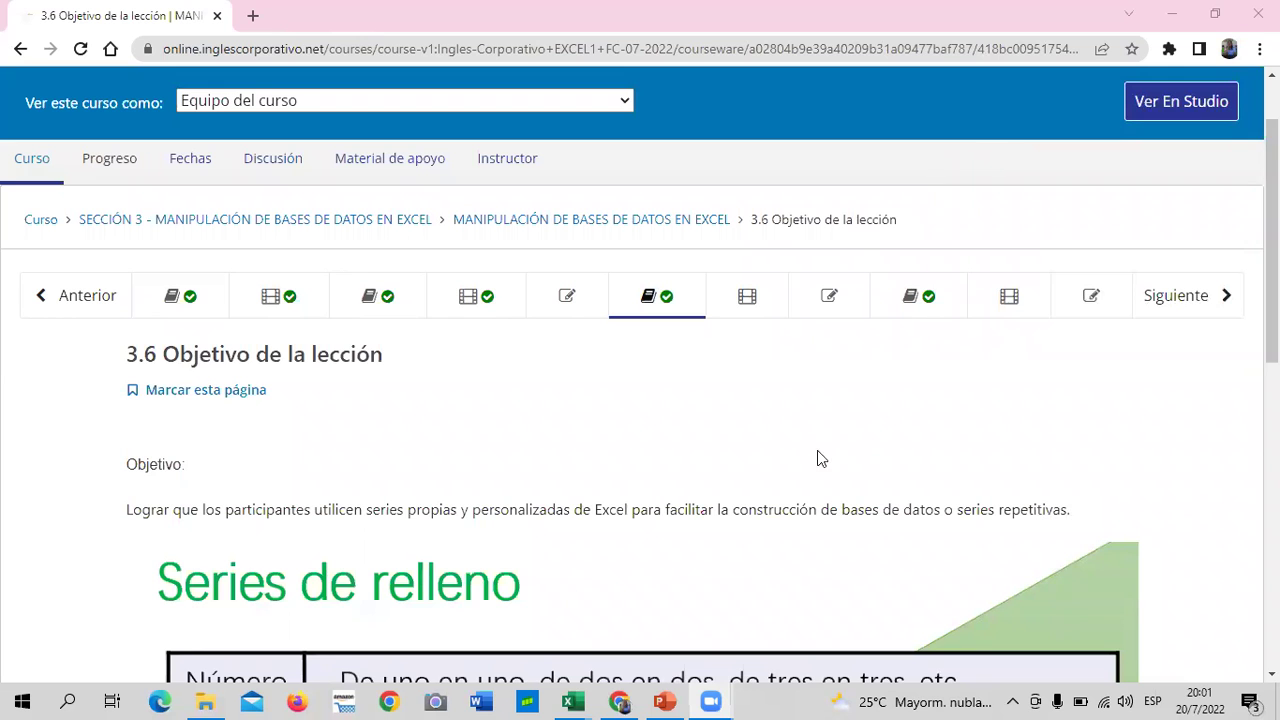
# Advance the Inglés Corporativo course to lesson 3.7 Series de relleno and bring its video into view.
pyautogui.scroll(-3, 817, 450)
pyautogui.scroll(-2, 612, 369)
pyautogui.scroll(-5, 663, 431)
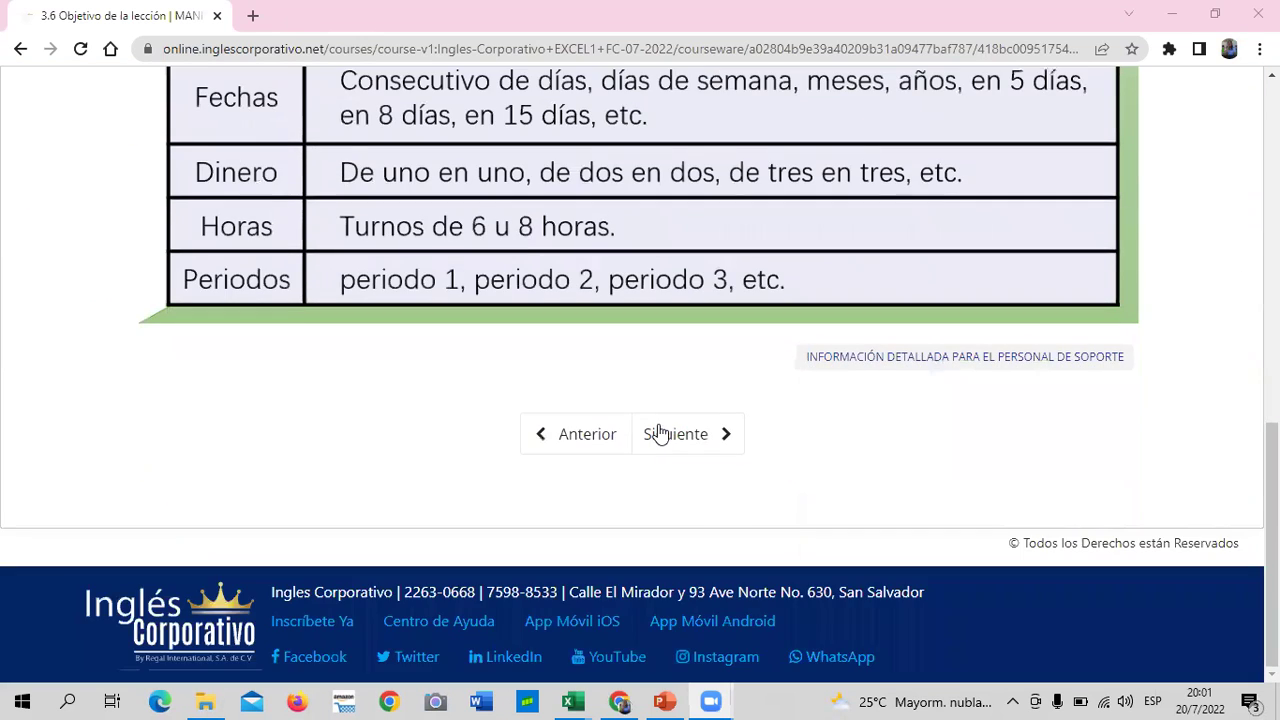
pyautogui.scroll(5, 663, 431)
pyautogui.scroll(5, 671, 429)
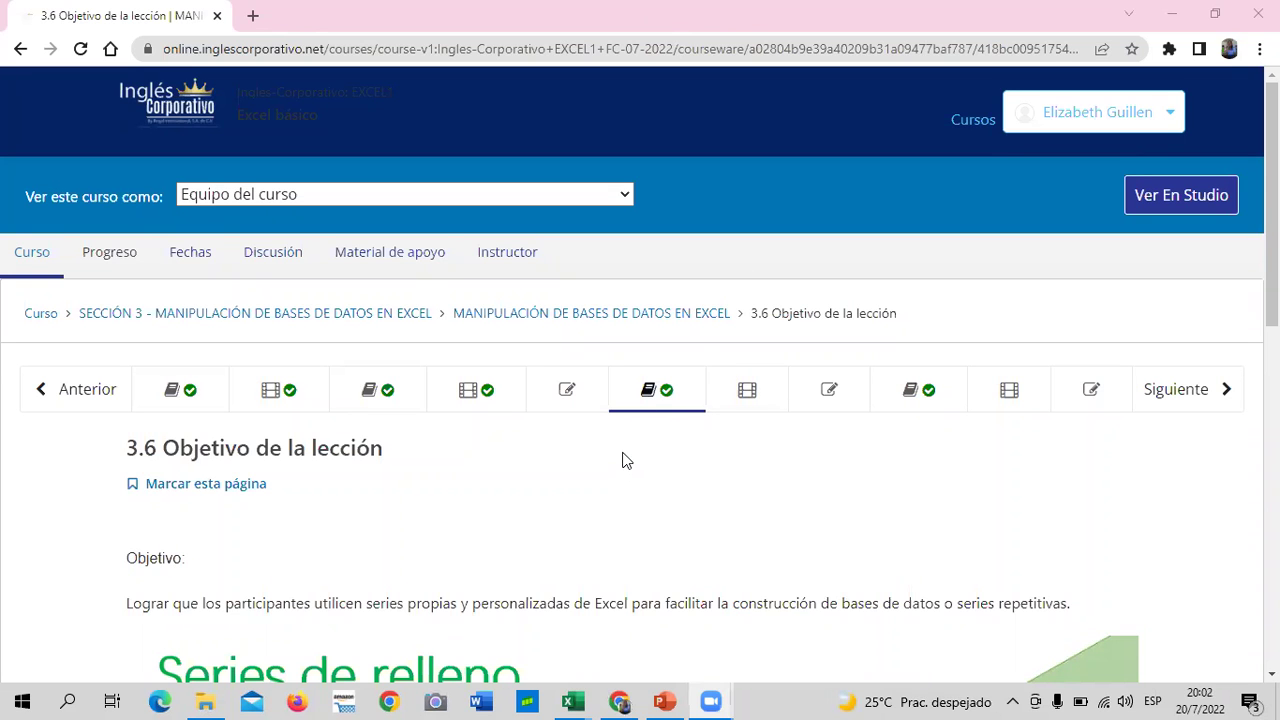
pyautogui.scroll(-1, 630, 458)
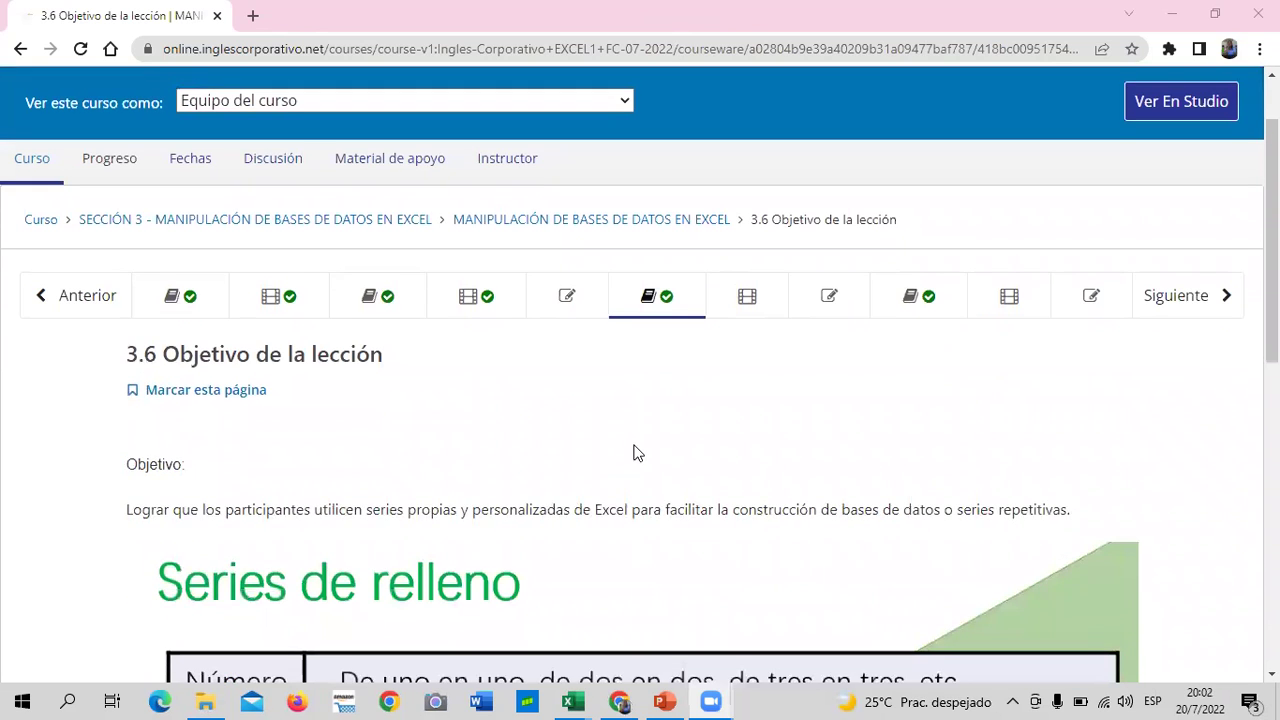
pyautogui.scroll(-3, 634, 451)
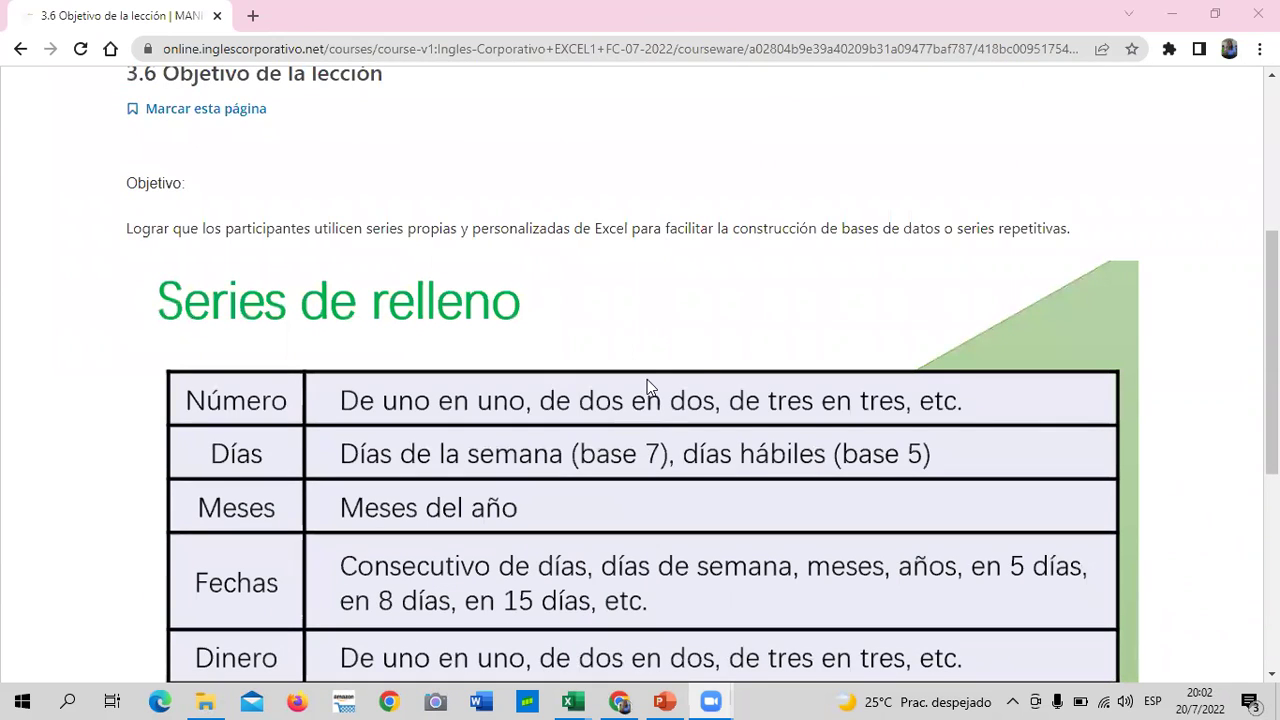
pyautogui.scroll(-2, 630, 302)
pyautogui.scroll(-2, 638, 308)
pyautogui.scroll(2, 640, 311)
pyautogui.scroll(3, 644, 315)
pyautogui.scroll(1, 648, 318)
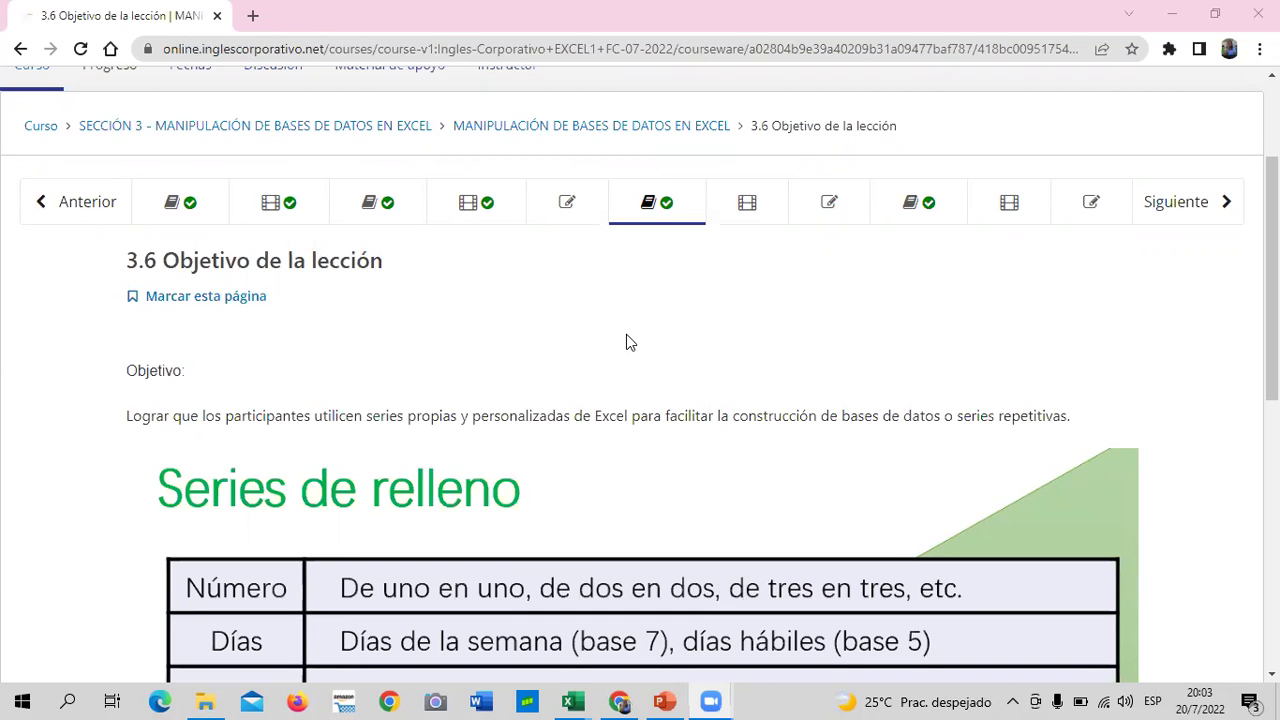
pyautogui.scroll(-1, 628, 334)
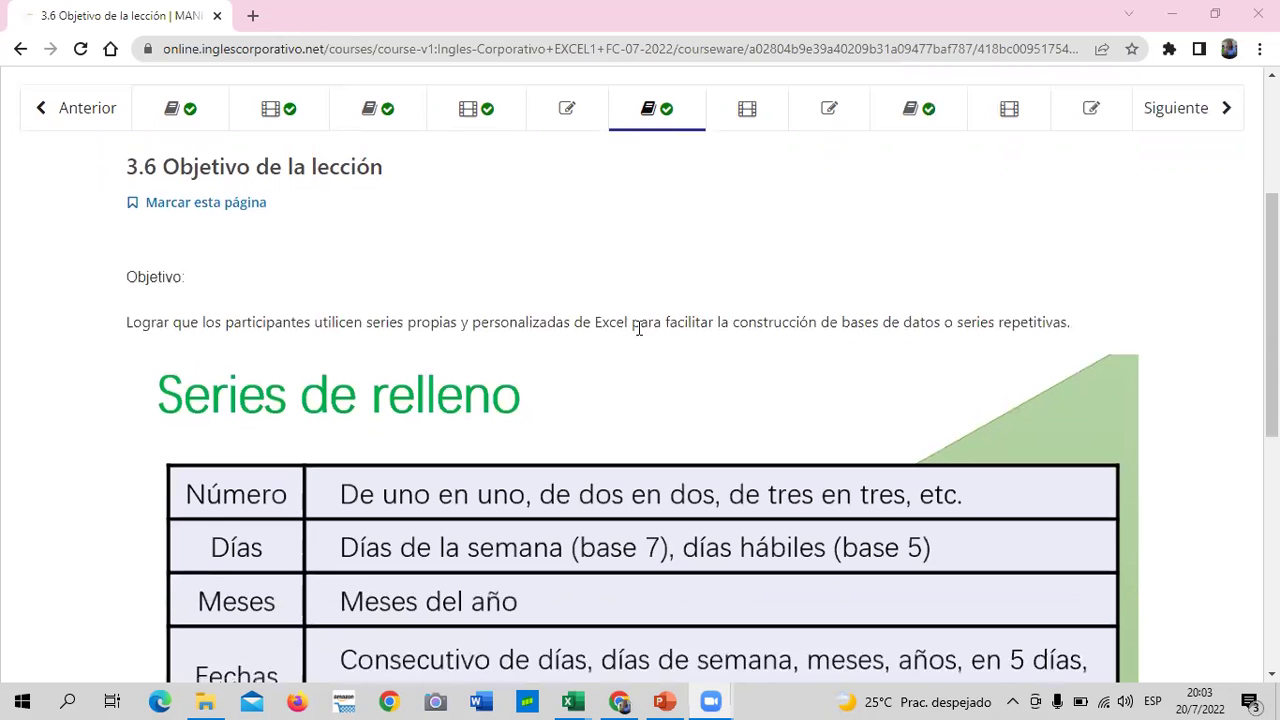
pyautogui.scroll(3, 600, 370)
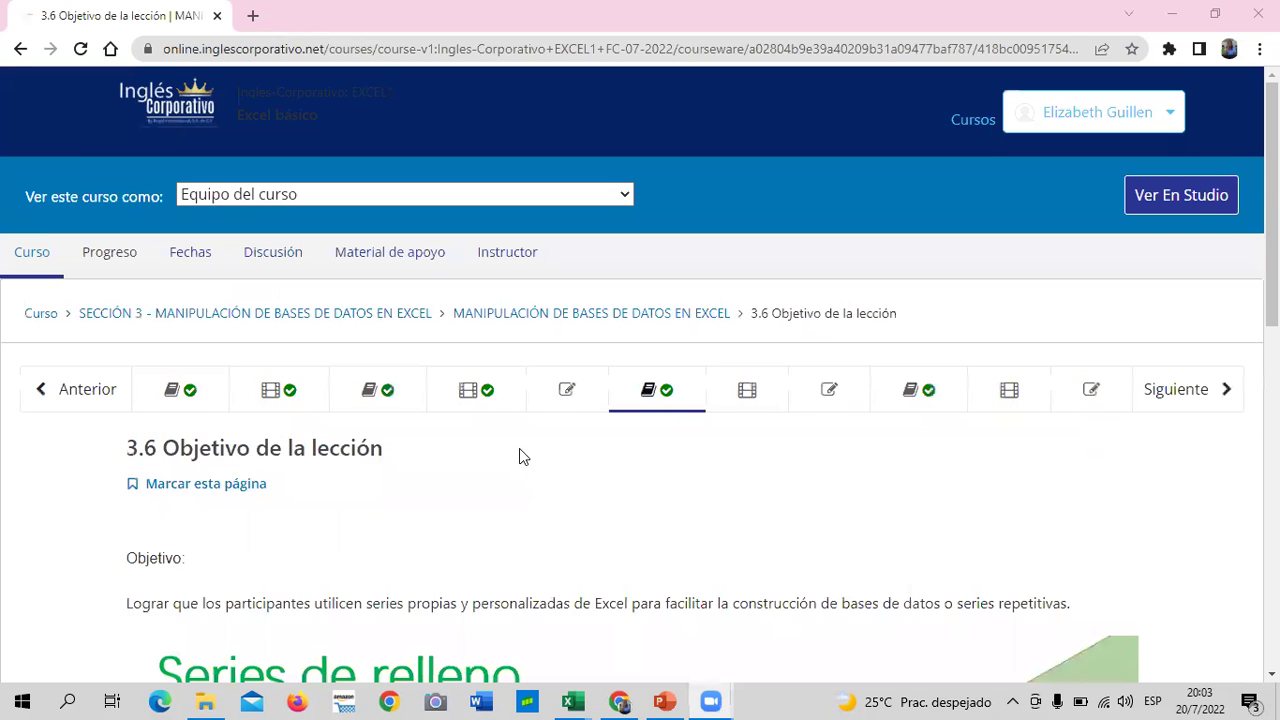
pyautogui.scroll(-1, 520, 450)
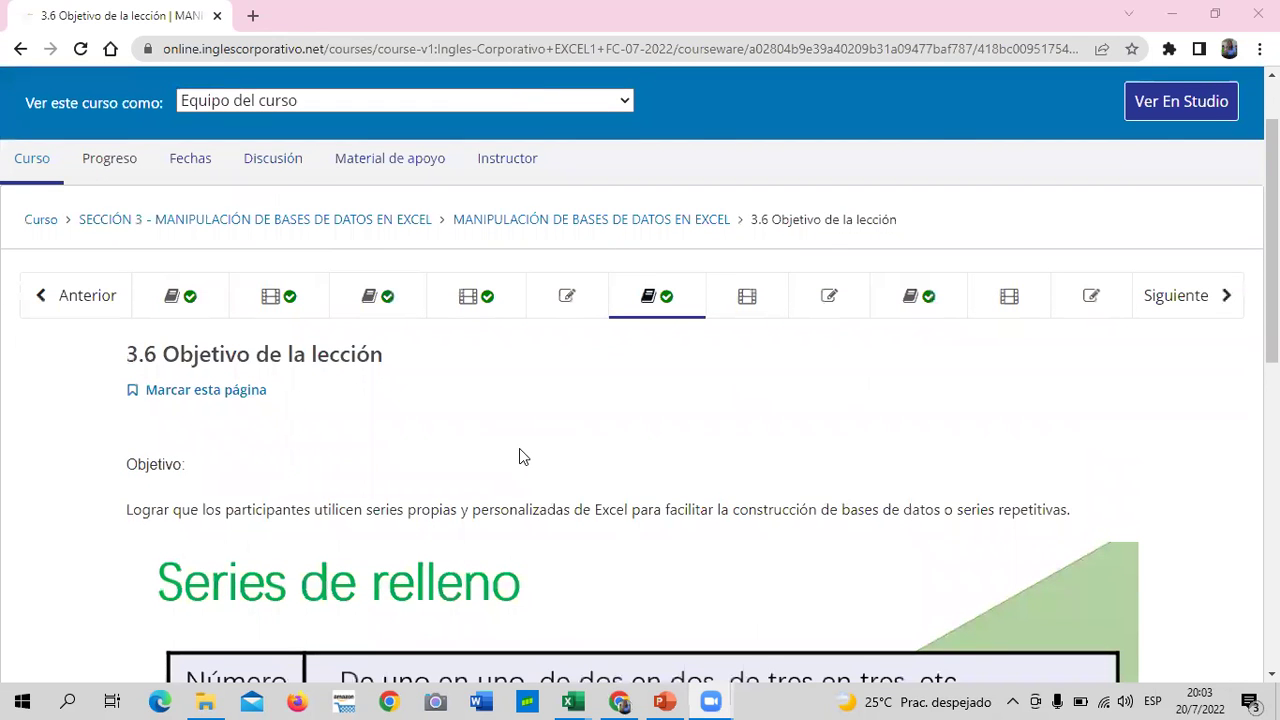
pyautogui.scroll(-2, 521, 448)
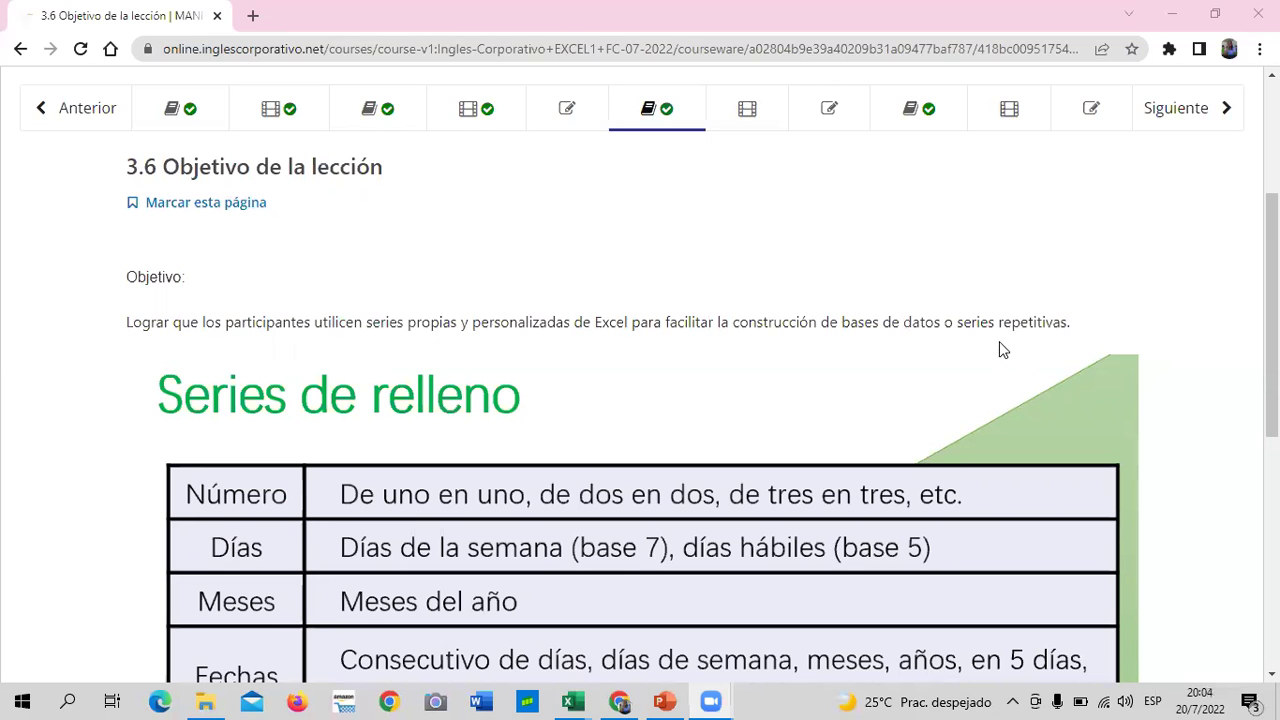
pyautogui.scroll(-2, 966, 346)
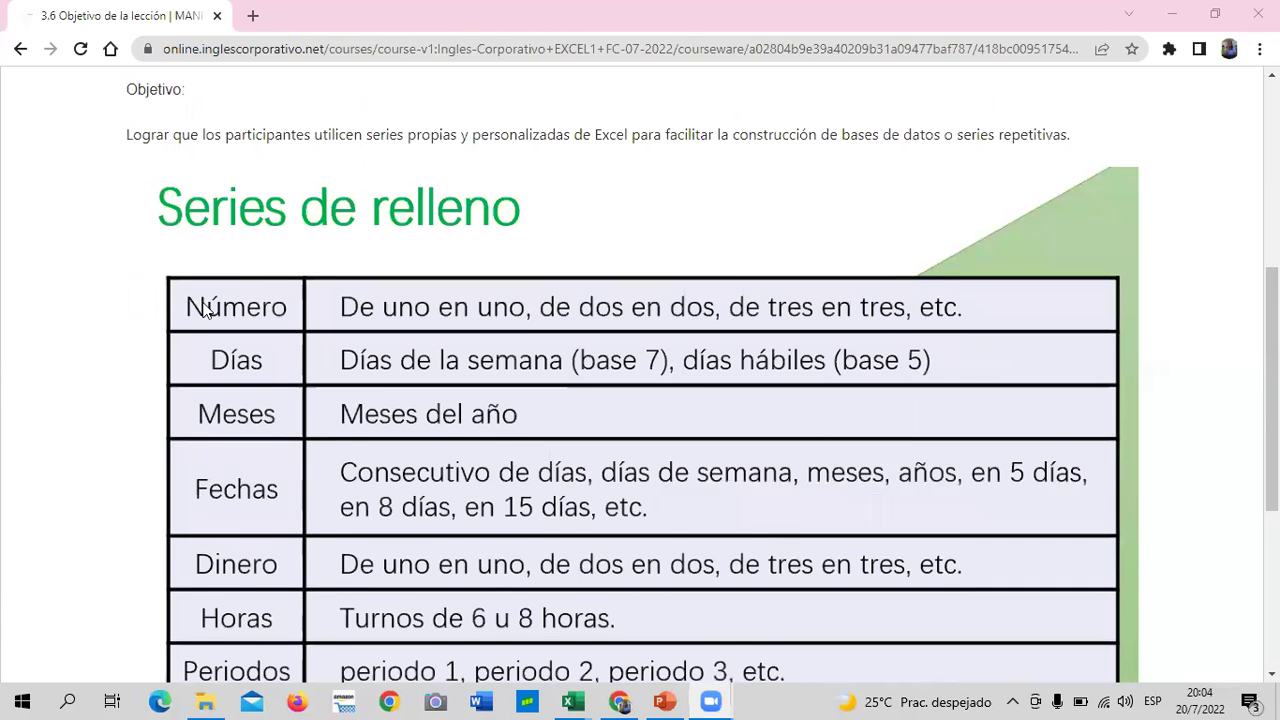
pyautogui.scroll(-4, 210, 306)
pyautogui.scroll(2, 229, 264)
pyautogui.scroll(1, 230, 308)
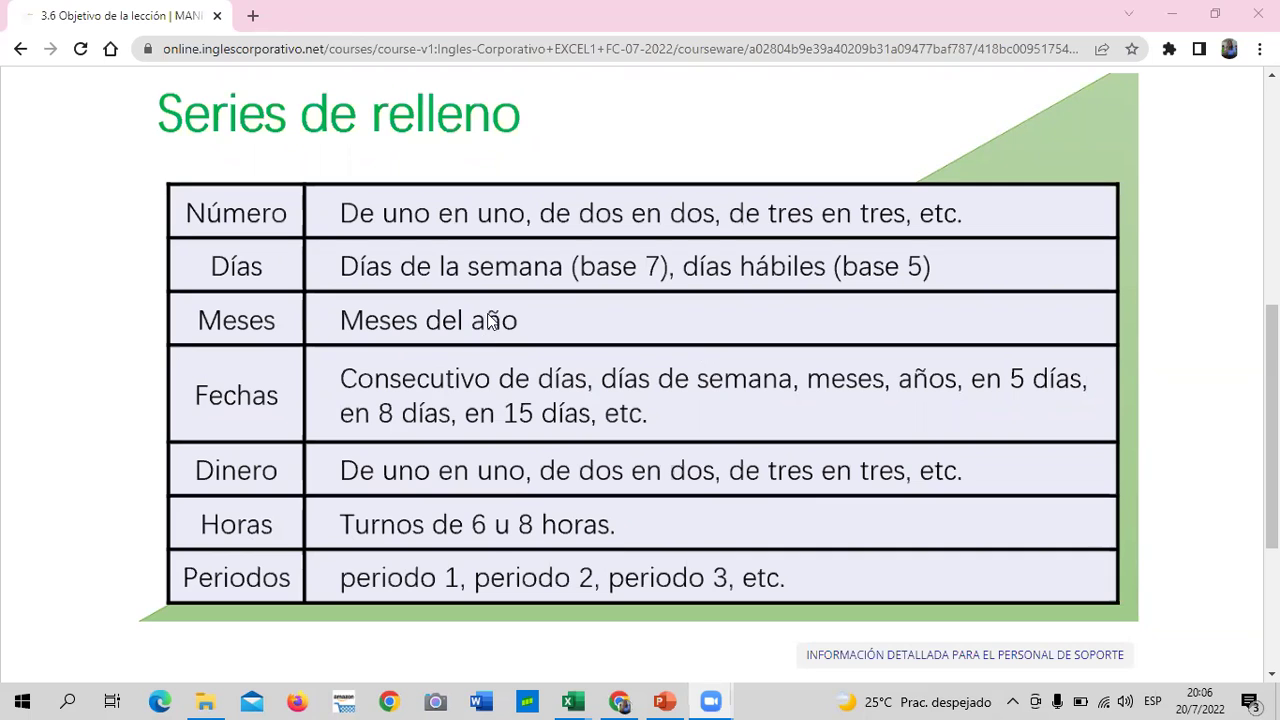
pyautogui.scroll(-1, 656, 291)
pyautogui.scroll(-3, 656, 300)
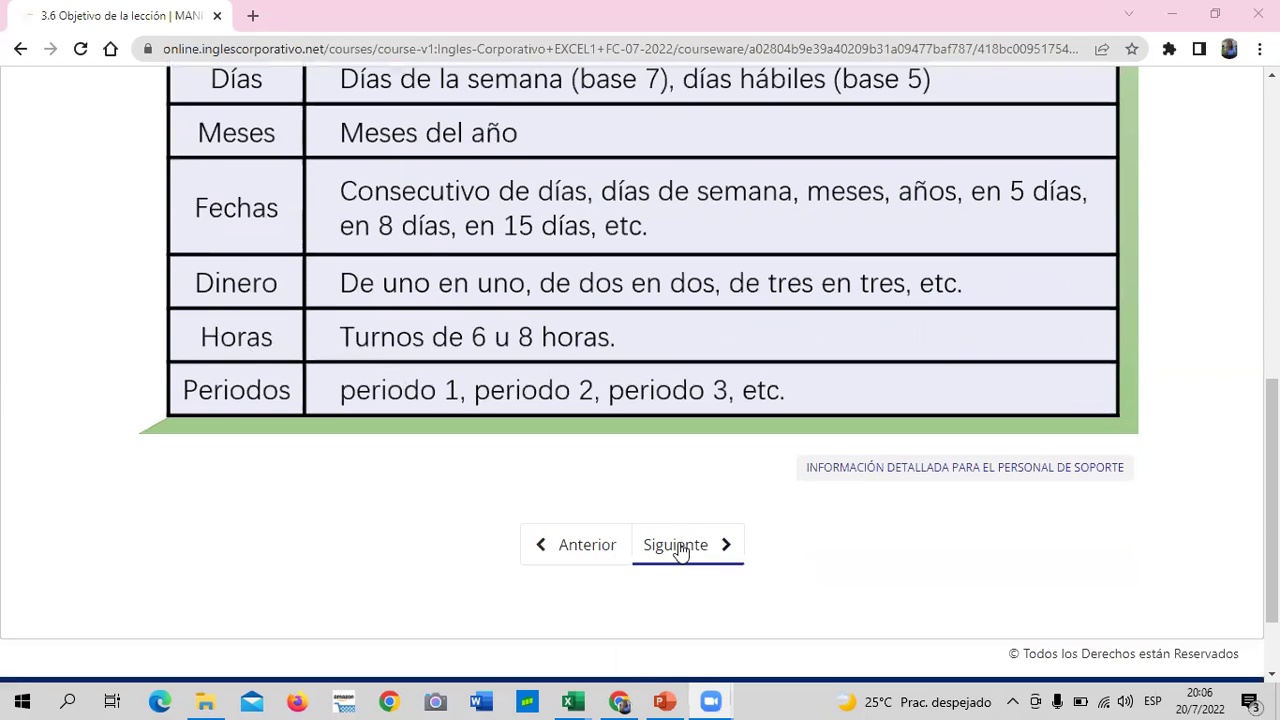
pyautogui.click(698, 544)
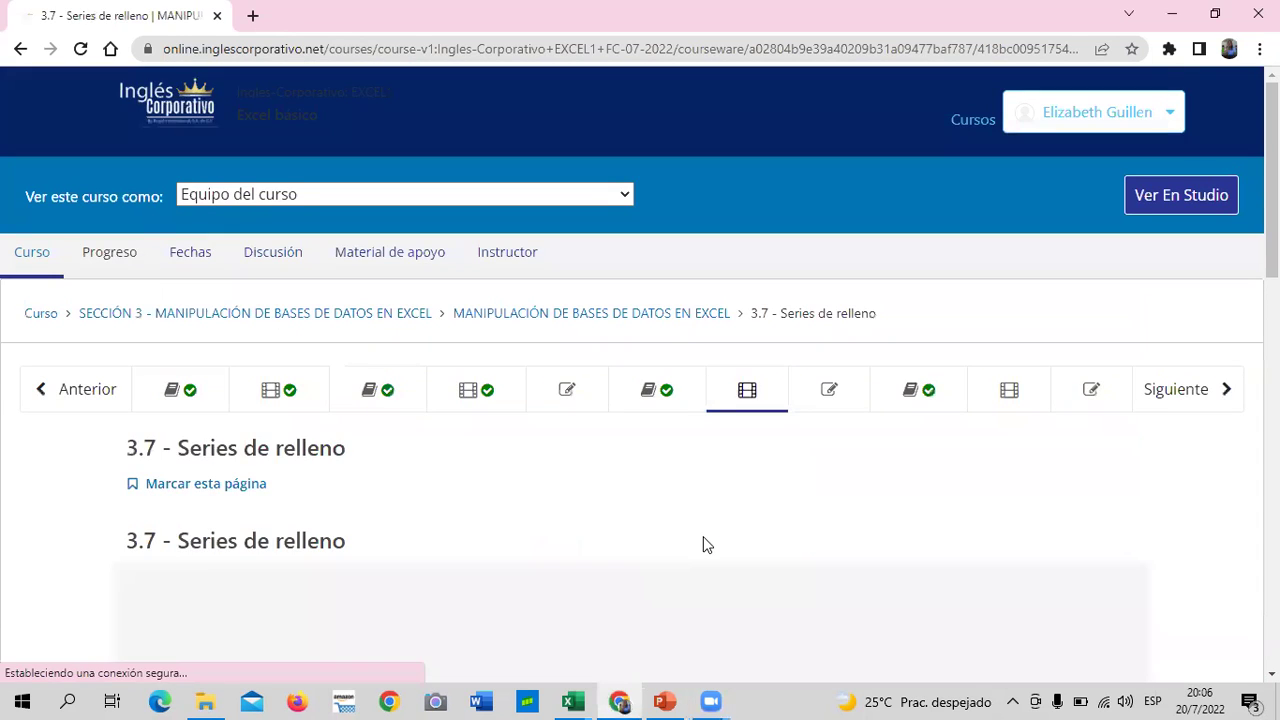
pyautogui.scroll(-3, 703, 544)
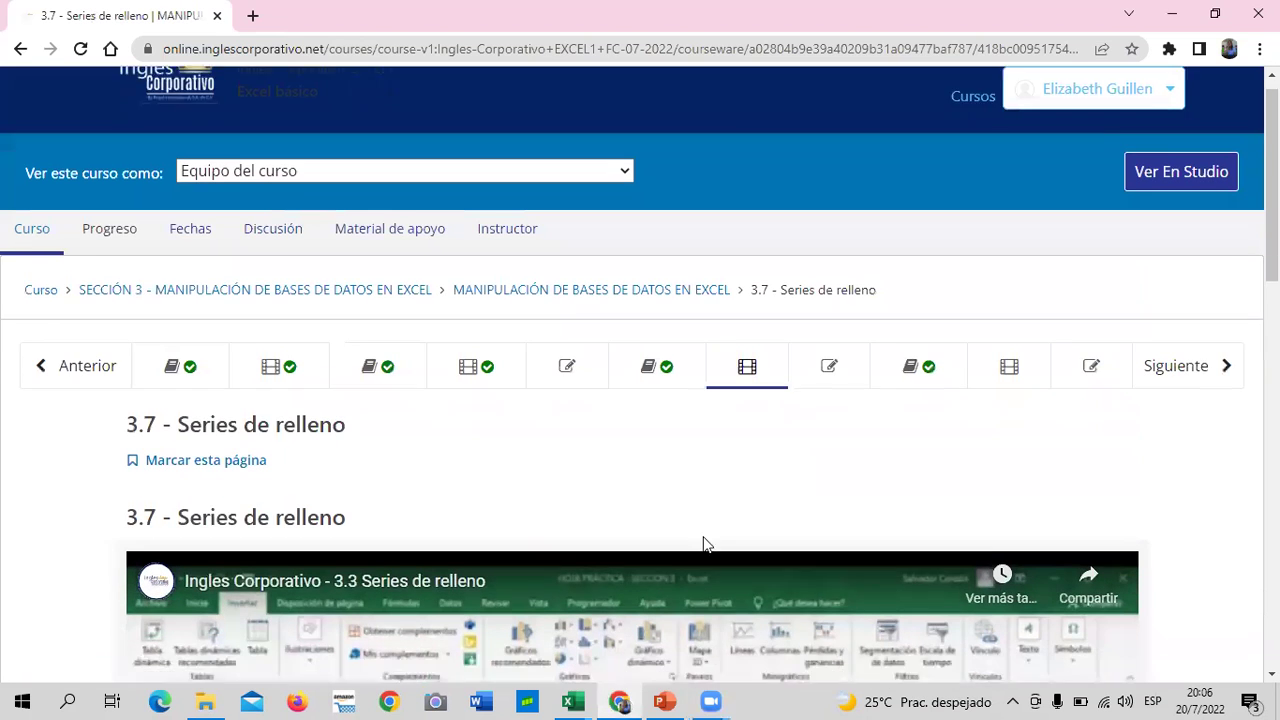
pyautogui.scroll(-3, 703, 536)
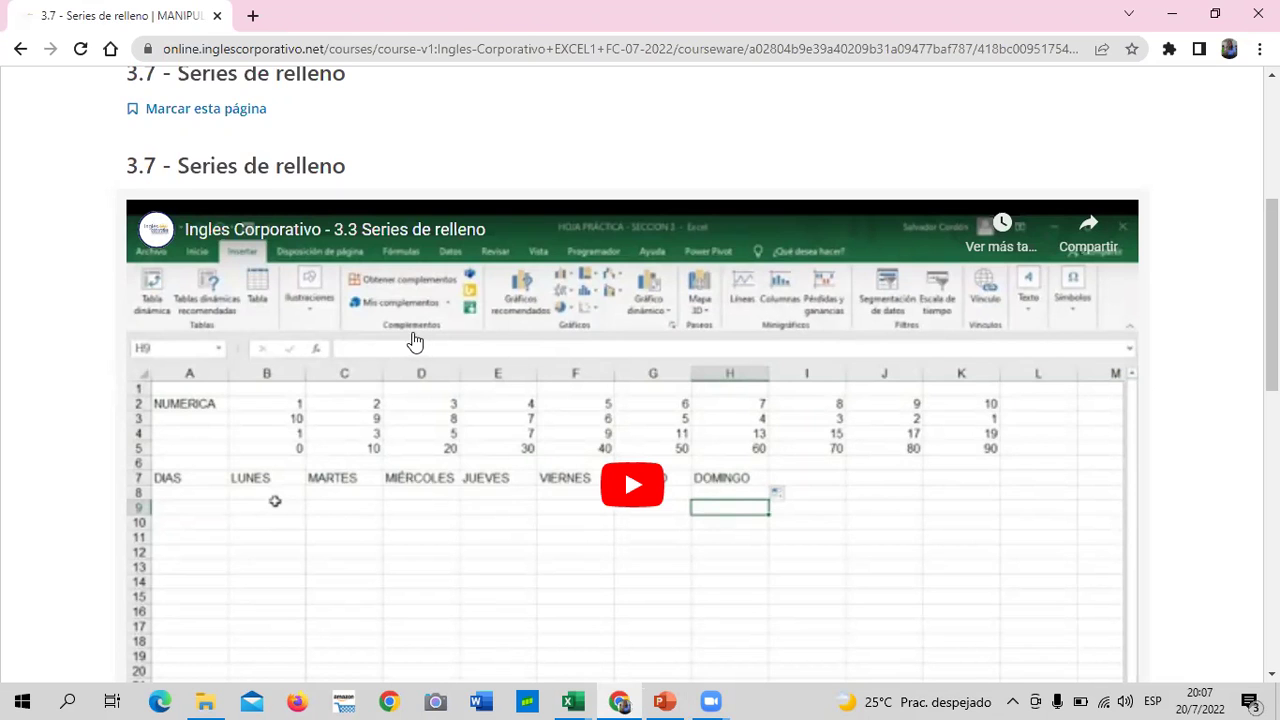
pyautogui.scroll(1, 382, 325)
pyautogui.scroll(3, 382, 325)
pyautogui.scroll(-1, 437, 174)
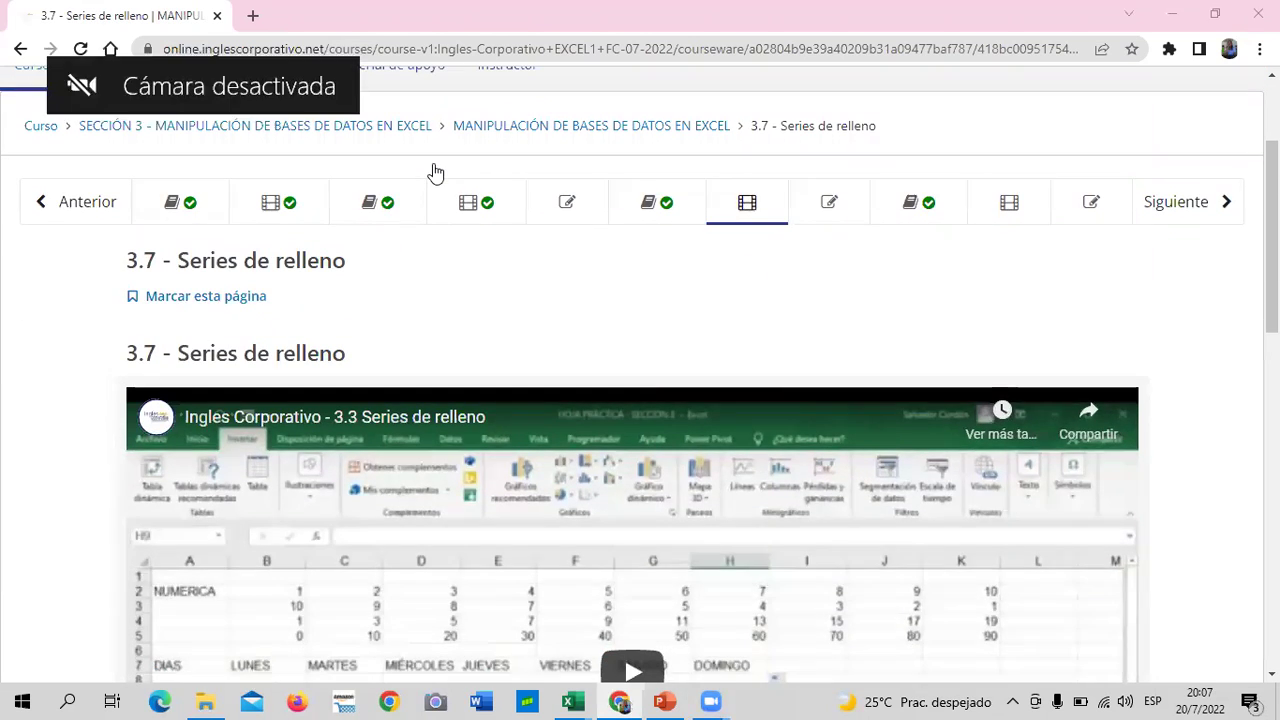
# Play the 3.3 Series de relleno video through to its end at 6:59.
pyautogui.click(632, 645)
pyautogui.scroll(-3, 629, 600)
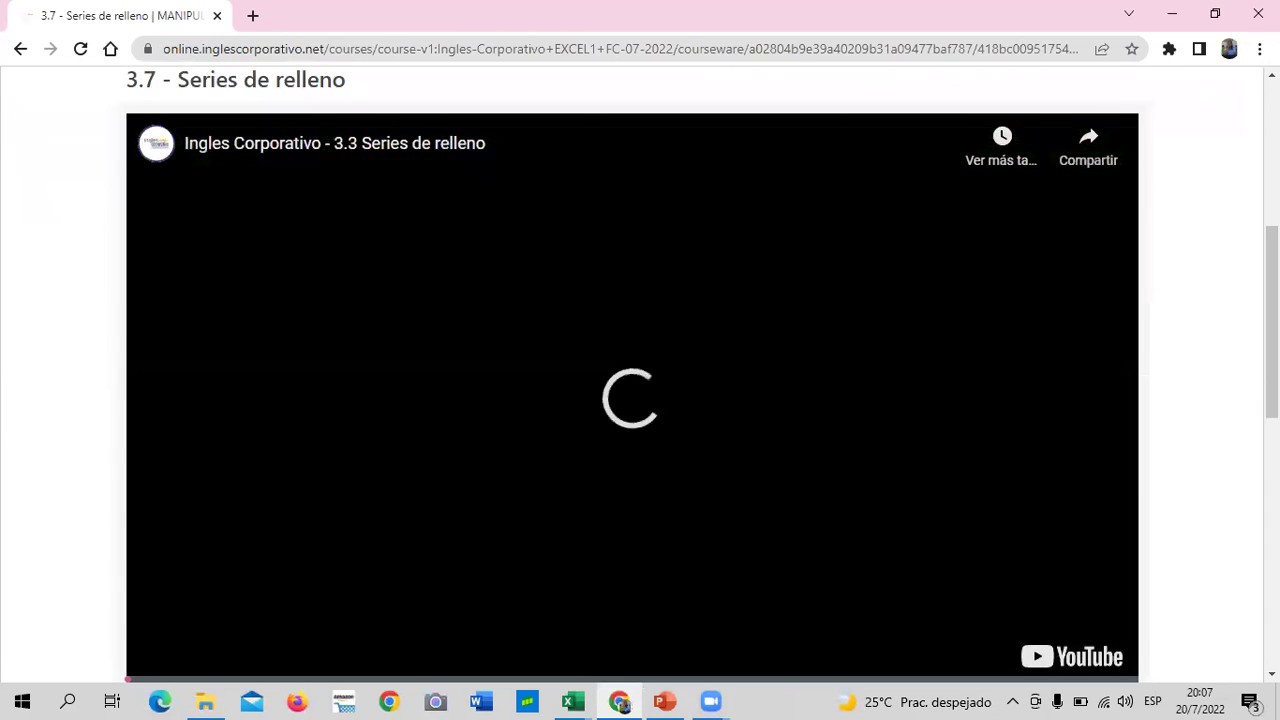
pyautogui.scroll(-1, 632, 400)
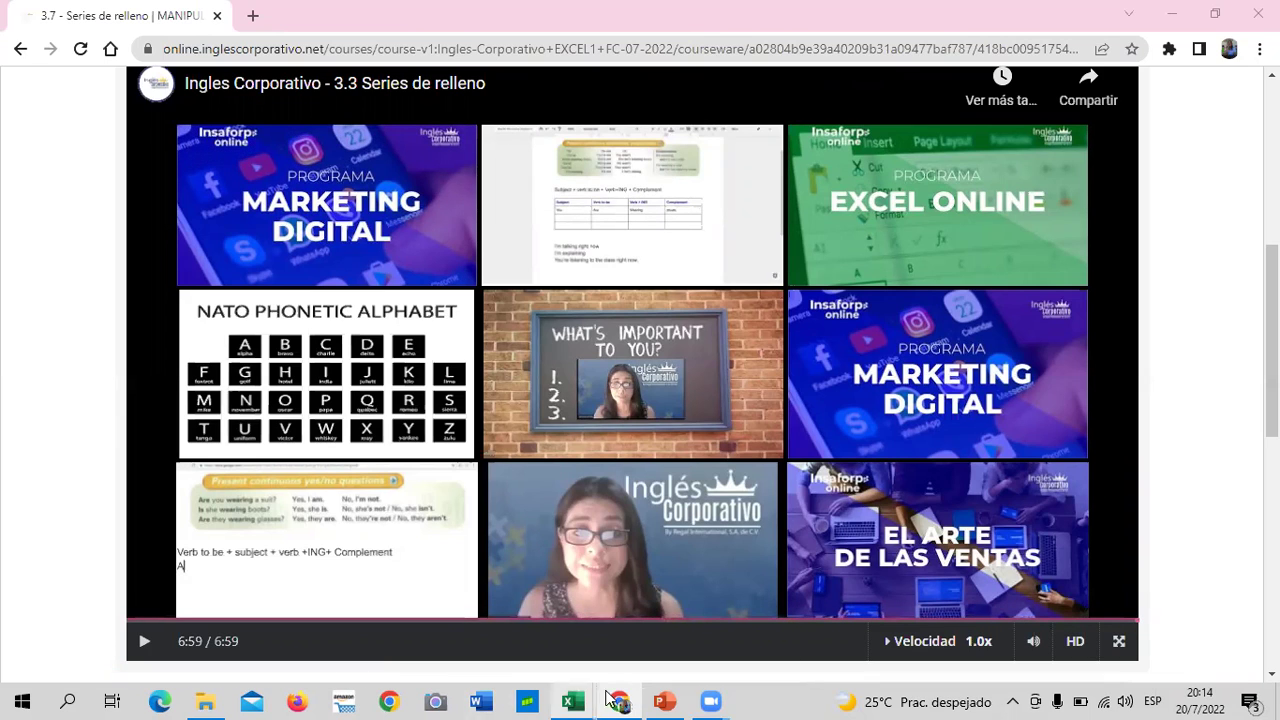
pyautogui.moveTo(570, 697)
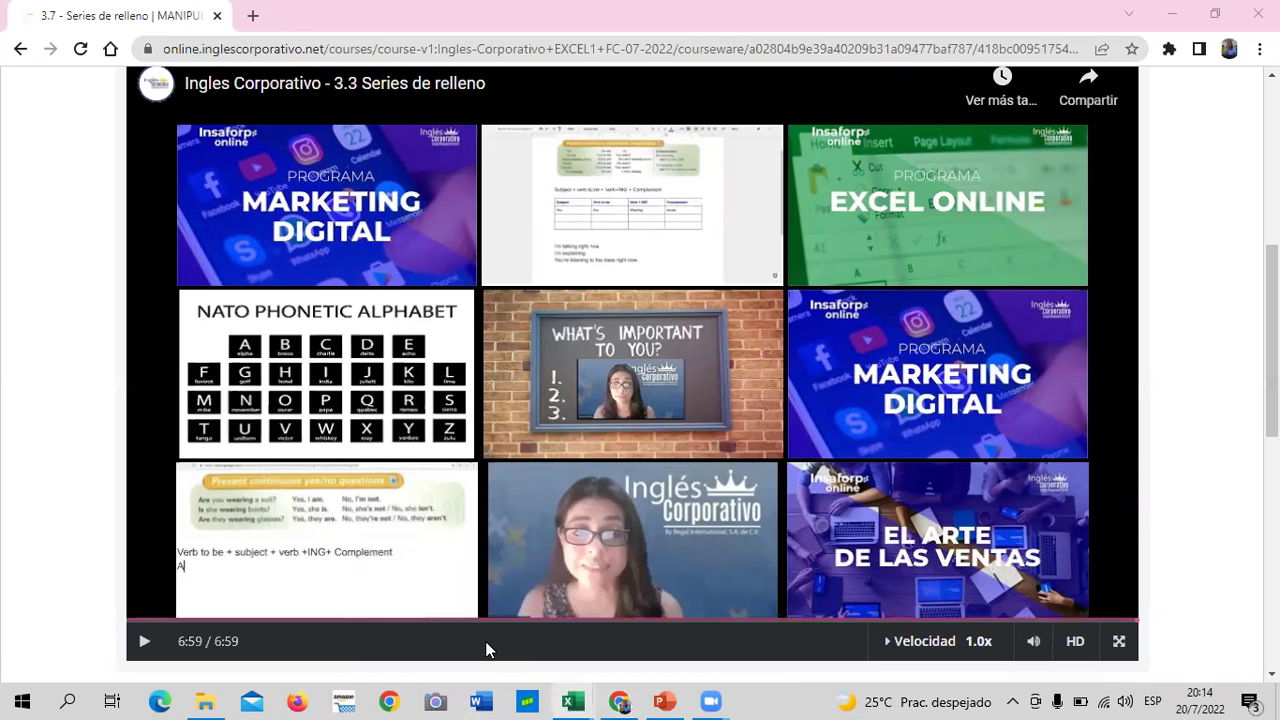
# Switch to the Series de relleno workbook and zoom the sheet to 90%.
pyautogui.hotkey('alt', 'Tab')
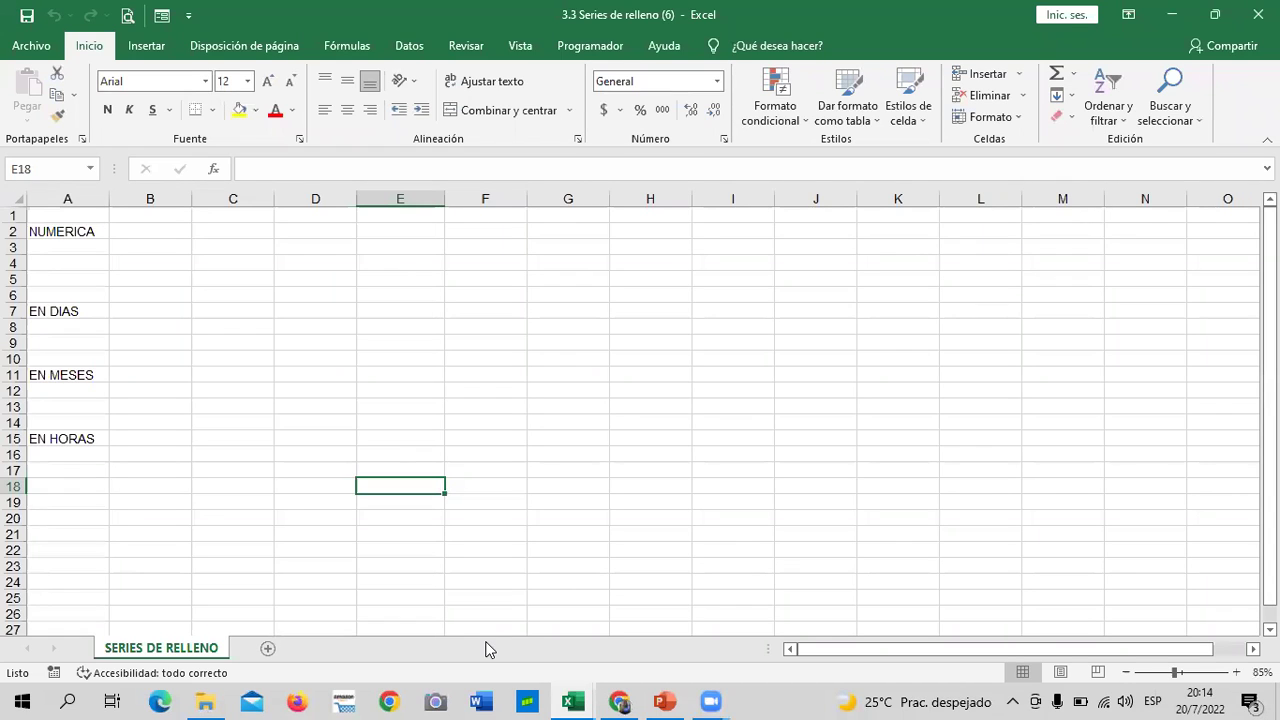
pyautogui.click(1236, 672)
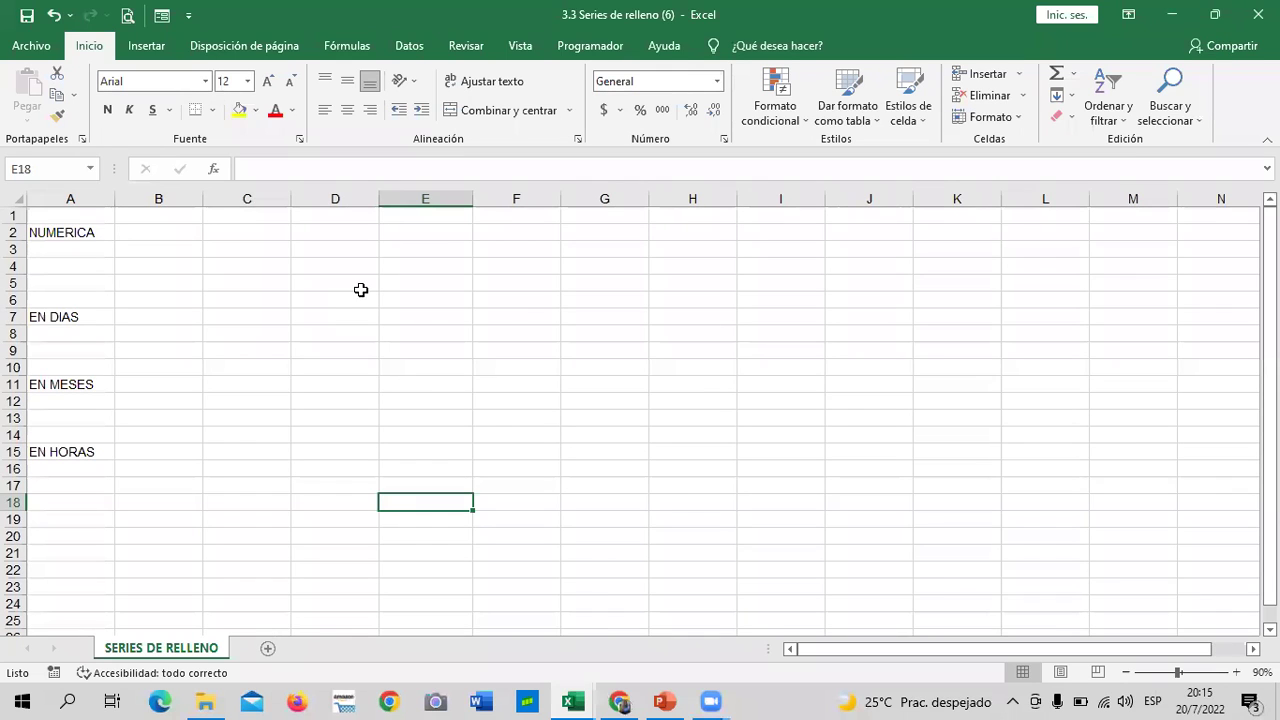
pyautogui.click(94, 260)
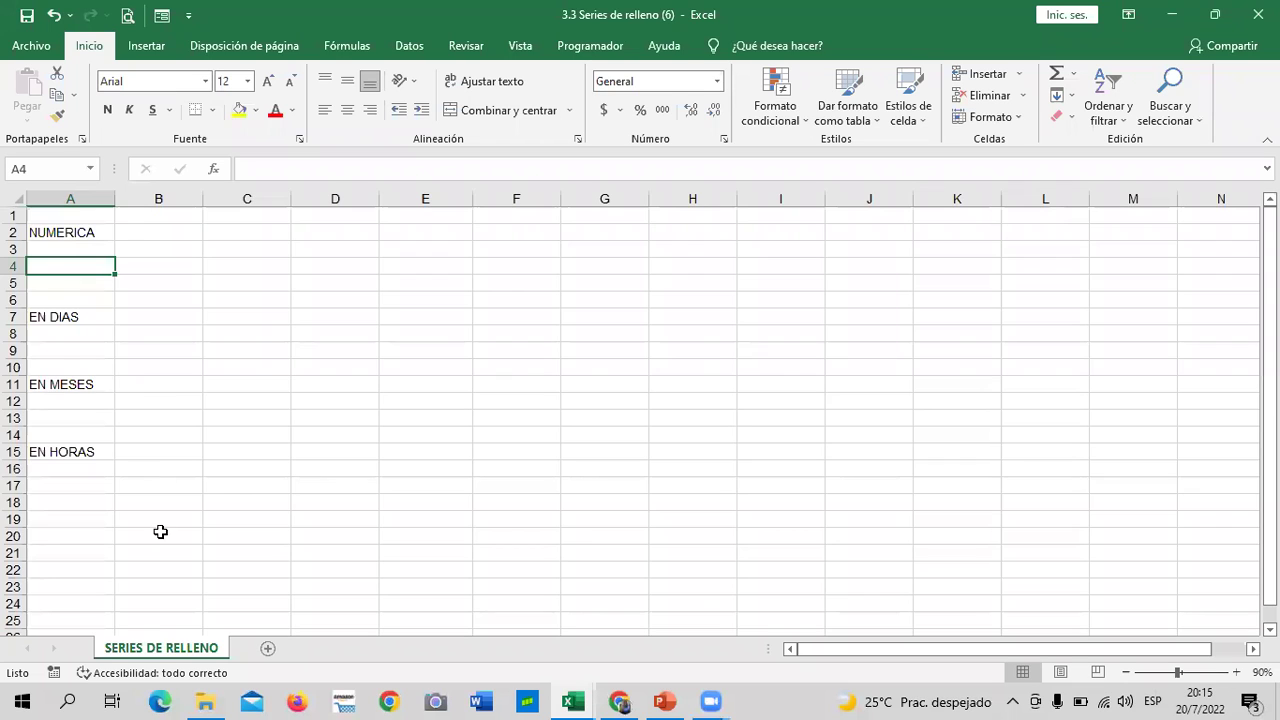
# Merge A19:B19 and enter the heading PERSONALIZADAS in it.
pyautogui.scroll(-1, 160, 529)
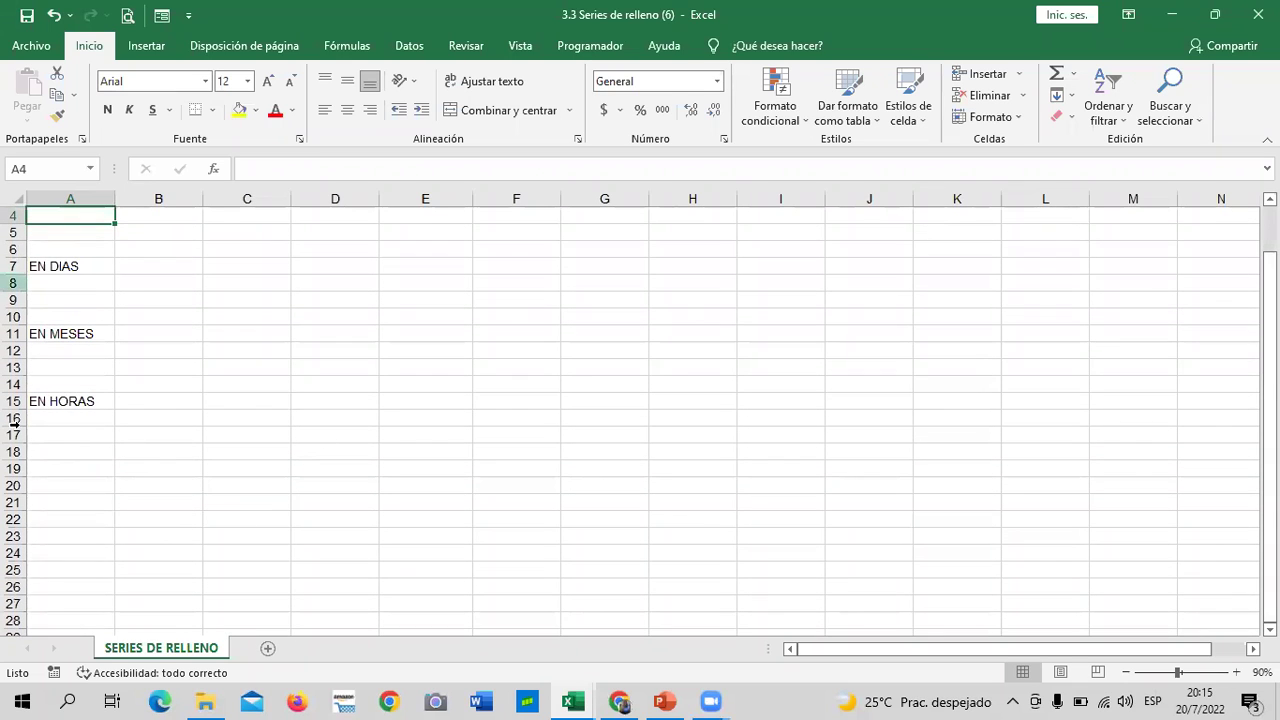
pyautogui.moveTo(44, 473); pyautogui.dragTo(180, 470)
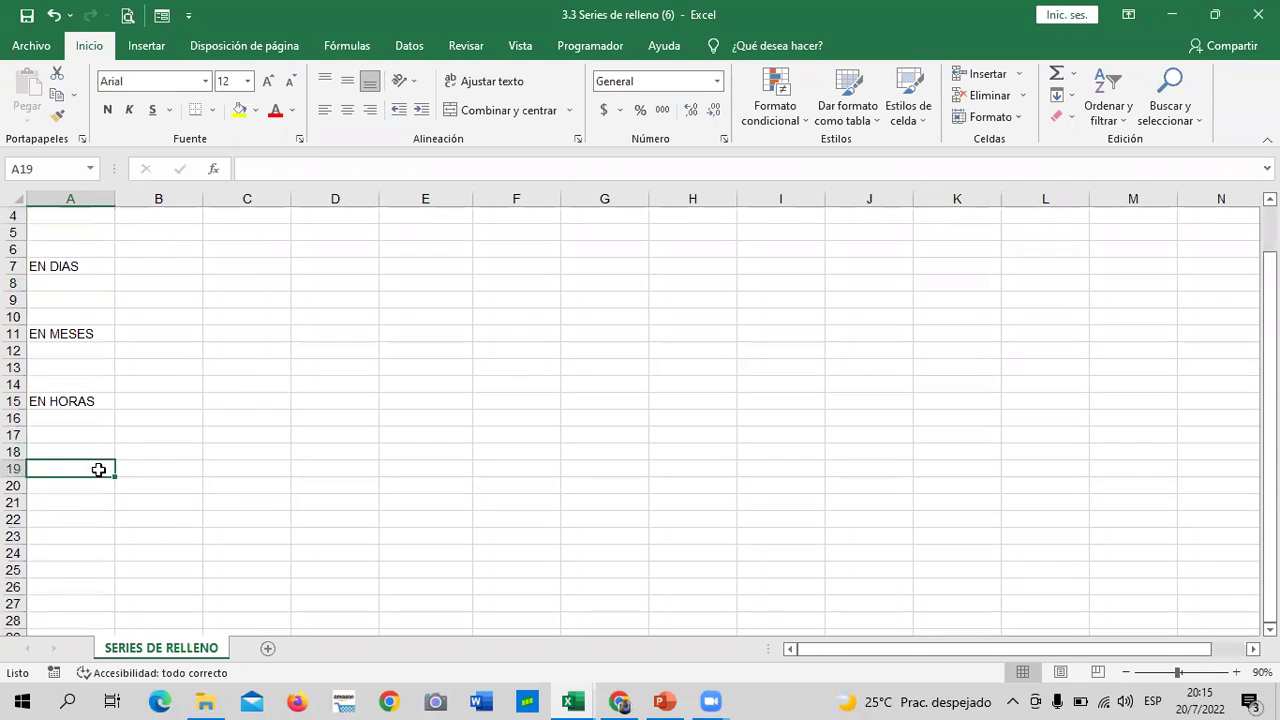
pyautogui.click(155, 517)
pyautogui.moveTo(70, 467); pyautogui.dragTo(160, 468)
pyautogui.click(505, 110)
pyautogui.write('per')
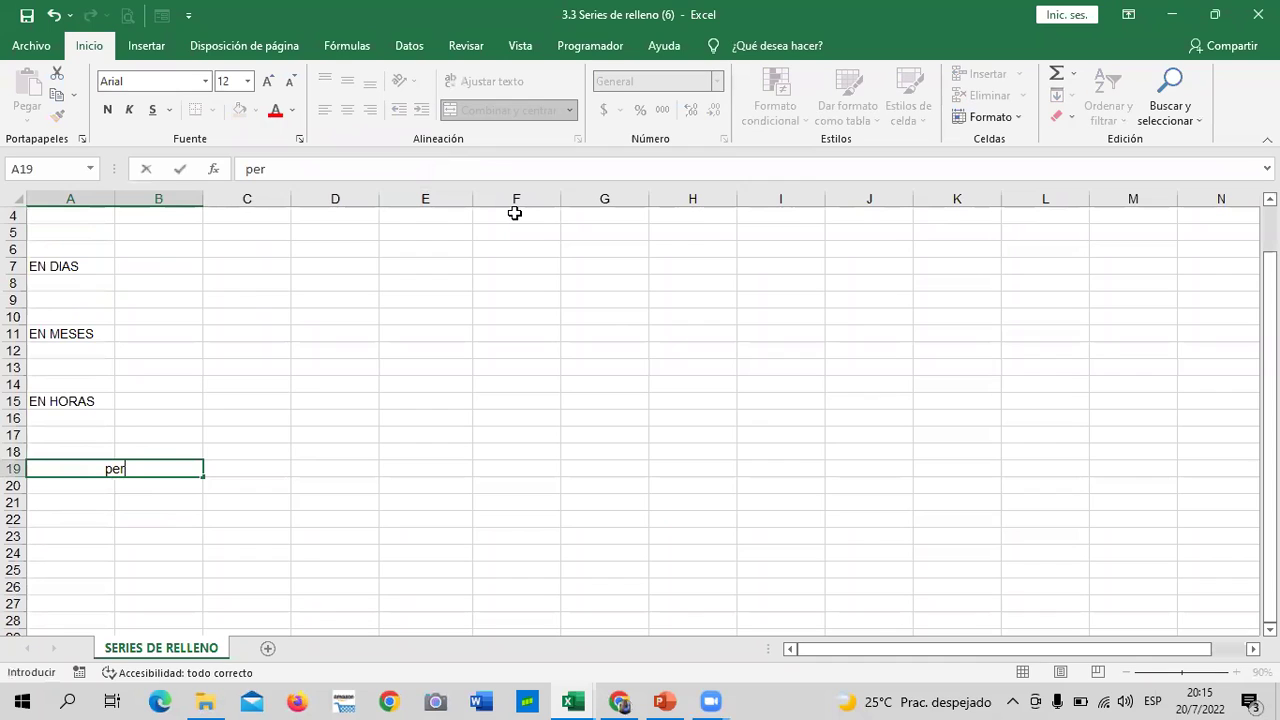
pyautogui.press('capslock')
pyautogui.press('BackSpace')
pyautogui.press('BackSpace')
pyautogui.press('BackSpace')
pyautogui.write('PERSONALIZA')
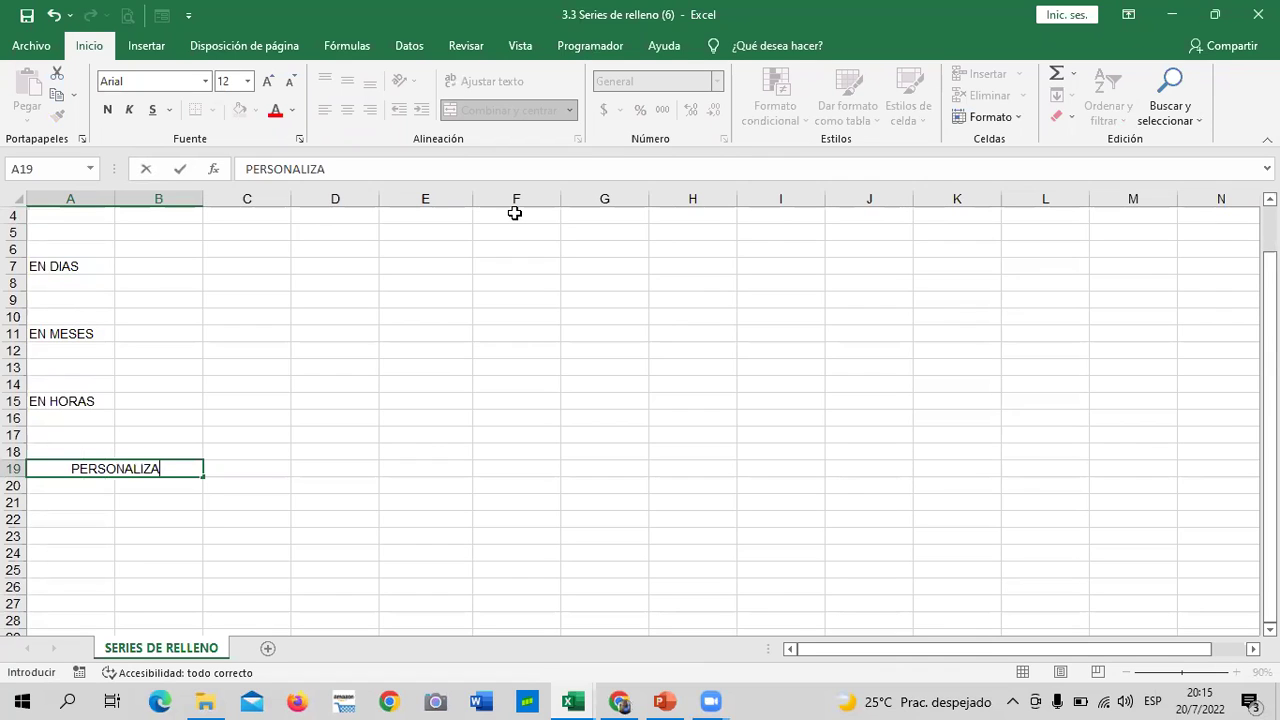
pyautogui.write('DAS')
pyautogui.press('Return')
pyautogui.click(401, 482)
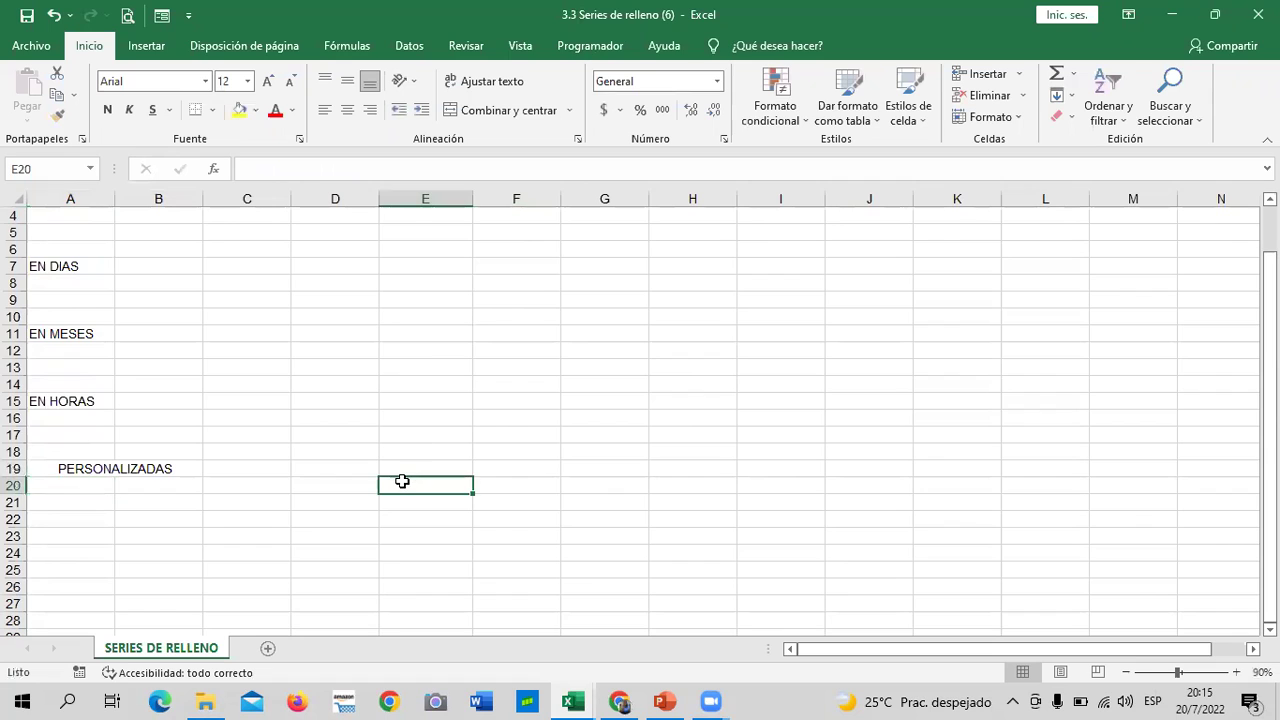
pyautogui.scroll(1, 401, 482)
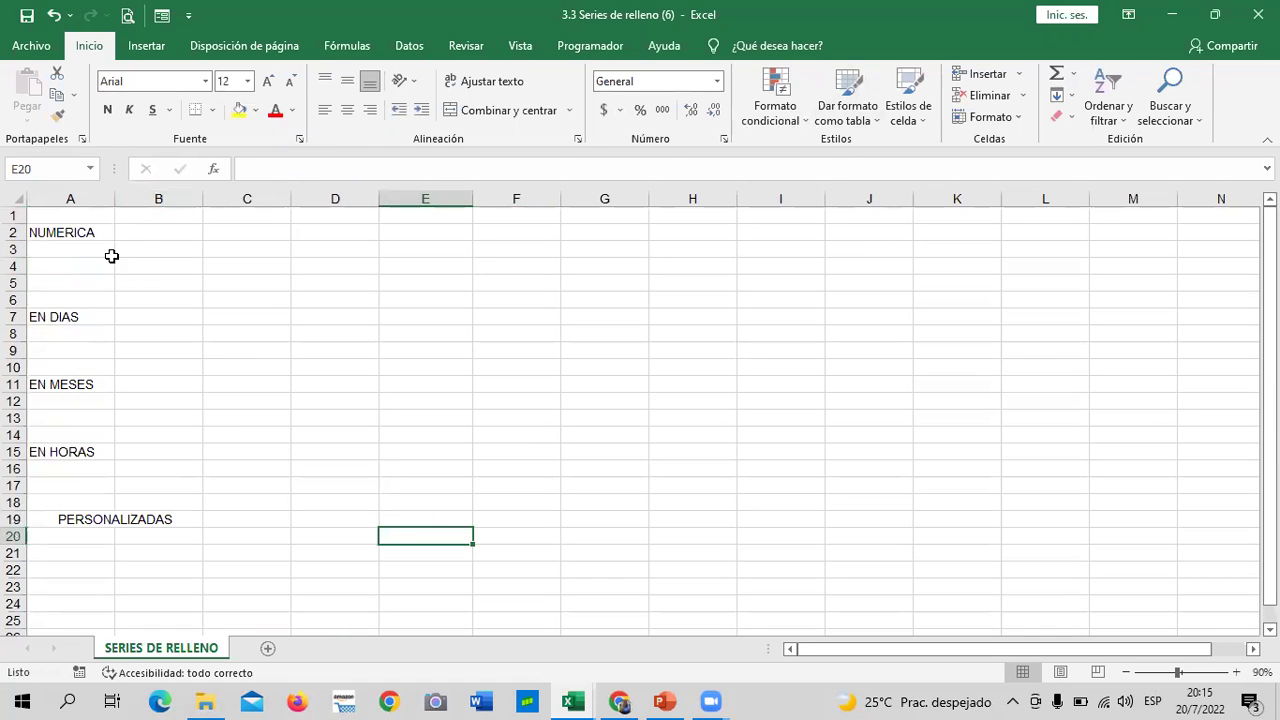
# Fill B3:K3 with the series 1 to 10 using the Serie de relleno option.
pyautogui.click(140, 250)
pyautogui.write('1')
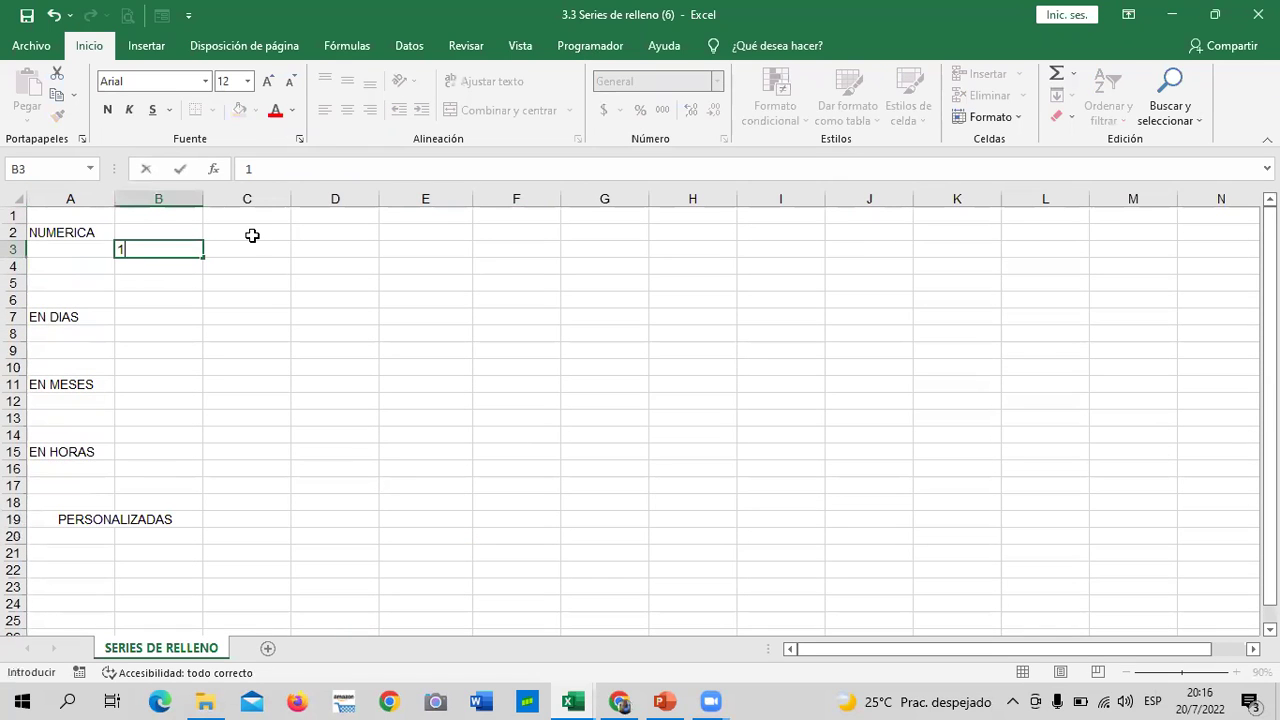
pyautogui.hotkey('ctrl', 'Return')
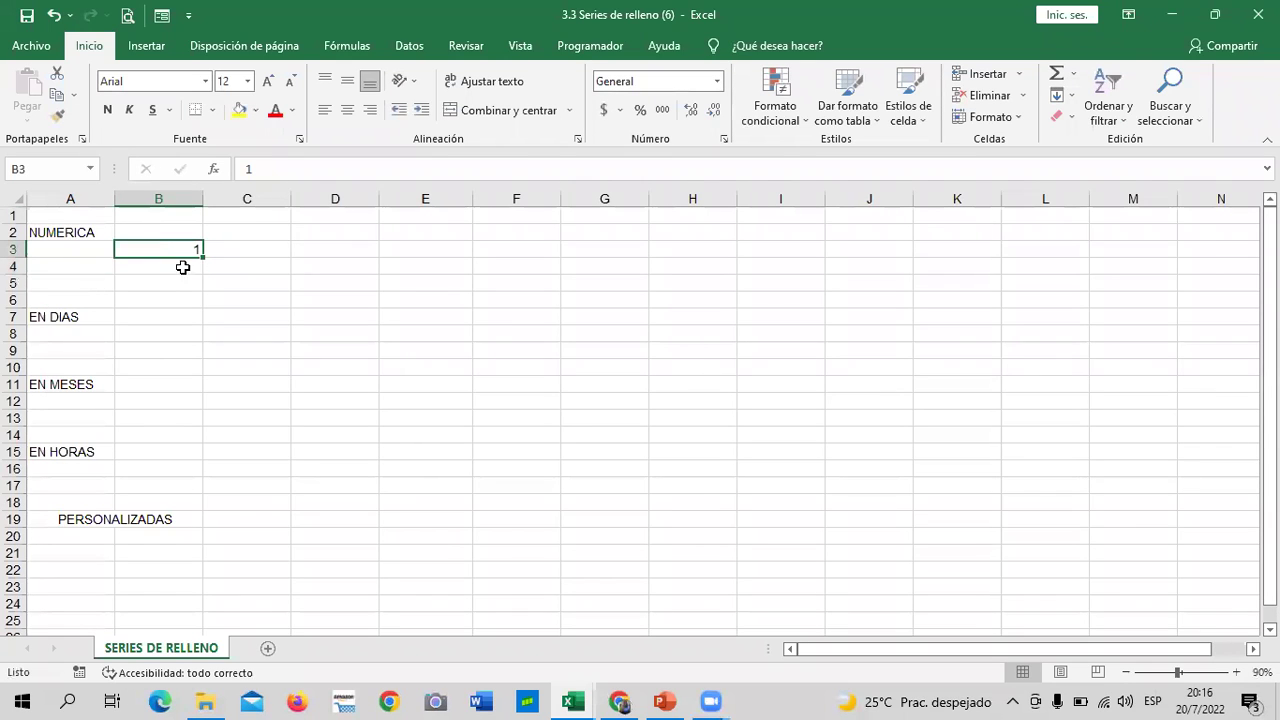
pyautogui.moveTo(203, 264)
pyautogui.mouseDown()
pyautogui.moveTo(692, 278)
pyautogui.moveTo(976, 265)
pyautogui.mouseUp()
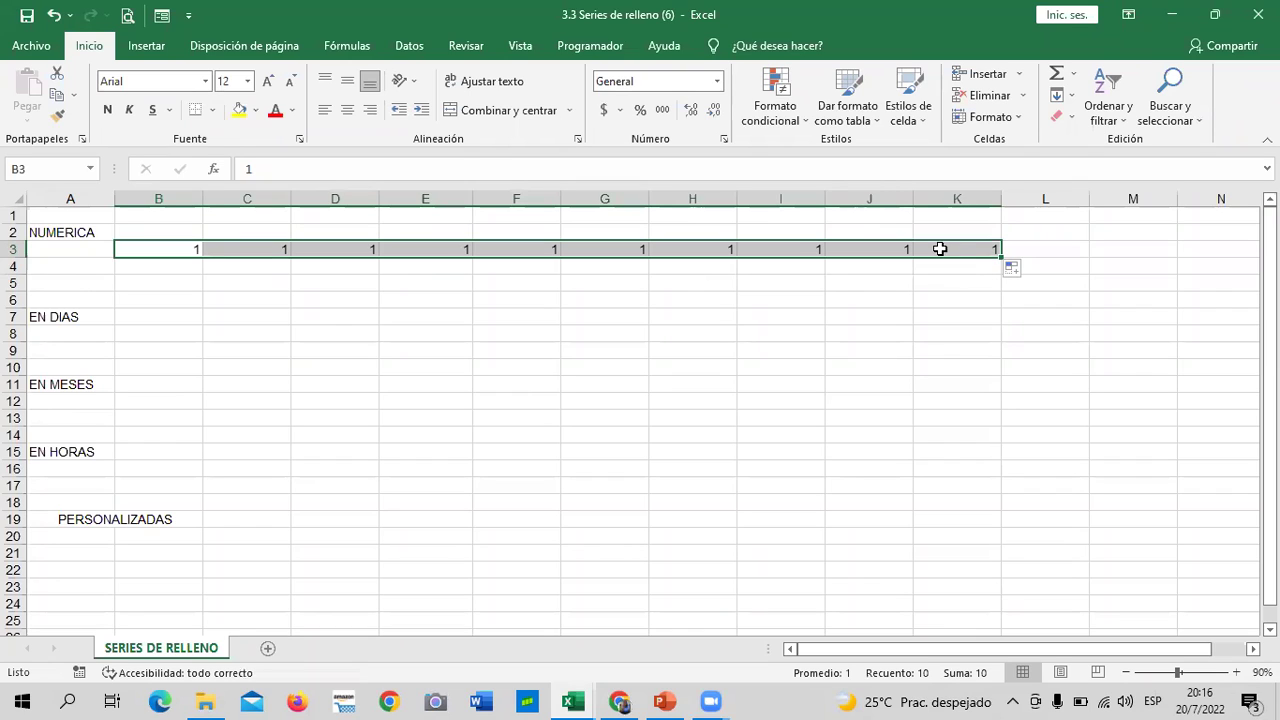
pyautogui.click(1012, 270)
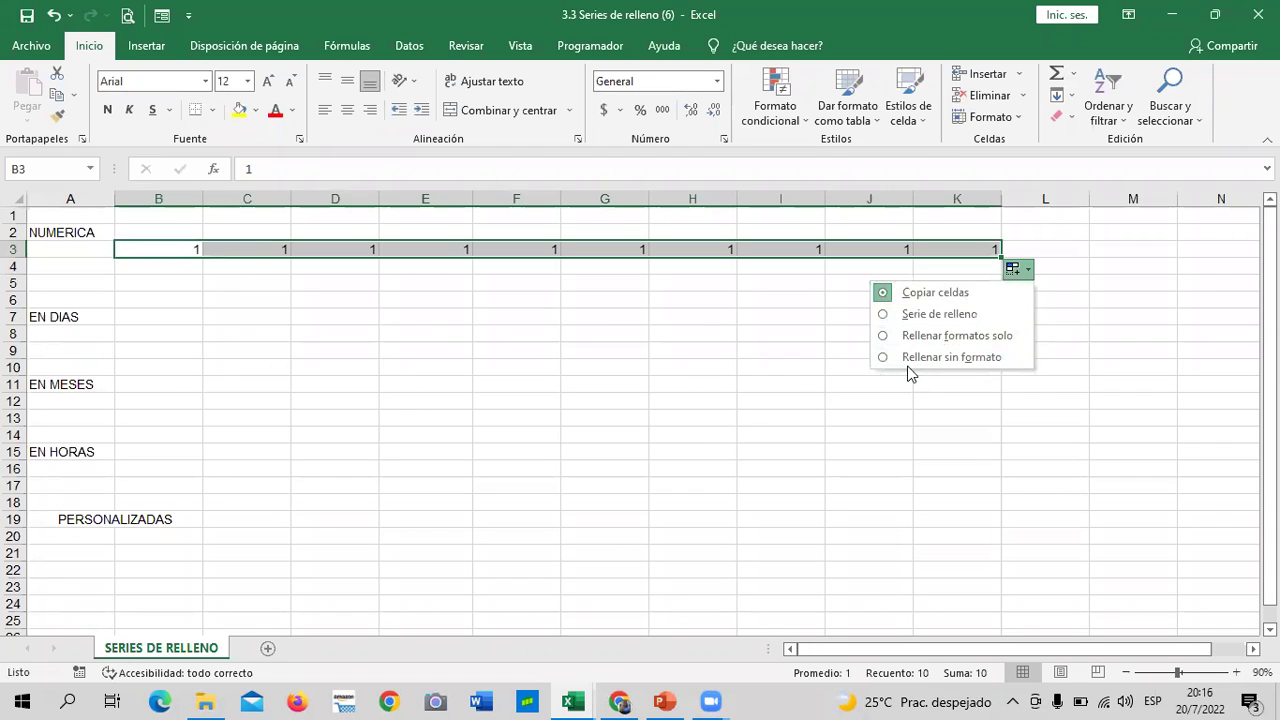
pyautogui.click(900, 316)
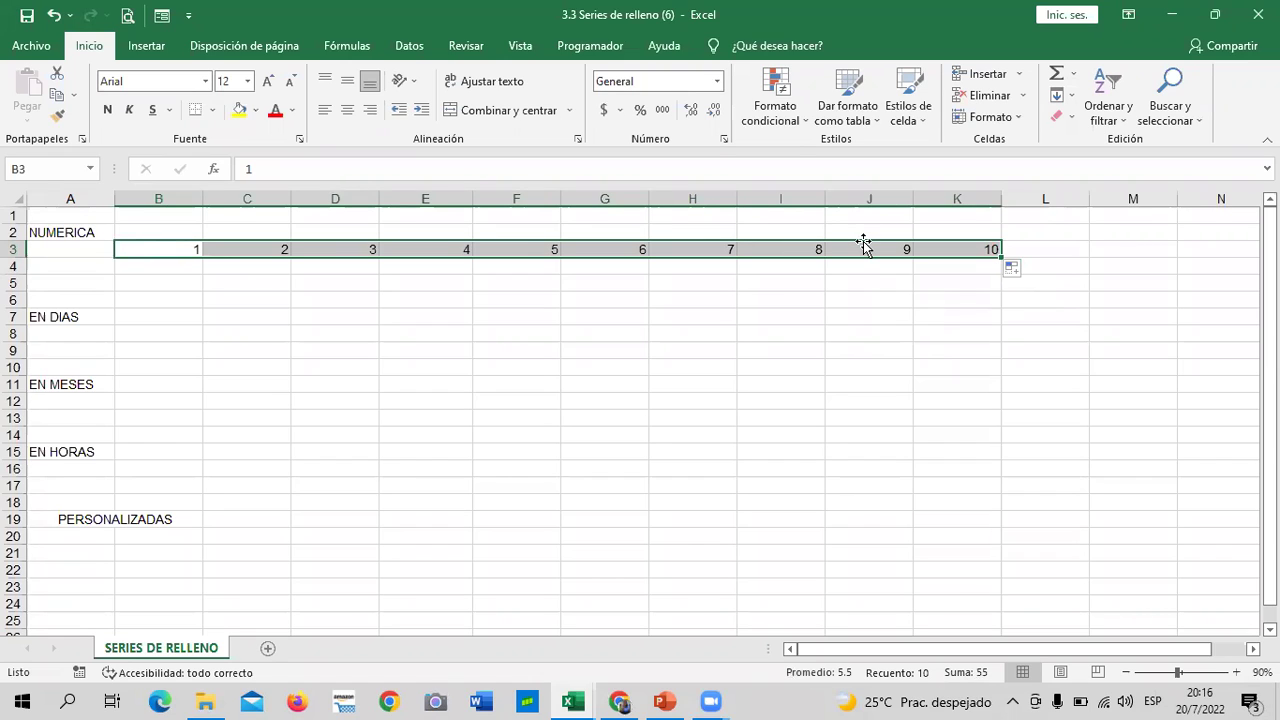
pyautogui.click(1016, 272)
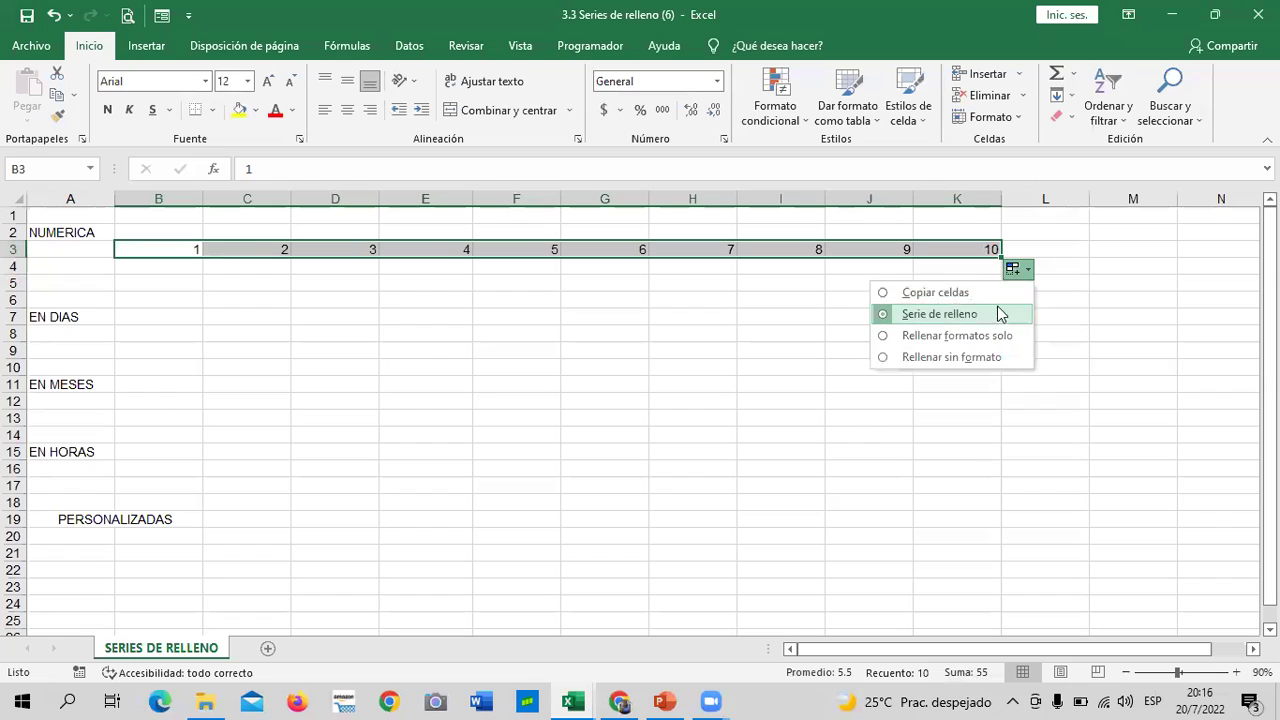
pyautogui.moveTo(646, 332); pyautogui.dragTo(641, 323)
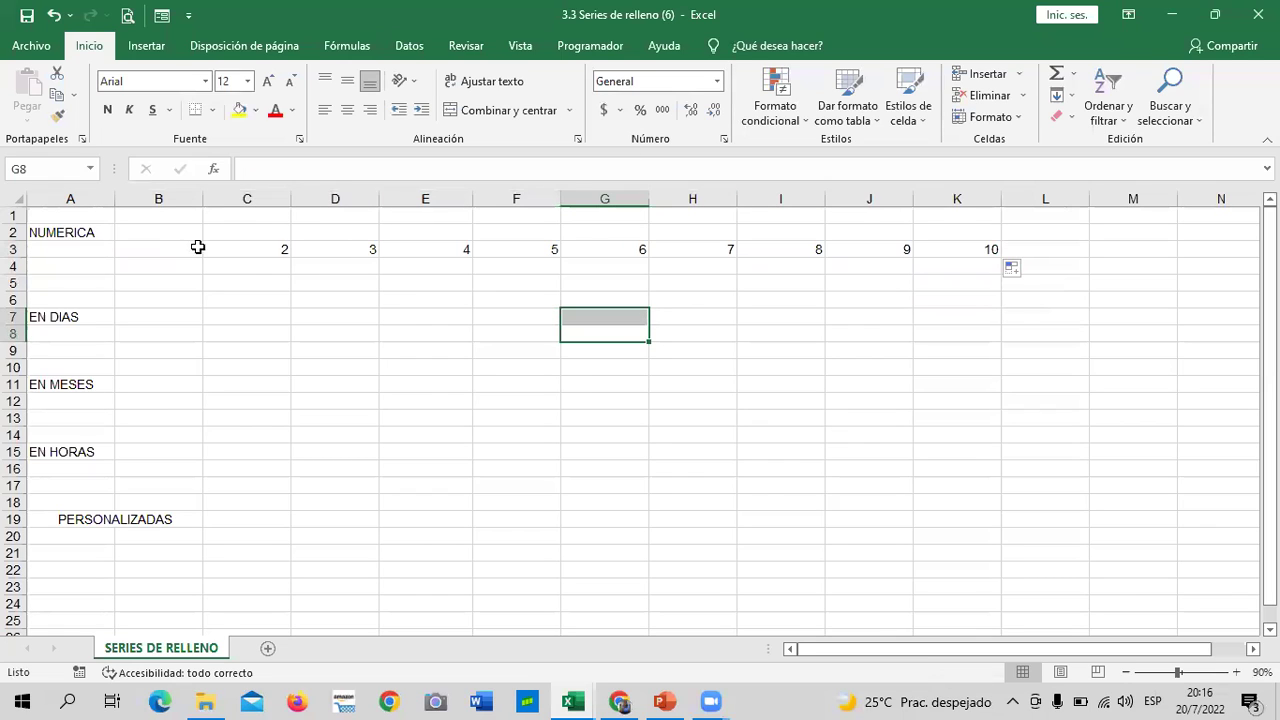
pyautogui.click(346, 334)
# Enter the value 2 in both B4 and C4.
pyautogui.click(186, 271)
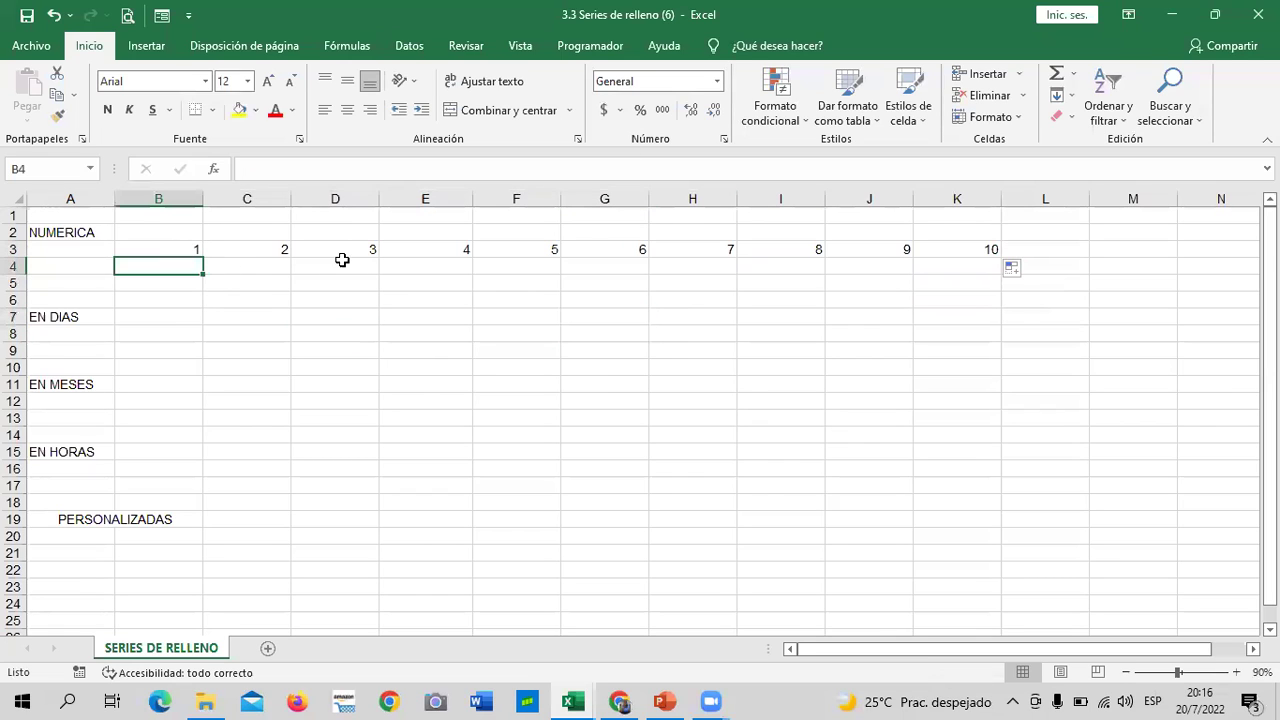
pyautogui.write('2')
pyautogui.press('Tab')
pyautogui.write('2')
pyautogui.press('Return')
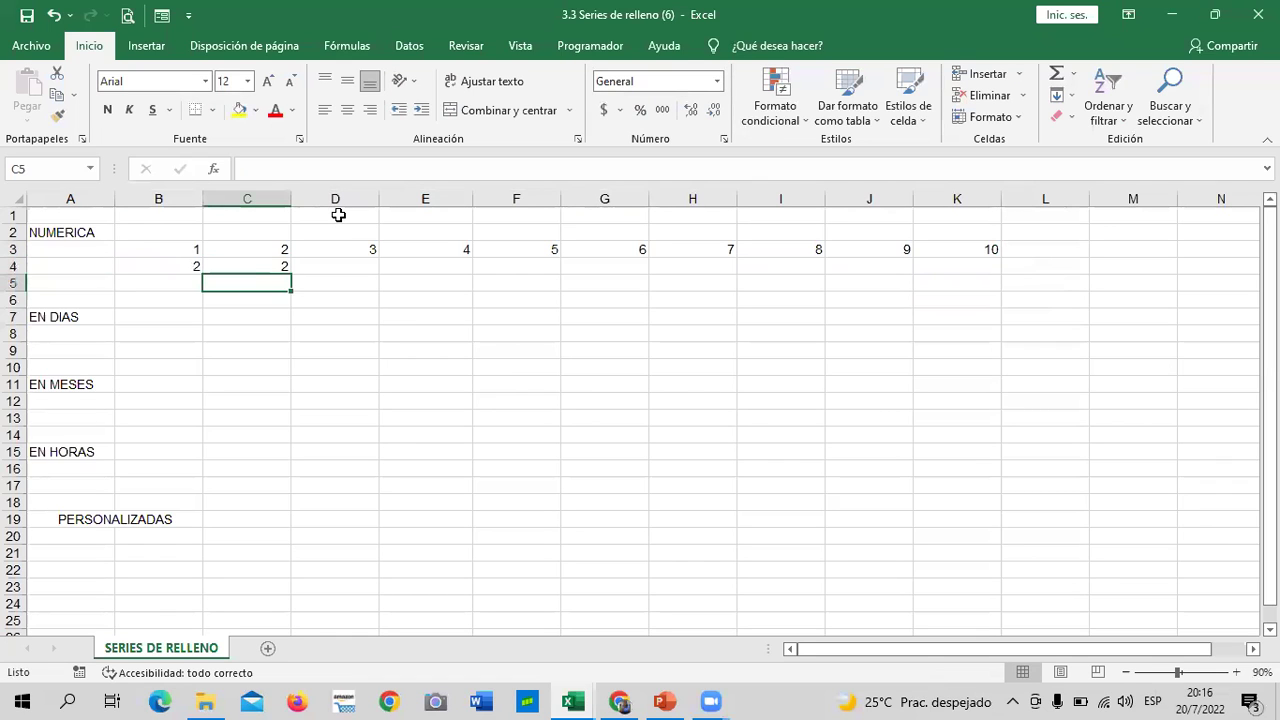
pyautogui.click(342, 364)
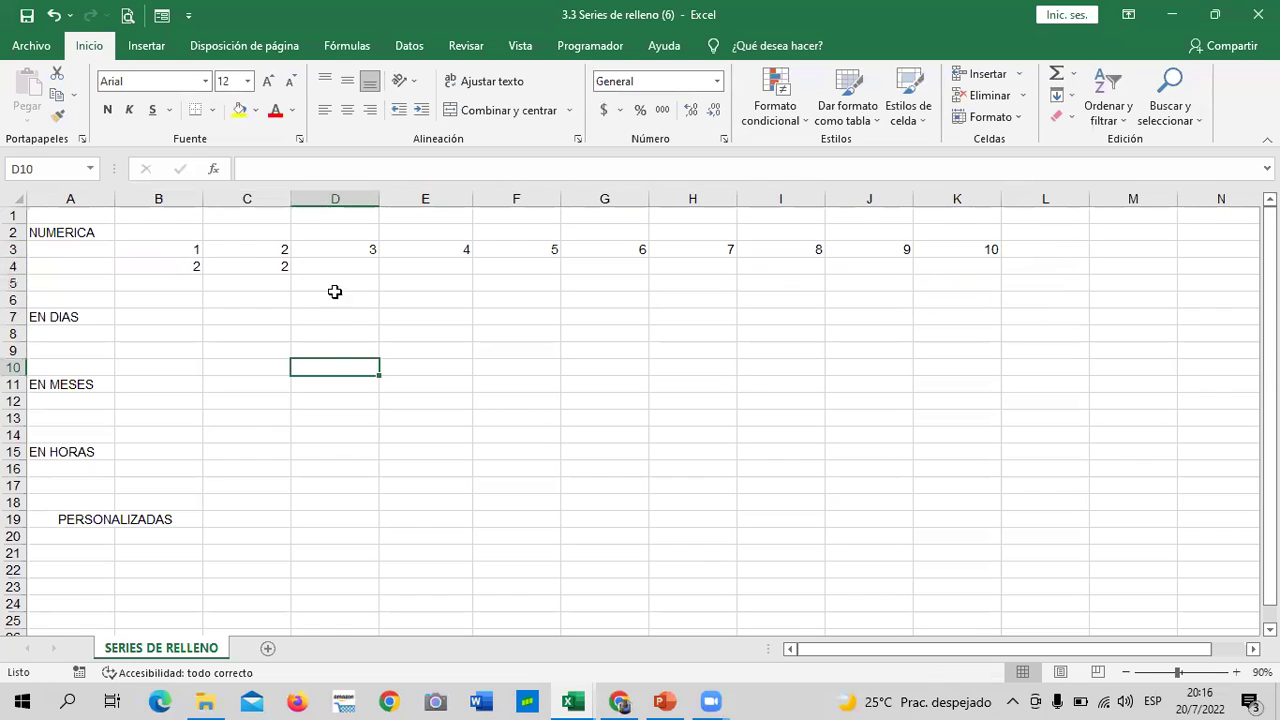
# Change C4 to 4 and extend B4:C4 into the even series 2, 4 … 20 across K4.
pyautogui.click(192, 264)
pyautogui.moveTo(192, 264); pyautogui.dragTo(251, 266)
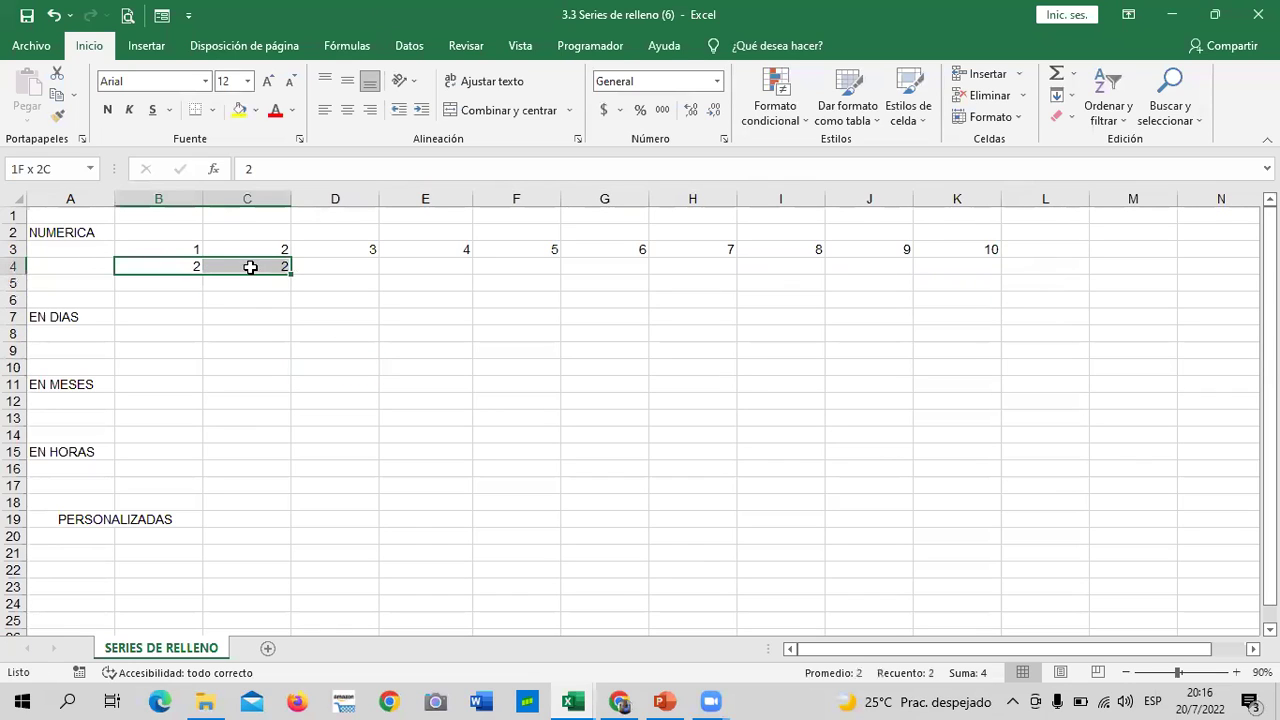
pyautogui.click(257, 266)
pyautogui.write('4')
pyautogui.press('Return')
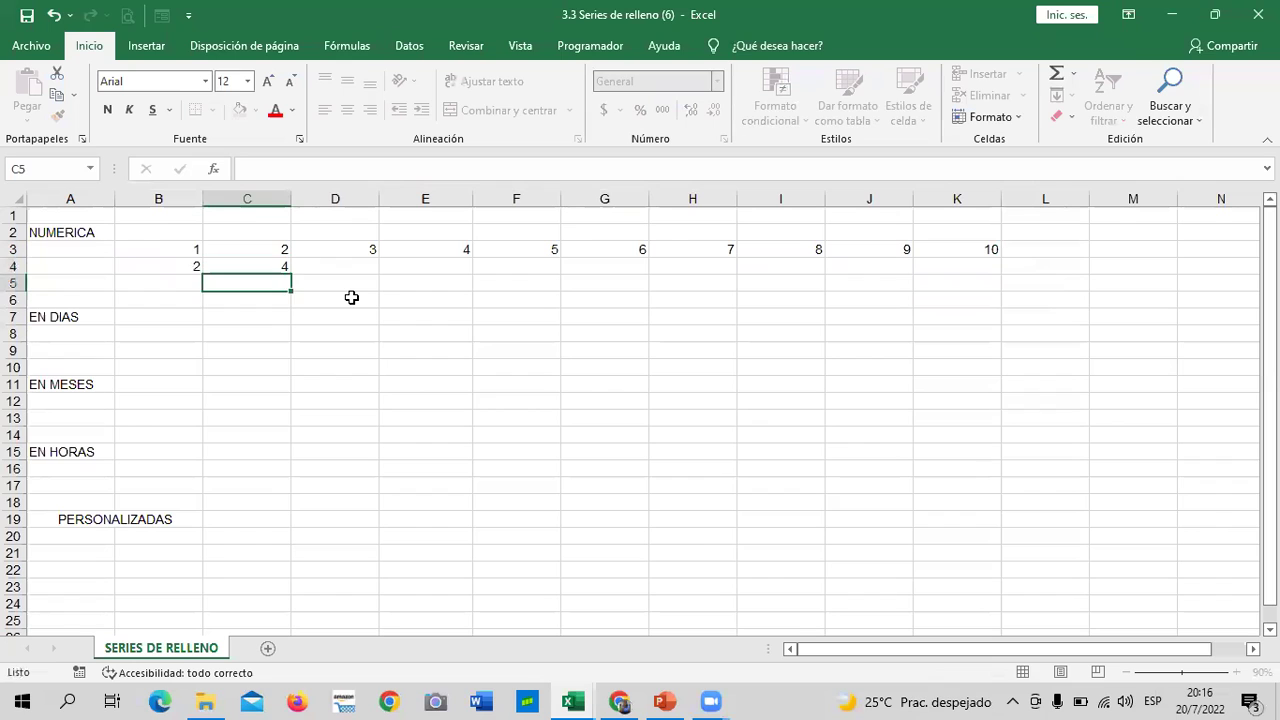
pyautogui.moveTo(355, 284); pyautogui.dragTo(337, 271)
pyautogui.moveTo(190, 265); pyautogui.dragTo(240, 265)
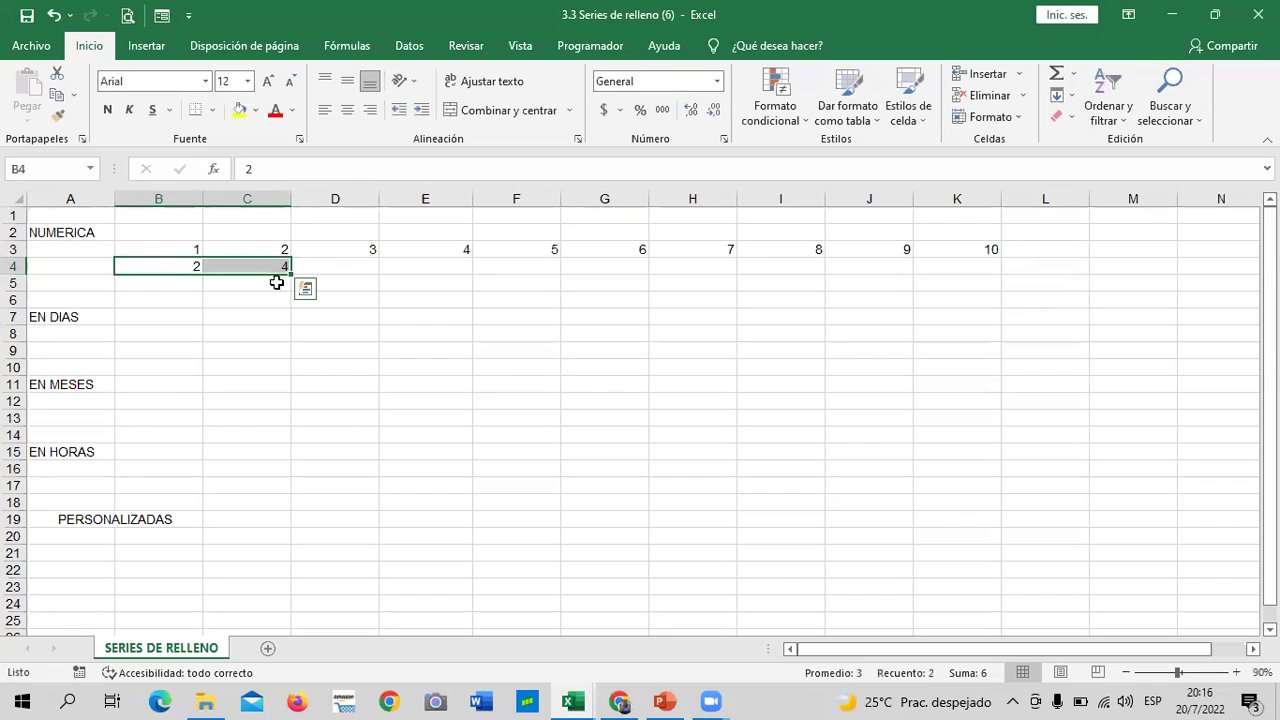
pyautogui.moveTo(291, 272)
pyautogui.mouseDown()
pyautogui.moveTo(611, 290)
pyautogui.moveTo(961, 280)
pyautogui.mouseUp()
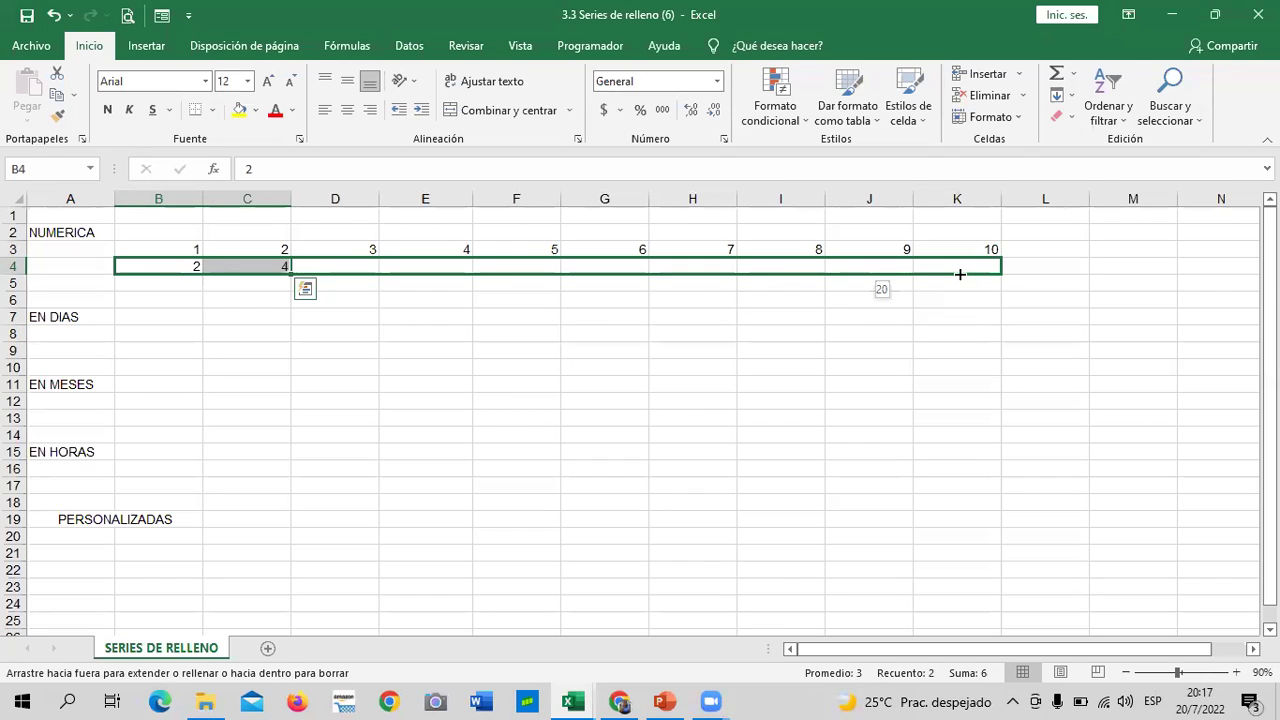
pyautogui.moveTo(956, 276)
pyautogui.mouseDown()
pyautogui.moveTo(1187, 282)
pyautogui.moveTo(1010, 278)
pyautogui.mouseUp()
pyautogui.moveTo(1006, 278); pyautogui.dragTo(1006, 278)
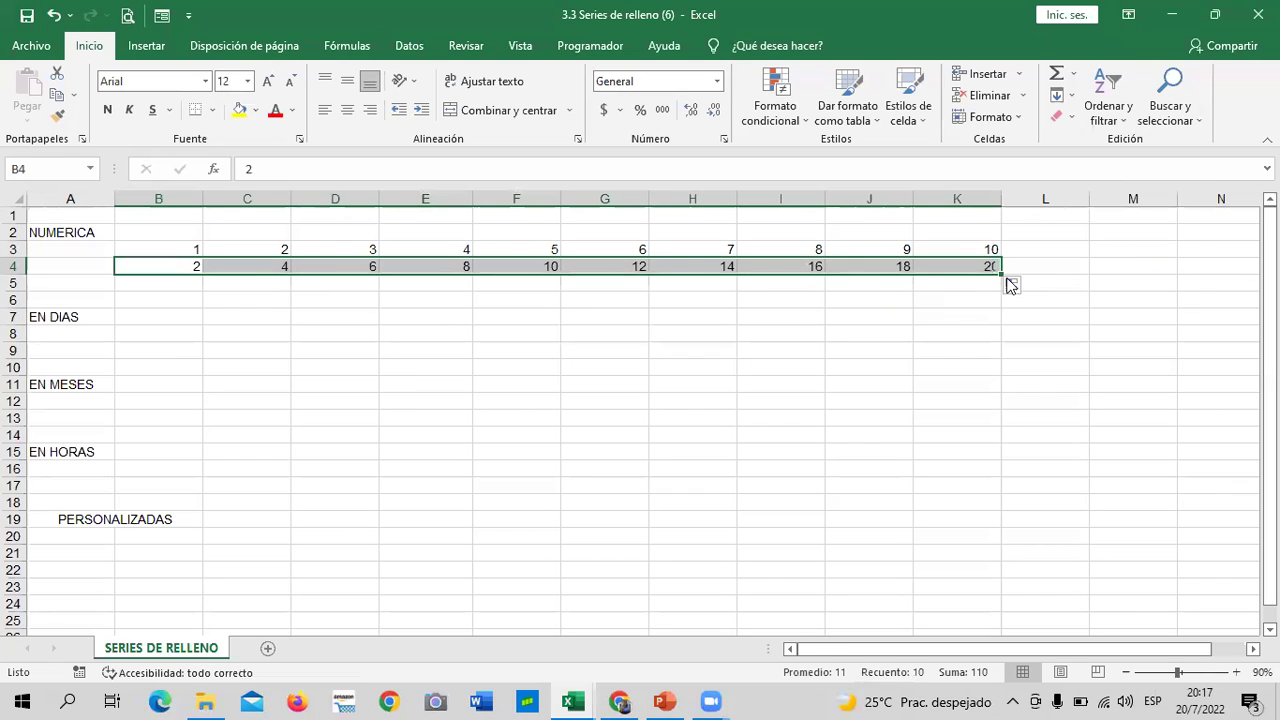
pyautogui.click(932, 347)
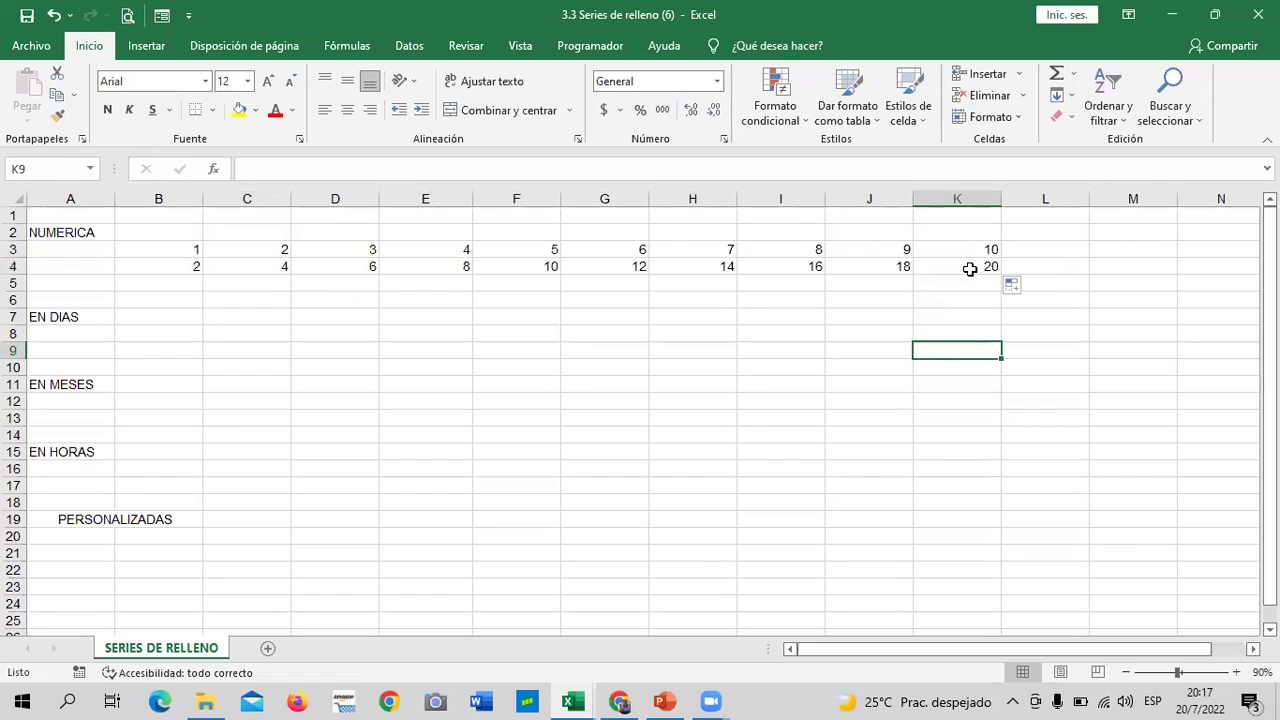
# Enter 10 and 20 in B5:C5 and extend them to 10 through 100 across B5:K5.
pyautogui.click(171, 279)
pyautogui.write('10')
pyautogui.press('Tab')
pyautogui.write('20')
pyautogui.press('Return')
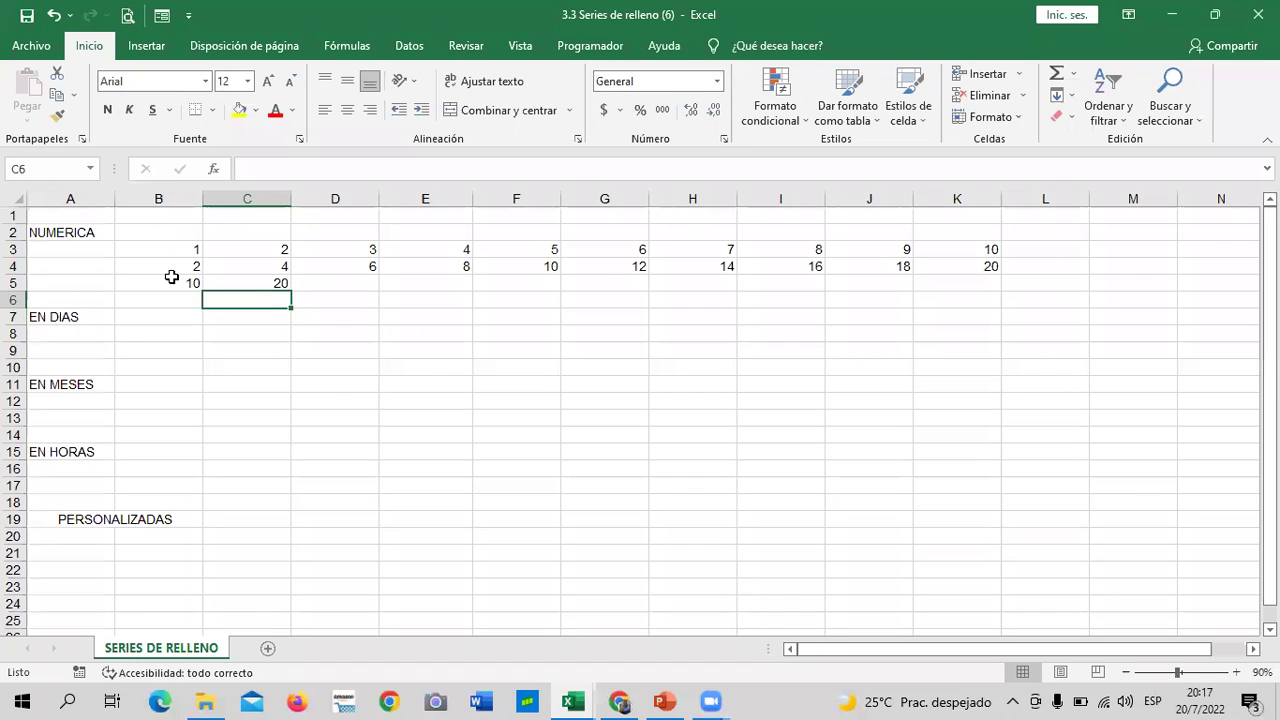
pyautogui.moveTo(382, 330); pyautogui.dragTo(370, 320)
pyautogui.click(241, 320)
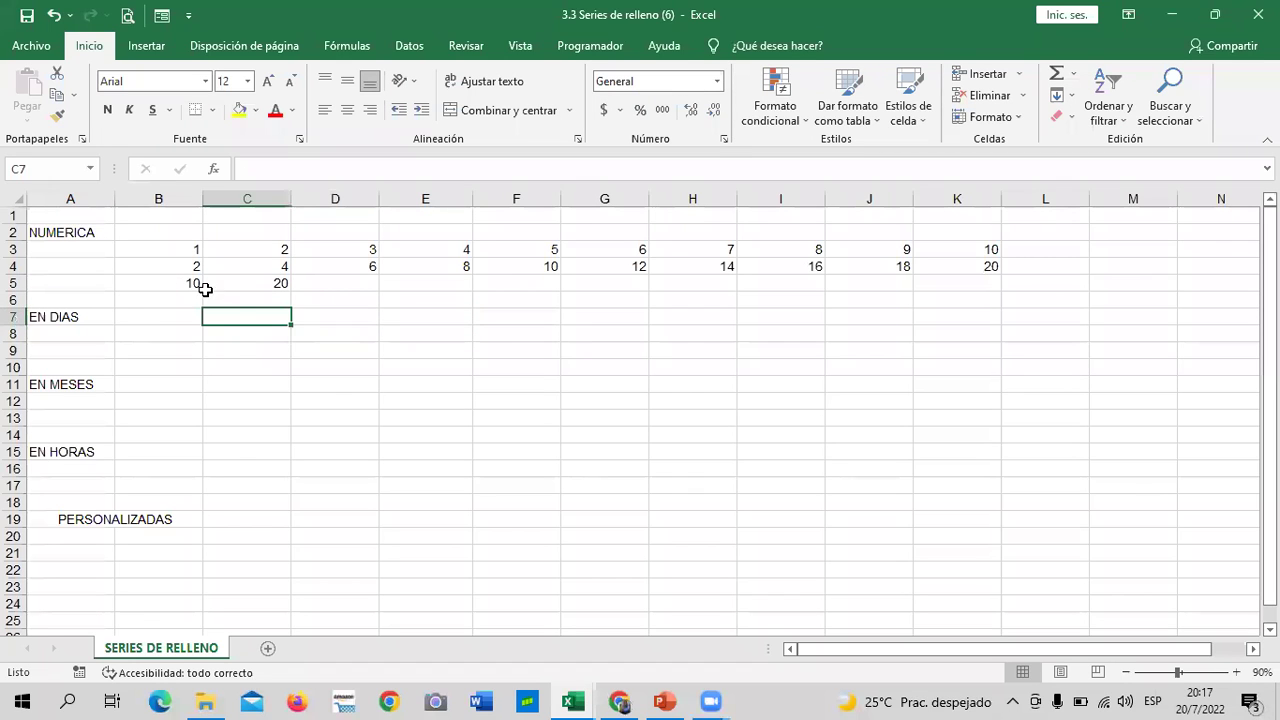
pyautogui.moveTo(198, 283); pyautogui.dragTo(235, 280)
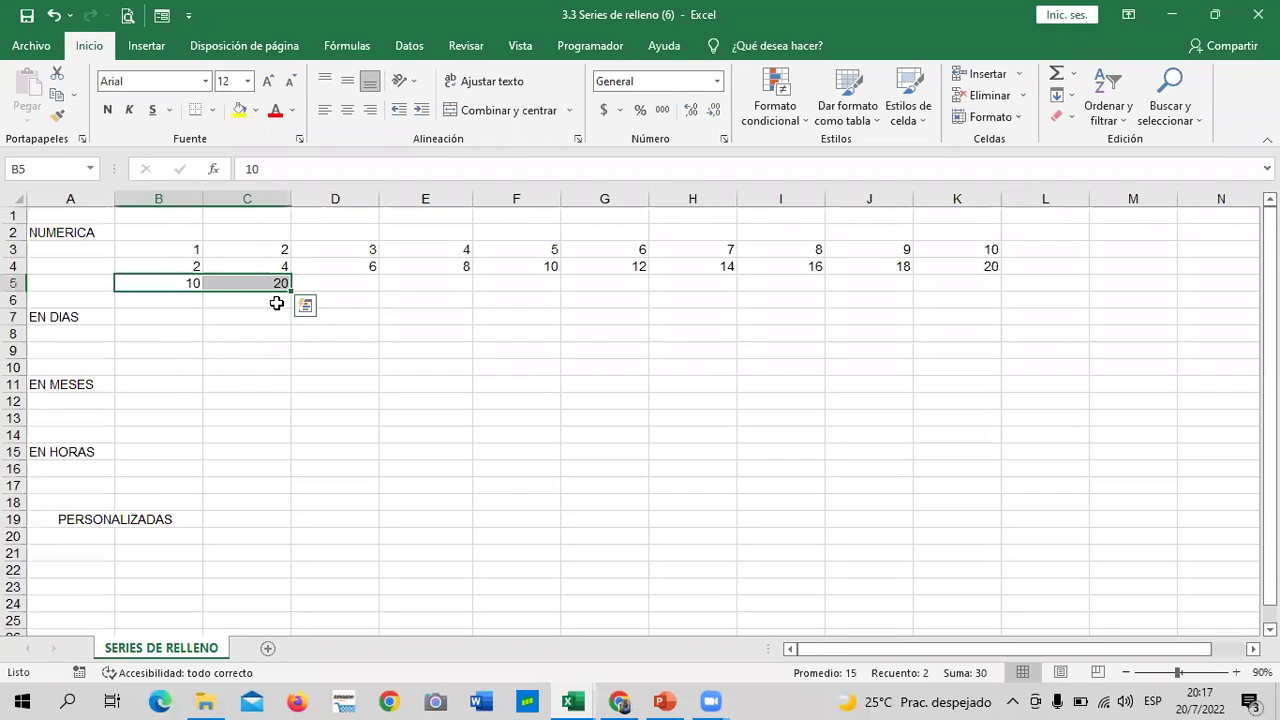
pyautogui.moveTo(292, 290); pyautogui.dragTo(967, 302)
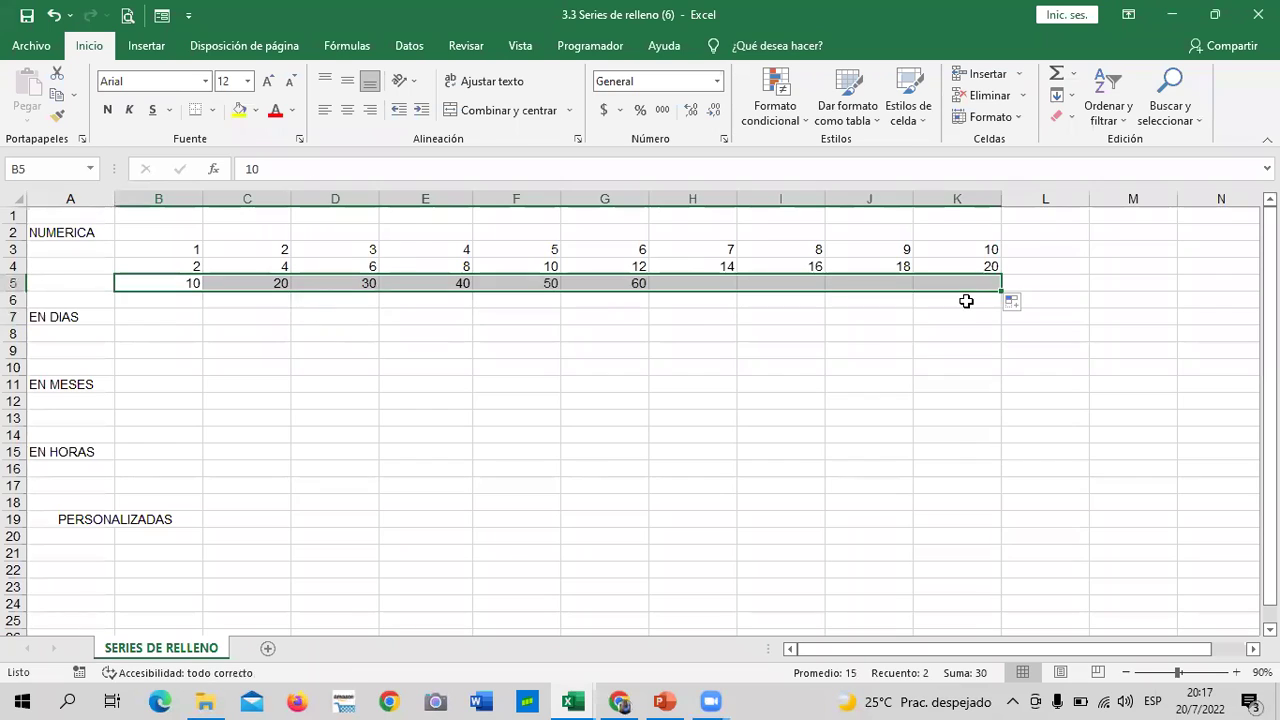
pyautogui.click(800, 388)
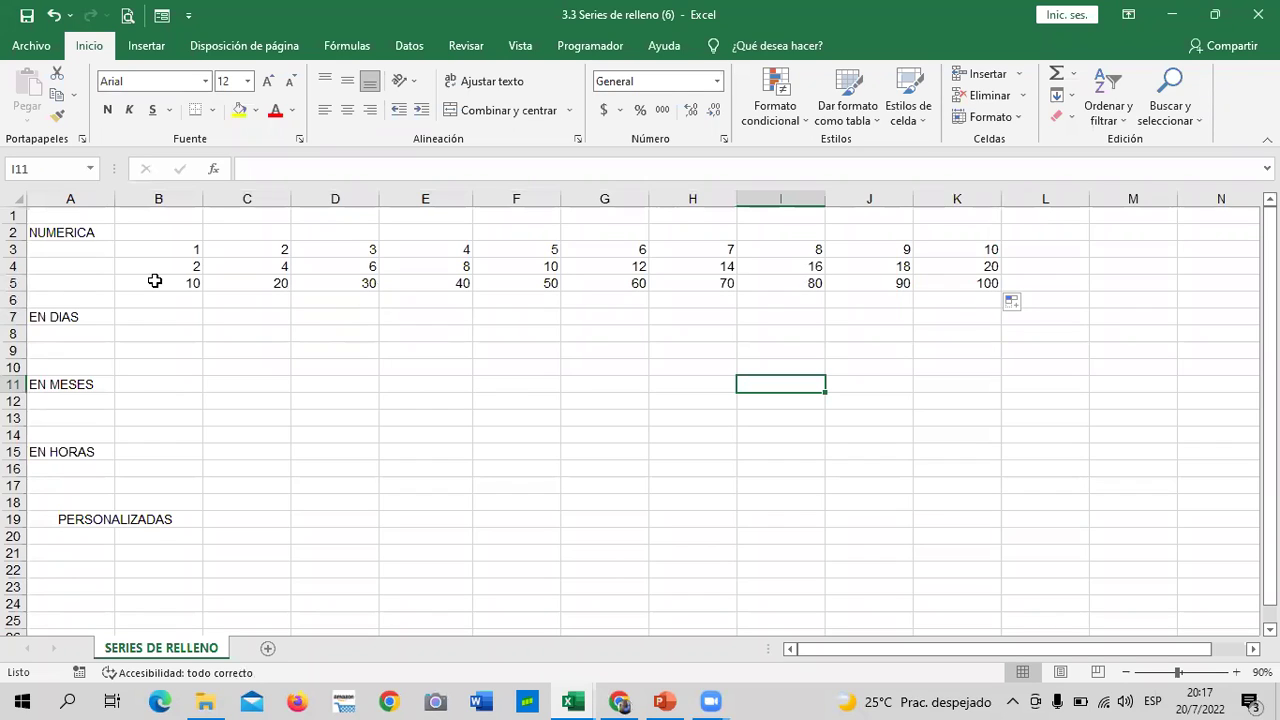
pyautogui.click(170, 298)
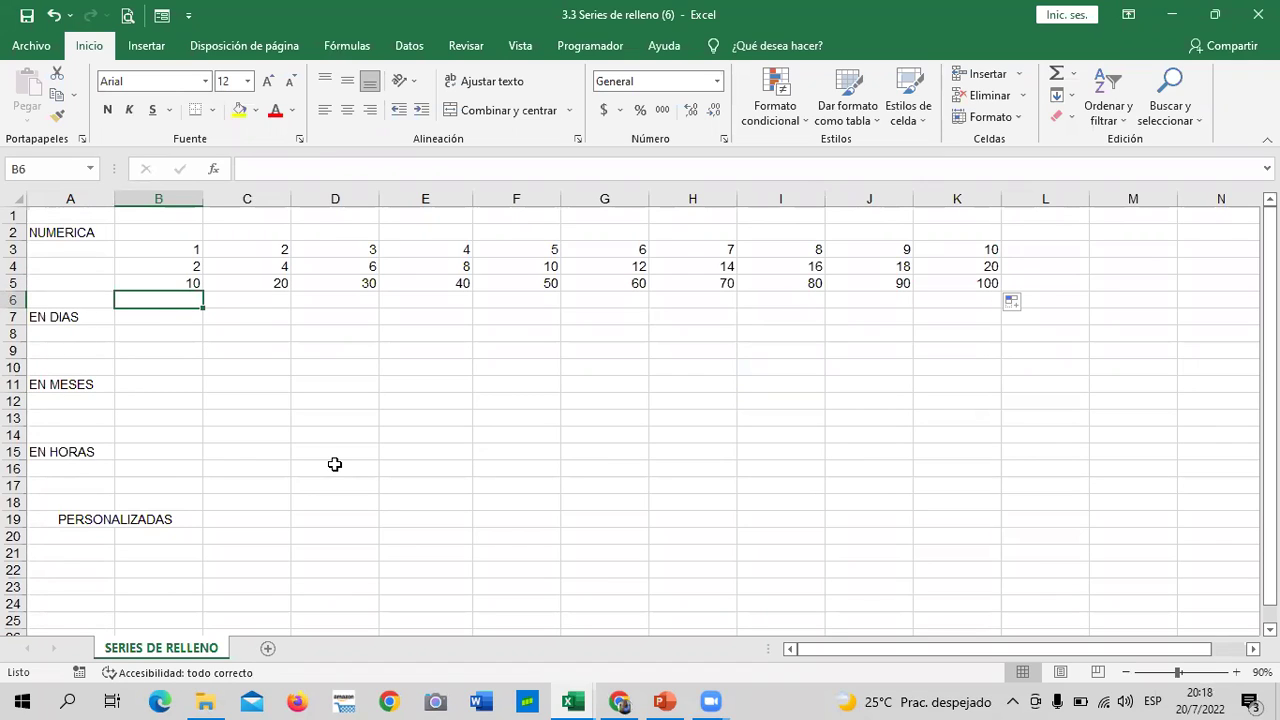
# Try a descending fill in column K: enter 90 in K6 and extend it downward by tens.
pyautogui.click(969, 284)
pyautogui.press('Down')
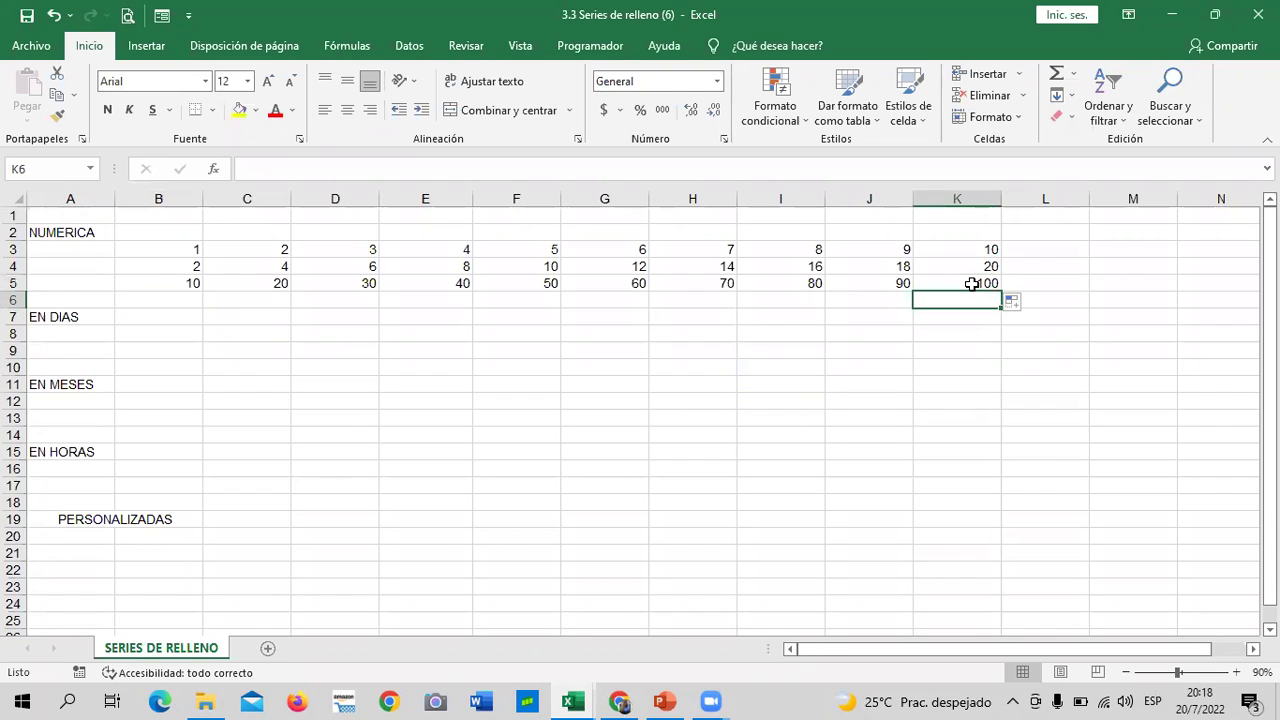
pyautogui.write('90')
pyautogui.press('Return')
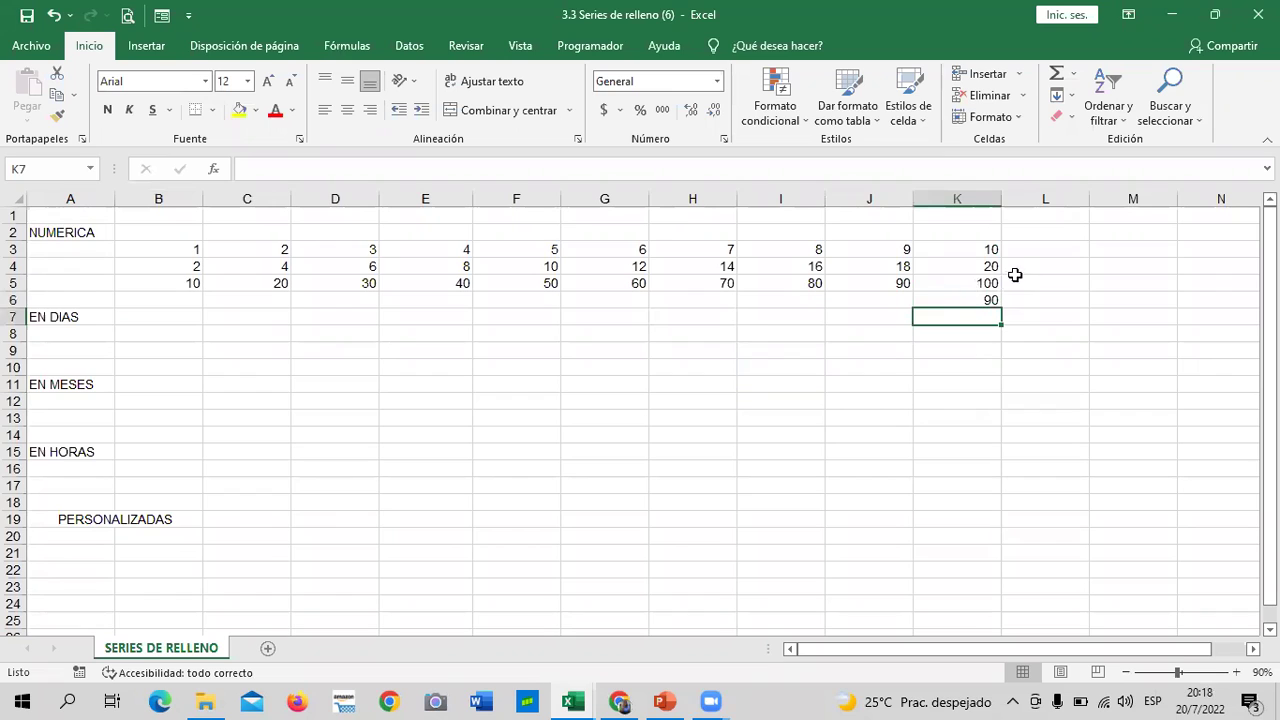
pyautogui.moveTo(973, 282)
pyautogui.mouseDown()
pyautogui.moveTo(1014, 434)
pyautogui.moveTo(1009, 548)
pyautogui.mouseUp()
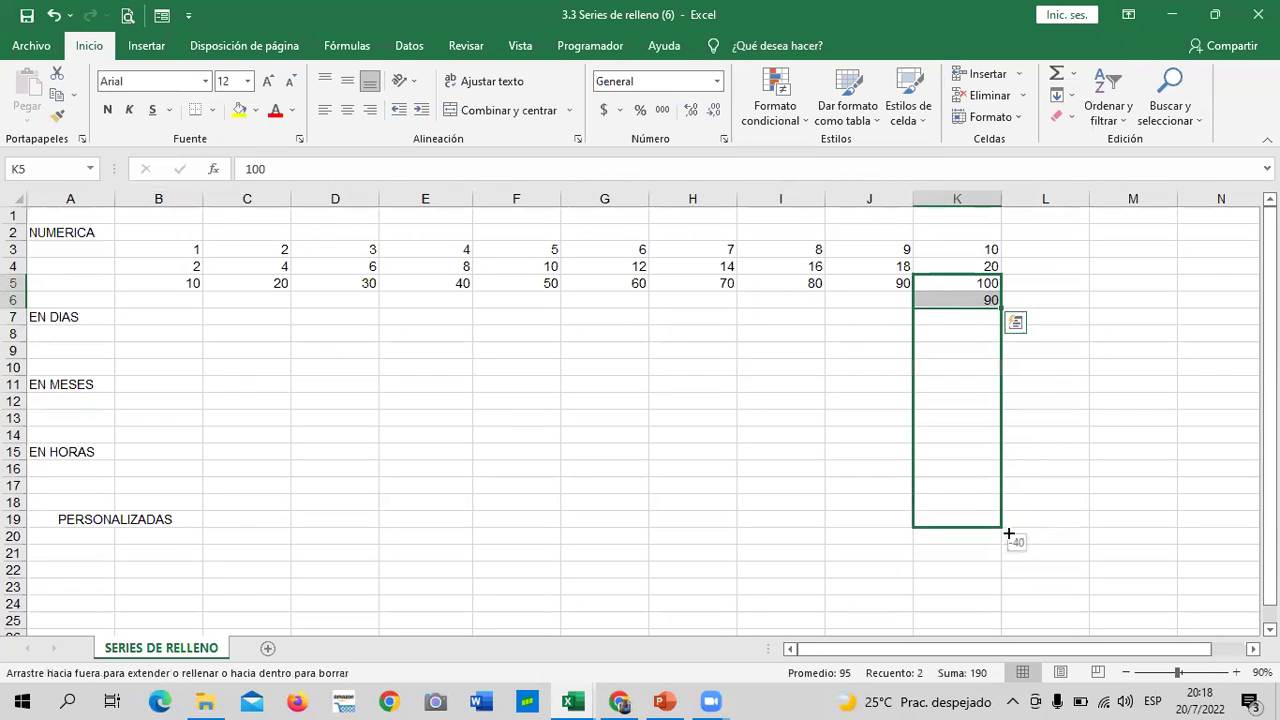
pyautogui.moveTo(1009, 548); pyautogui.dragTo(1007, 549)
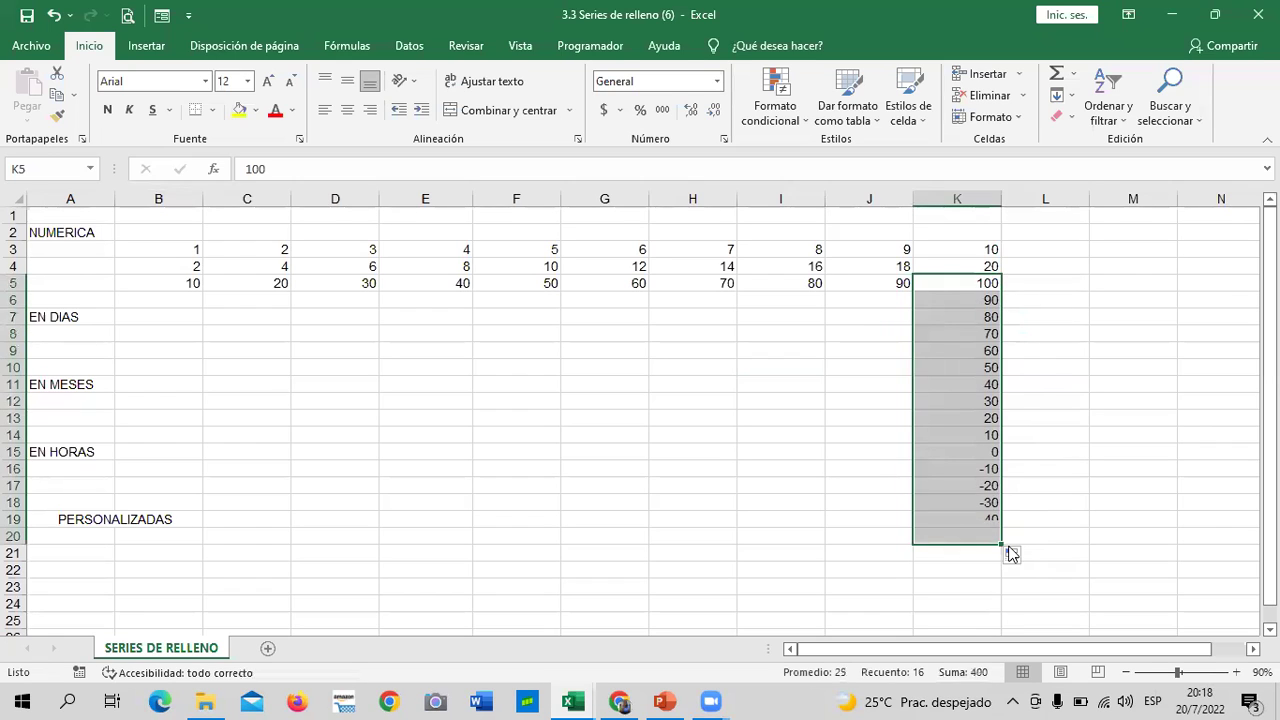
# Delete the descending values from K6 down to K20, emptying column K below row 5.
pyautogui.click(1044, 516)
pyautogui.click(989, 452)
pyautogui.moveTo(980, 470); pyautogui.dragTo(985, 538)
pyautogui.click(1074, 520)
pyautogui.moveTo(985, 470); pyautogui.dragTo(981, 528)
pyautogui.press('Delete')
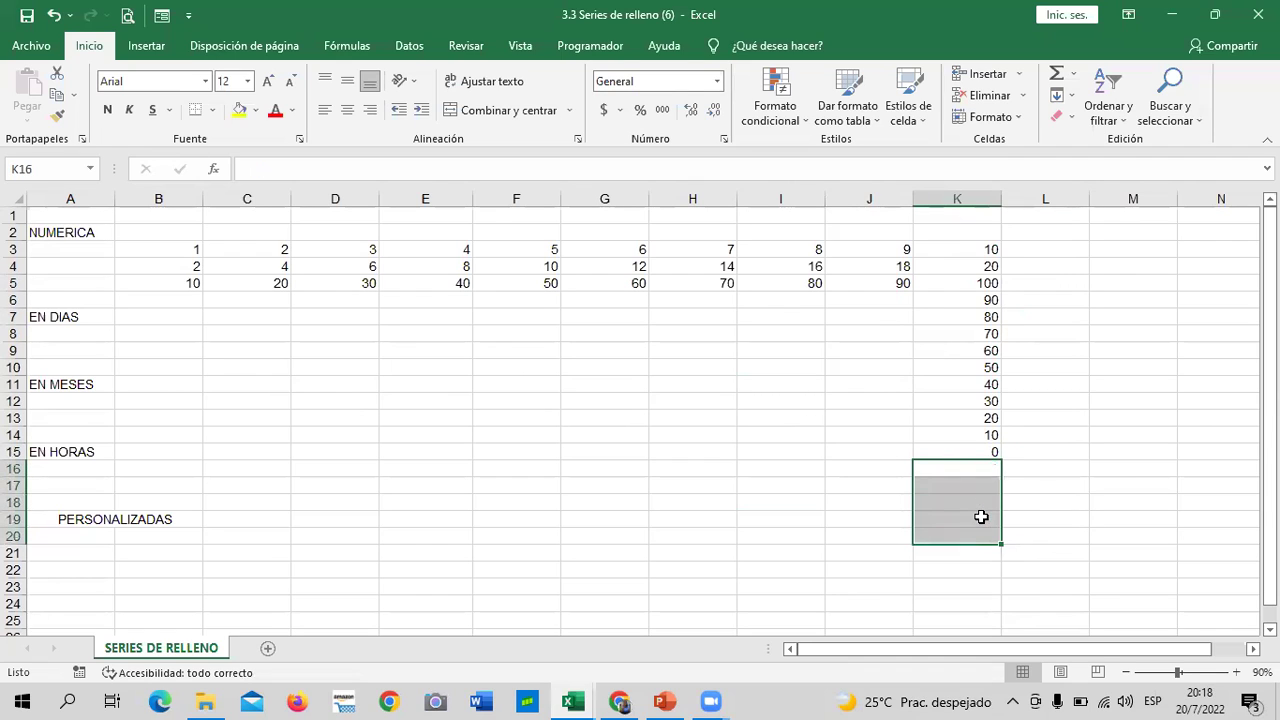
pyautogui.click(969, 452)
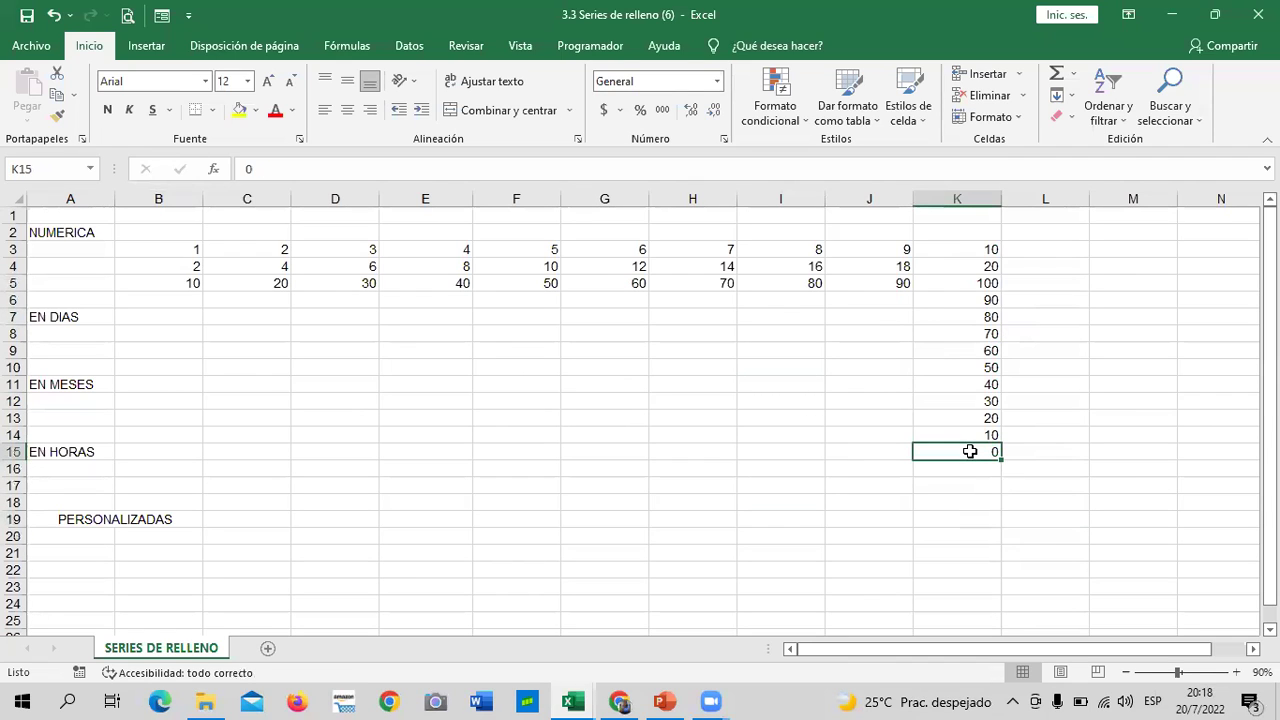
pyautogui.click(765, 430)
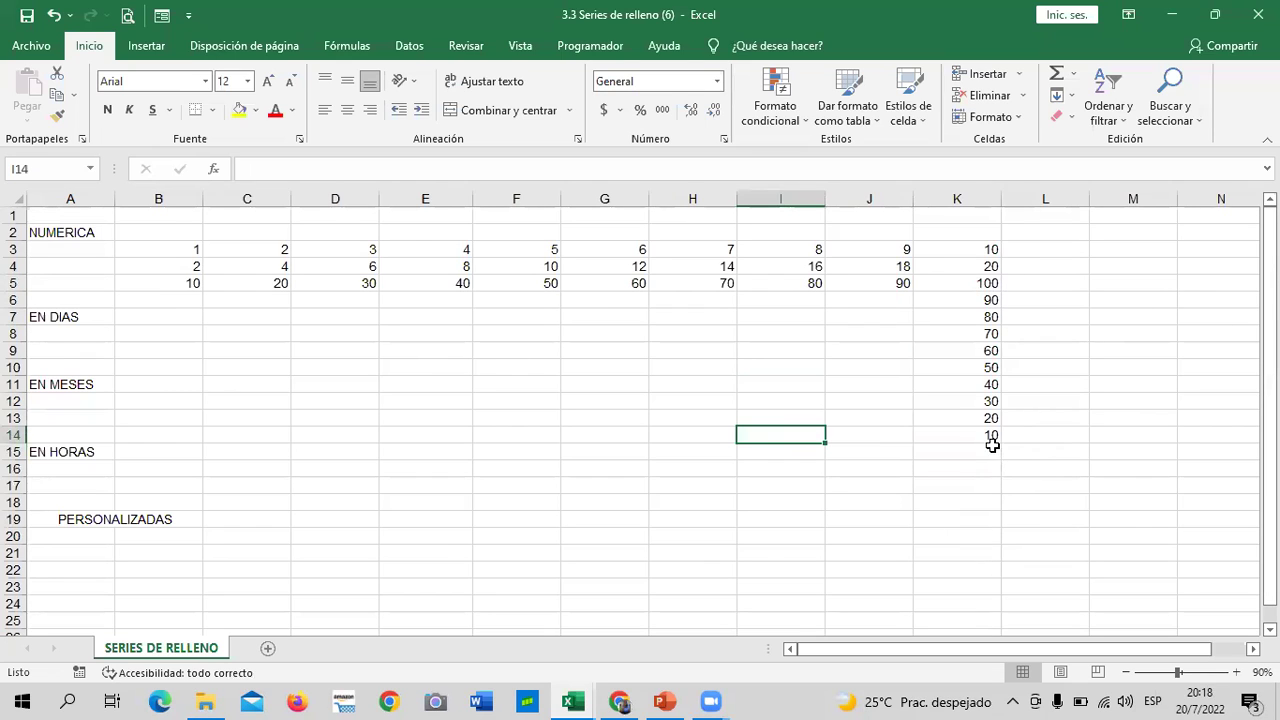
pyautogui.moveTo(975, 306); pyautogui.dragTo(975, 447)
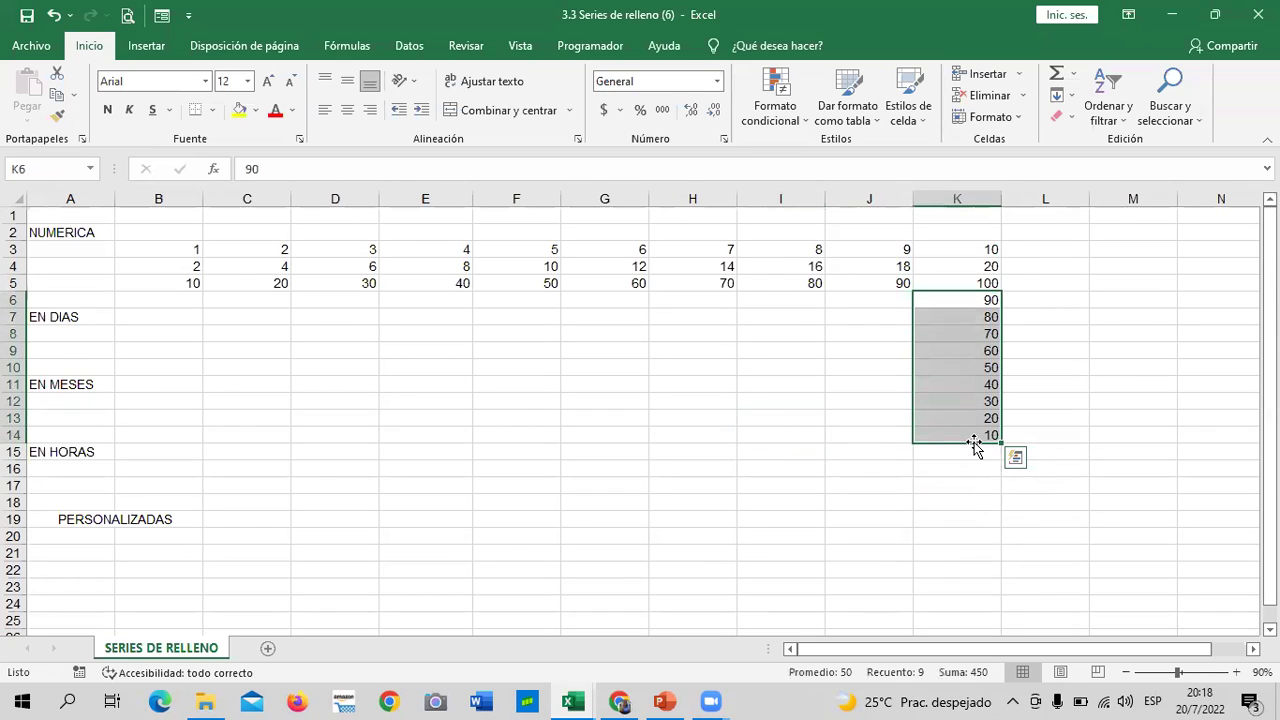
pyautogui.press('Delete')
pyautogui.click(517, 430)
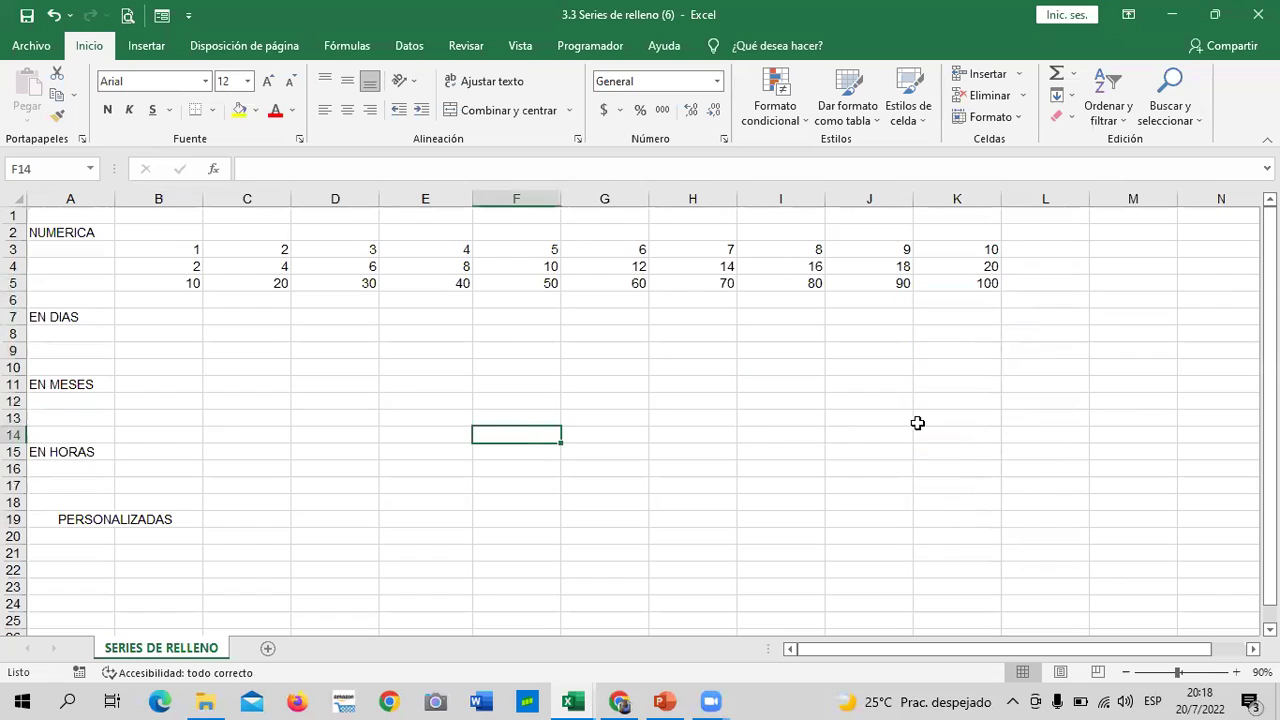
# Insert one blank row at row 6, then two more, pushing EN DIAS down.
pyautogui.click(14, 298)
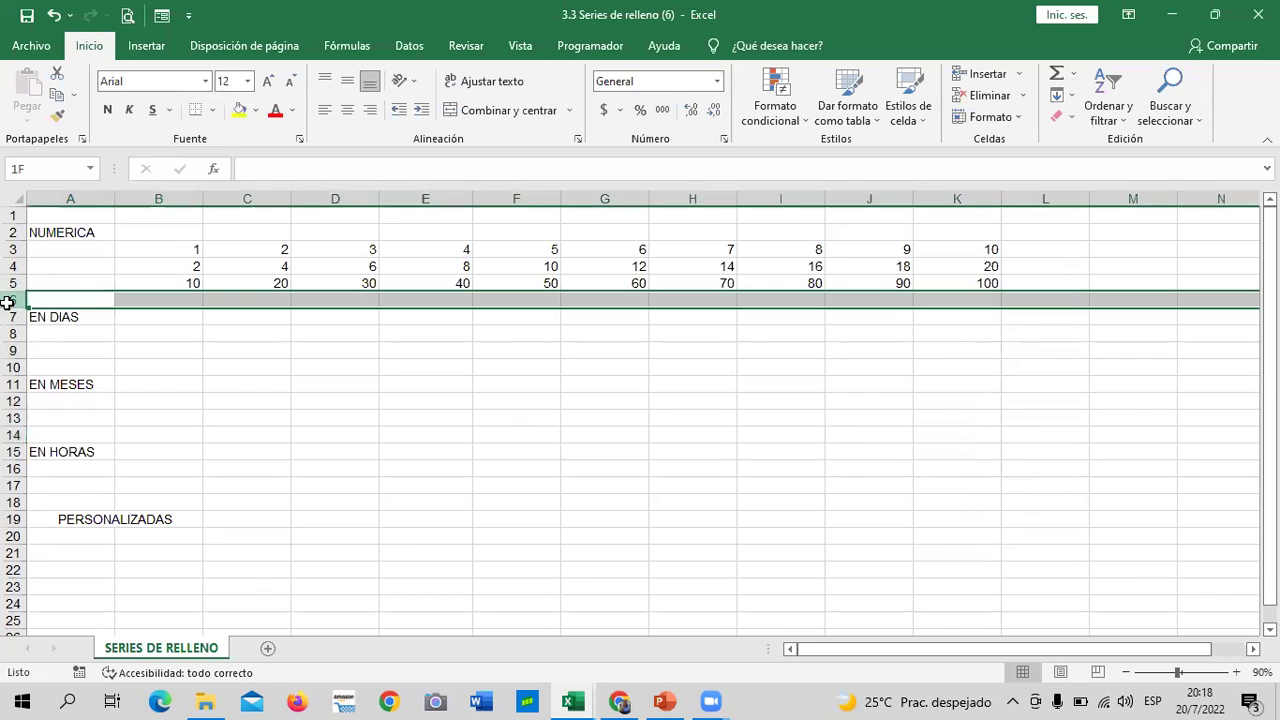
pyautogui.rightClick(14, 298)
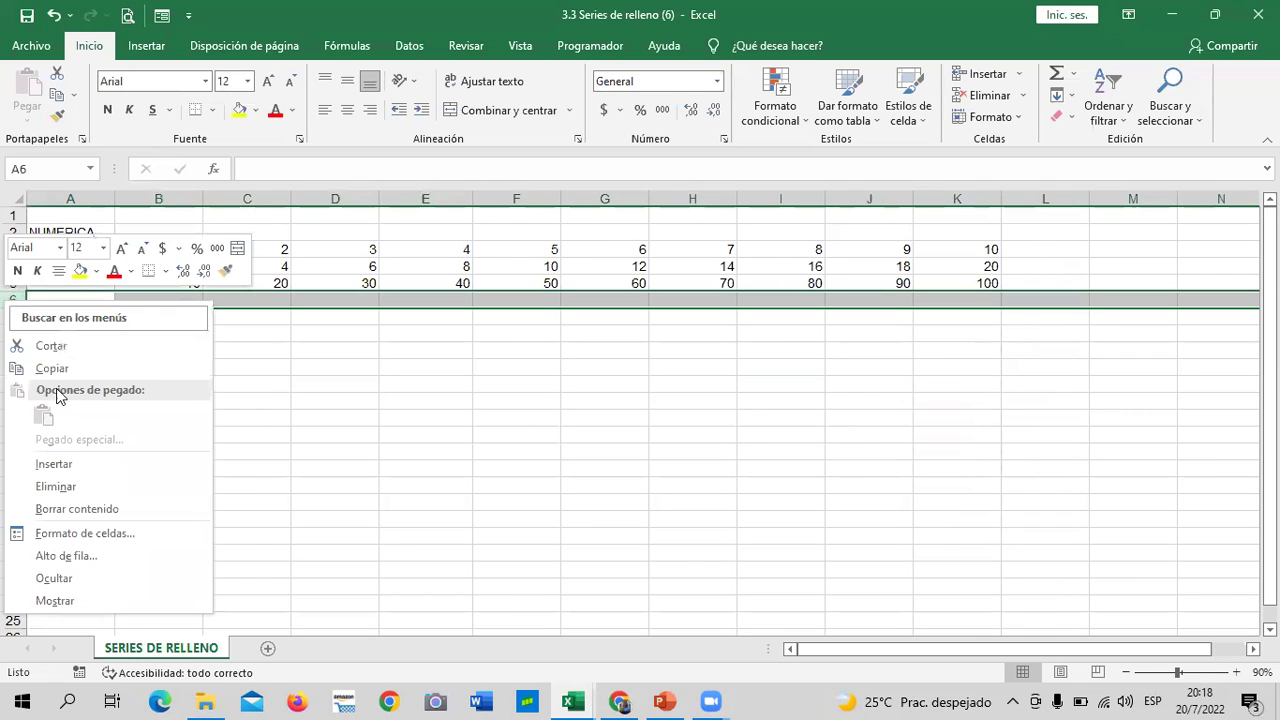
pyautogui.click(94, 465)
pyautogui.click(124, 365)
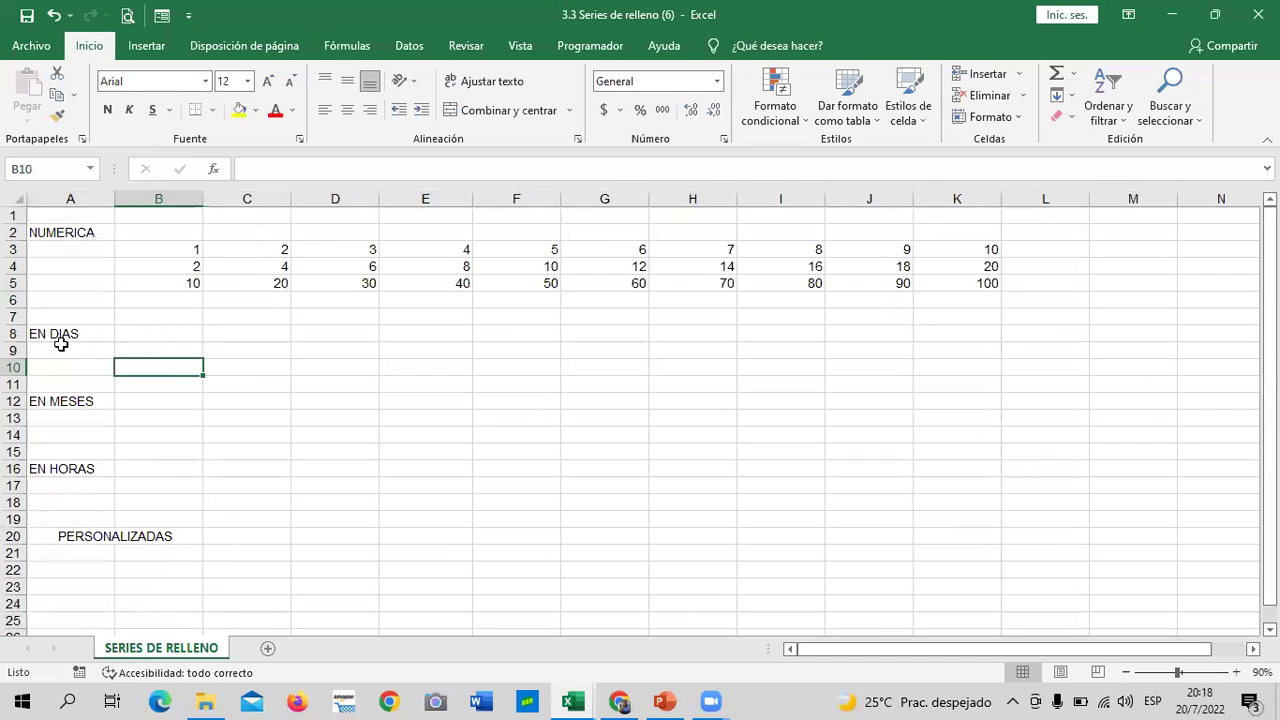
pyautogui.moveTo(14, 300); pyautogui.dragTo(14, 317)
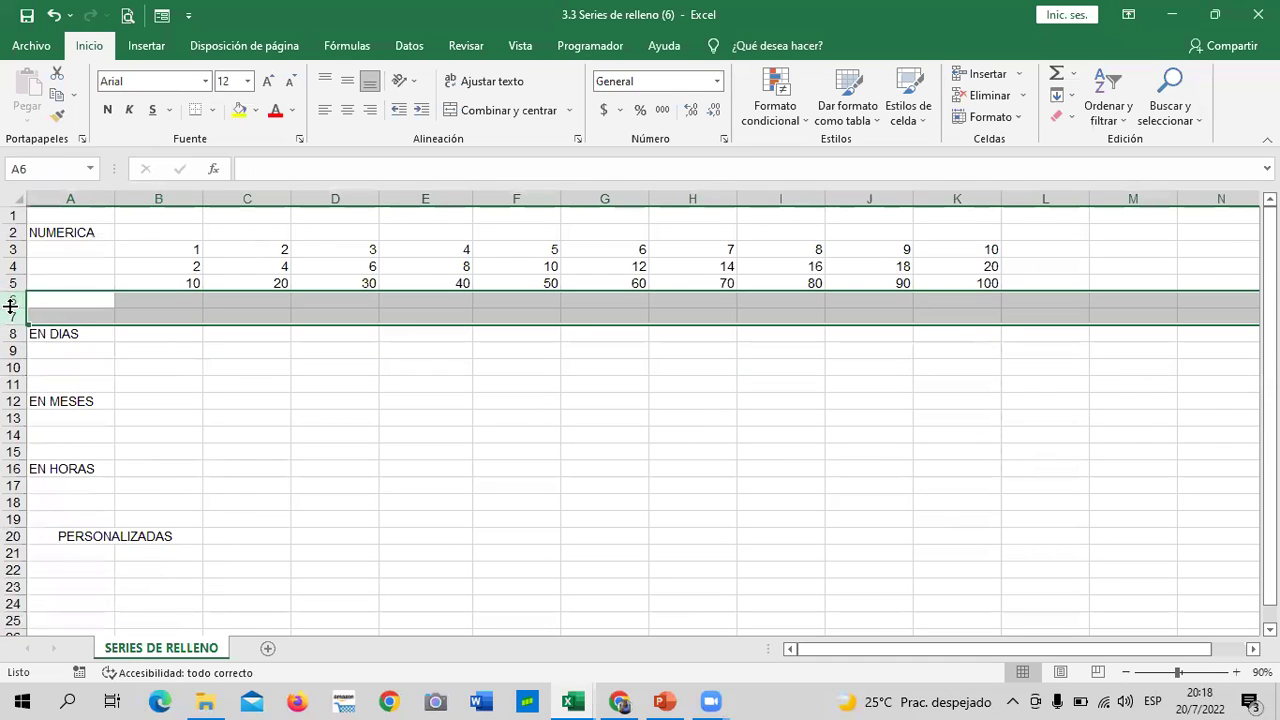
pyautogui.rightClick(12, 297)
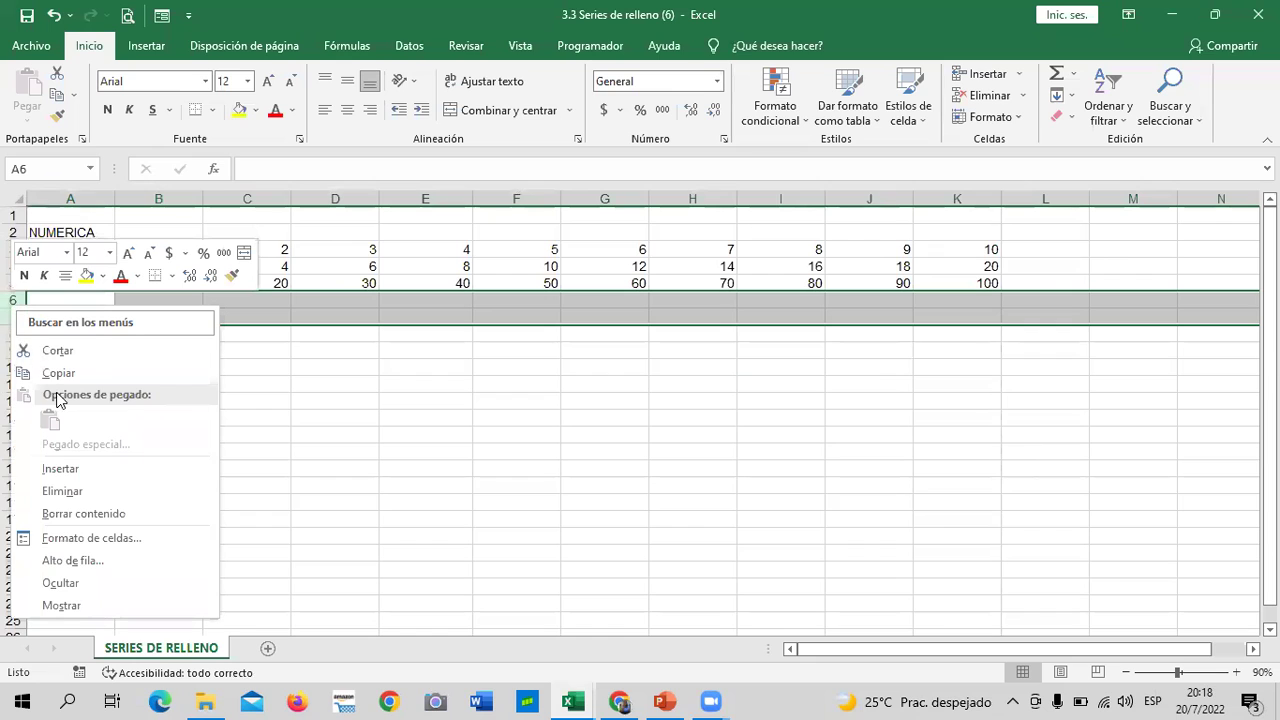
pyautogui.click(113, 468)
pyautogui.click(314, 434)
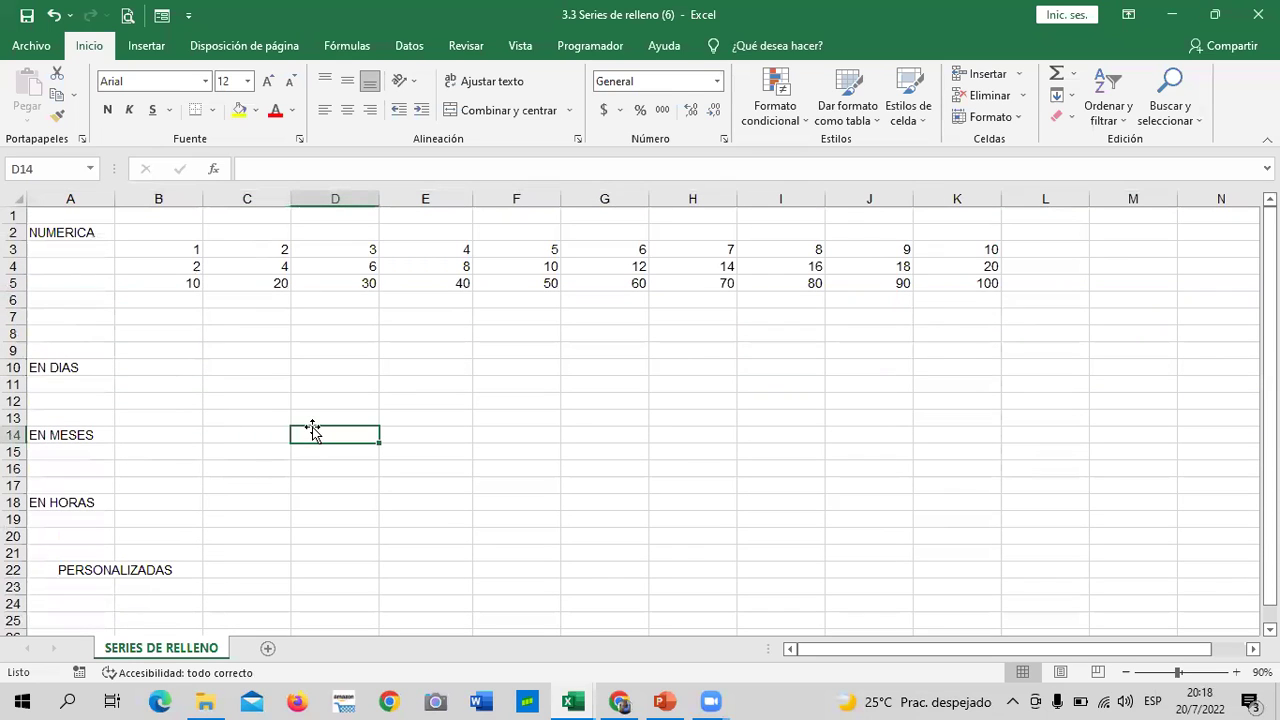
pyautogui.click(593, 400)
pyautogui.click(137, 296)
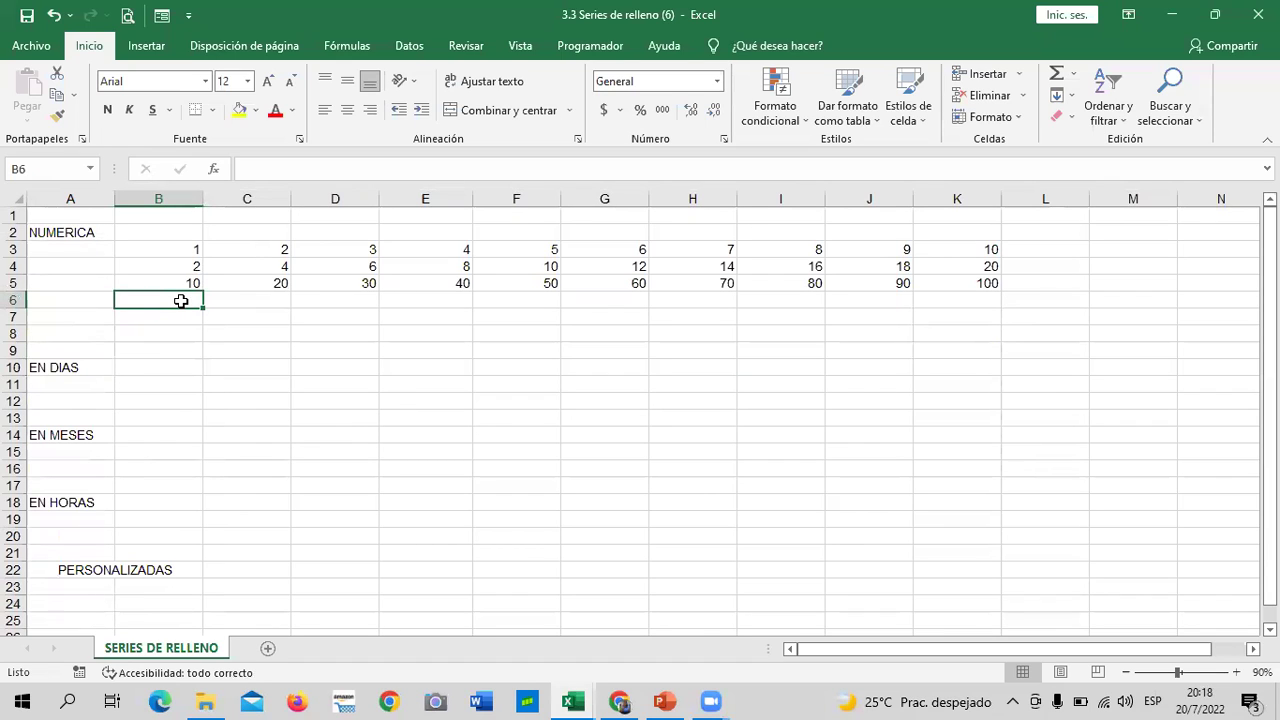
# Enter A1 in B6 and fill it across row 6 to A10 in K6.
pyautogui.write('A0')
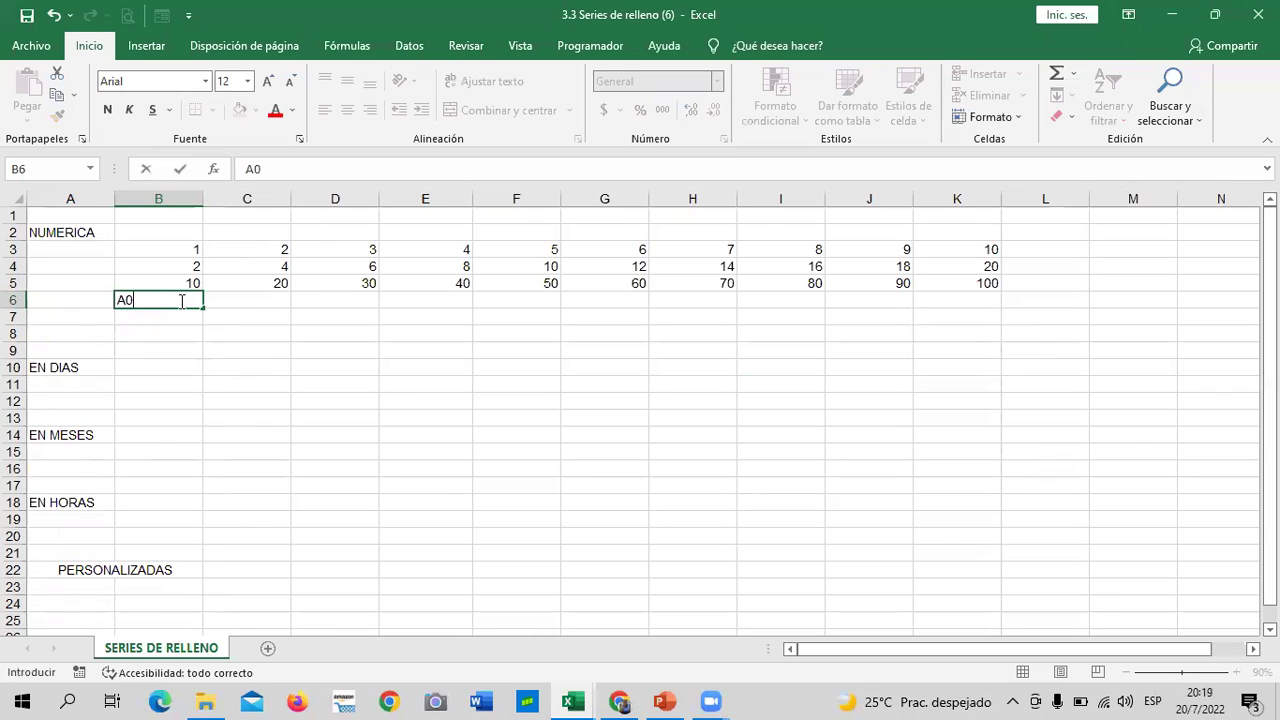
pyautogui.press('BackSpace')
pyautogui.write('1')
pyautogui.click(386, 384)
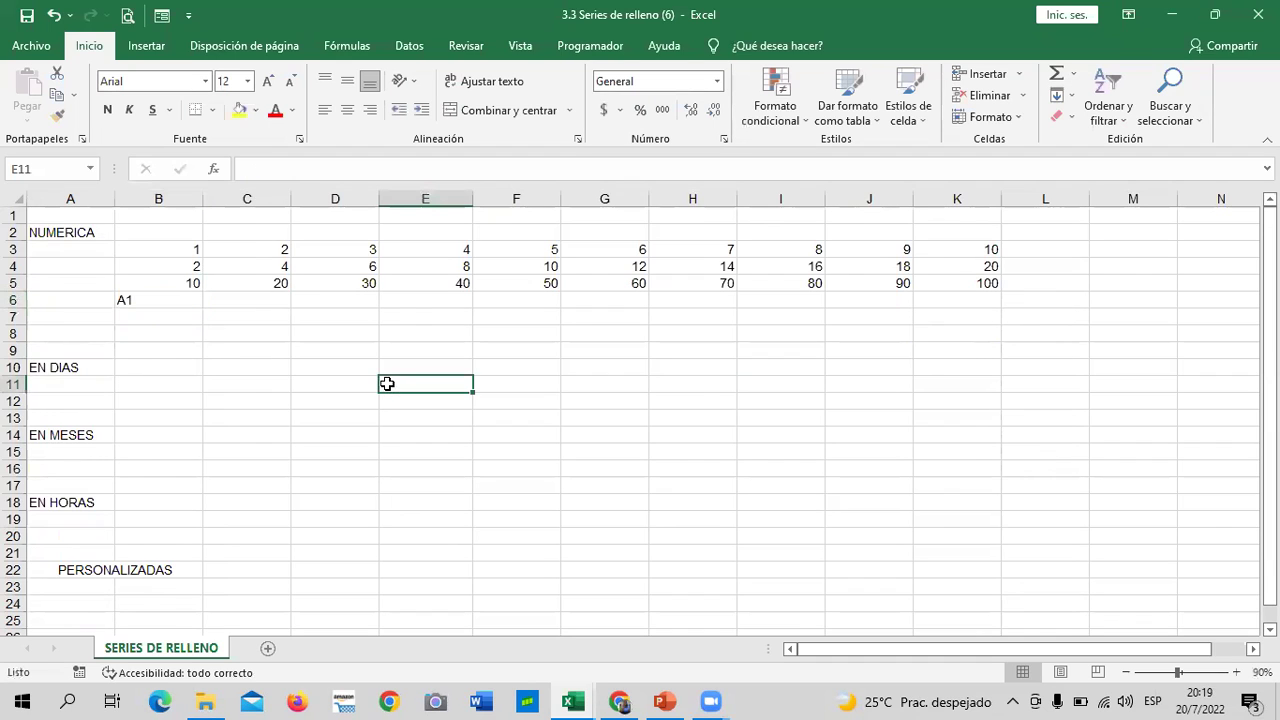
pyautogui.click(162, 298)
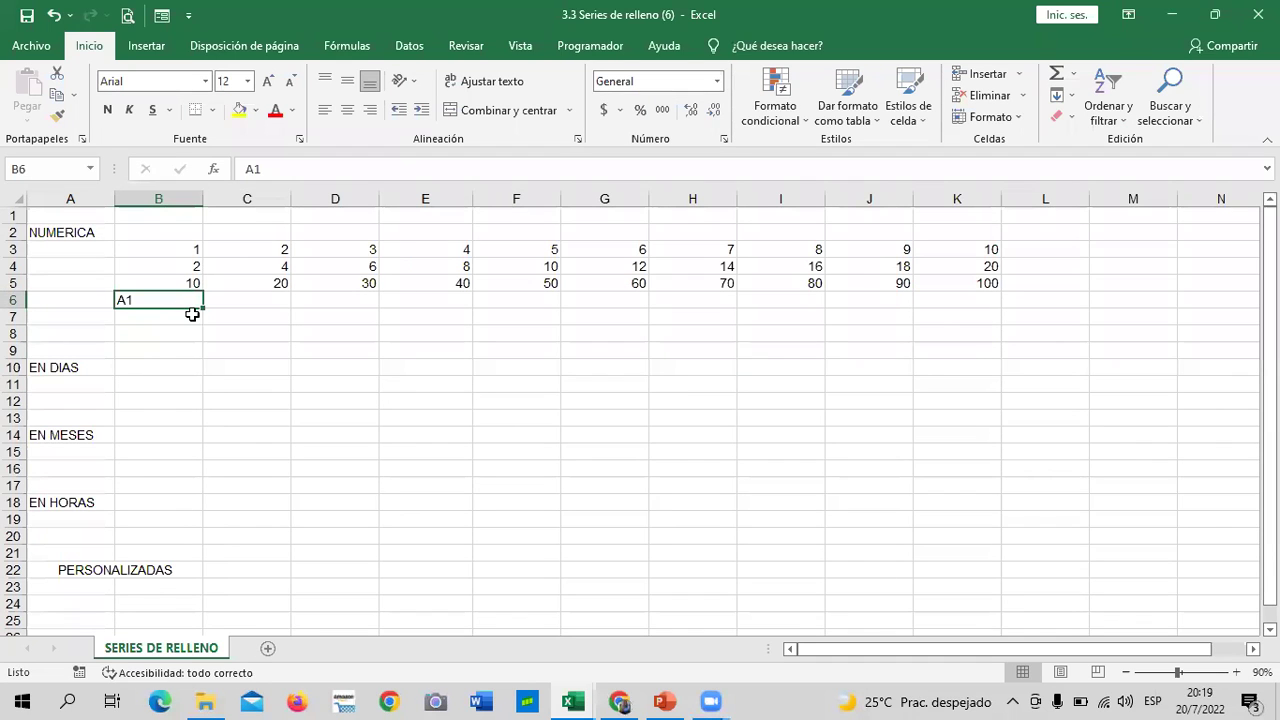
pyautogui.moveTo(203, 307); pyautogui.dragTo(984, 340)
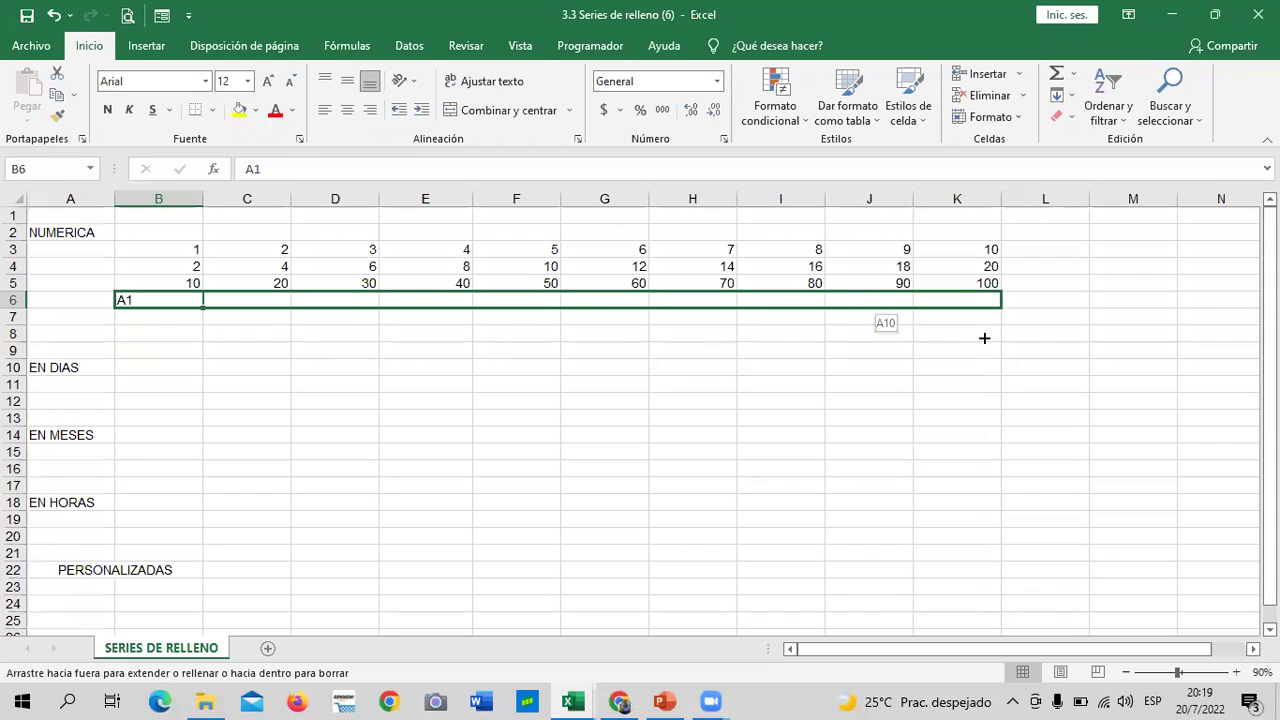
pyautogui.moveTo(984, 338); pyautogui.dragTo(962, 325)
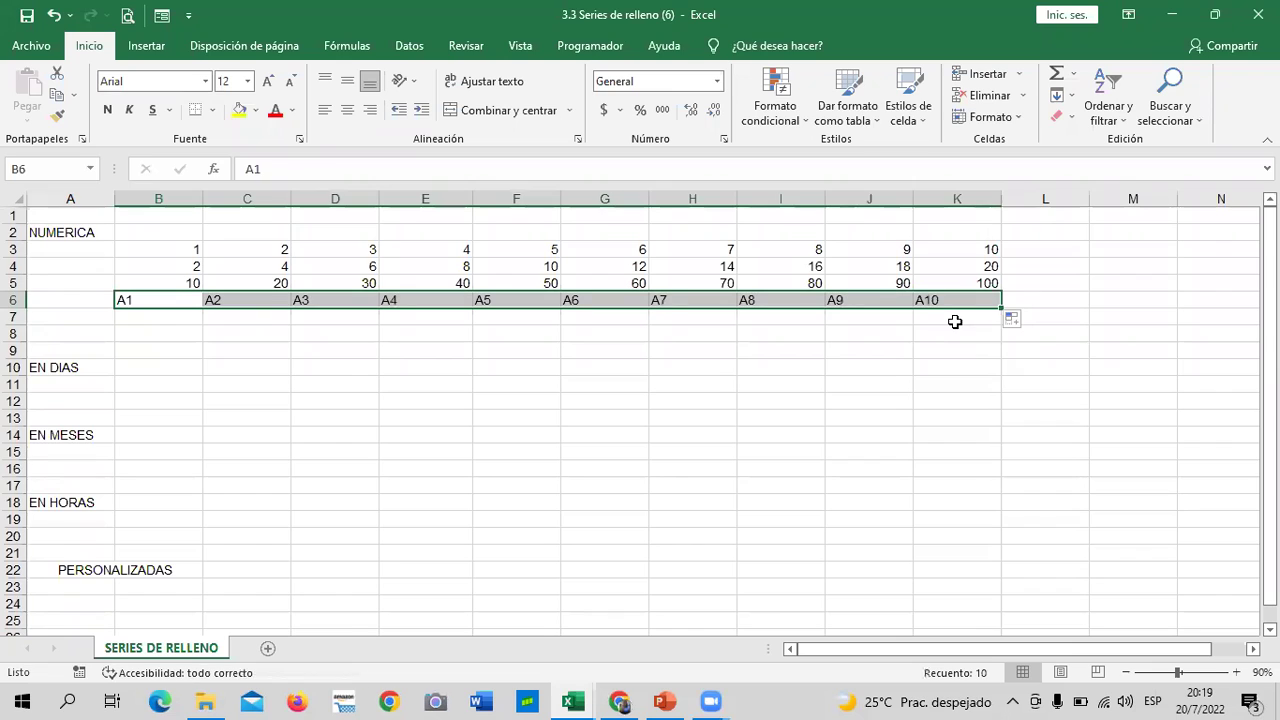
pyautogui.click(128, 300)
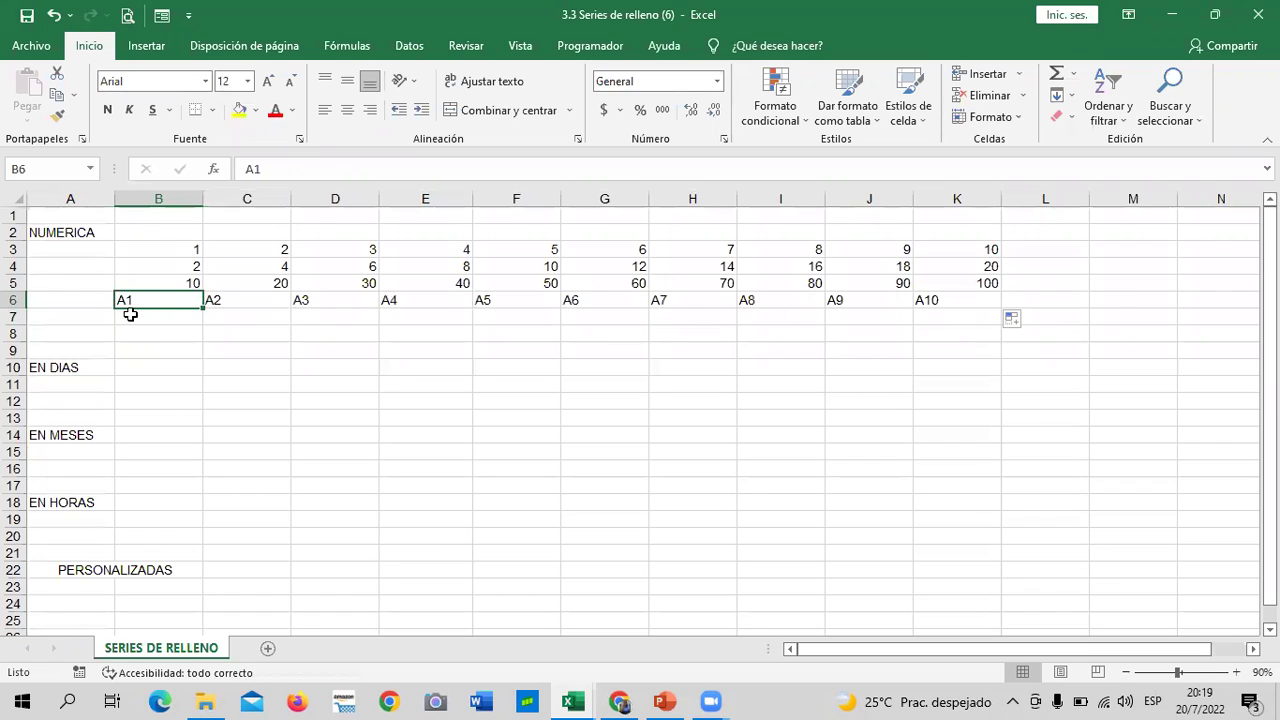
pyautogui.click(135, 318)
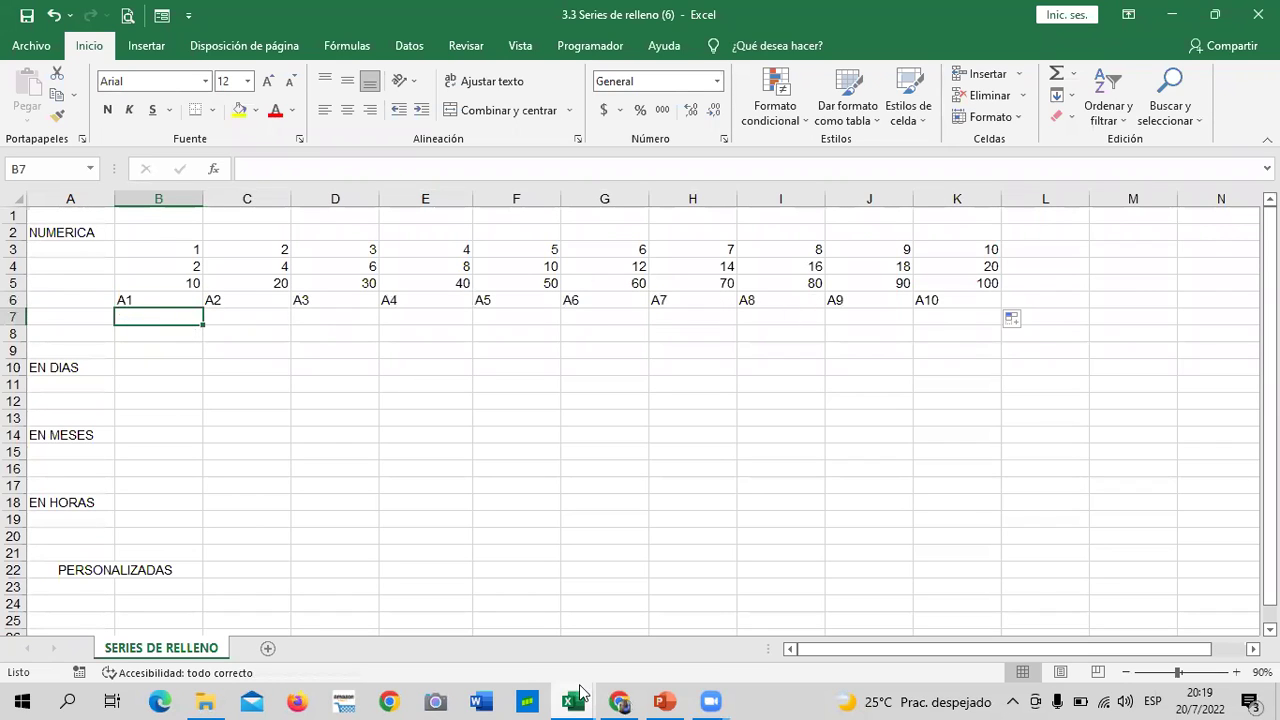
# Bring up the course page and open lesson 3.6 with the fill-series types table.
pyautogui.moveTo(624, 700)
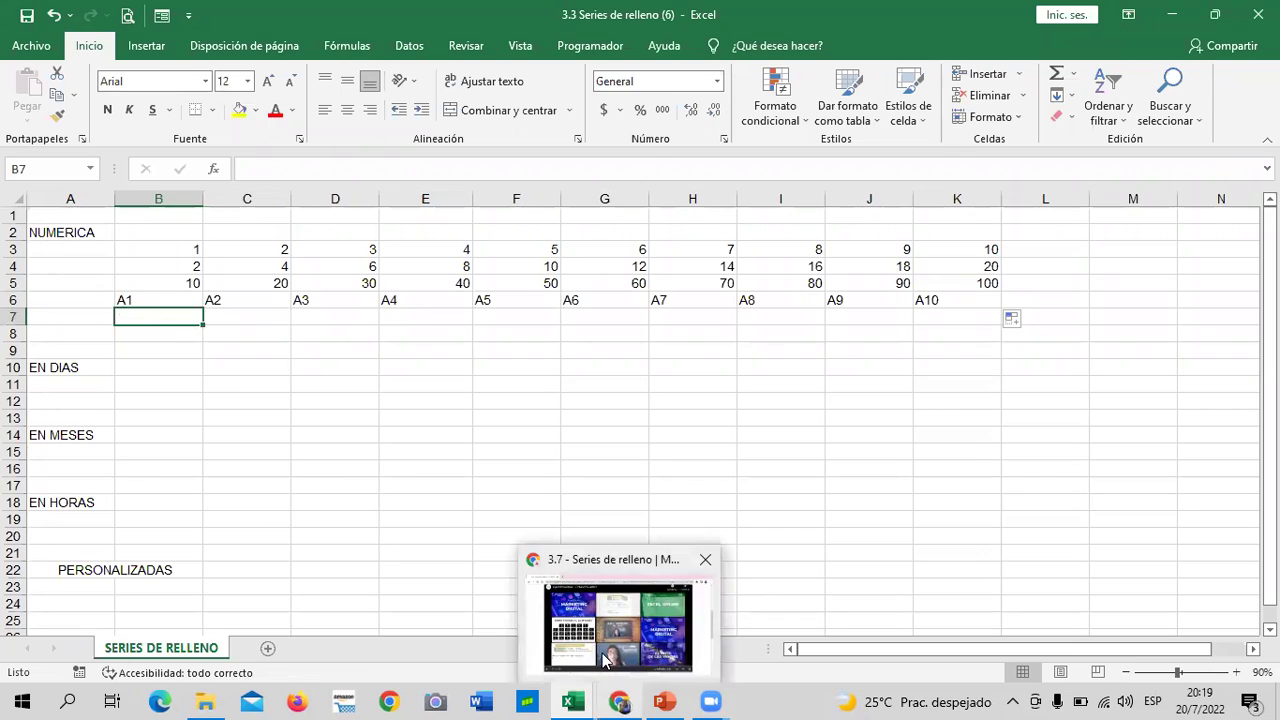
pyautogui.click(605, 625)
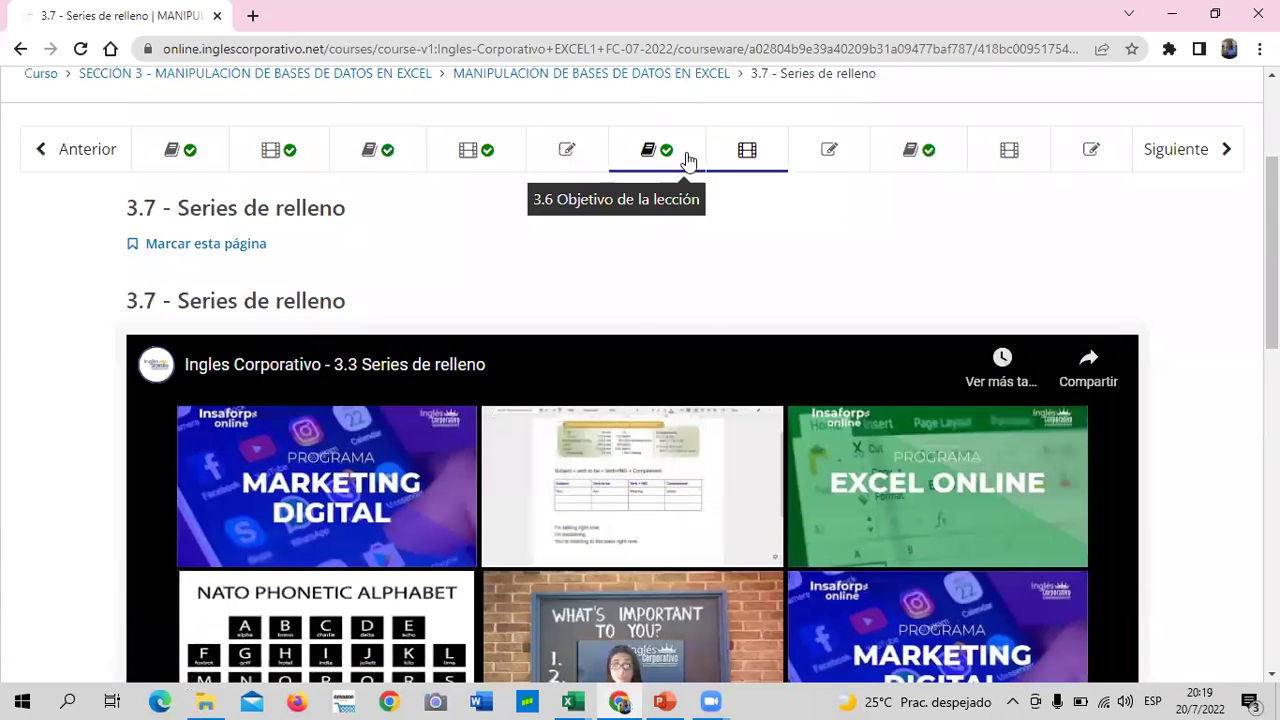
pyautogui.click(686, 158)
pyautogui.scroll(-4, 686, 464)
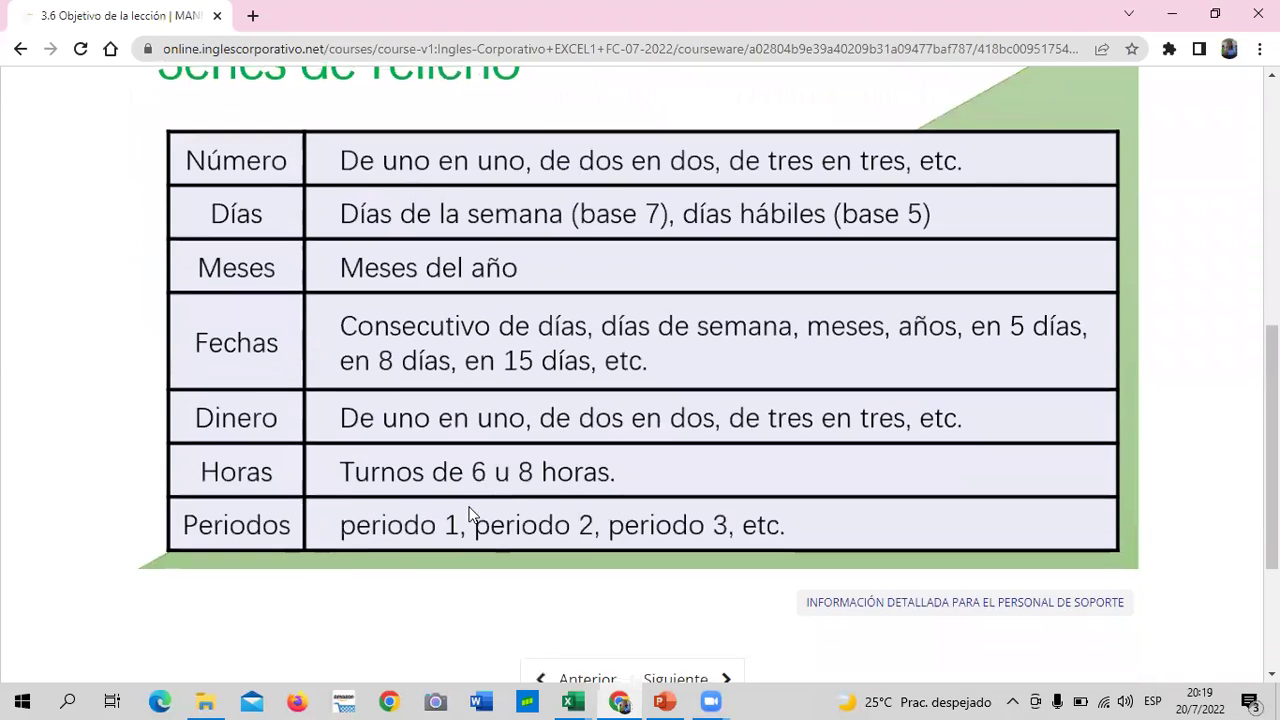
# Back in Excel, enter PERIODO 1 in B7 and fill it to PERIODO 10 in K7.
pyautogui.moveTo(594, 685)
pyautogui.click(497, 632)
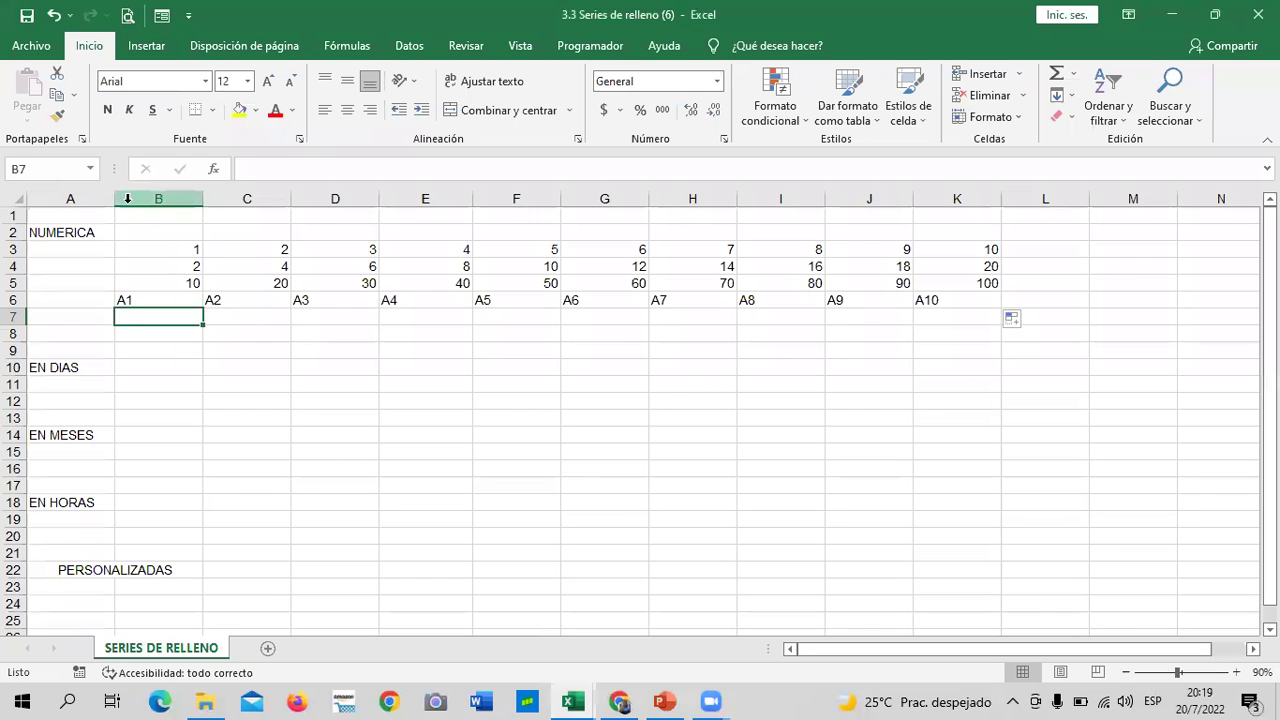
pyautogui.write('PERIODO 1')
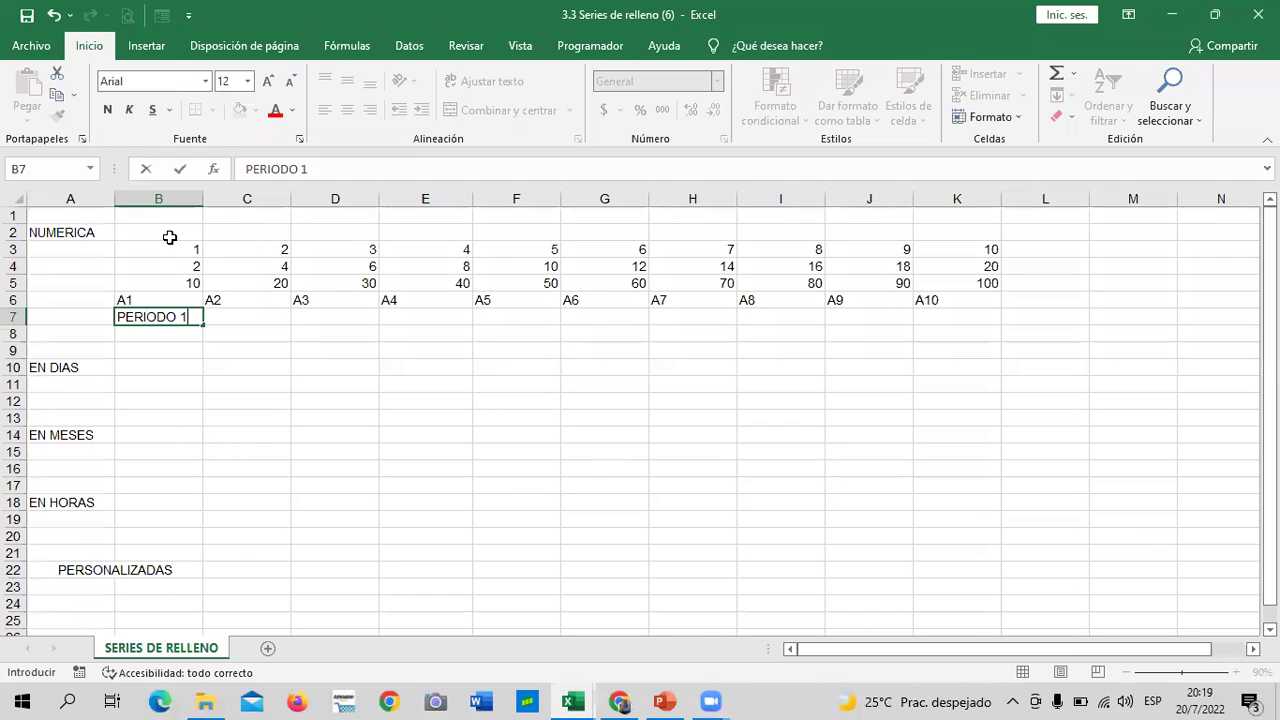
pyautogui.press('Return')
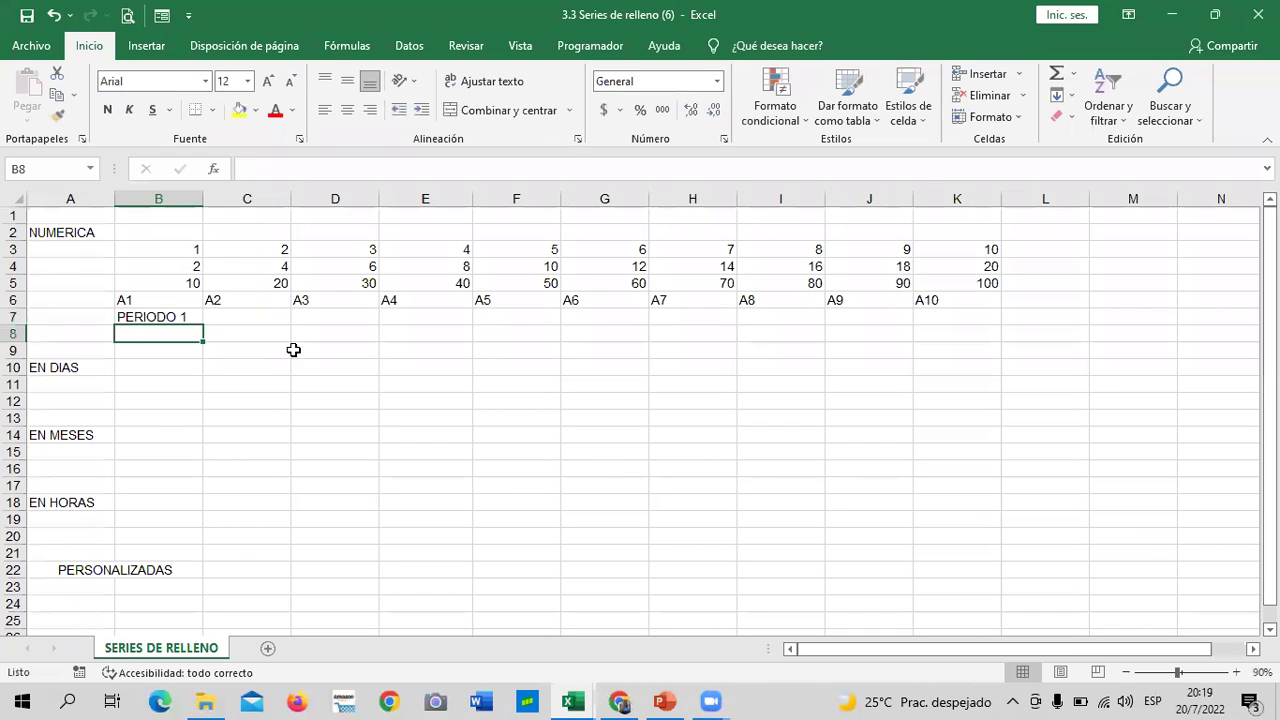
pyautogui.click(164, 316)
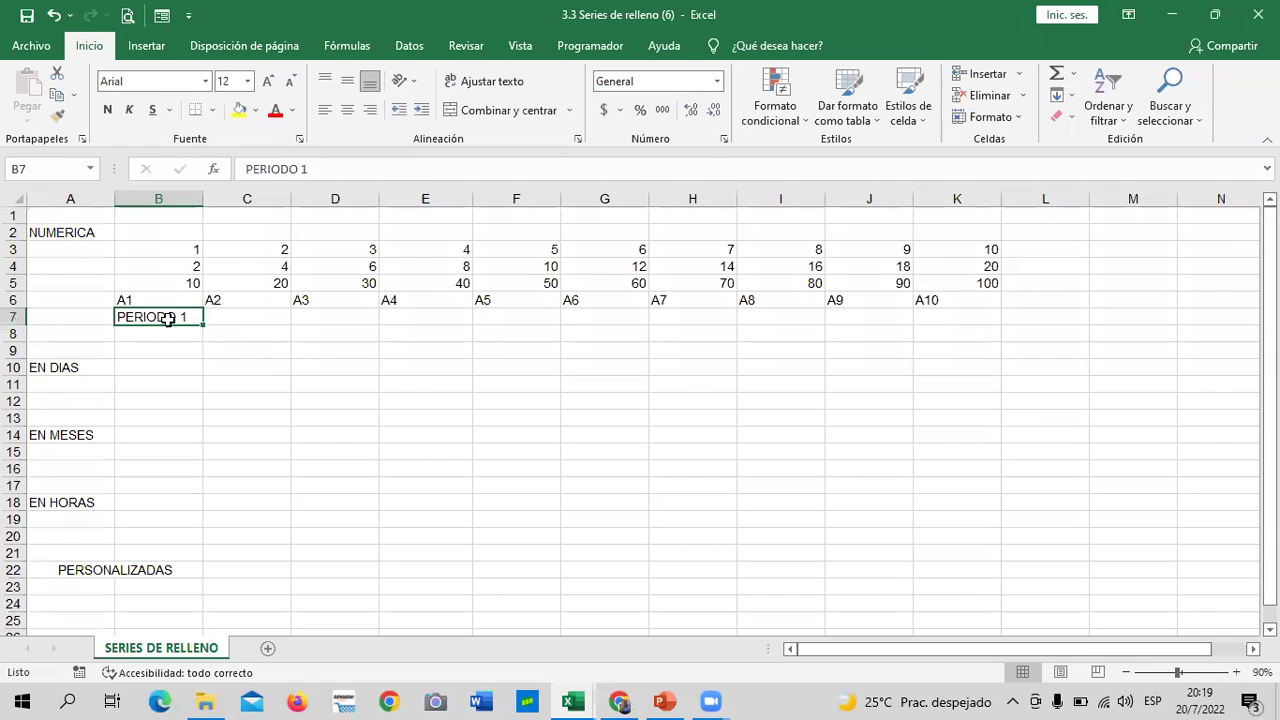
pyautogui.moveTo(204, 324); pyautogui.dragTo(358, 339)
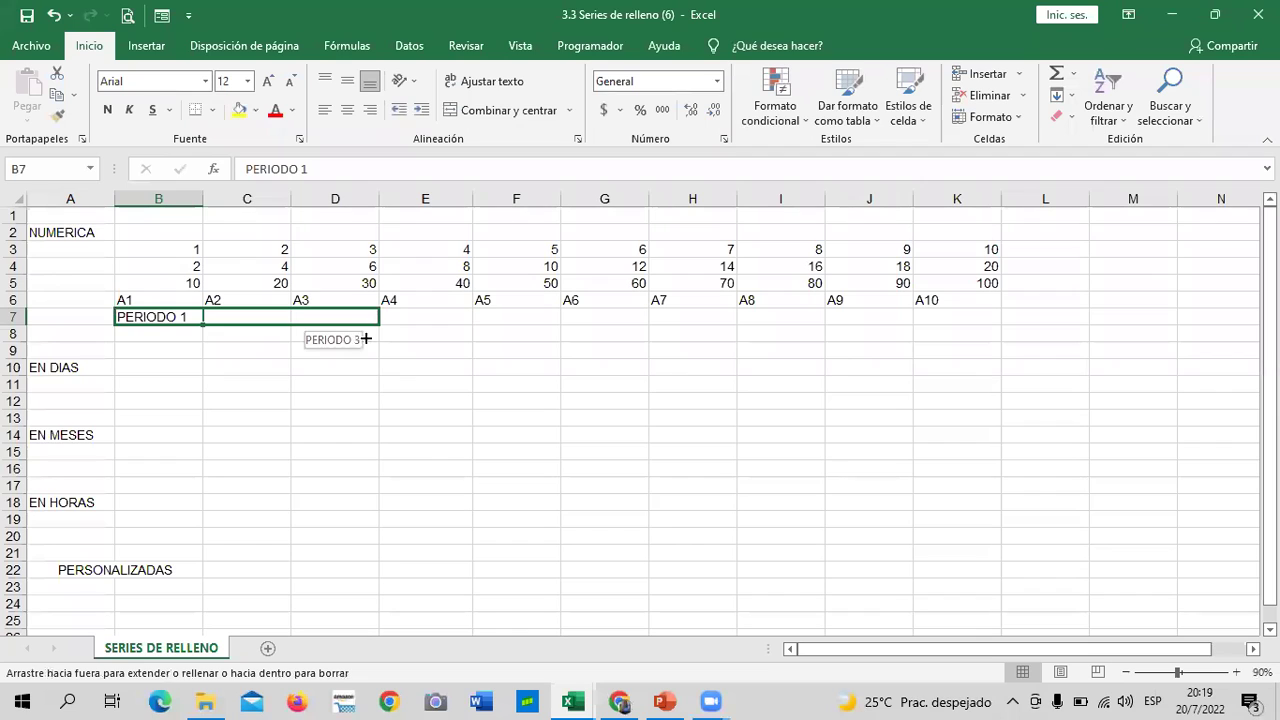
pyautogui.moveTo(366, 339); pyautogui.dragTo(445, 339)
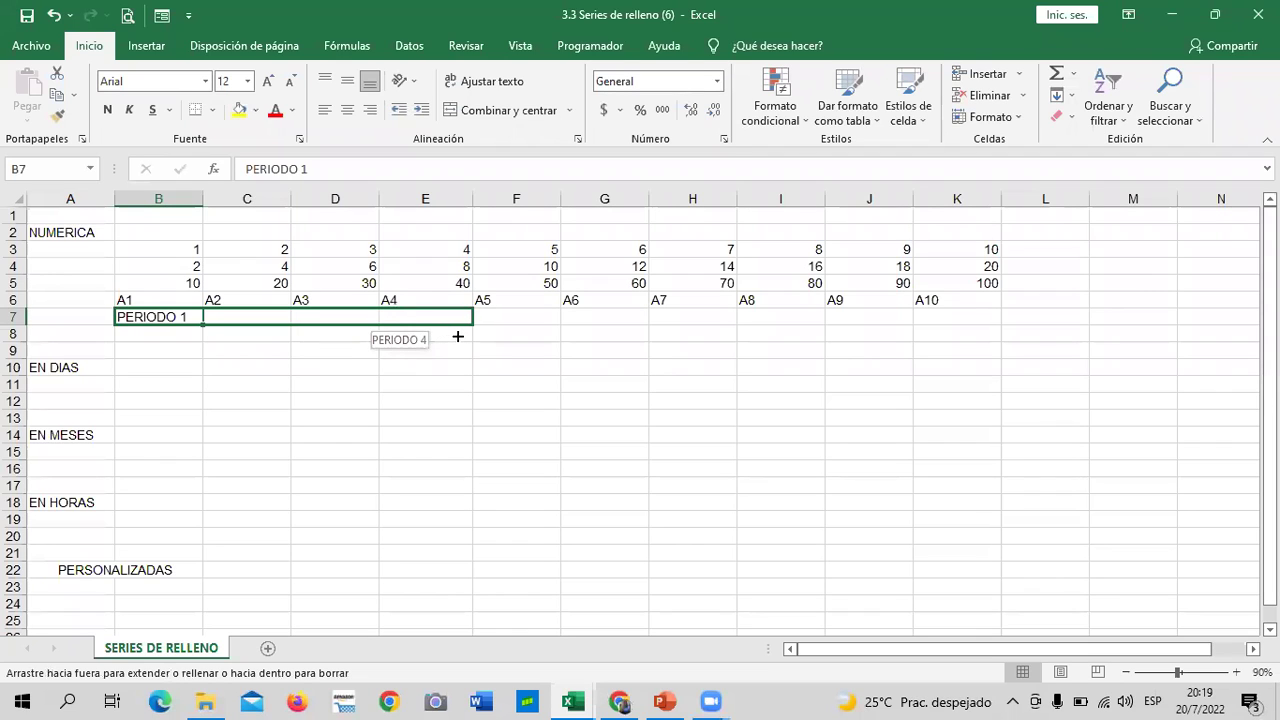
pyautogui.moveTo(507, 334); pyautogui.dragTo(958, 323)
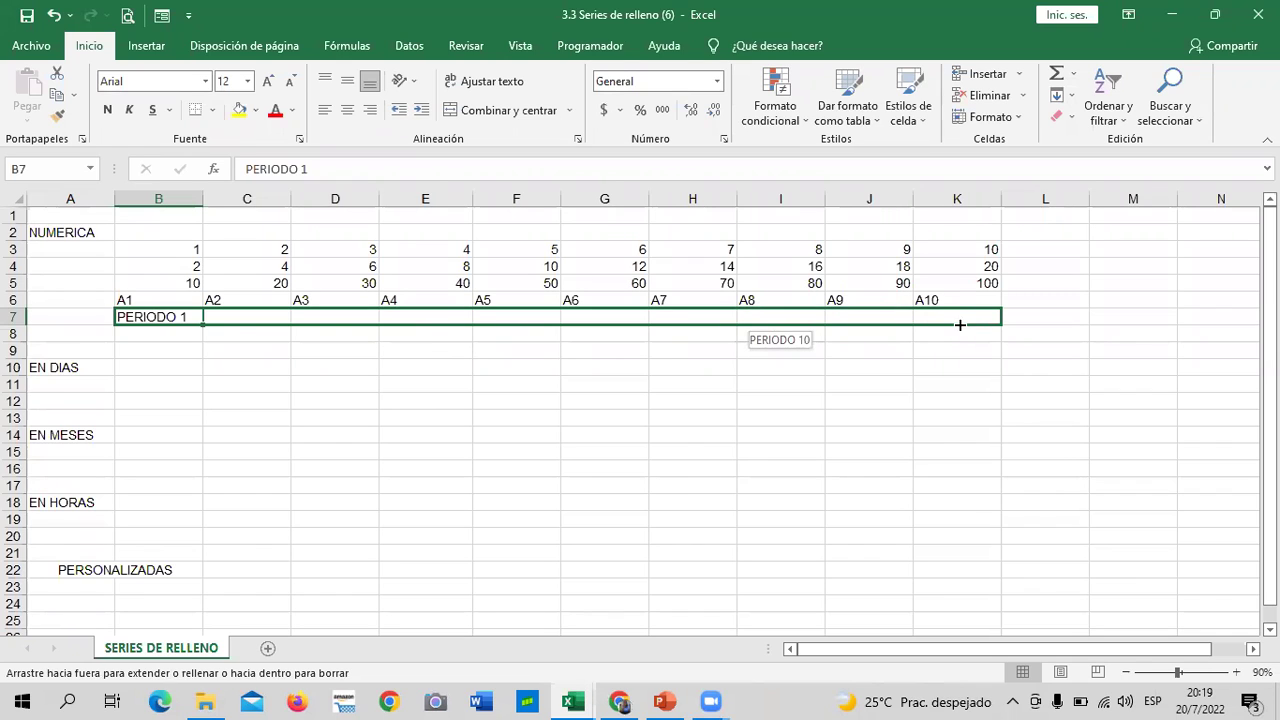
pyautogui.moveTo(960, 325); pyautogui.dragTo(960, 328)
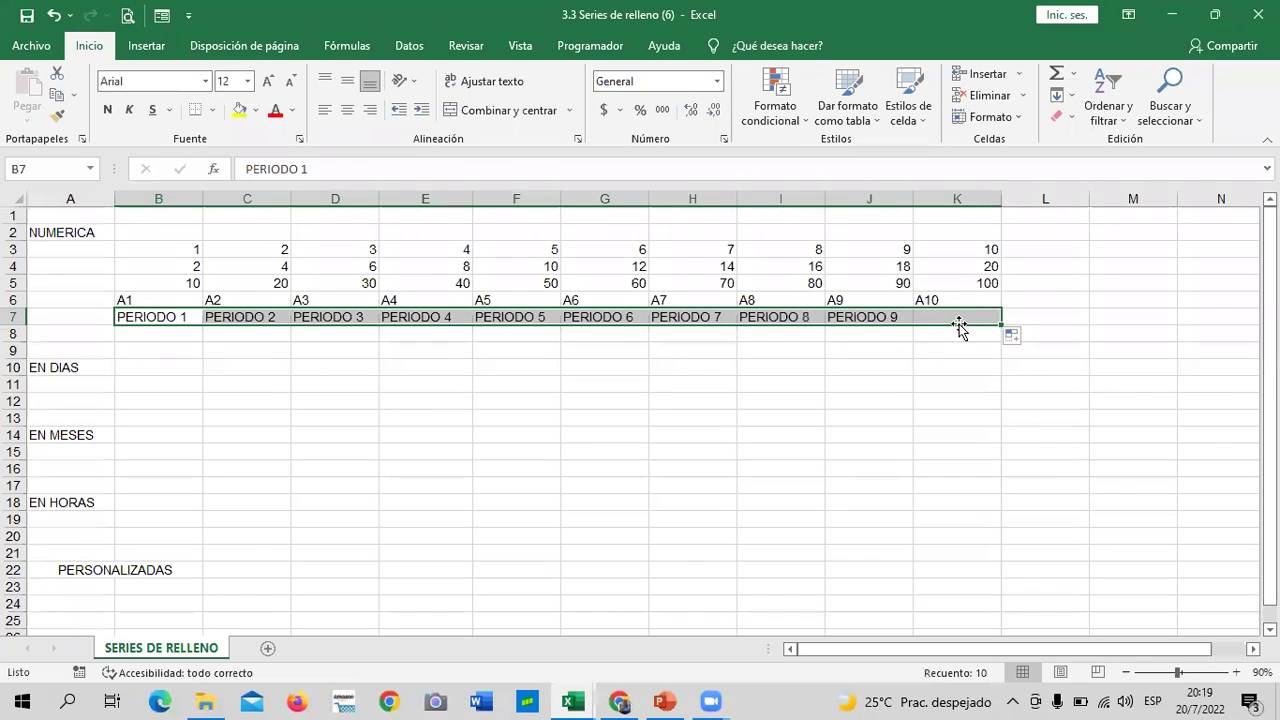
pyautogui.click(447, 413)
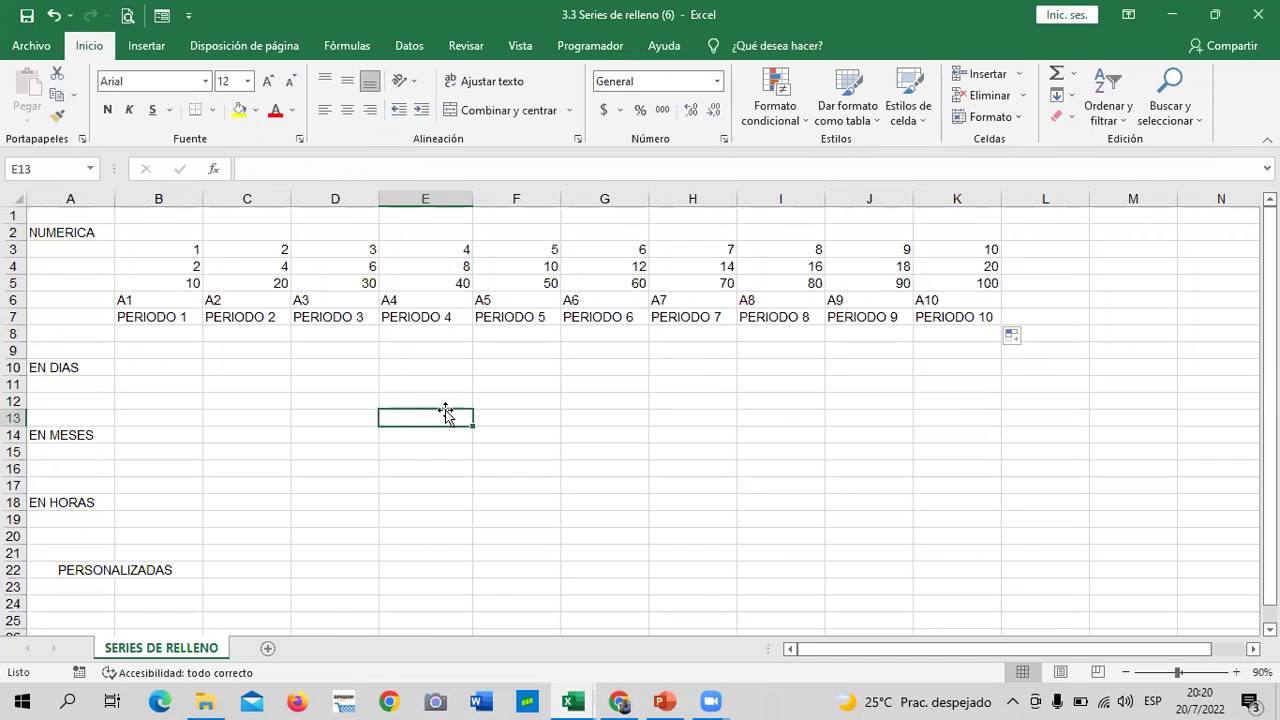
pyautogui.click(158, 300)
pyautogui.click(136, 333)
pyautogui.click(184, 318)
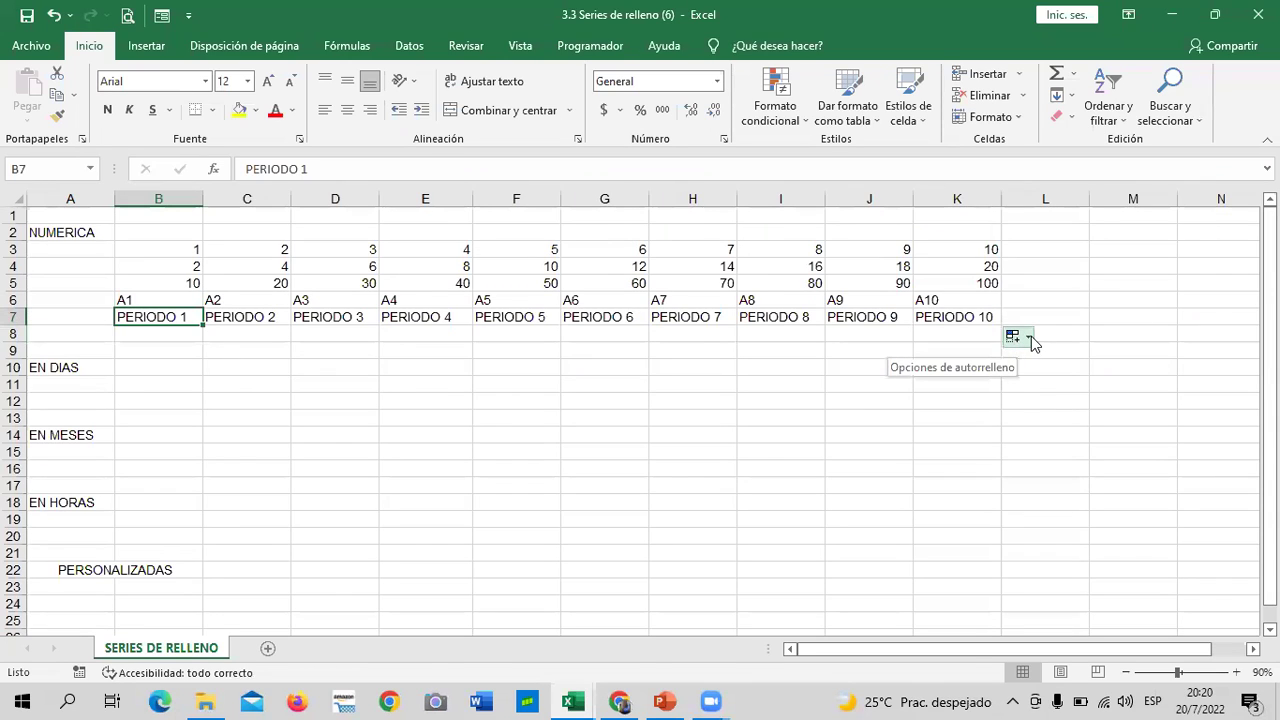
pyautogui.click(1030, 340)
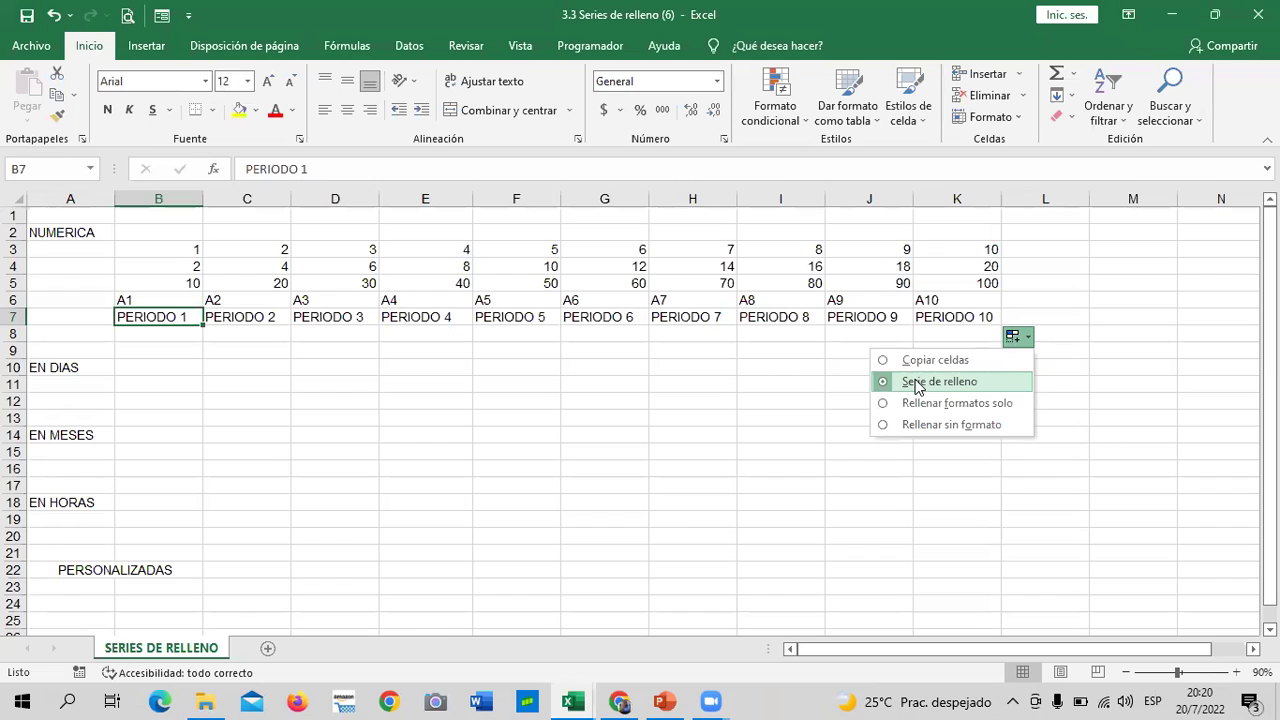
pyautogui.click(284, 468)
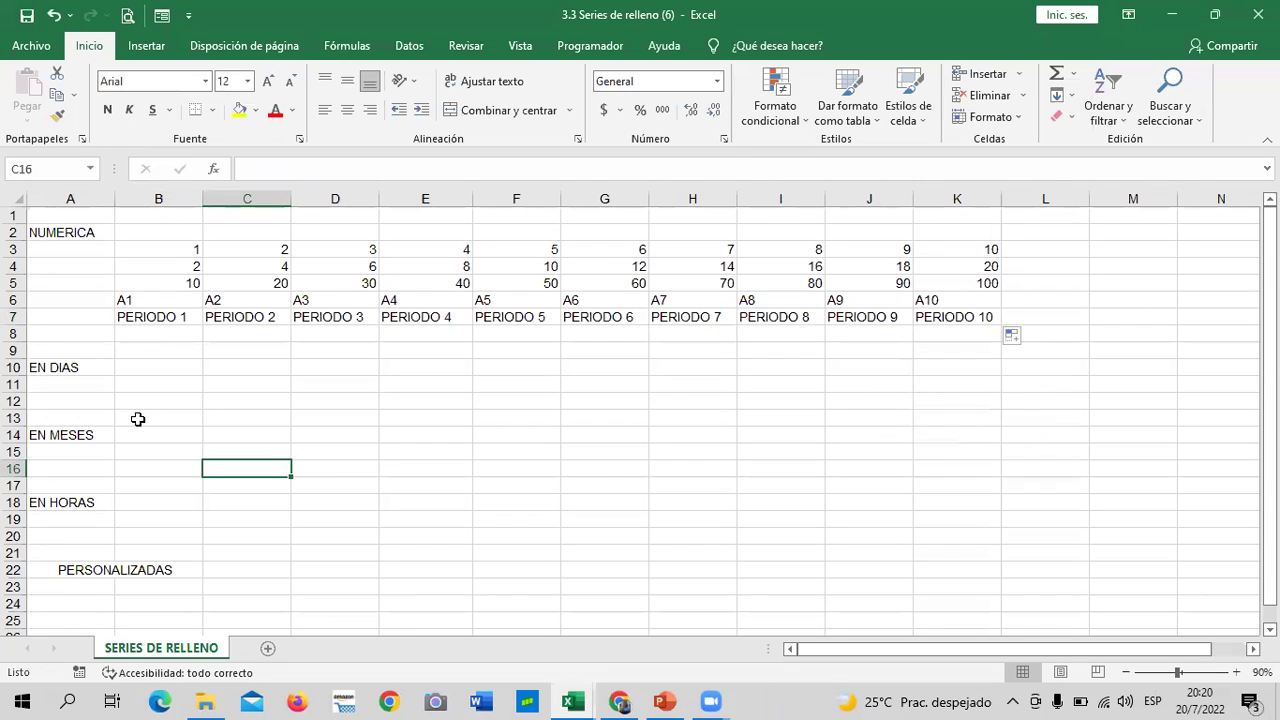
# Enter LUNES in B11 and extend it across to H11 as LUNES through DOMINGO.
pyautogui.click(175, 378)
pyautogui.write('LUNES')
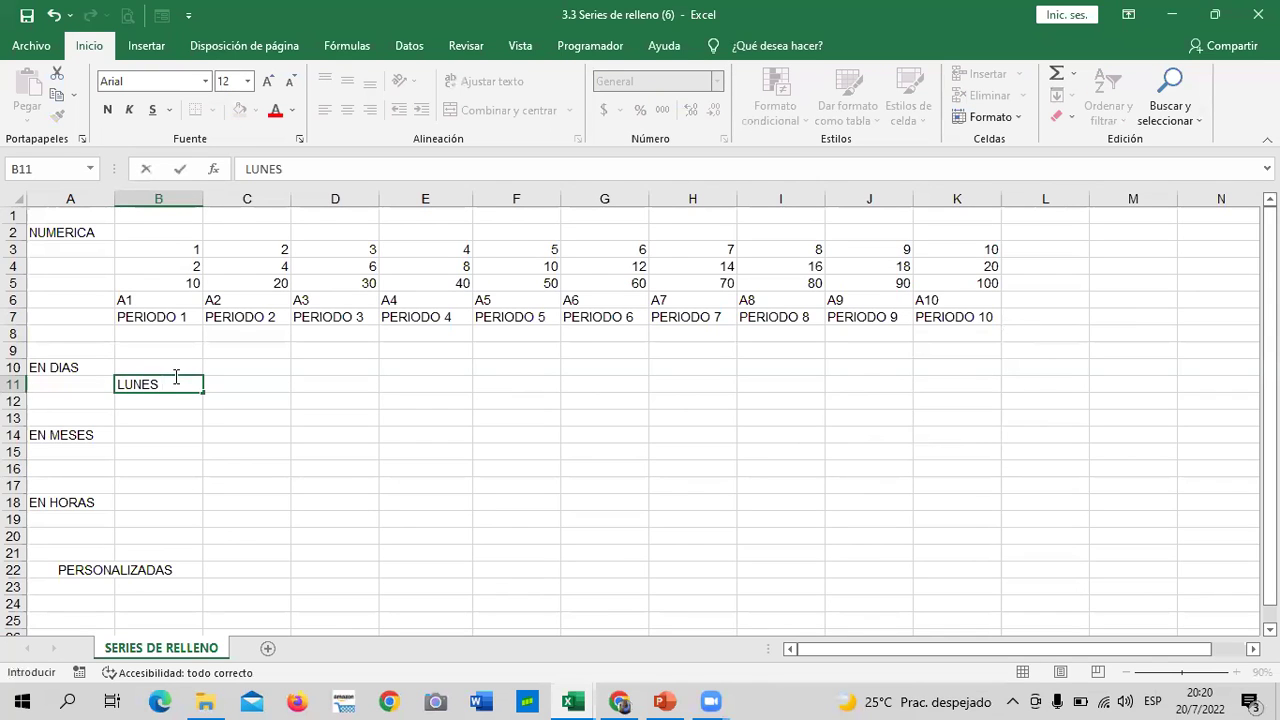
pyautogui.press('Return')
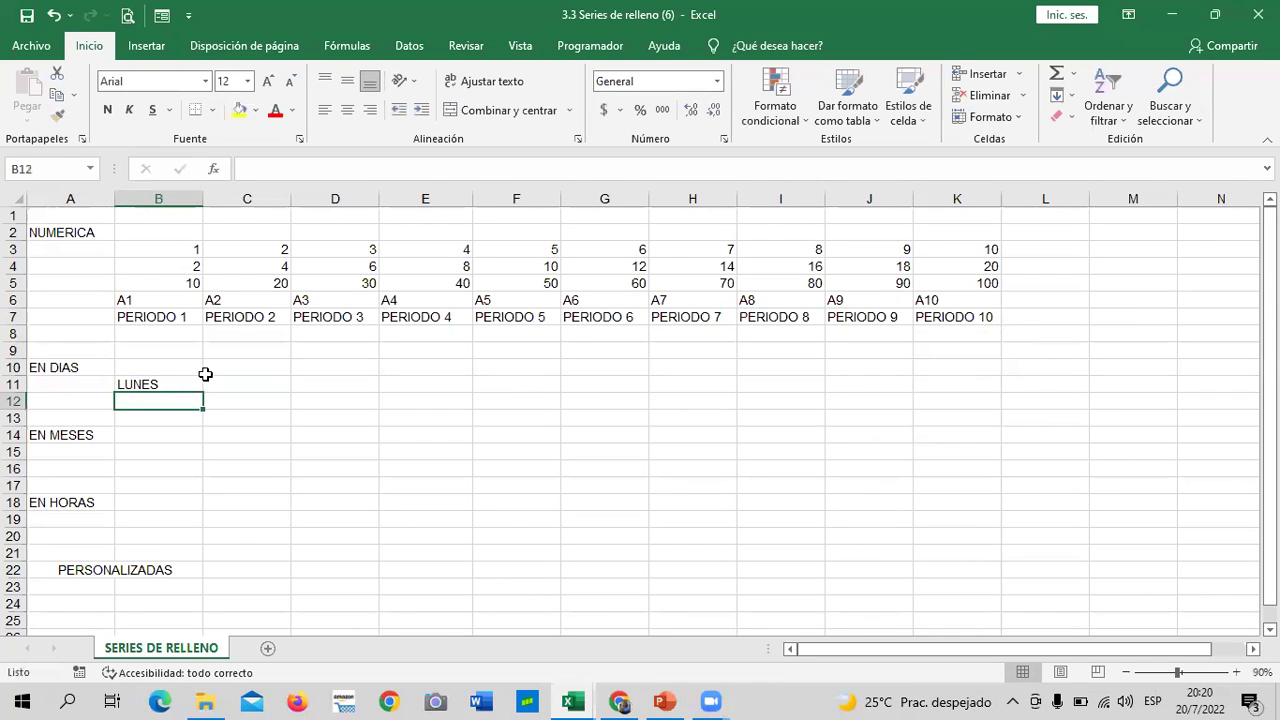
pyautogui.click(177, 383)
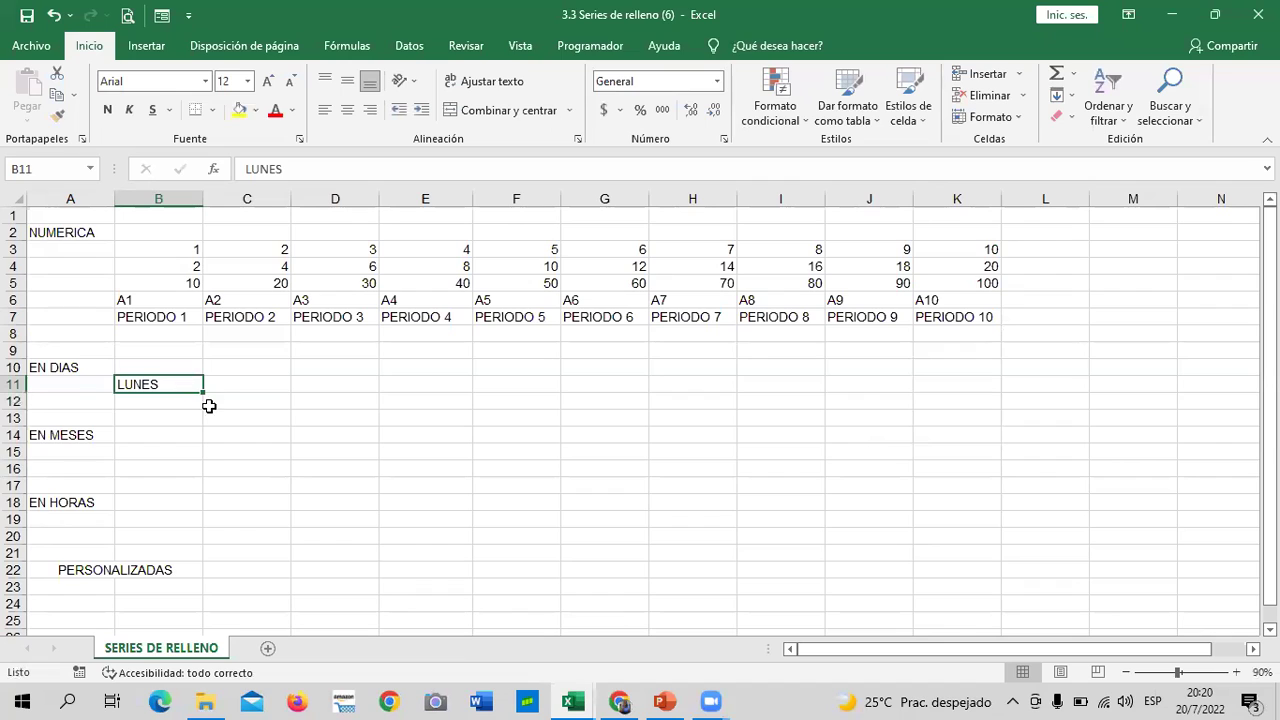
pyautogui.moveTo(203, 392); pyautogui.dragTo(272, 395)
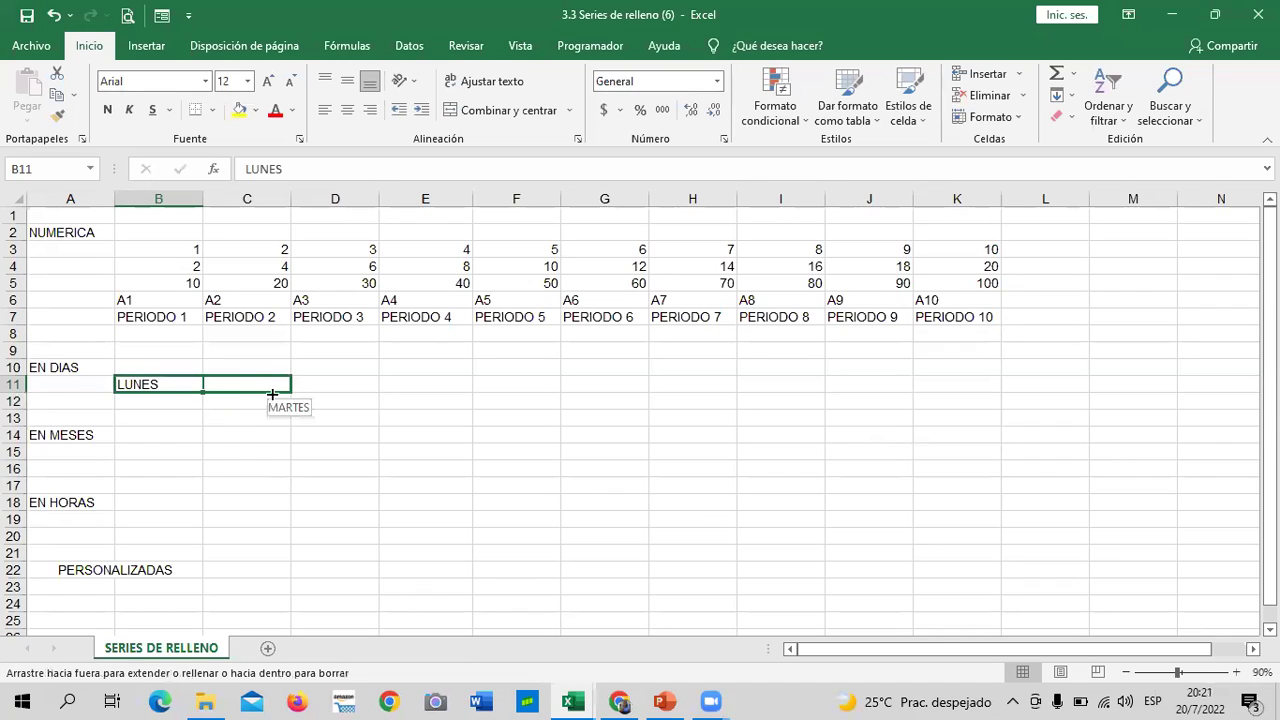
pyautogui.moveTo(343, 396); pyautogui.dragTo(611, 386)
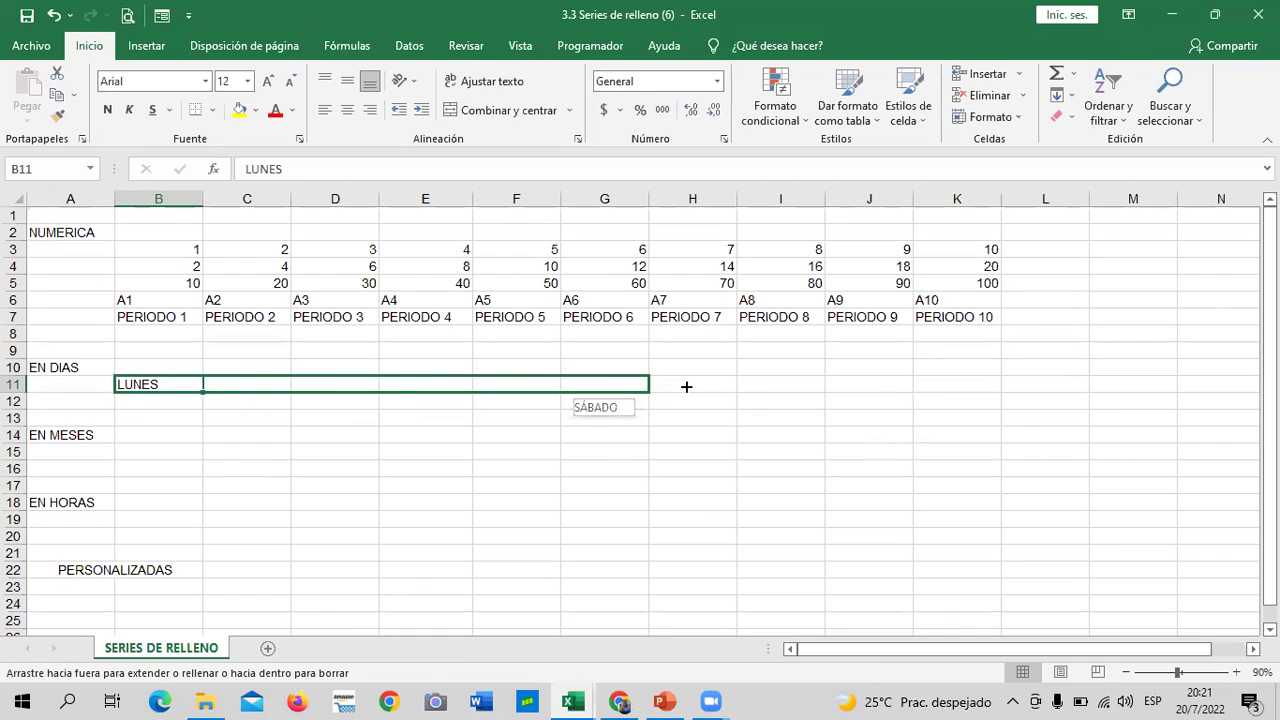
pyautogui.moveTo(690, 386)
pyautogui.mouseDown()
pyautogui.moveTo(789, 383)
pyautogui.moveTo(714, 376)
pyautogui.mouseUp()
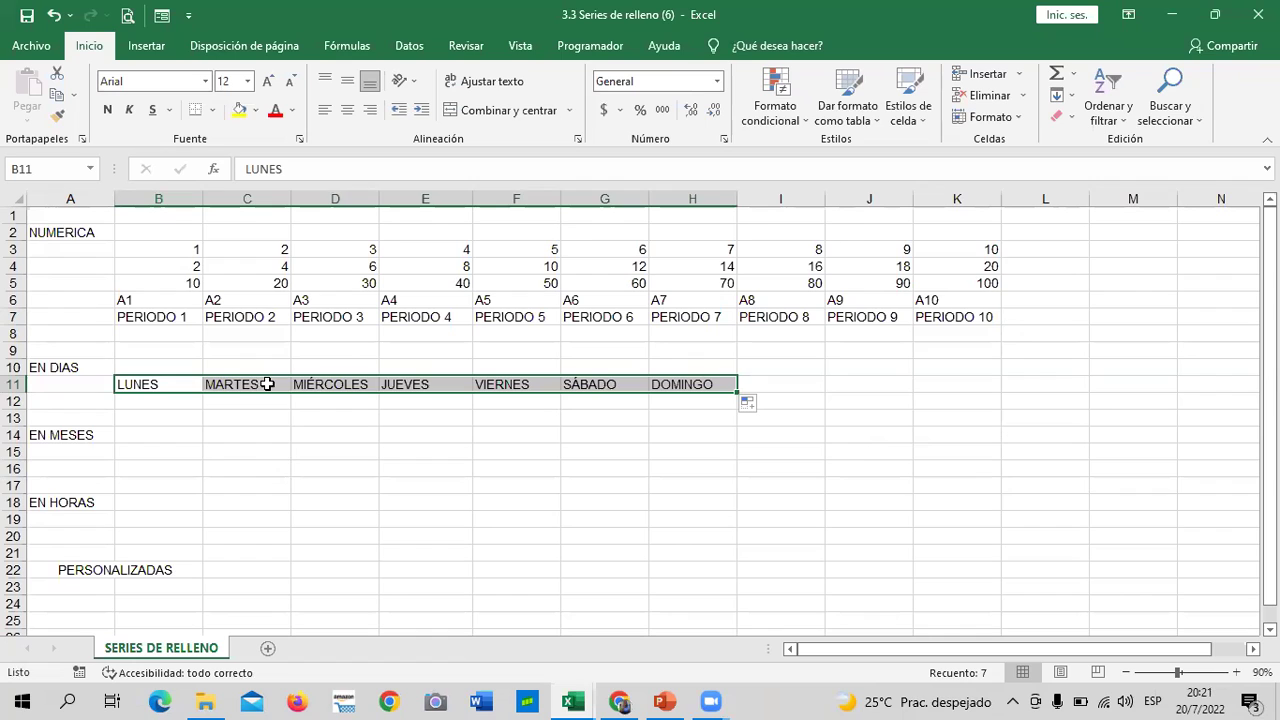
pyautogui.click(252, 476)
pyautogui.click(172, 404)
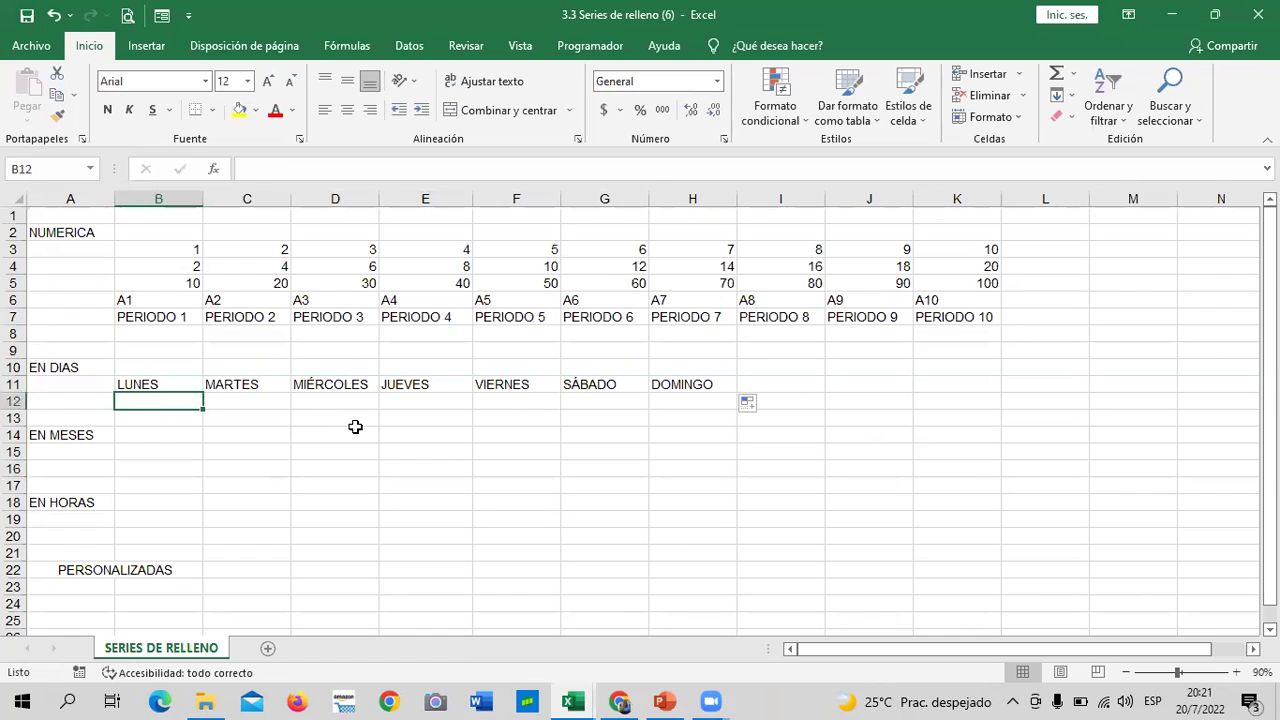
# Enter DOMINGO in B12 and SABADO in C12, then extend the reverse weekday series to H12.
pyautogui.write('DOMINGO')
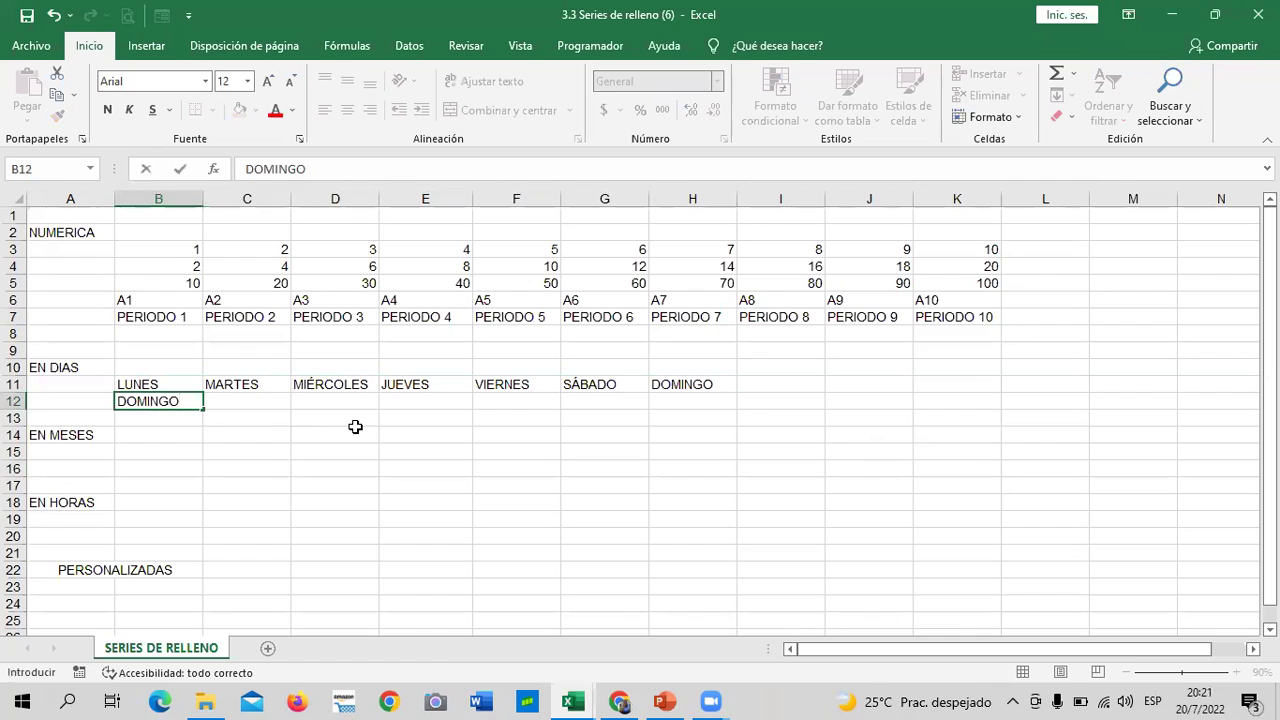
pyautogui.press('Tab')
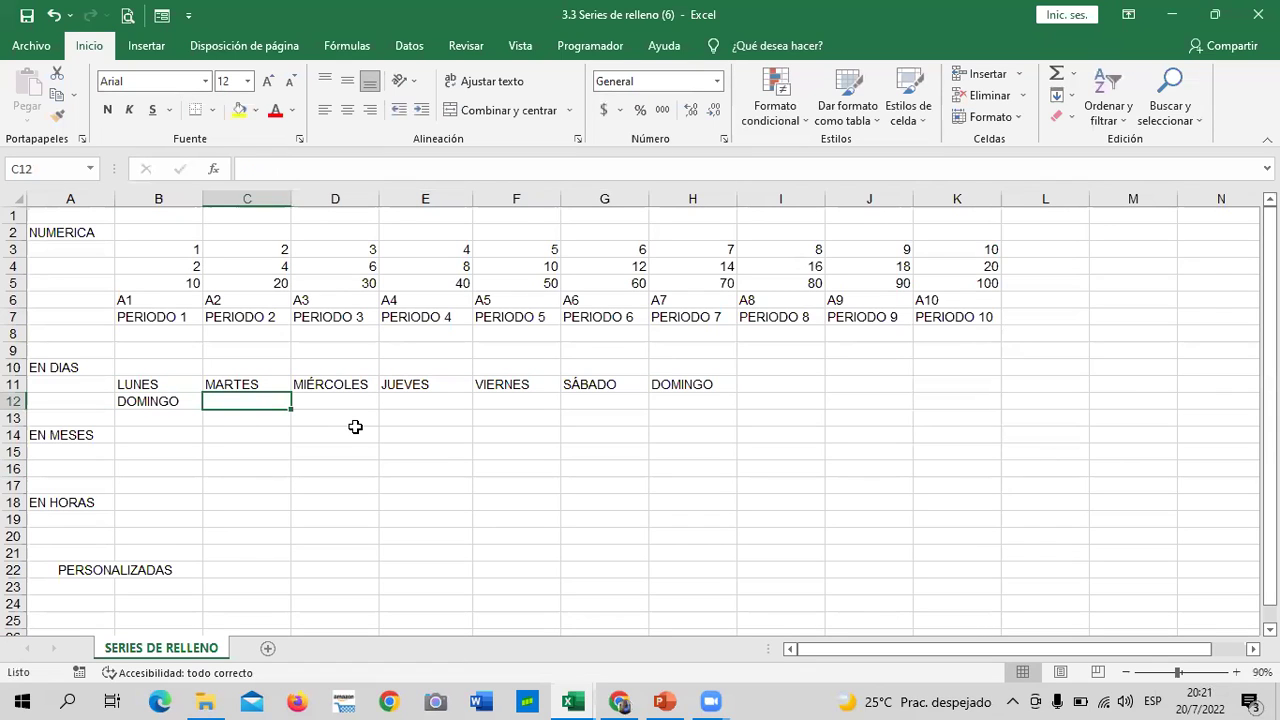
pyautogui.write('SABADO')
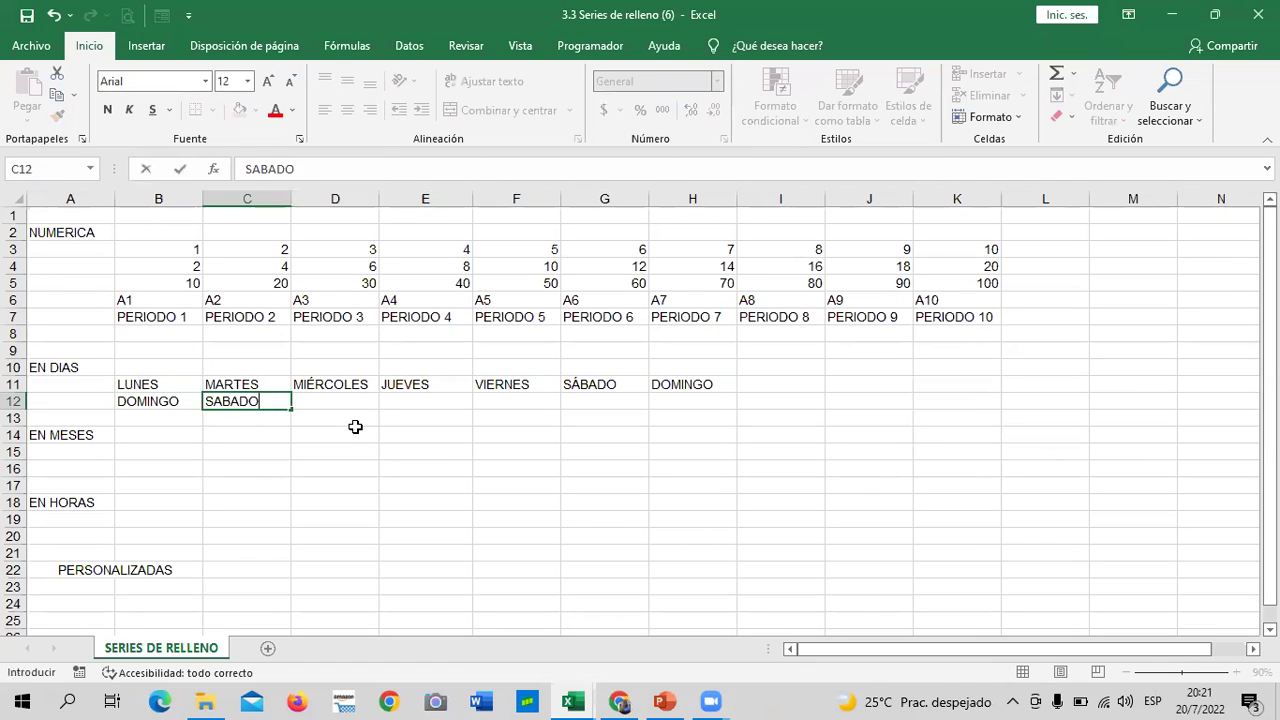
pyautogui.press('Return')
pyautogui.moveTo(180, 403); pyautogui.dragTo(693, 407)
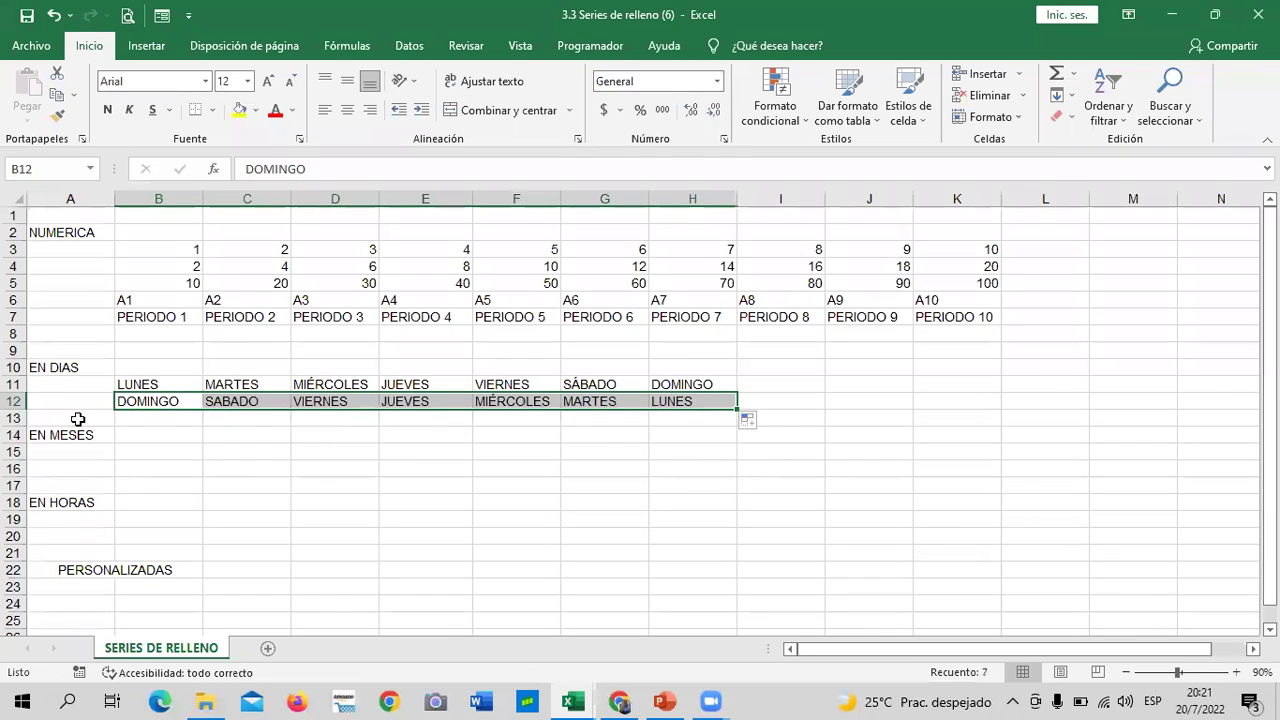
pyautogui.click(230, 502)
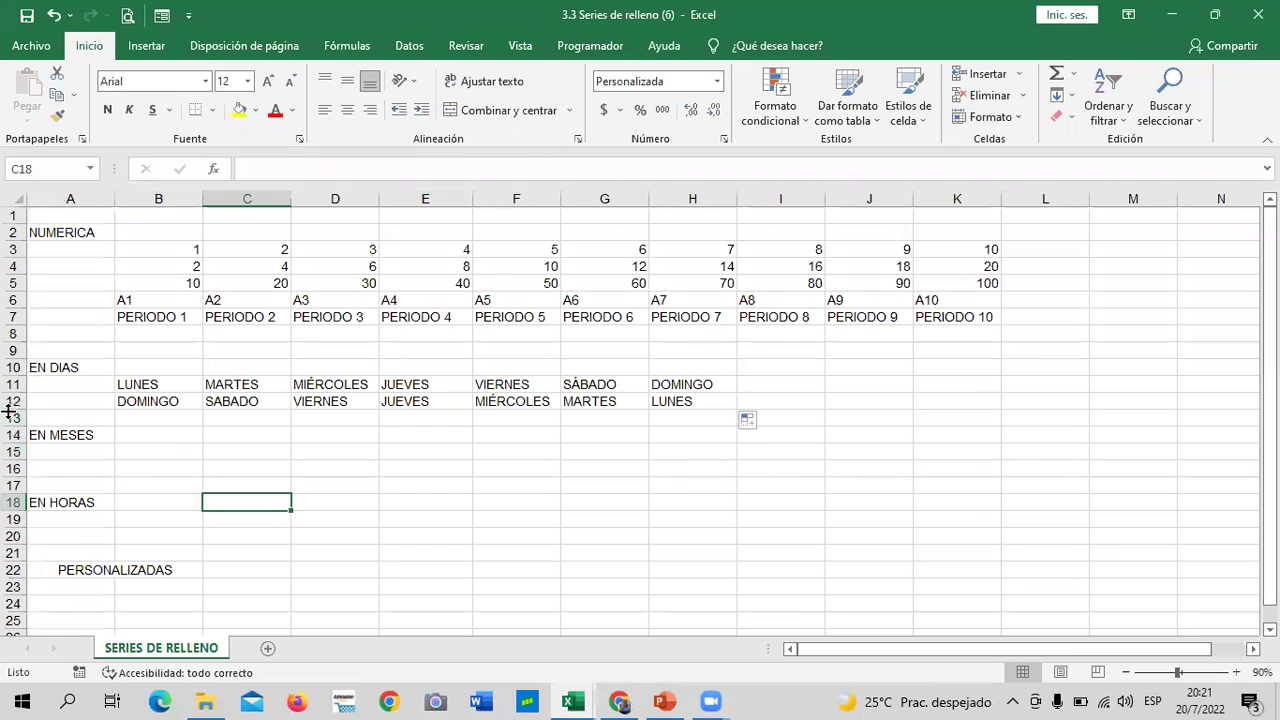
# Insert a blank row 13 above the EN MESES label.
pyautogui.click(14, 418)
pyautogui.rightClick(14, 418)
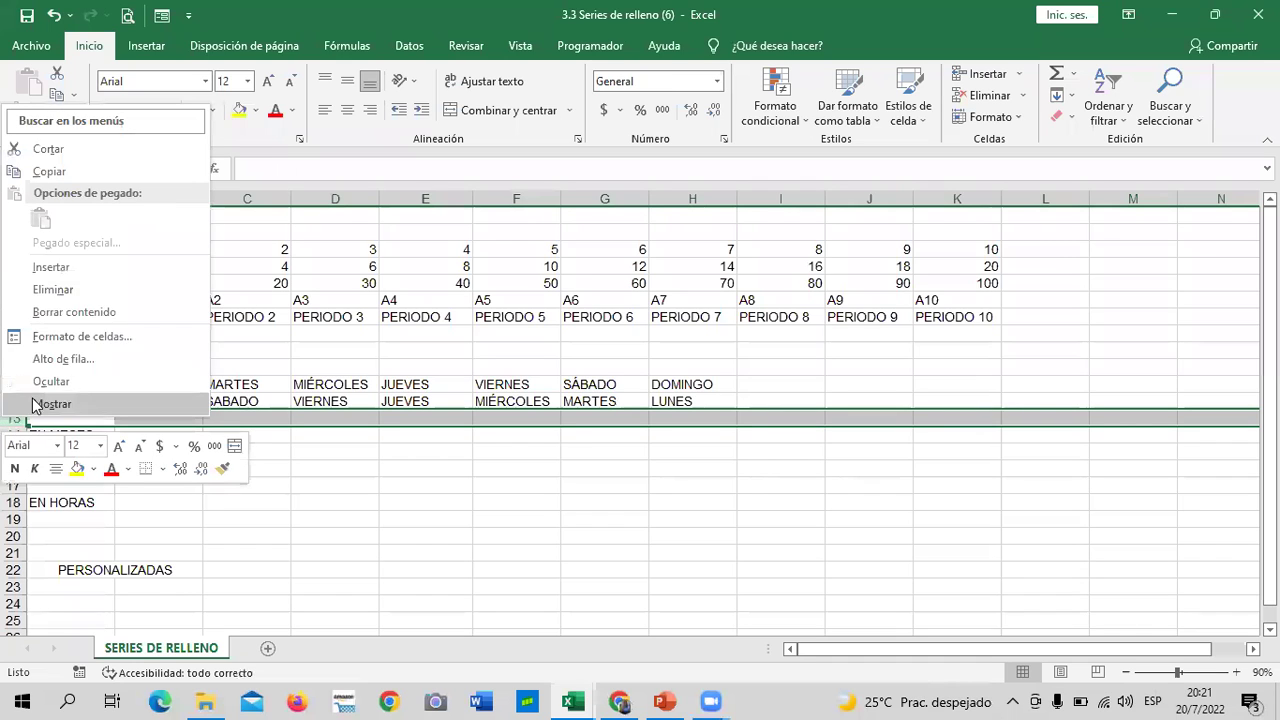
pyautogui.click(55, 267)
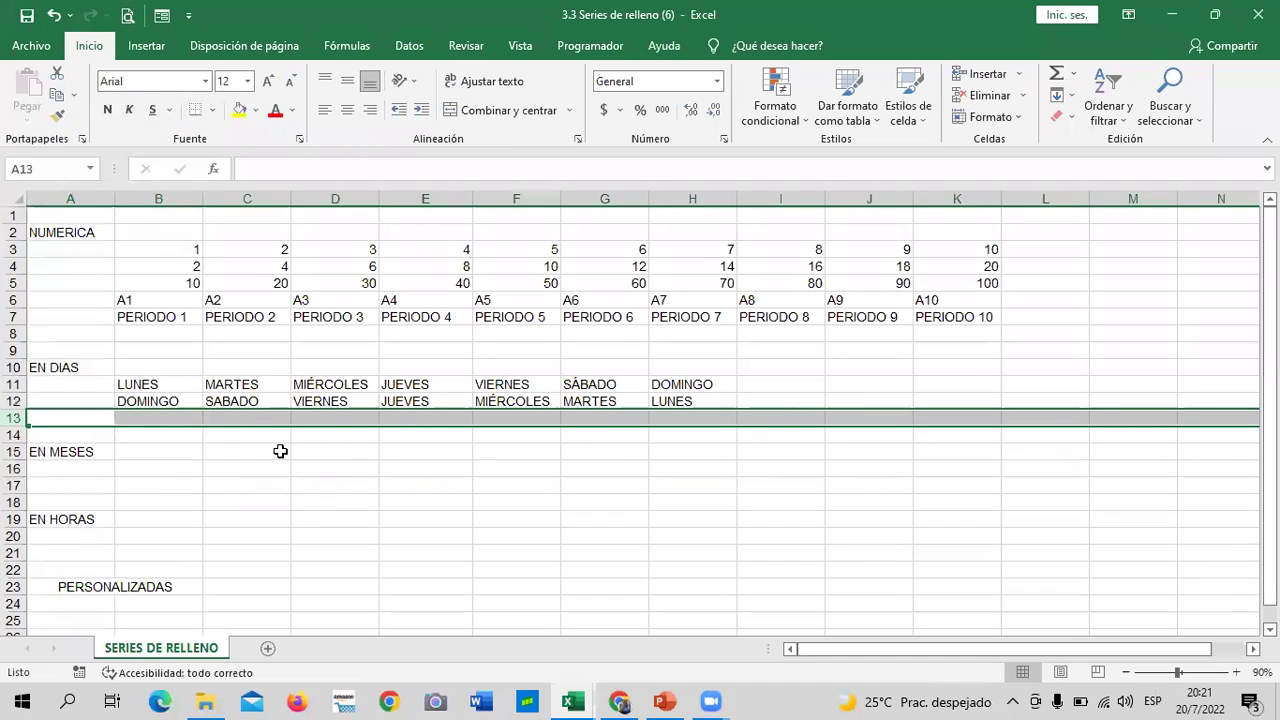
pyautogui.click(316, 518)
# Enter LUNES in B13 and MIERCOLES in C13, then extend the every-other-day series to H13.
pyautogui.click(178, 420)
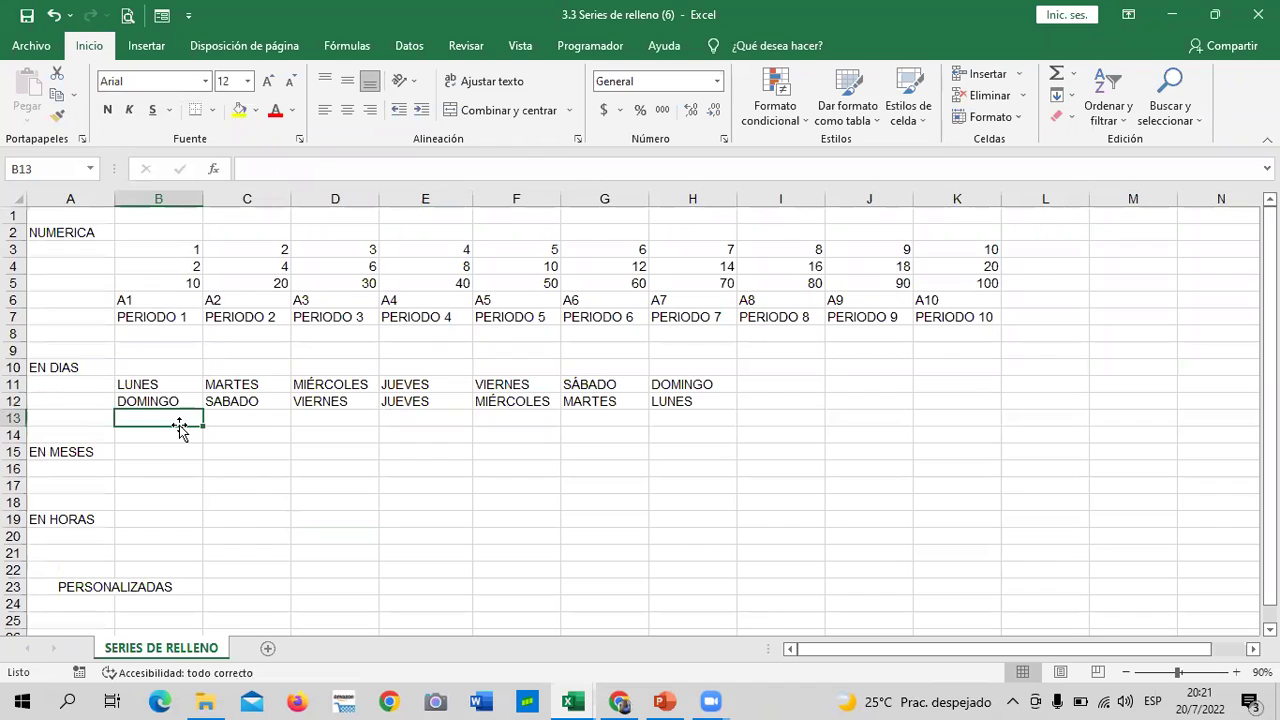
pyautogui.write('LUNES')
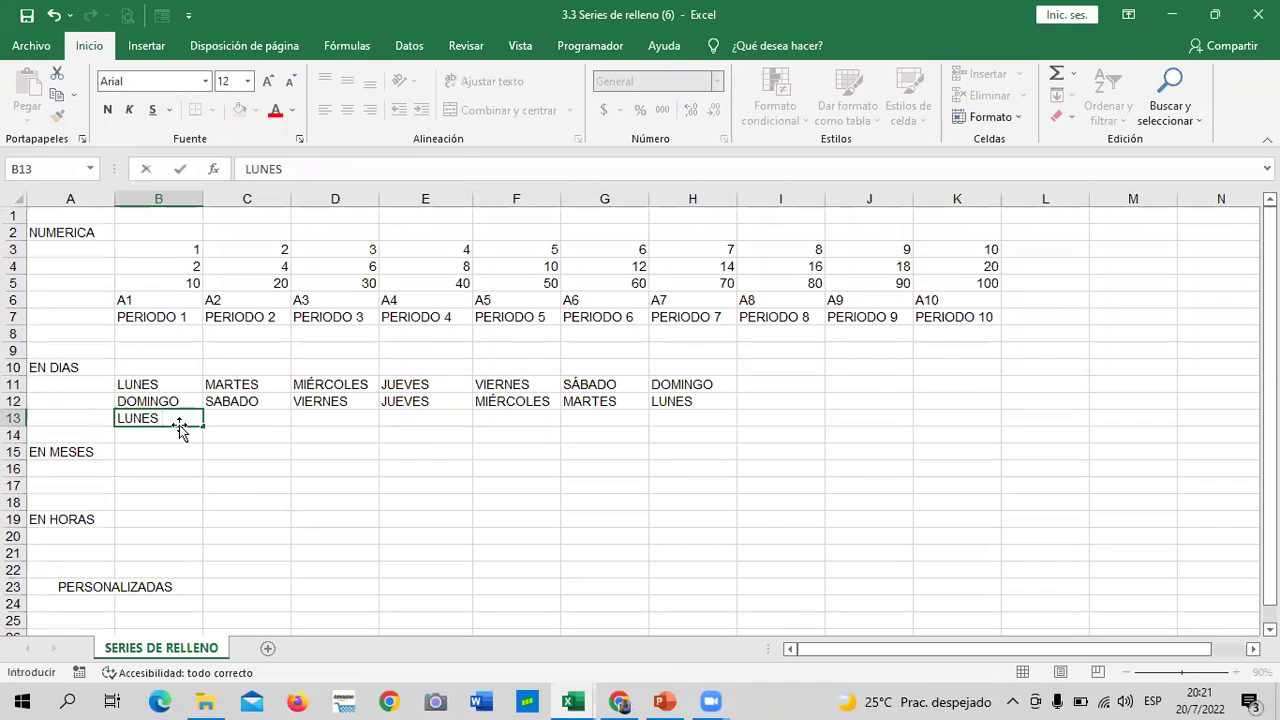
pyautogui.press('Tab')
pyautogui.write('MIERCOLES')
pyautogui.press('Return')
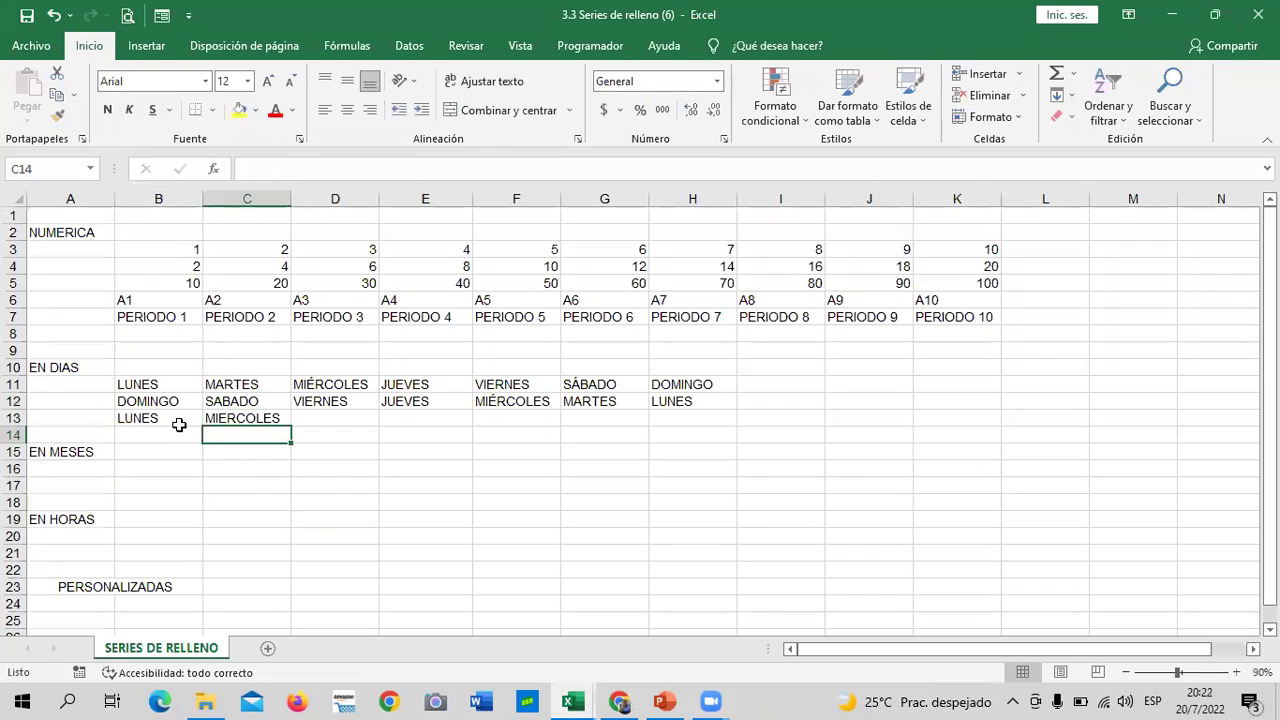
pyautogui.moveTo(197, 418); pyautogui.dragTo(737, 432)
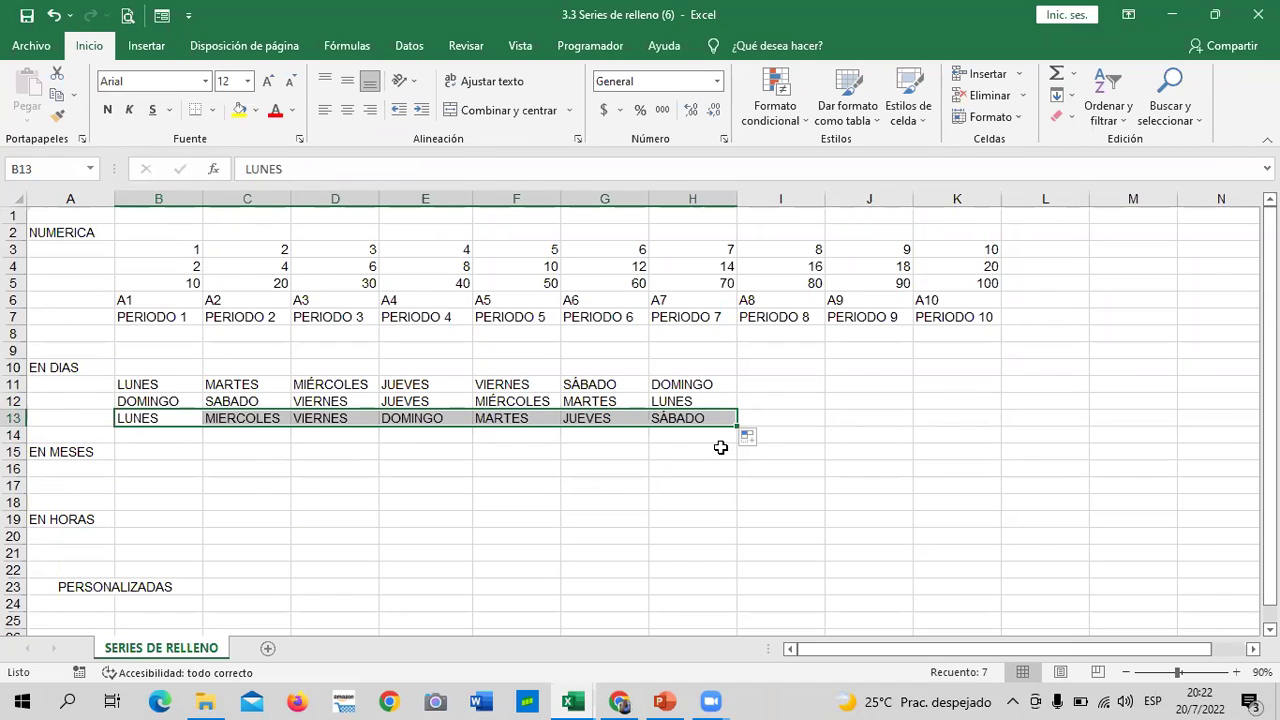
pyautogui.click(281, 516)
pyautogui.click(500, 498)
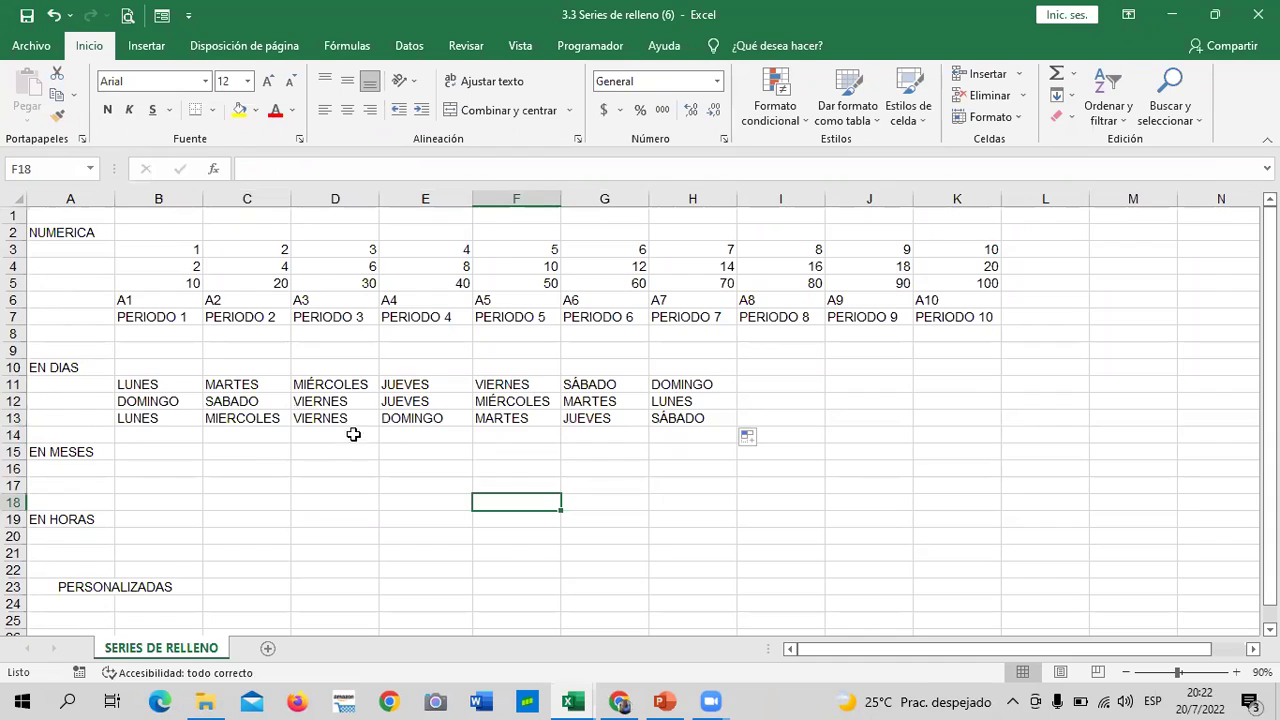
# Apply the green accent cell style to the NUMERICA and EN DIAS labels.
pyautogui.click(134, 466)
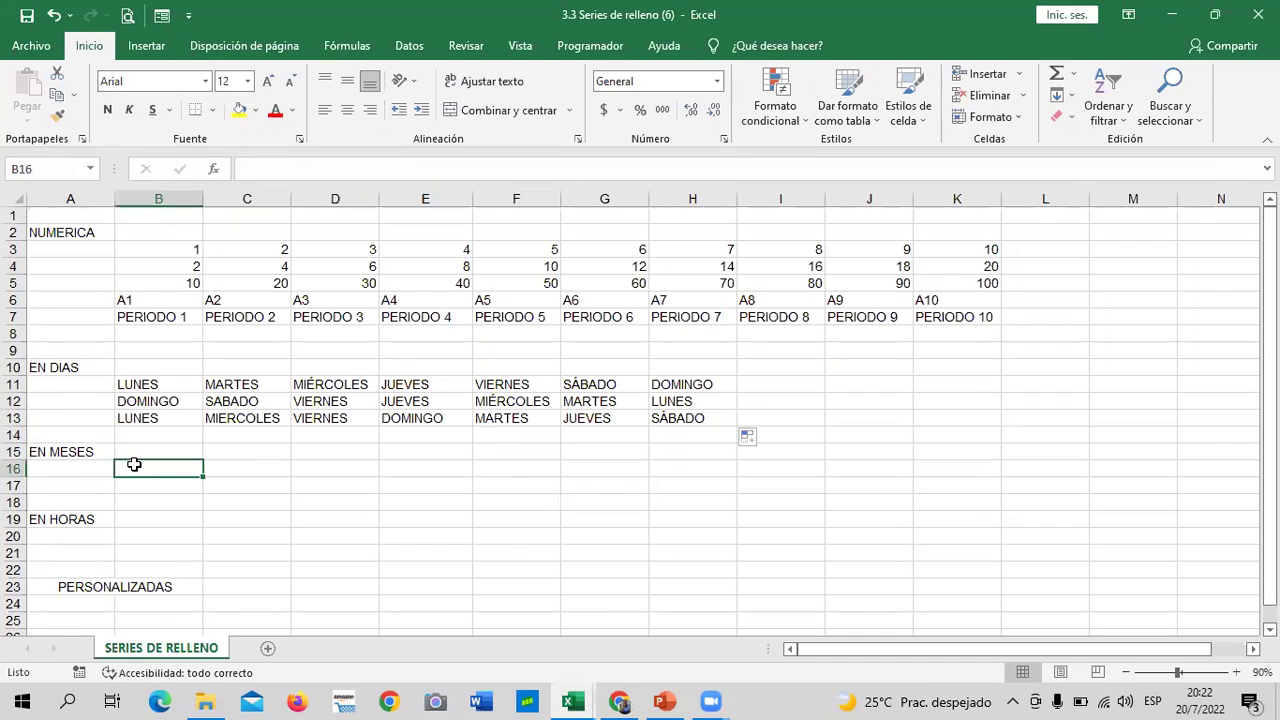
pyautogui.click(84, 232)
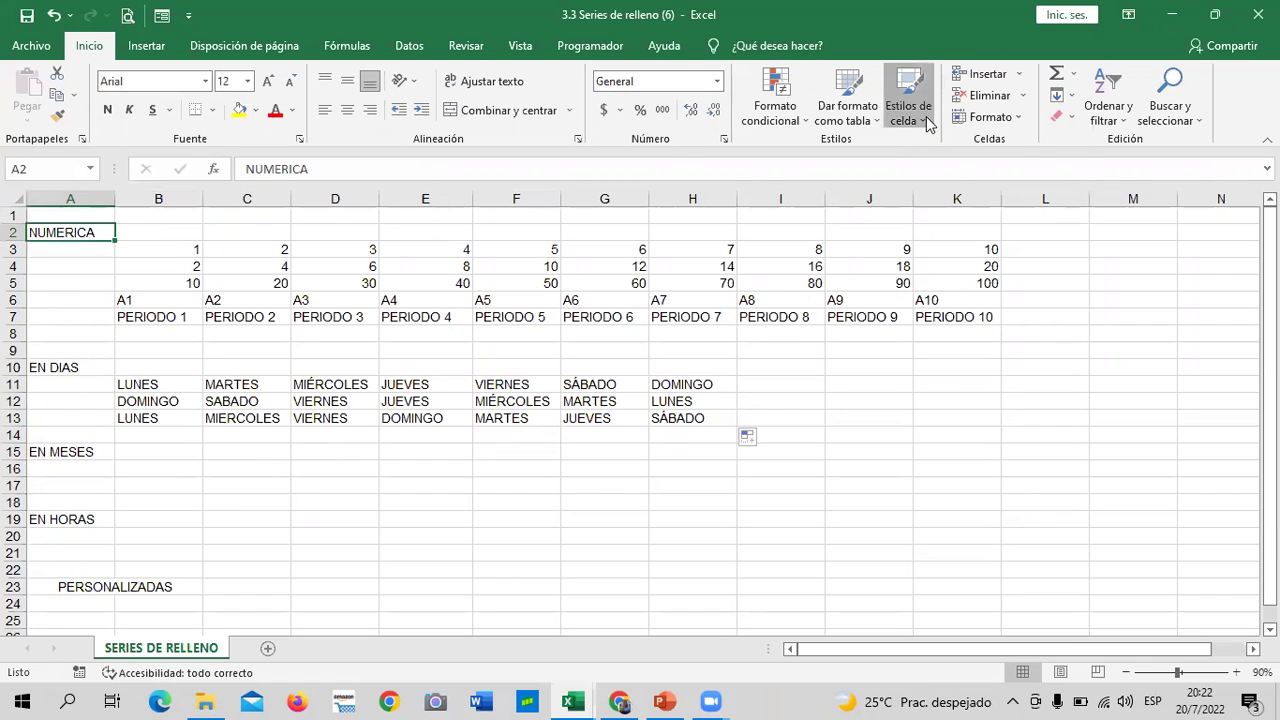
pyautogui.click(926, 116)
pyautogui.click(1208, 409)
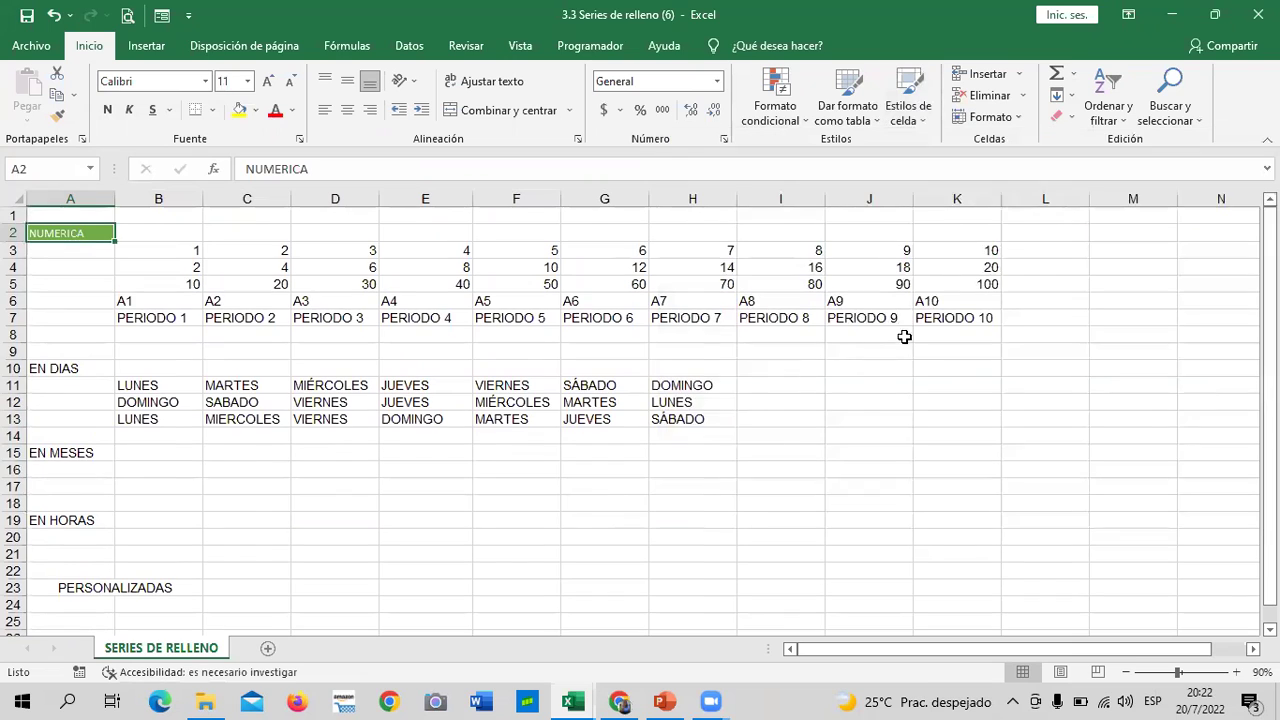
pyautogui.click(85, 368)
pyautogui.click(910, 112)
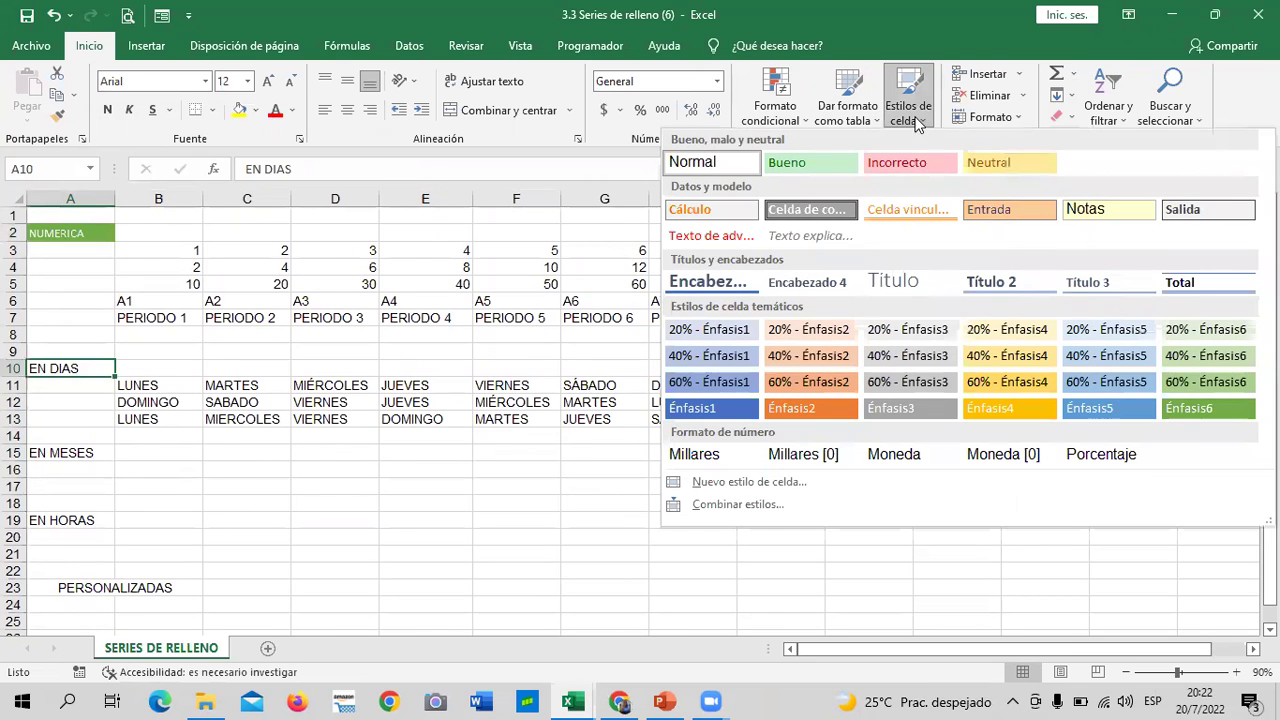
pyautogui.click(1190, 416)
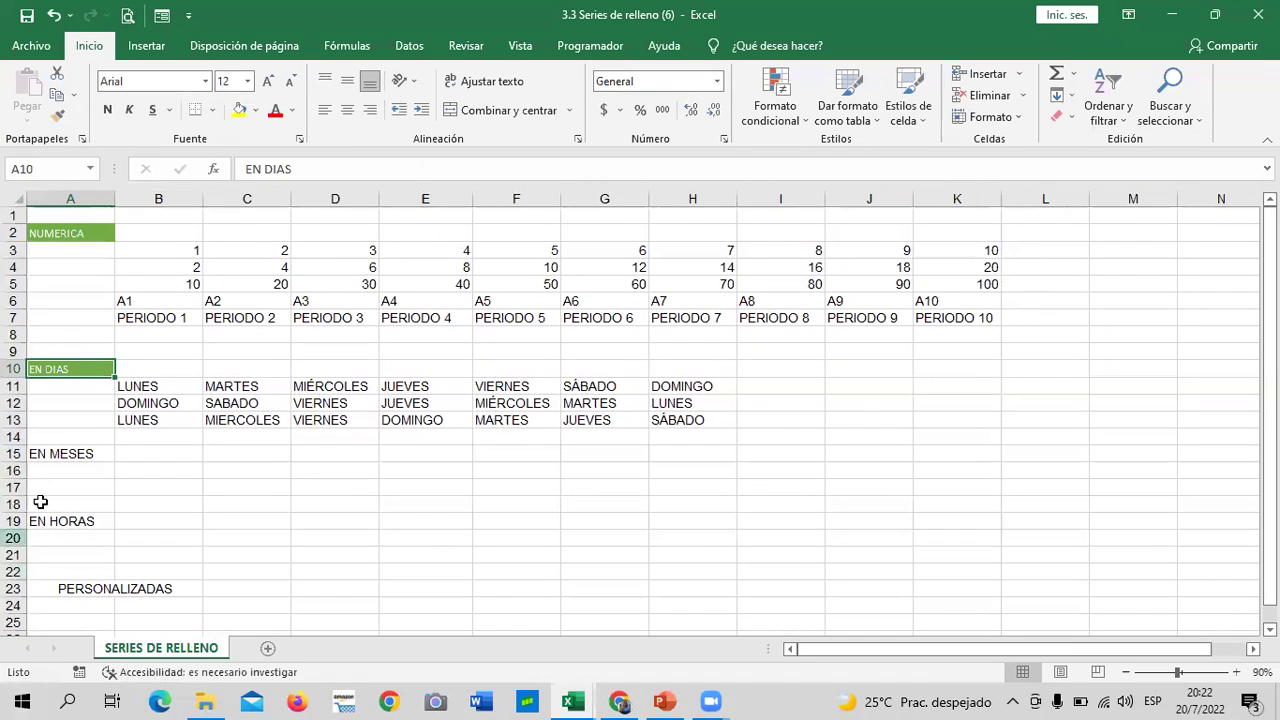
# Apply the same green cell style to the EN MESES and EN HORAS labels.
pyautogui.click(88, 453)
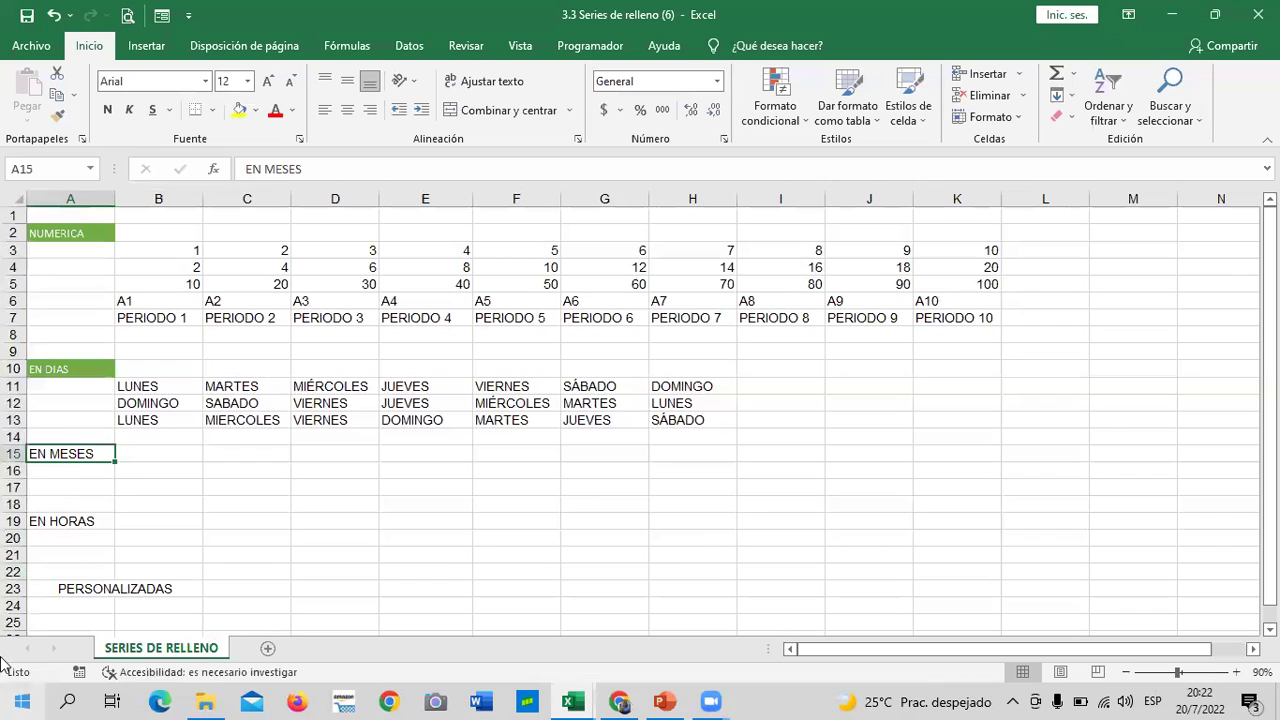
pyautogui.click(1016, 116)
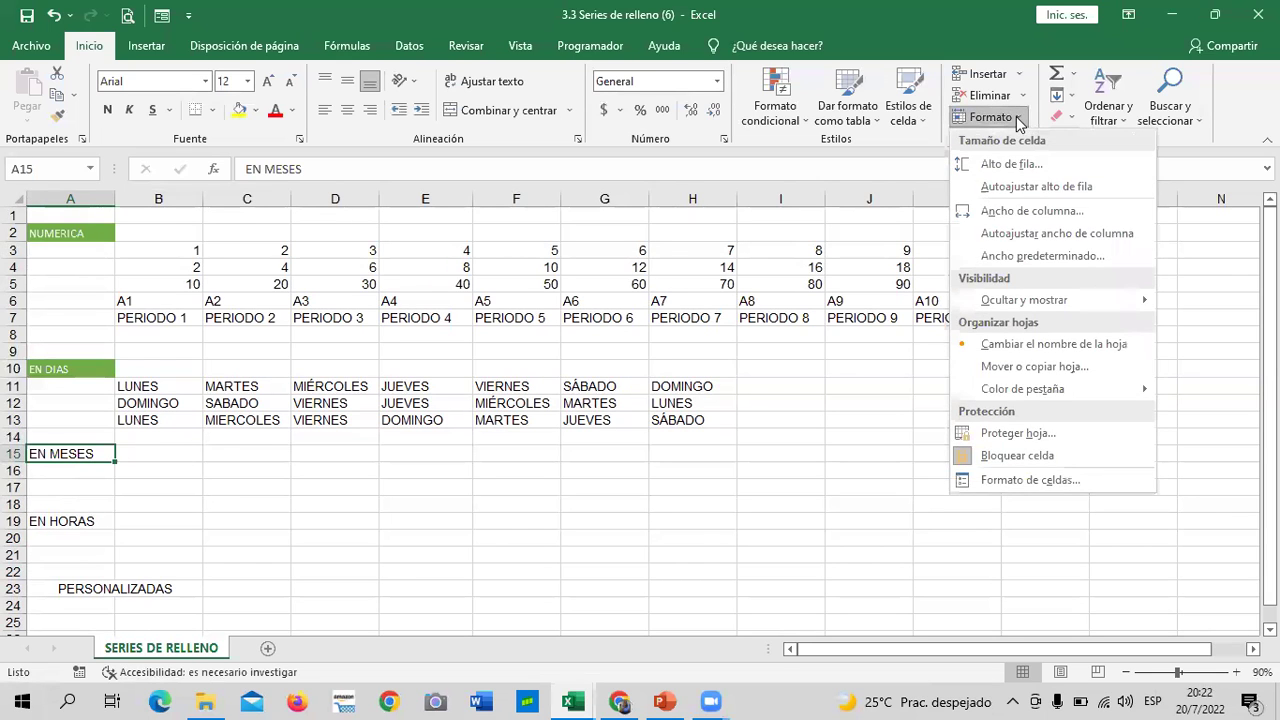
pyautogui.click(930, 118)
pyautogui.click(1225, 412)
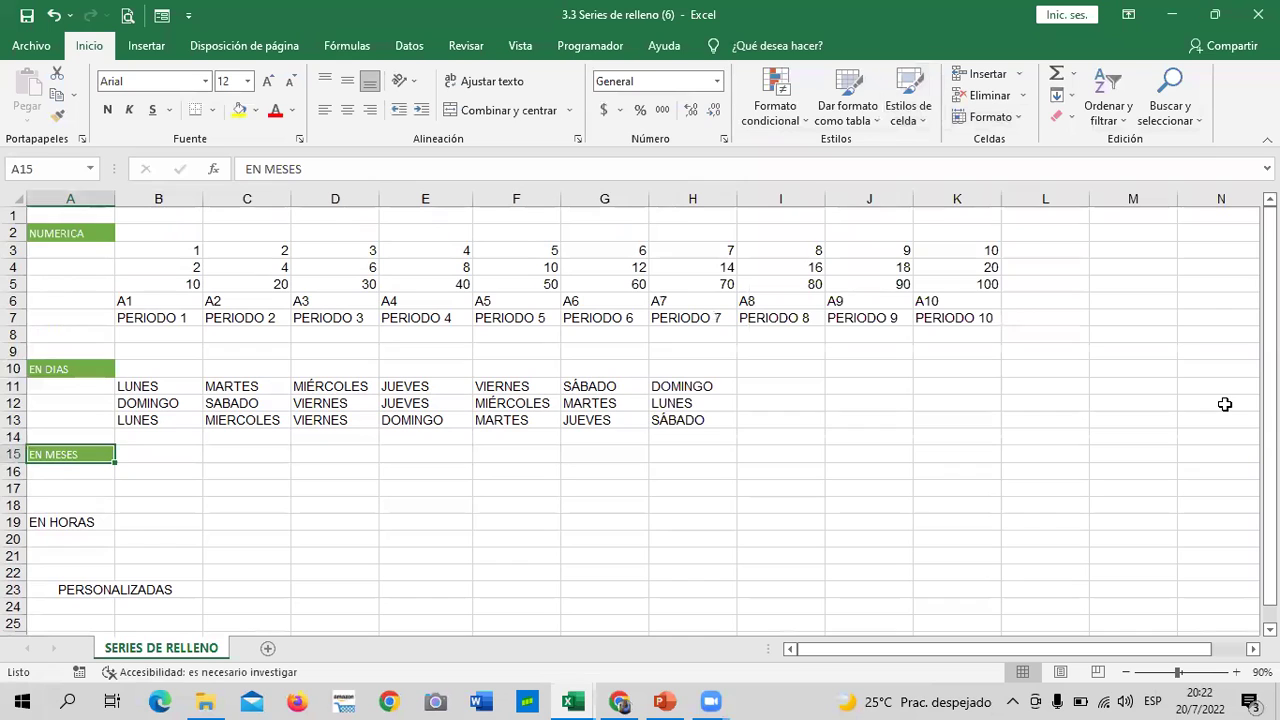
pyautogui.click(67, 521)
pyautogui.click(920, 120)
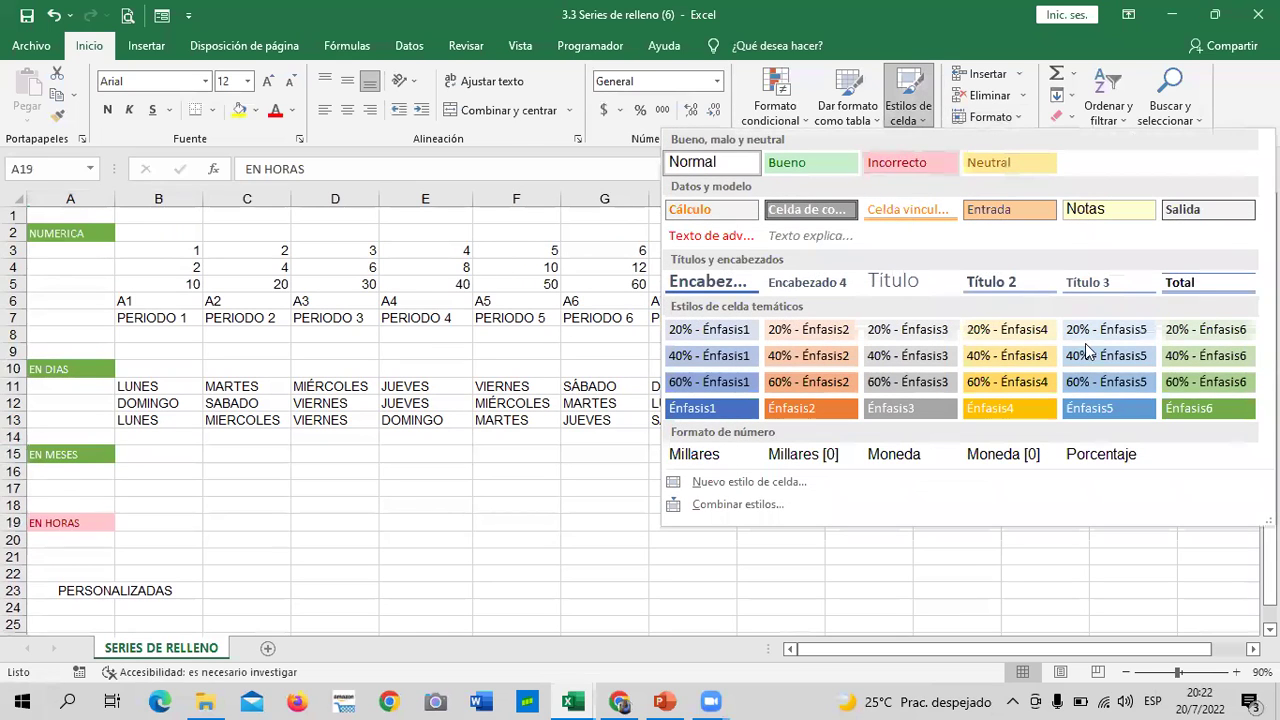
pyautogui.click(1190, 410)
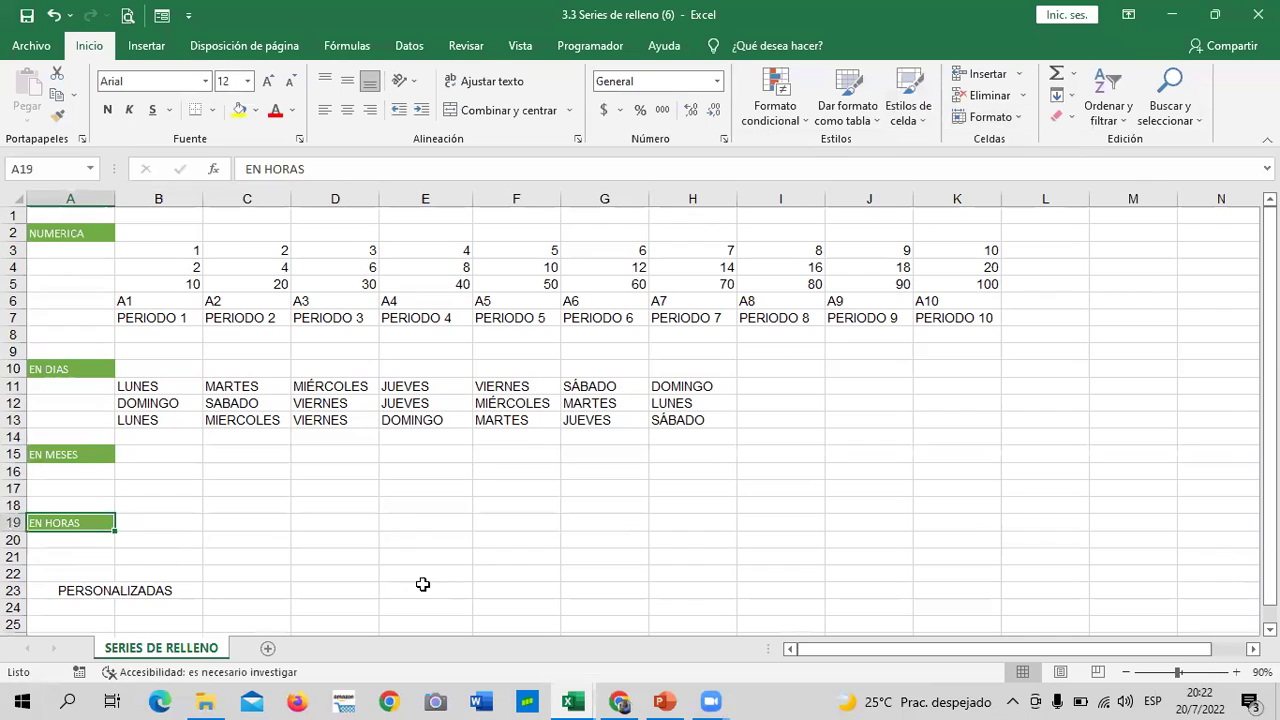
# Compare the NUMERICA and EN DIAS label cells to confirm the matching green style.
pyautogui.click(422, 584)
pyautogui.click(75, 233)
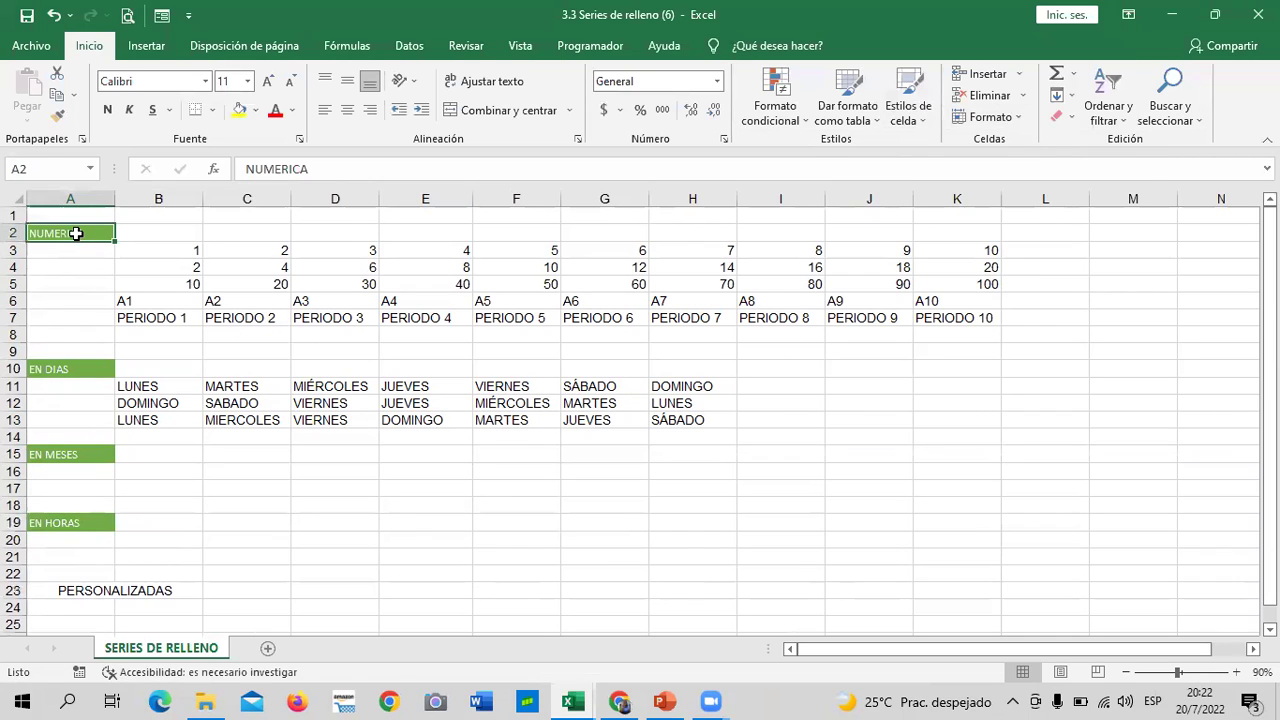
pyautogui.click(58, 371)
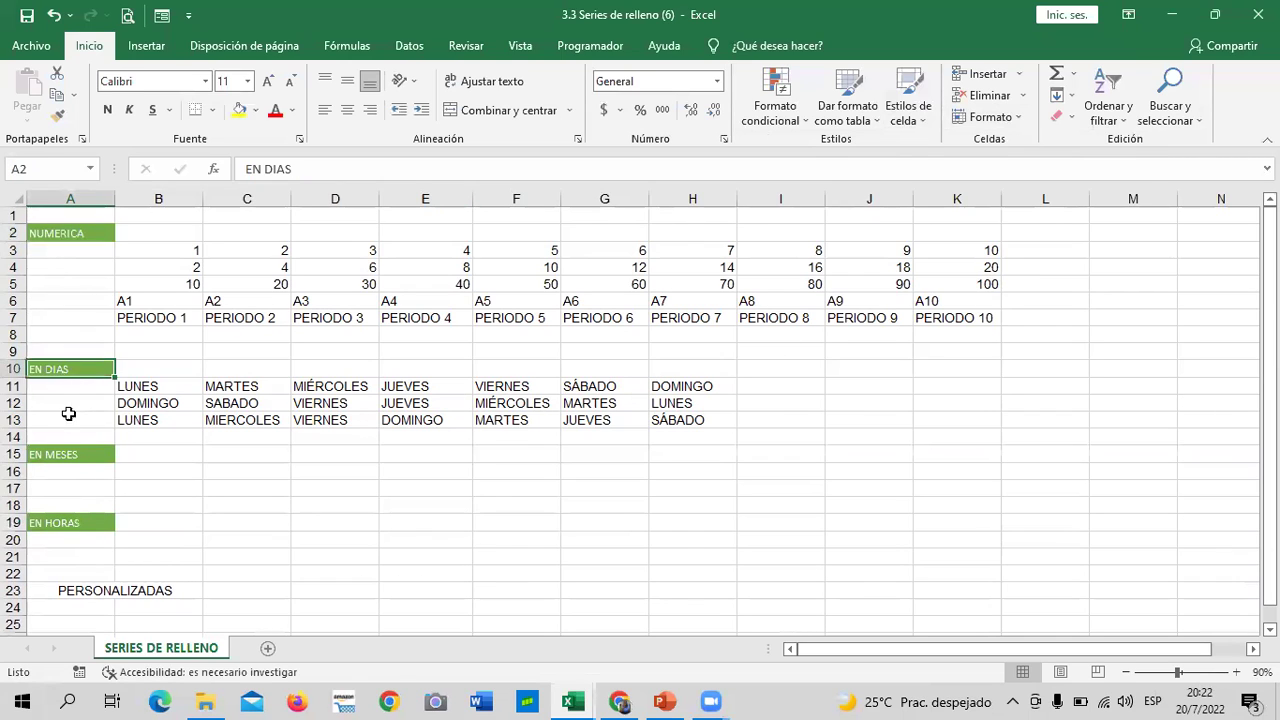
pyautogui.click(66, 232)
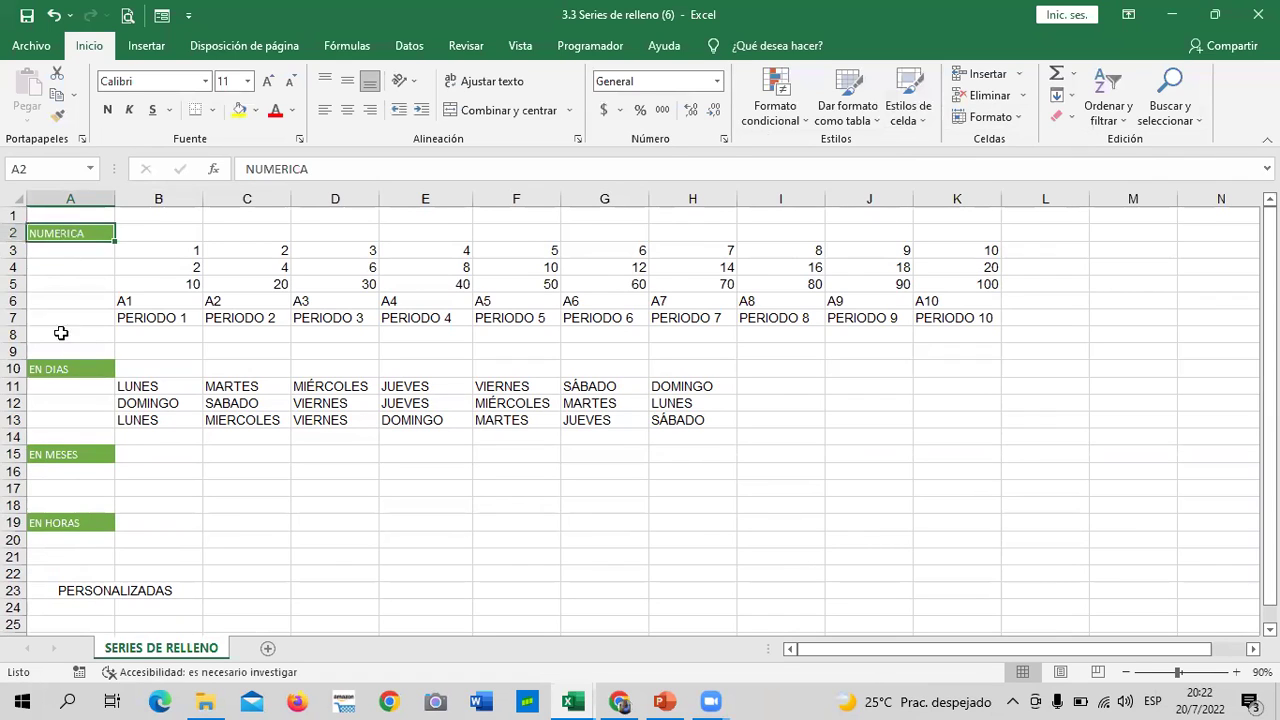
pyautogui.keyDown('shift'); pyautogui.click(66, 369); pyautogui.keyUp('shift')
pyautogui.click(252, 507)
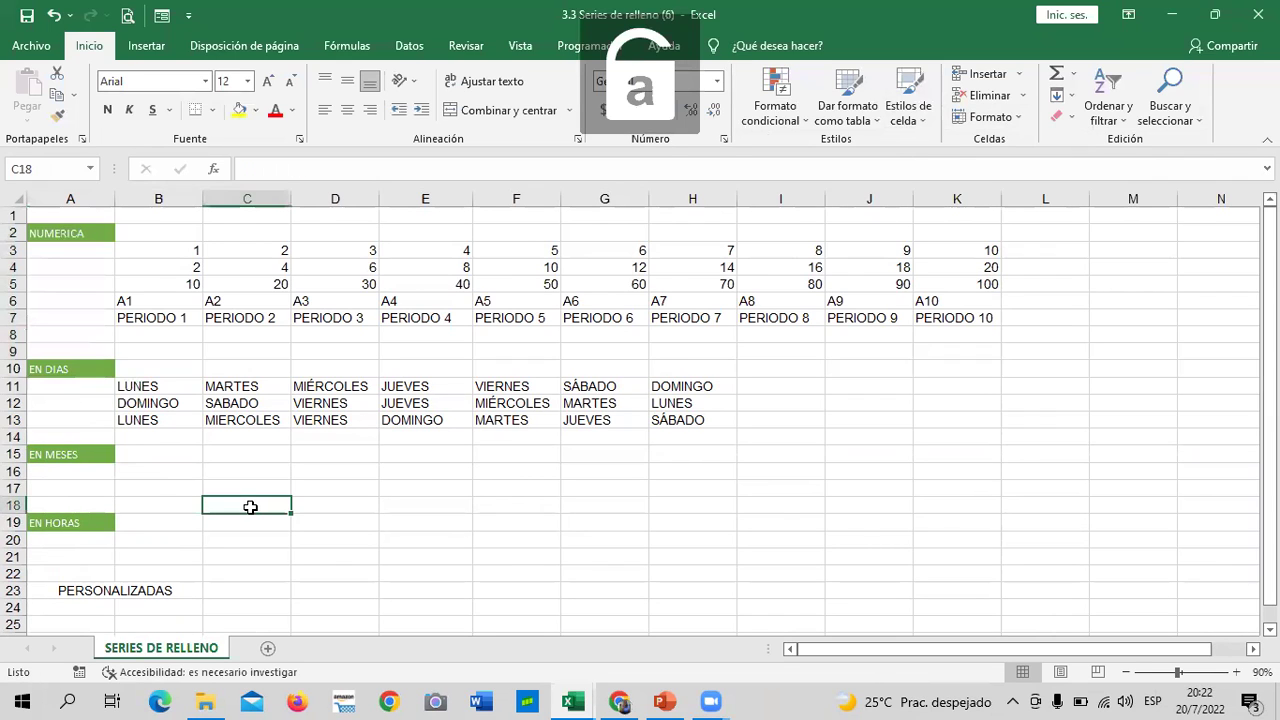
pyautogui.scroll(-2, 252, 507)
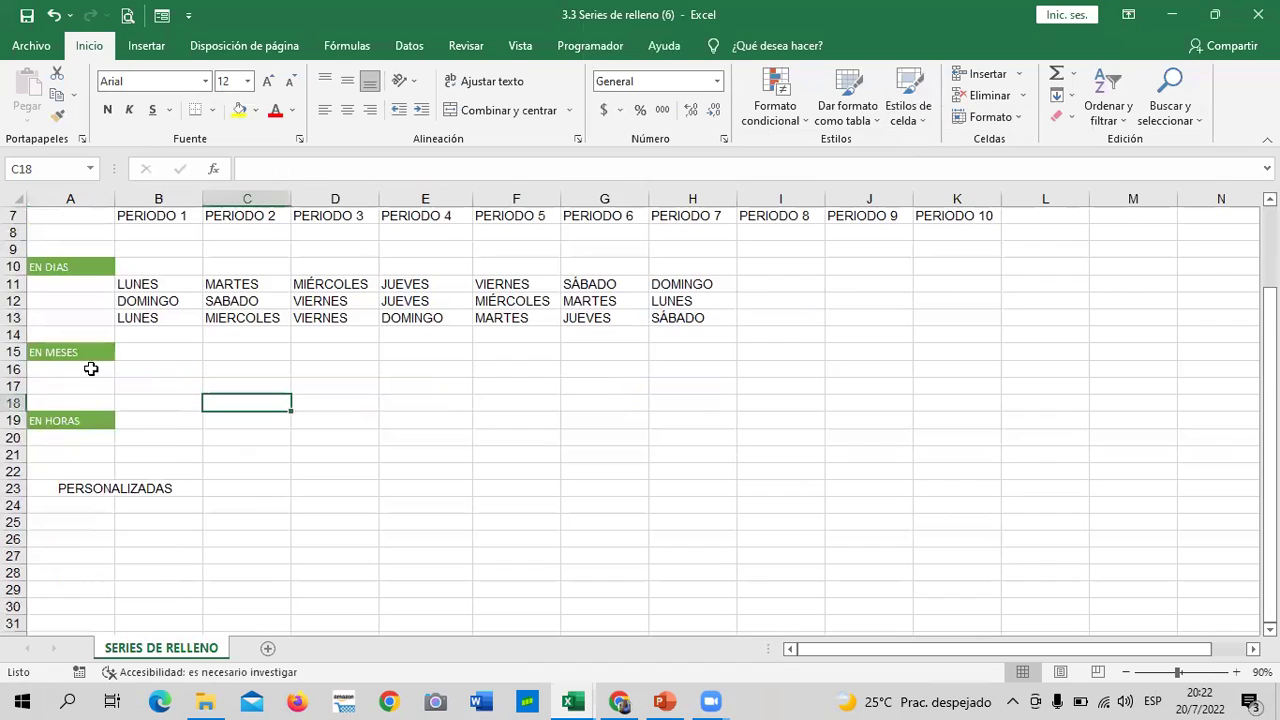
# Enter ENERO in capitals in B16 and extend the months through DICIEMBRE in M16.
pyautogui.click(155, 365)
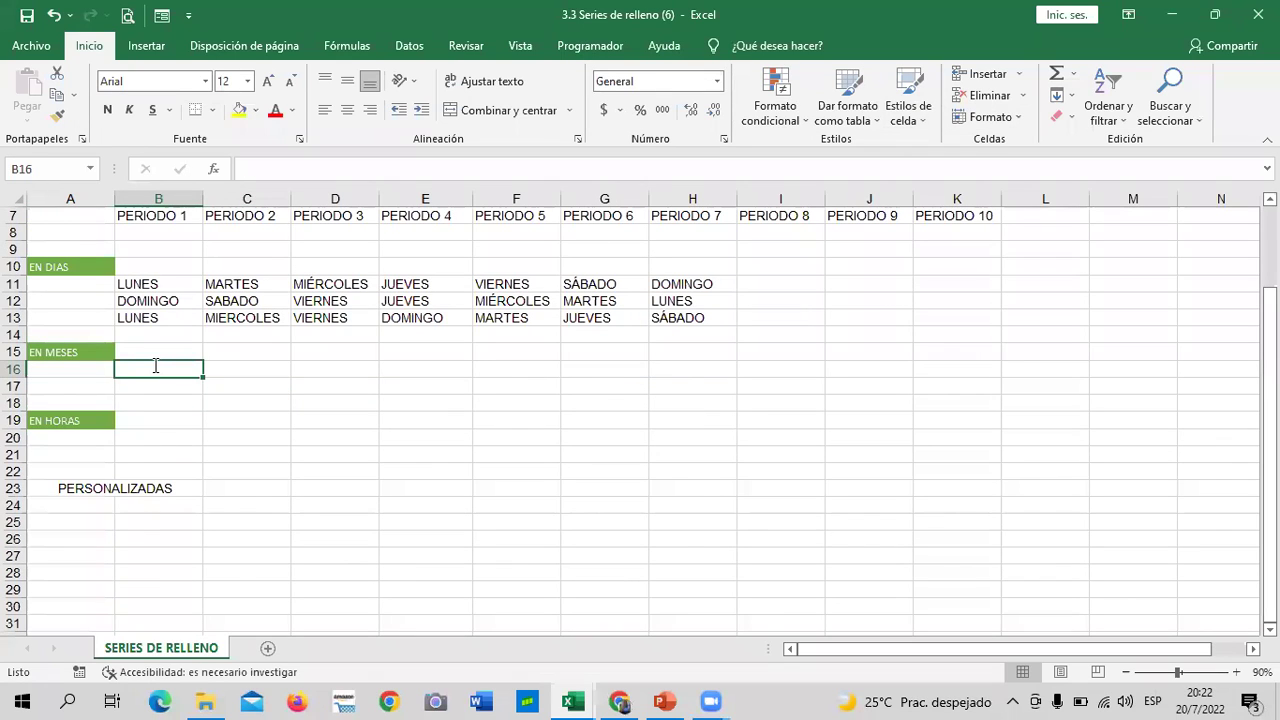
pyautogui.write('enero')
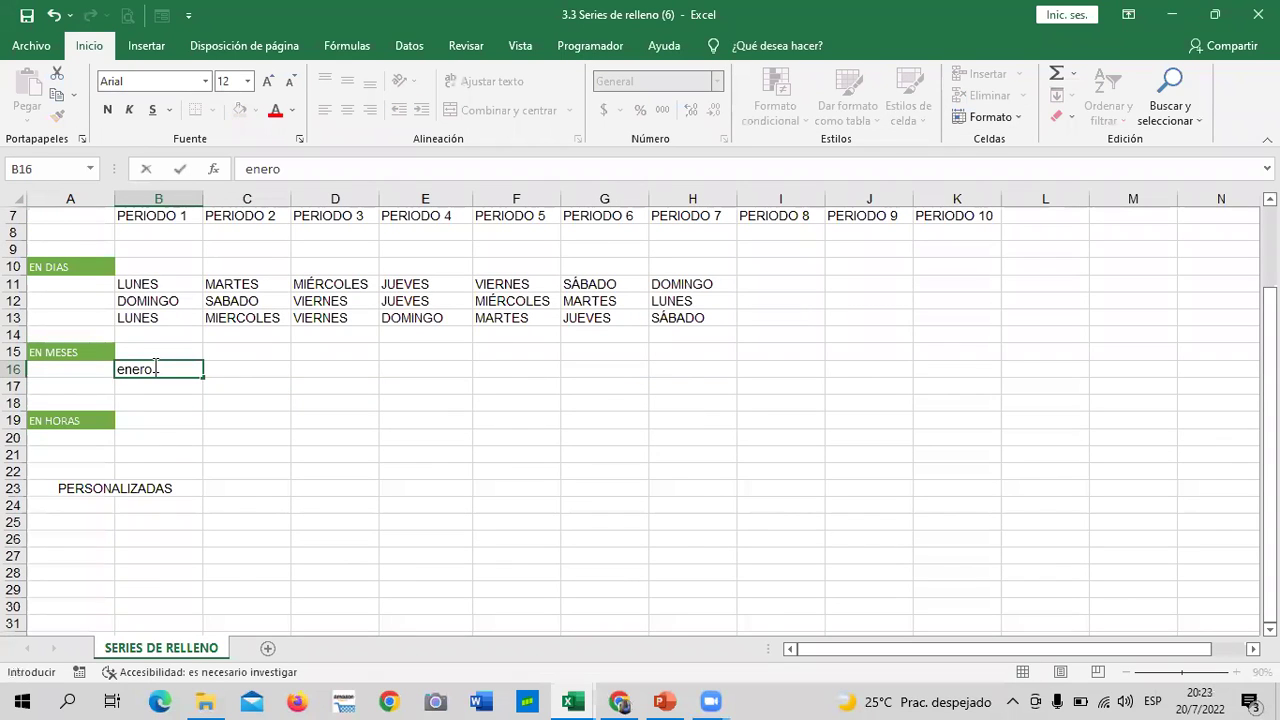
pyautogui.press('capslock')
pyautogui.press('BackSpace')
pyautogui.press('BackSpace')
pyautogui.press('BackSpace')
pyautogui.write('NER')
pyautogui.press('Return')
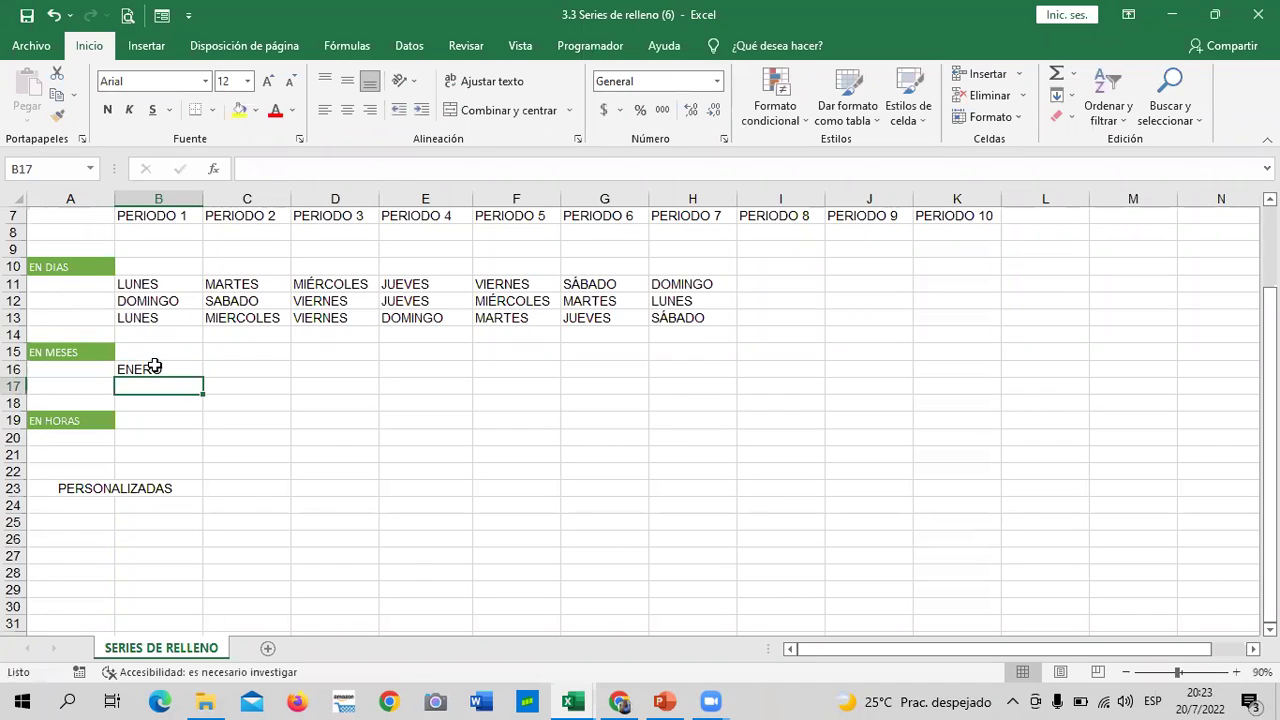
pyautogui.click(184, 366)
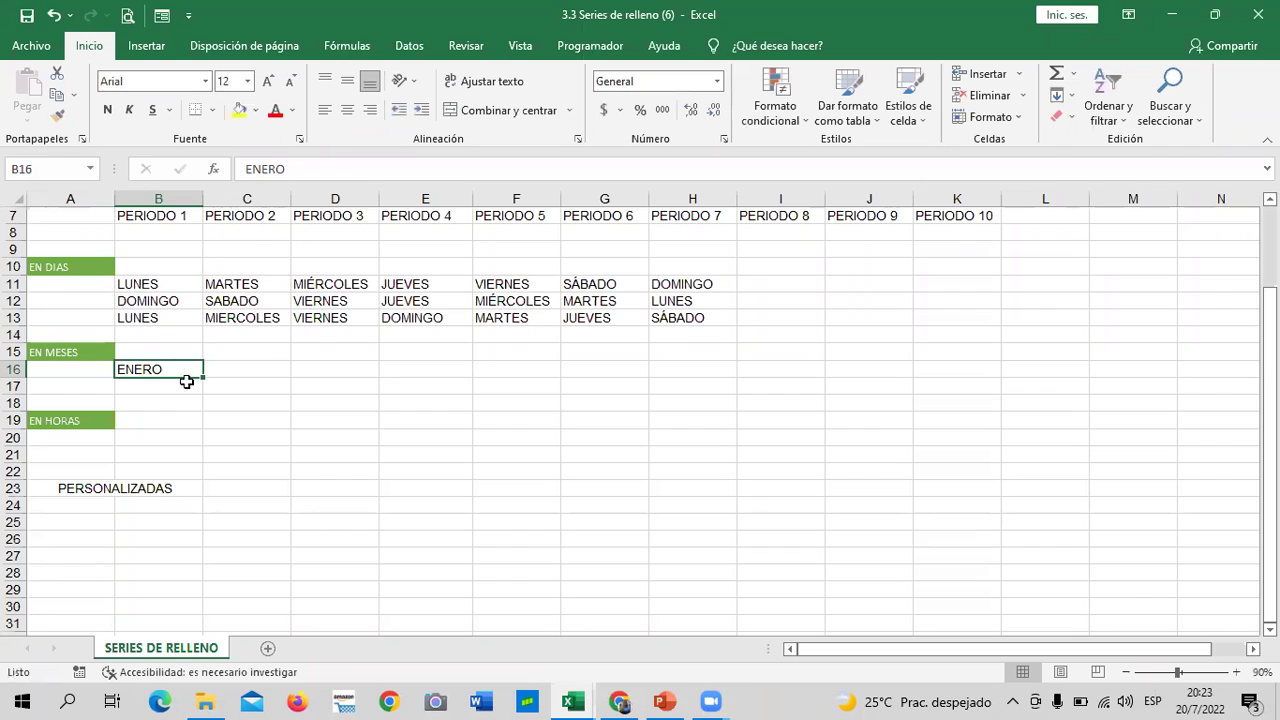
pyautogui.moveTo(203, 377)
pyautogui.mouseDown()
pyautogui.moveTo(632, 388)
pyautogui.moveTo(1138, 377)
pyautogui.mouseUp()
pyautogui.click(874, 488)
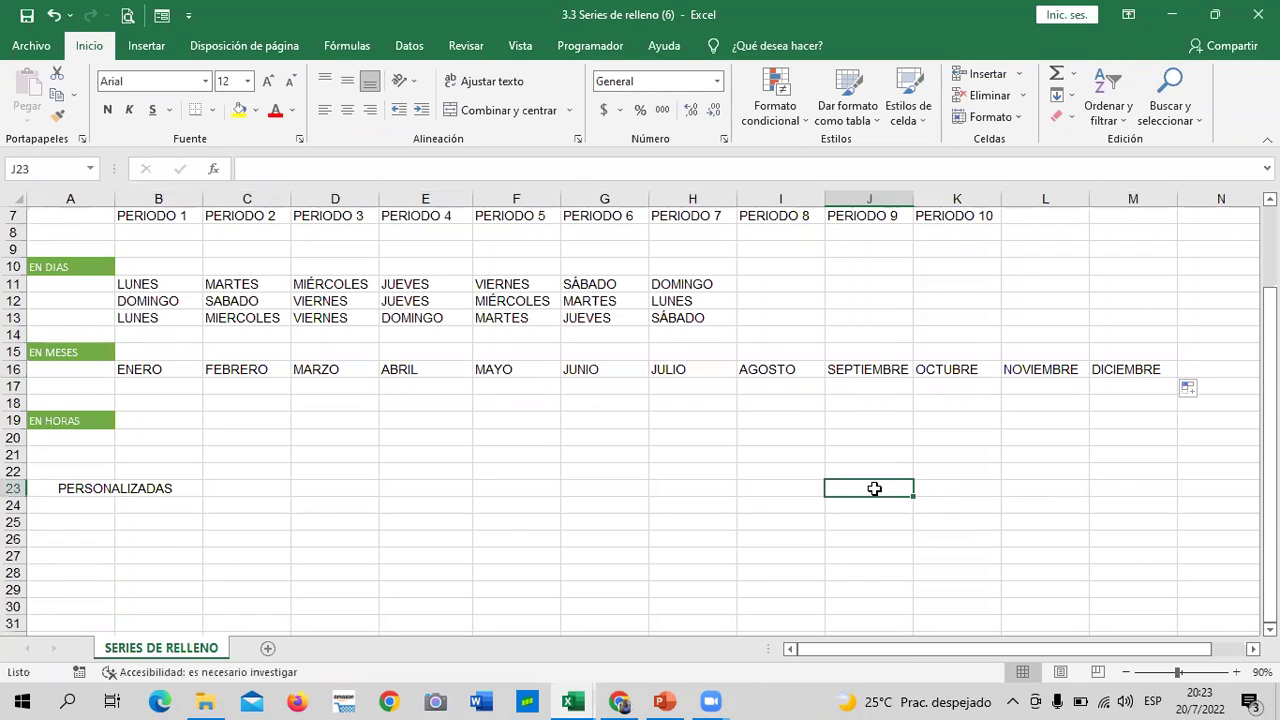
# Apply the green Énfasis6 cell style to the PERSONALIZADAS label in A23.
pyautogui.click(107, 486)
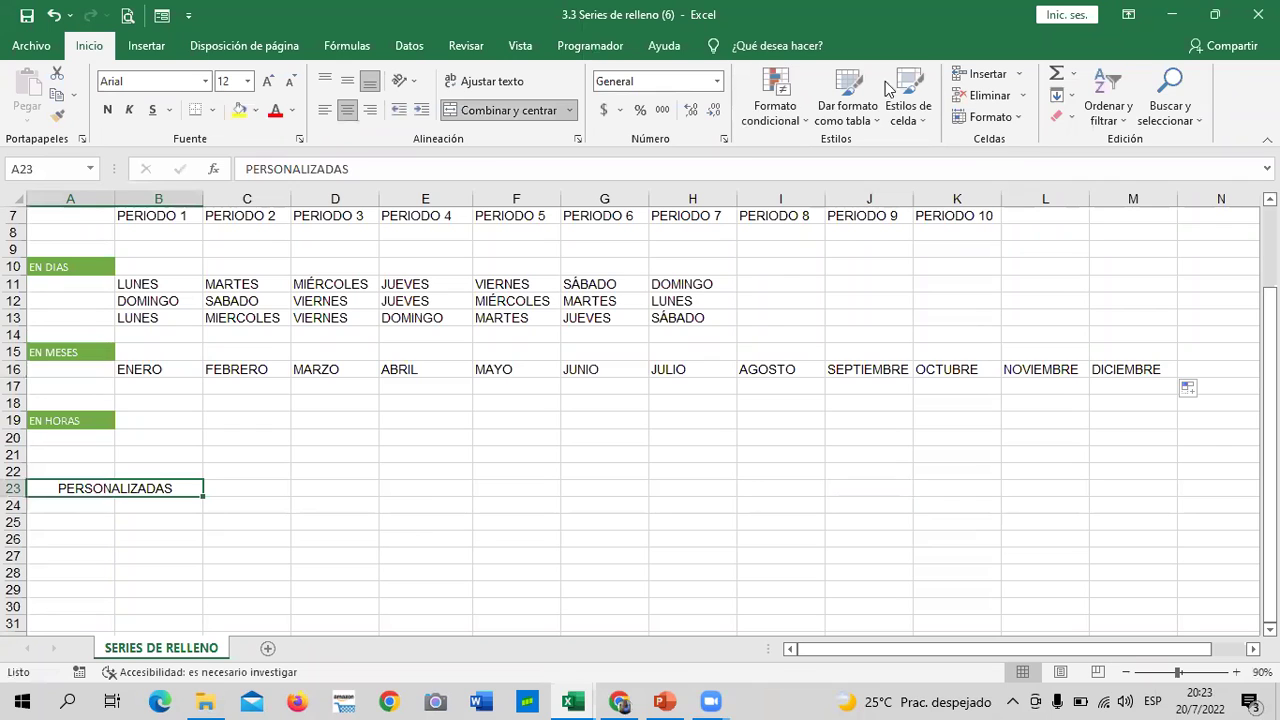
pyautogui.click(907, 119)
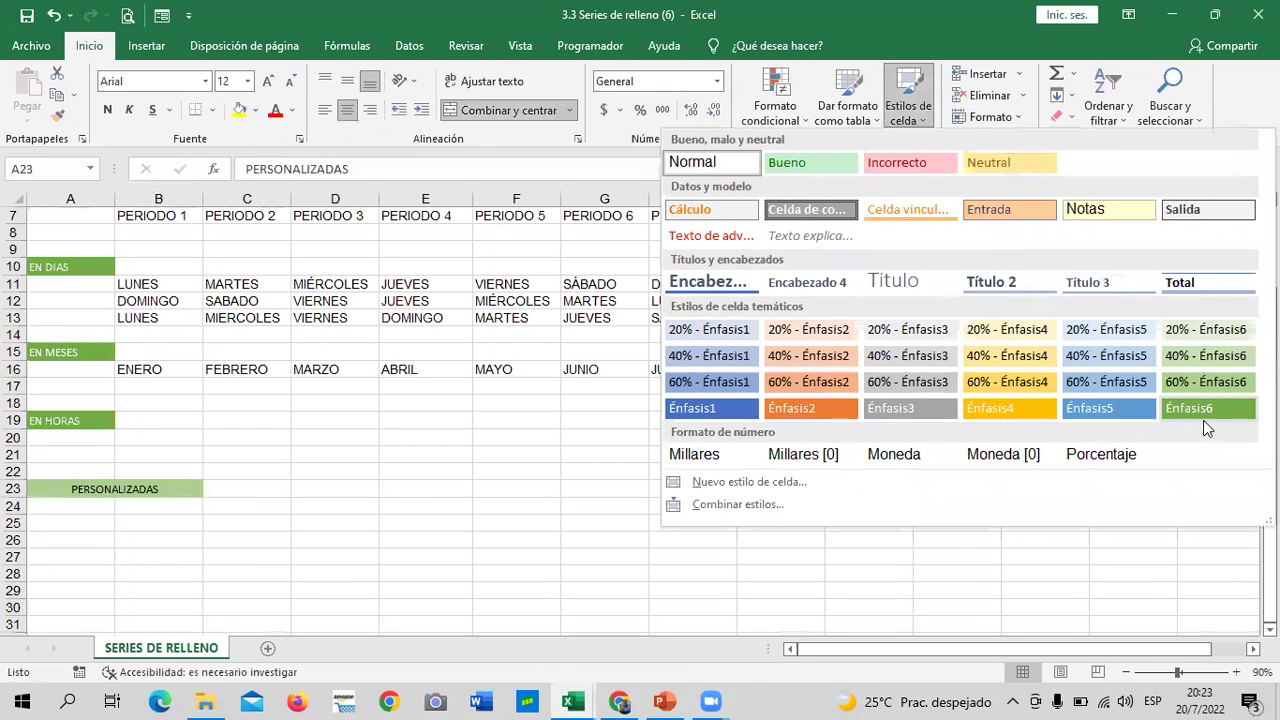
pyautogui.click(1200, 403)
pyautogui.click(490, 519)
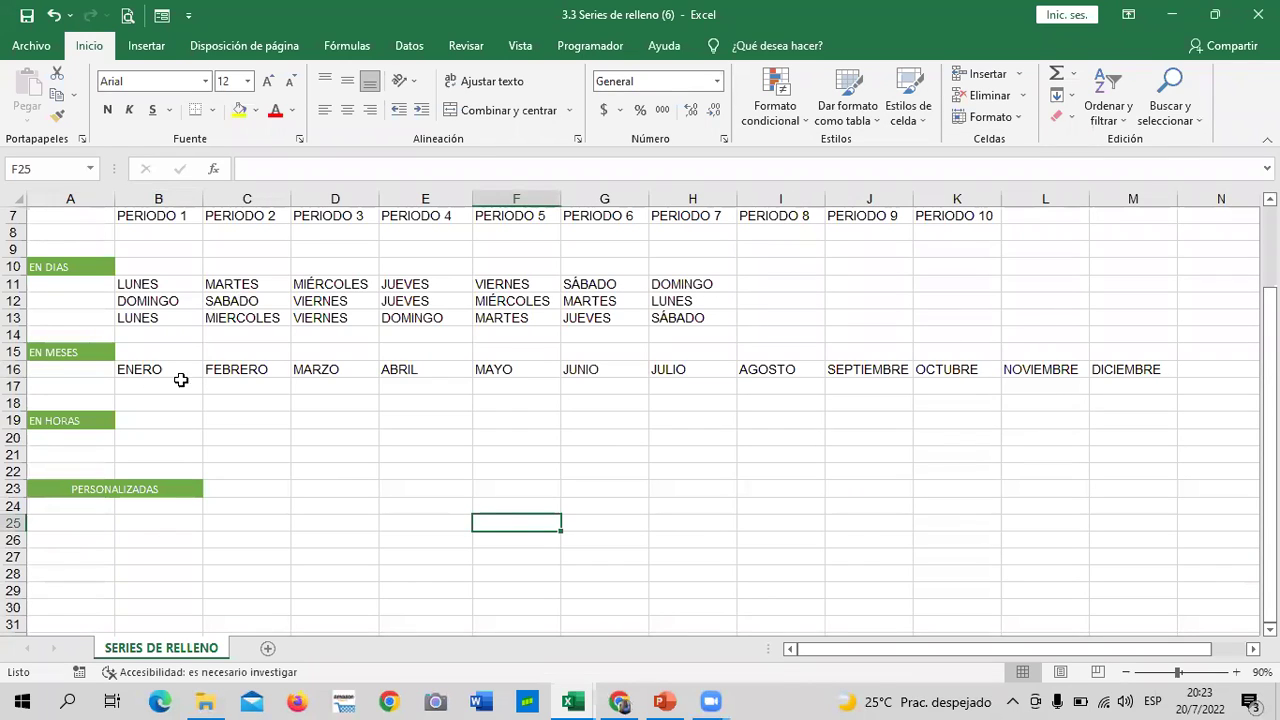
# Enter ENERO in B17 and MARZO in C17, then extend the every-other-month pattern to M17.
pyautogui.click(164, 387)
pyautogui.write('ENERO')
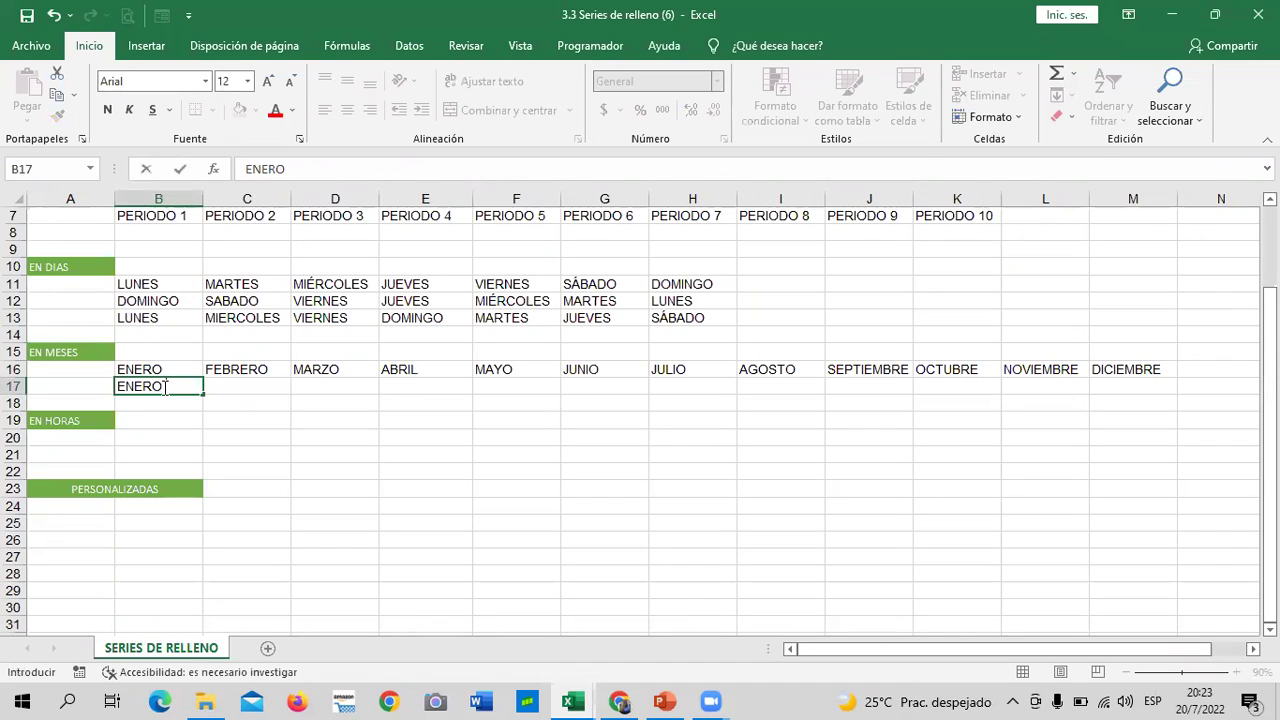
pyautogui.press('Tab')
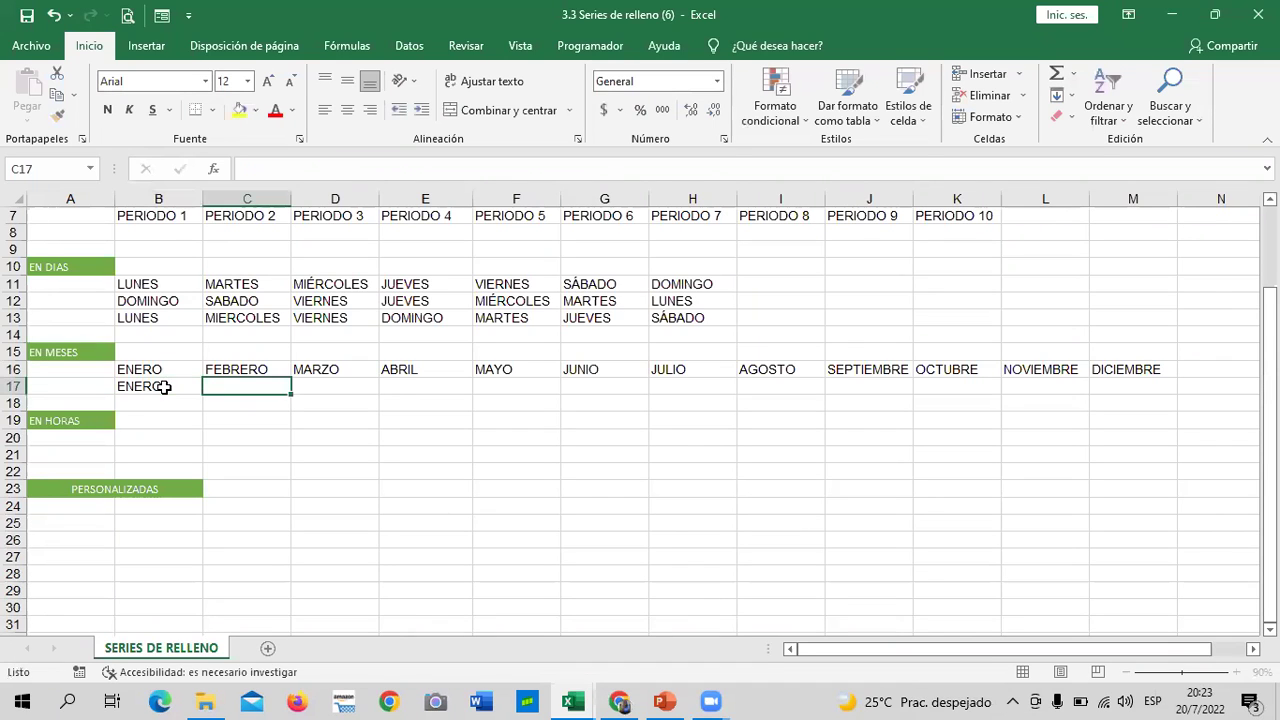
pyautogui.write('MAR')
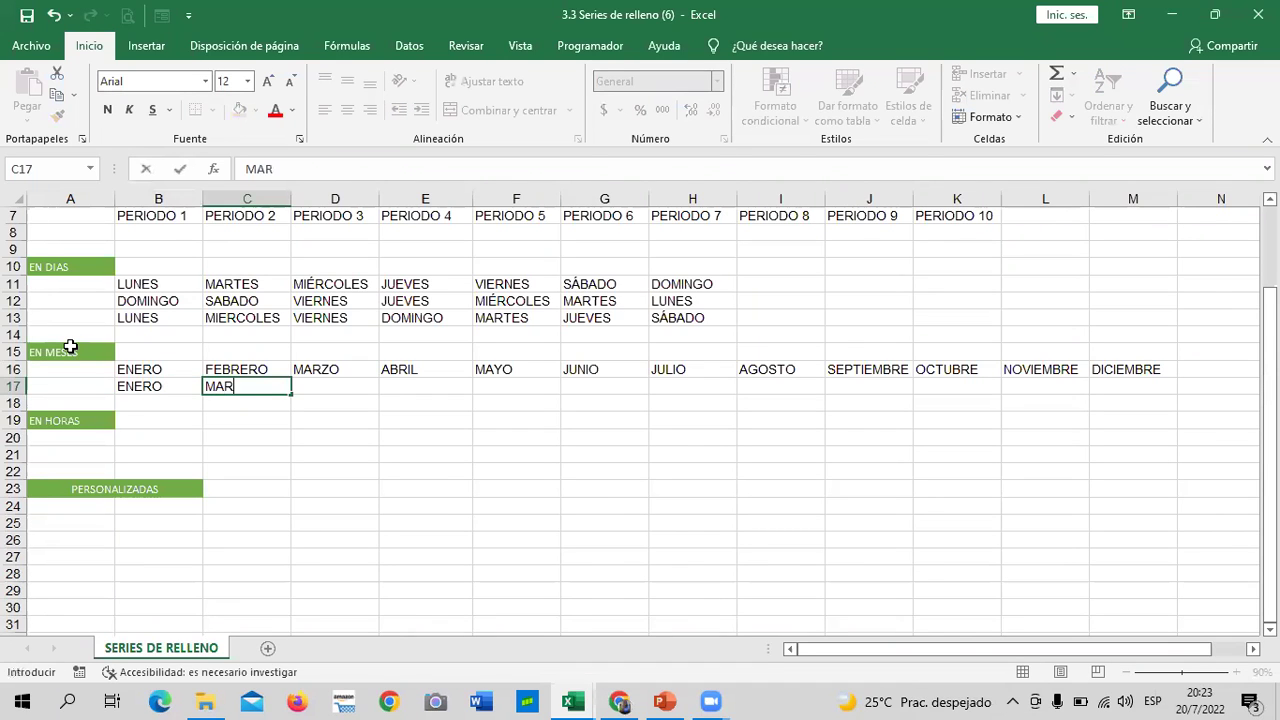
pyautogui.write('Z')
pyautogui.press('Return')
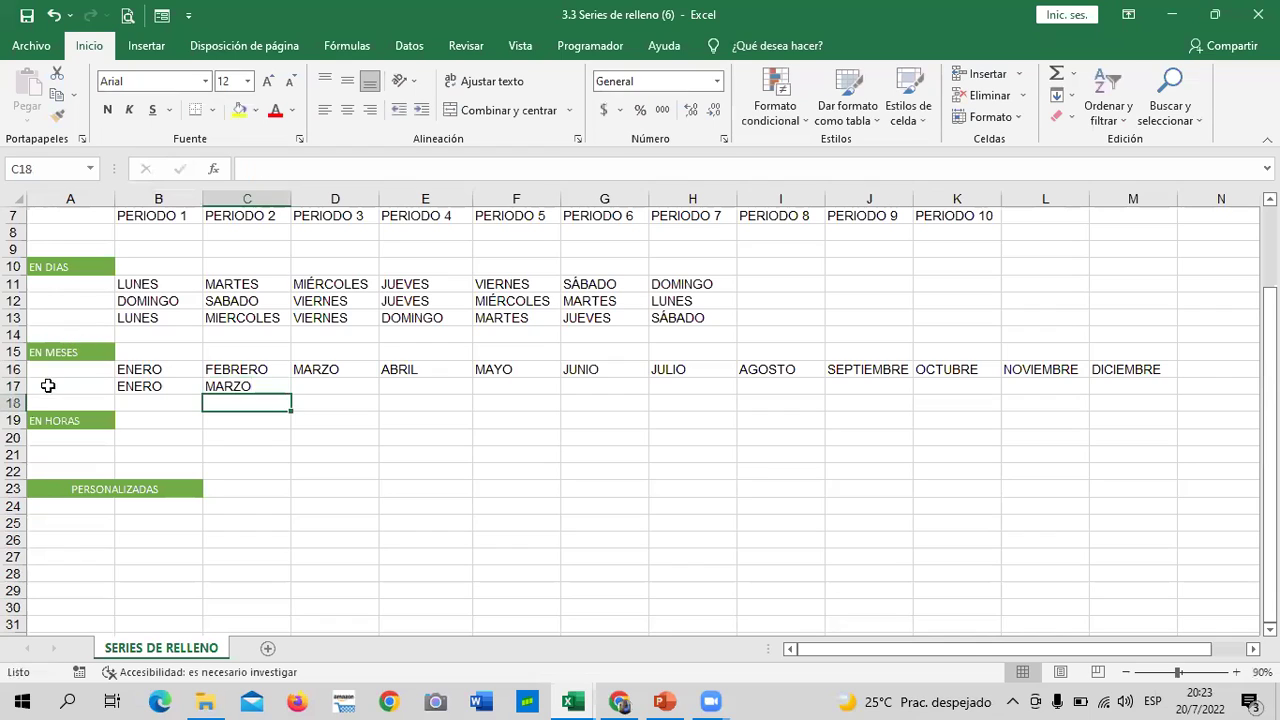
pyautogui.click(338, 452)
pyautogui.moveTo(163, 386); pyautogui.dragTo(1148, 400)
pyautogui.click(979, 464)
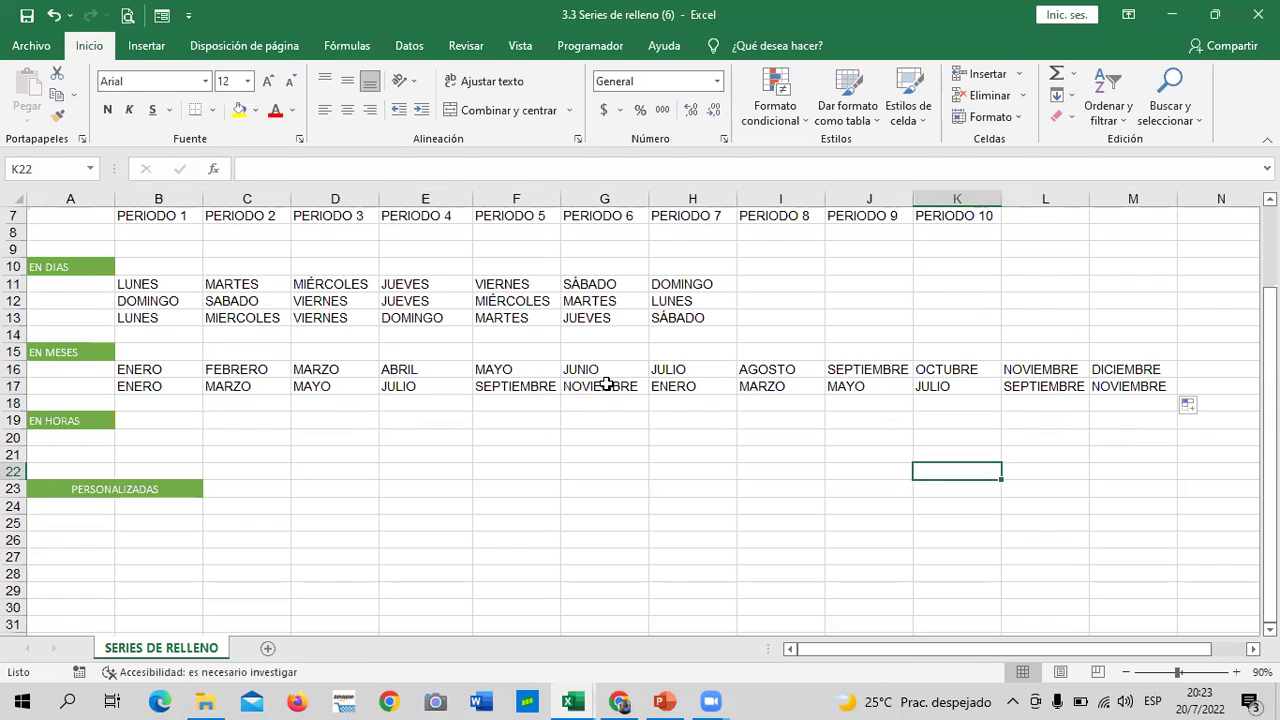
# Clear the repeated months from H17:M17.
pyautogui.moveTo(663, 391); pyautogui.dragTo(1150, 388)
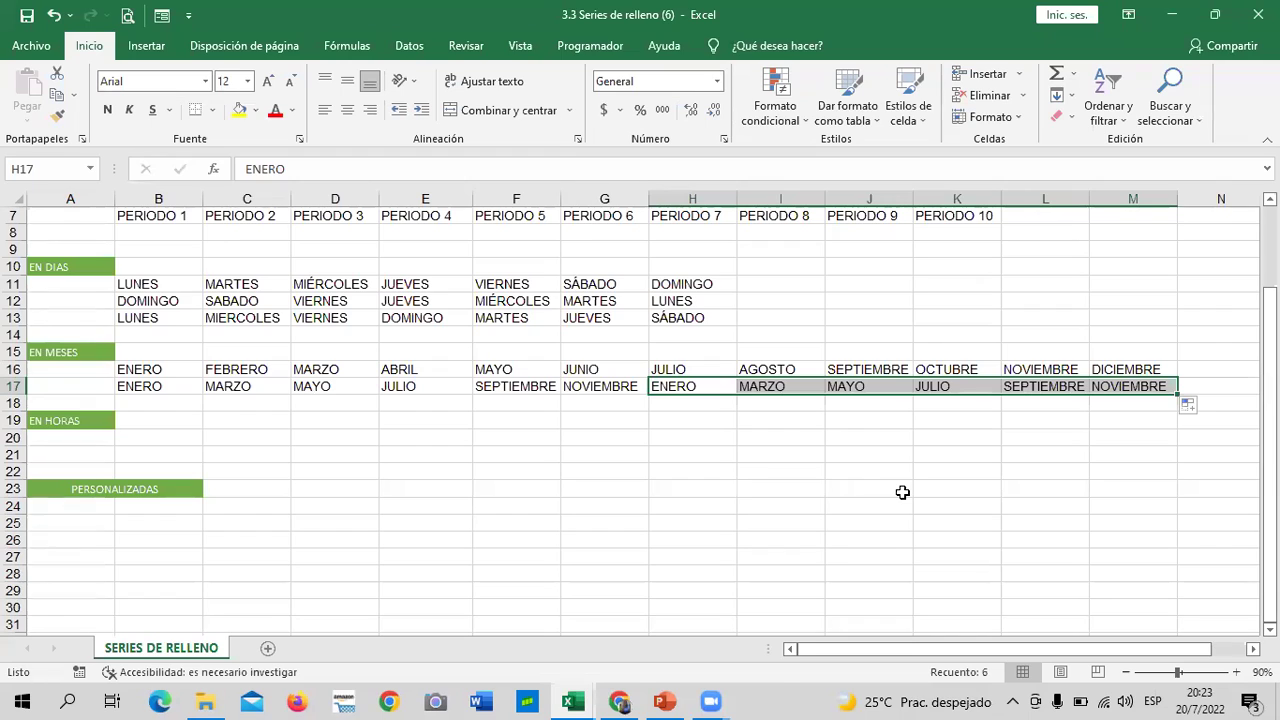
pyautogui.press('Delete')
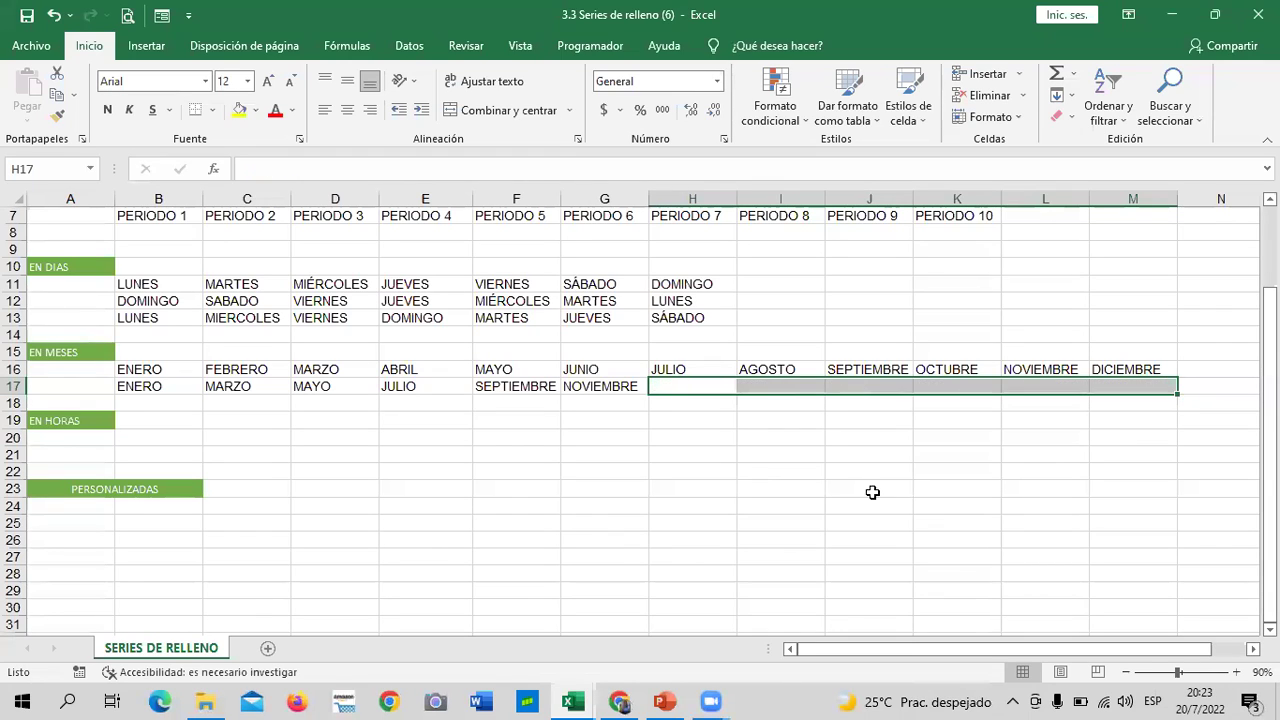
pyautogui.click(507, 509)
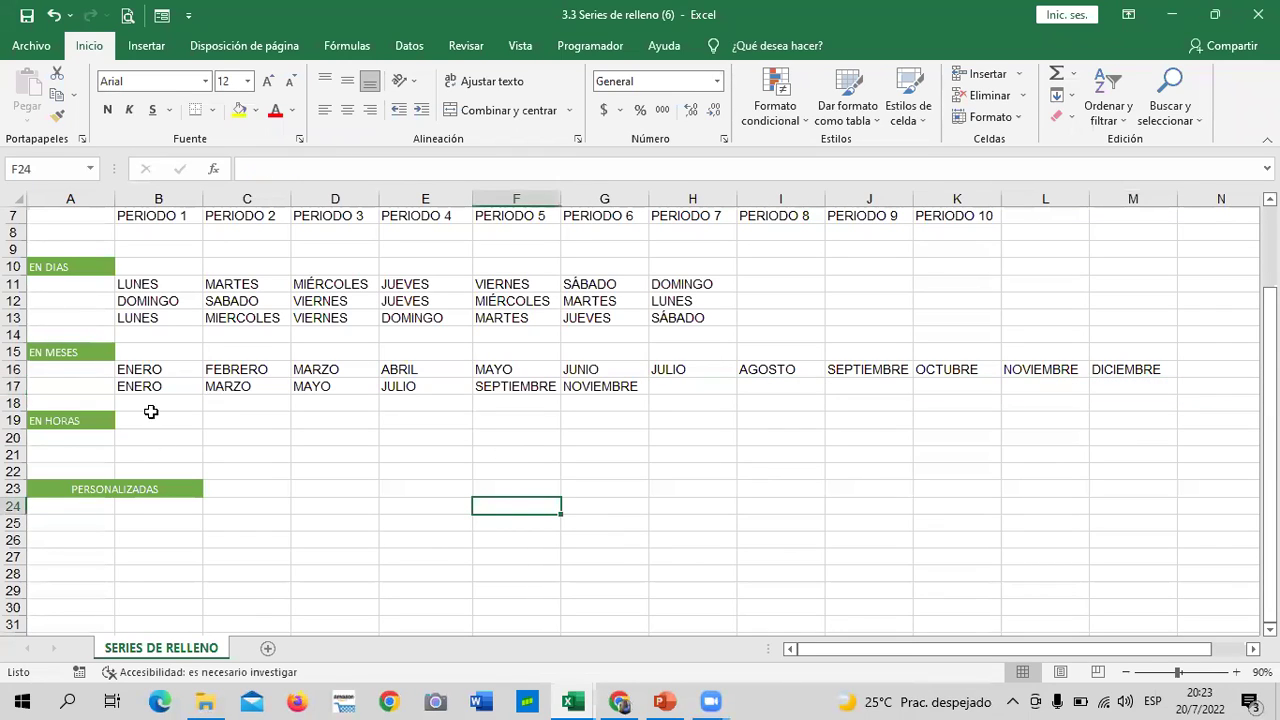
# Enter DICEMBRE in cell B18.
pyautogui.click(152, 404)
pyautogui.write('S')
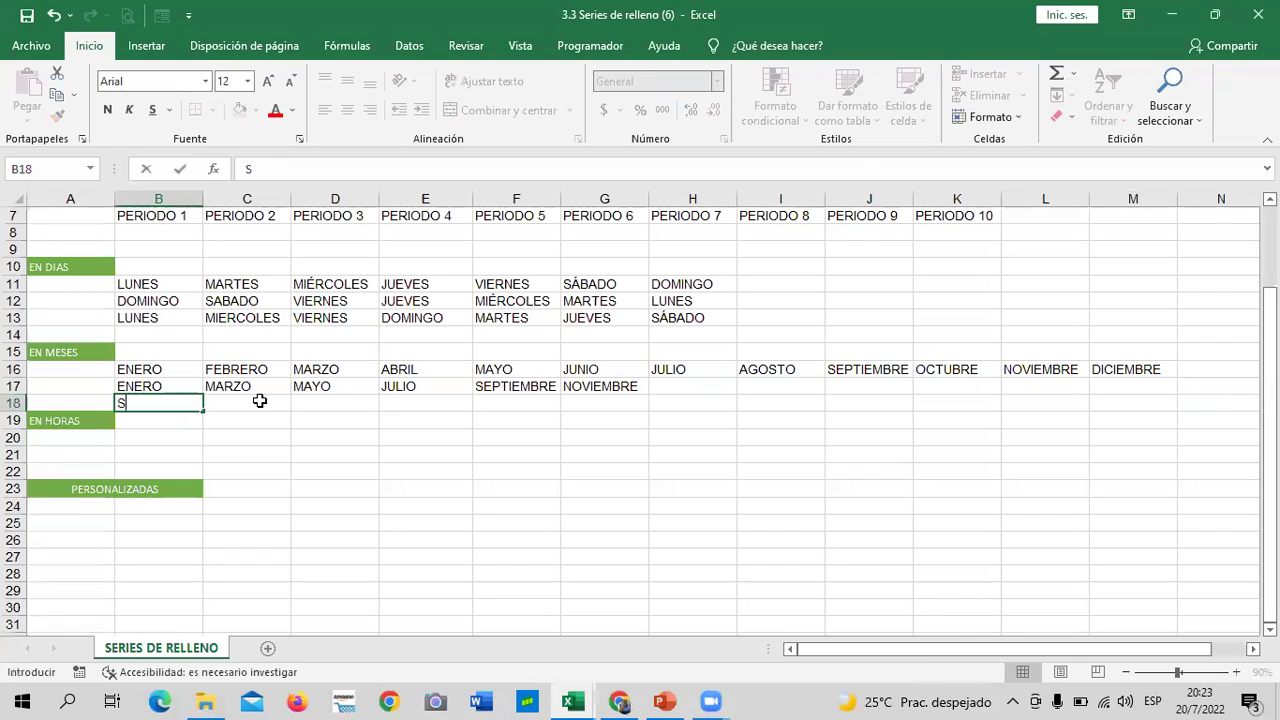
pyautogui.write('IC')
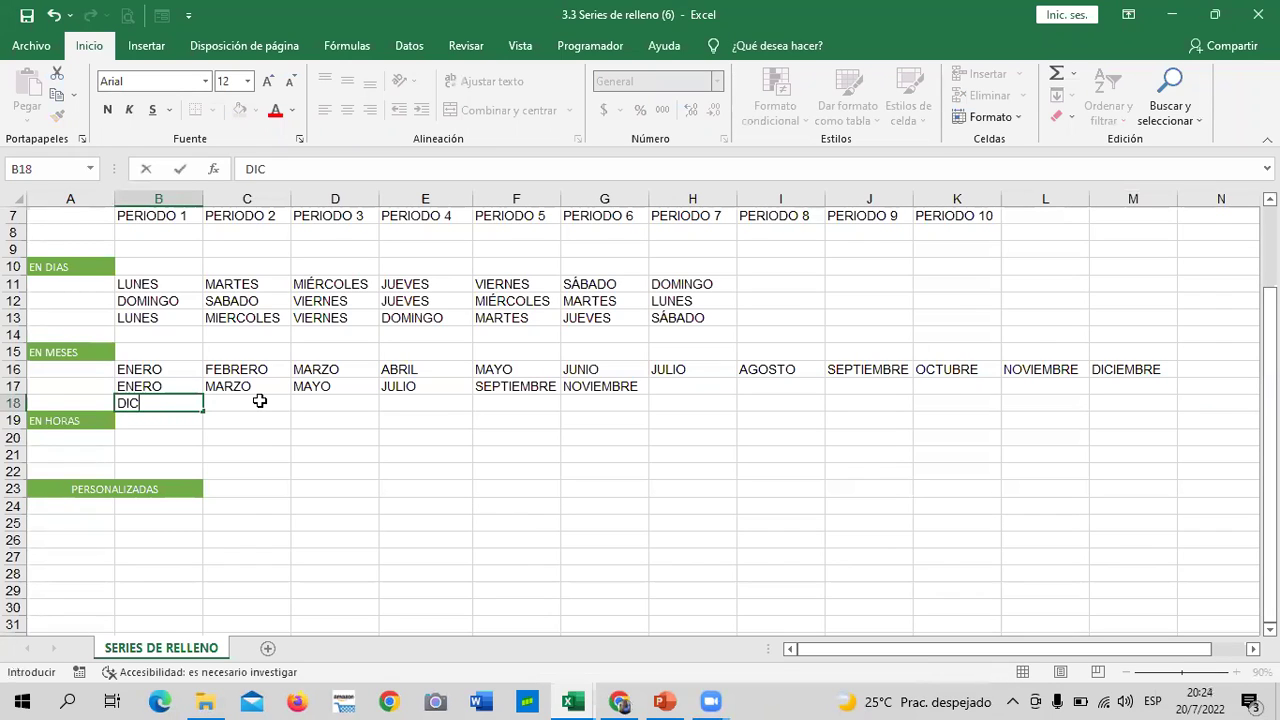
pyautogui.write('EMBRE')
pyautogui.press('Return')
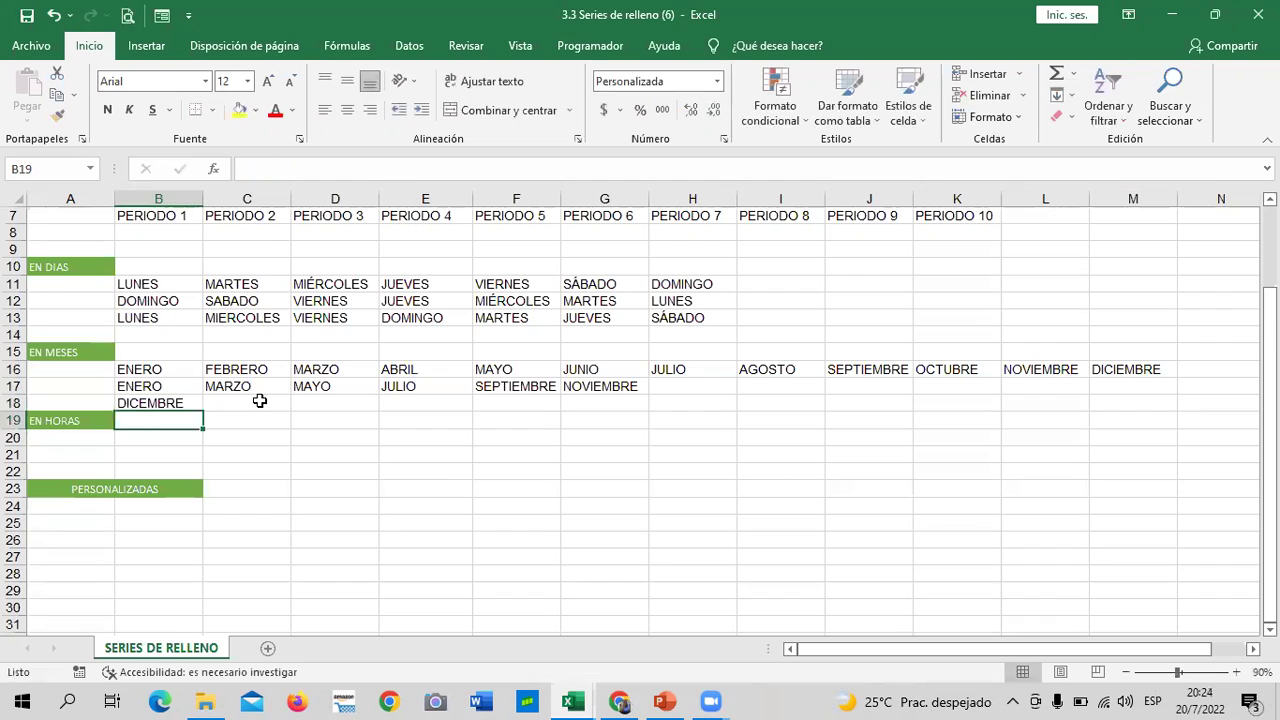
pyautogui.click(294, 442)
# Insert an empty row 18 above the DICEMBRE row.
pyautogui.click(14, 402)
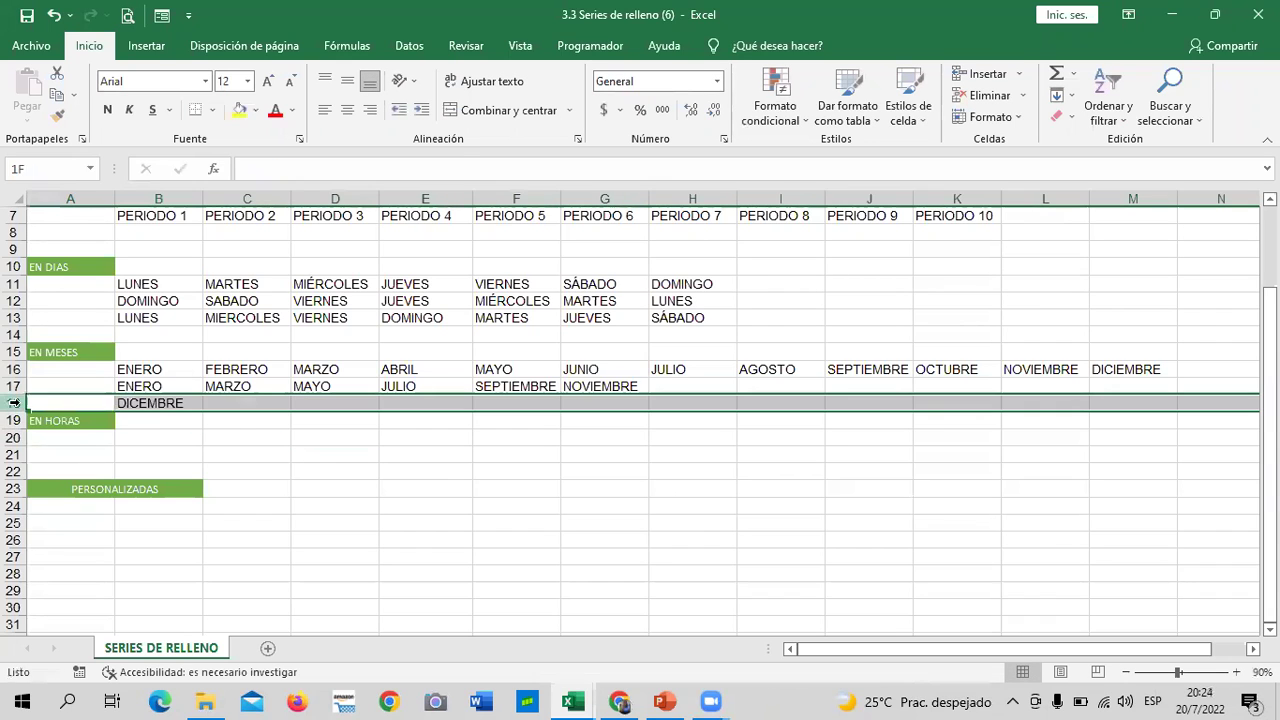
pyautogui.rightClick(14, 402)
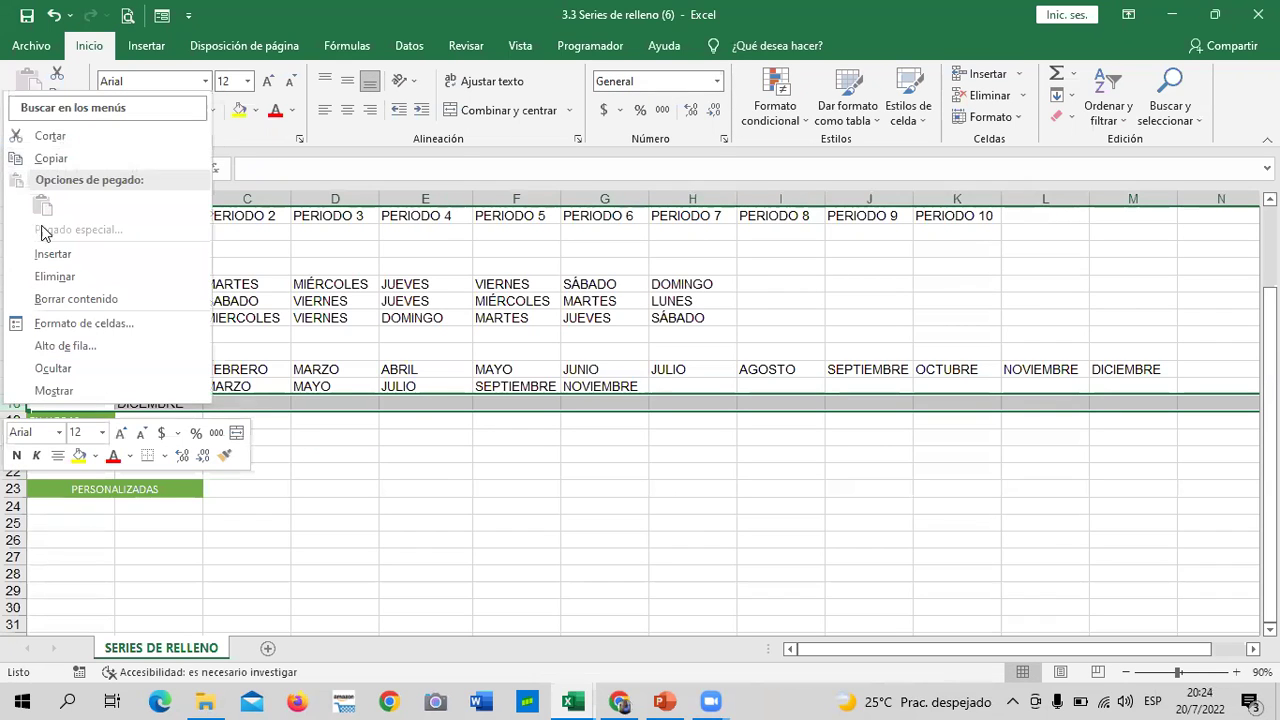
pyautogui.click(43, 255)
pyautogui.click(320, 486)
# Cut DICEMBRE from B19 and paste it back into B18.
pyautogui.click(186, 421)
pyautogui.rightClick(186, 421)
pyautogui.click(229, 270)
pyautogui.click(162, 402)
pyautogui.press('Return')
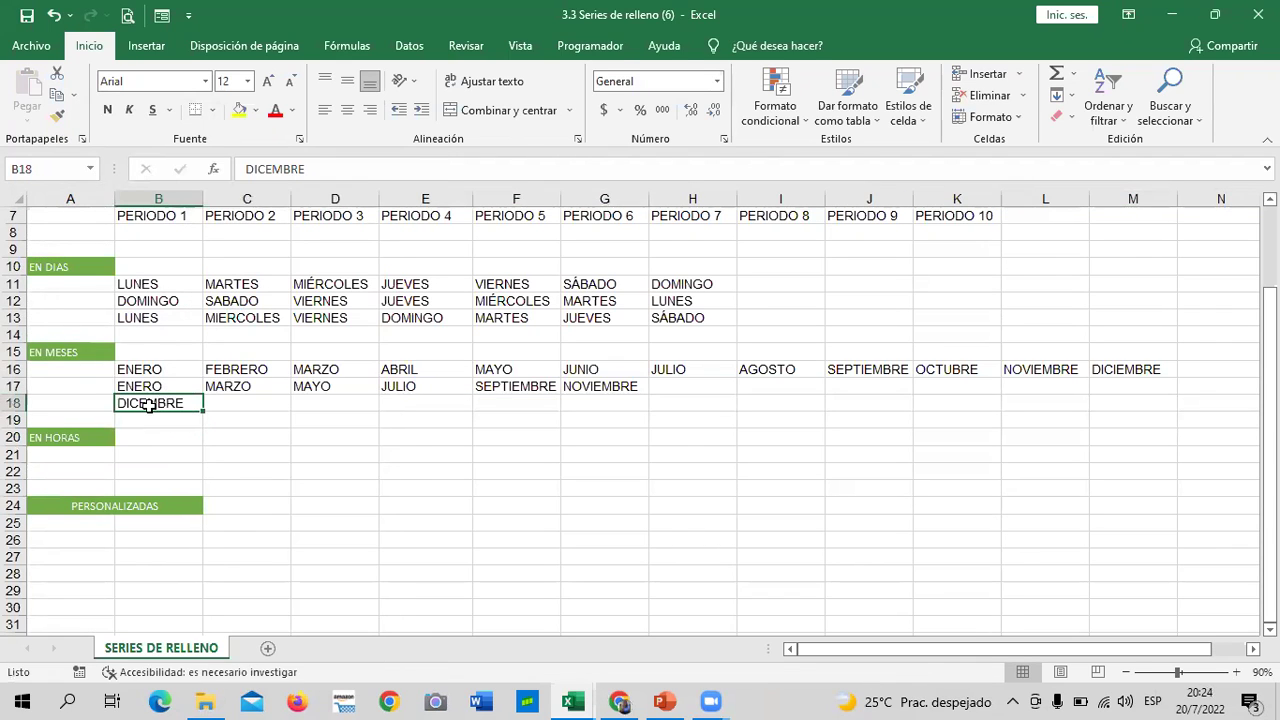
pyautogui.click(255, 470)
# Enter NOVIEMBRE in C18, correct B18 to DICIEMBRE, and extend the reverse months to M18.
pyautogui.click(231, 399)
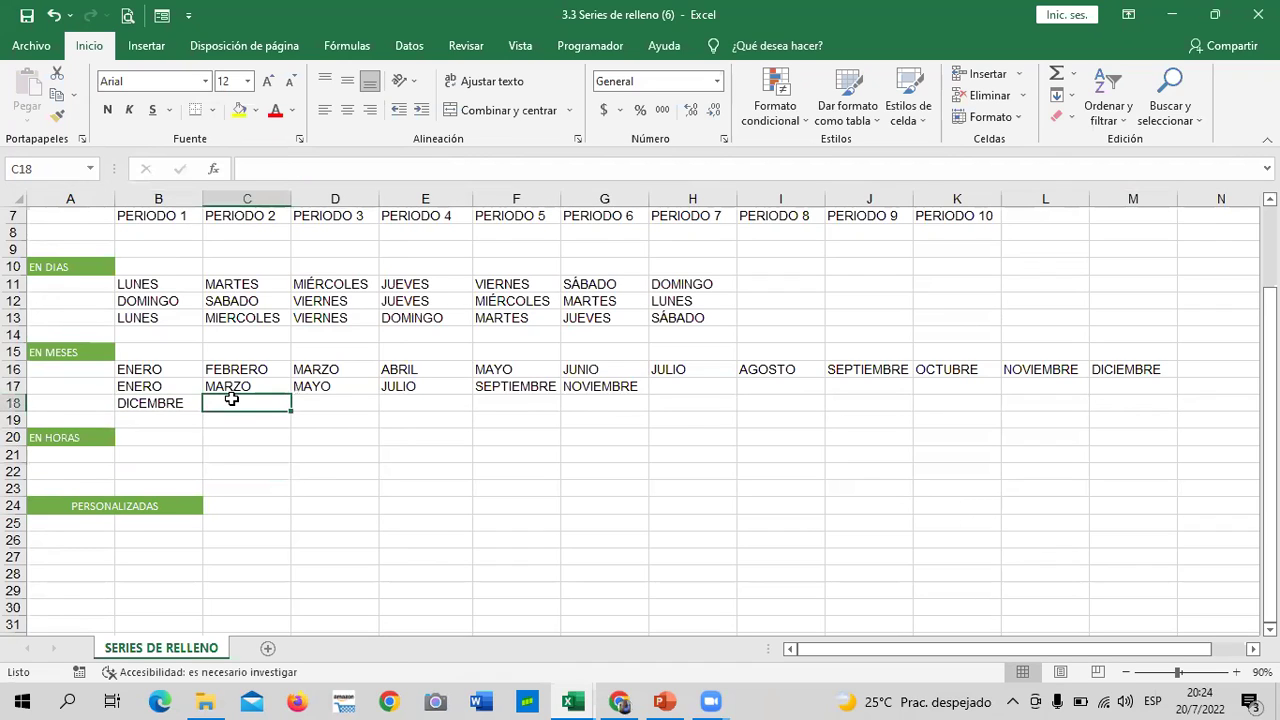
pyautogui.write('NOVIEMBRE')
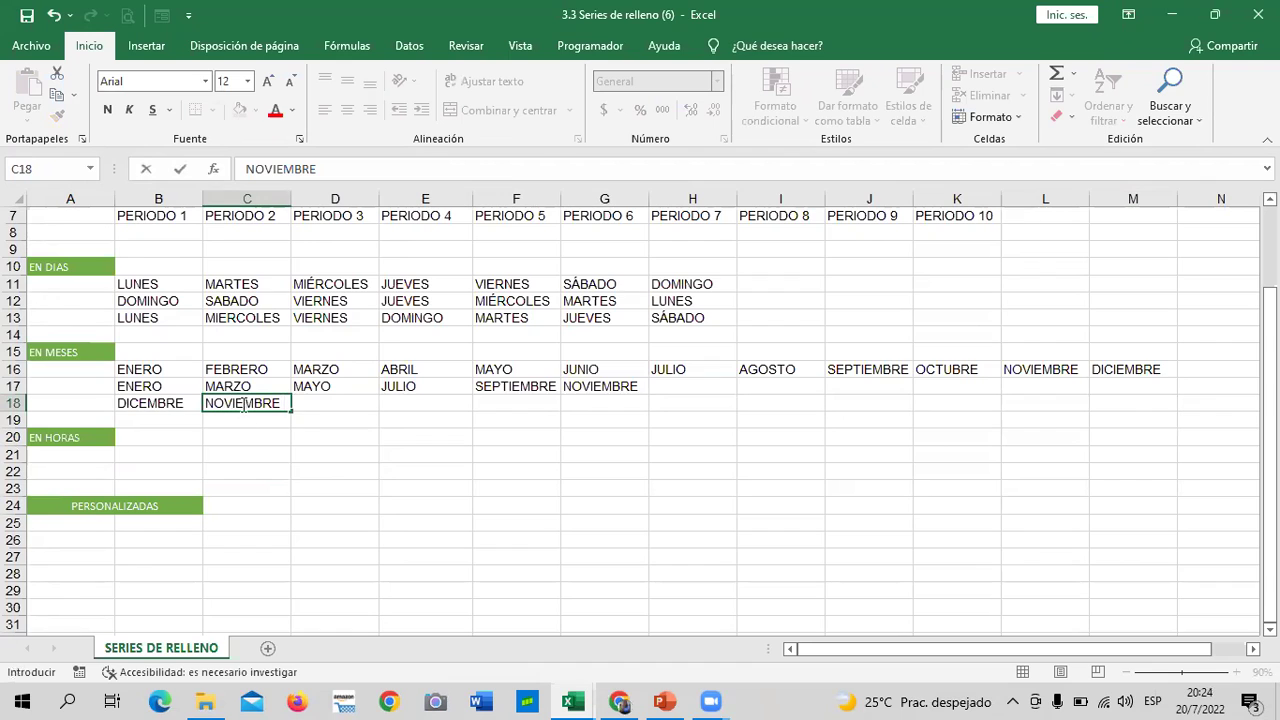
pyautogui.press('Return')
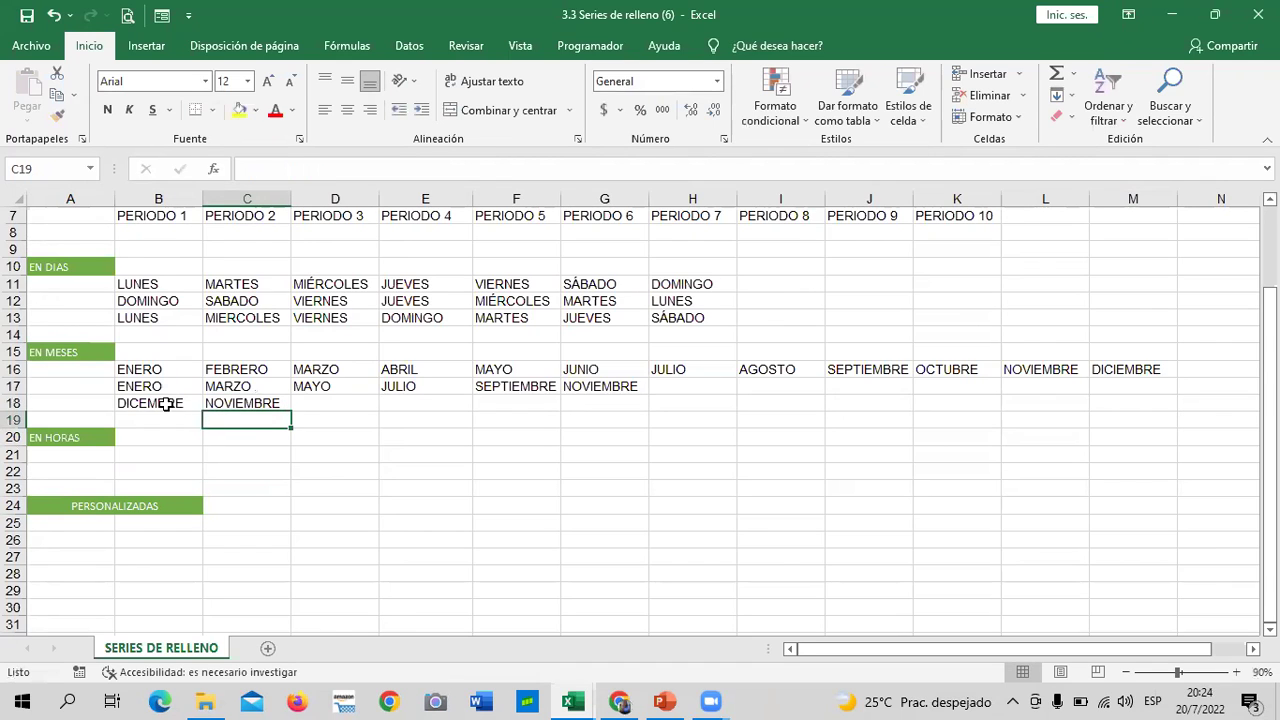
pyautogui.click(166, 404)
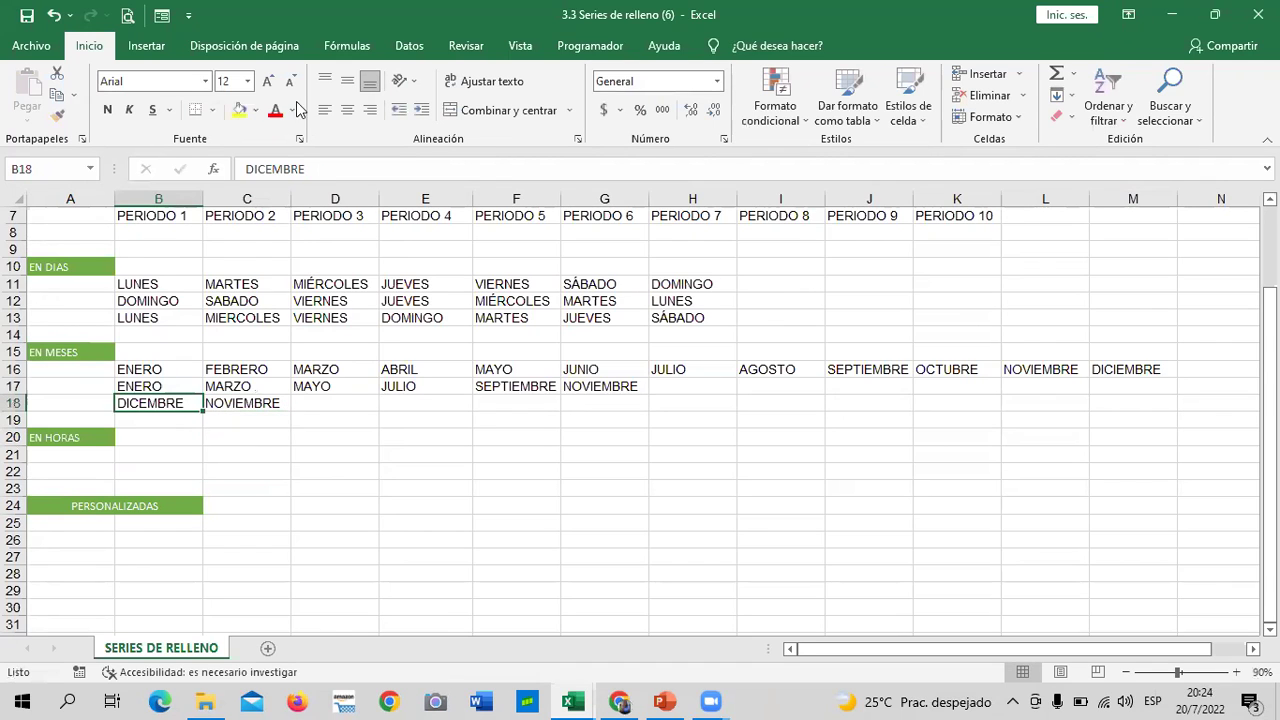
pyautogui.click(268, 172)
pyautogui.write('I')
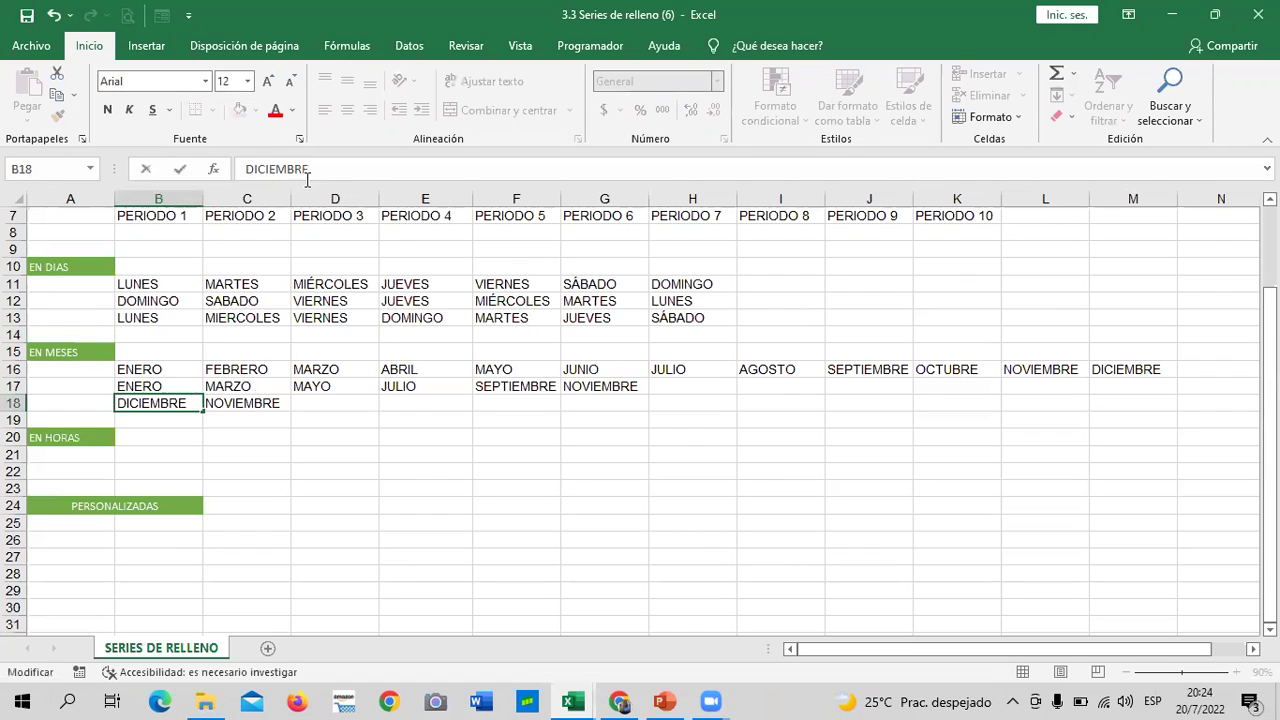
pyautogui.press('Return')
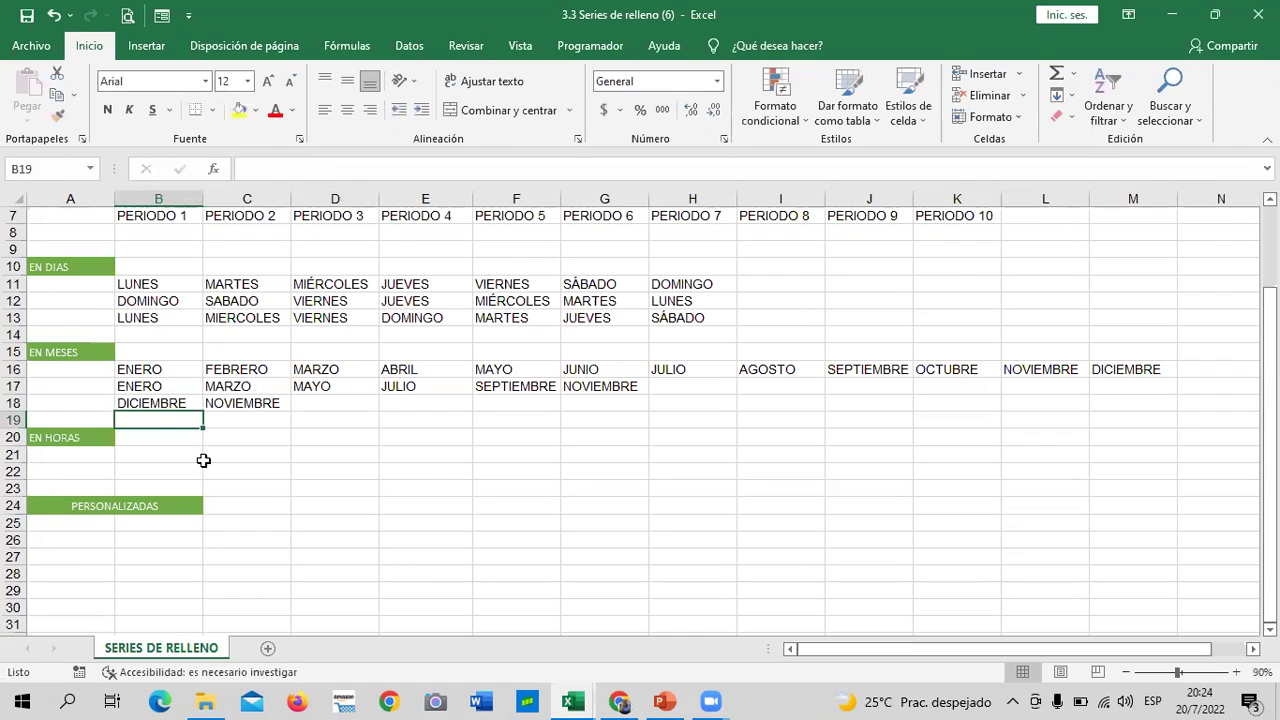
pyautogui.click(400, 488)
pyautogui.moveTo(183, 403); pyautogui.dragTo(1164, 426)
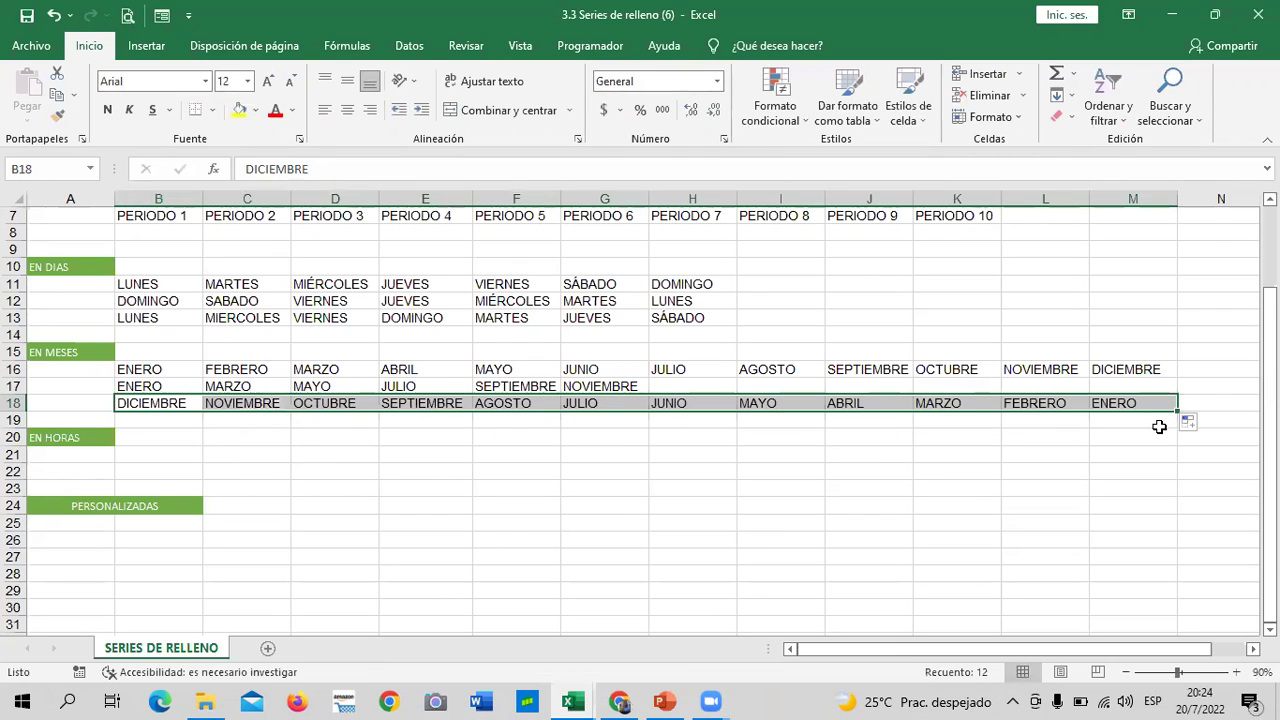
pyautogui.click(780, 505)
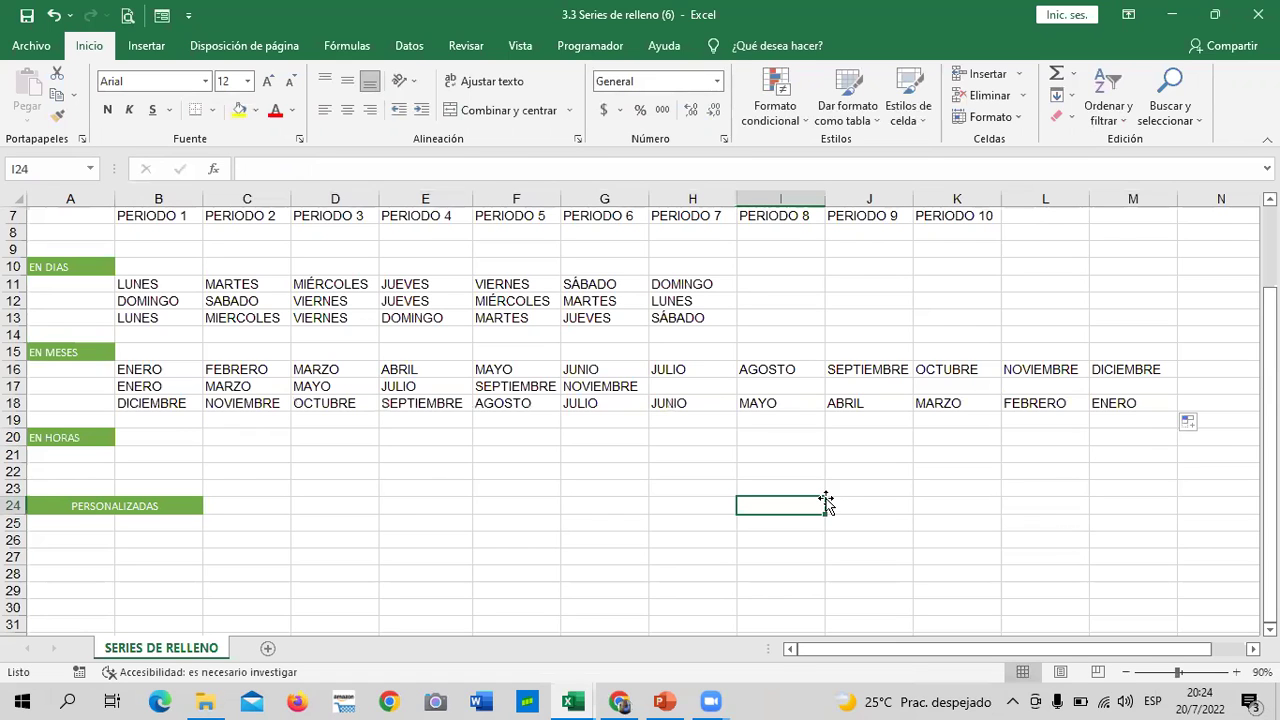
# Set the sheet zoom to 100%.
pyautogui.scroll(2, 298, 425)
pyautogui.scroll(-2, 298, 425)
pyautogui.scroll(-1, 294, 423)
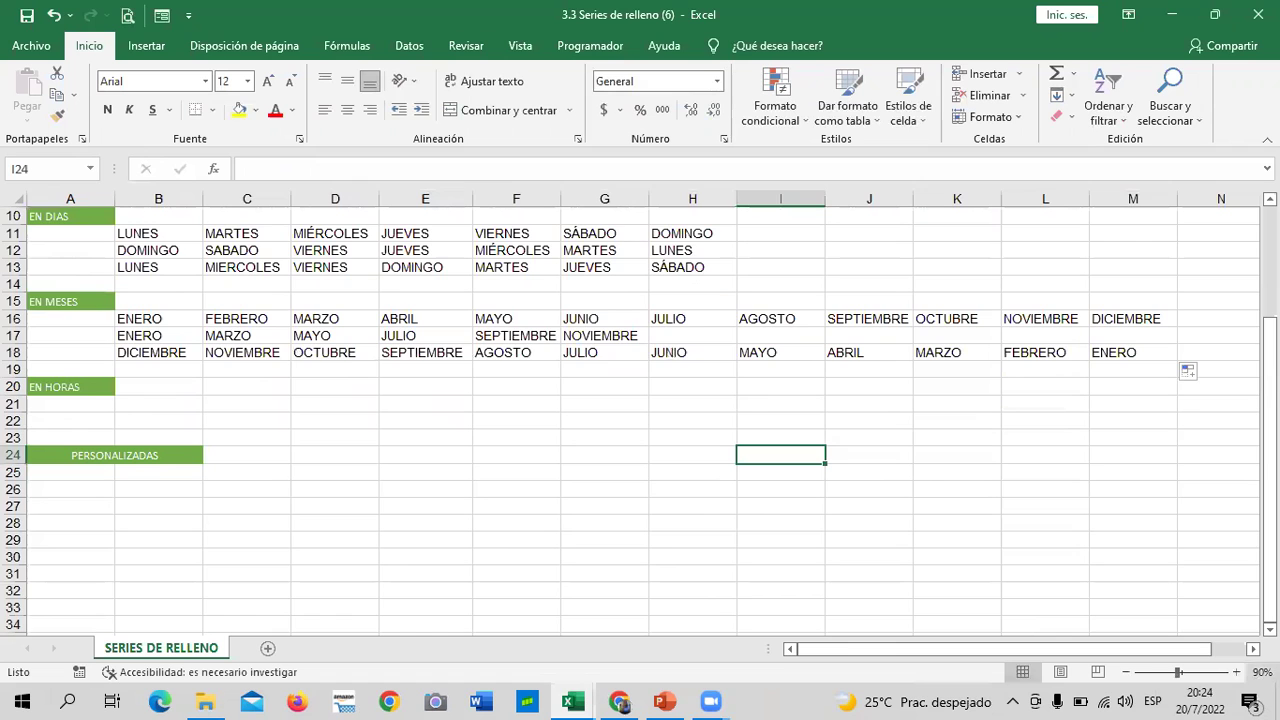
pyautogui.click(1237, 672)
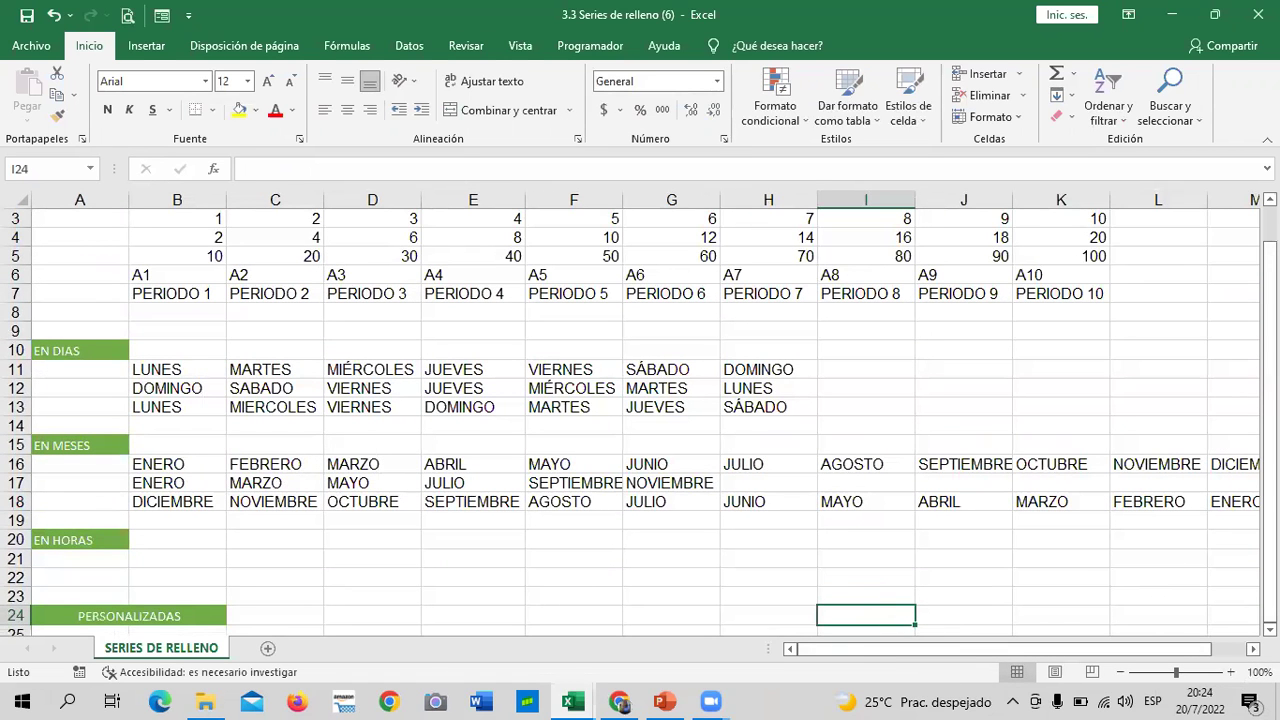
# Select cell B21 under the EN HORAS label and drag-select nearby cells.
pyautogui.scroll(-1, 640, 420)
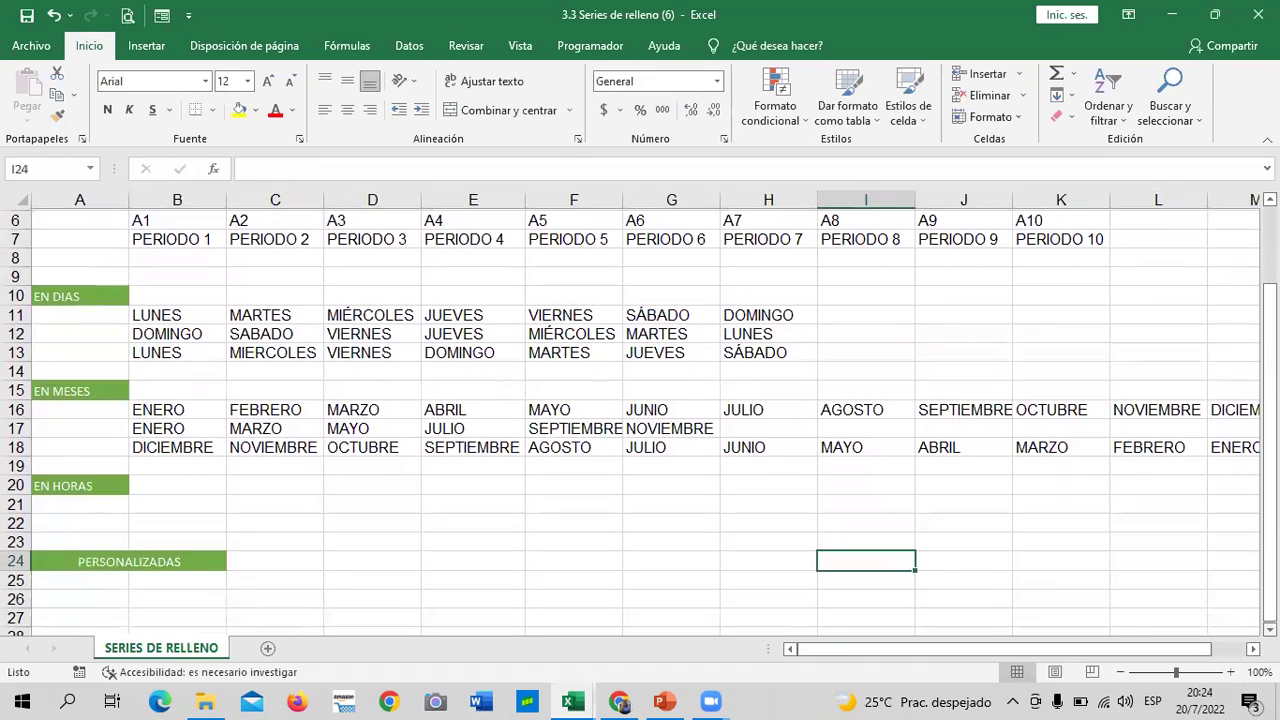
pyautogui.click(429, 560)
pyautogui.click(194, 496)
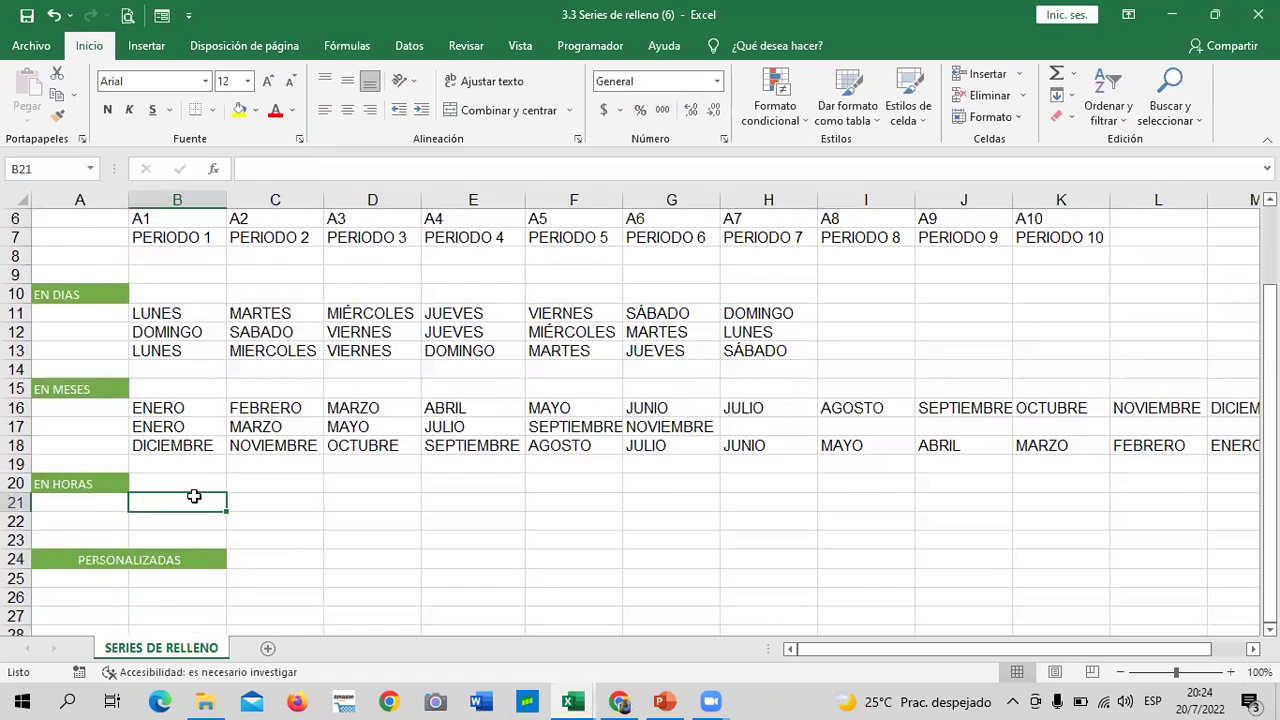
pyautogui.scroll(2, 194, 496)
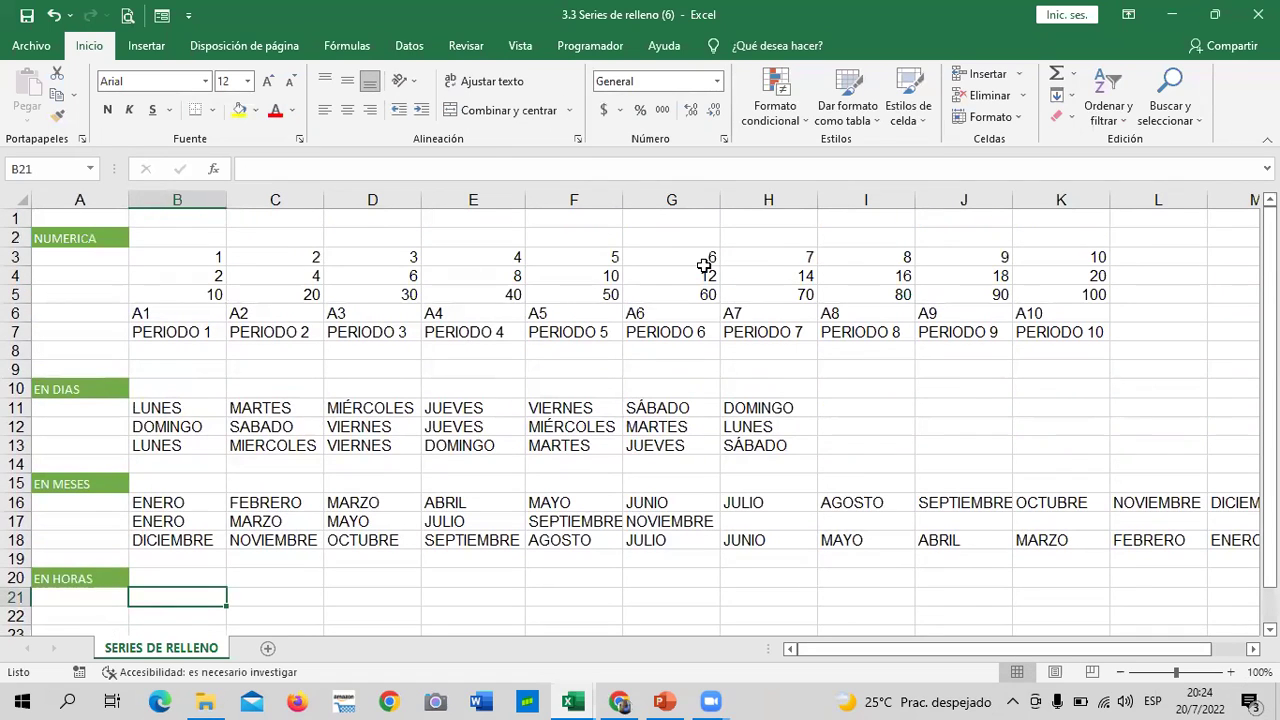
pyautogui.scroll(-2, 704, 263)
pyautogui.scroll(-1, 704, 263)
pyautogui.click(417, 468)
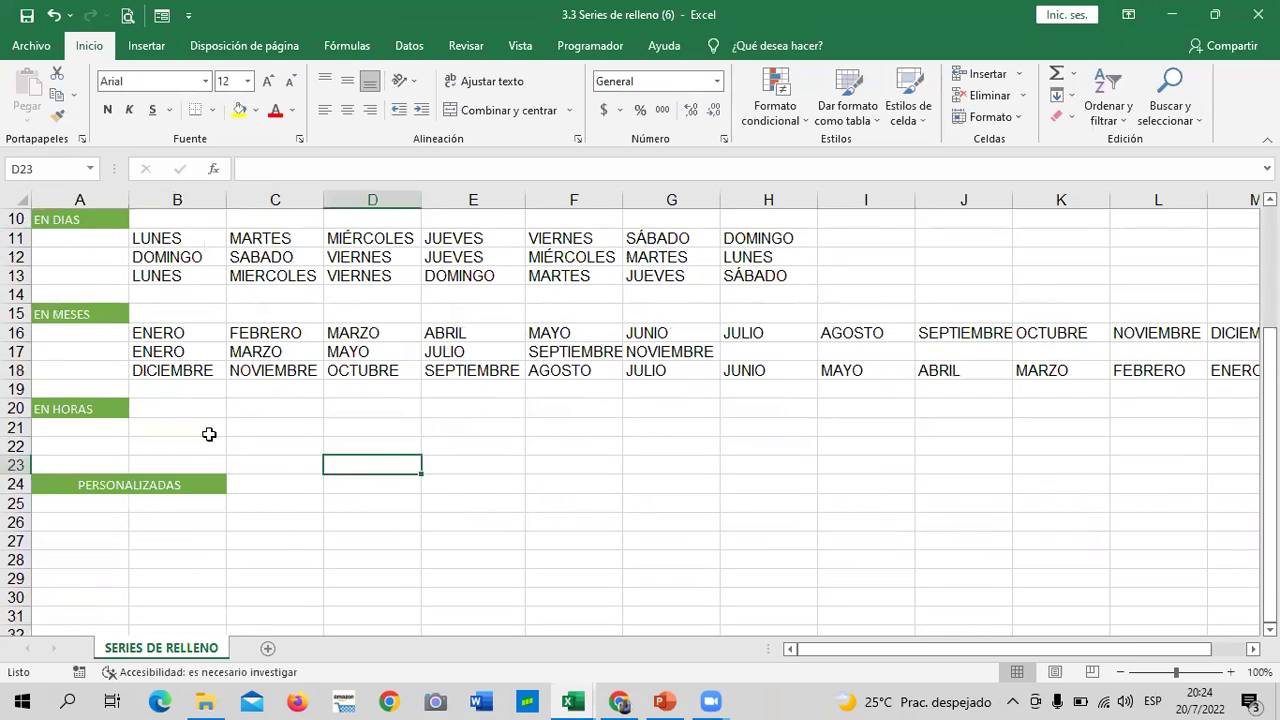
pyautogui.moveTo(209, 434); pyautogui.dragTo(331, 417)
pyautogui.click(449, 449)
# Enter 8:00 in B21 and fill an hourly series across row 21 up to 18:00 in L21.
pyautogui.click(186, 427)
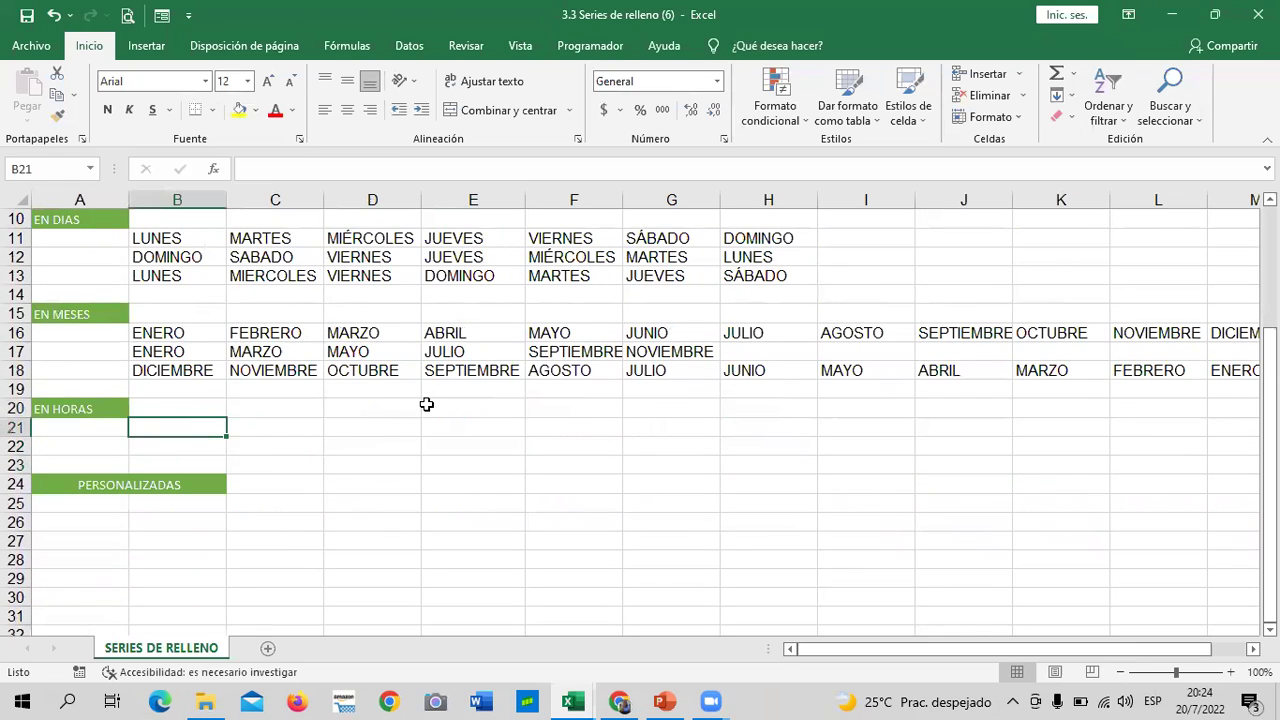
pyautogui.write('8:')
pyautogui.write('00')
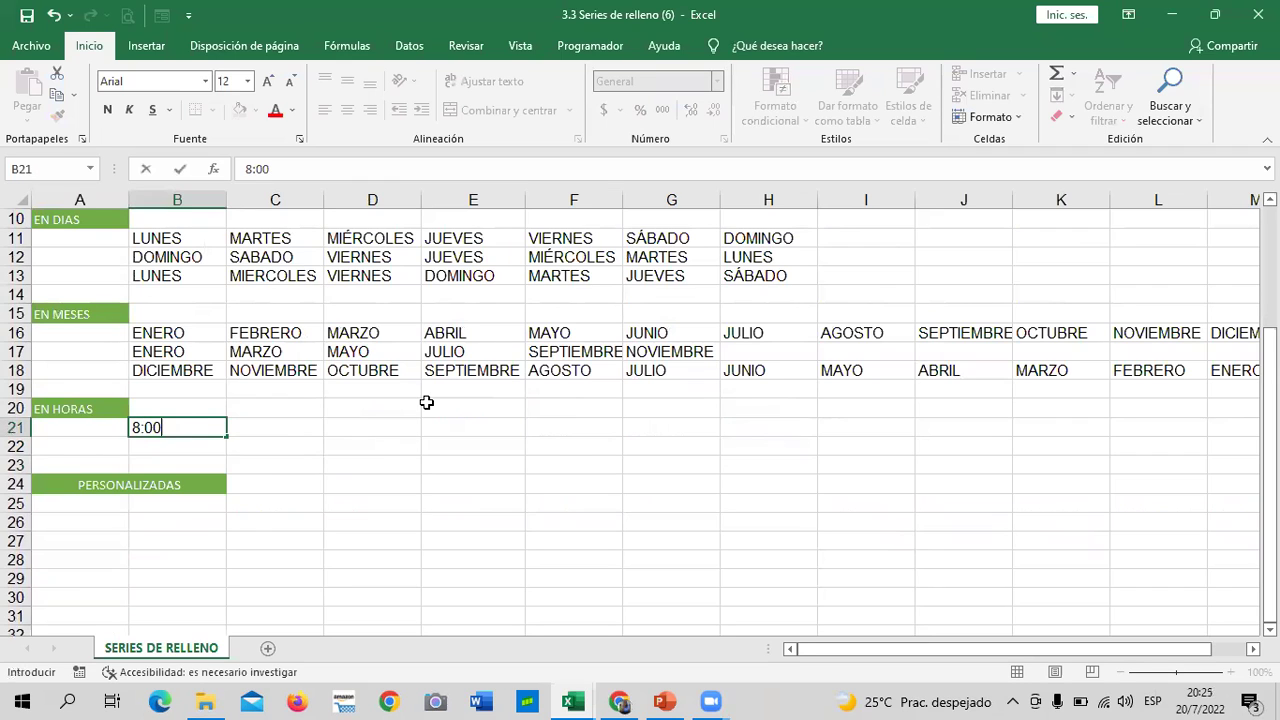
pyautogui.press('Tab')
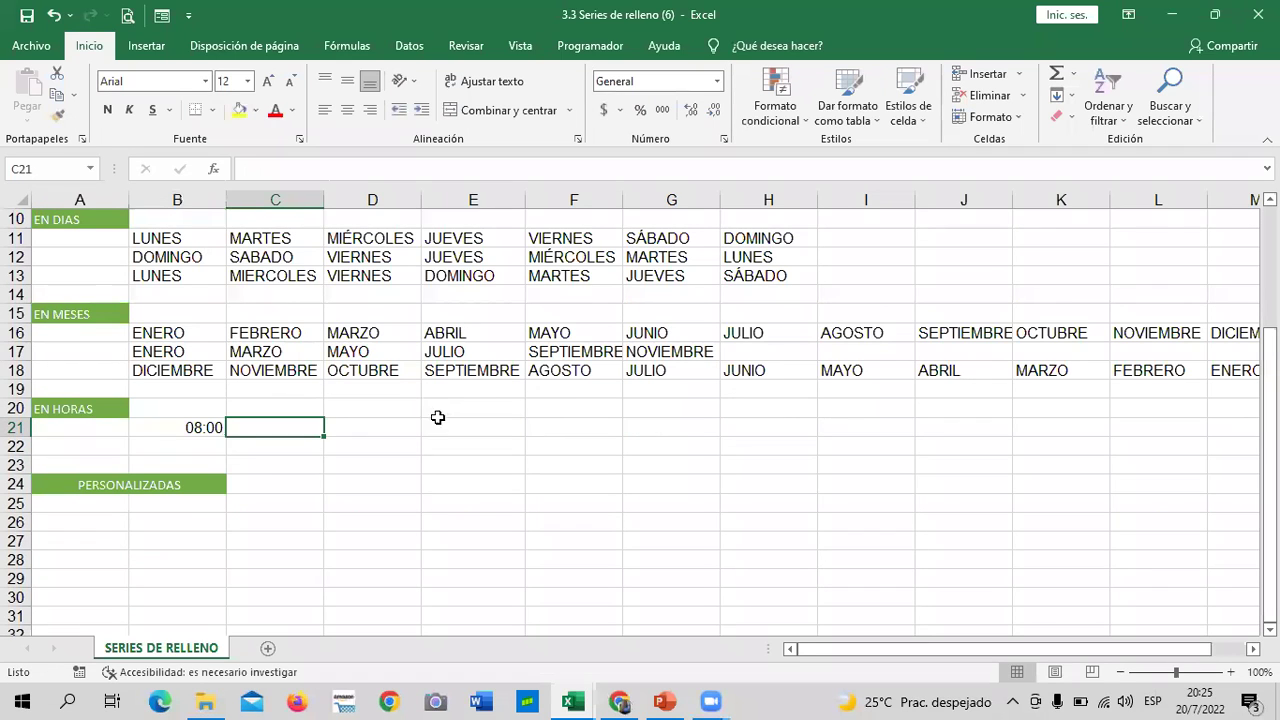
pyautogui.click(204, 427)
pyautogui.moveTo(227, 436); pyautogui.dragTo(1216, 452)
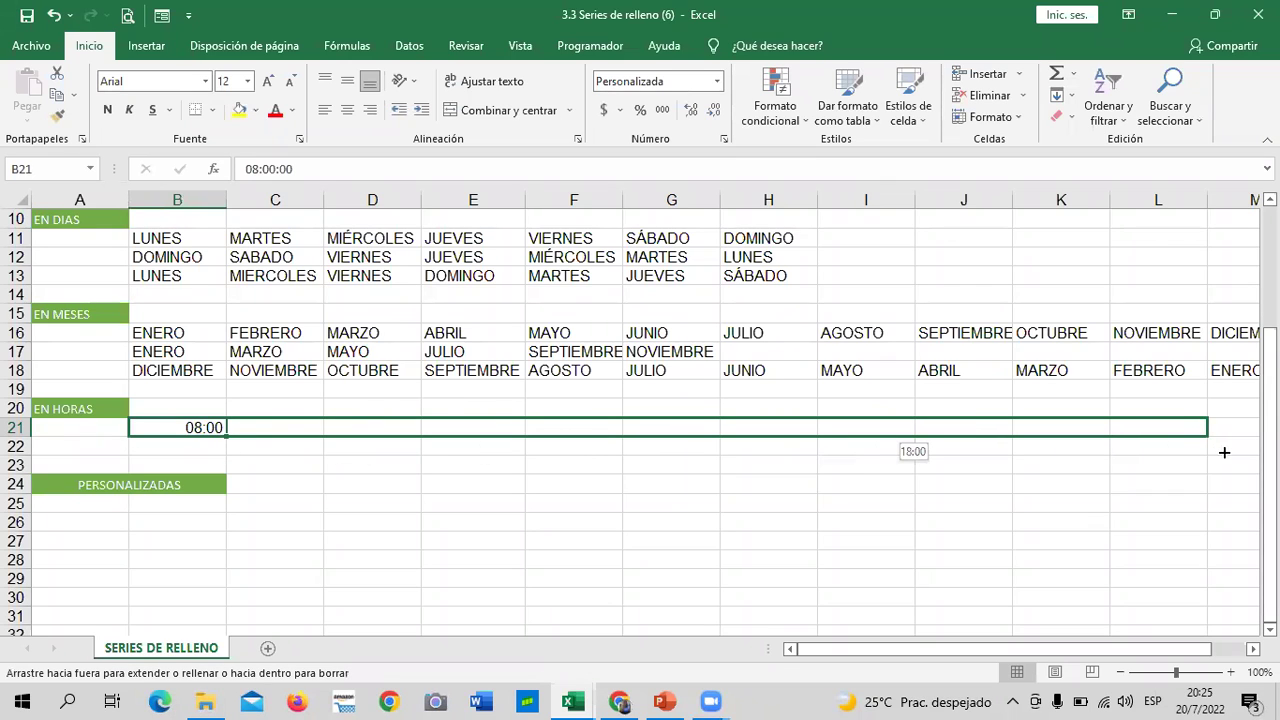
pyautogui.moveTo(1216, 447); pyautogui.dragTo(1181, 439)
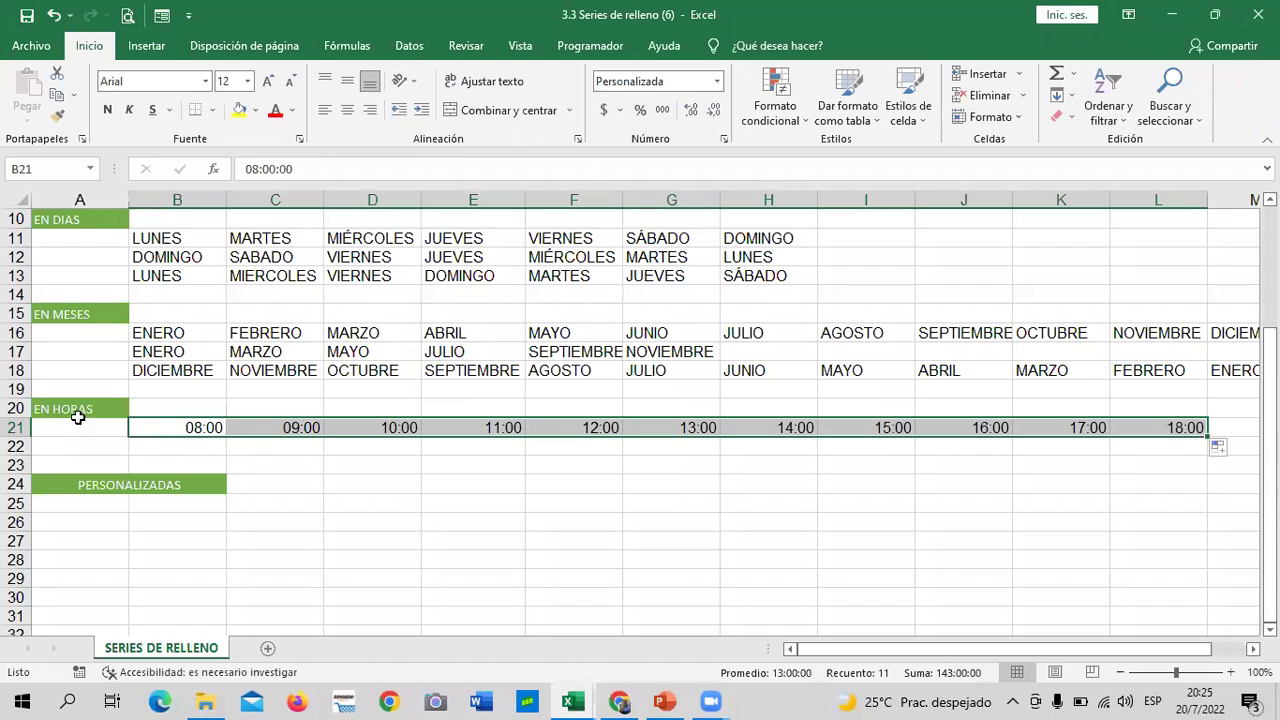
pyautogui.click(200, 426)
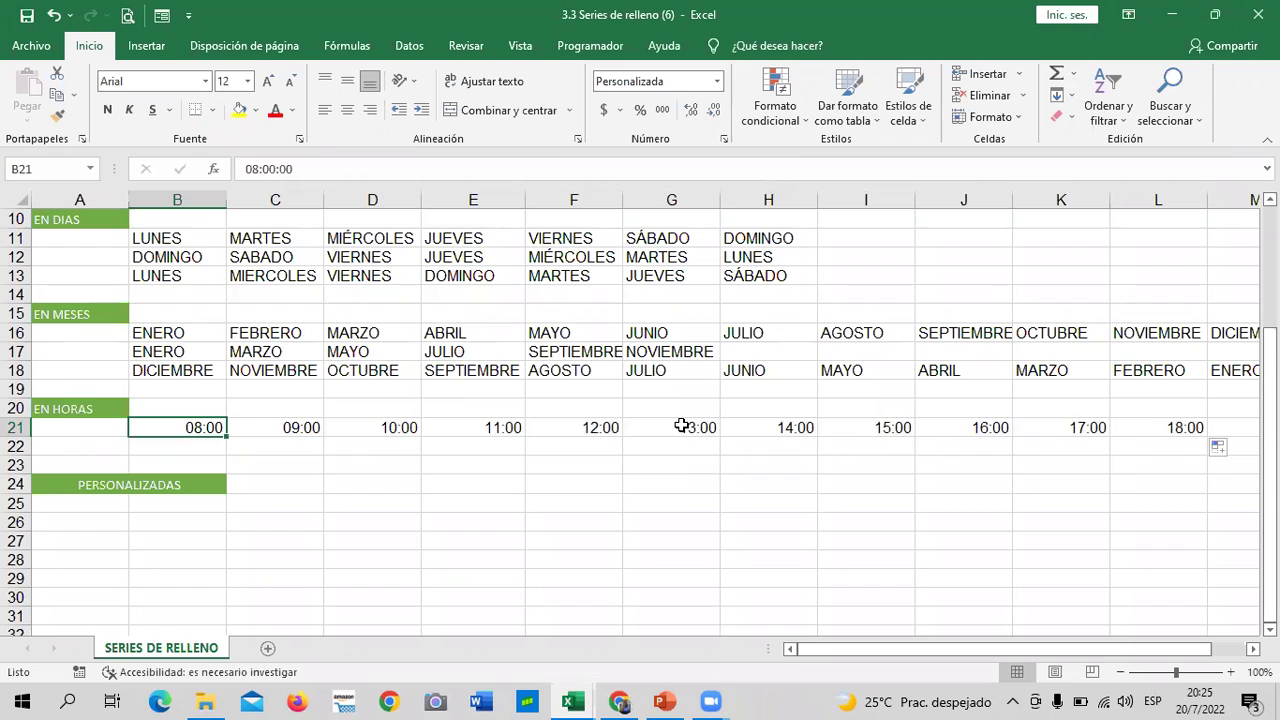
pyautogui.click(657, 426)
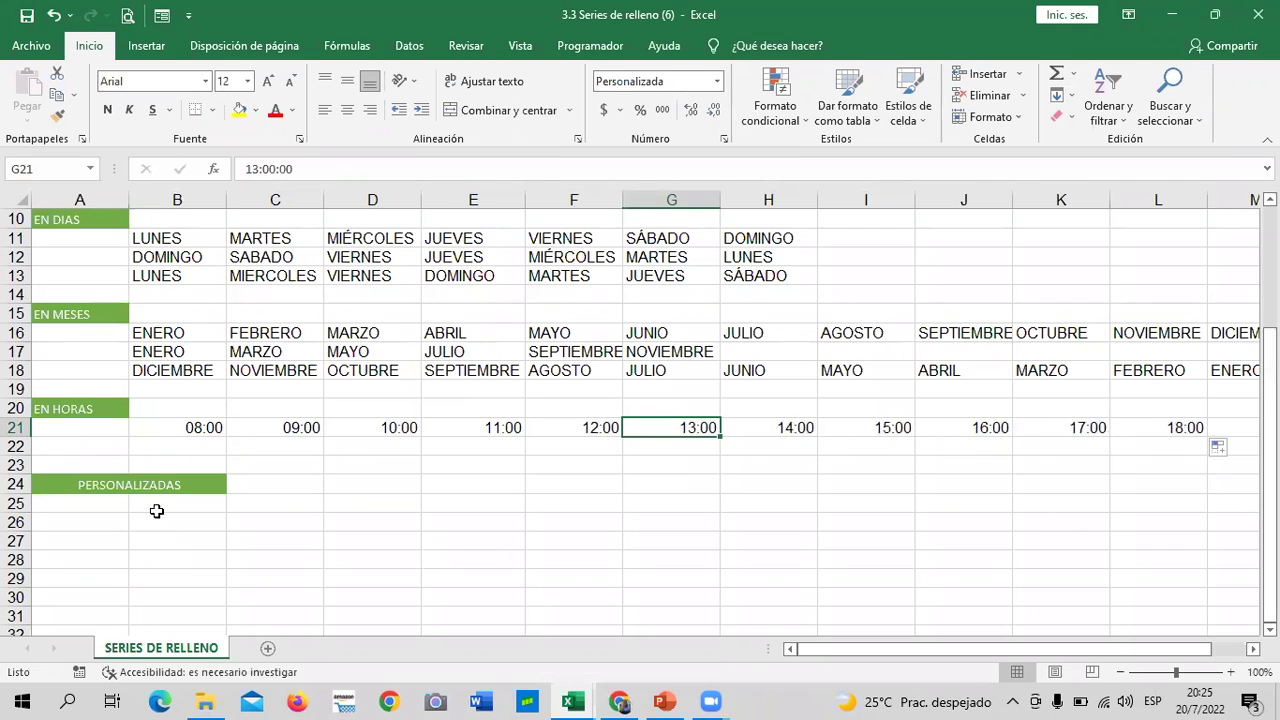
# Enter the starting times 8:00 in B22 and 8:10 in C22.
pyautogui.click(170, 434)
pyautogui.click(179, 445)
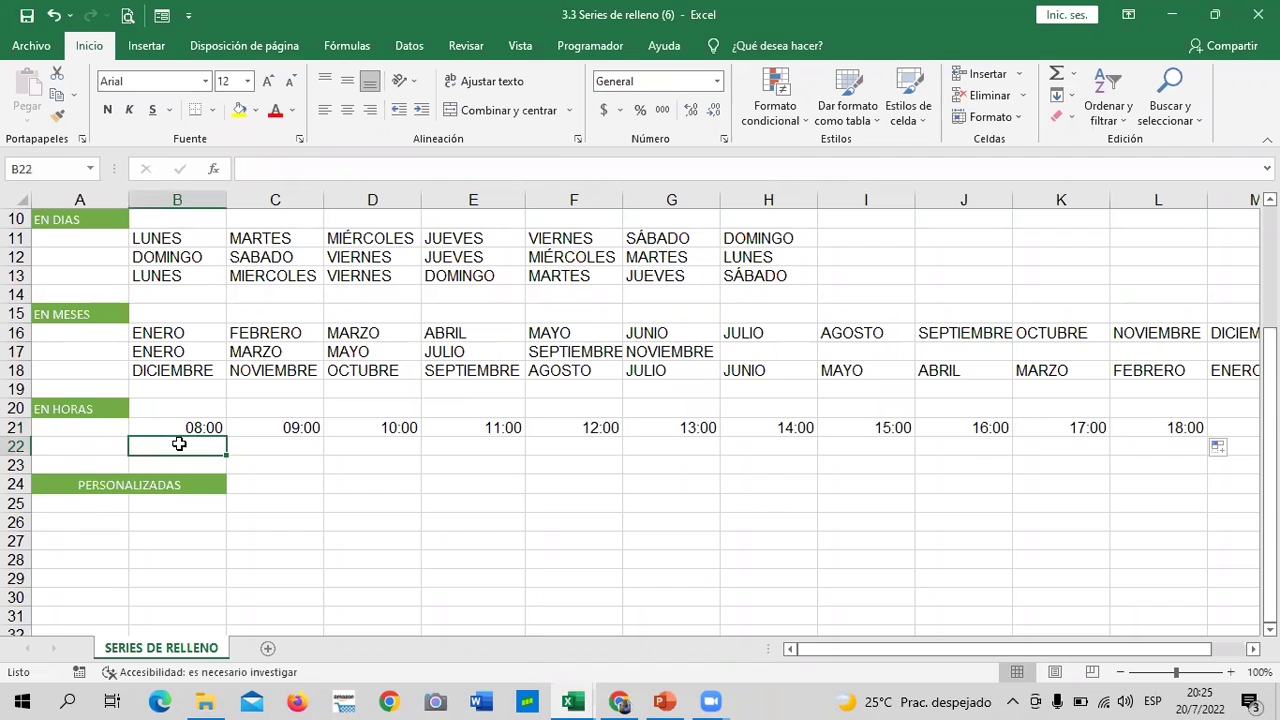
pyautogui.write('8:05')
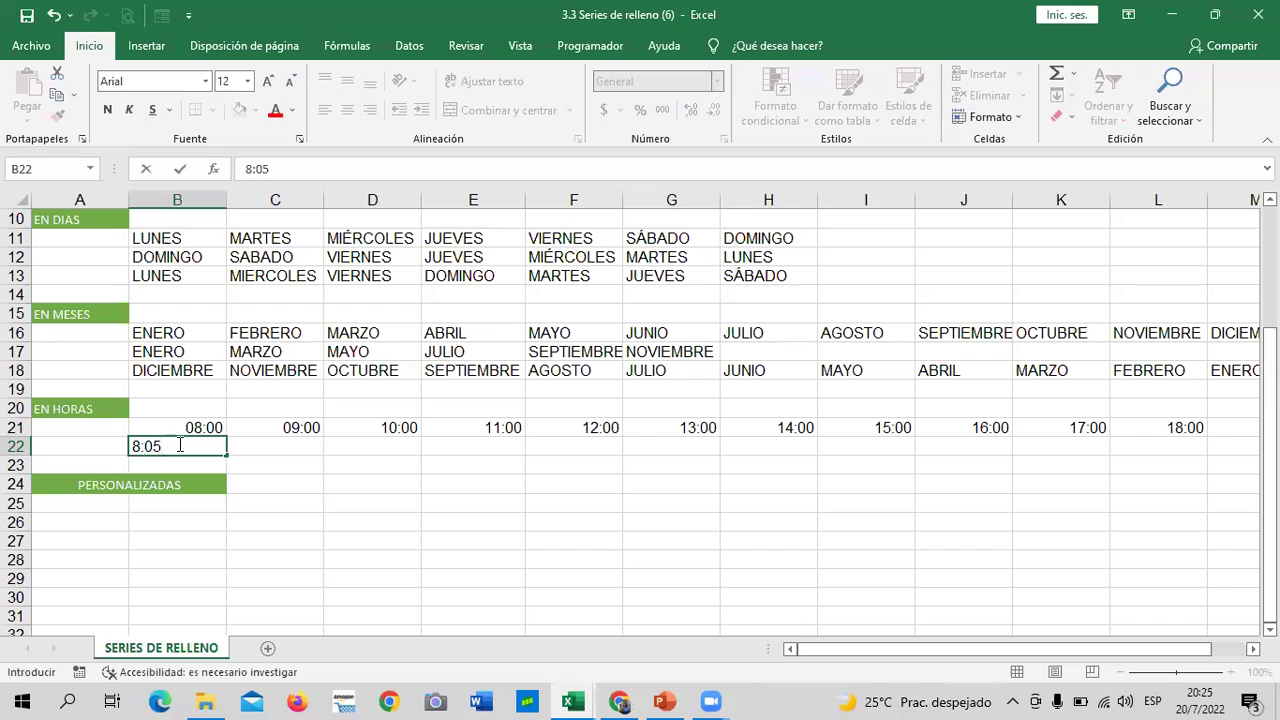
pyautogui.press('Tab')
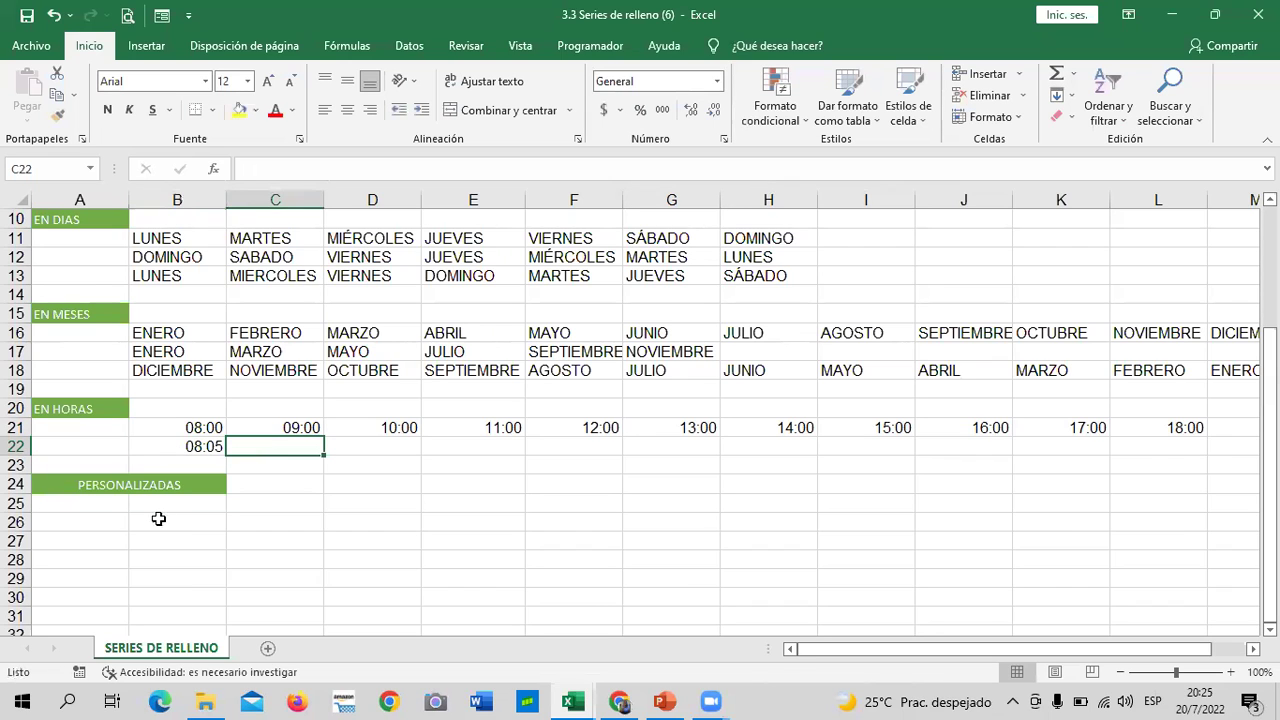
pyautogui.click(187, 446)
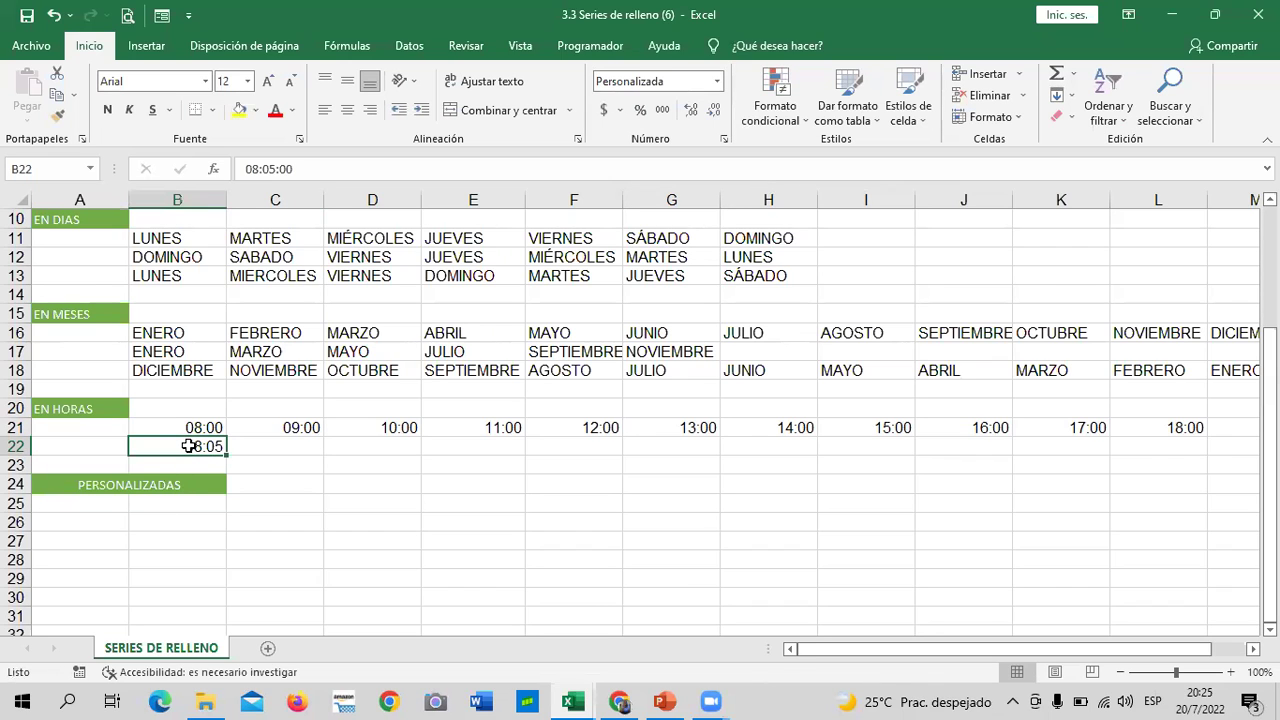
pyautogui.write('8:00')
pyautogui.press('Tab')
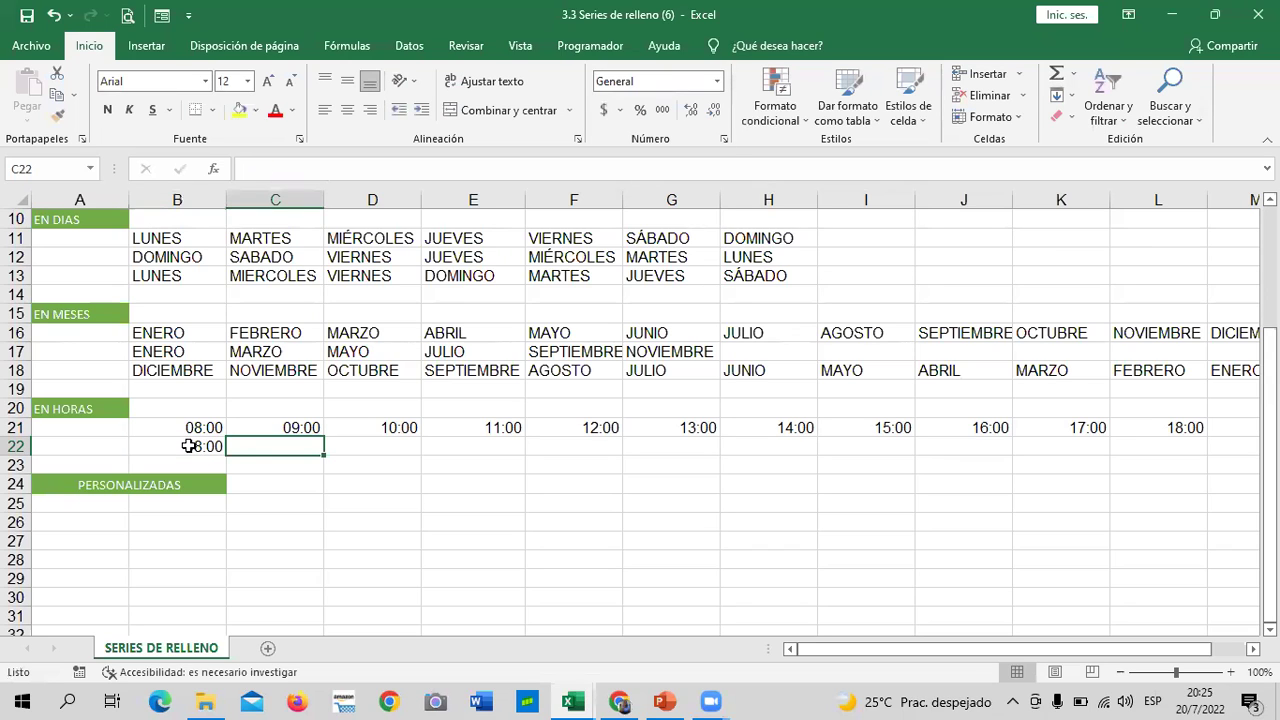
pyautogui.write('8:10')
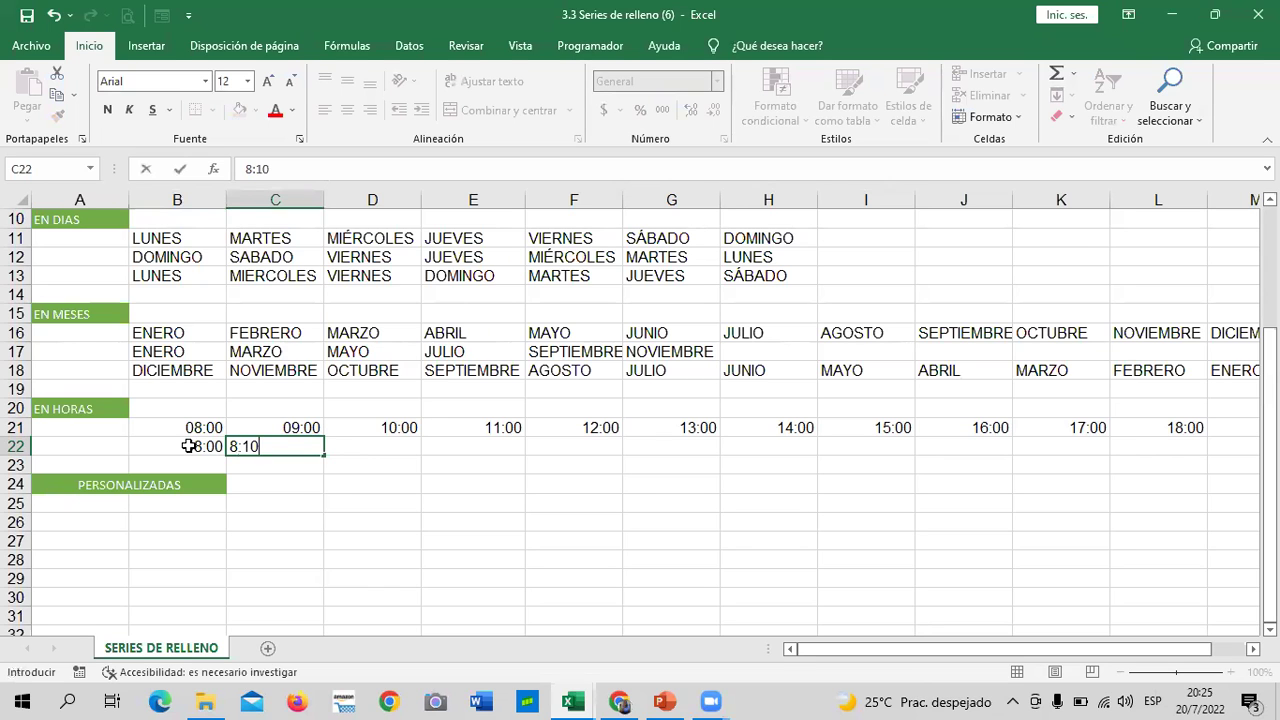
pyautogui.press('Return')
# Extend the ten-minute series across row 22 to 09:40 in L22.
pyautogui.scroll(1, 323, 354)
pyautogui.scroll(-1, 357, 479)
pyautogui.moveTo(203, 446); pyautogui.dragTo(1205, 452)
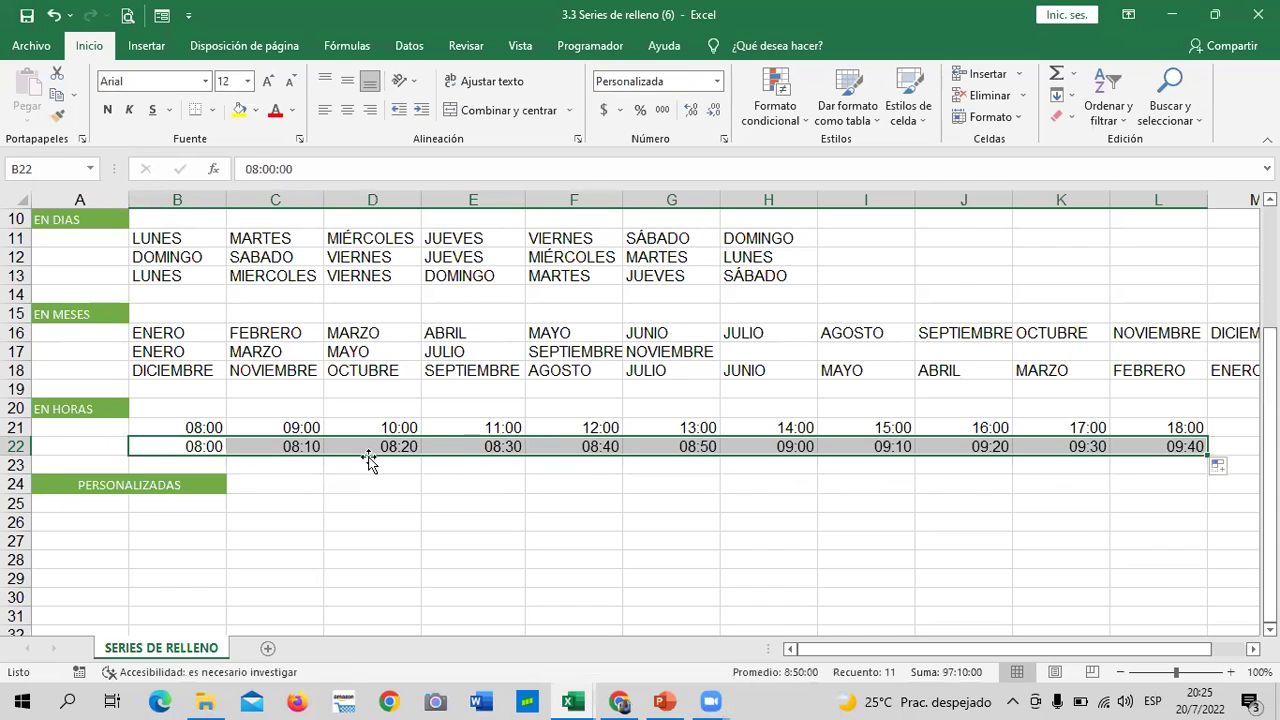
pyautogui.click(398, 489)
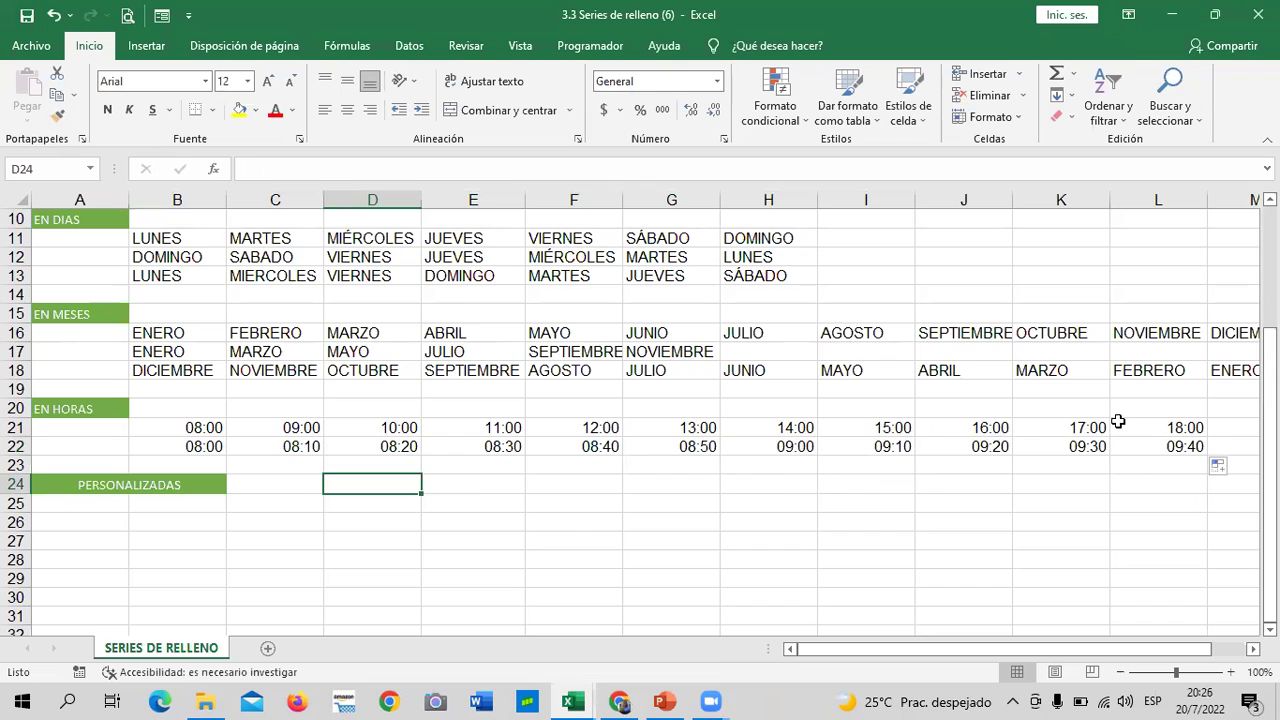
# Increase the PERSONALIZADAS heading in A24 to a 14-point font.
pyautogui.click(481, 552)
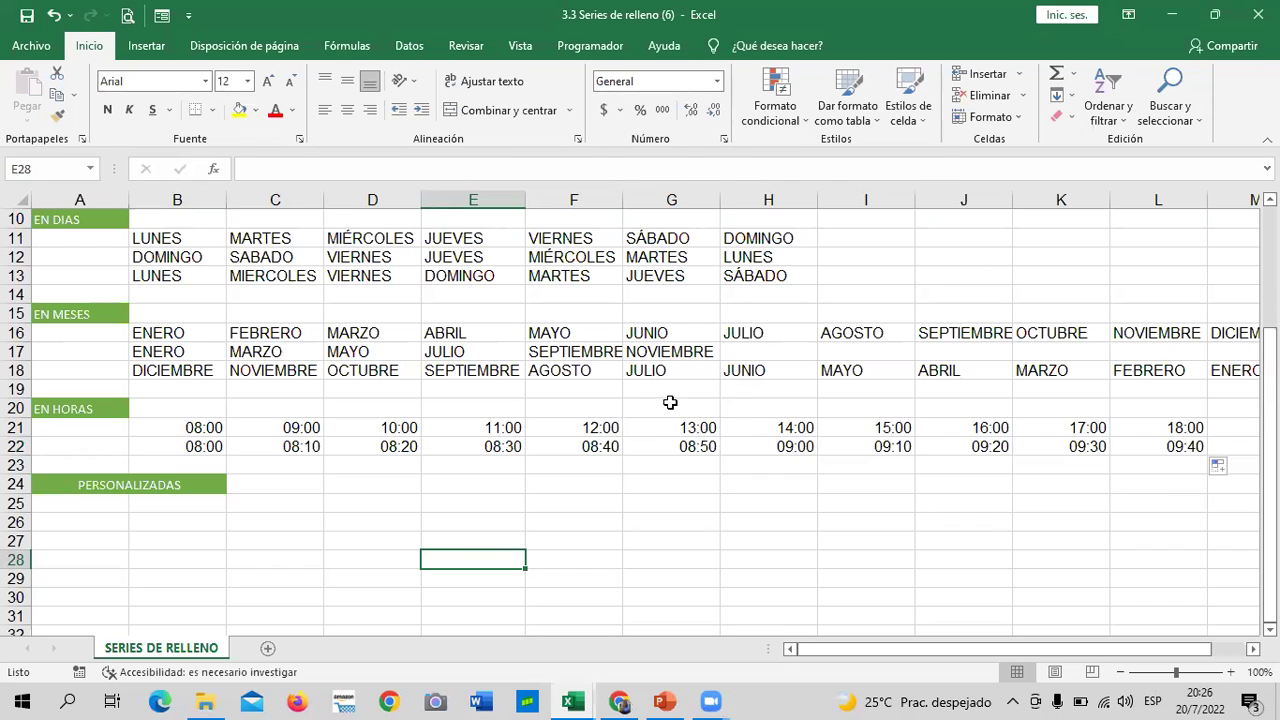
pyautogui.scroll(2, 670, 402)
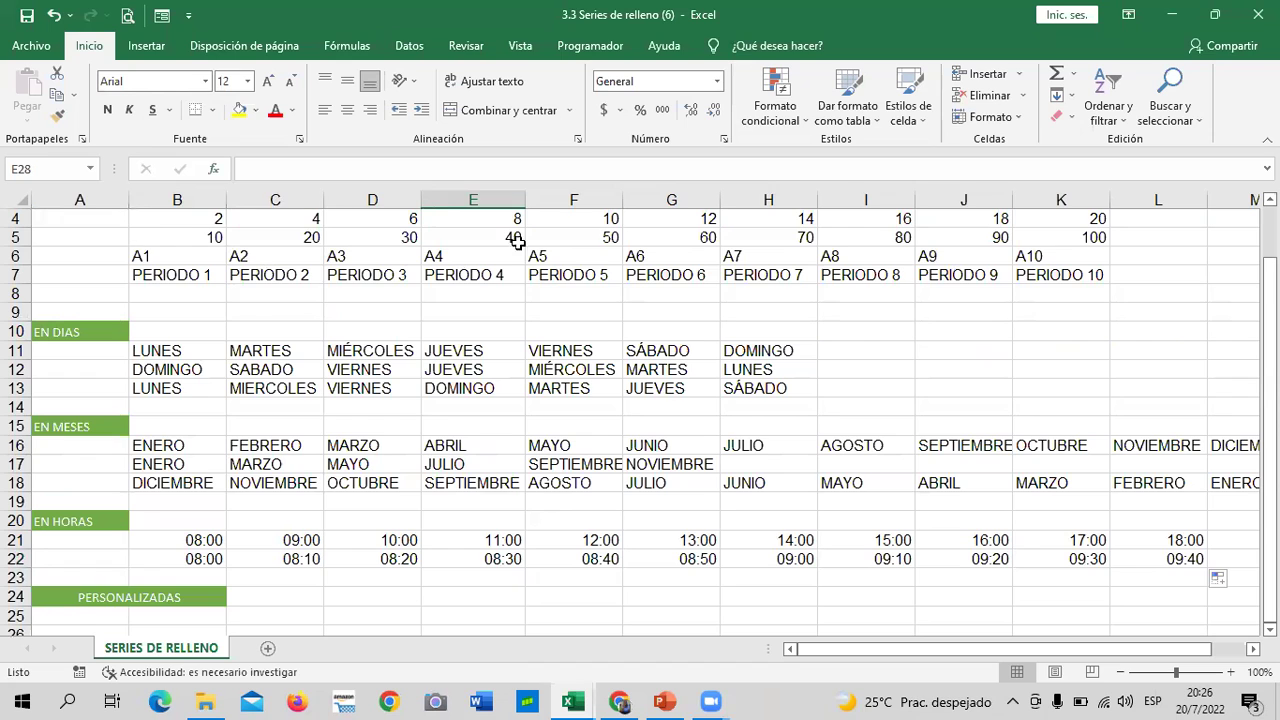
pyautogui.scroll(-2, 426, 394)
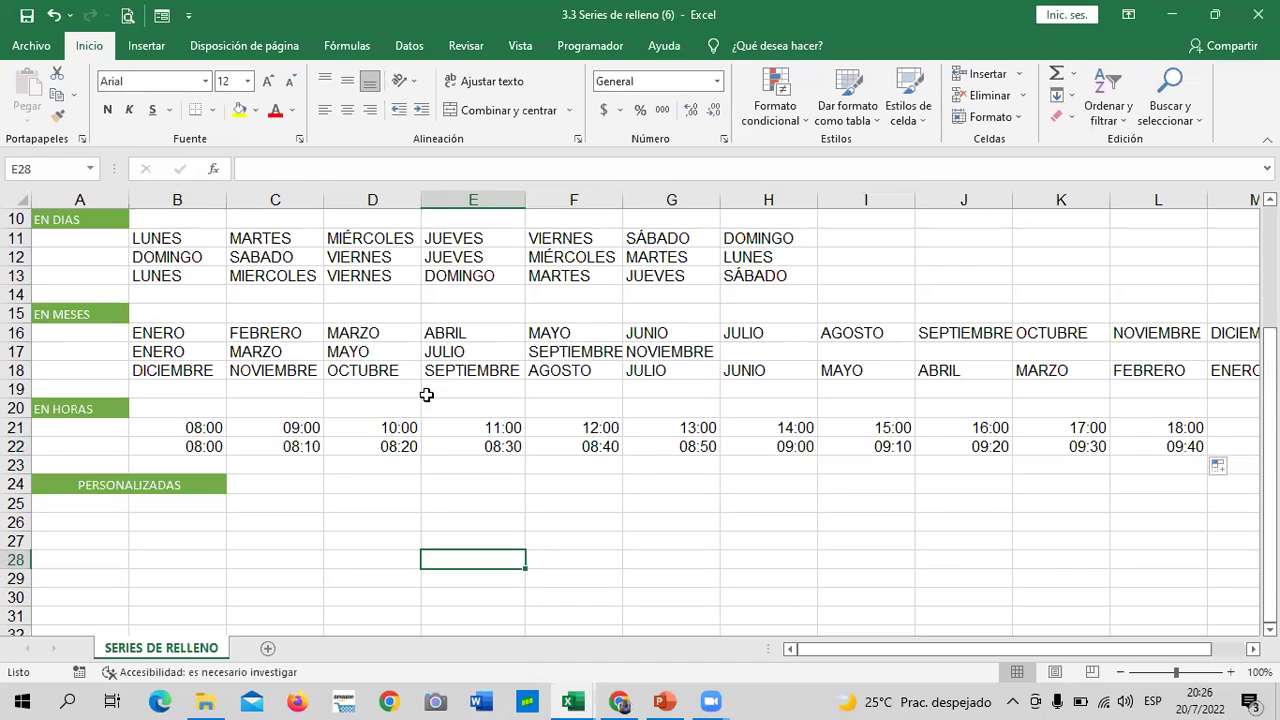
pyautogui.click(110, 485)
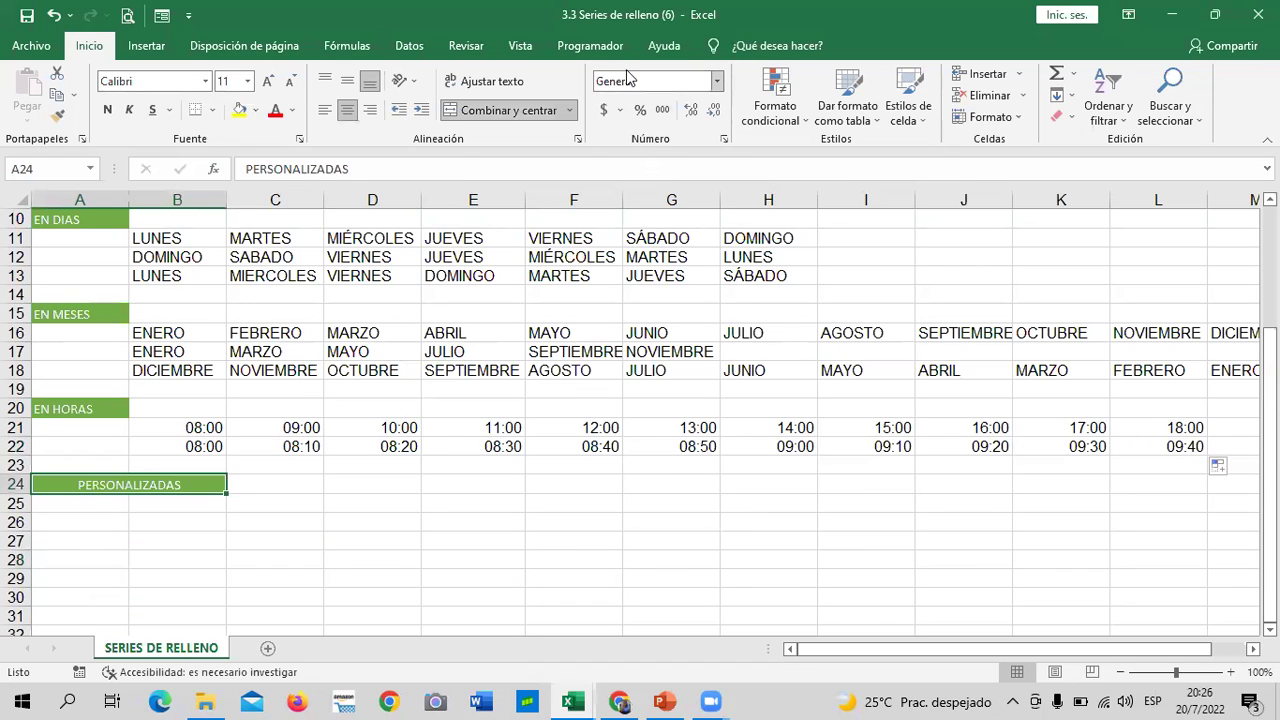
pyautogui.click(268, 82)
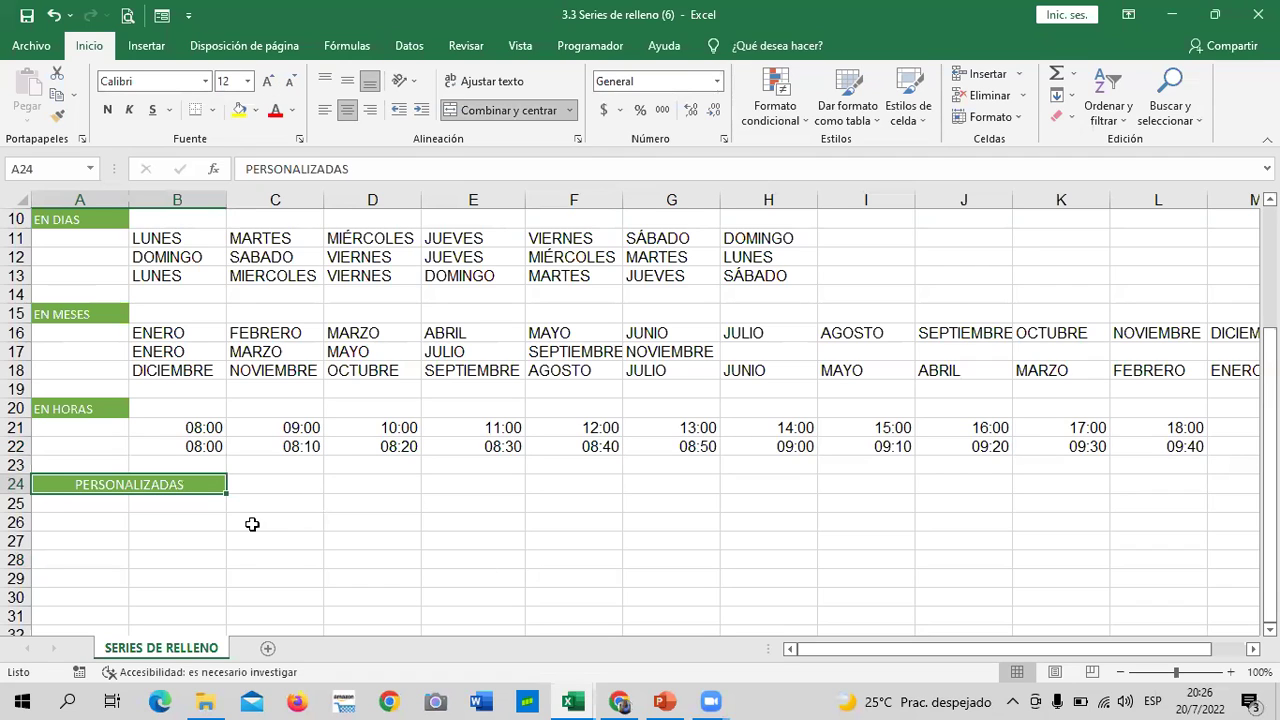
pyautogui.click(287, 538)
pyautogui.click(268, 82)
pyautogui.click(177, 488)
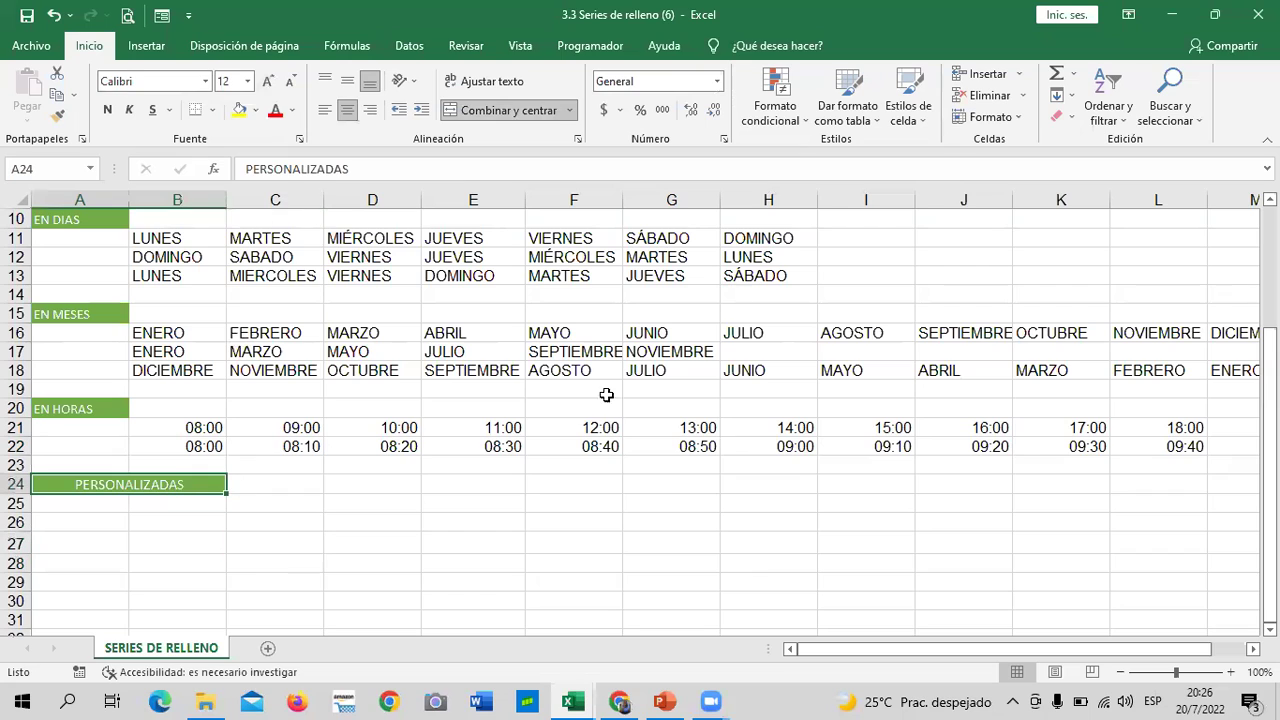
pyautogui.click(270, 84)
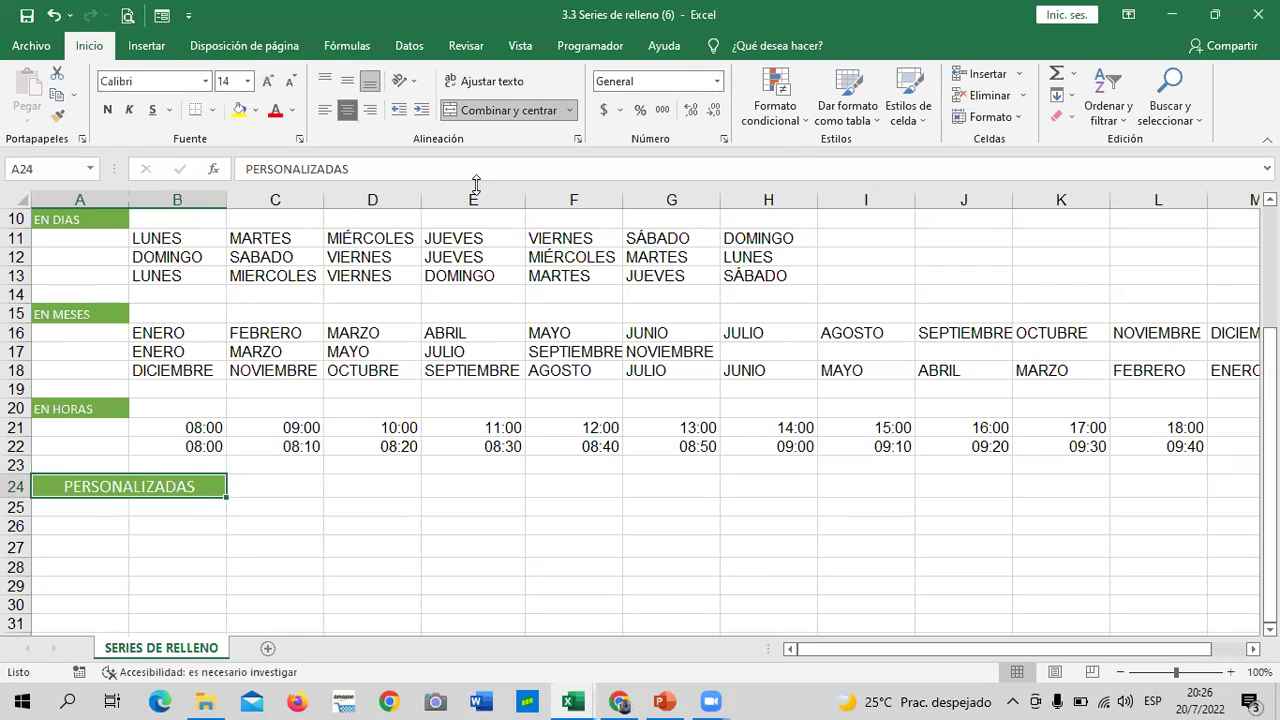
pyautogui.click(484, 464)
pyautogui.scroll(1, 526, 560)
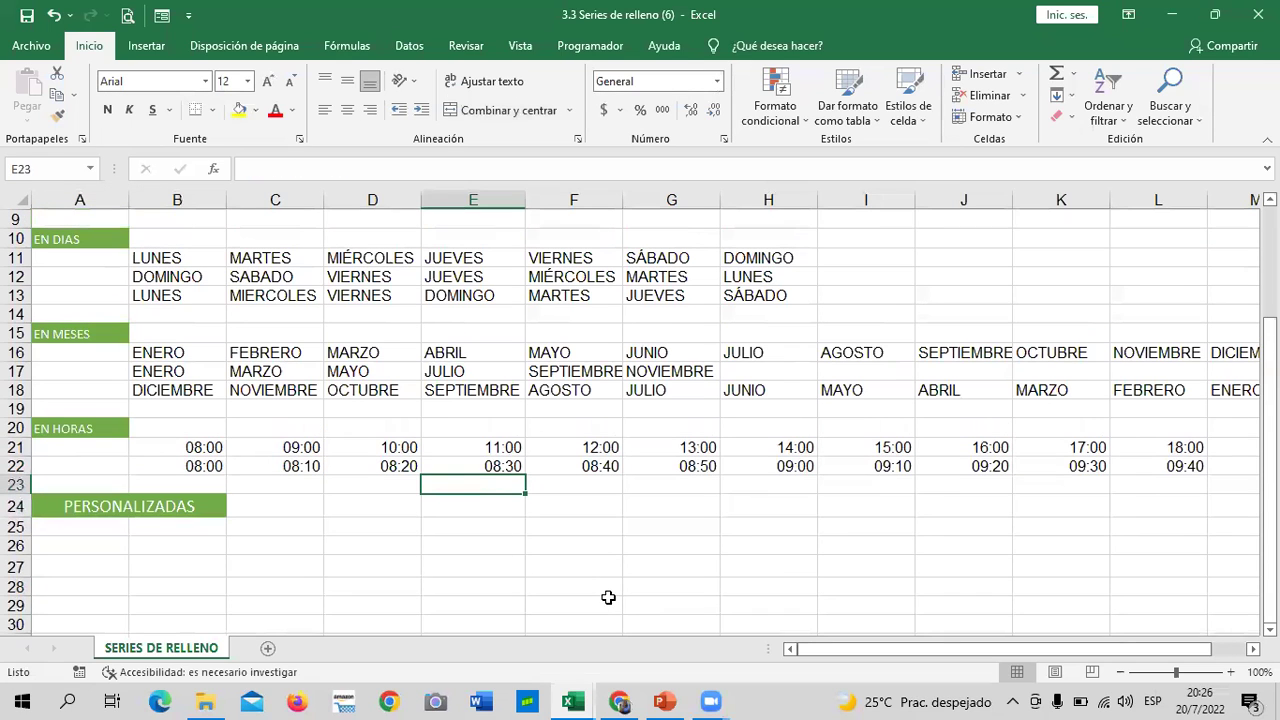
pyautogui.scroll(-4, 554, 528)
pyautogui.click(540, 526)
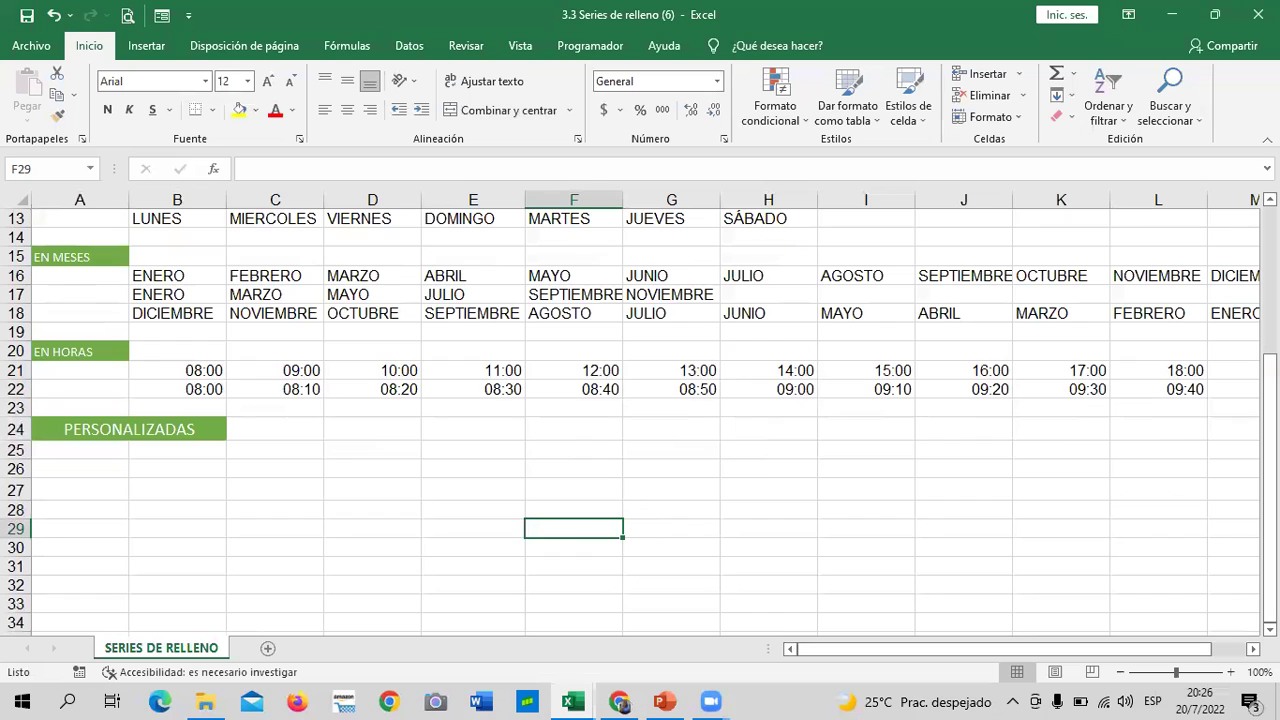
# Open the Opciones de Excel dialog from Archivo > Más > Opciones.
pyautogui.click(22, 47)
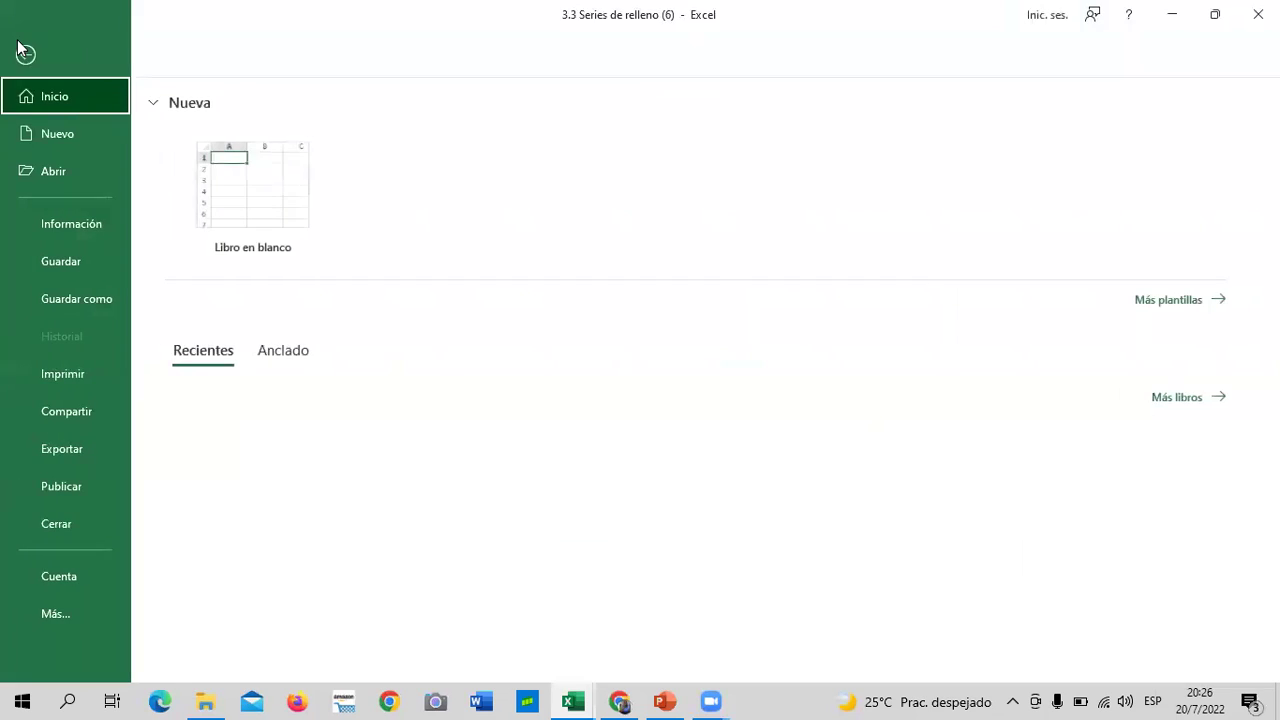
pyautogui.click(52, 613)
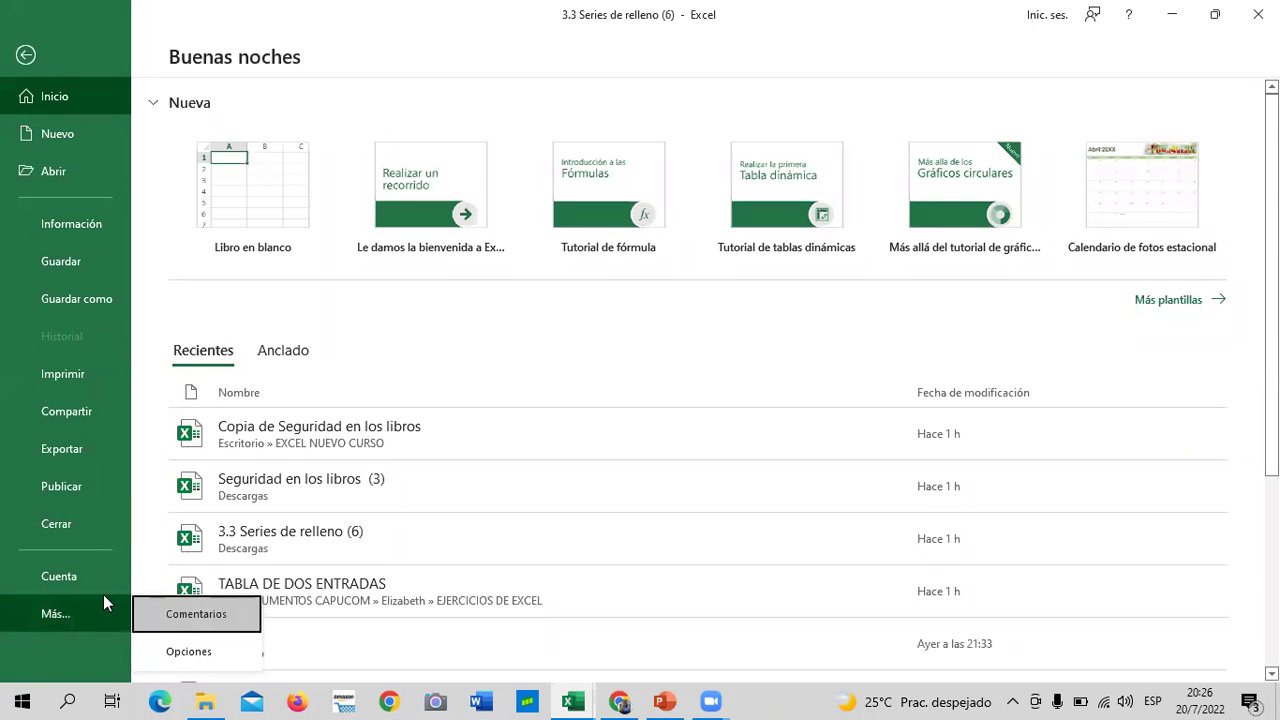
pyautogui.click(186, 651)
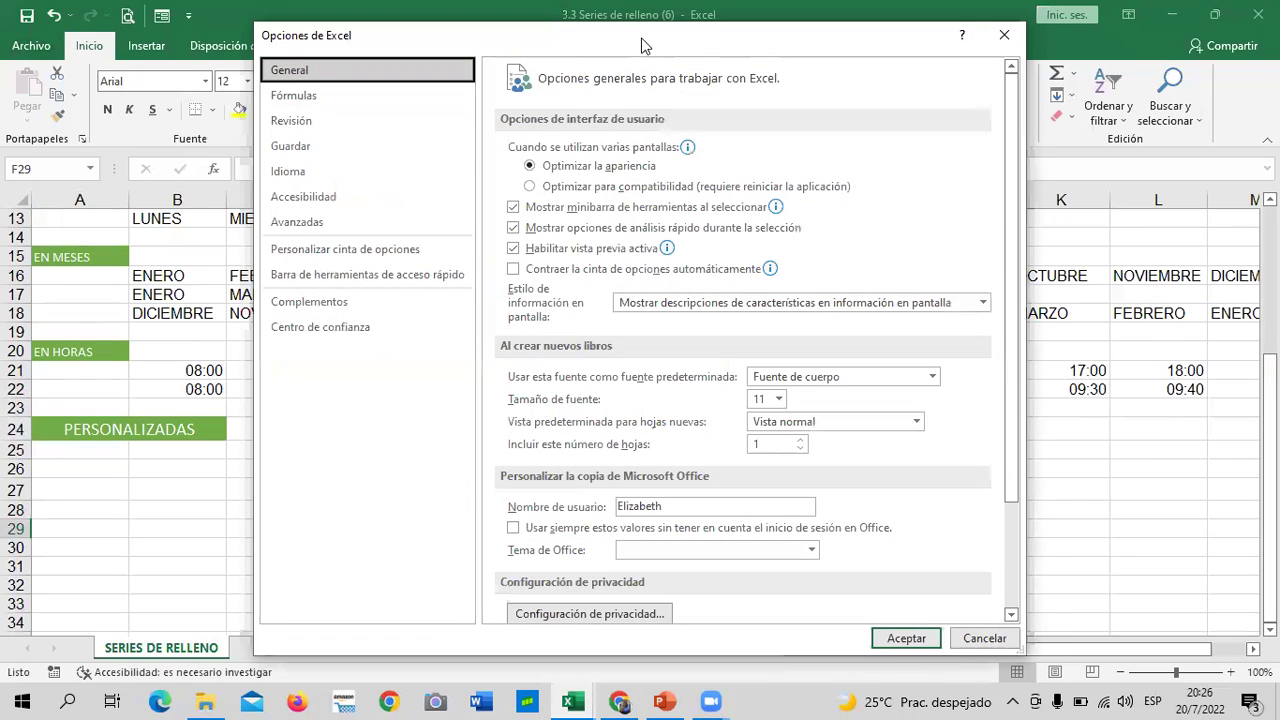
# Switch to the Avanzadas page and scroll down to Modificar listas personalizadas.
pyautogui.moveTo(633, 46); pyautogui.dragTo(618, 38)
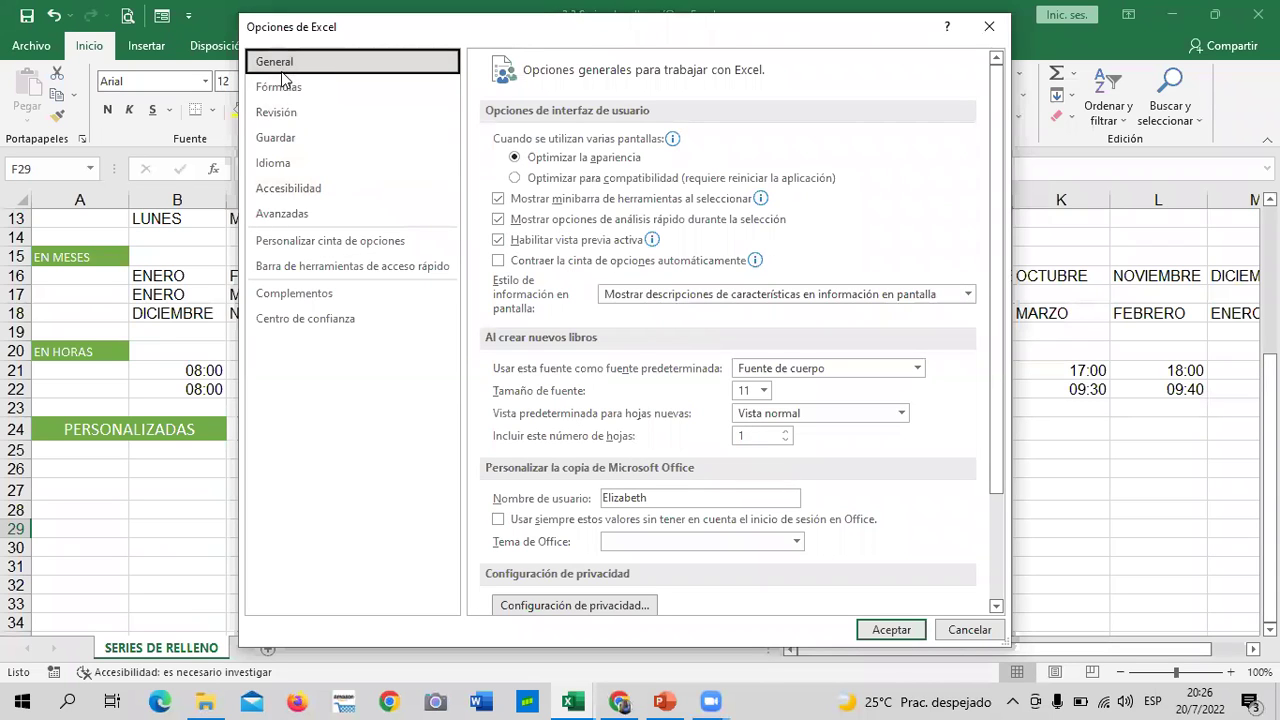
pyautogui.click(343, 213)
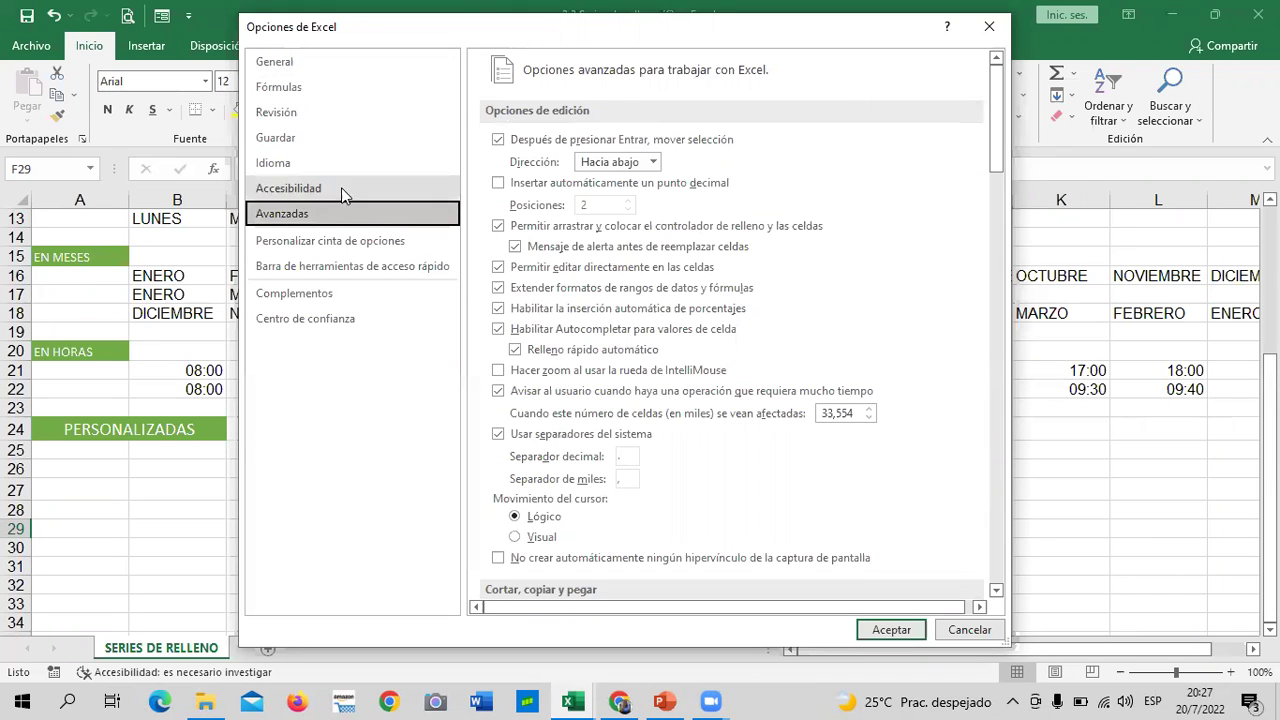
pyautogui.moveTo(994, 132)
pyautogui.mouseDown()
pyautogui.moveTo(988, 186)
pyautogui.moveTo(990, 128)
pyautogui.mouseUp()
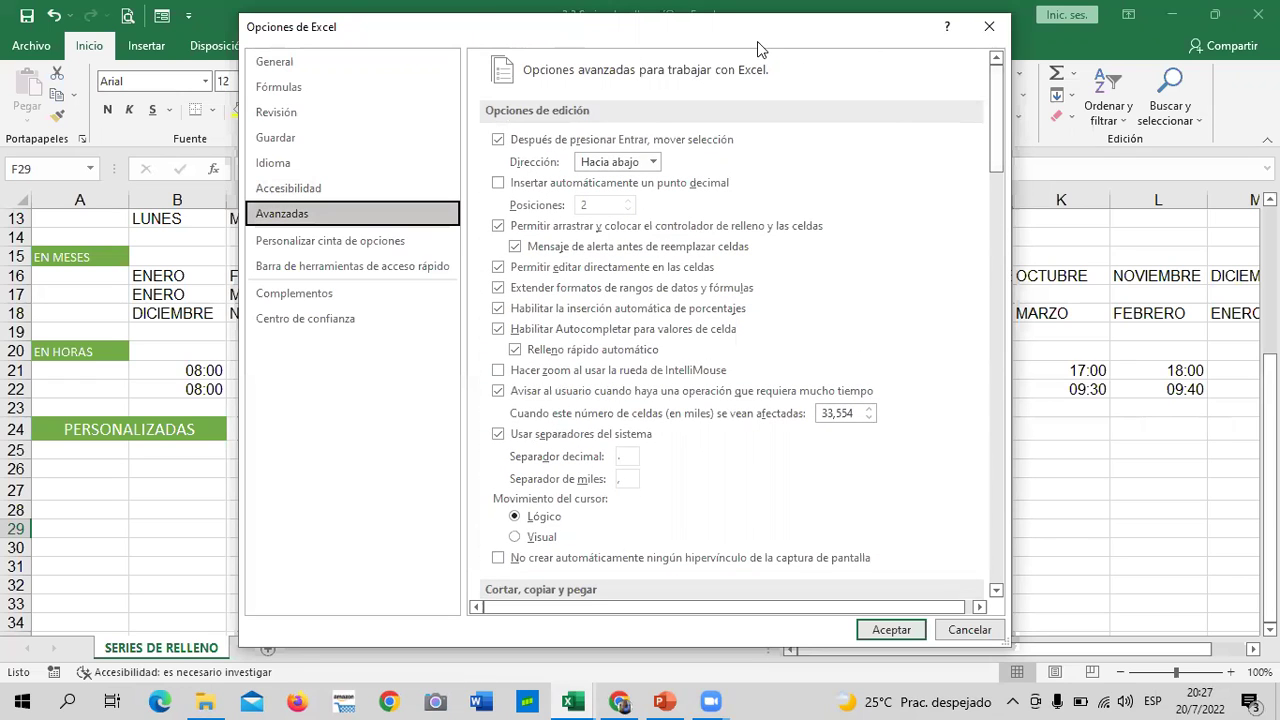
pyautogui.moveTo(998, 115); pyautogui.dragTo(1009, 558)
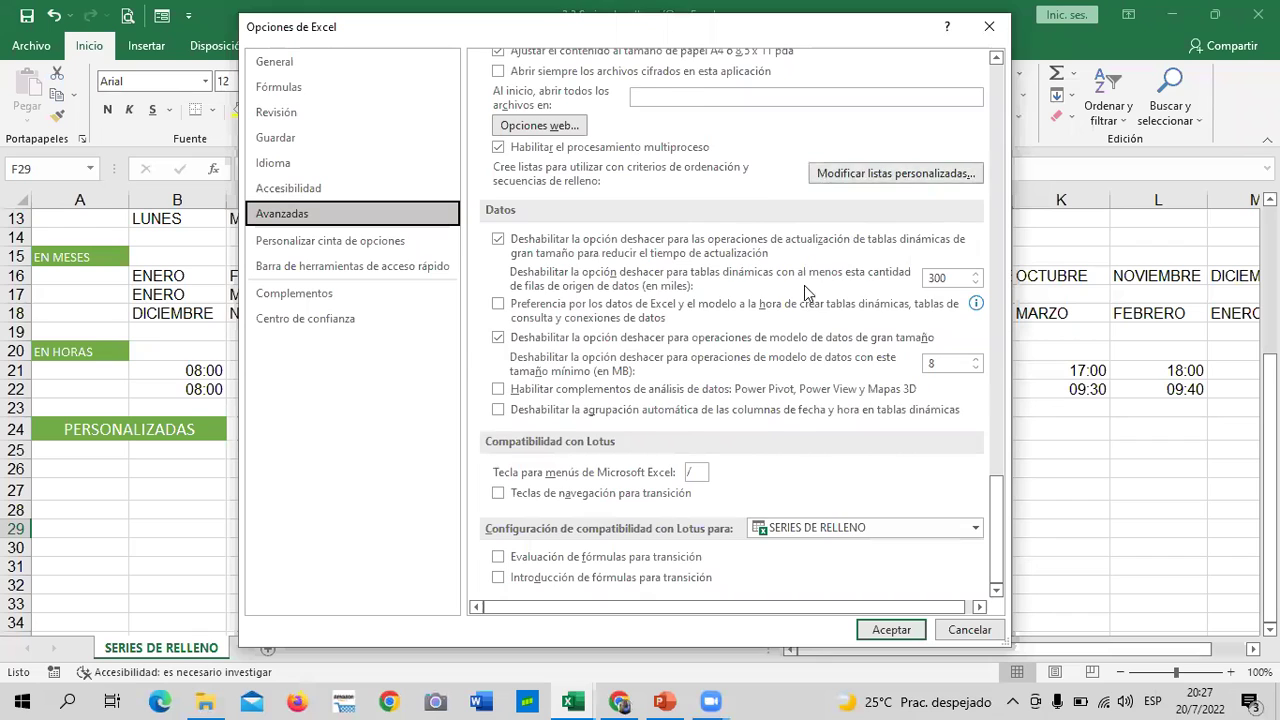
pyautogui.scroll(2, 806, 298)
pyautogui.scroll(-1, 806, 298)
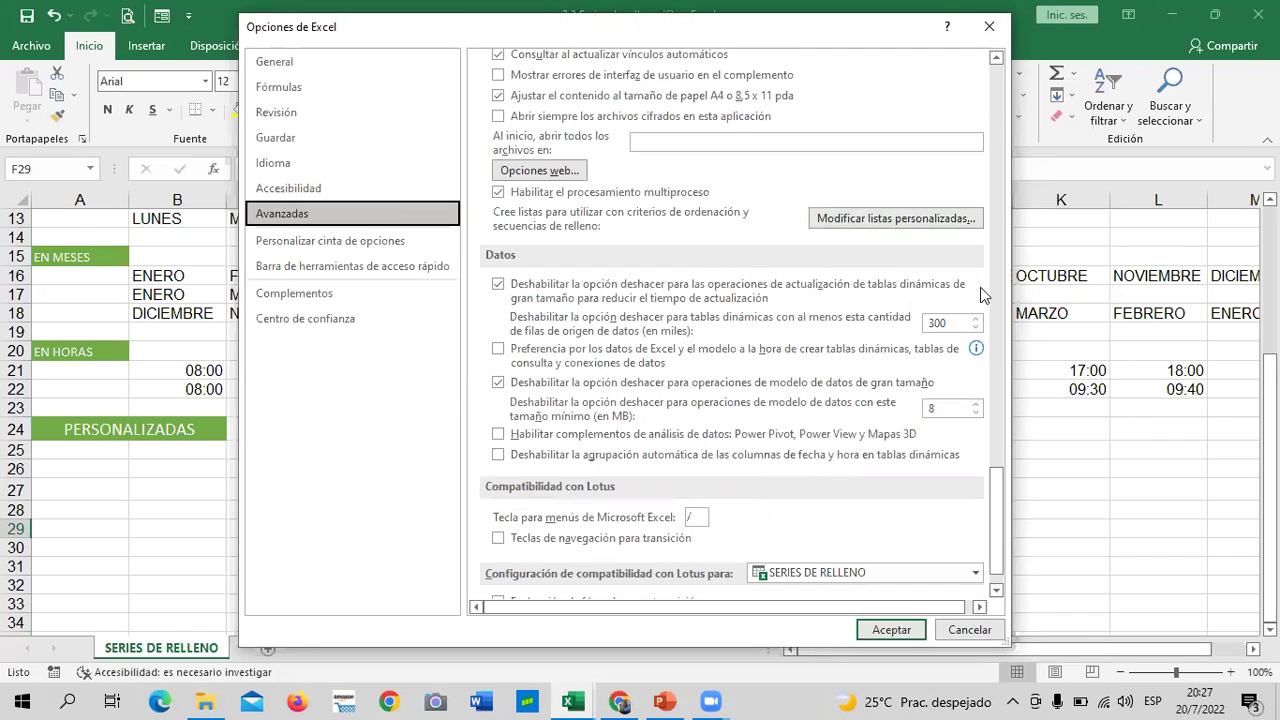
pyautogui.scroll(-1, 993, 512)
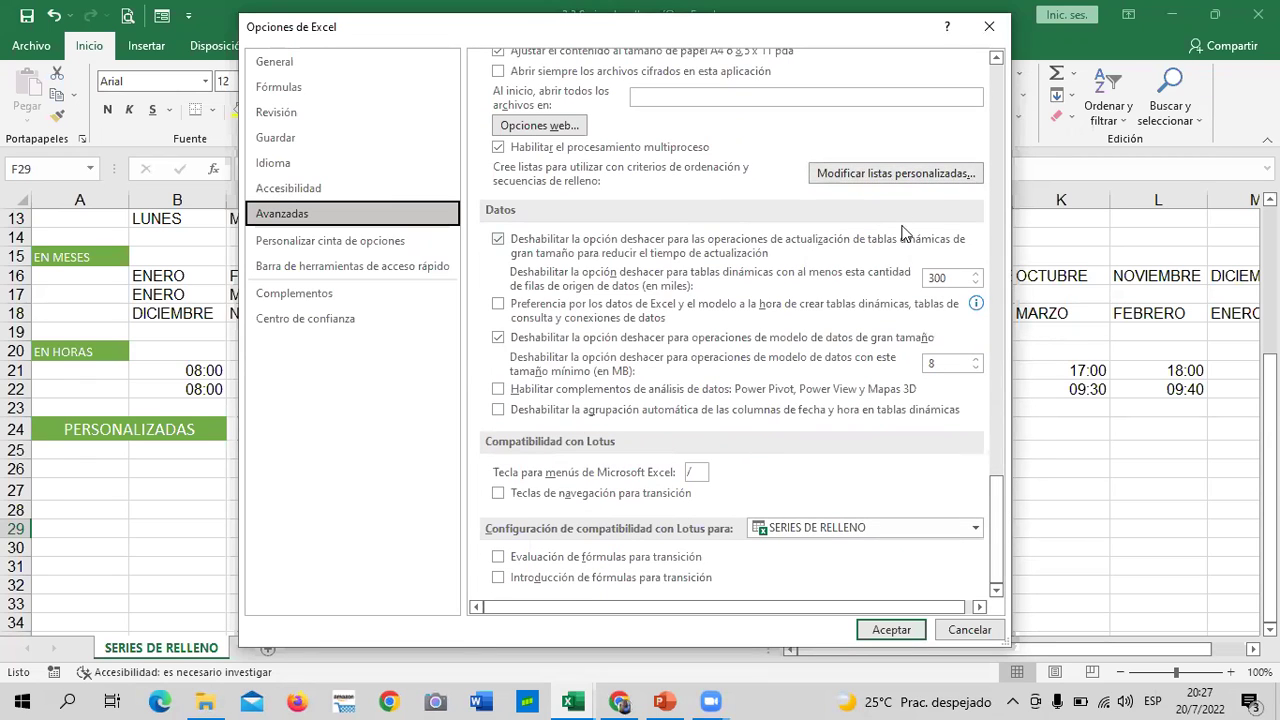
# In Listas personalizadas, delete the A, B, C… list and the NOMBRE, APELLIDOS, CARGO… list.
pyautogui.click(894, 170)
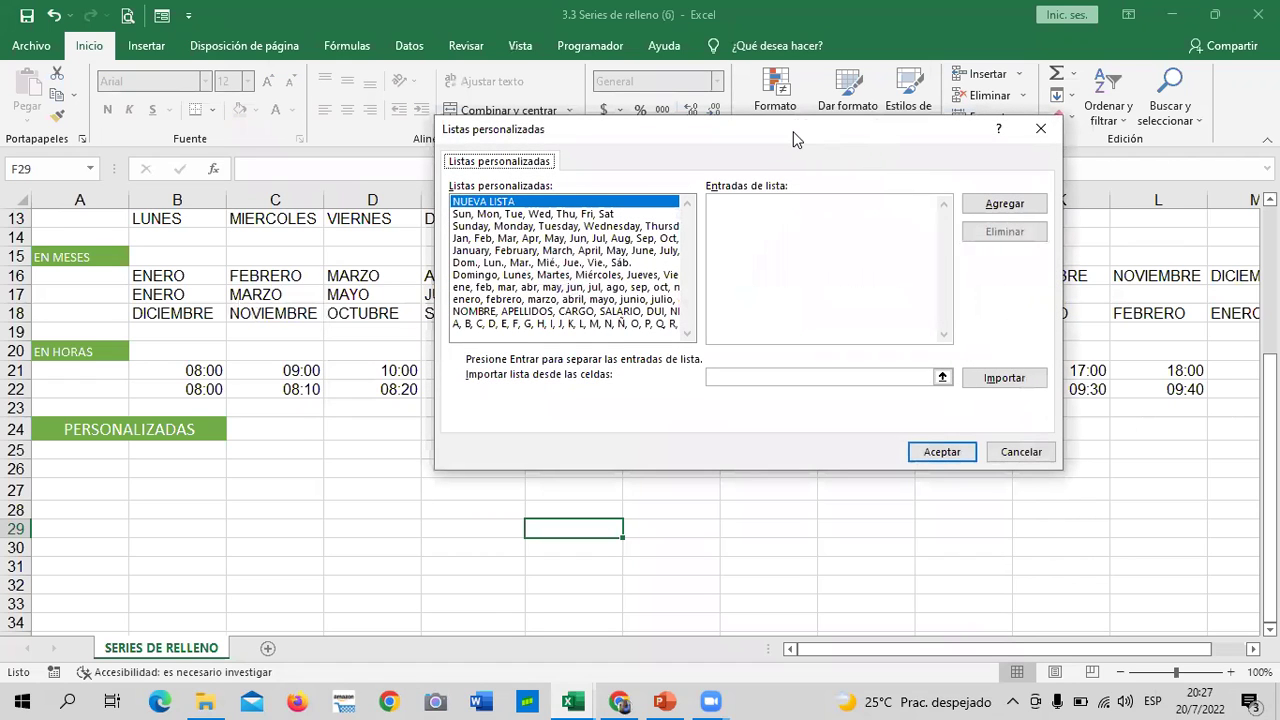
pyautogui.moveTo(797, 138); pyautogui.dragTo(829, 150)
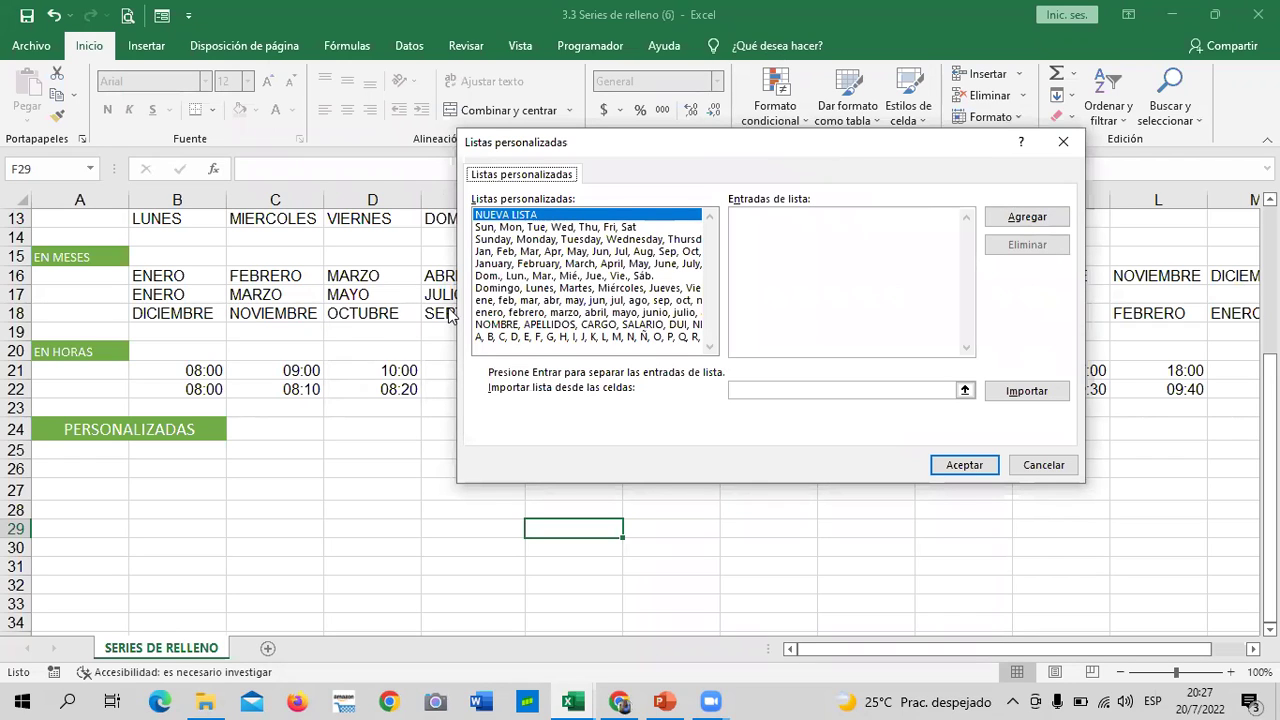
pyautogui.click(550, 338)
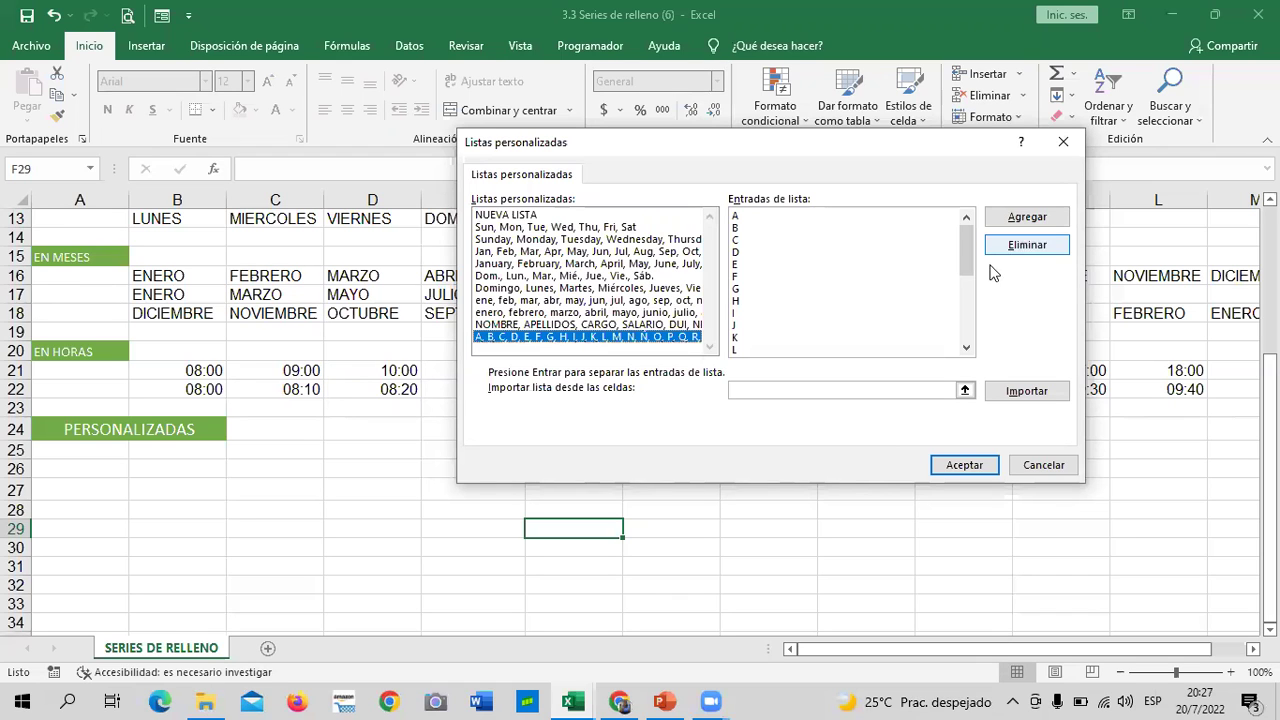
pyautogui.click(1018, 250)
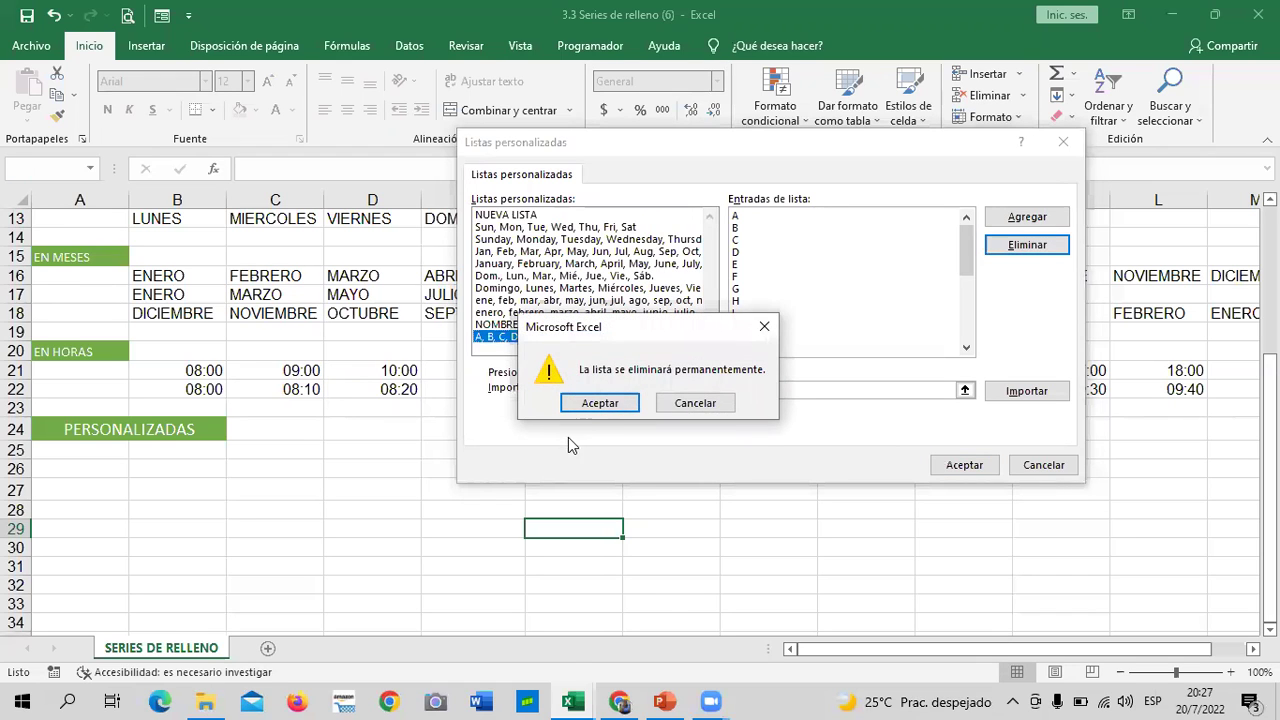
pyautogui.click(606, 404)
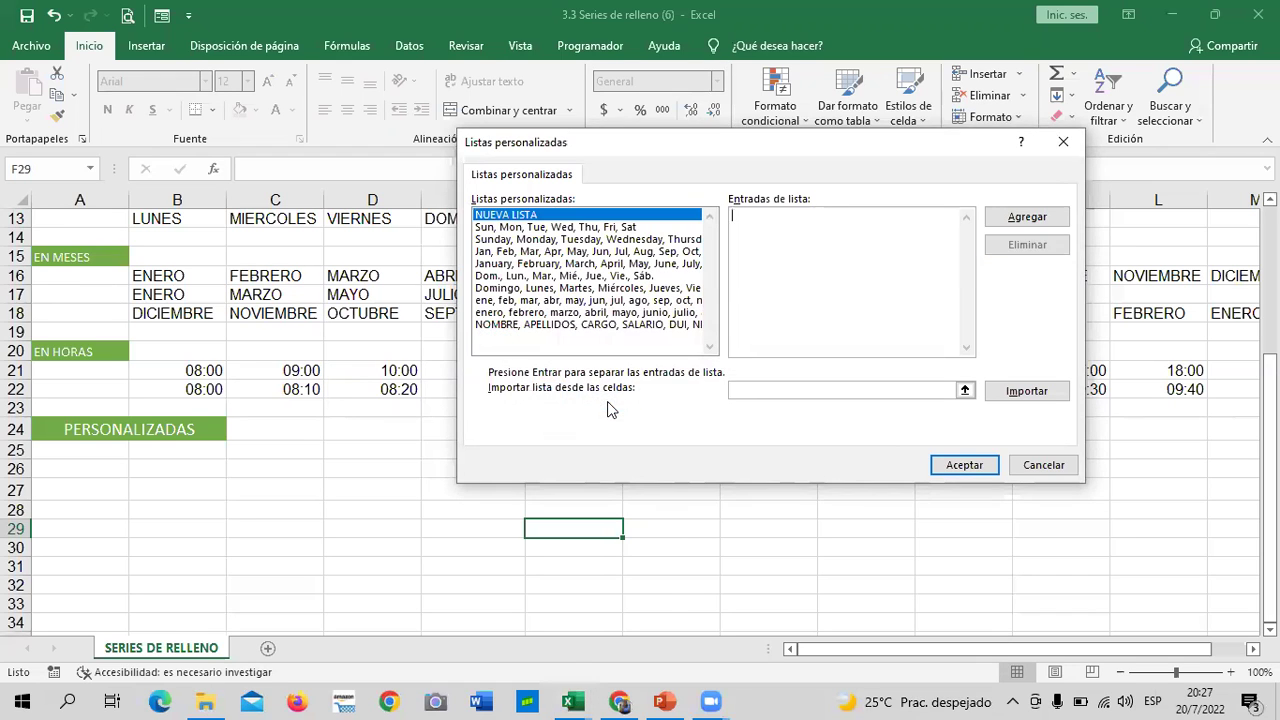
pyautogui.click(662, 325)
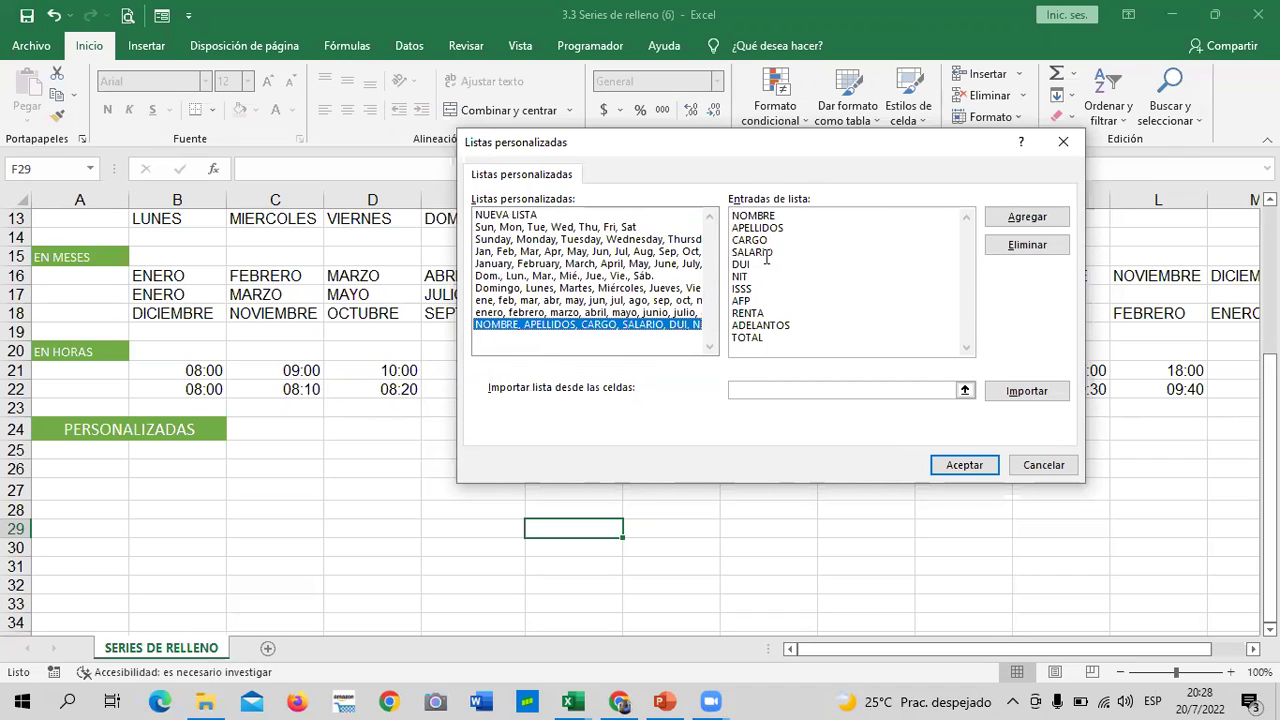
pyautogui.click(1027, 245)
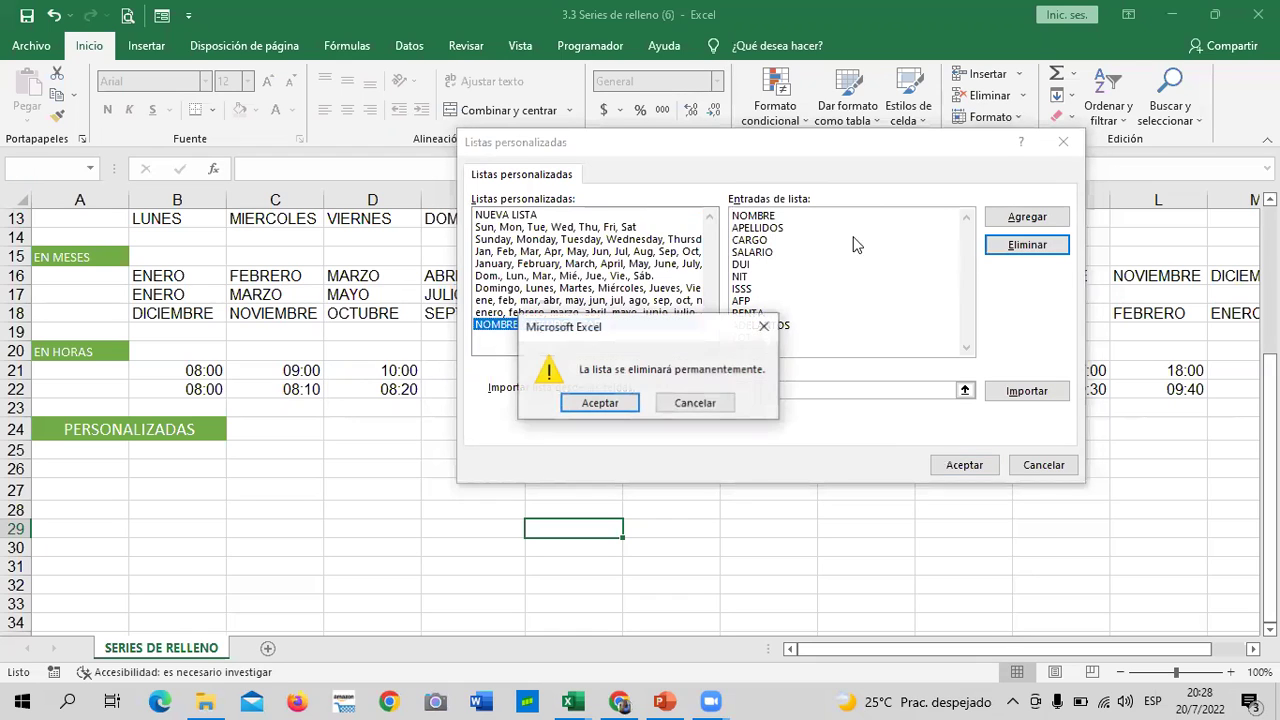
pyautogui.click(612, 403)
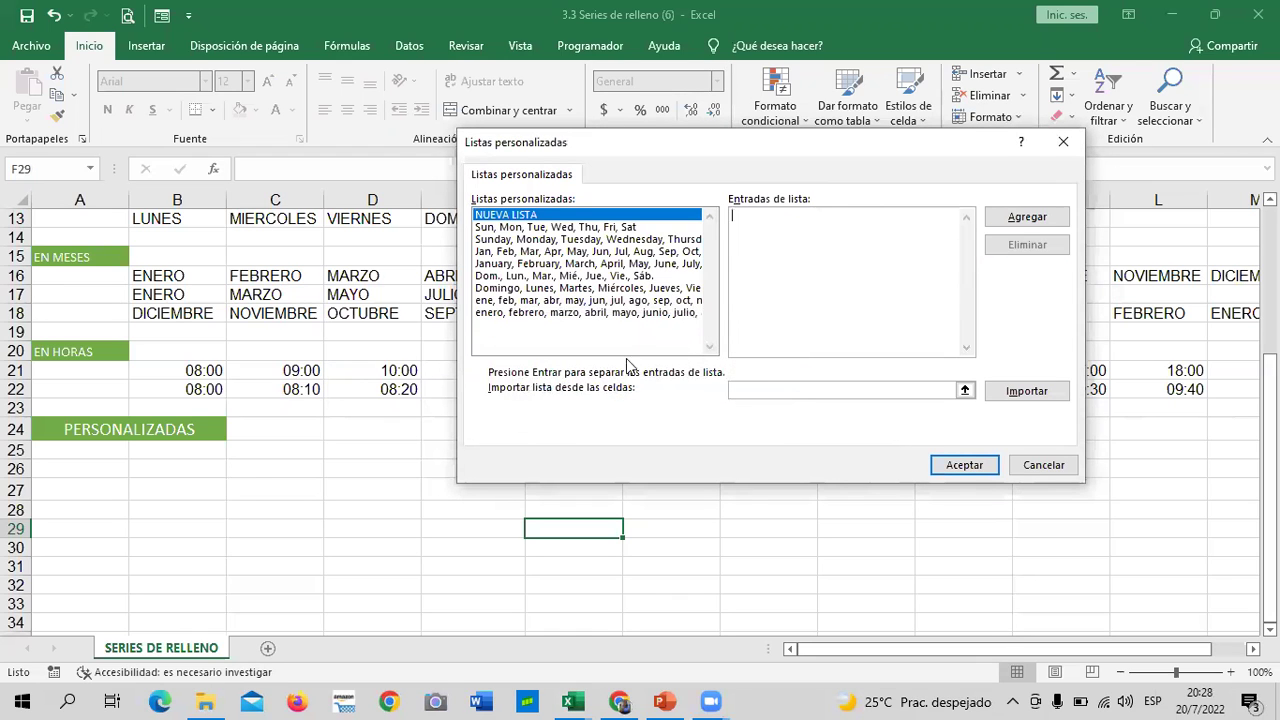
pyautogui.click(634, 313)
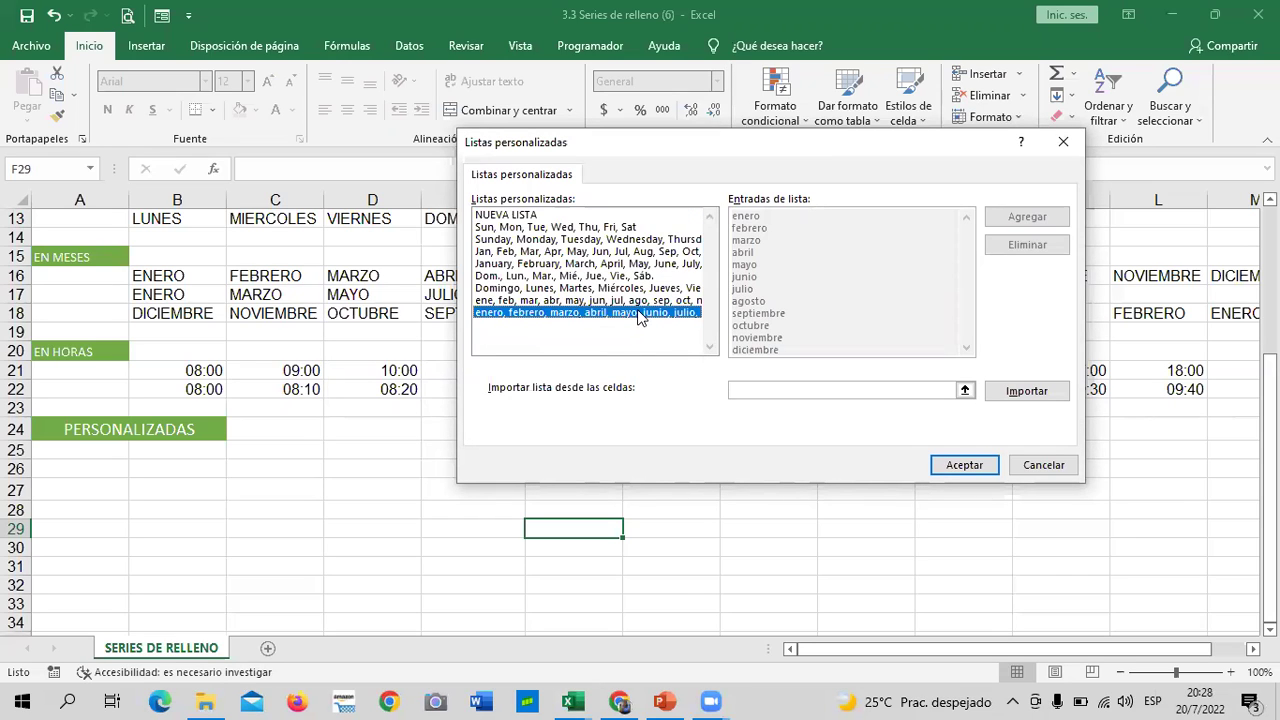
pyautogui.click(640, 301)
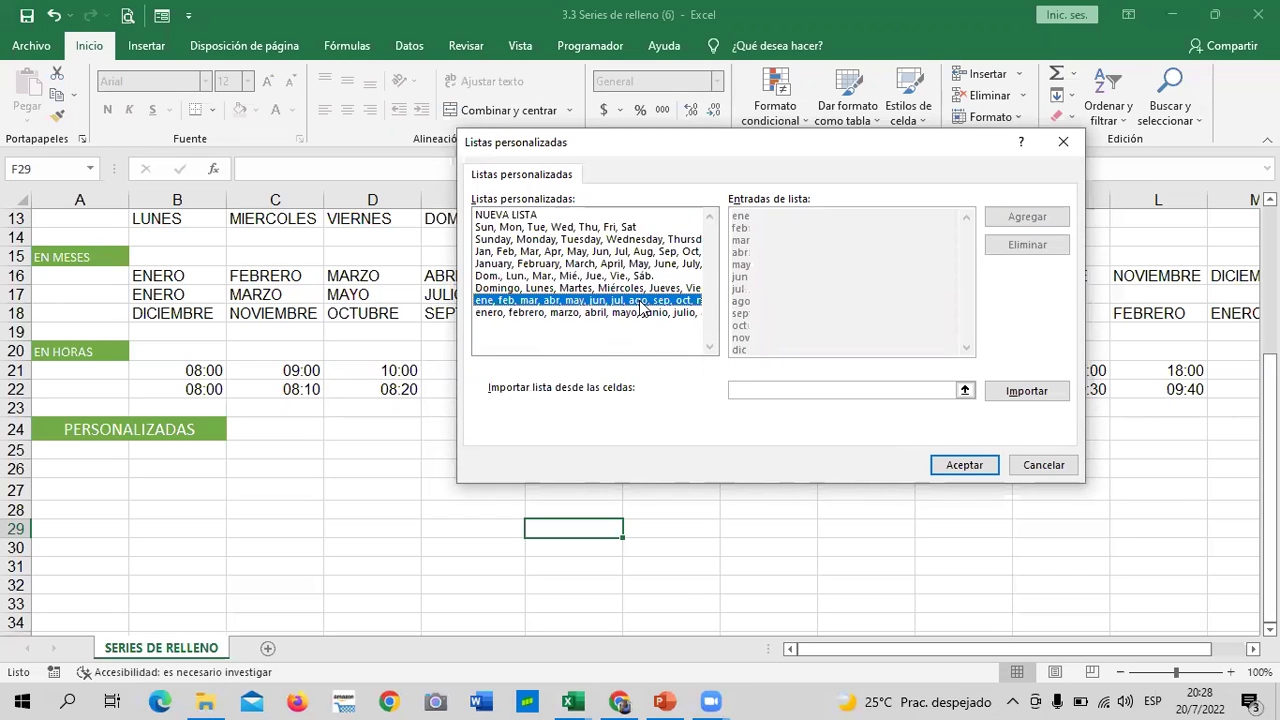
pyautogui.click(549, 313)
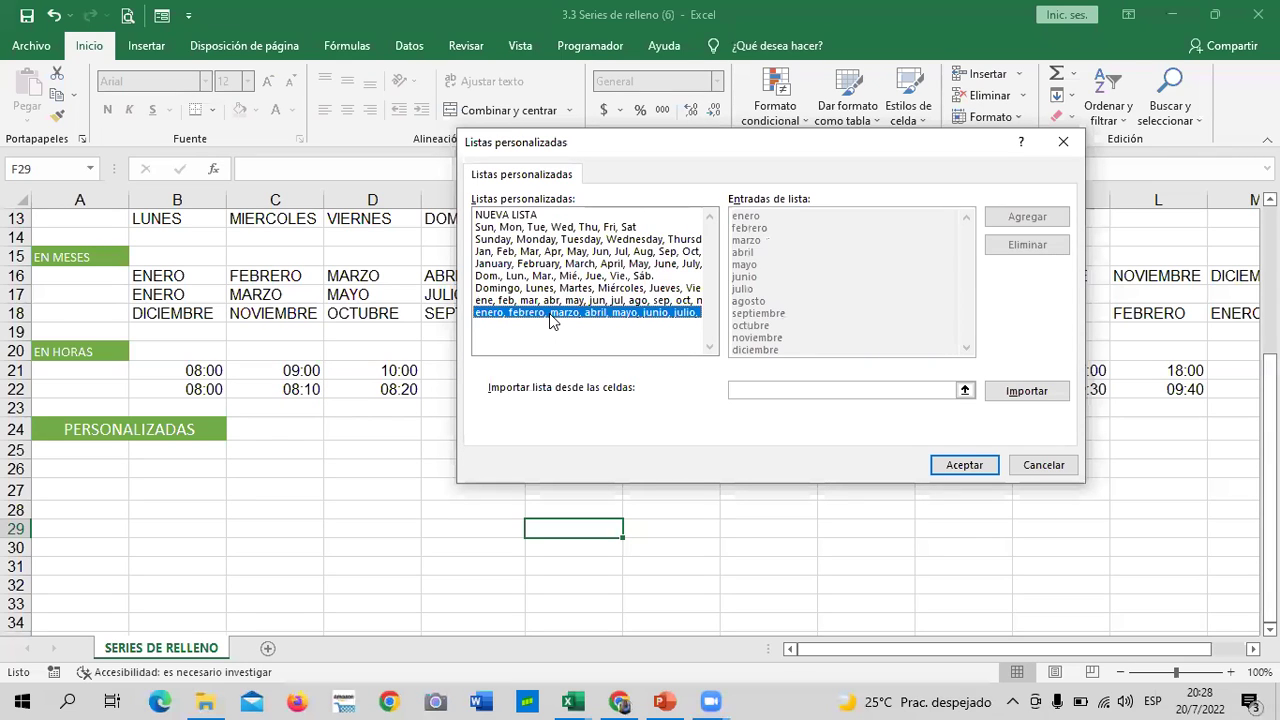
pyautogui.click(551, 301)
pyautogui.click(548, 289)
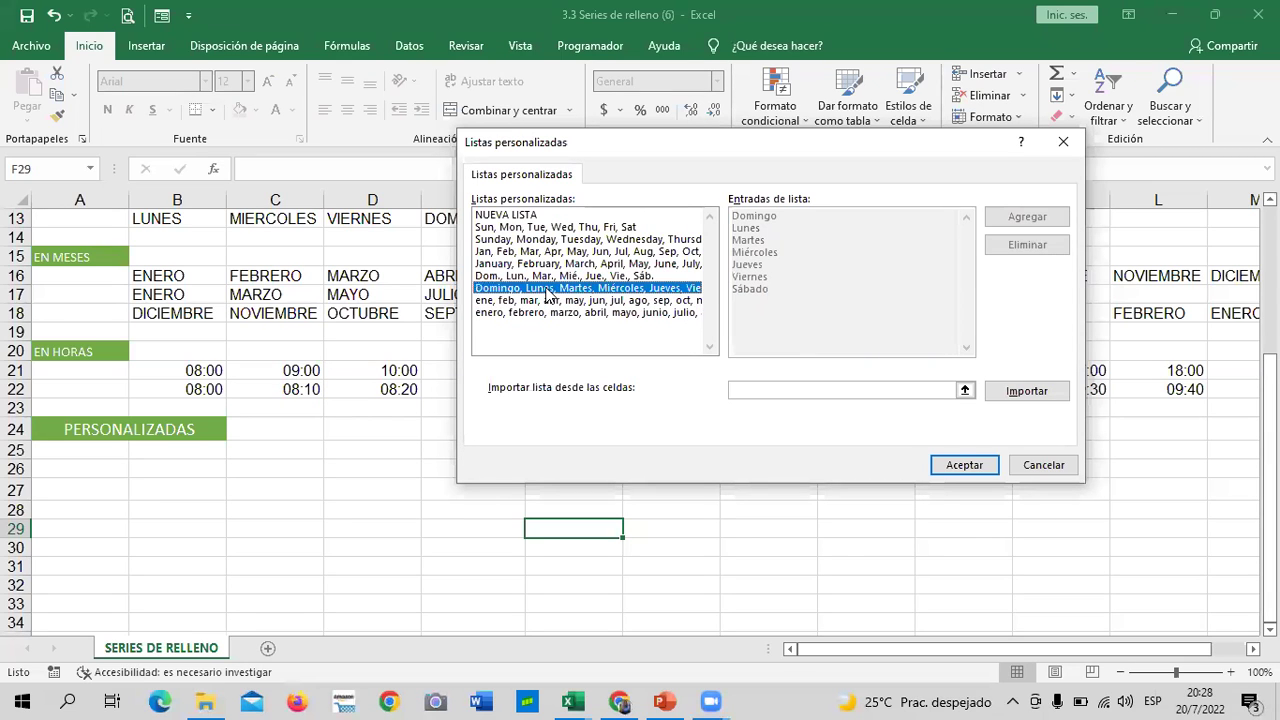
pyautogui.click(548, 276)
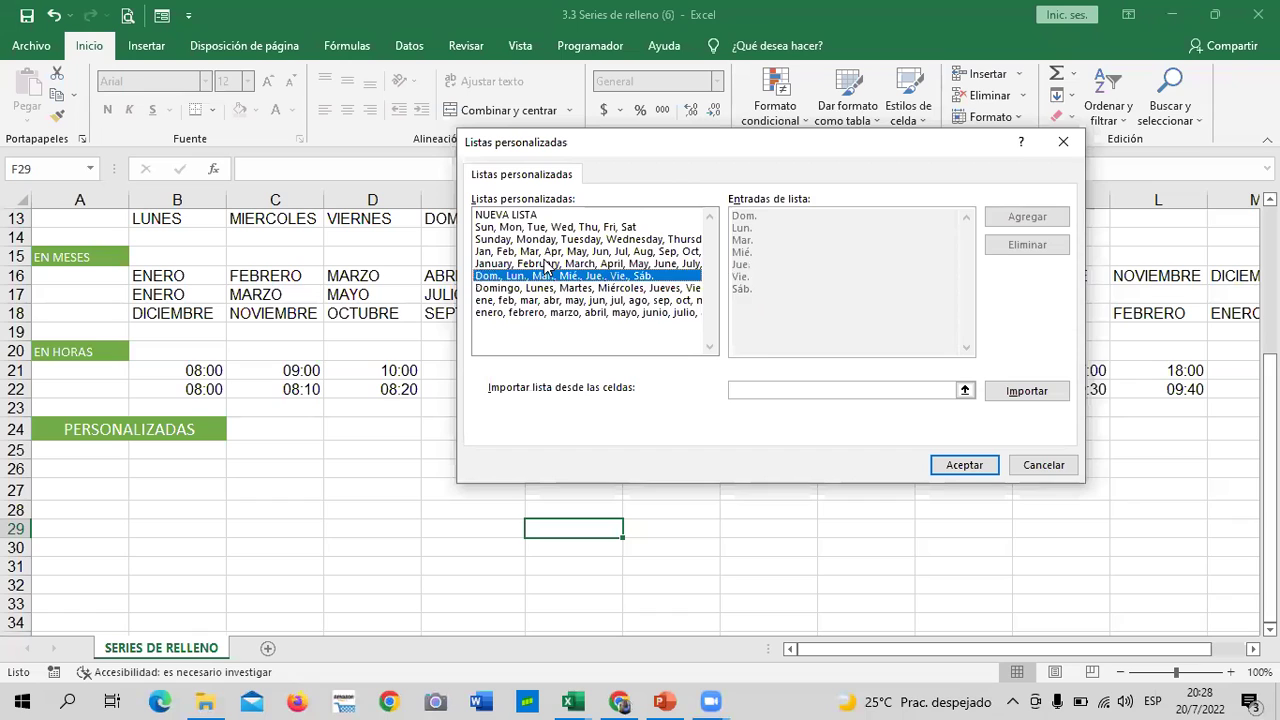
pyautogui.click(545, 264)
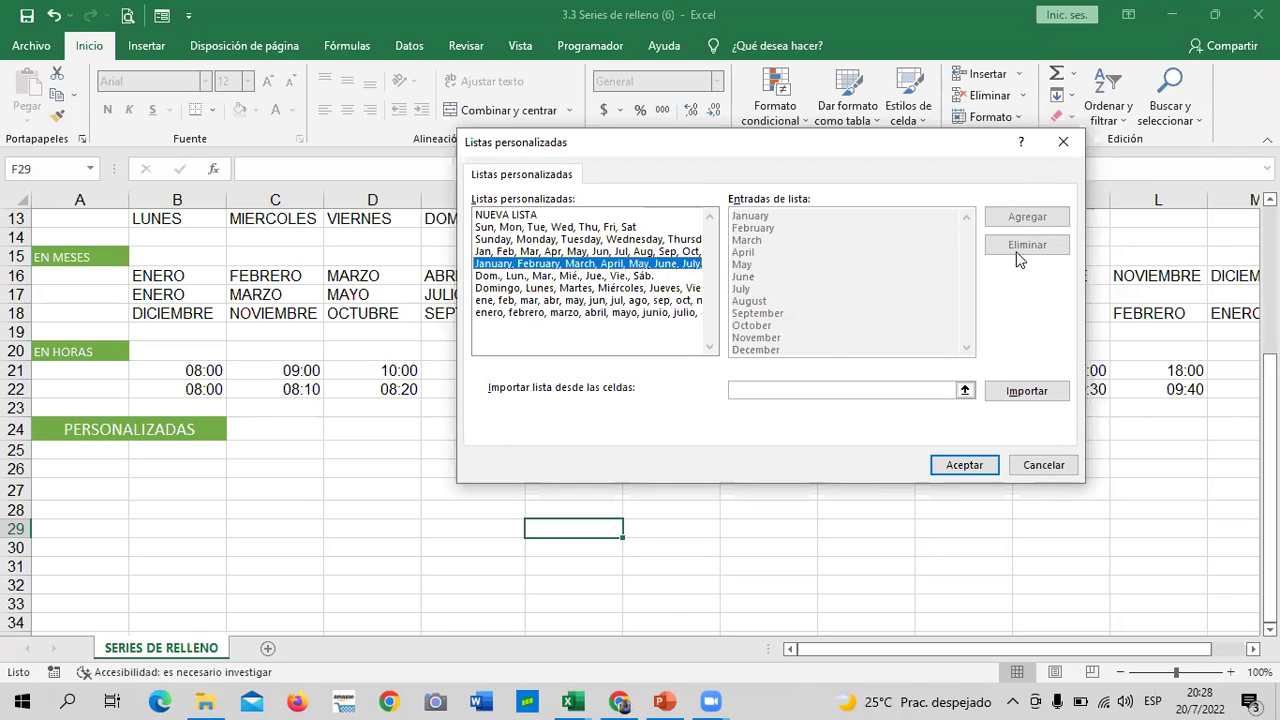
pyautogui.click(629, 229)
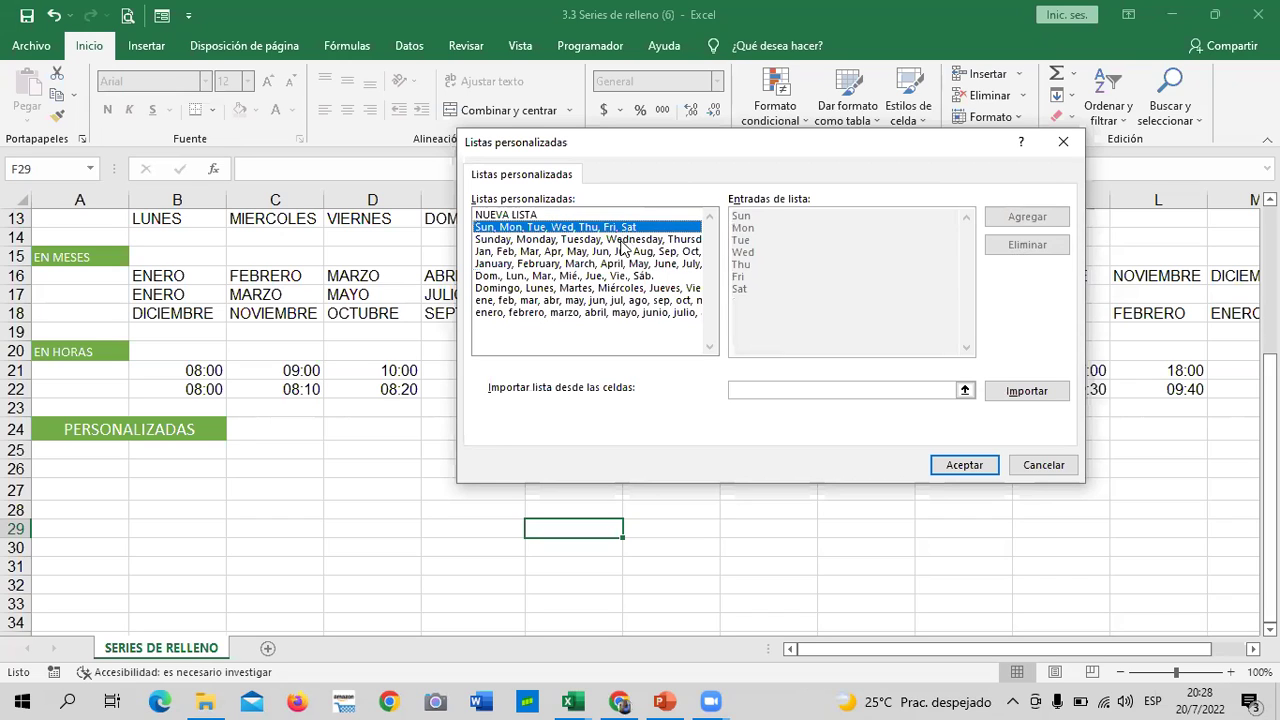
pyautogui.click(622, 240)
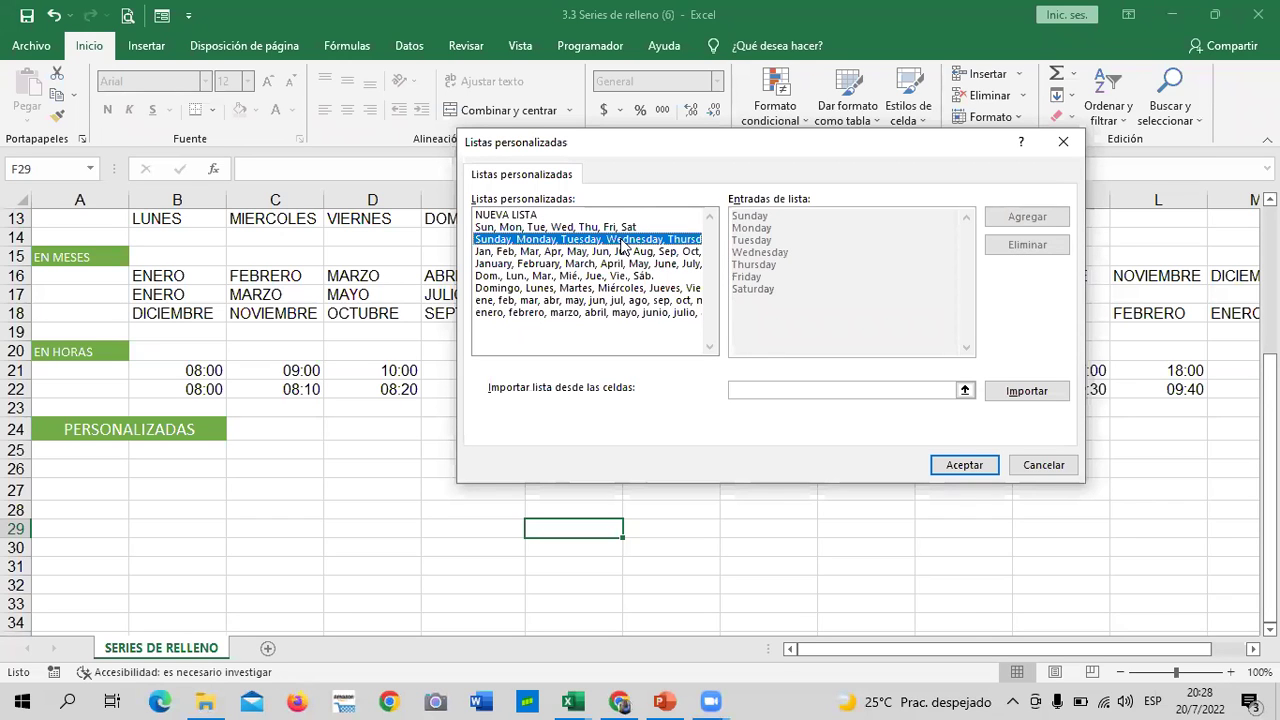
pyautogui.click(614, 251)
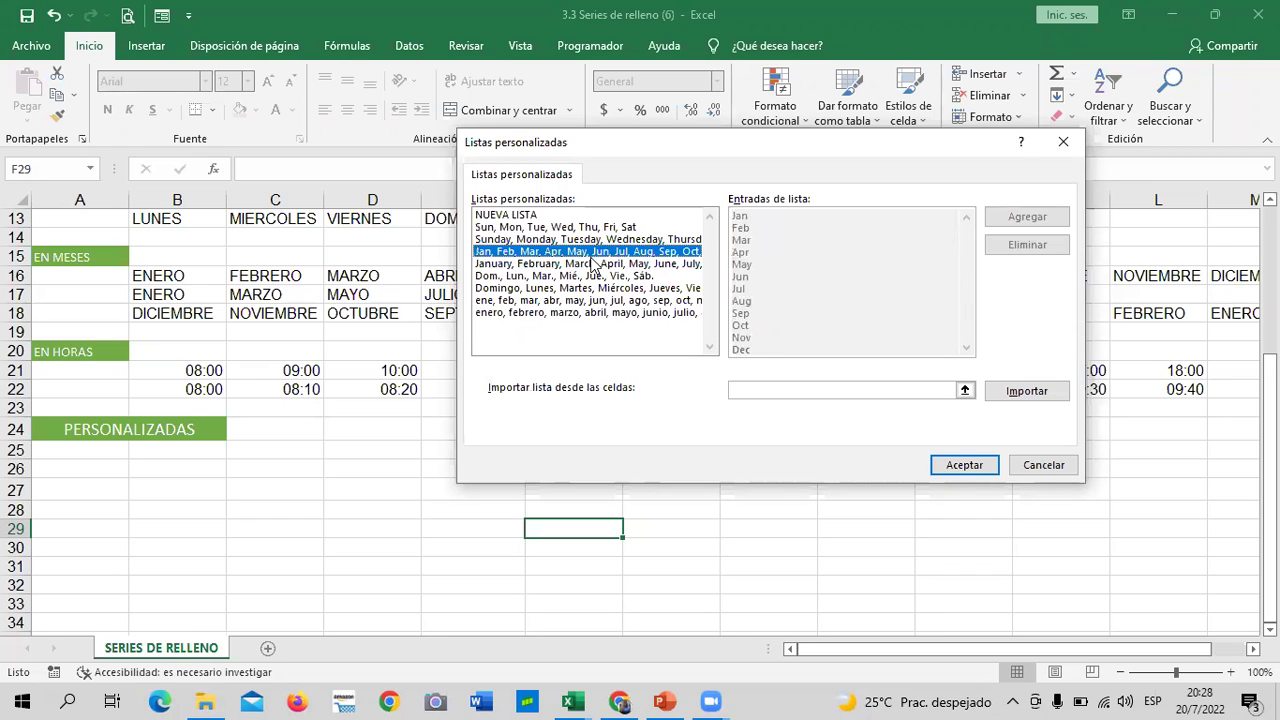
pyautogui.click(594, 264)
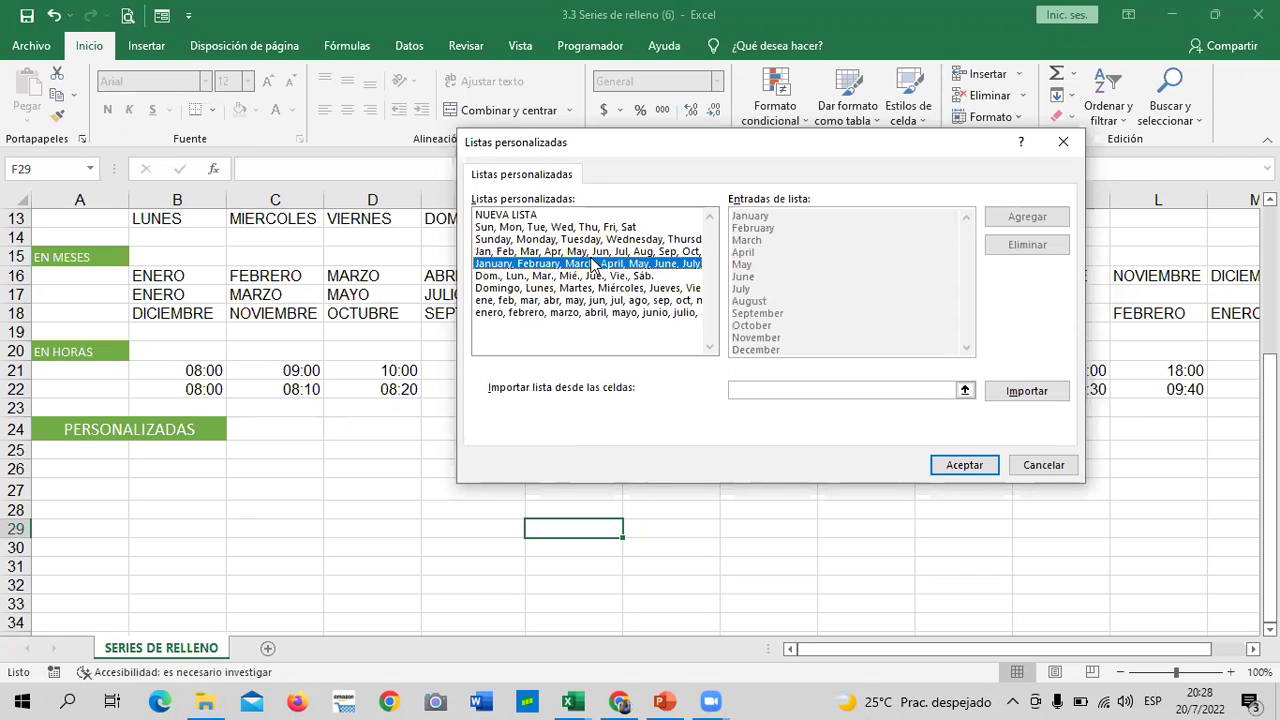
pyautogui.click(557, 276)
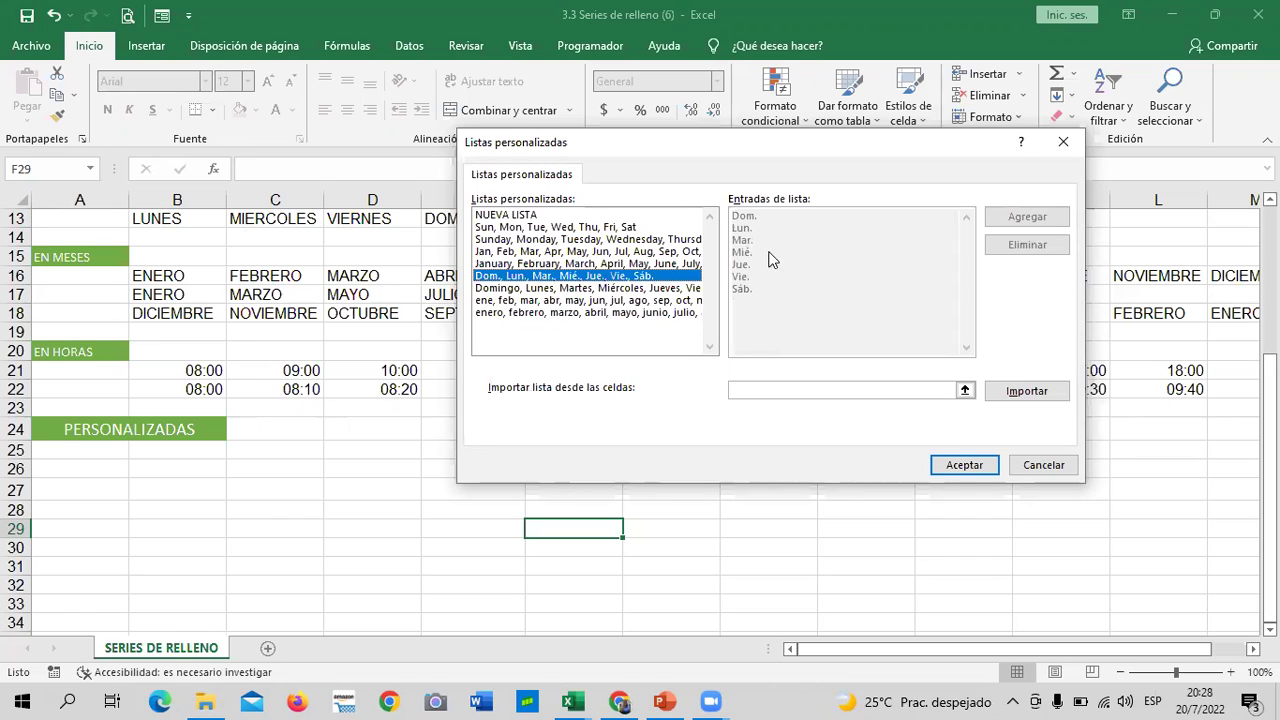
pyautogui.click(588, 288)
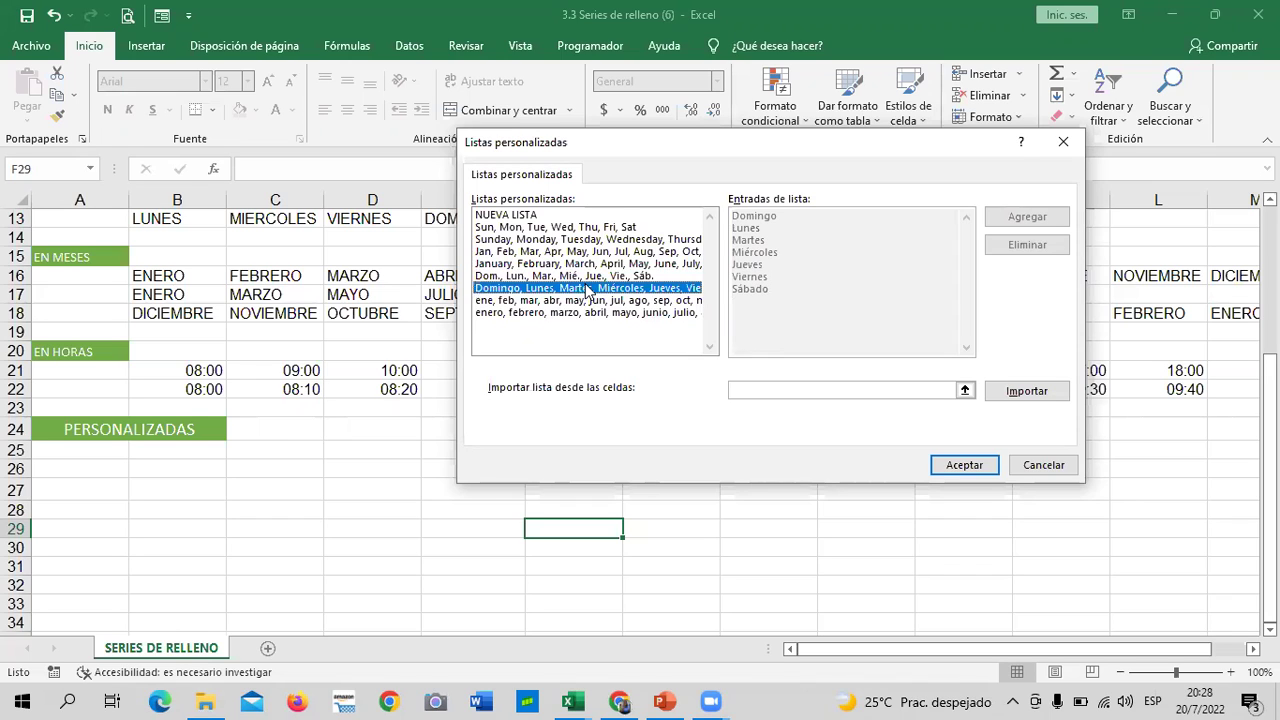
pyautogui.click(574, 301)
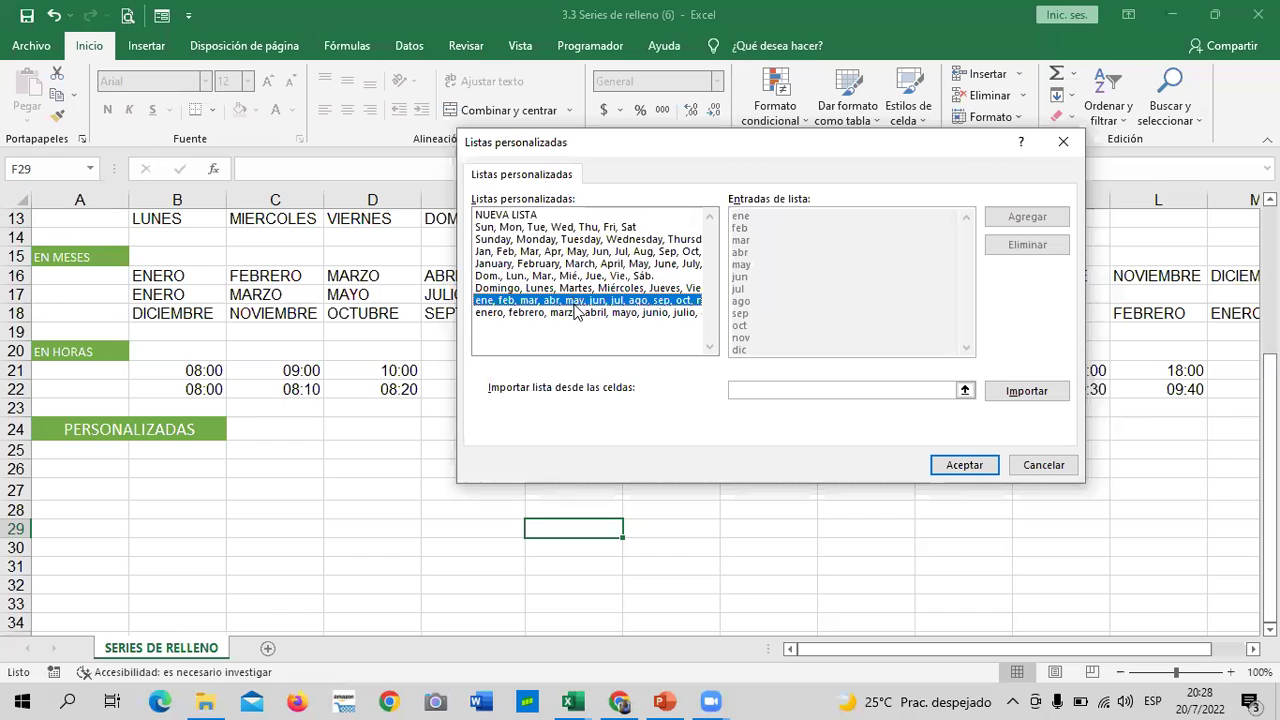
pyautogui.click(576, 313)
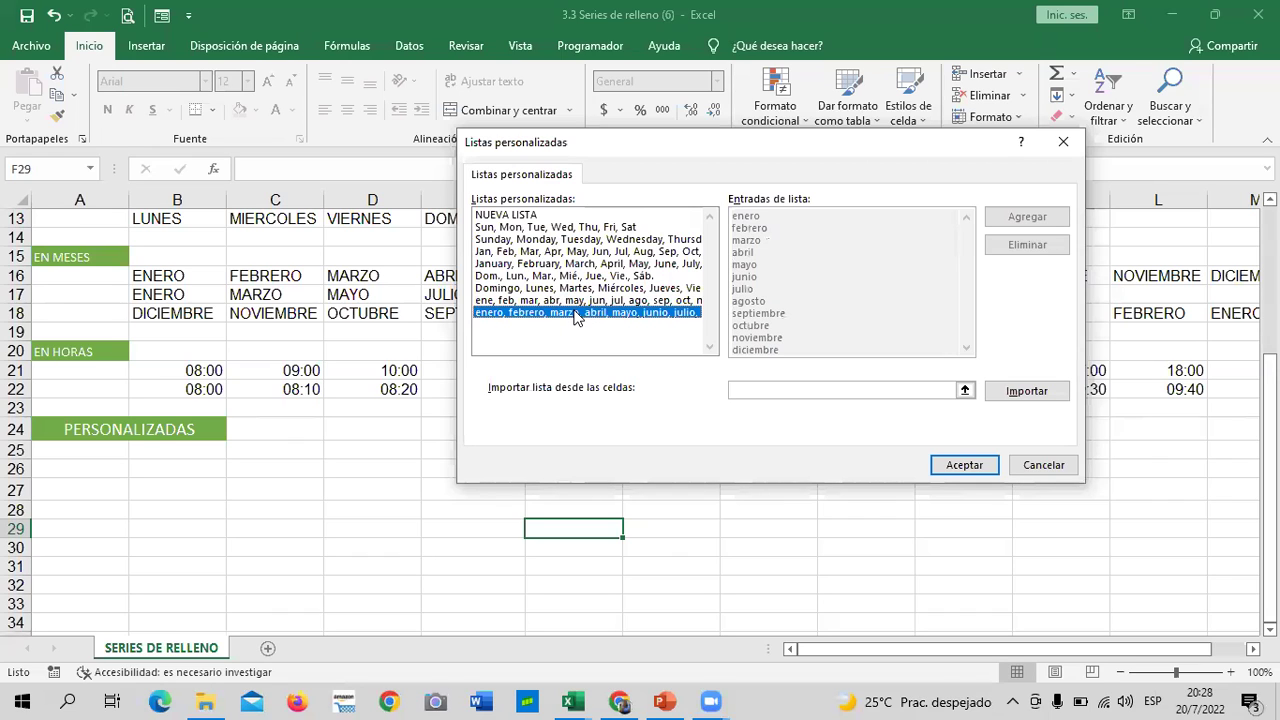
pyautogui.click(502, 288)
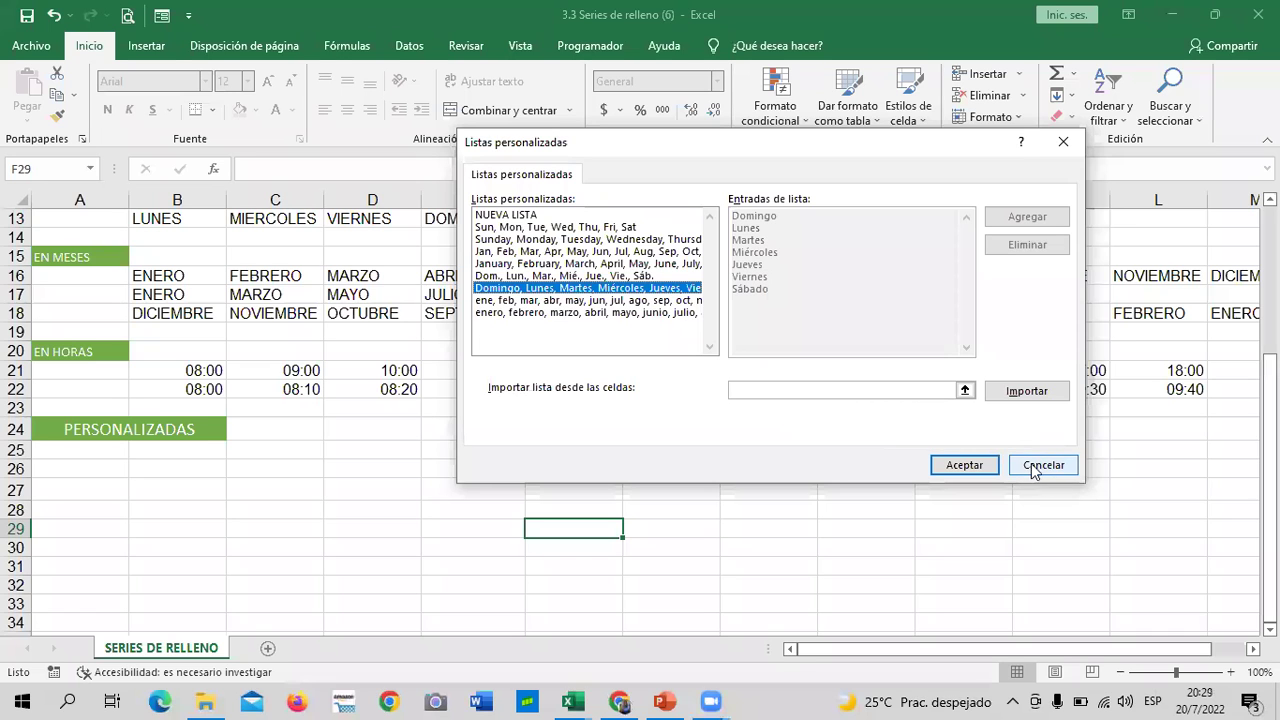
# Close Listas personalizadas and Opciones de Excel, then select B26 under PERSONALIZADAS.
pyautogui.click(1063, 146)
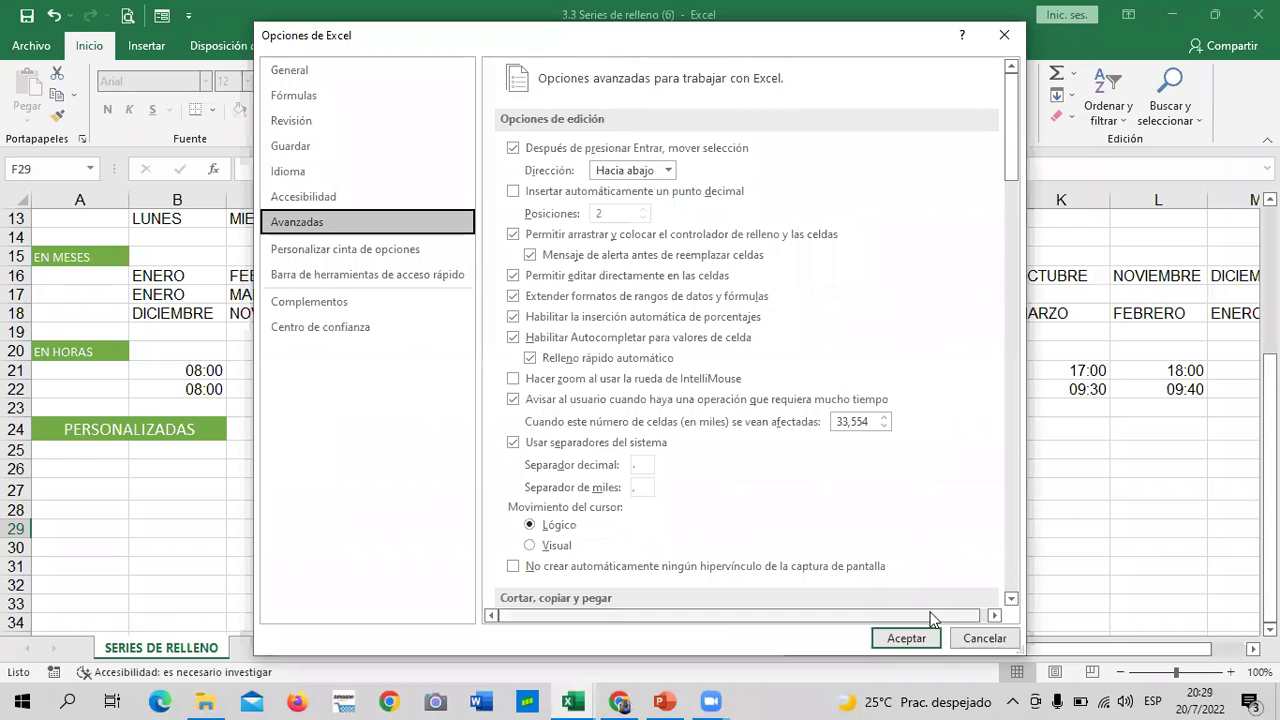
pyautogui.click(915, 644)
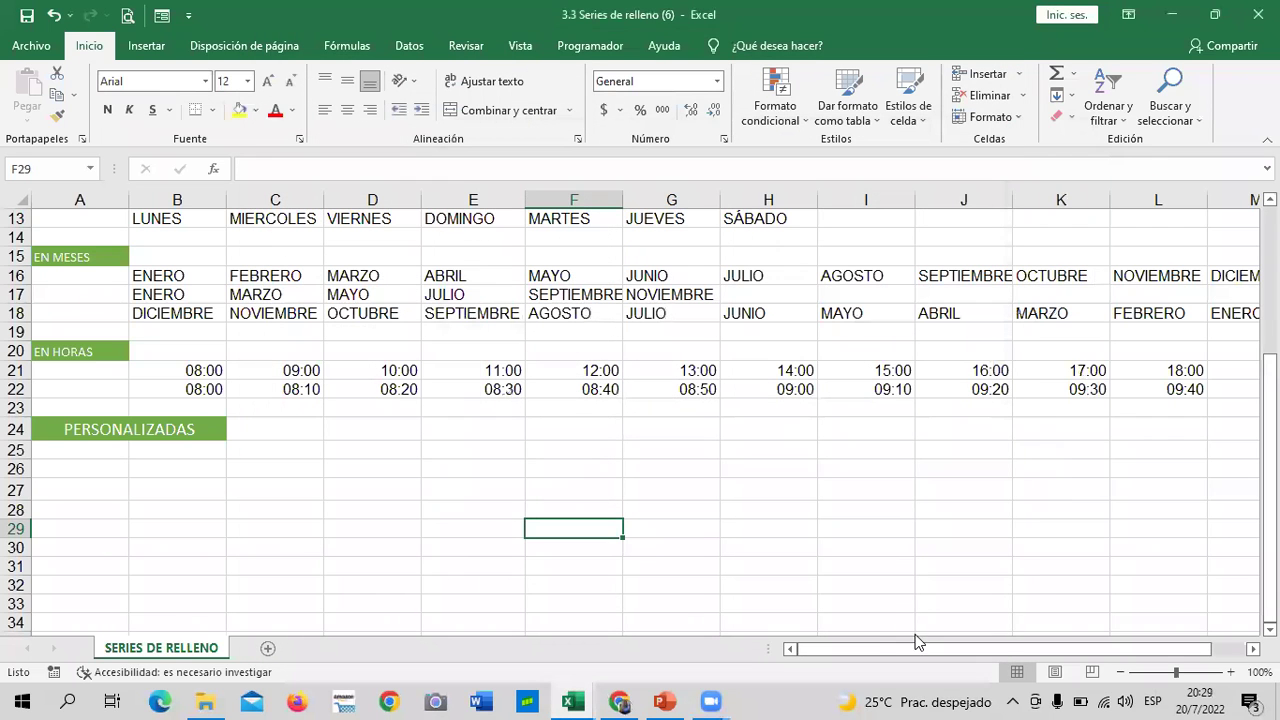
pyautogui.click(769, 485)
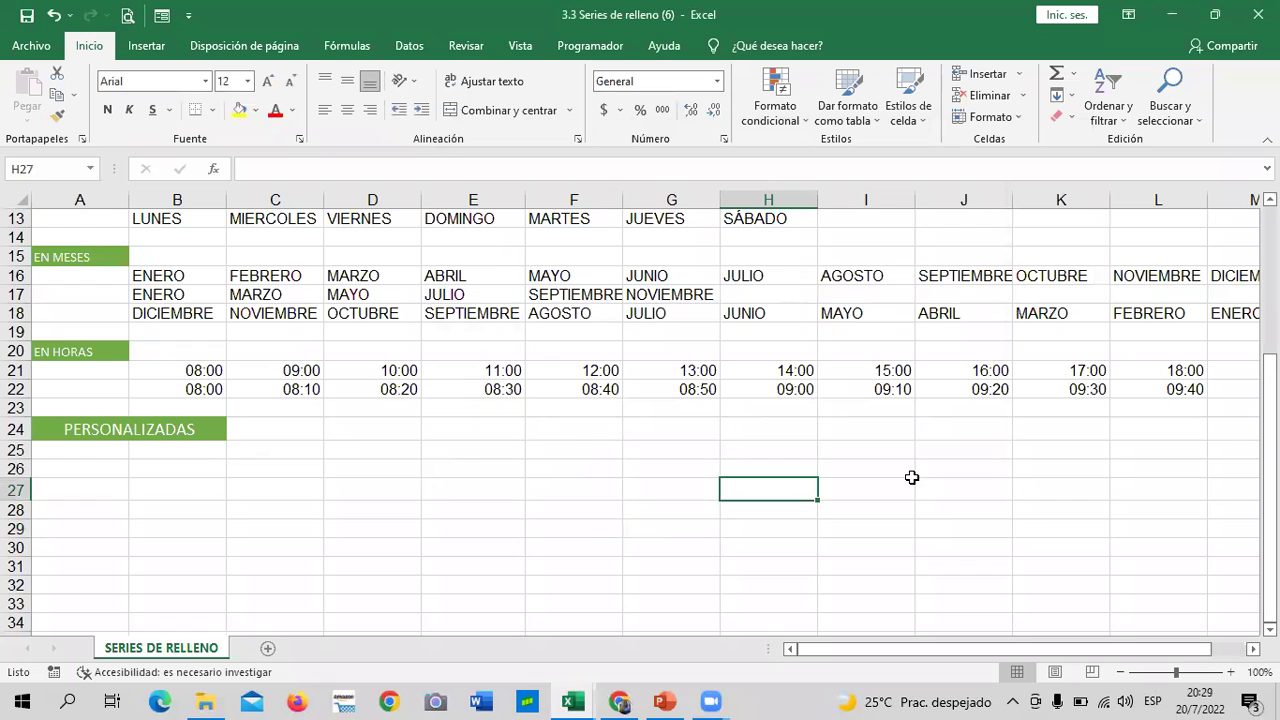
pyautogui.scroll(4, 912, 477)
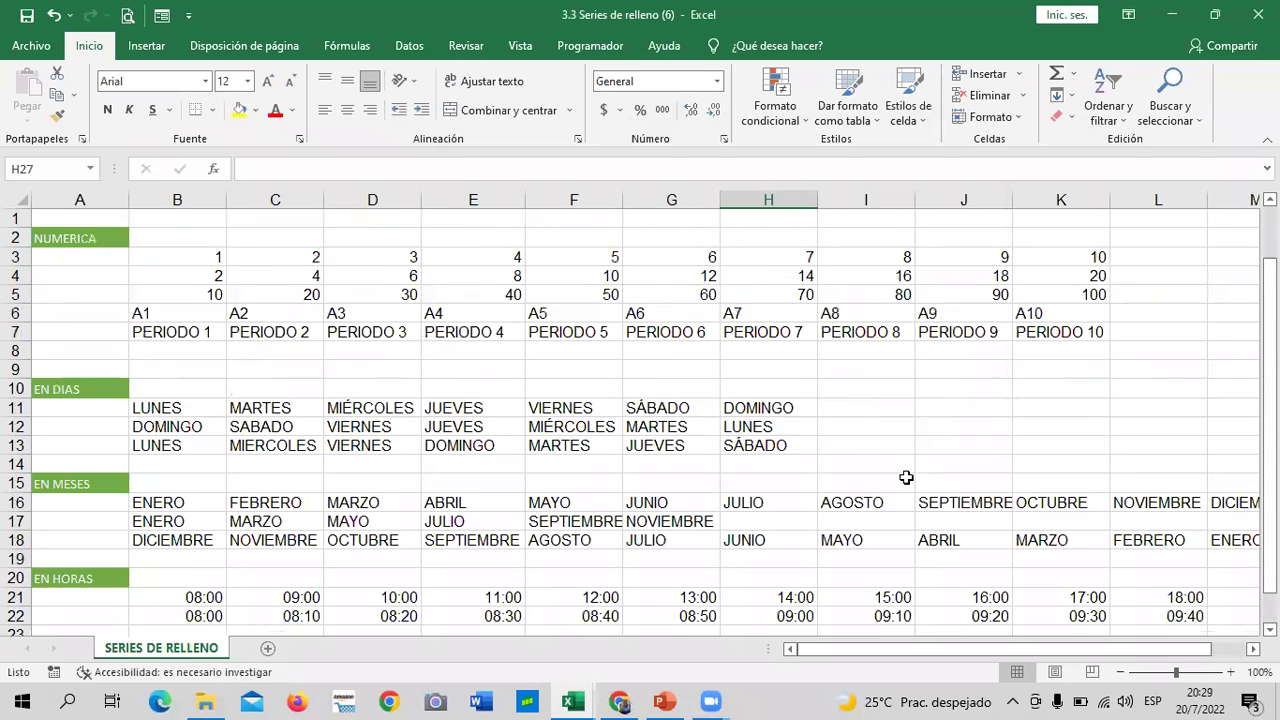
pyautogui.scroll(-3, 904, 478)
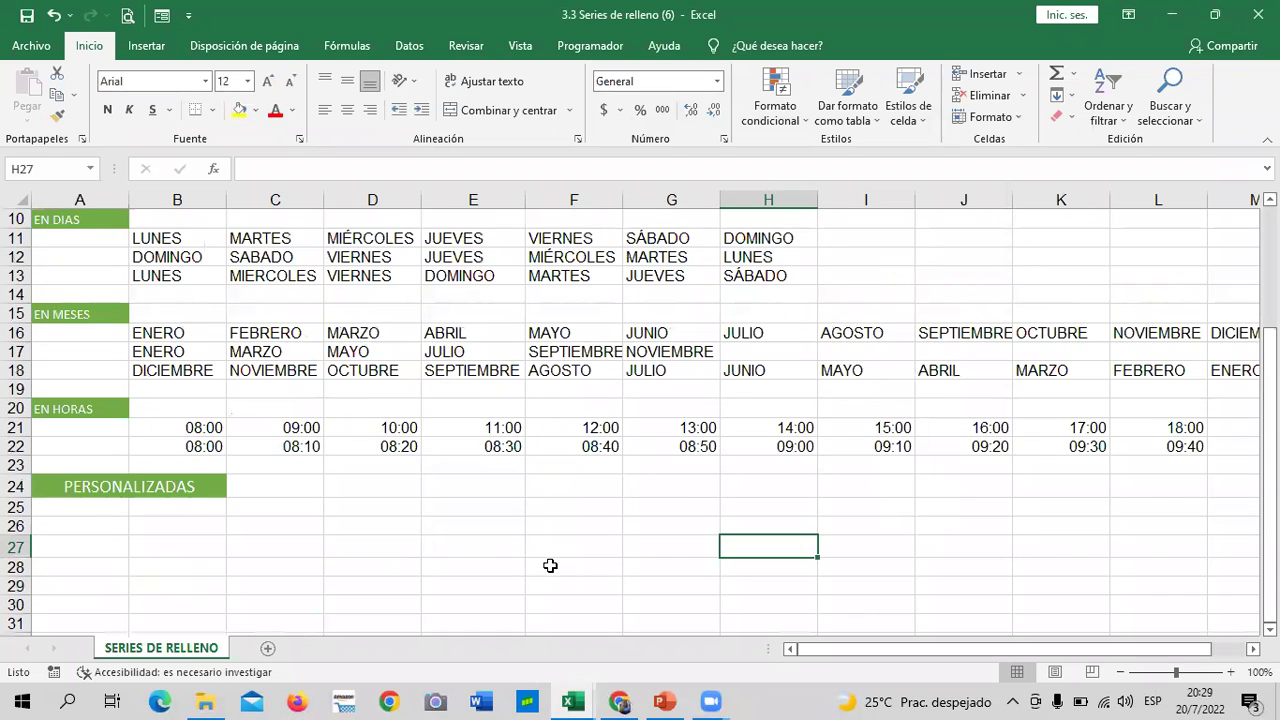
pyautogui.scroll(-2, 680, 547)
pyautogui.click(330, 426)
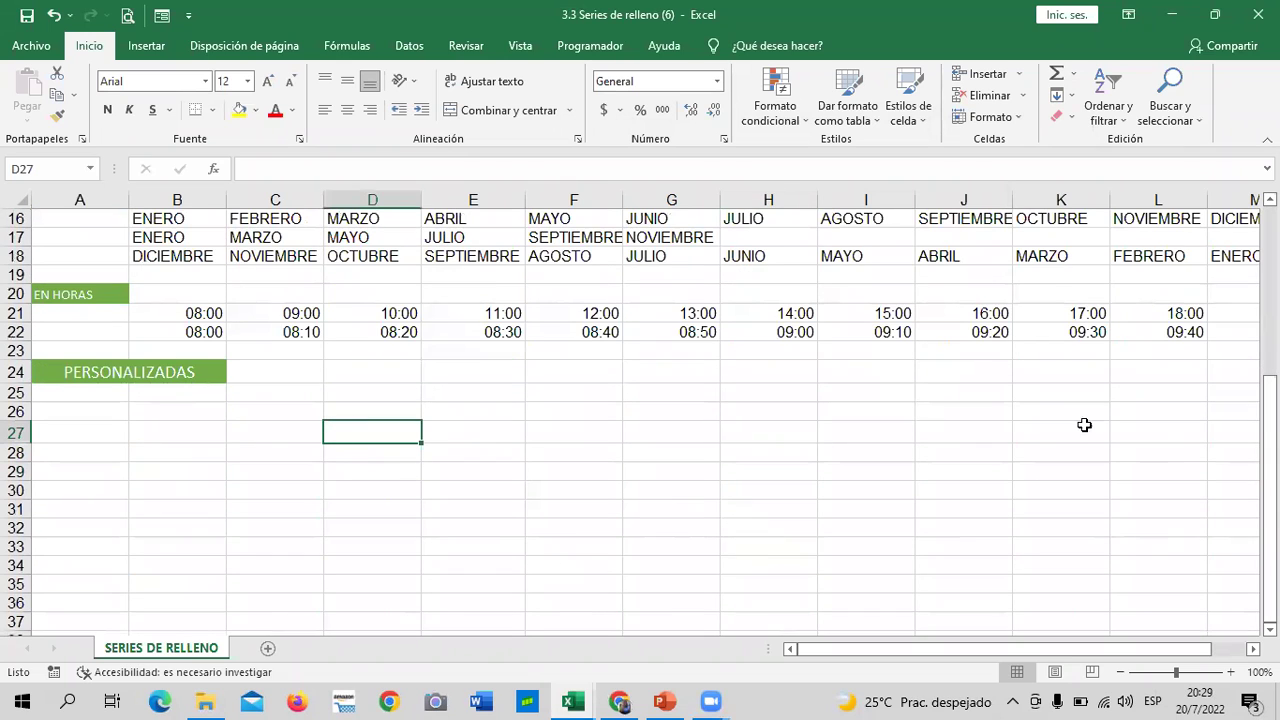
pyautogui.click(170, 410)
pyautogui.click(645, 505)
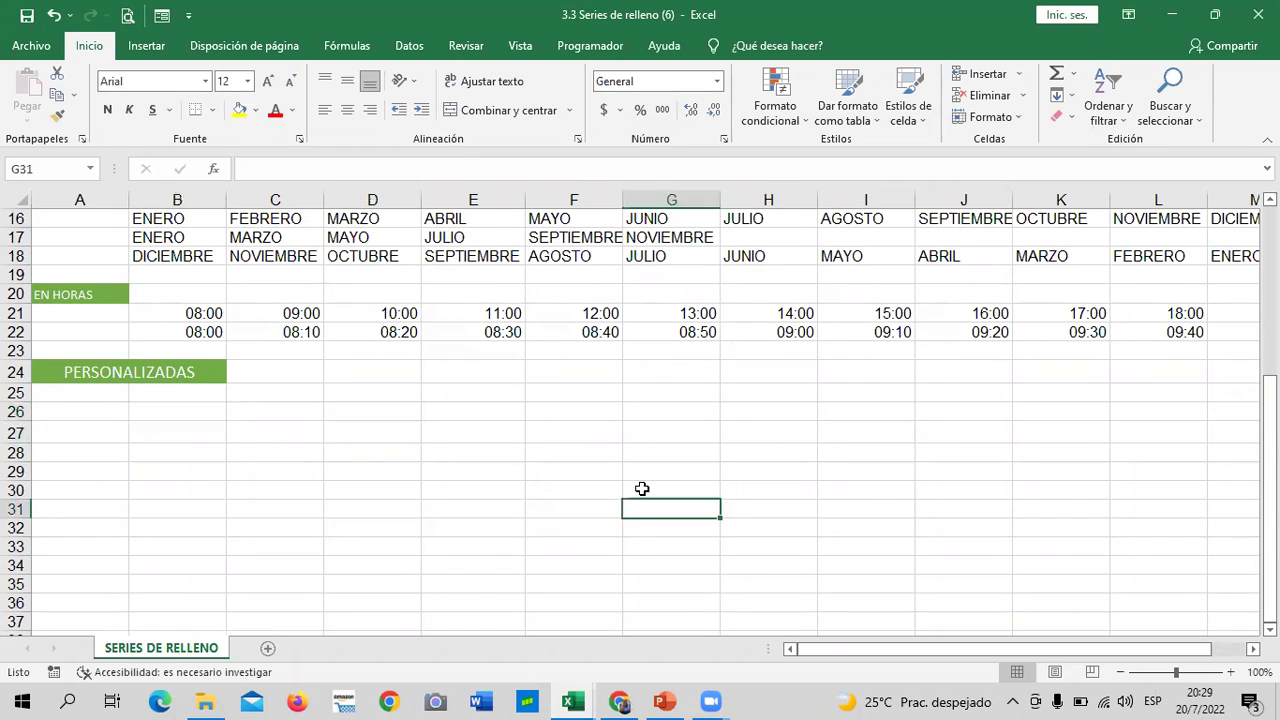
pyautogui.click(194, 404)
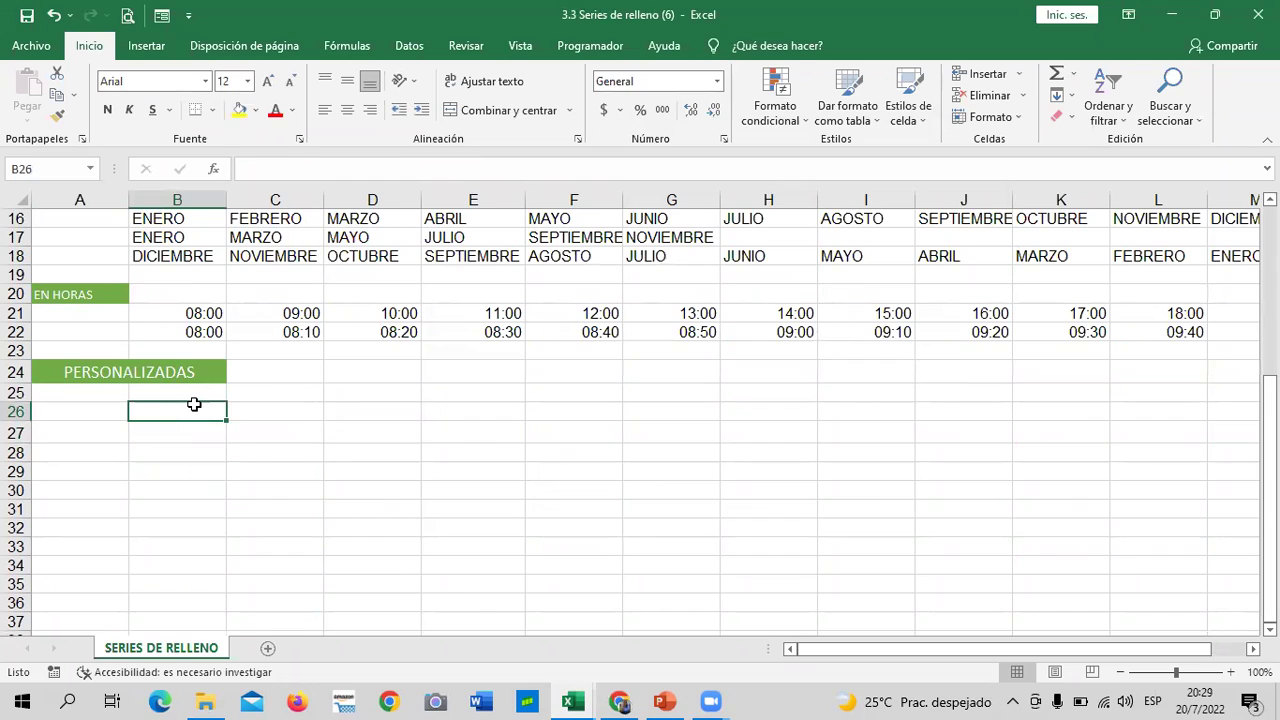
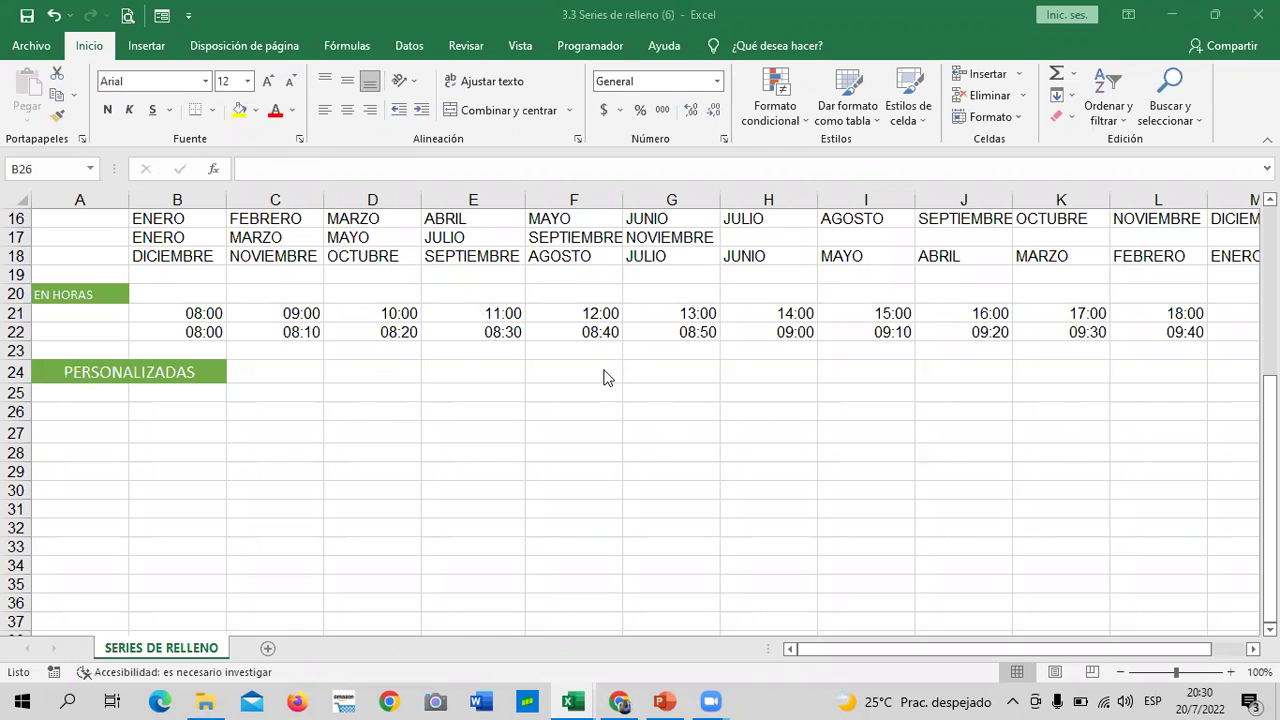
# Enter the headers SECTOR, N° DE CASA and PROPIETARIO in B26:D26.
pyautogui.scroll(5, 600, 411)
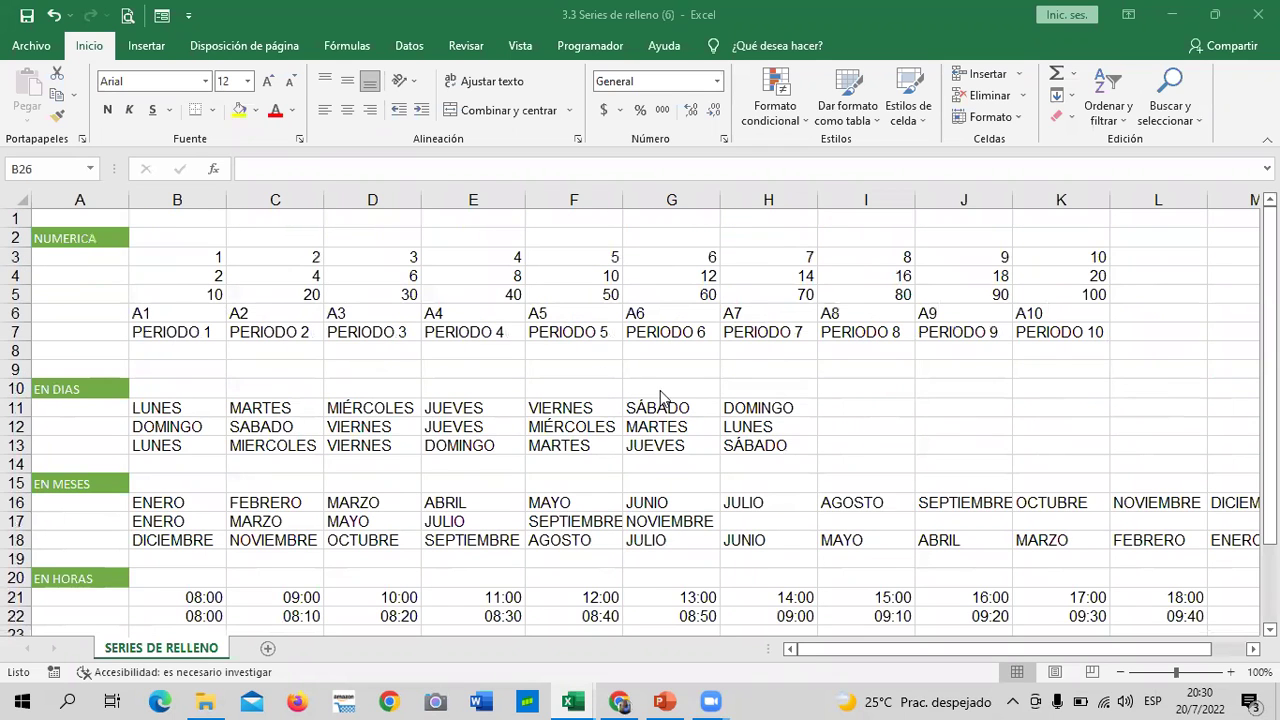
pyautogui.scroll(-3, 650, 405)
pyautogui.scroll(2, 645, 407)
pyautogui.scroll(1, 651, 414)
pyautogui.scroll(-3, 645, 407)
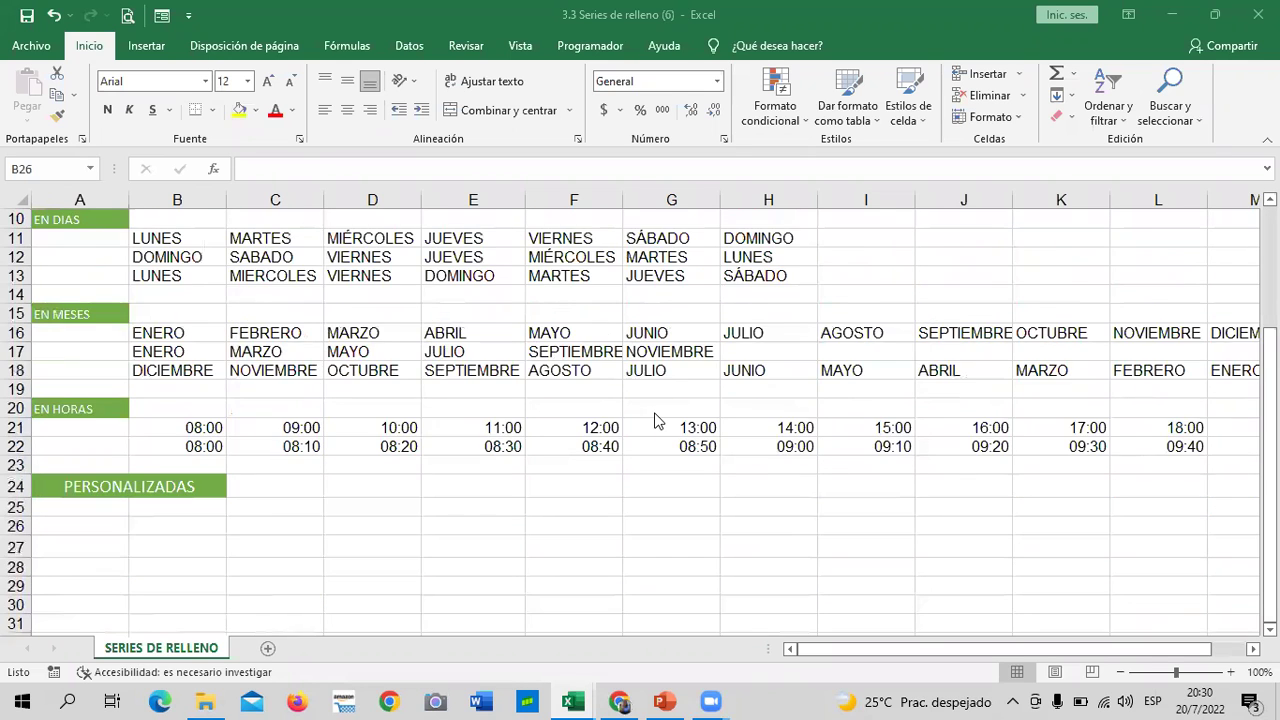
pyautogui.scroll(-3, 206, 403)
pyautogui.click(258, 357)
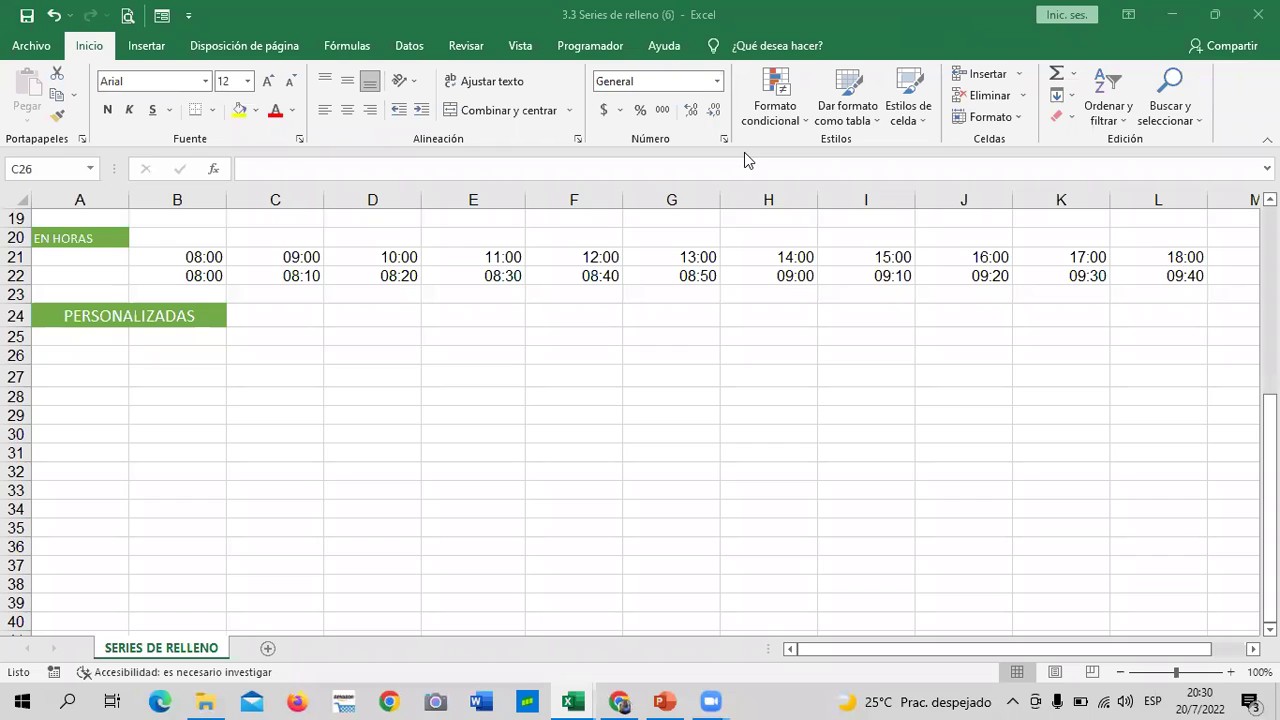
pyautogui.click(201, 353)
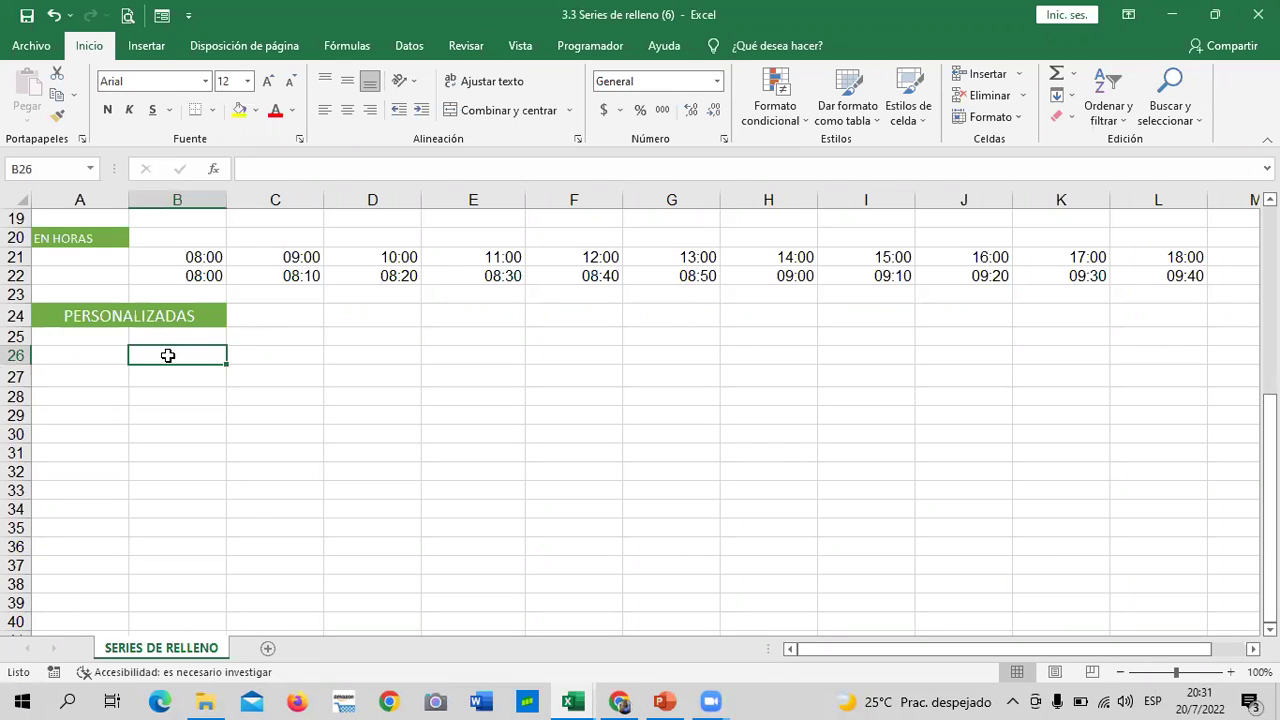
pyautogui.write('SECTOR')
pyautogui.press('Tab')
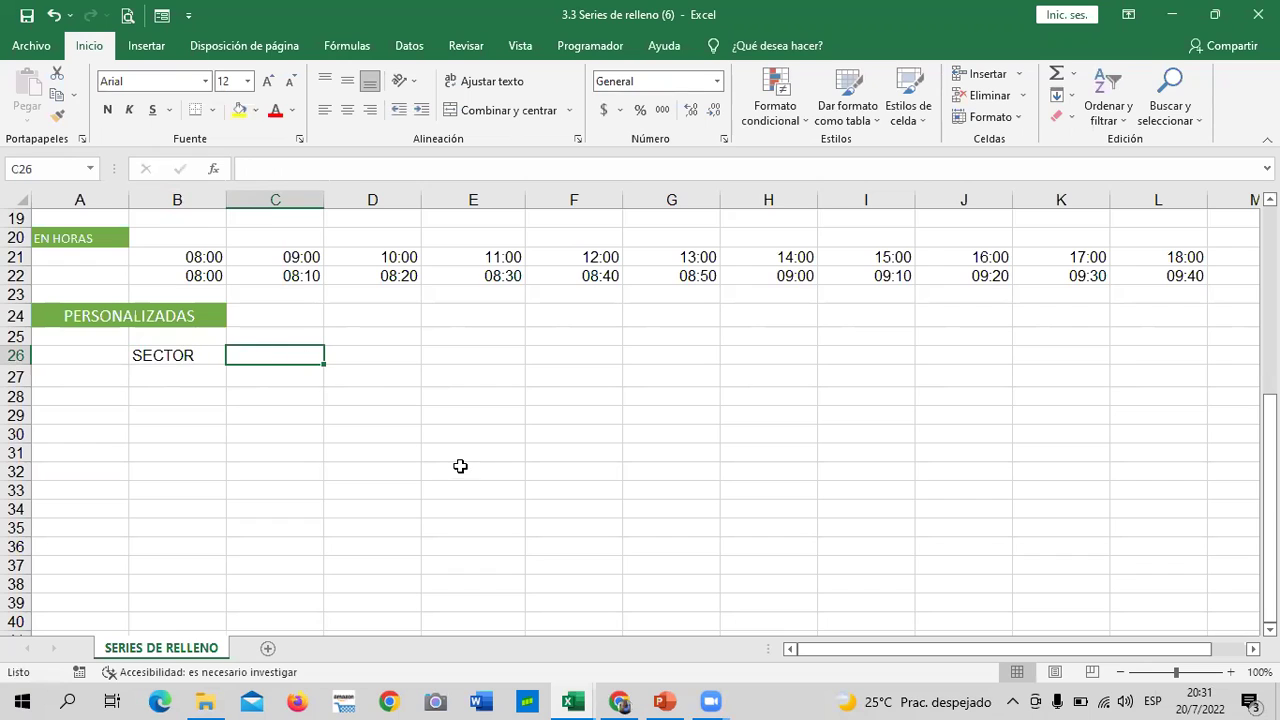
pyautogui.write('N')
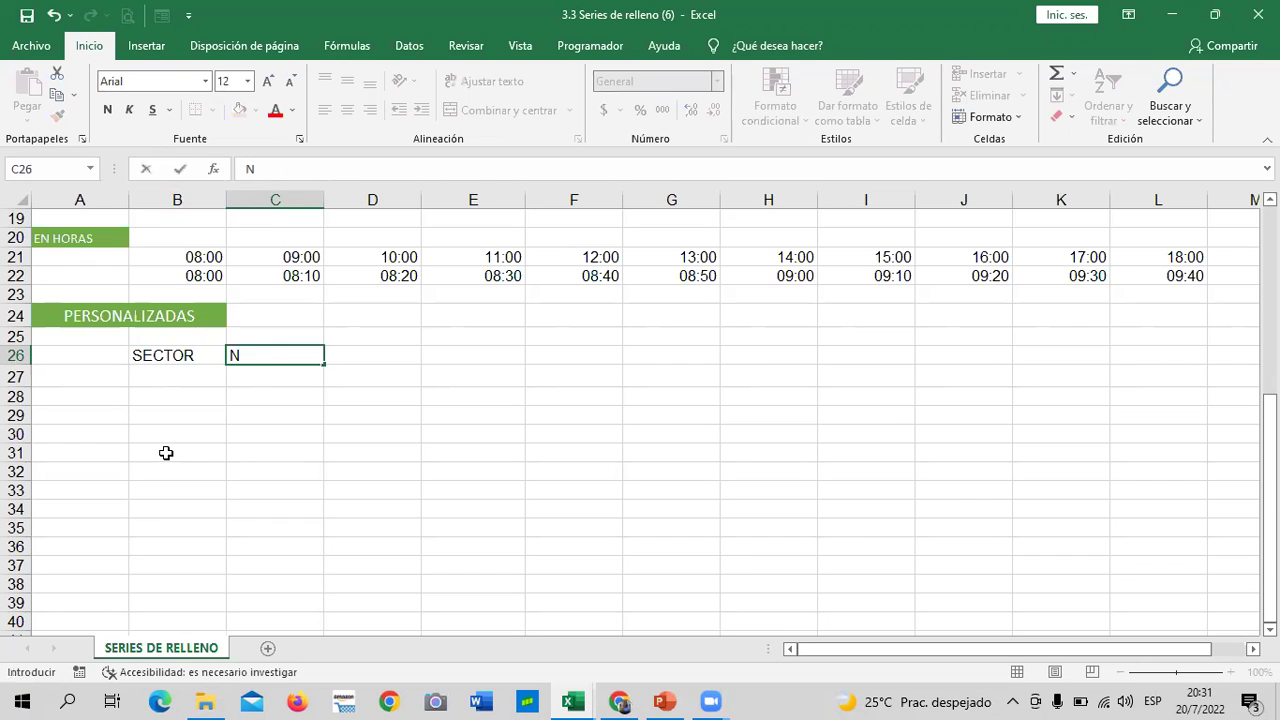
pyautogui.write('° DE CASA')
pyautogui.press('Tab')
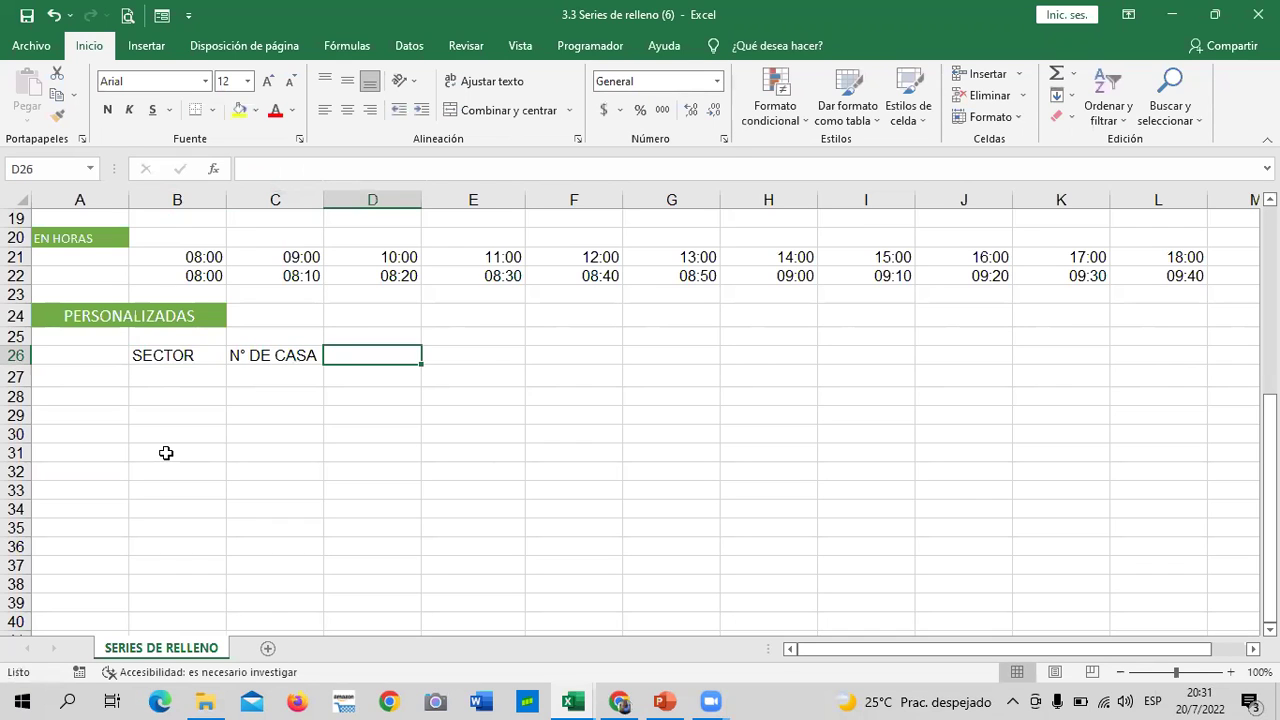
pyautogui.write('PROPIETA')
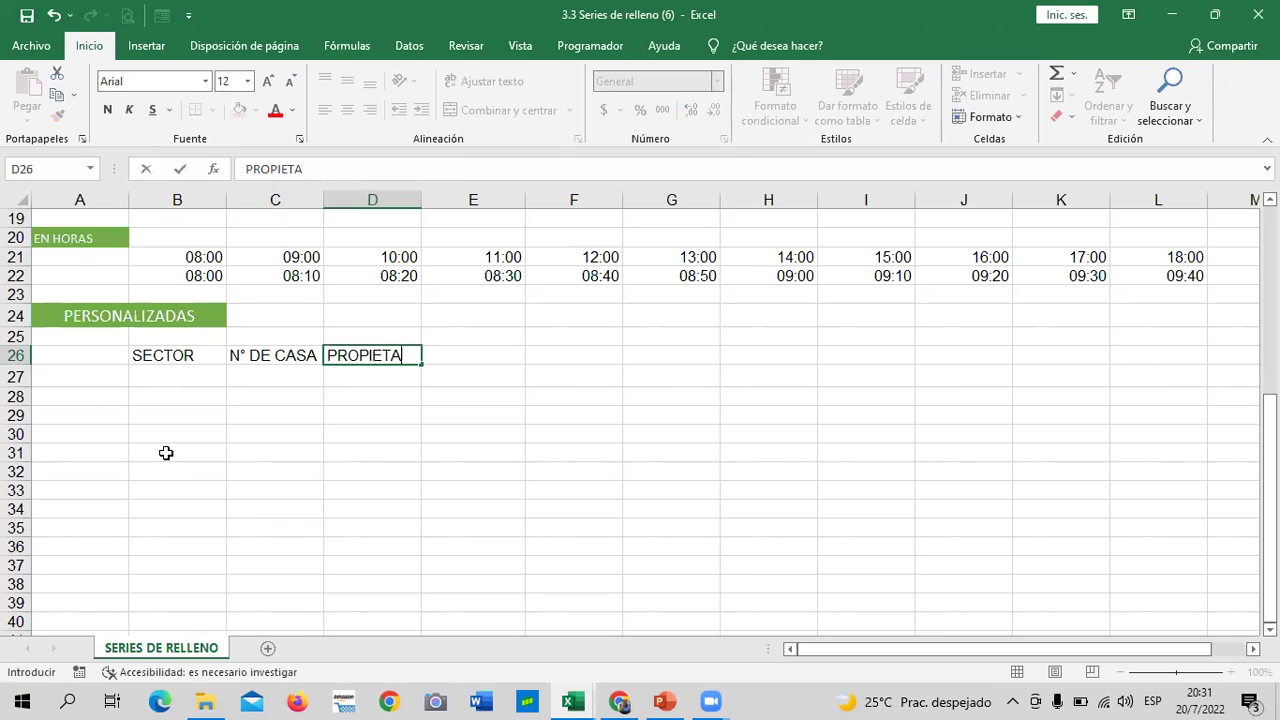
pyautogui.write('RIO')
pyautogui.press('Tab')
# Widen column D to fit PROPIETARIO and add AREA and PARCELA in E26:F26.
pyautogui.moveTo(421, 200); pyautogui.dragTo(441, 200)
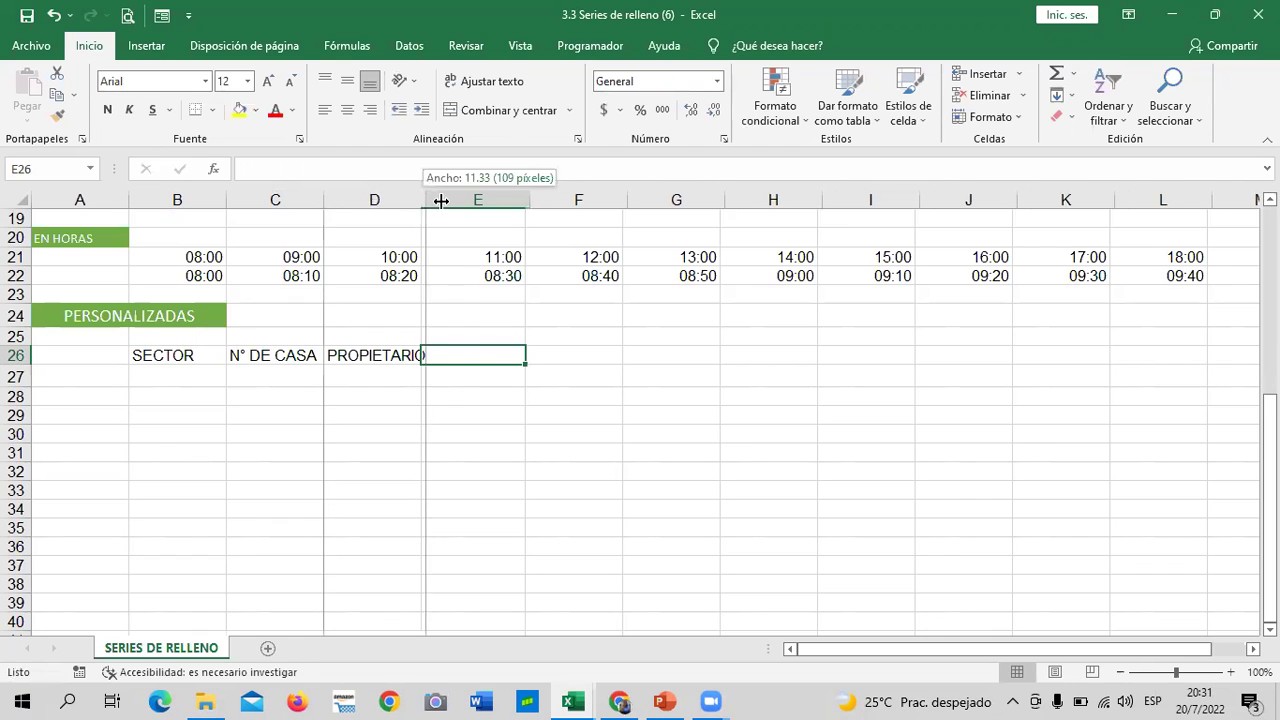
pyautogui.write('AREA')
pyautogui.press('Tab')
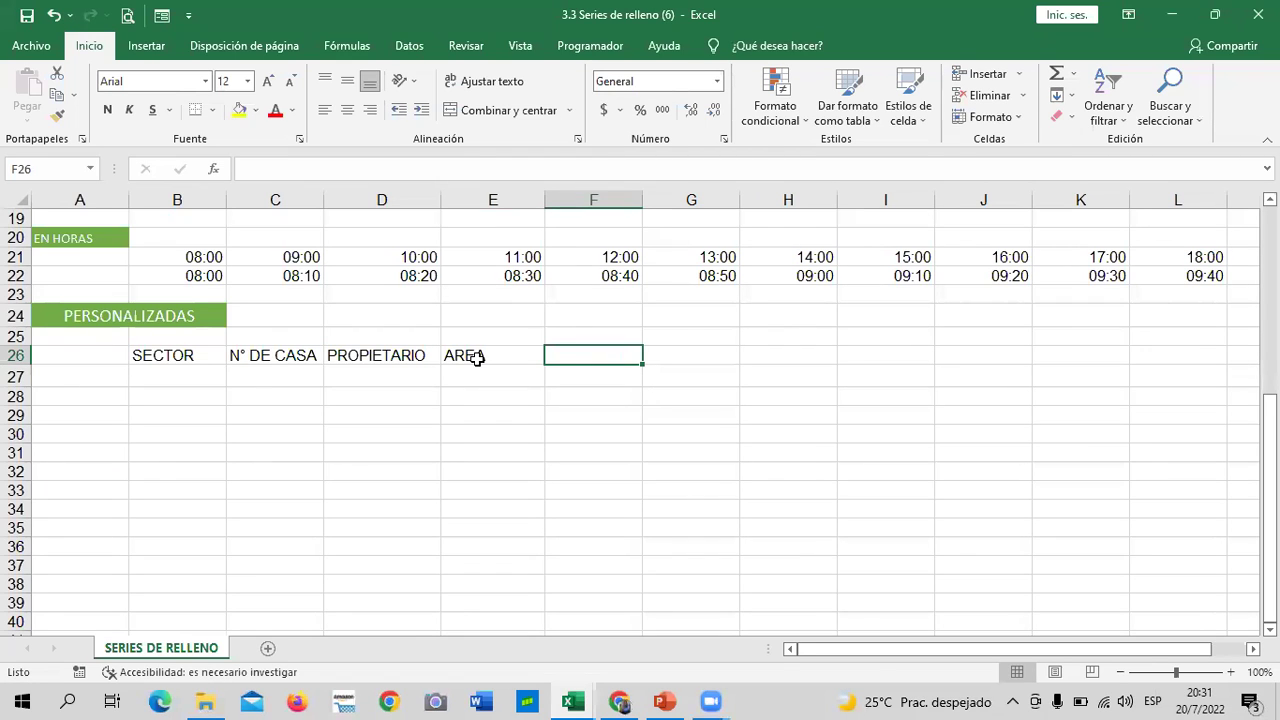
pyautogui.write('PARCELA')
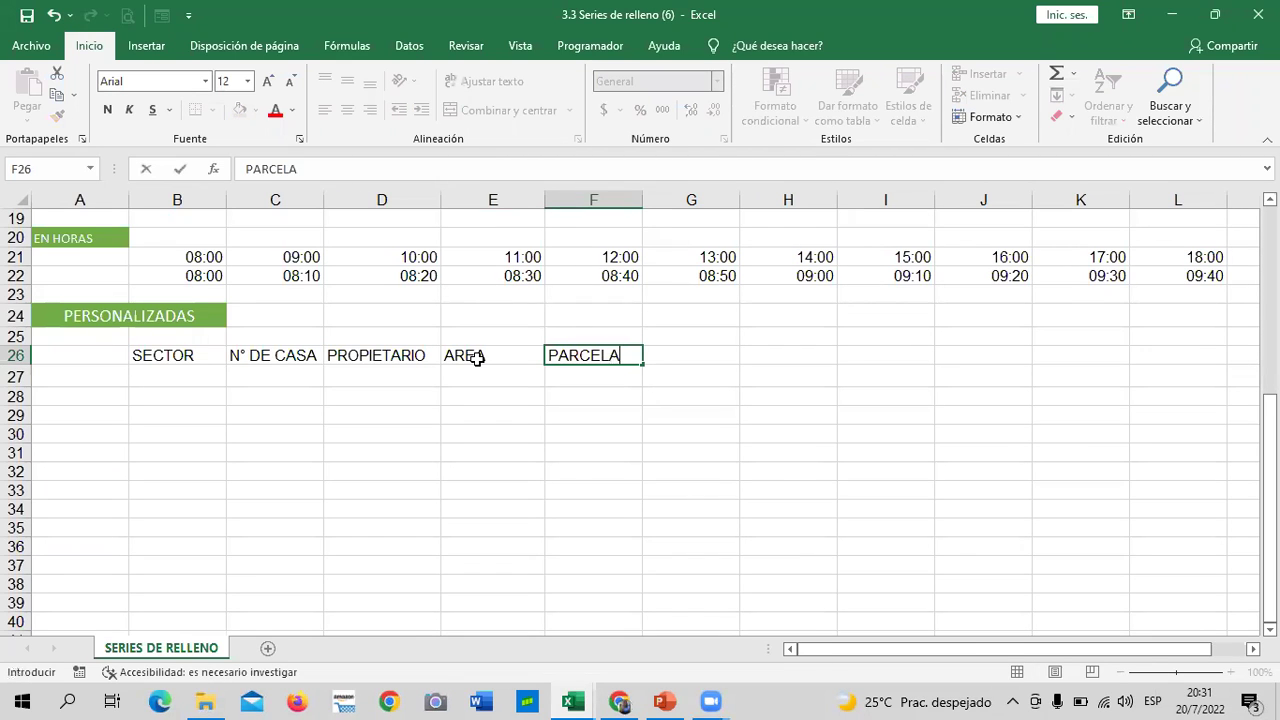
pyautogui.click(474, 448)
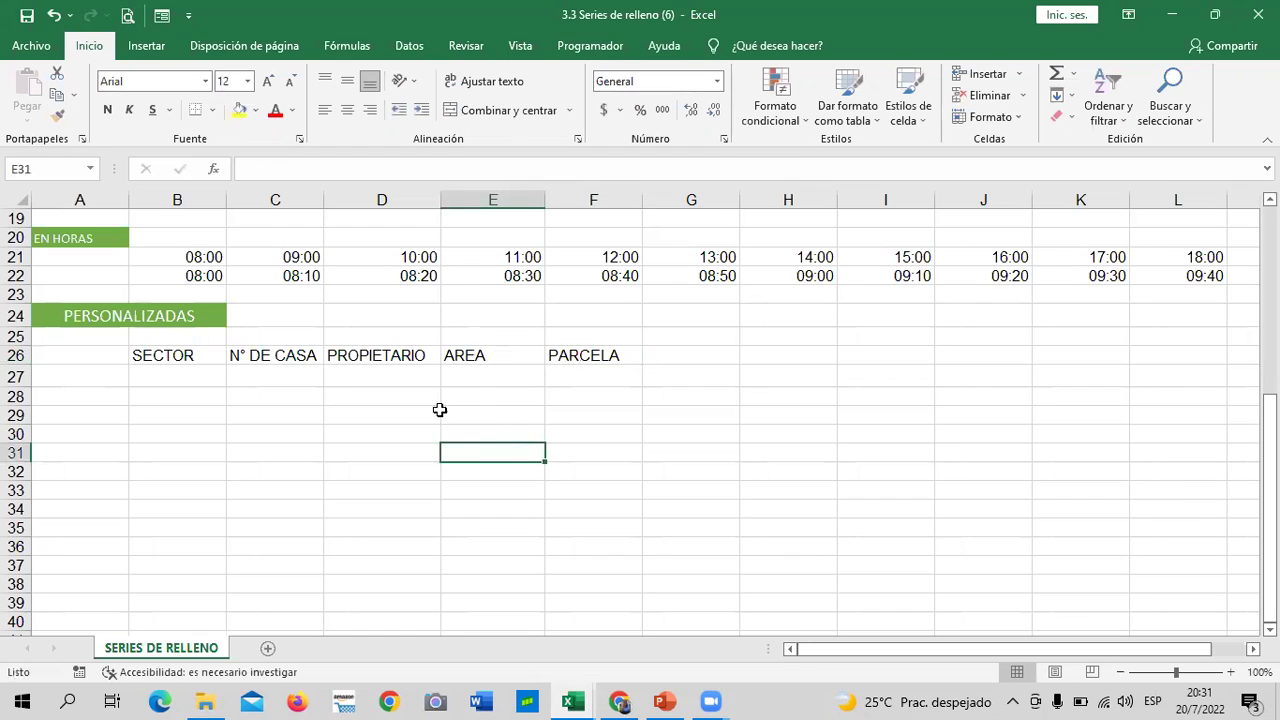
# Centre the row 26 headers SECTOR through PARCELA in B26:F26.
pyautogui.moveTo(150, 356)
pyautogui.mouseDown()
pyautogui.moveTo(615, 367)
pyautogui.moveTo(618, 352)
pyautogui.mouseUp()
pyautogui.click(347, 110)
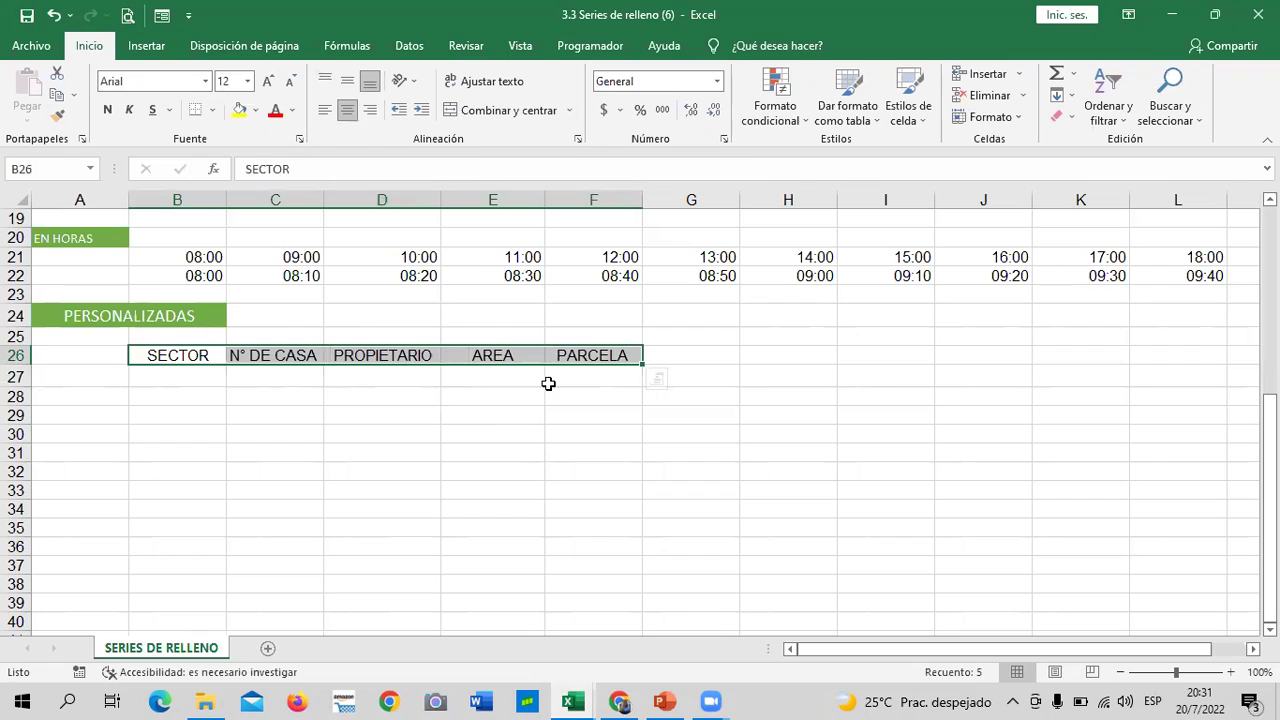
pyautogui.click(594, 520)
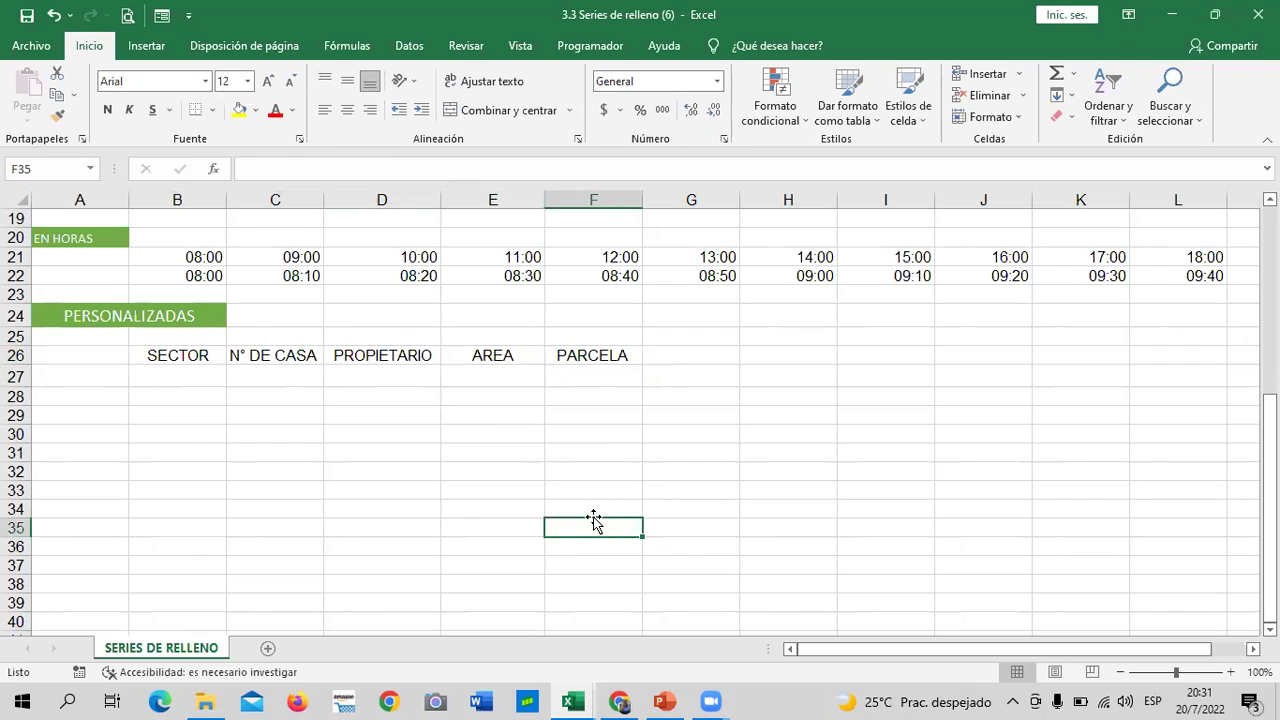
pyautogui.click(496, 436)
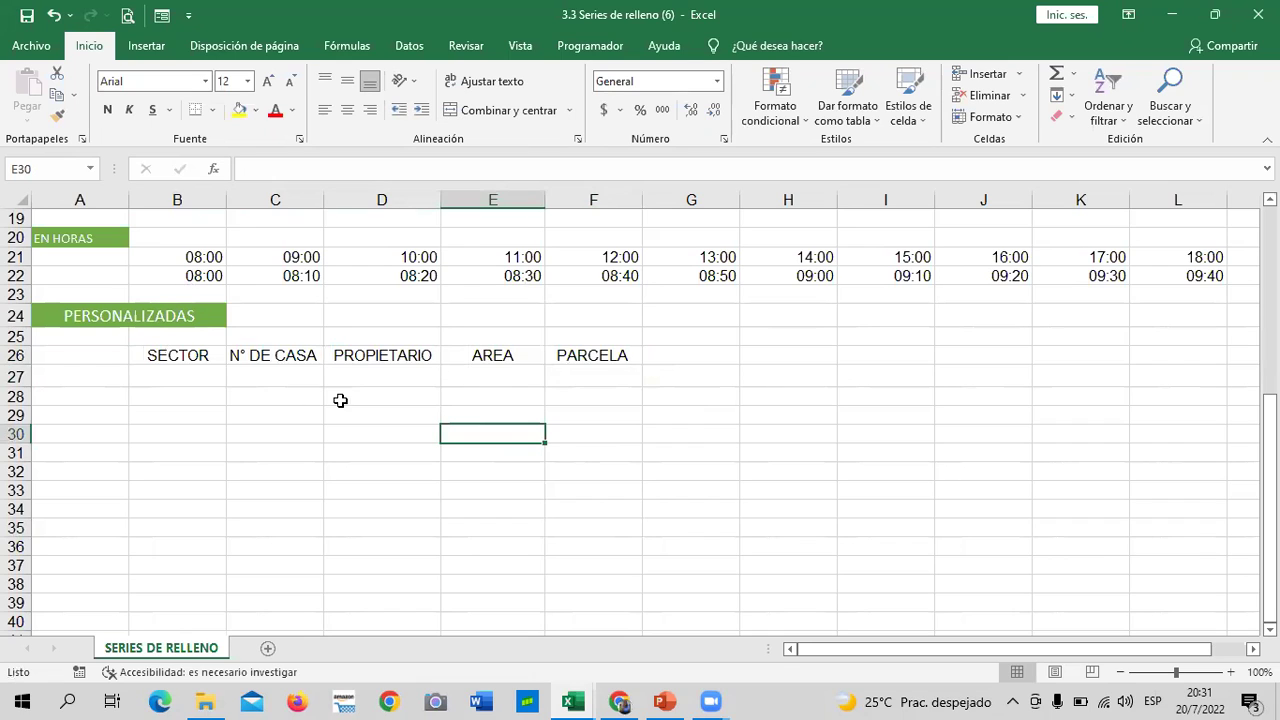
pyautogui.moveTo(170, 356); pyautogui.dragTo(586, 357)
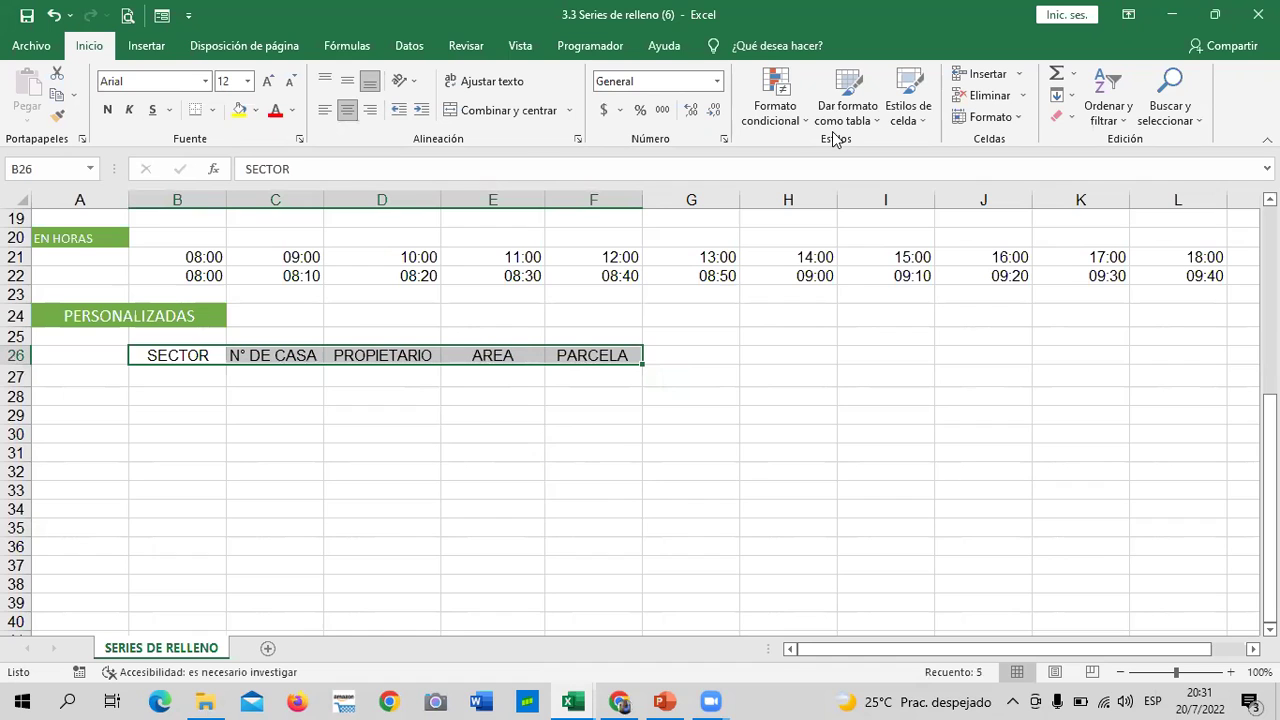
# Open Excel Options on the Avanzadas (Advanced) page.
pyautogui.click(32, 46)
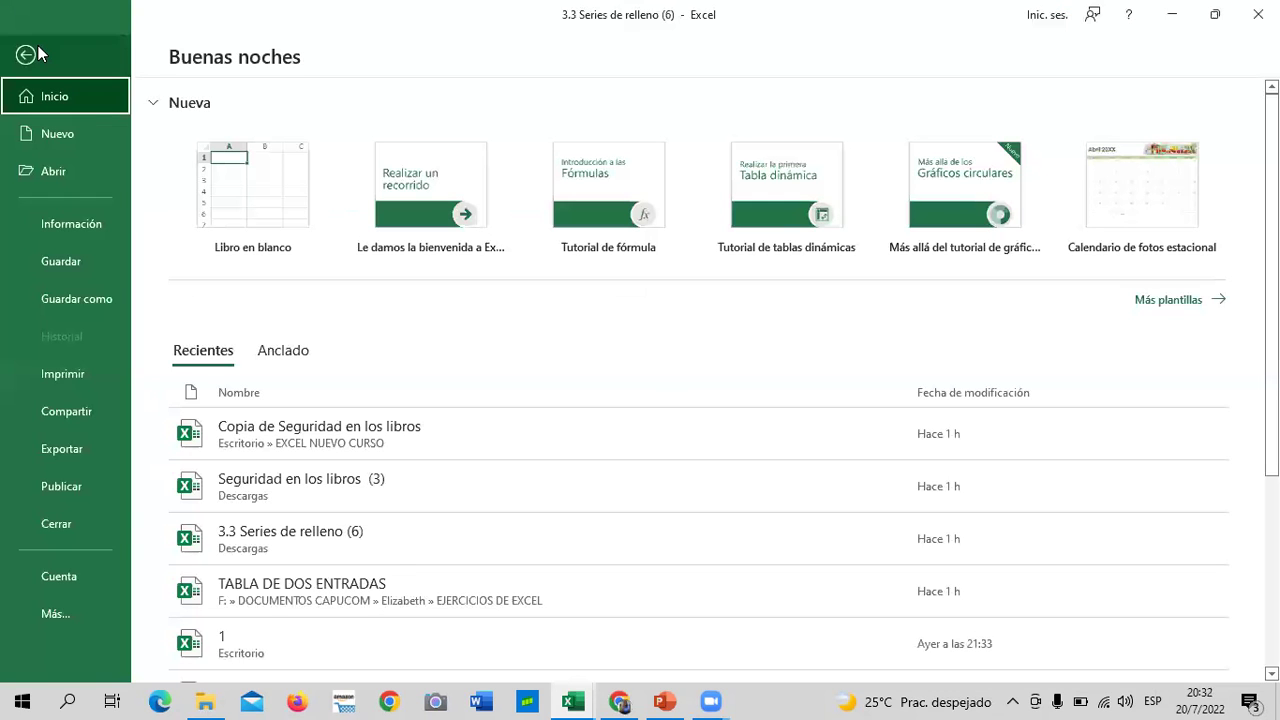
pyautogui.click(88, 610)
pyautogui.click(169, 651)
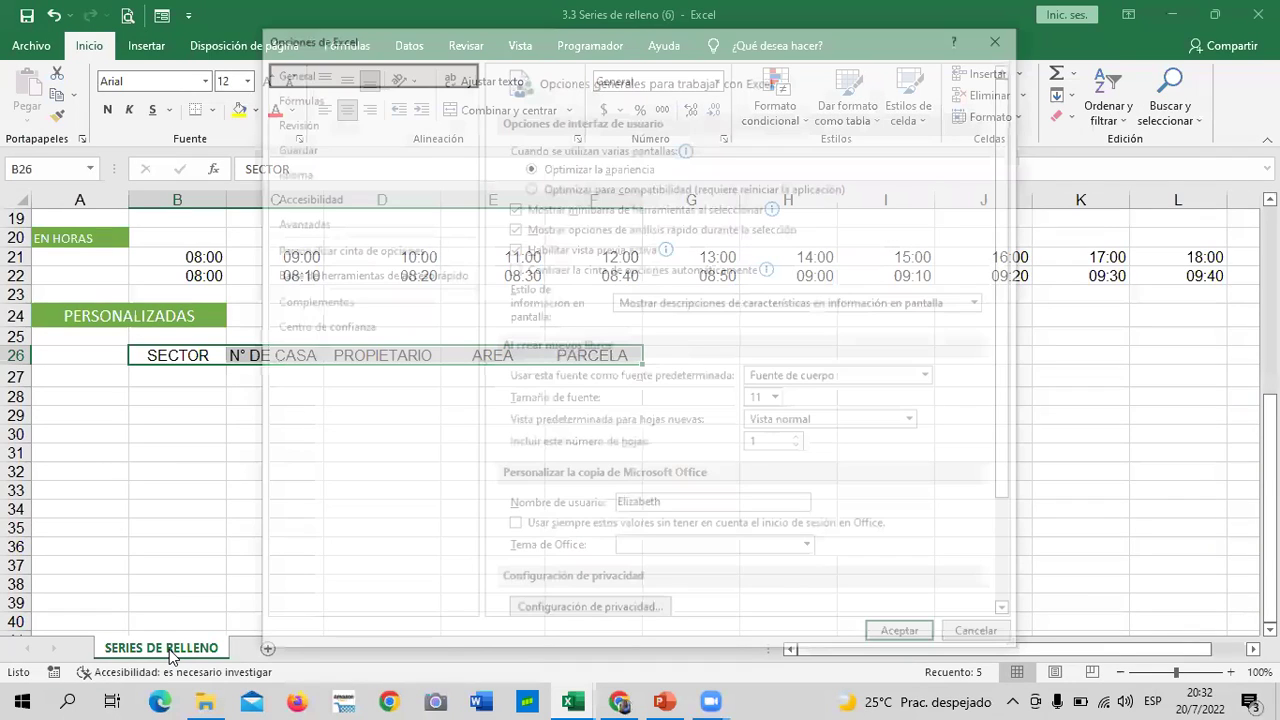
pyautogui.click(326, 224)
# Scroll to the General section and open Modificar listas personalizadas.
pyautogui.moveTo(1012, 165); pyautogui.dragTo(1010, 583)
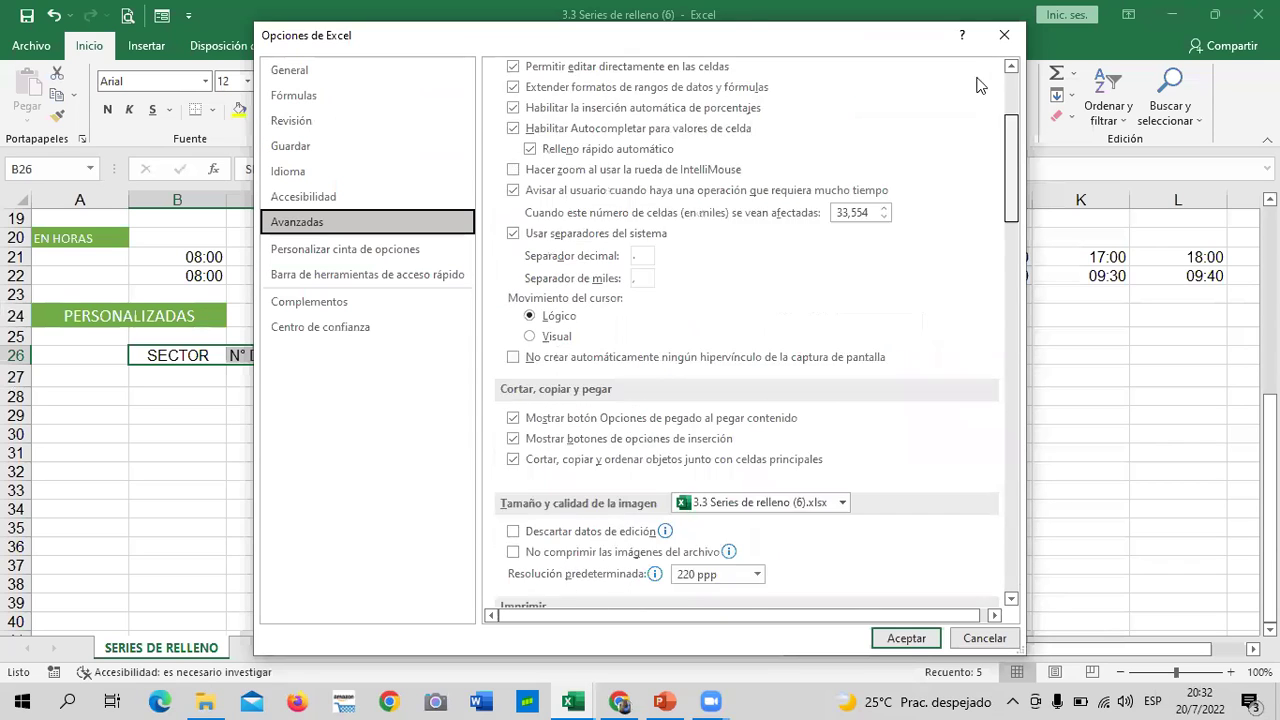
pyautogui.moveTo(1010, 504); pyautogui.dragTo(1010, 95)
pyautogui.click(1012, 600)
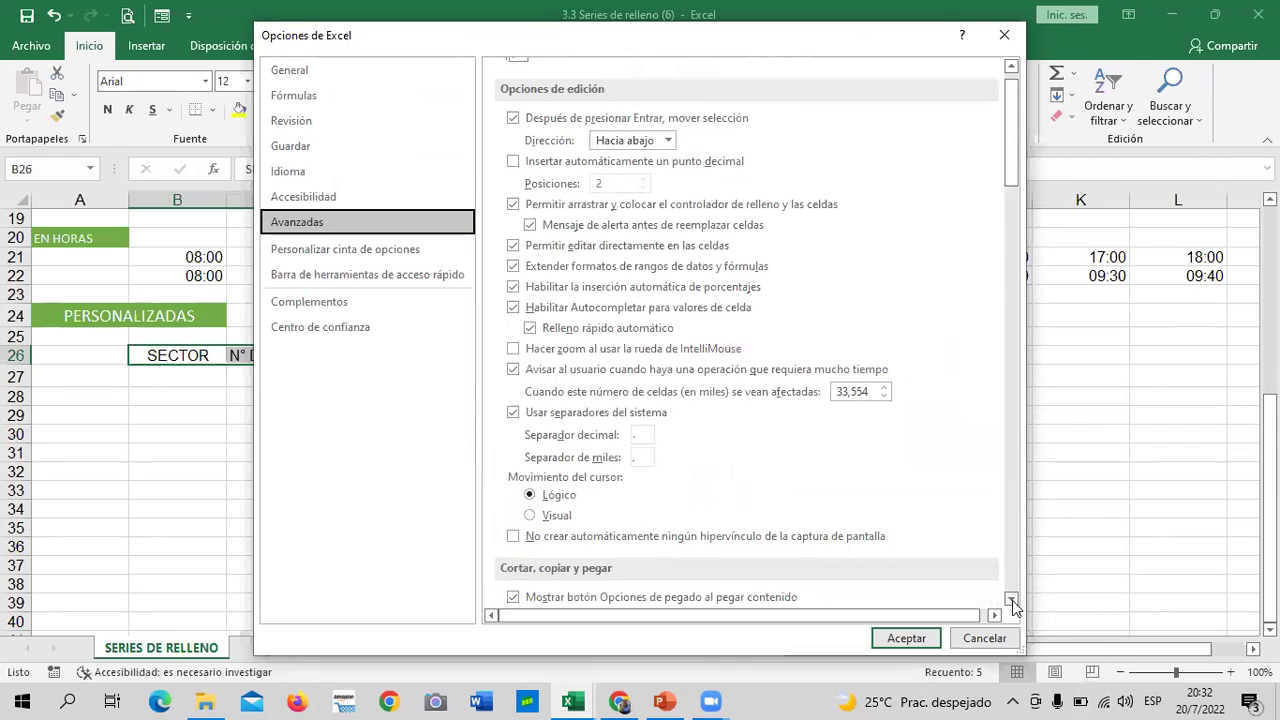
pyautogui.click(1012, 600)
pyautogui.click(1012, 600)
pyautogui.click(1012, 602)
pyautogui.click(1012, 602)
pyautogui.click(1012, 602)
pyautogui.click(1012, 602)
pyautogui.click(1012, 602)
pyautogui.click(1012, 602)
pyautogui.click(1012, 602)
pyautogui.click(1012, 602)
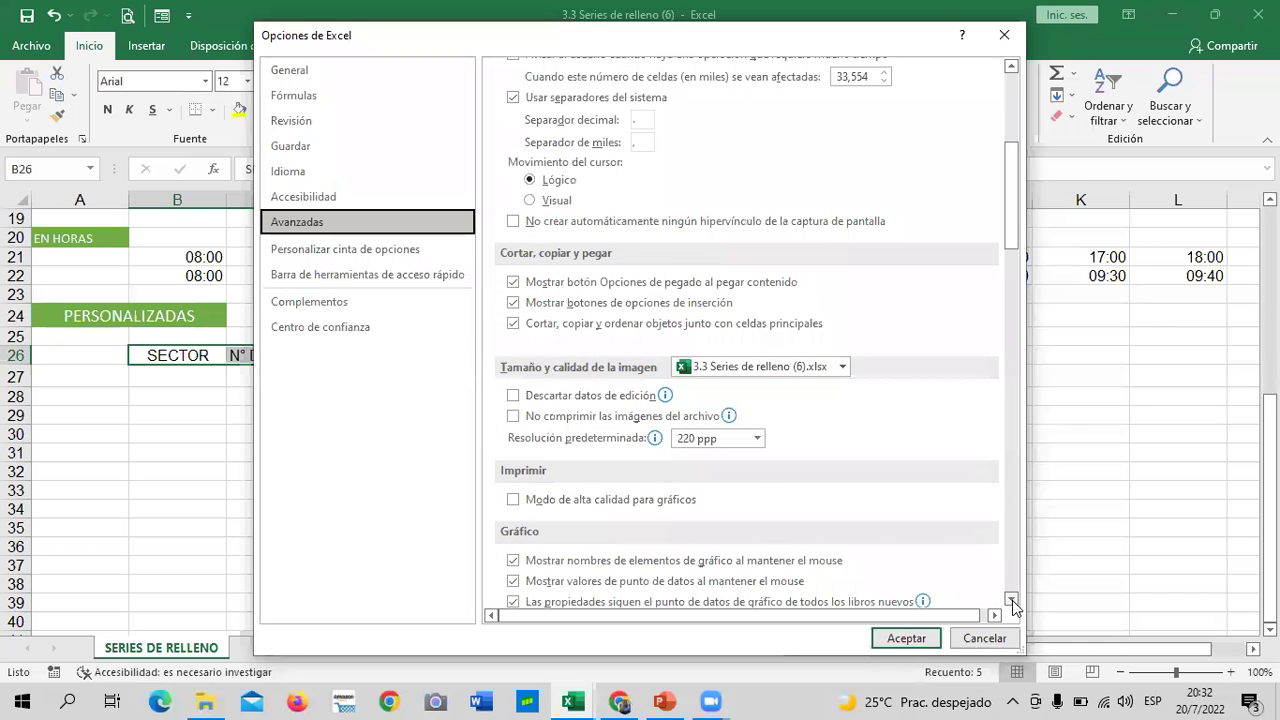
pyautogui.moveTo(1010, 218); pyautogui.dragTo(978, 578)
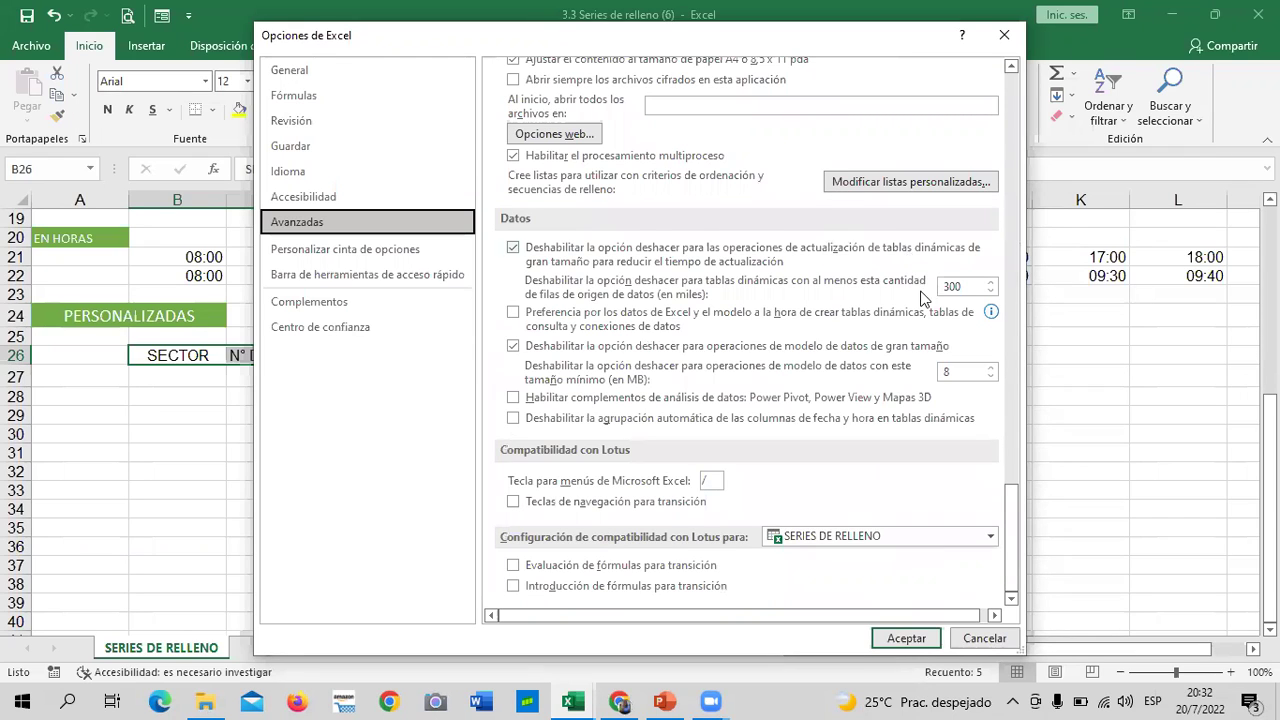
pyautogui.click(880, 182)
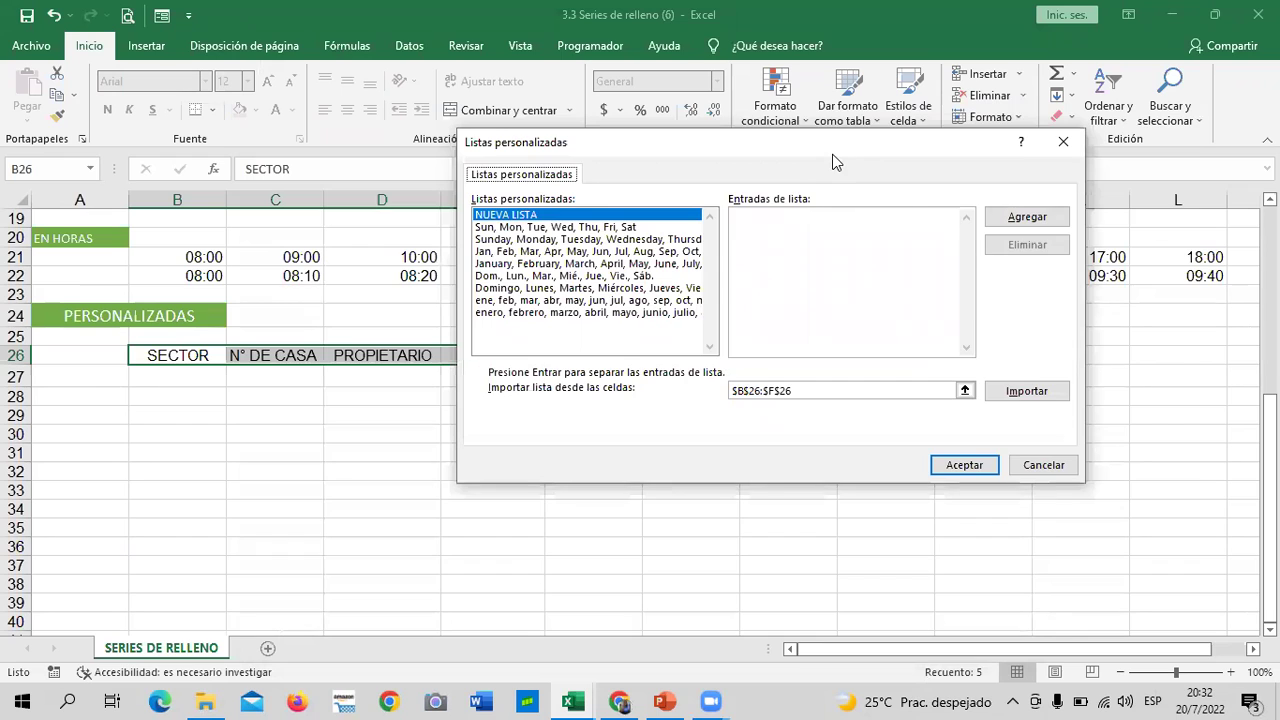
# Import $B$26:$F$26 (SECTOR to PARCELA) as a custom list and confirm both dialogs.
pyautogui.moveTo(836, 162); pyautogui.dragTo(942, 156)
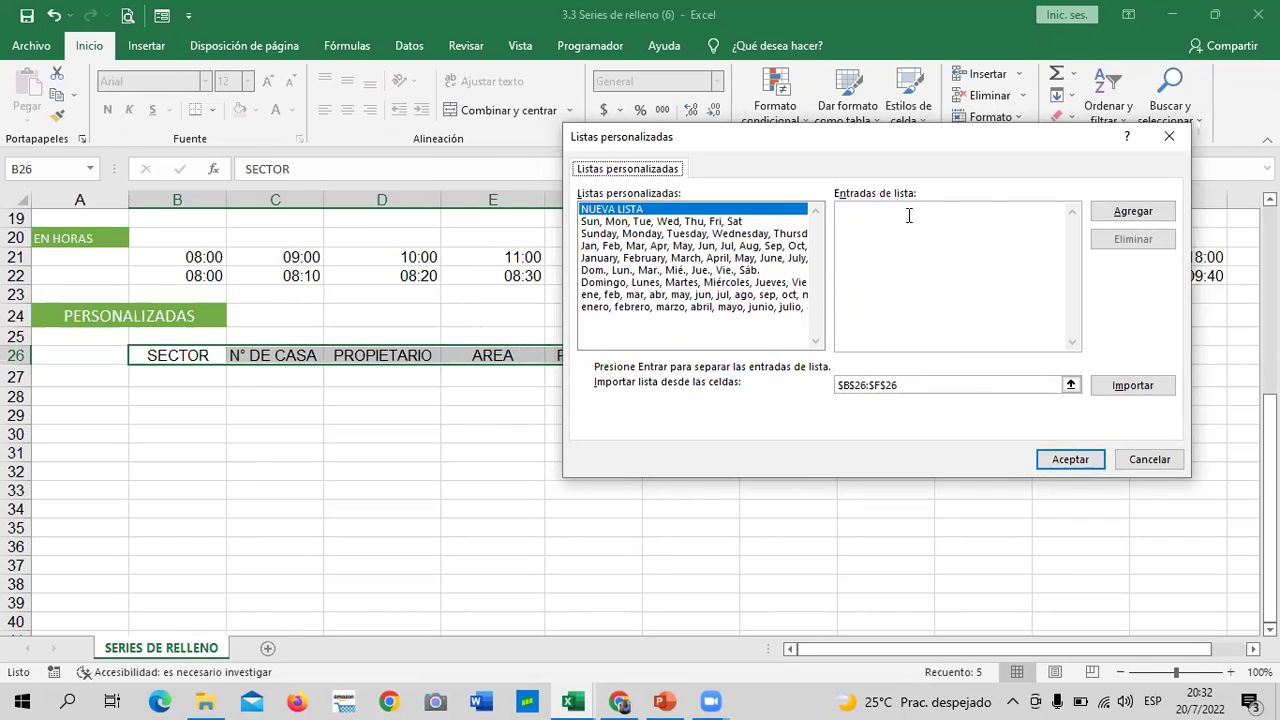
pyautogui.click(1132, 390)
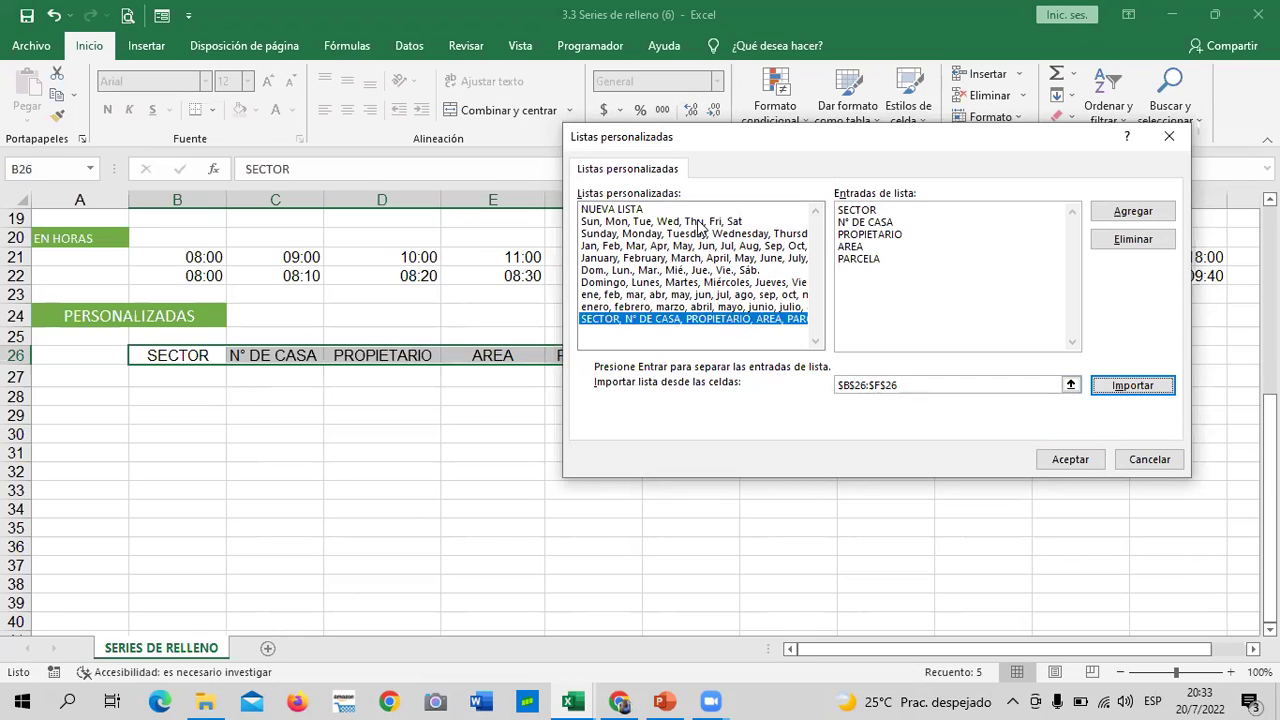
pyautogui.click(1127, 215)
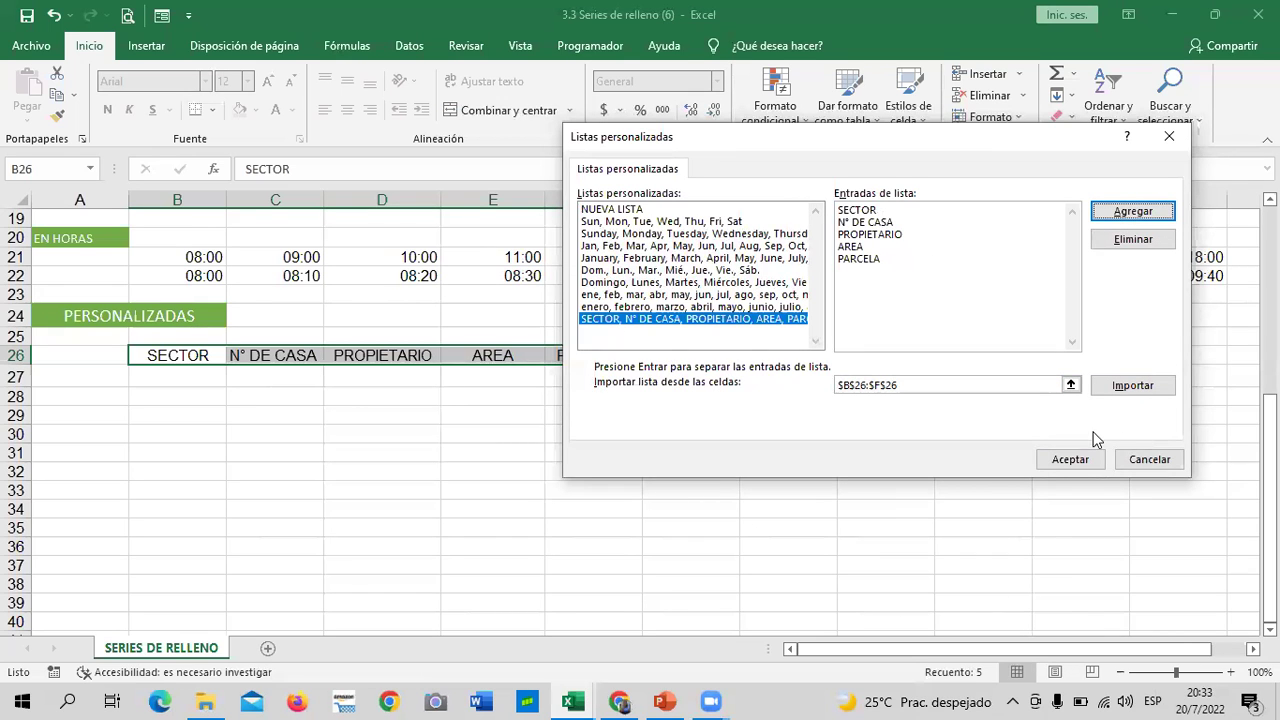
pyautogui.click(1074, 459)
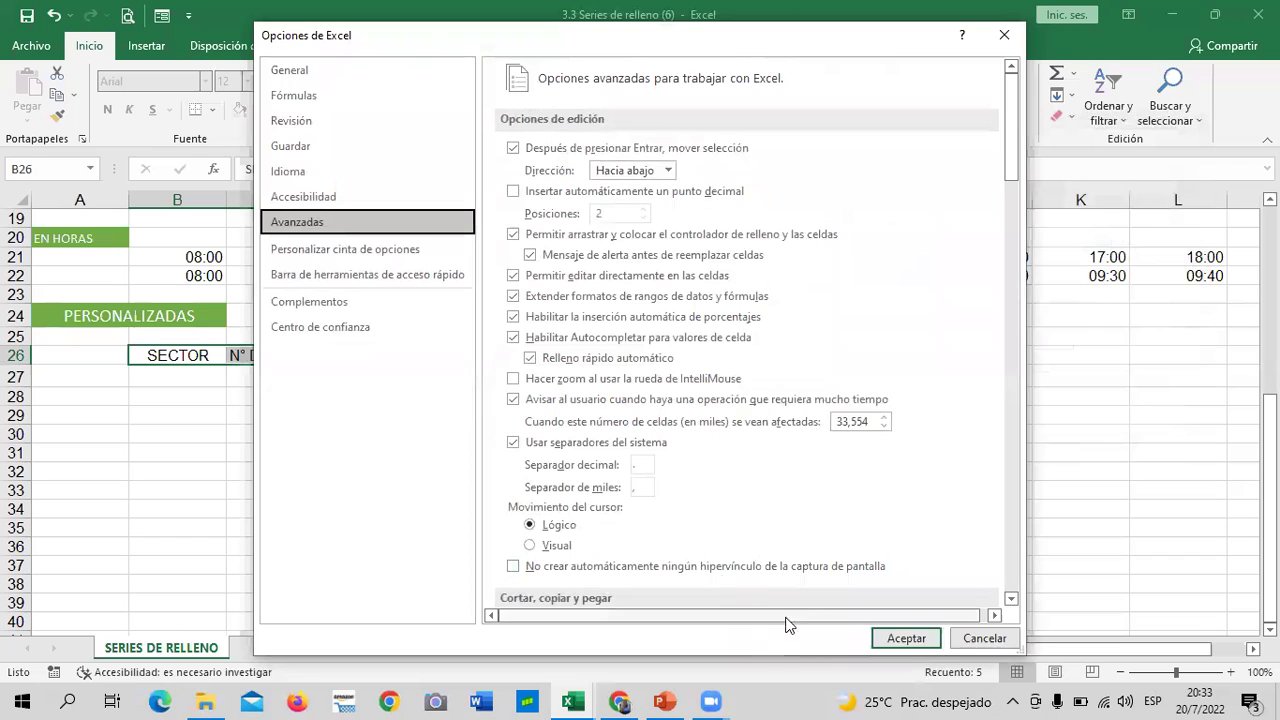
pyautogui.click(907, 638)
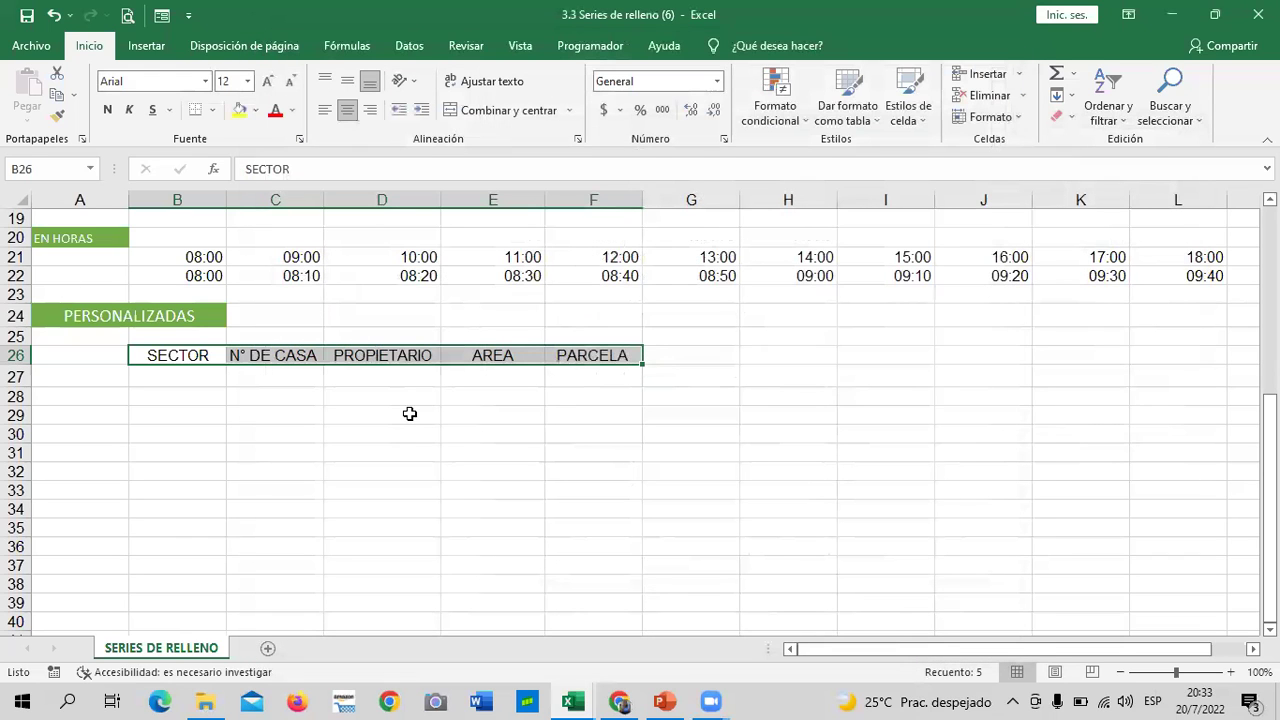
# Type SECTOR in B28 and drag-fill it to F28 with the custom header series.
pyautogui.click(729, 413)
pyautogui.click(192, 393)
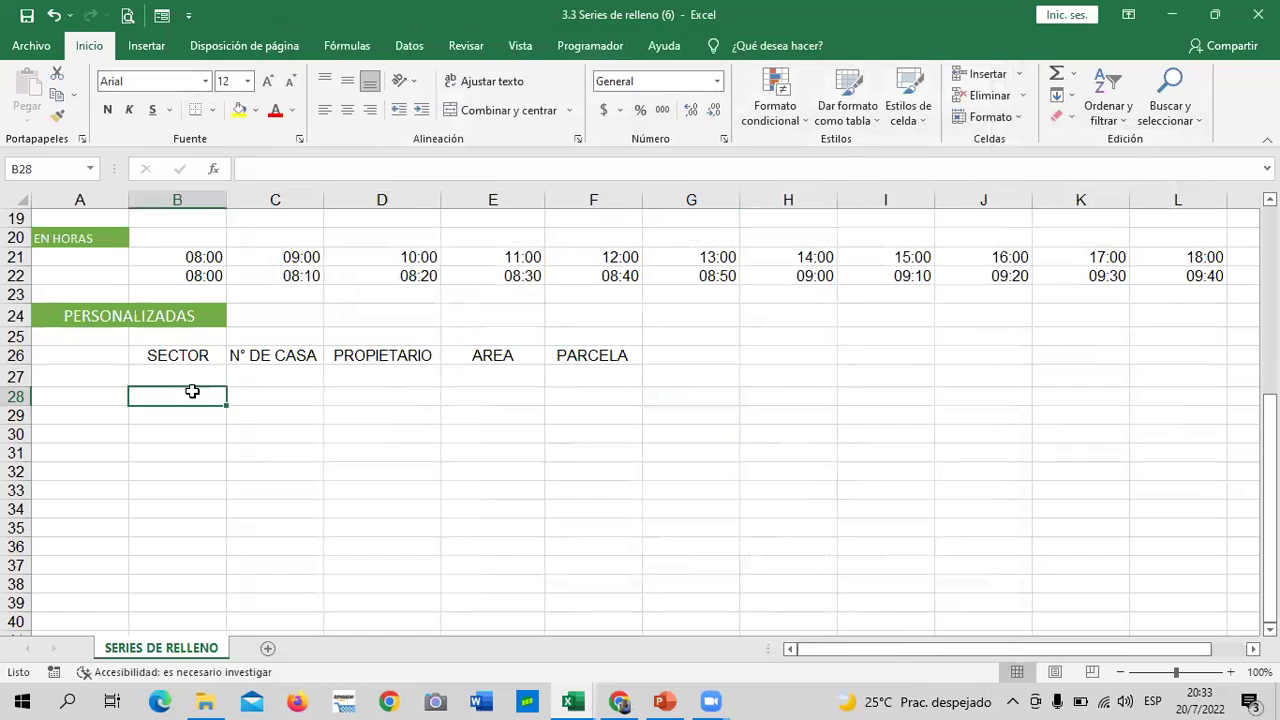
pyautogui.write('SEC')
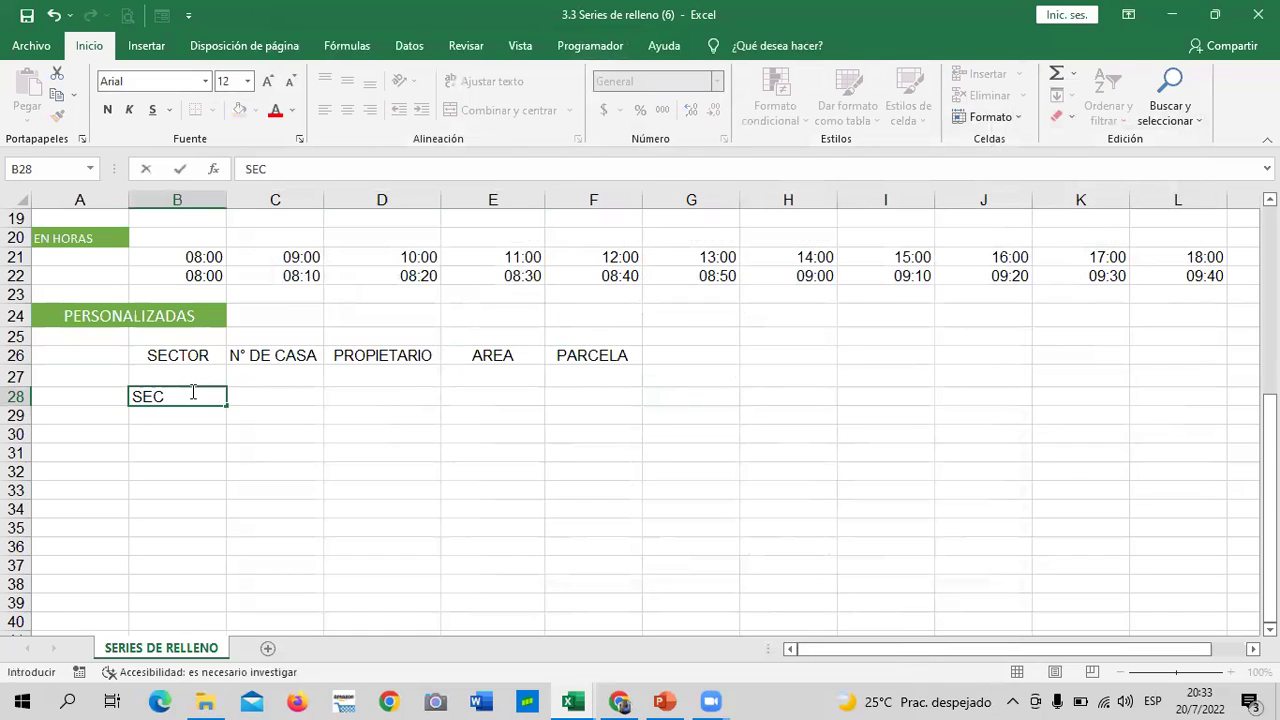
pyautogui.write('TOR')
pyautogui.press('Return')
pyautogui.click(191, 393)
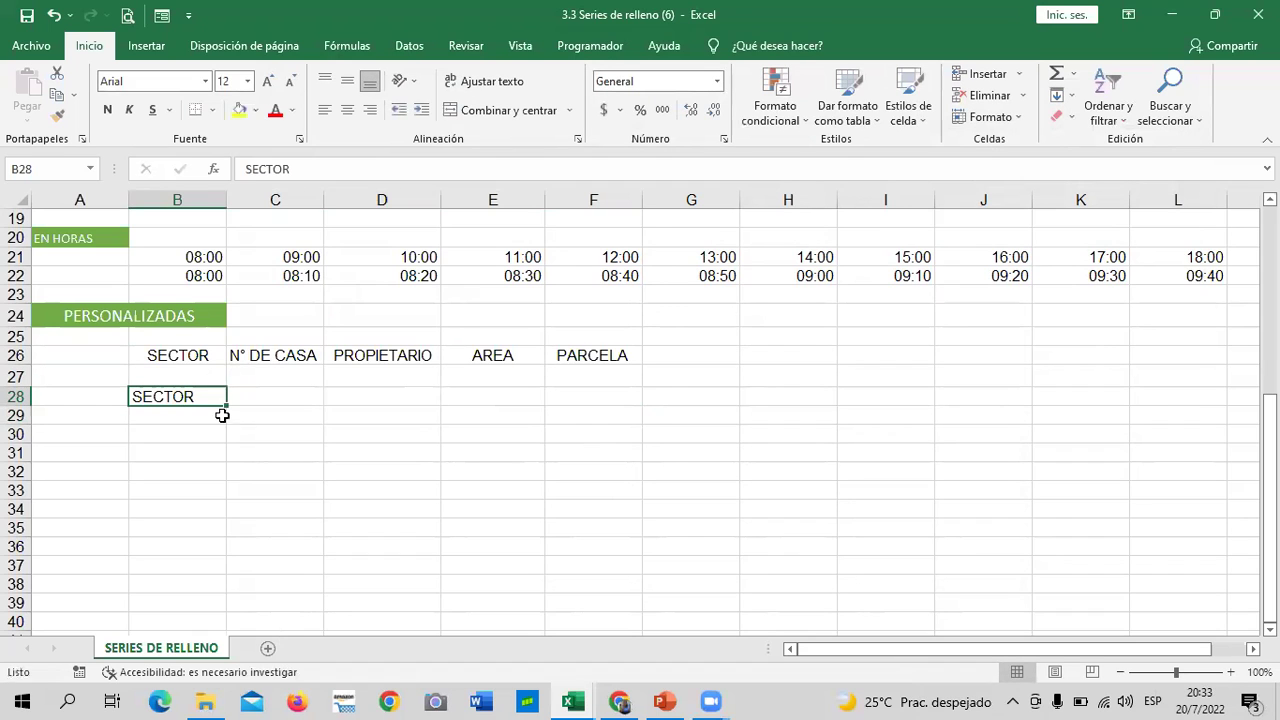
pyautogui.moveTo(223, 408); pyautogui.dragTo(604, 396)
pyautogui.click(748, 400)
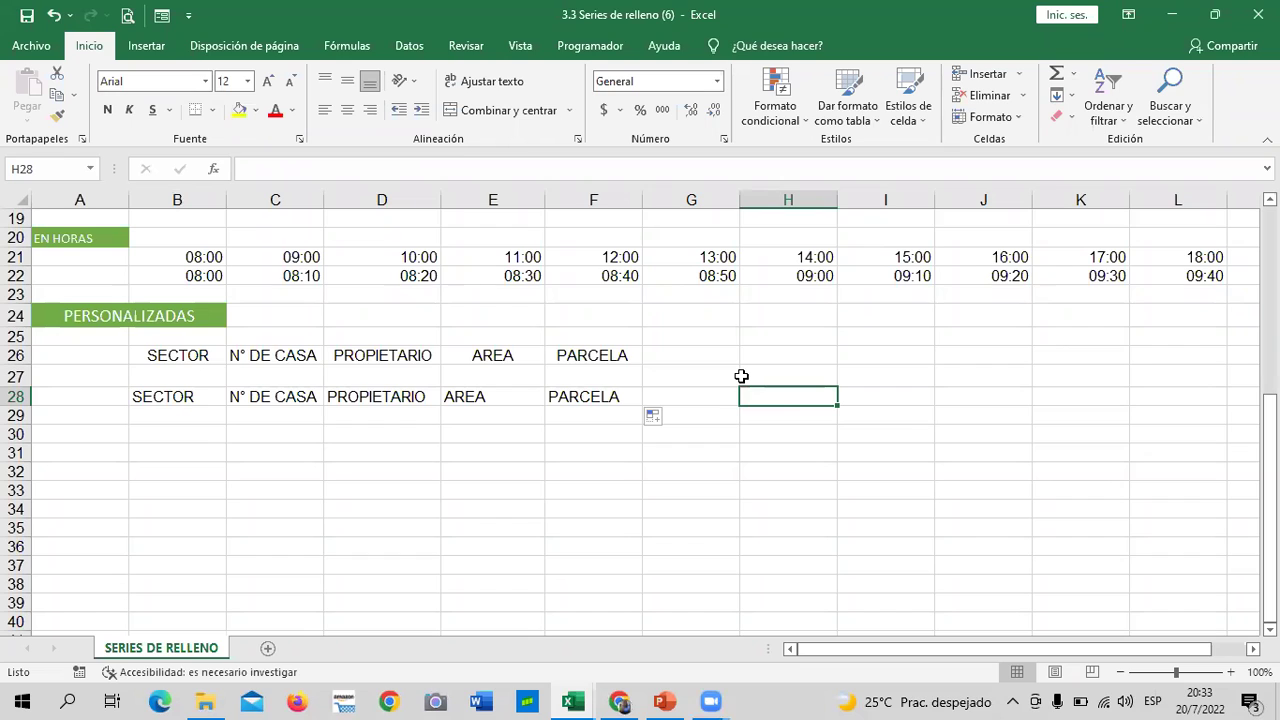
pyautogui.click(177, 431)
pyautogui.click(466, 486)
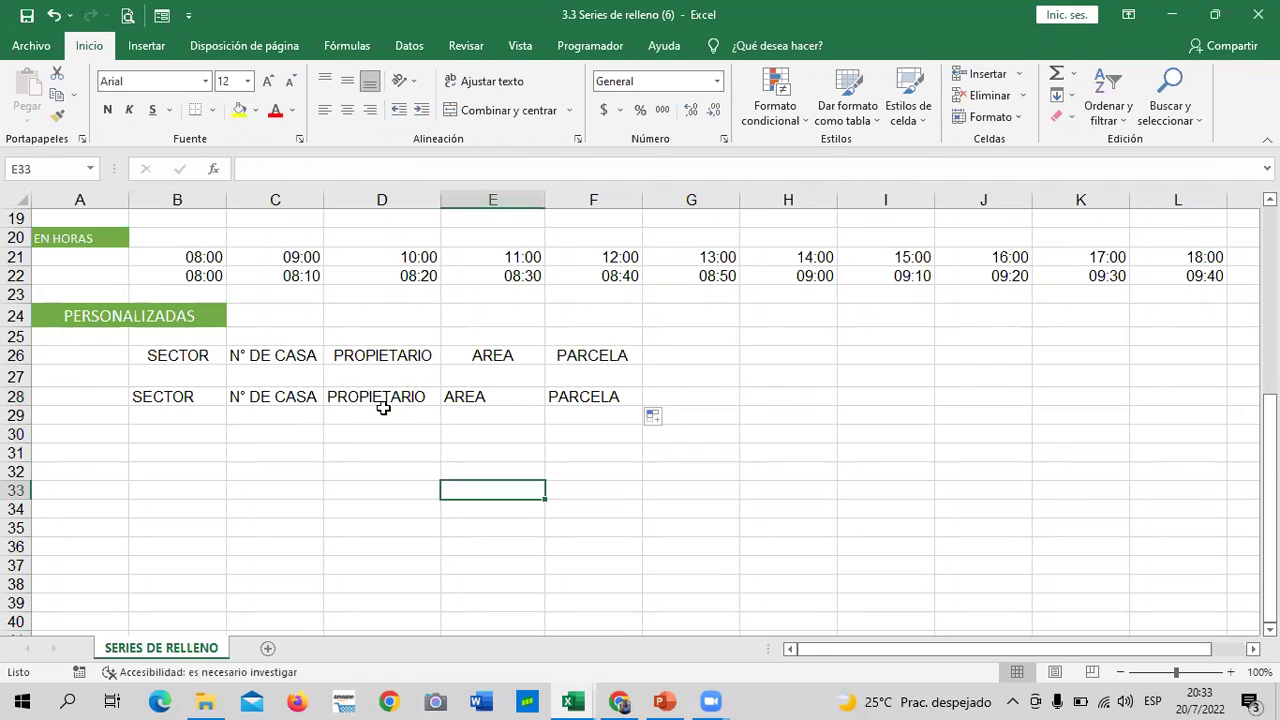
pyautogui.click(188, 427)
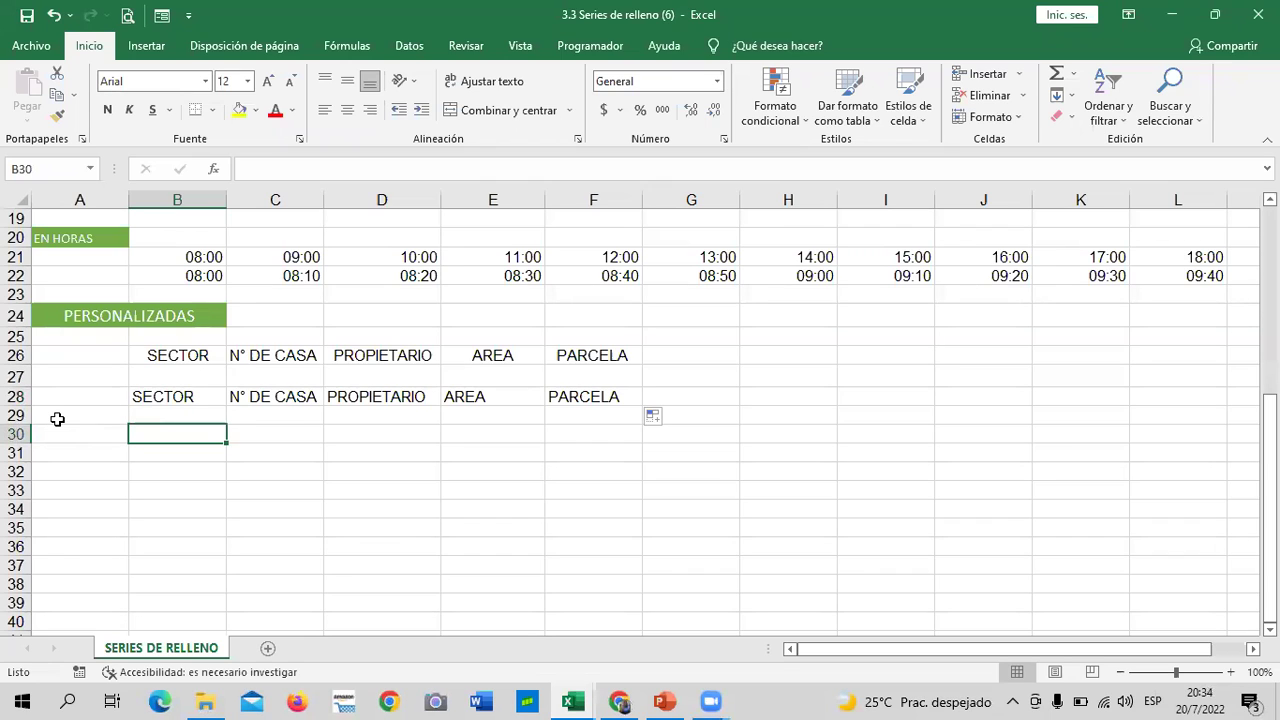
# Enter A in B30 and E in C30, correcting a mistyped B.
pyautogui.click(412, 488)
pyautogui.click(170, 430)
pyautogui.write('A')
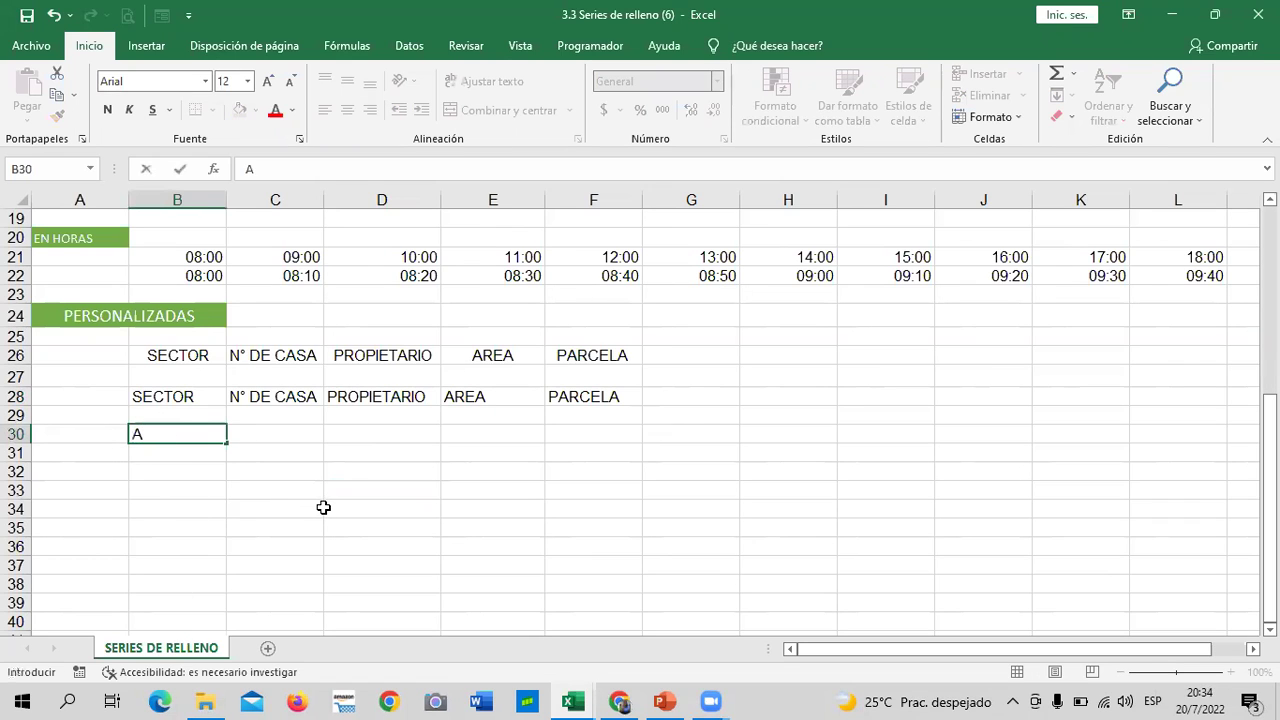
pyautogui.press('Tab')
pyautogui.write('B')
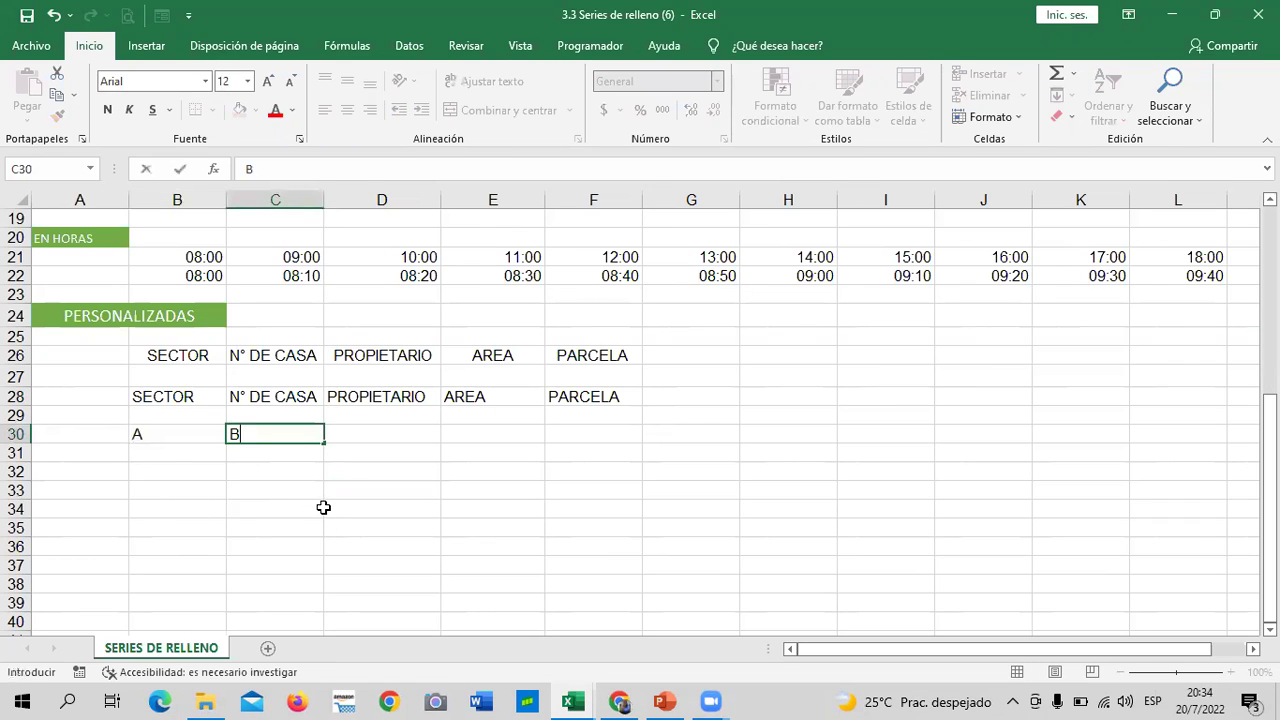
pyautogui.press('Tab')
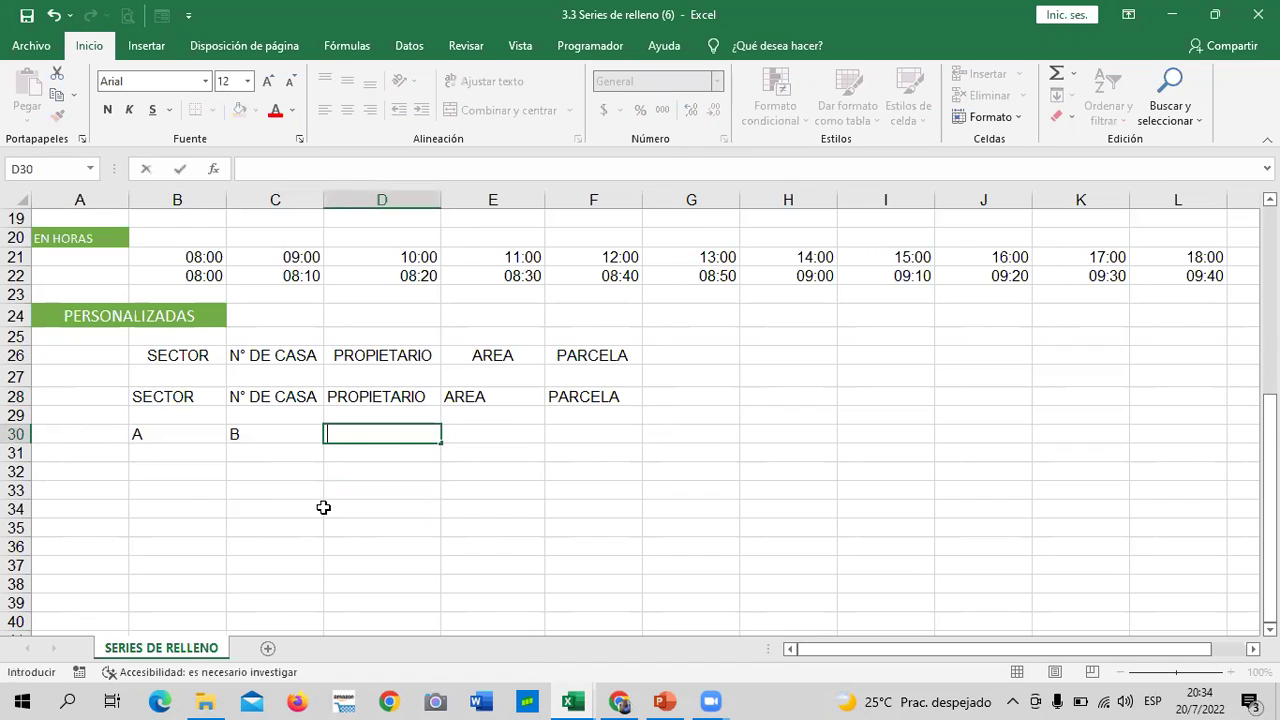
pyautogui.click(350, 487)
pyautogui.click(278, 434)
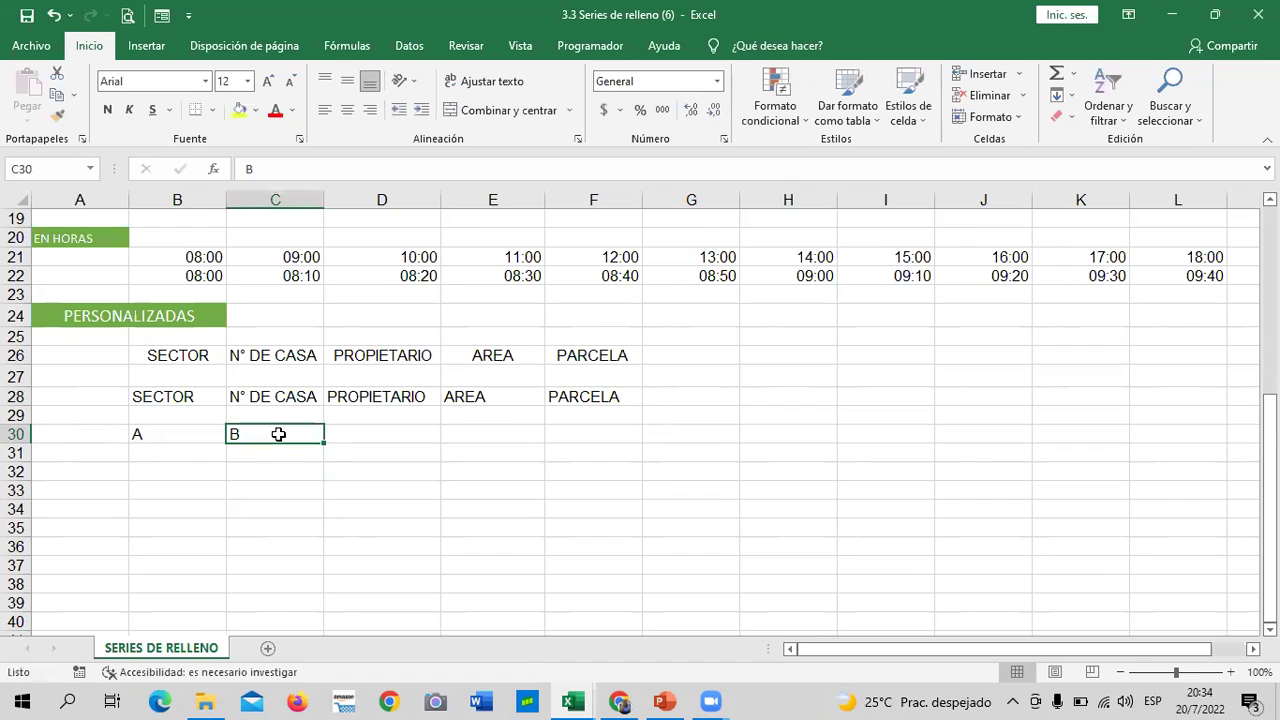
pyautogui.press('BackSpace')
pyautogui.write('E')
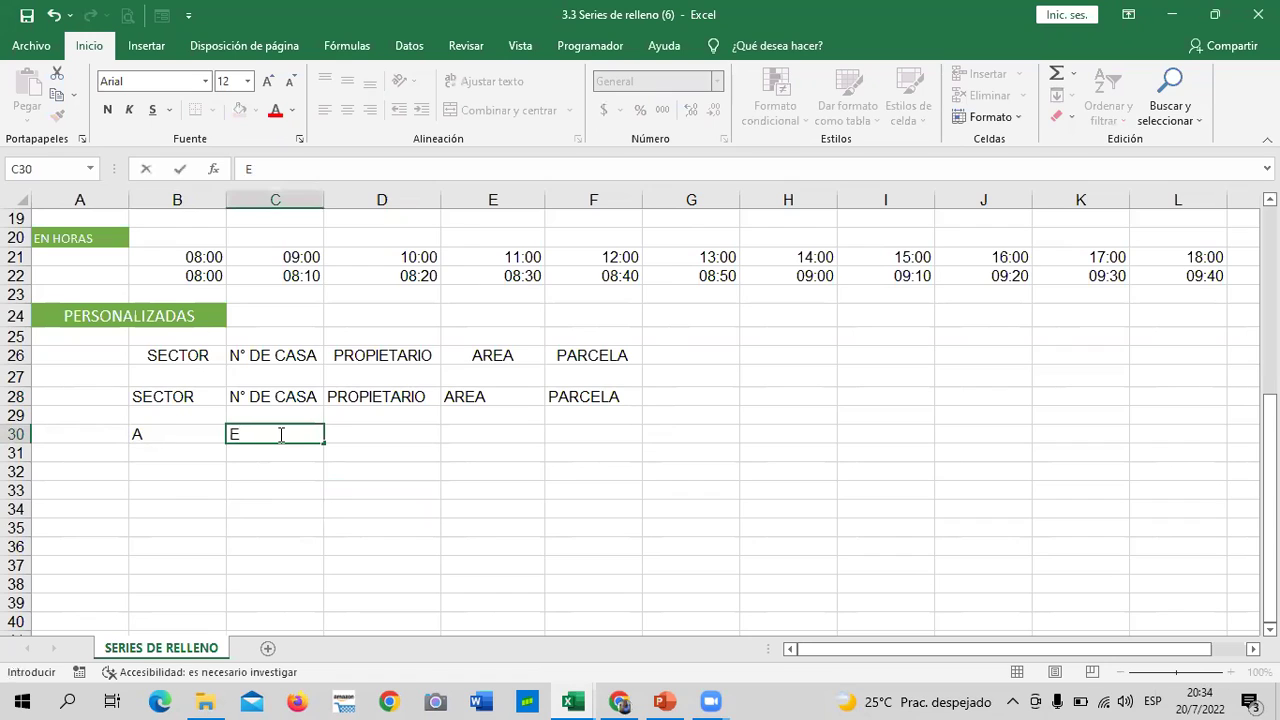
pyautogui.press('Tab')
# Enter I, O and U in D30:F30 and select the vowels in B30:F30.
pyautogui.click(278, 434)
pyautogui.press('Right')
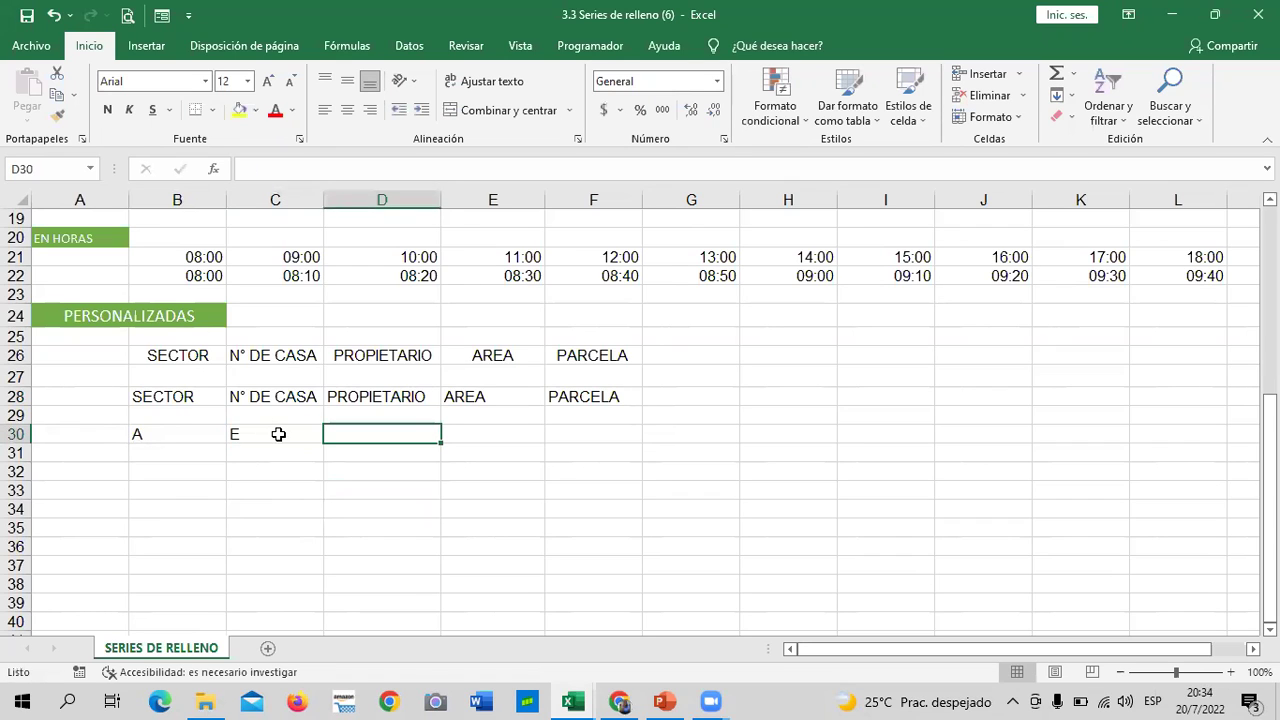
pyautogui.write('I')
pyautogui.press('Tab')
pyautogui.write('O')
pyautogui.press('Tab')
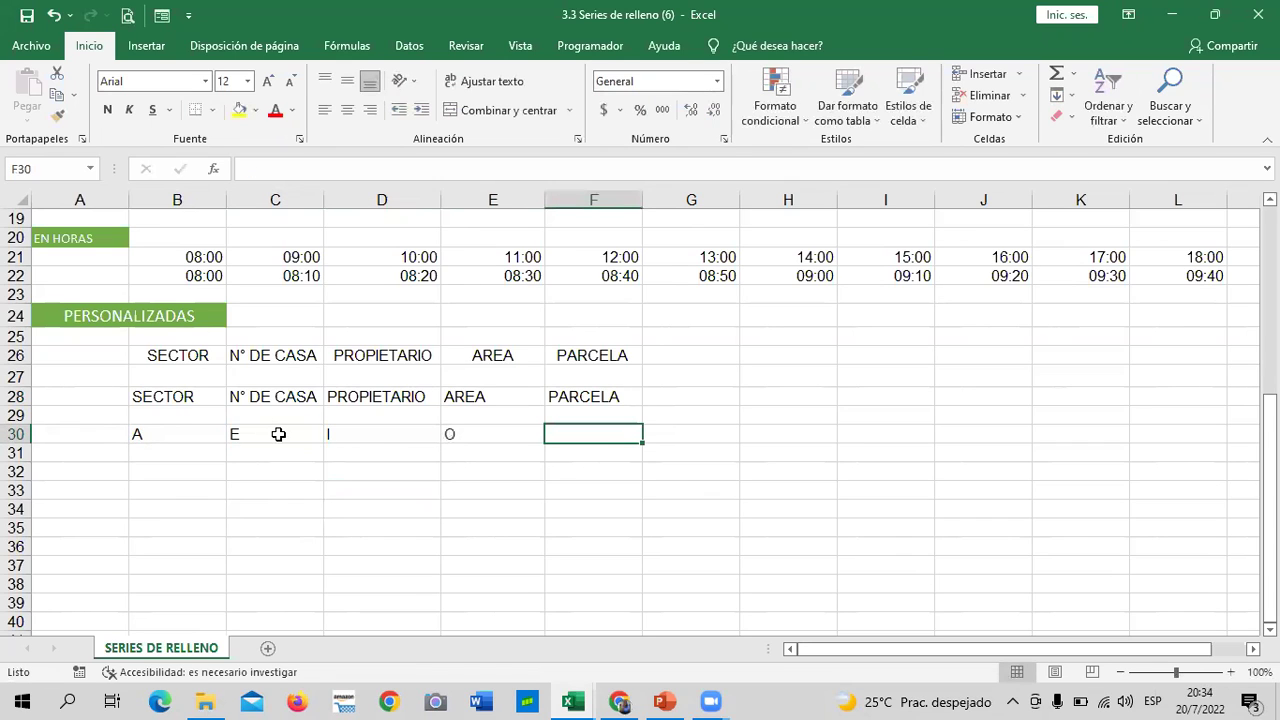
pyautogui.write('U')
pyautogui.press('Tab')
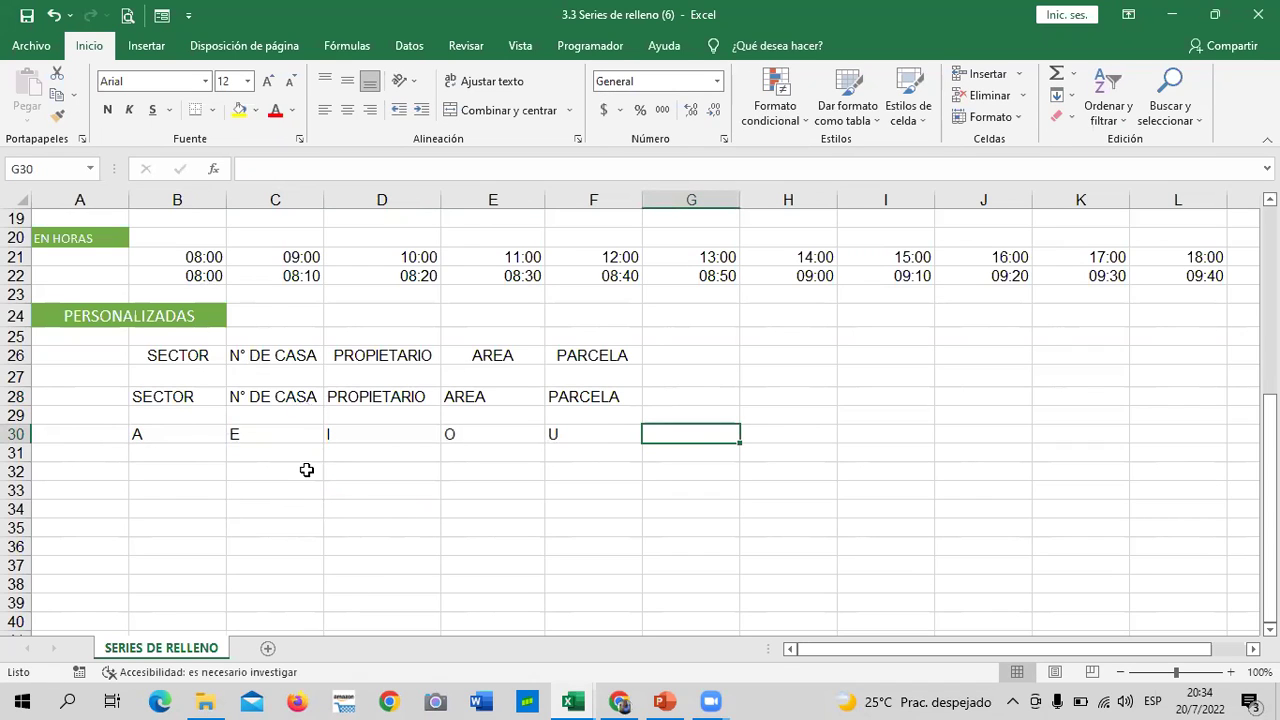
pyautogui.click(274, 490)
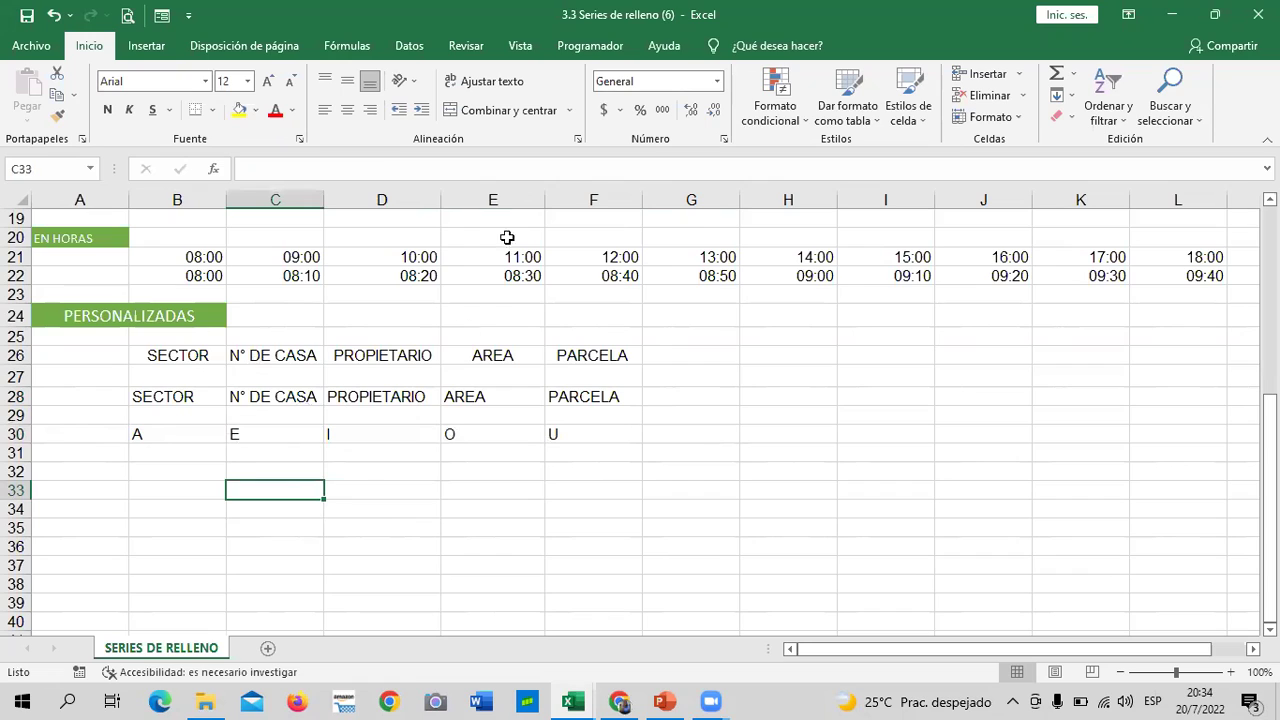
pyautogui.click(518, 507)
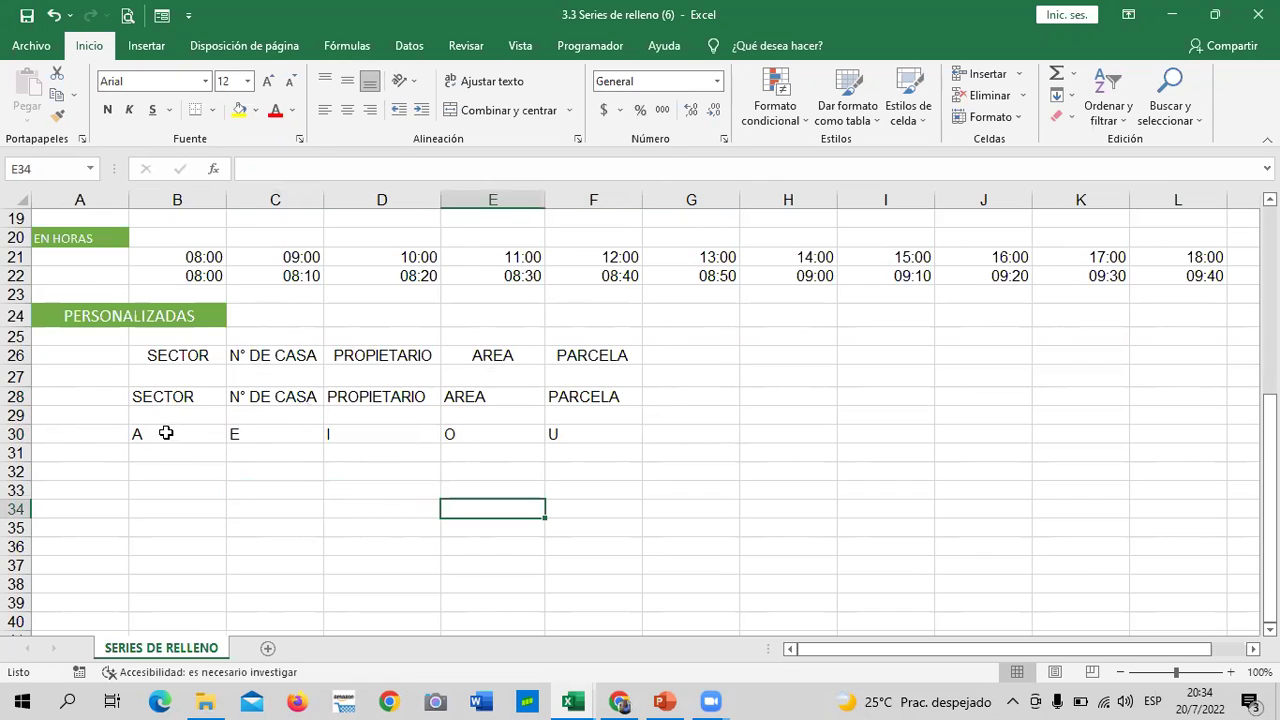
pyautogui.moveTo(186, 437); pyautogui.dragTo(580, 437)
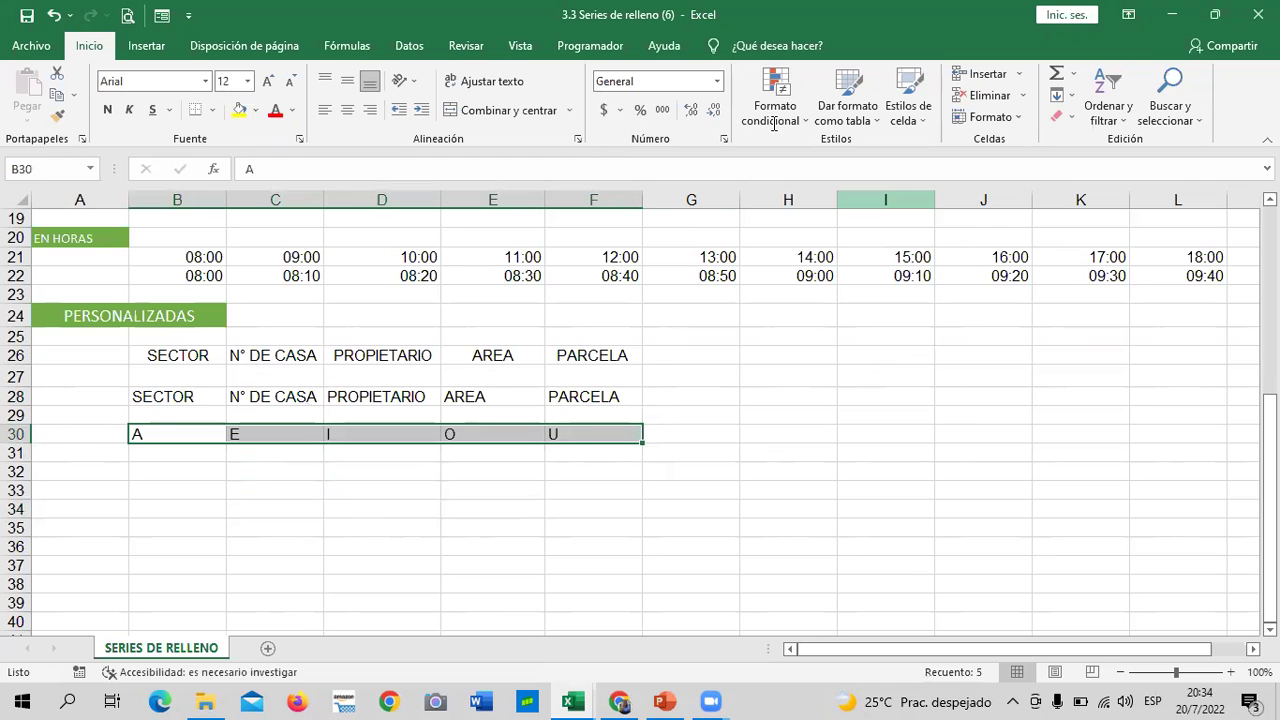
pyautogui.click(31, 45)
# Open Excel Options' Advanced page and the custom lists editor.
pyautogui.click(58, 614)
pyautogui.click(193, 650)
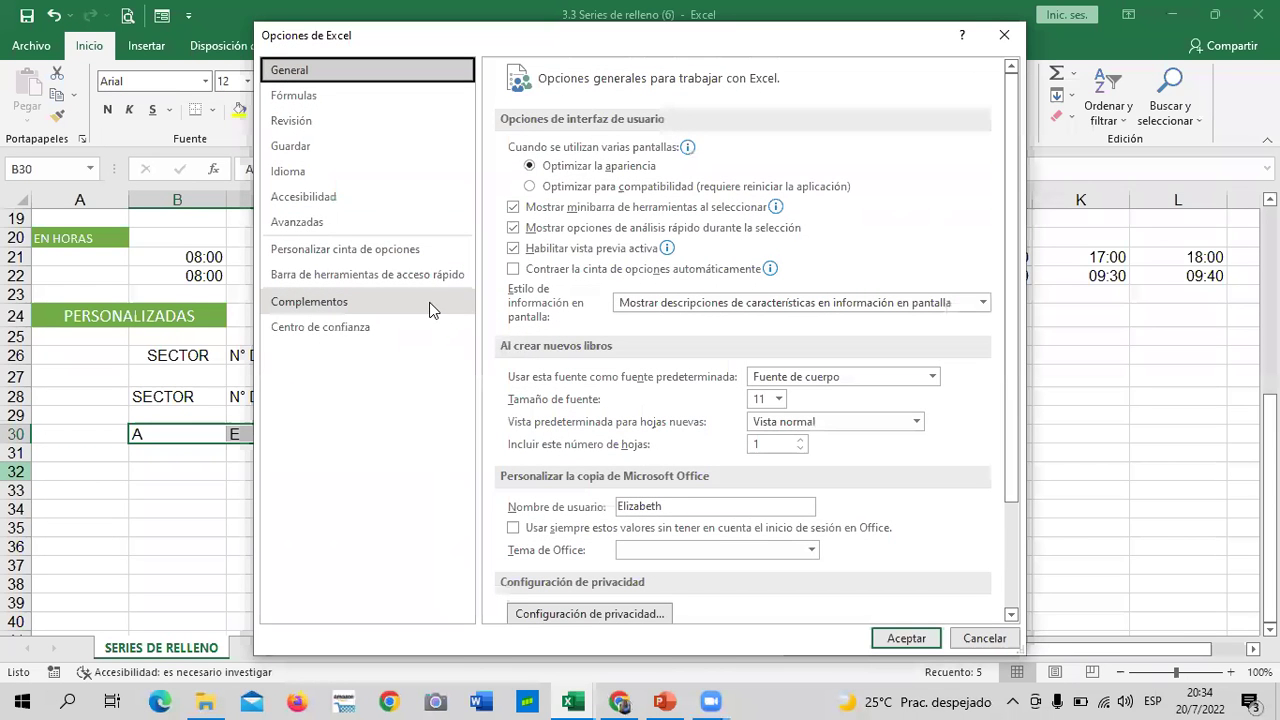
pyautogui.click(297, 222)
pyautogui.moveTo(1014, 139); pyautogui.dragTo(1007, 540)
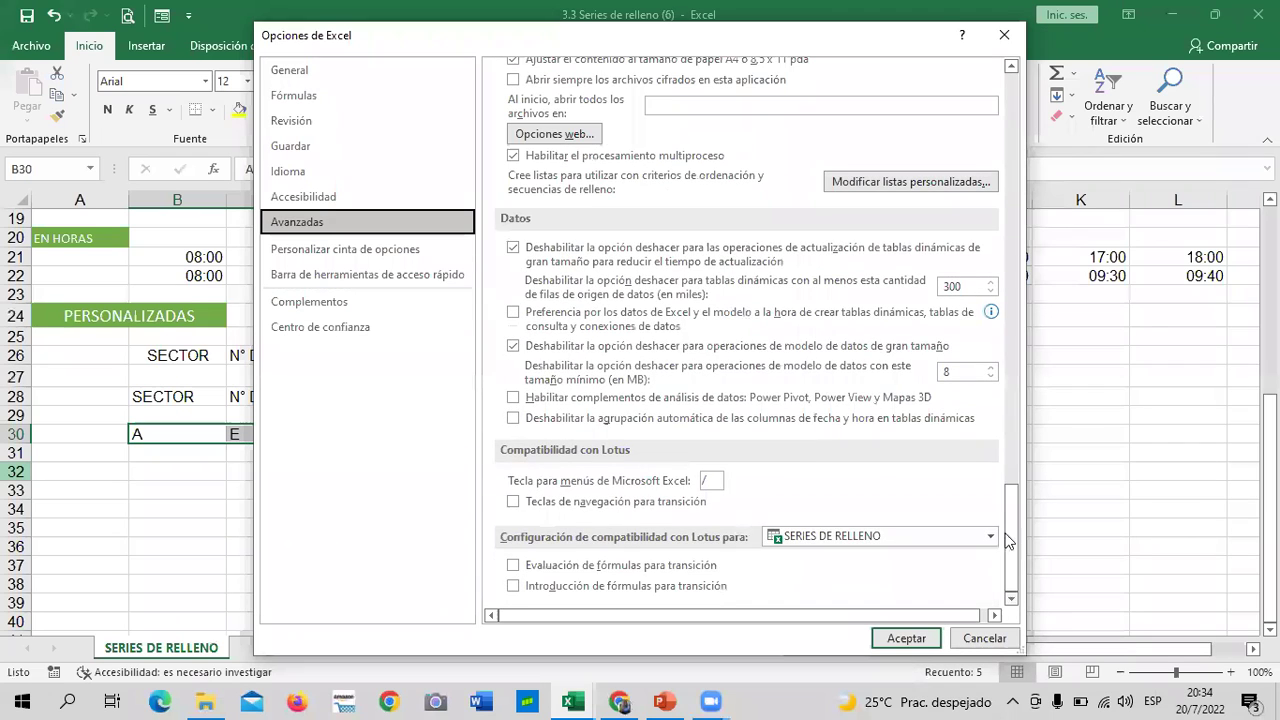
pyautogui.click(908, 182)
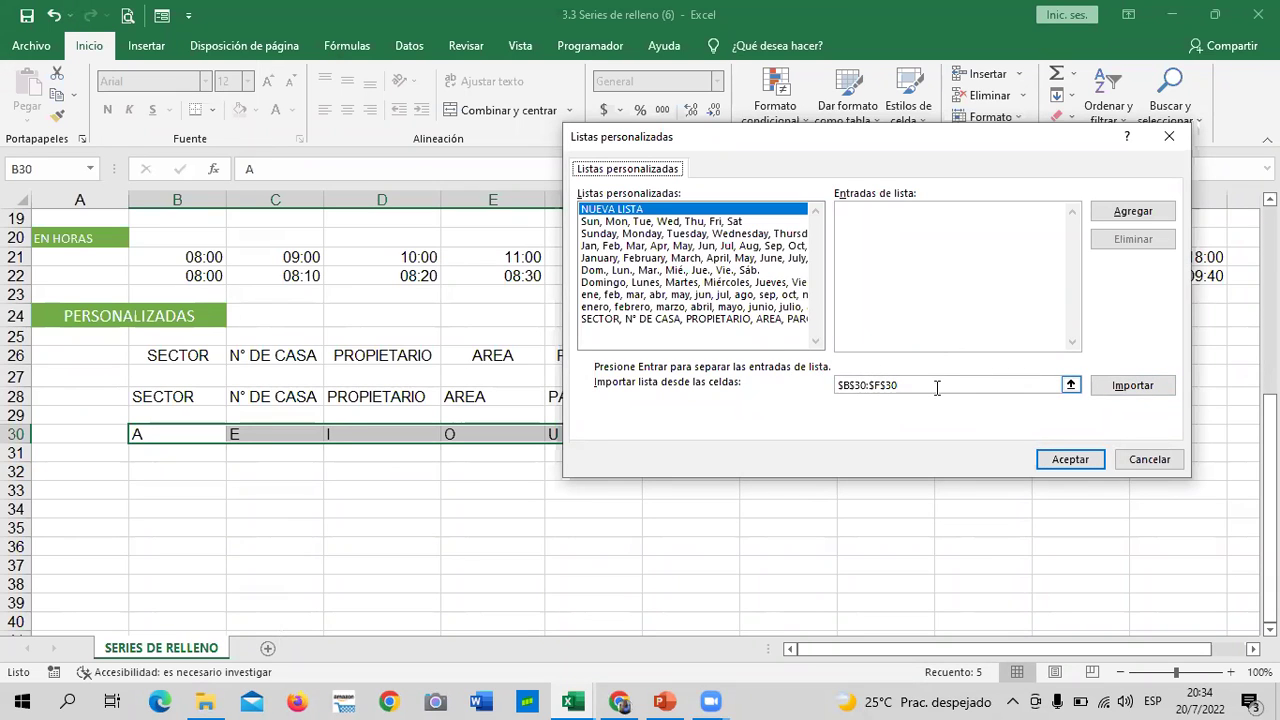
# Import $B$30:$F$30 as the custom list A, E, I, O, U and confirm both dialogs.
pyautogui.click(1070, 386)
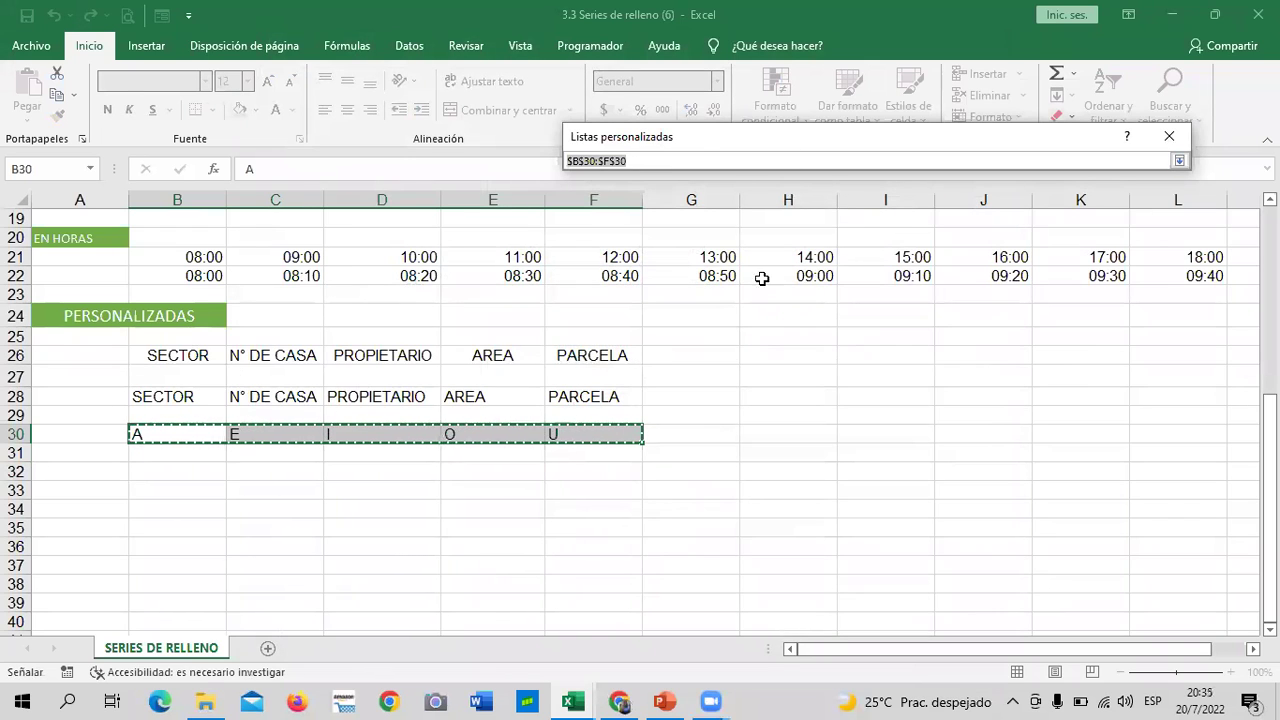
pyautogui.click(1180, 160)
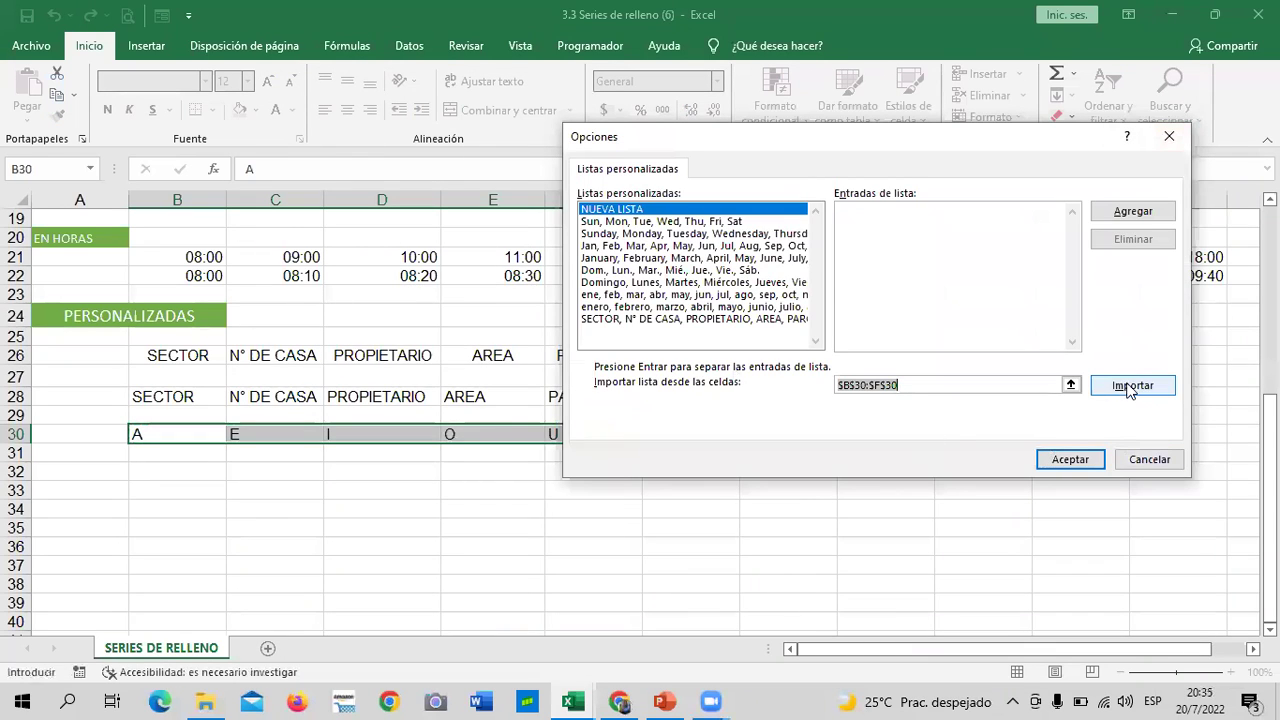
pyautogui.click(1130, 388)
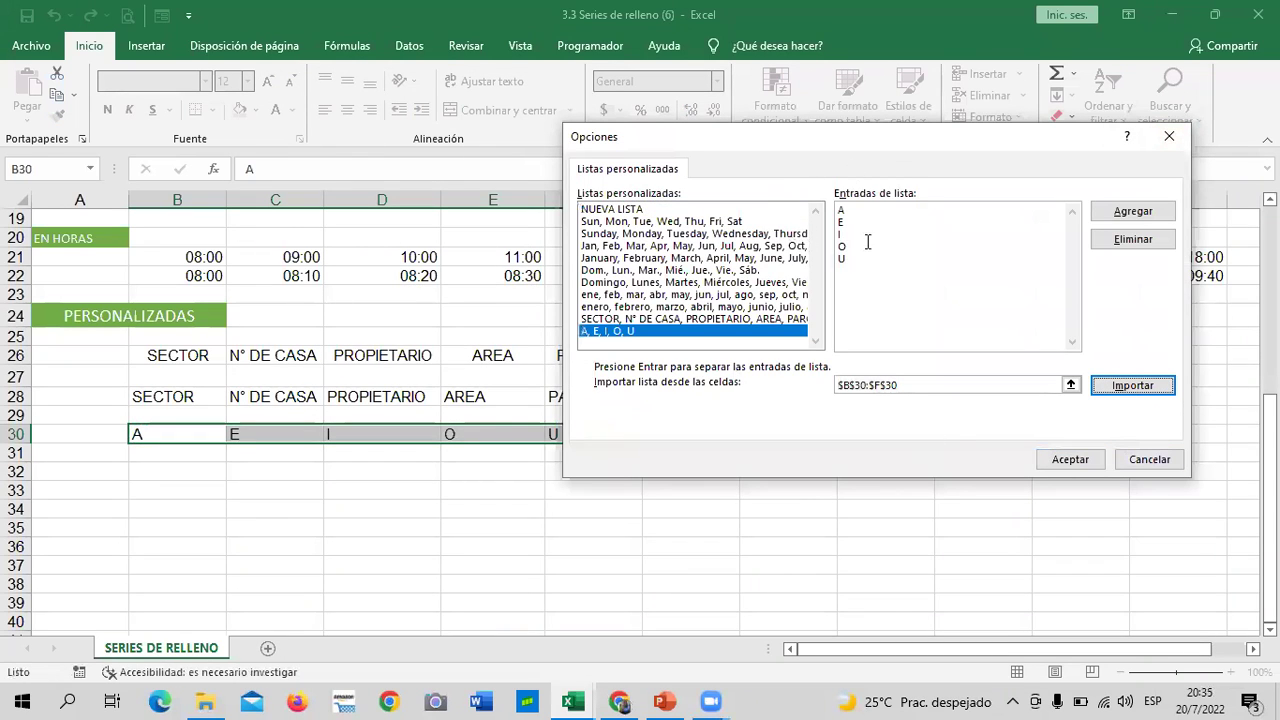
pyautogui.click(1080, 462)
pyautogui.click(906, 638)
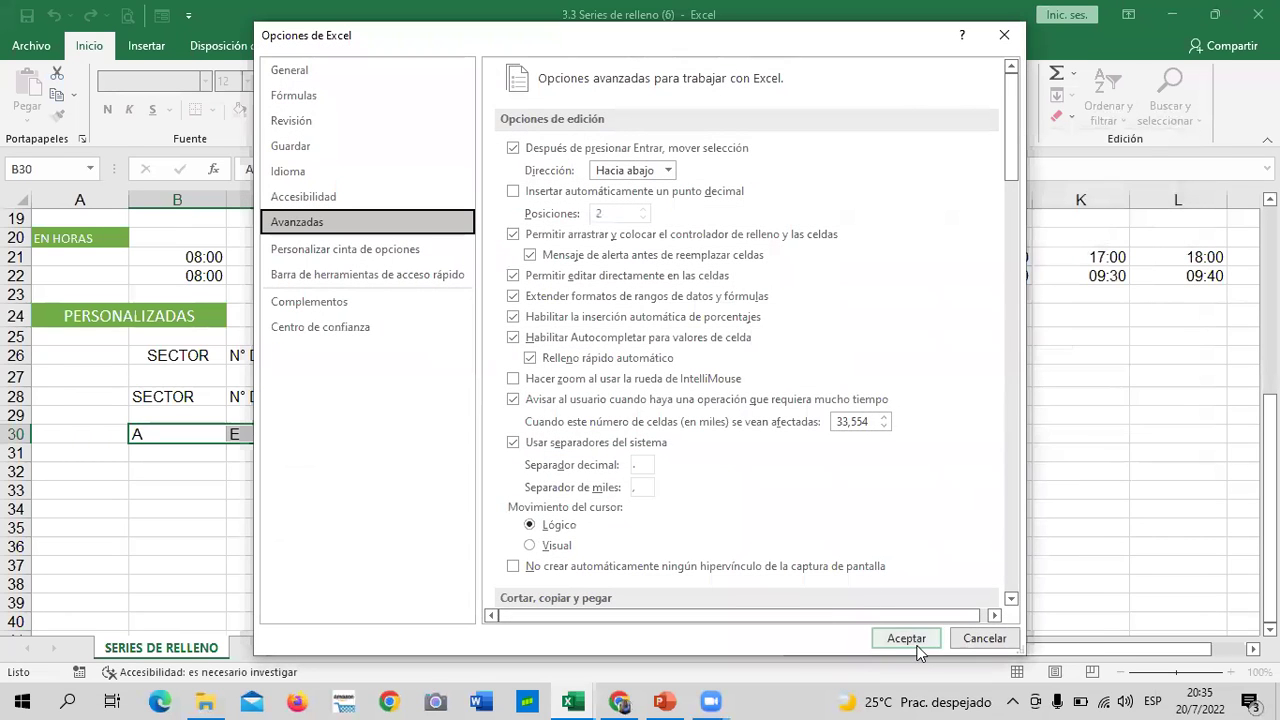
pyautogui.moveTo(912, 471); pyautogui.dragTo(926, 457)
# Fill the vowels down column B to B39, then clear B31:B39 again.
pyautogui.click(125, 418)
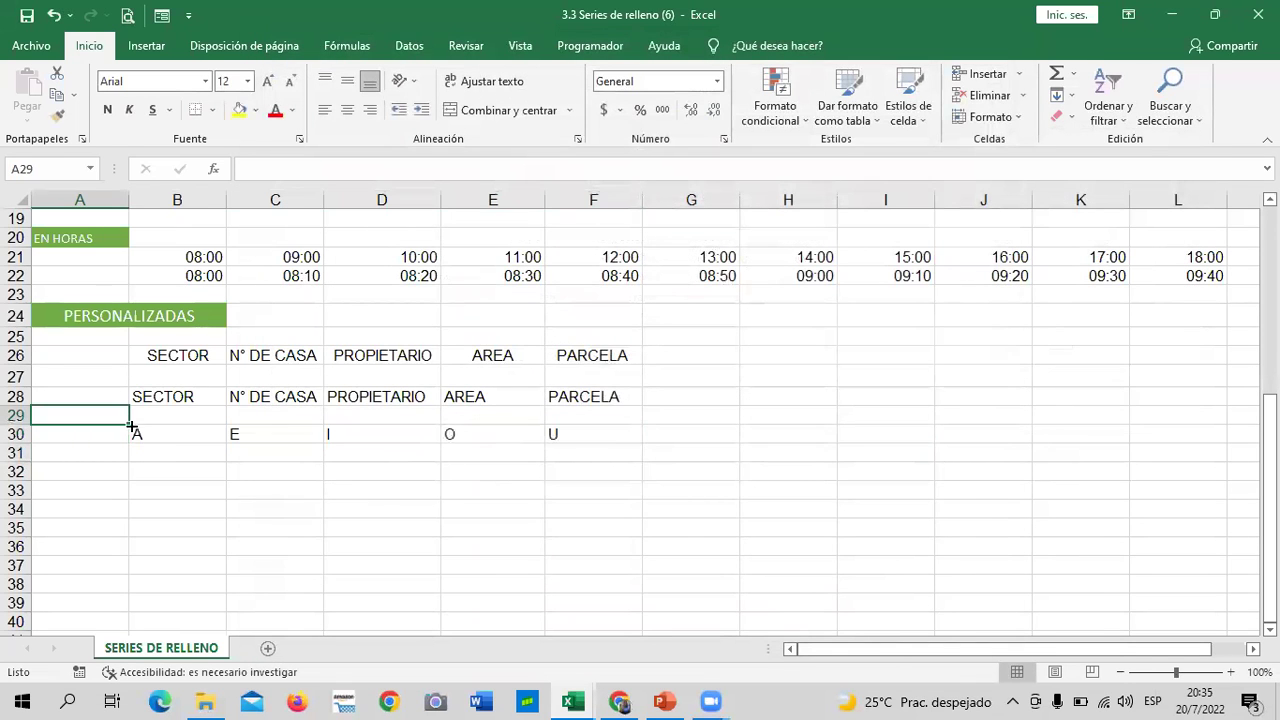
pyautogui.click(163, 450)
pyautogui.click(171, 430)
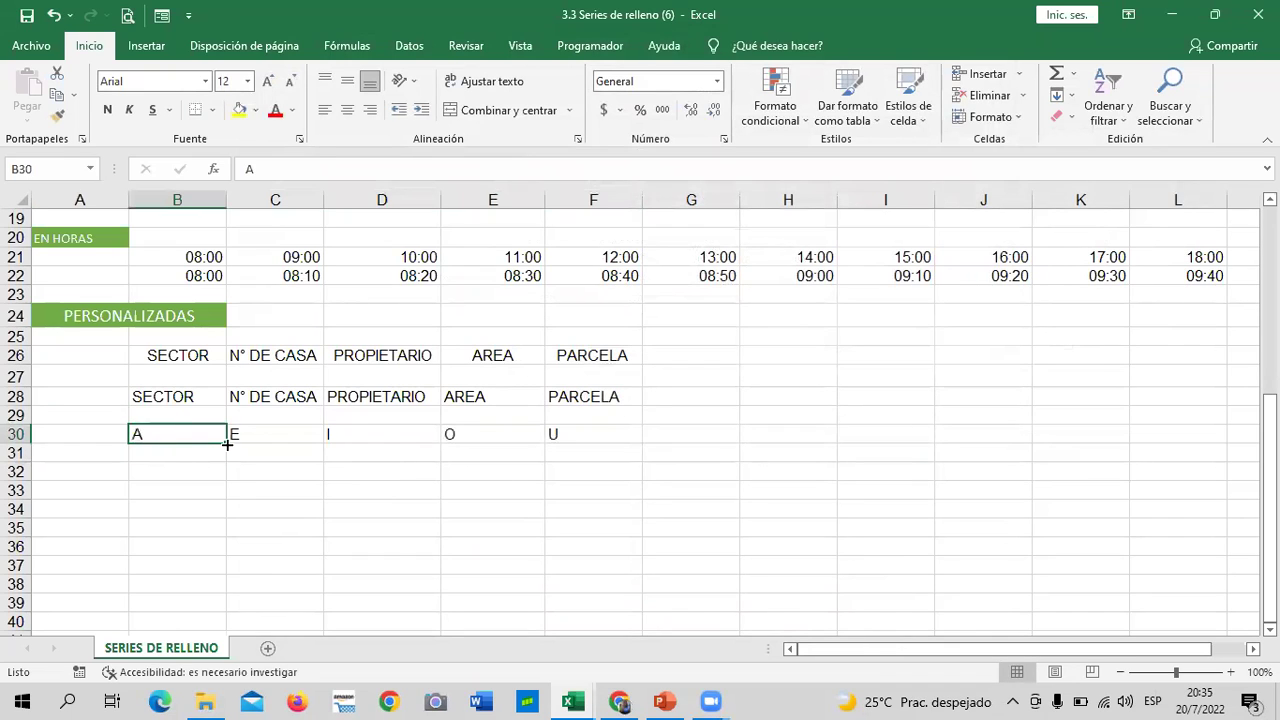
pyautogui.moveTo(220, 444); pyautogui.dragTo(241, 594)
pyautogui.click(400, 566)
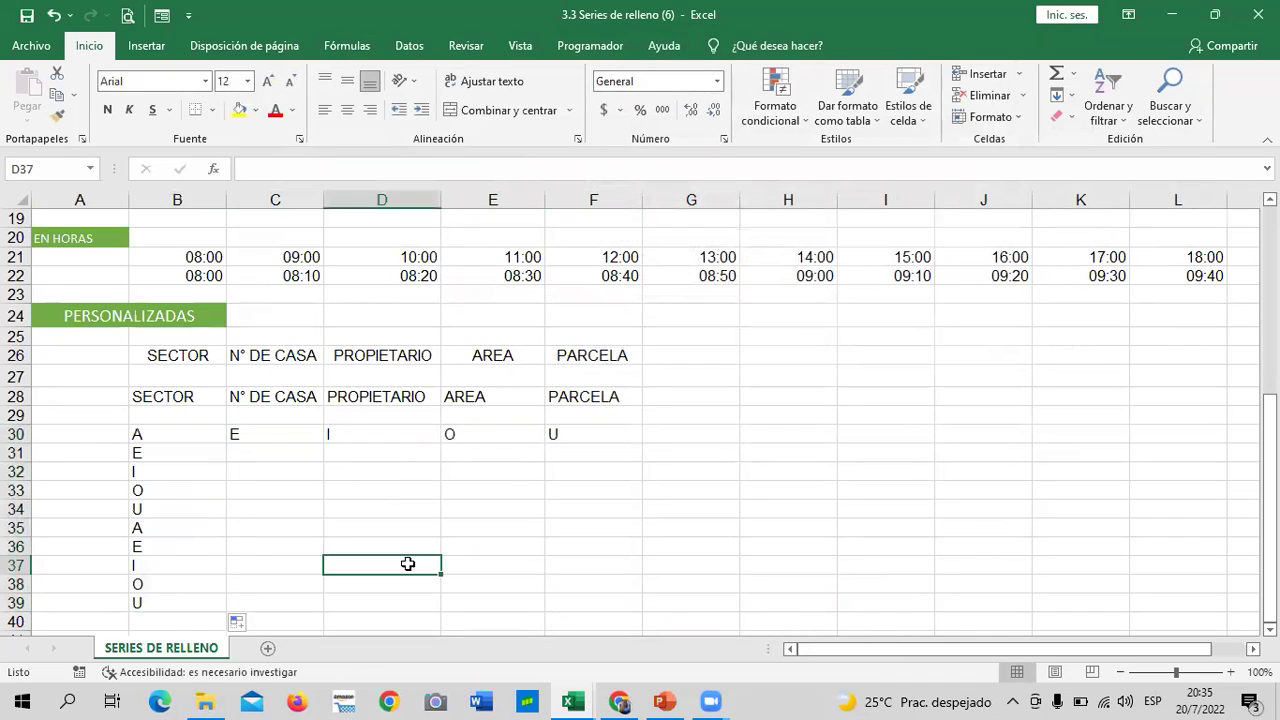
pyautogui.moveTo(157, 528); pyautogui.dragTo(176, 596)
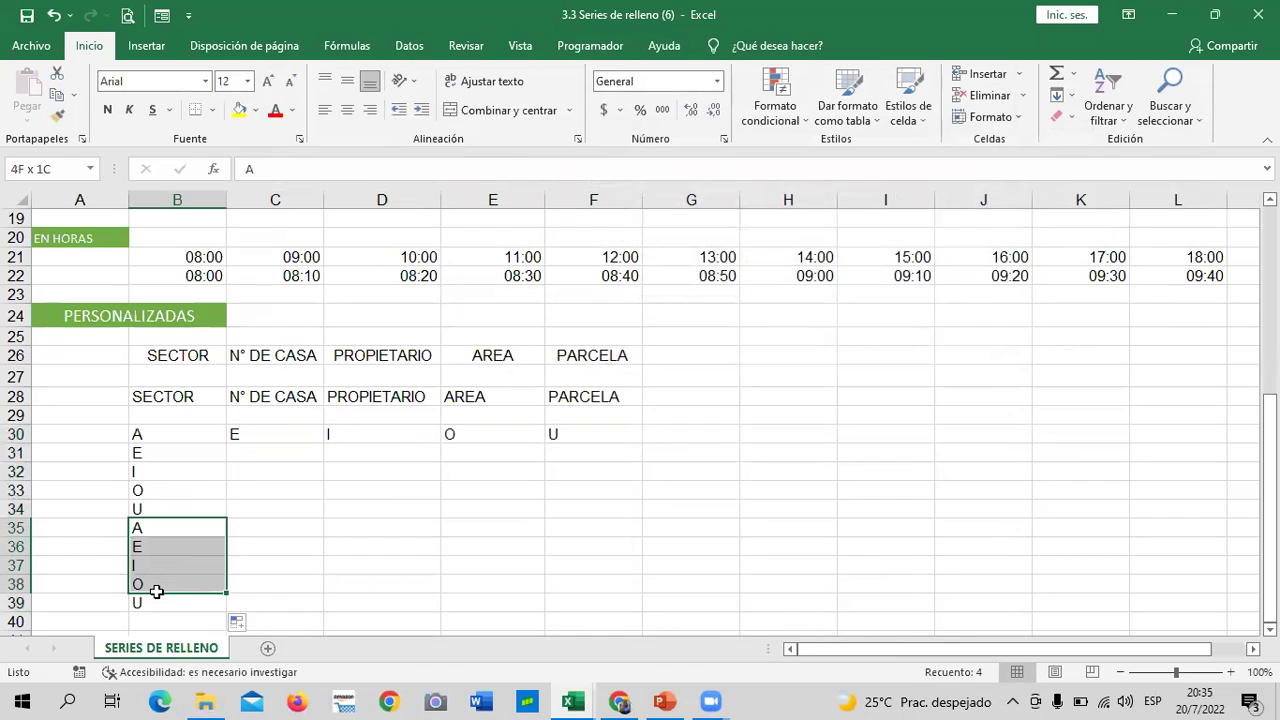
pyautogui.press('Delete')
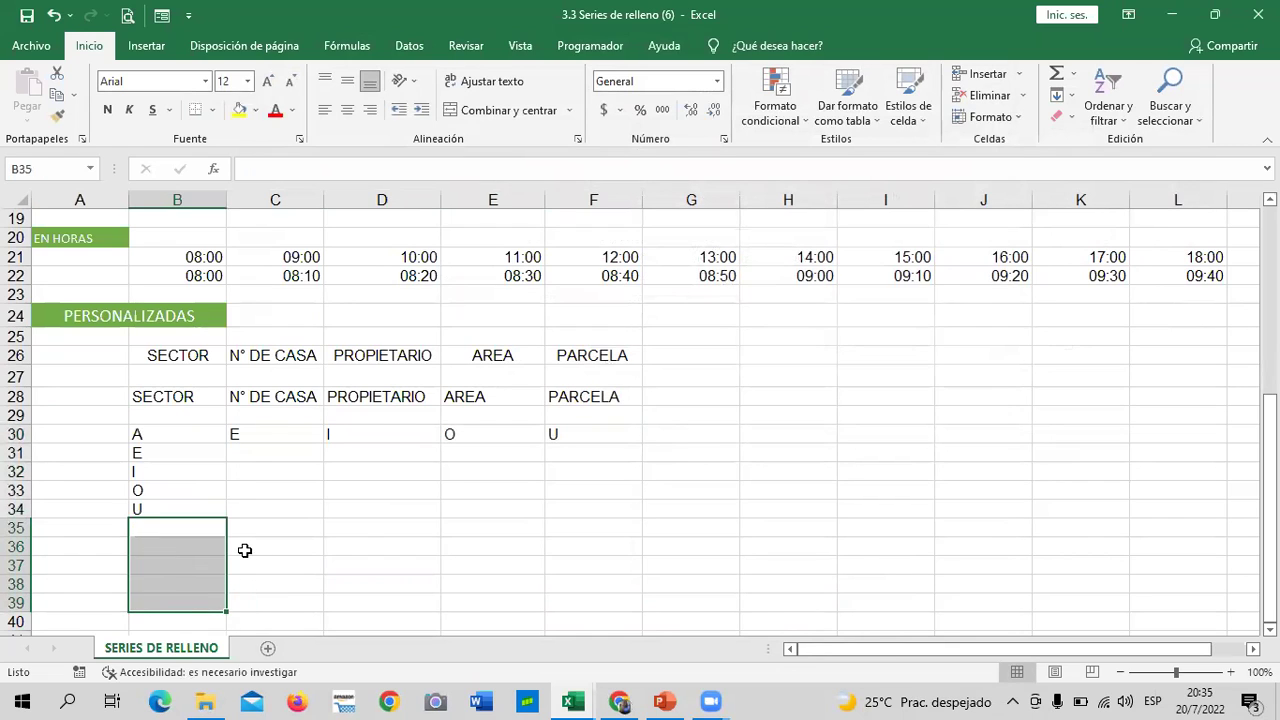
pyautogui.click(362, 529)
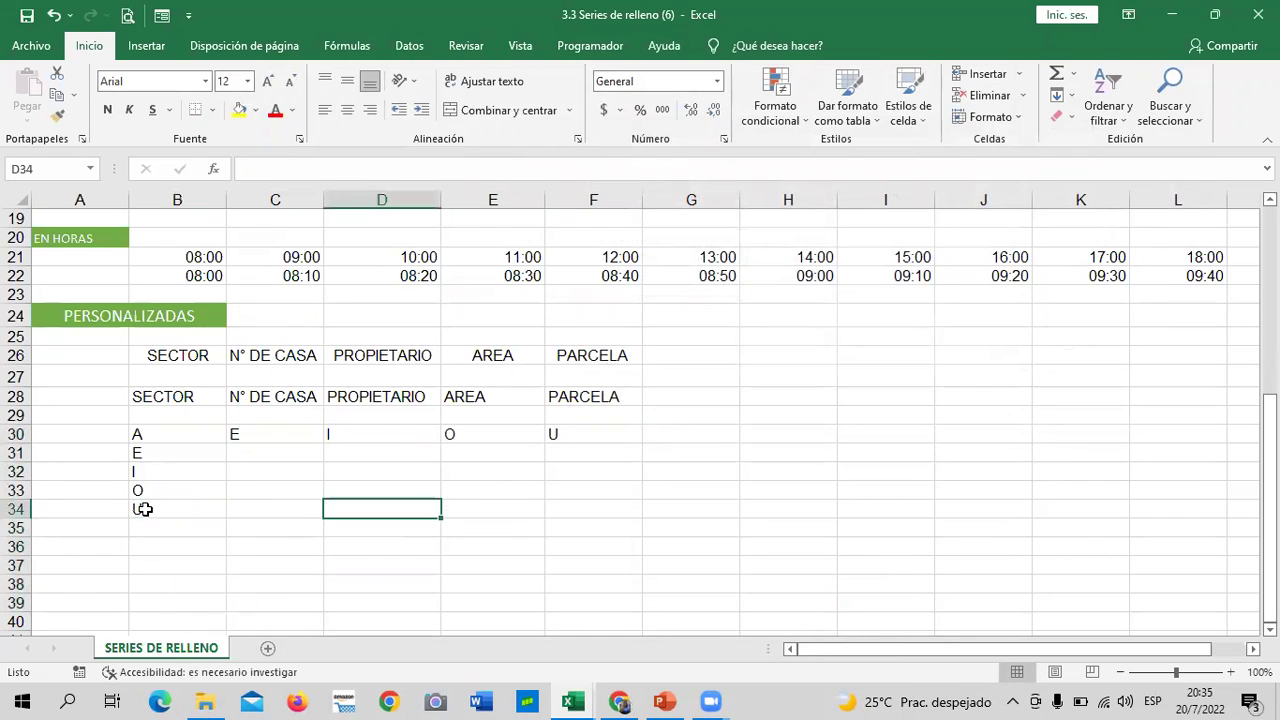
pyautogui.moveTo(158, 458); pyautogui.dragTo(160, 508)
pyautogui.press('Delete')
# Type A in B31 and drag-fill it to F31 with A, E, I, O, U.
pyautogui.click(471, 491)
pyautogui.click(181, 467)
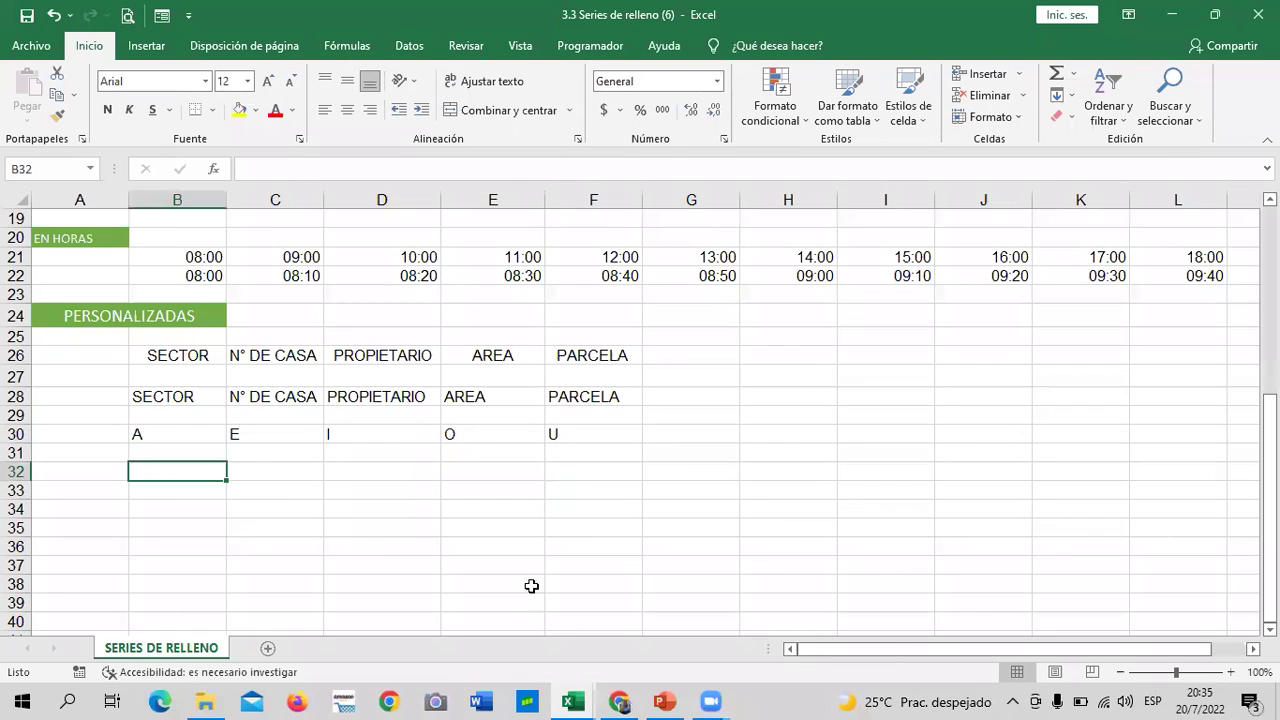
pyautogui.click(492, 593)
pyautogui.click(209, 460)
pyautogui.write('A')
pyautogui.click(430, 508)
pyautogui.click(180, 452)
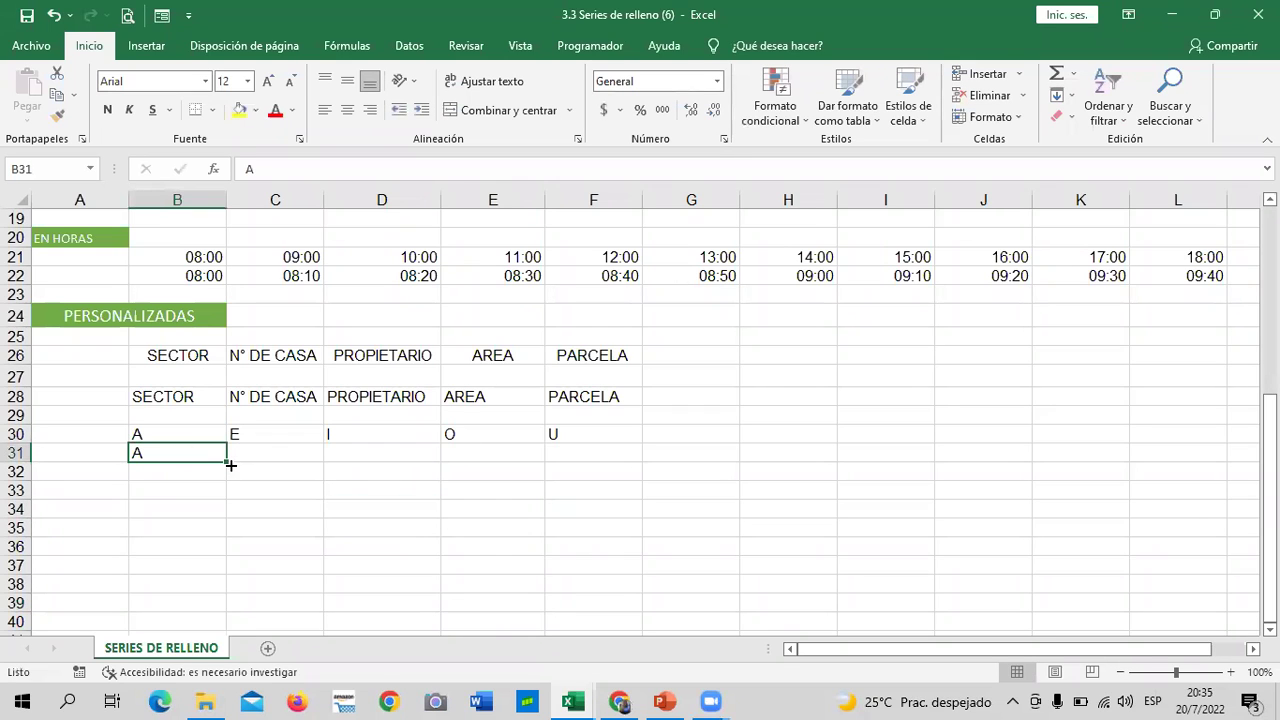
pyautogui.moveTo(227, 463)
pyautogui.mouseDown()
pyautogui.moveTo(574, 479)
pyautogui.moveTo(607, 461)
pyautogui.mouseUp()
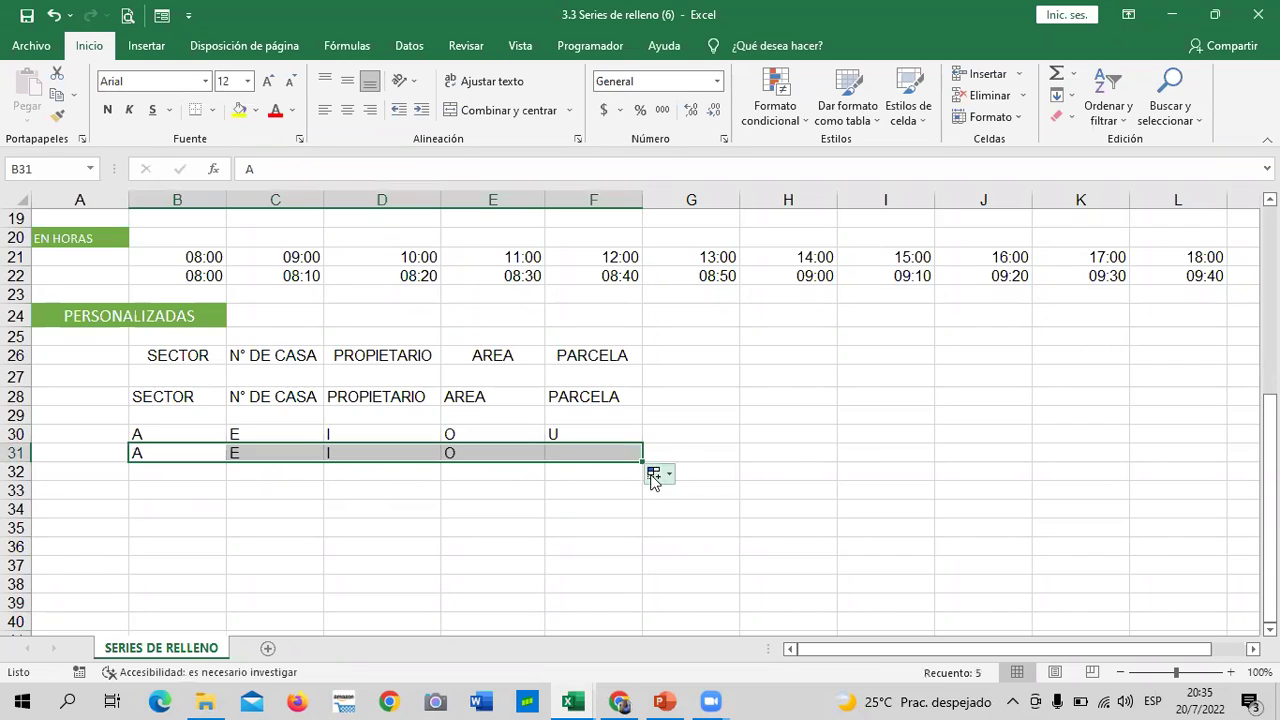
pyautogui.click(749, 467)
pyautogui.click(160, 466)
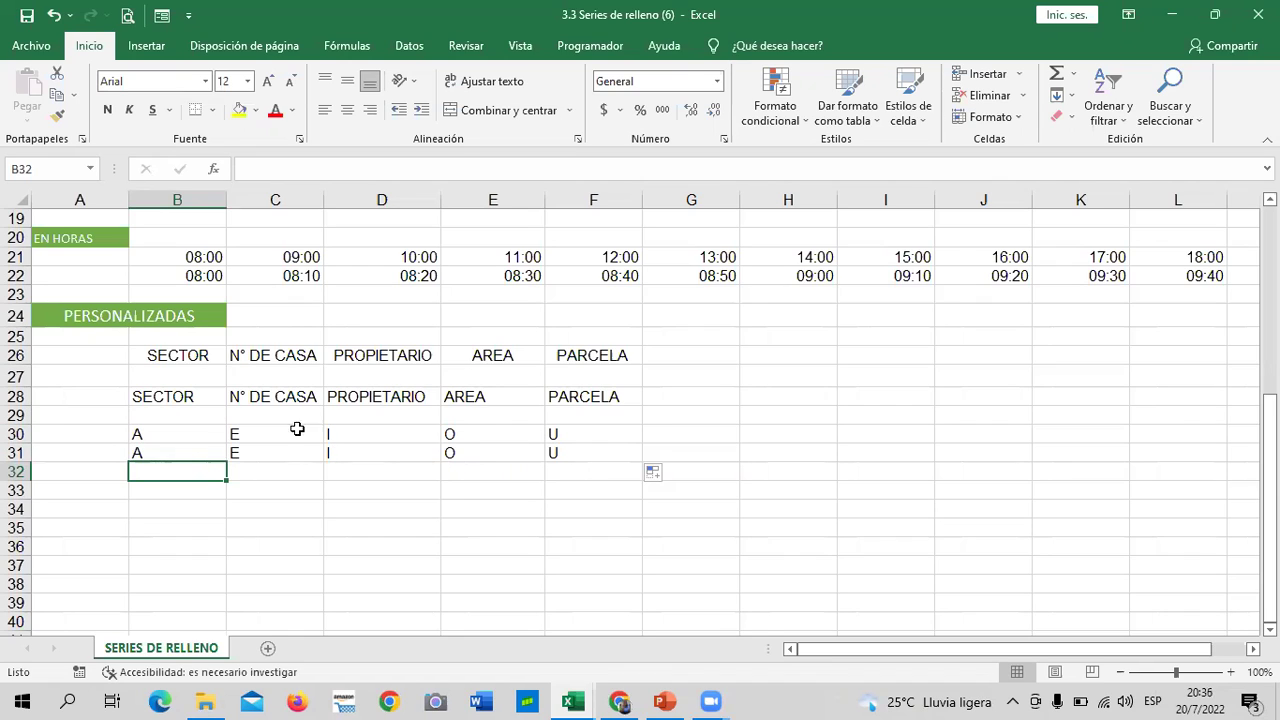
pyautogui.click(289, 520)
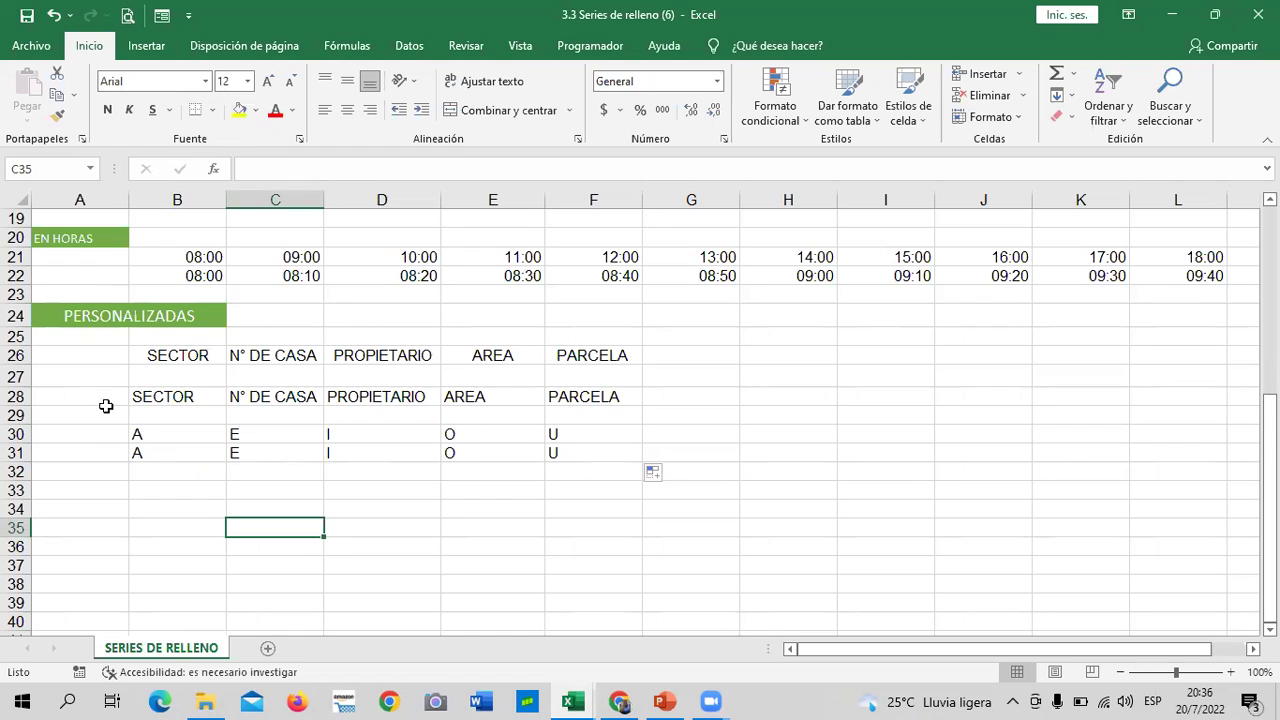
pyautogui.click(151, 474)
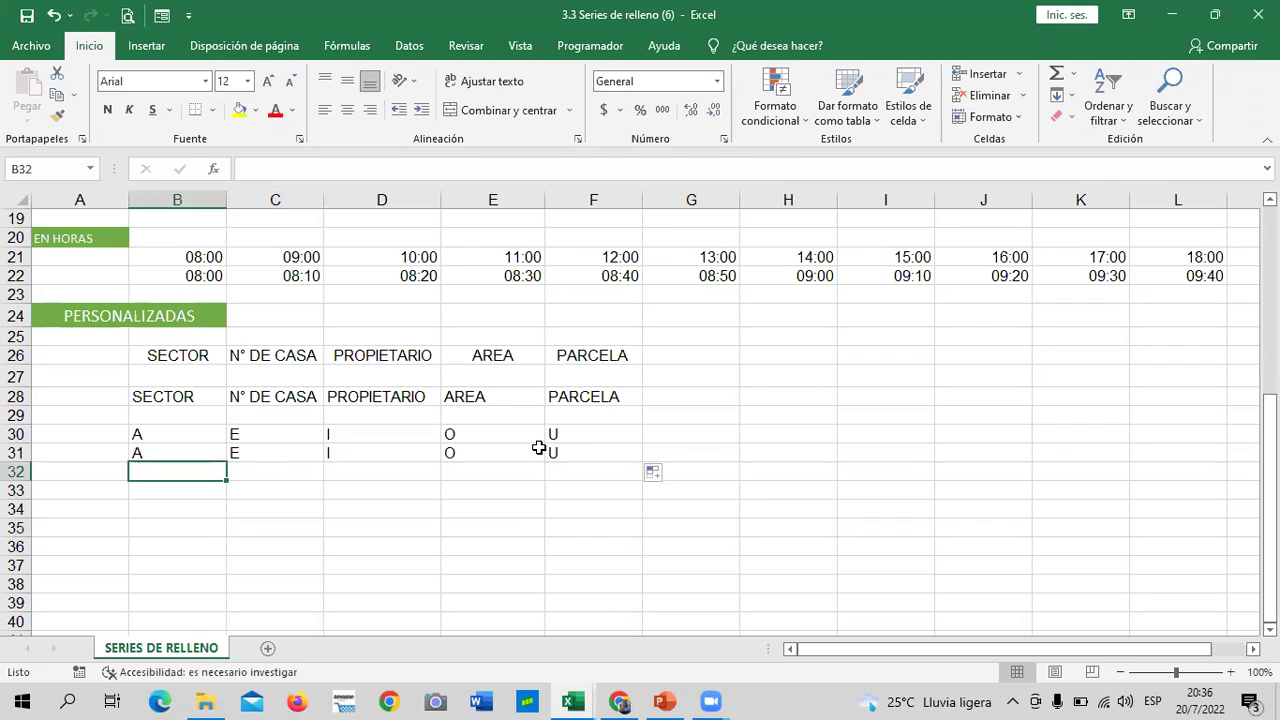
pyautogui.click(205, 396)
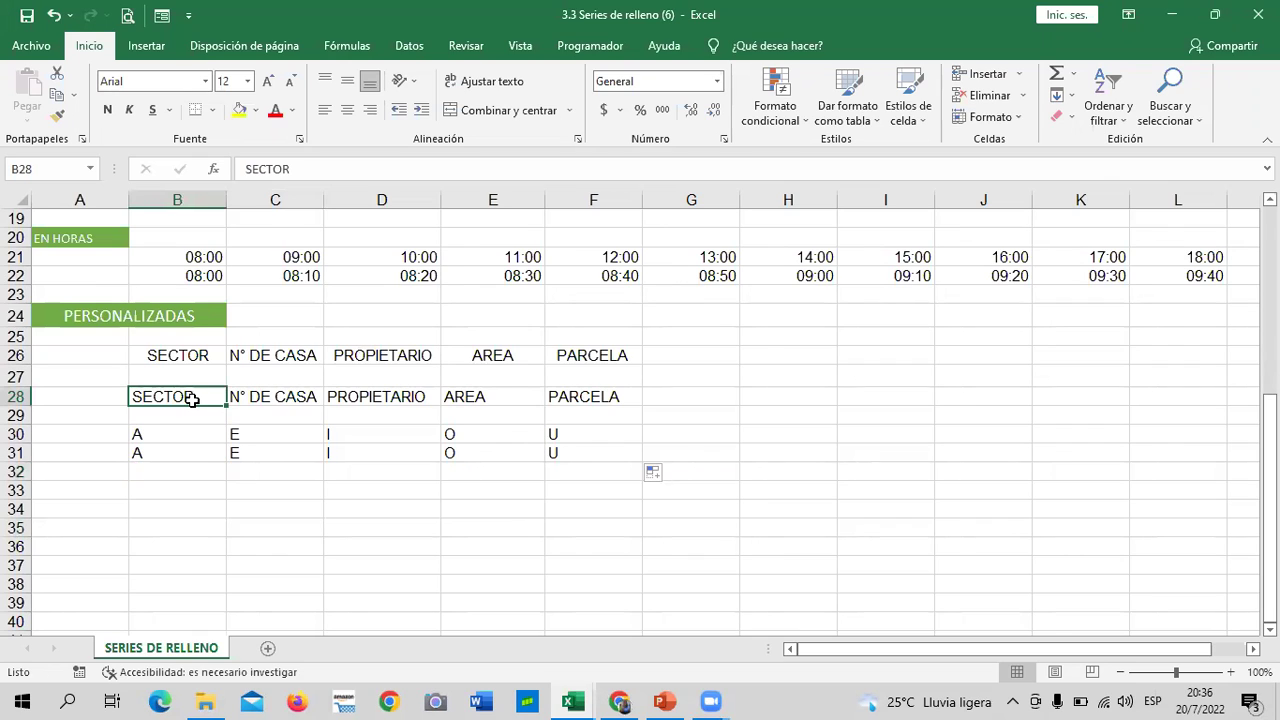
pyautogui.click(268, 398)
pyautogui.click(185, 392)
pyautogui.click(258, 398)
pyautogui.click(402, 398)
pyautogui.click(478, 400)
pyautogui.click(582, 397)
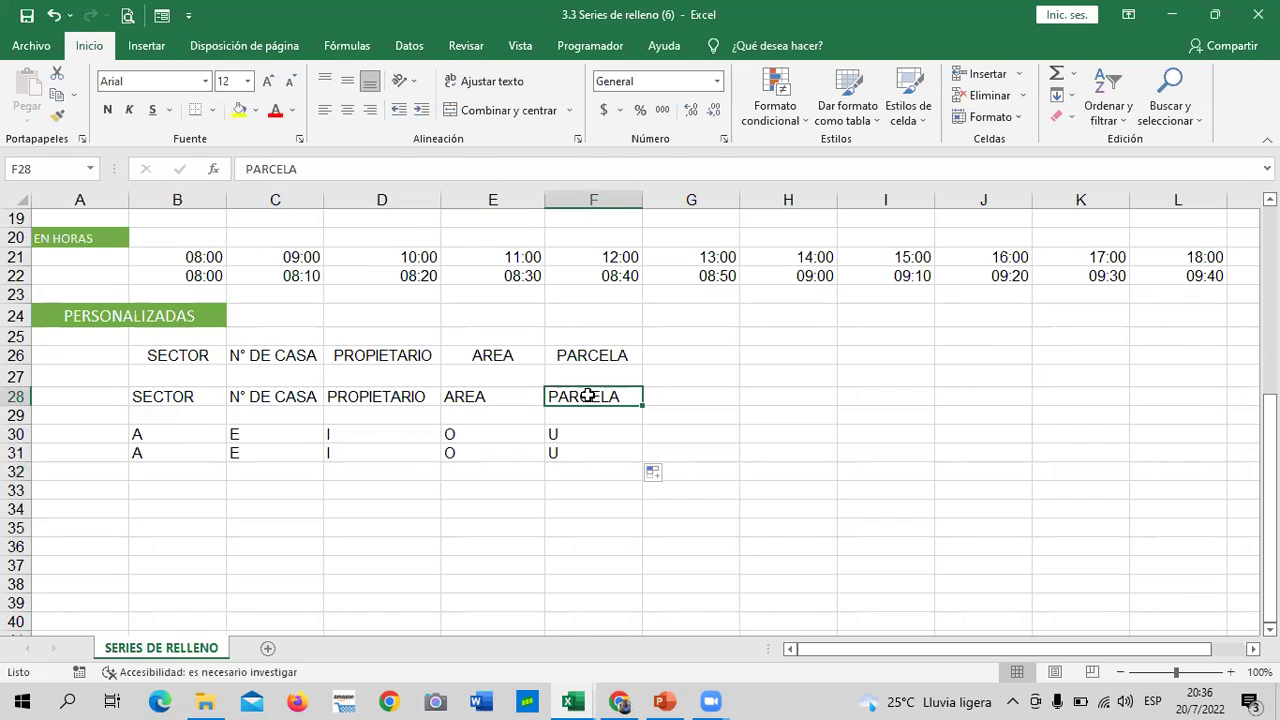
pyautogui.click(202, 396)
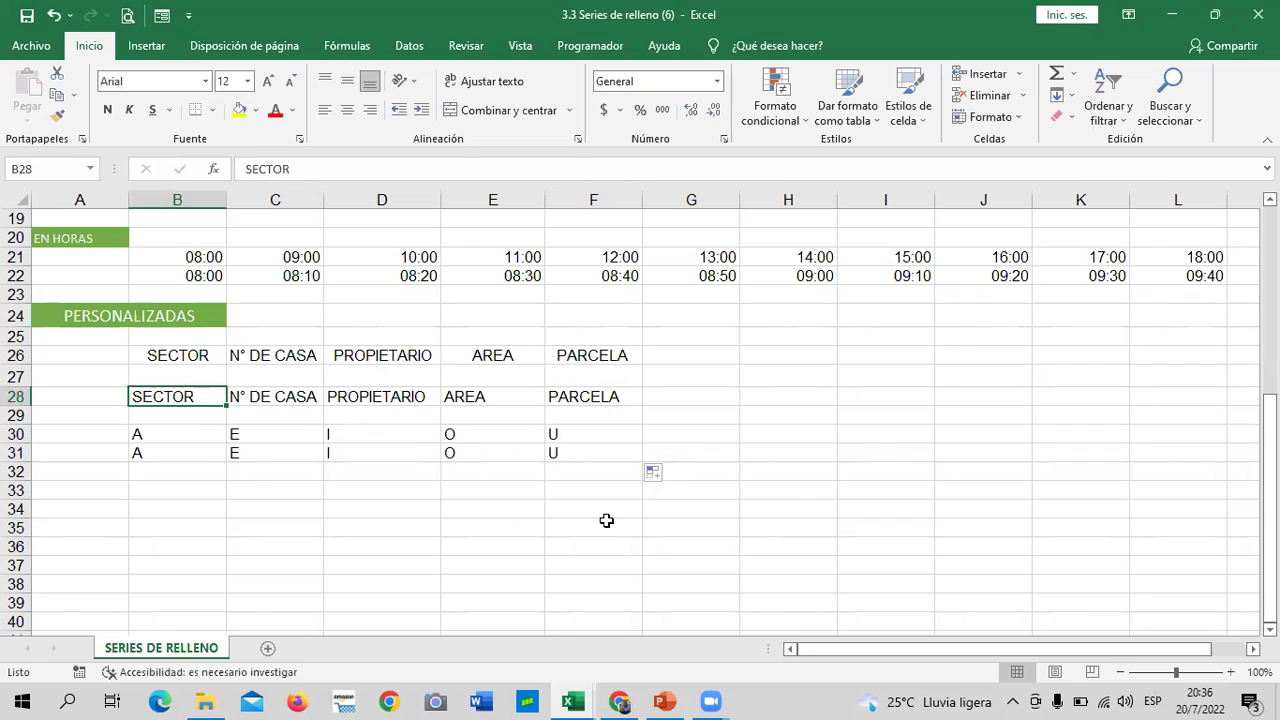
pyautogui.click(792, 474)
pyautogui.click(181, 502)
pyautogui.click(183, 488)
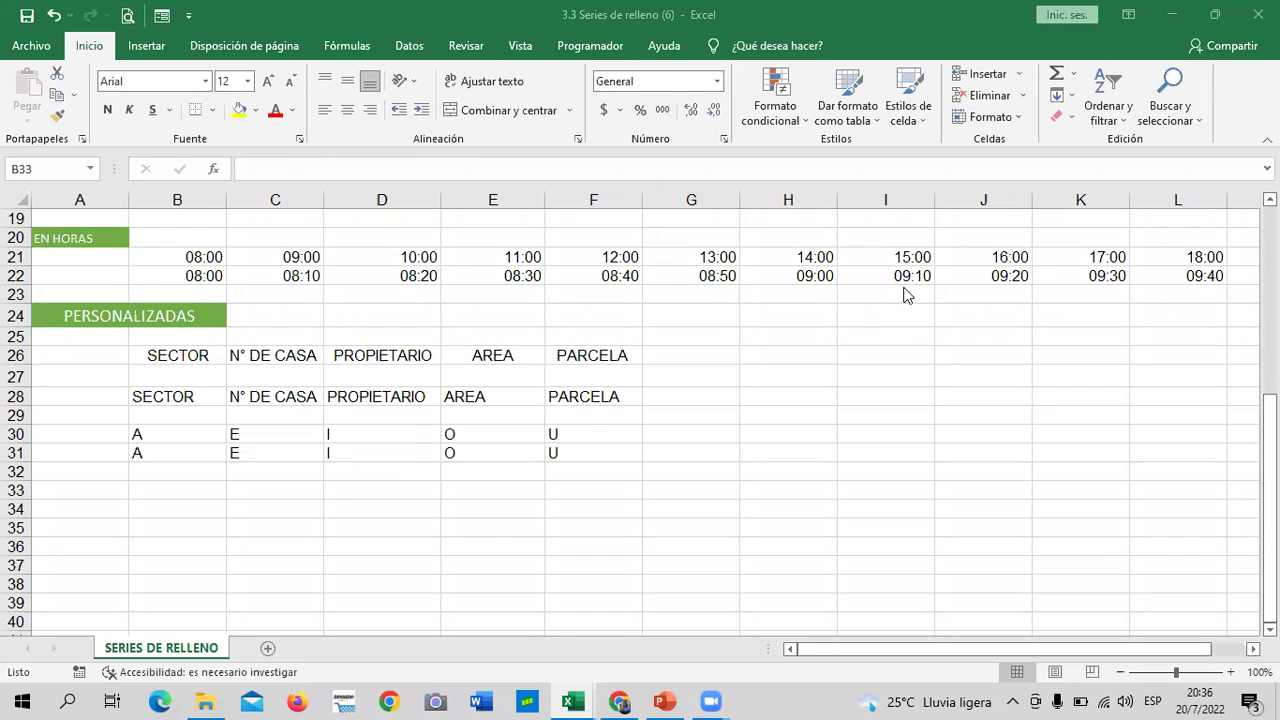
# Review the row 26 headers SECTOR through PARCELA and the empty cell G26.
pyautogui.click(200, 352)
pyautogui.click(316, 360)
pyautogui.click(402, 362)
pyautogui.click(489, 358)
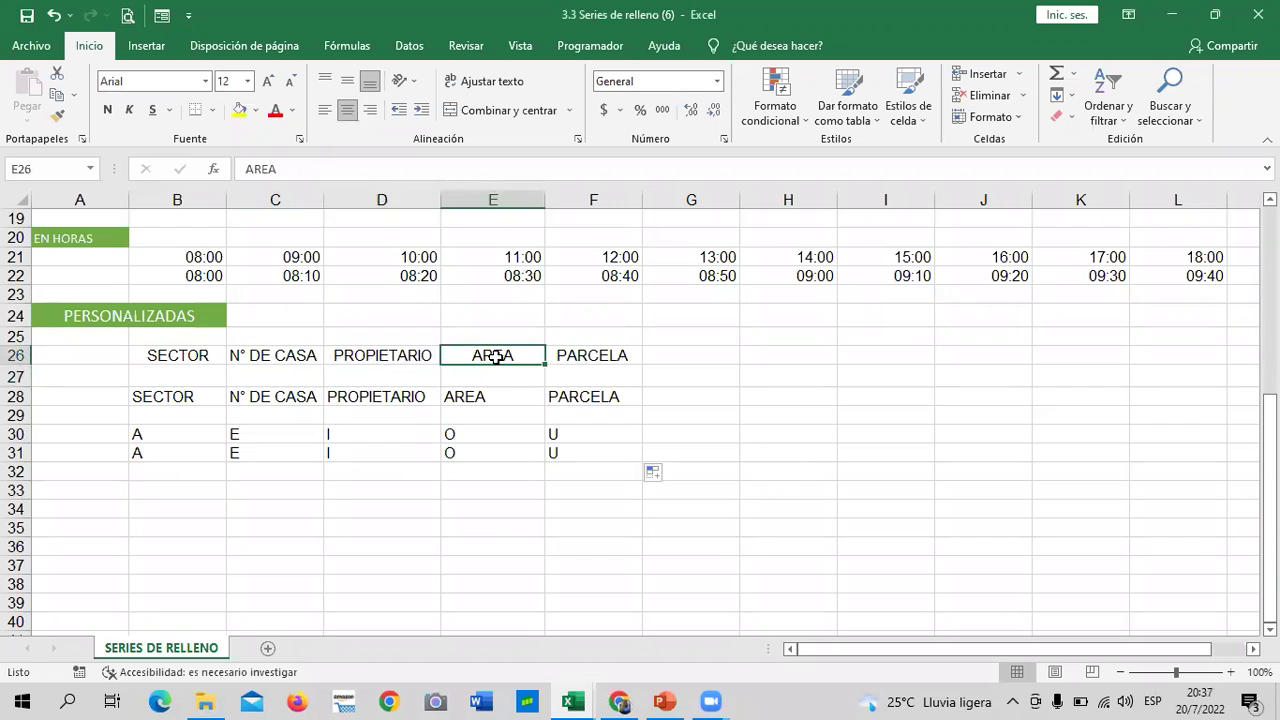
pyautogui.click(576, 352)
pyautogui.click(700, 354)
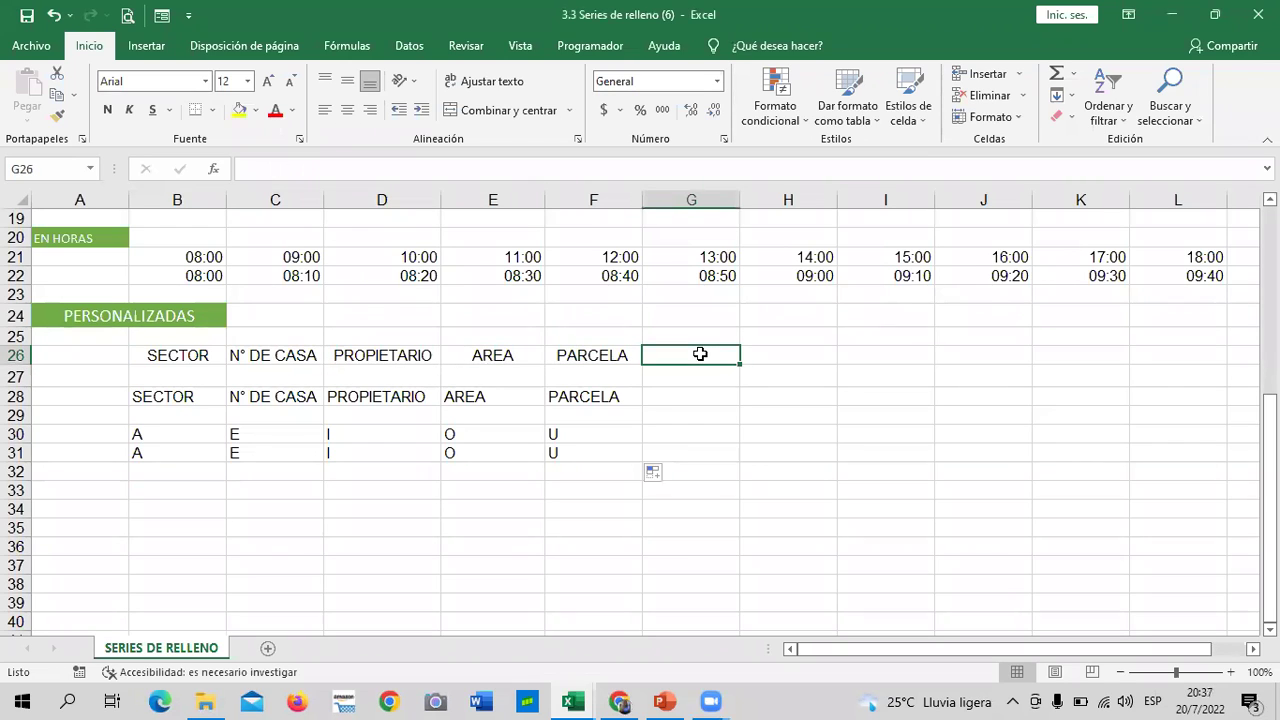
pyautogui.click(851, 413)
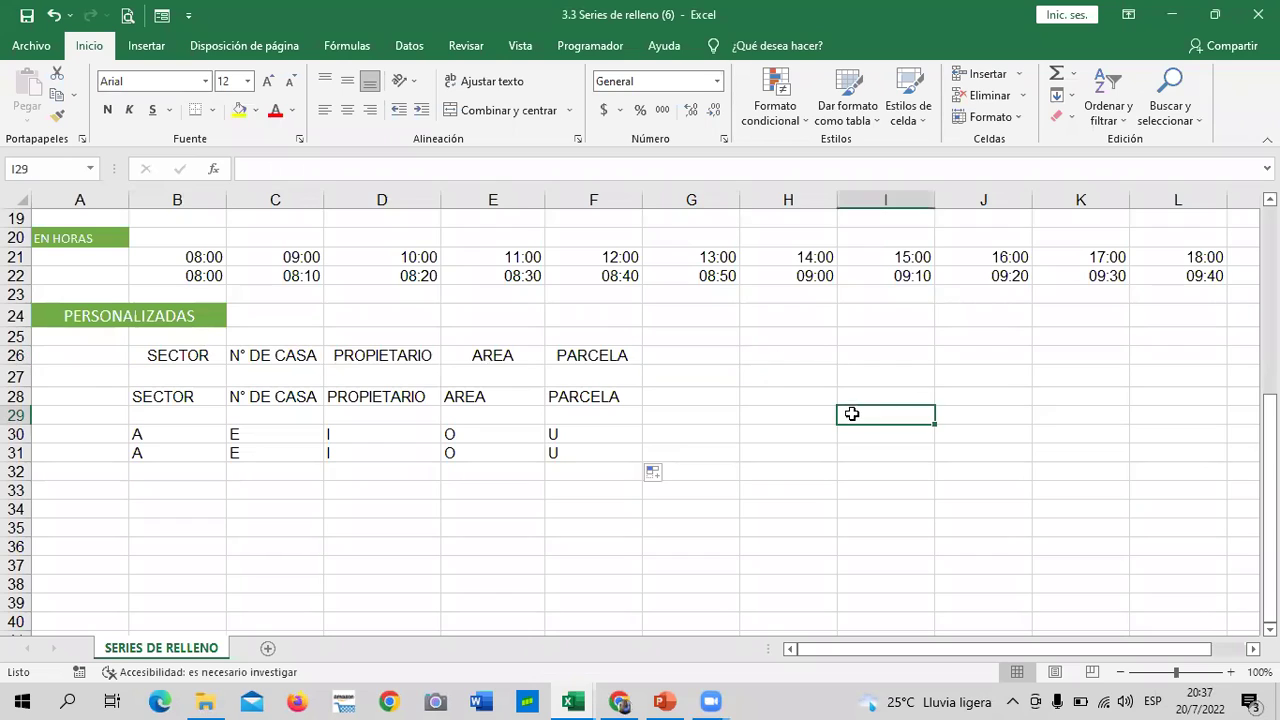
pyautogui.click(702, 358)
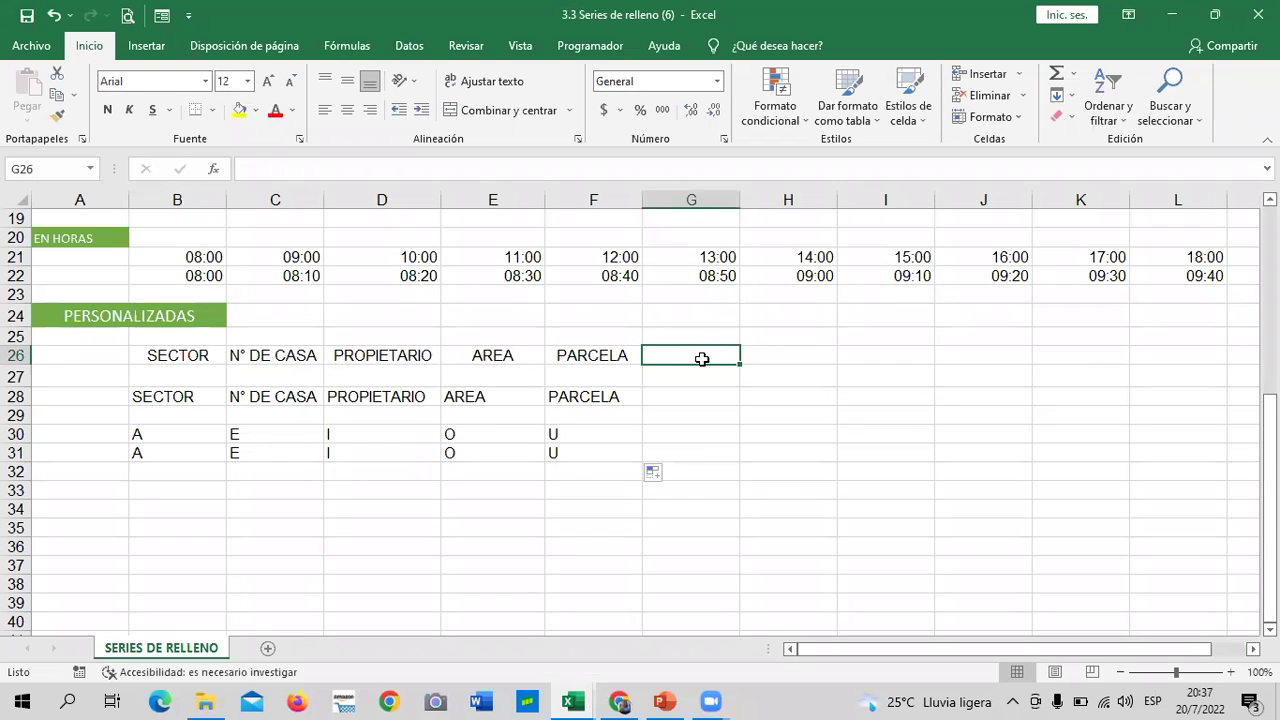
pyautogui.click(830, 430)
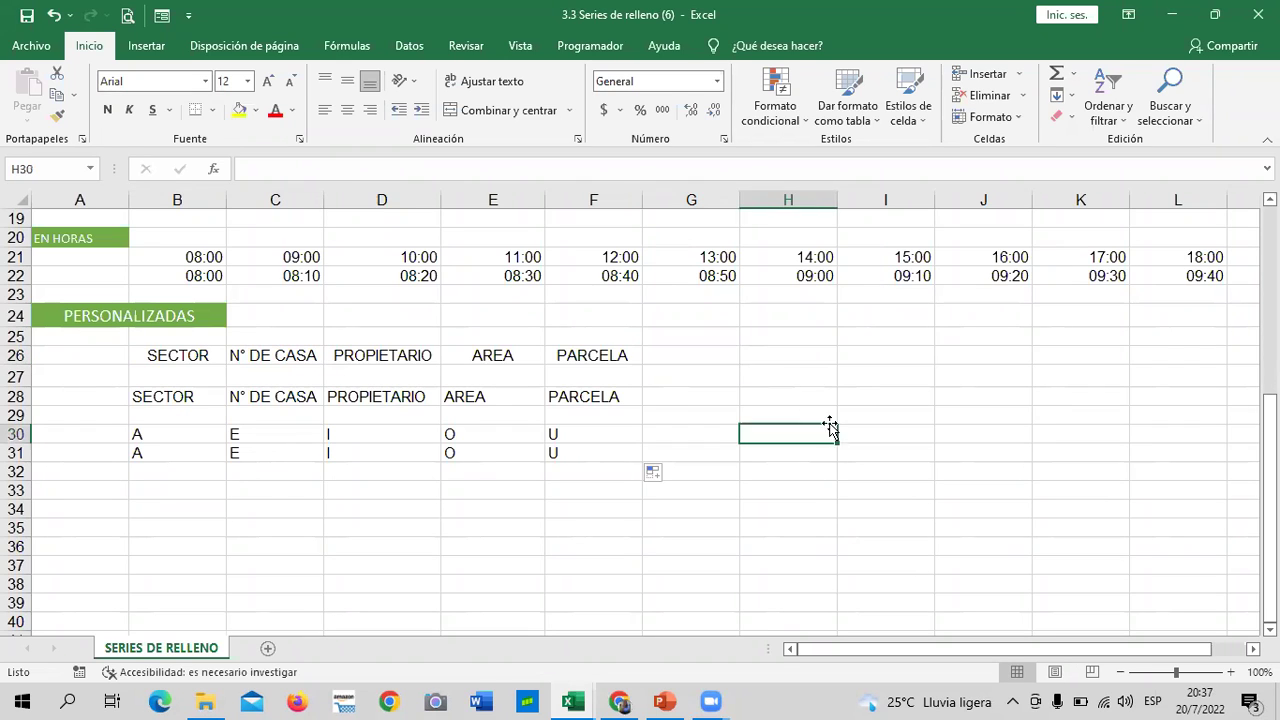
pyautogui.click(696, 356)
pyautogui.click(183, 355)
pyautogui.click(498, 355)
pyautogui.click(598, 354)
pyautogui.click(702, 358)
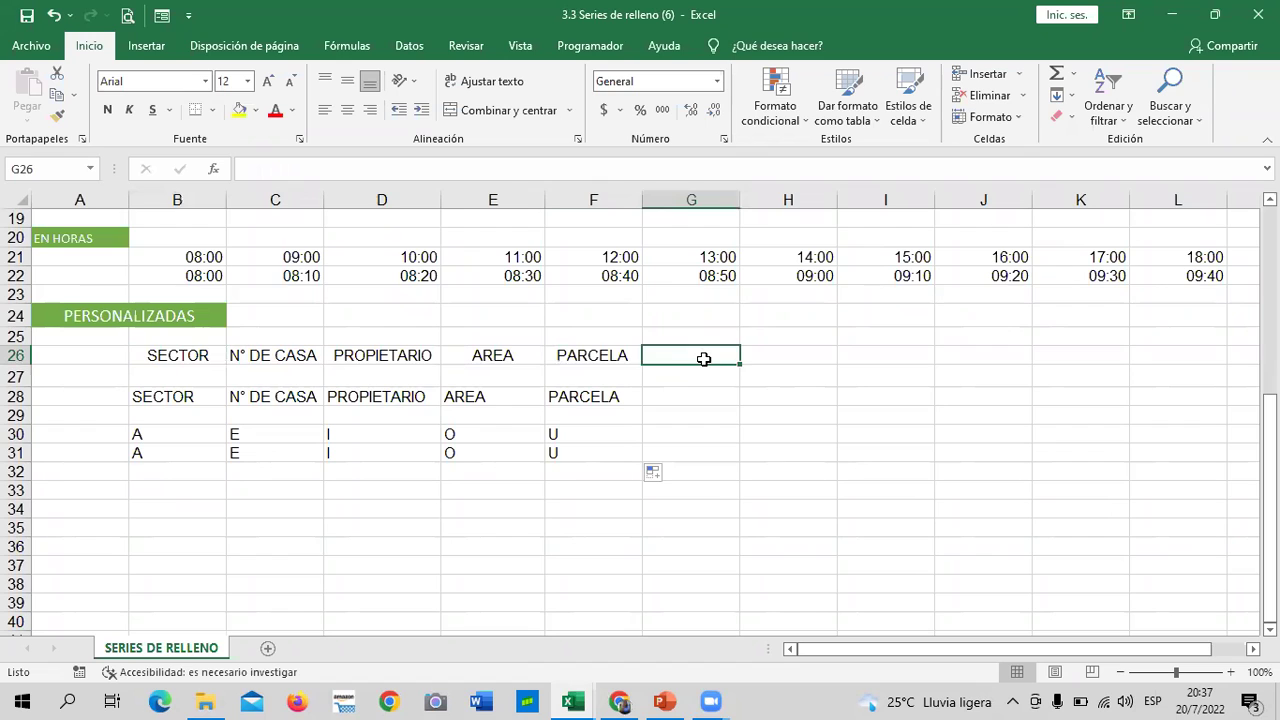
pyautogui.click(194, 362)
pyautogui.click(283, 355)
pyautogui.click(358, 362)
pyautogui.click(480, 358)
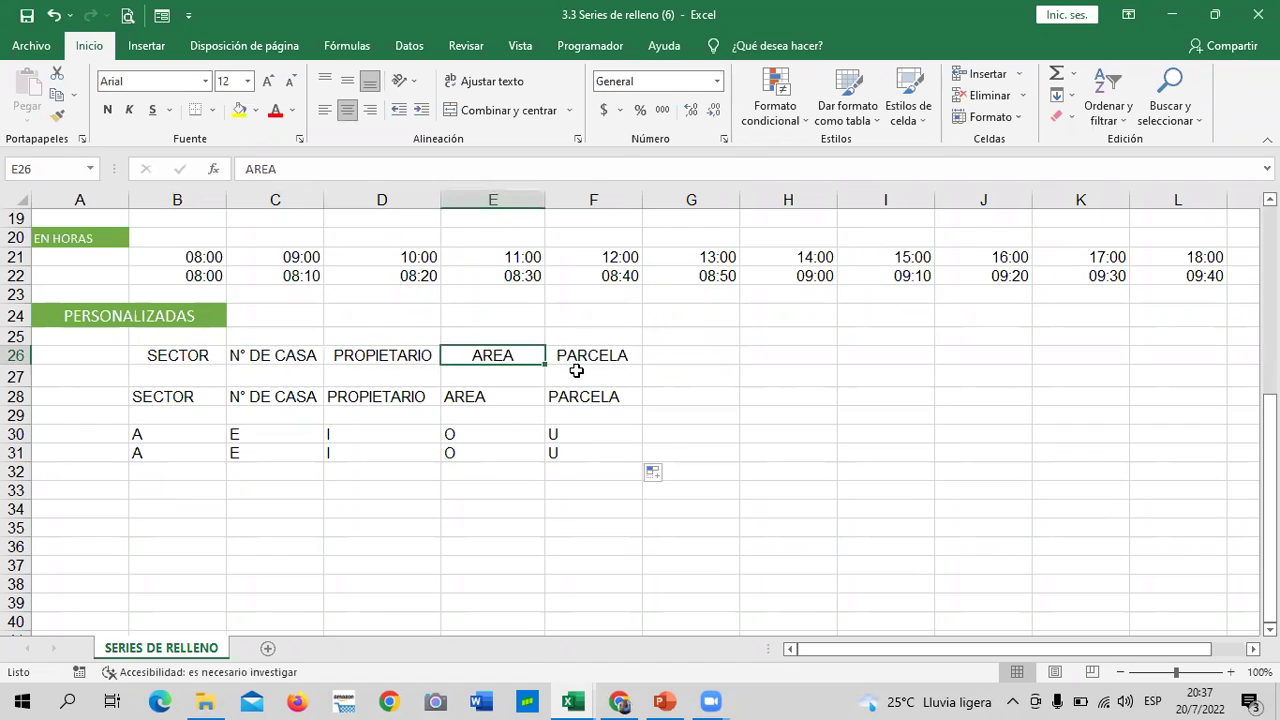
pyautogui.click(580, 366)
# Enter the header CALLE in G26.
pyautogui.click(668, 356)
pyautogui.write('CALLE')
pyautogui.press('Return')
pyautogui.click(687, 355)
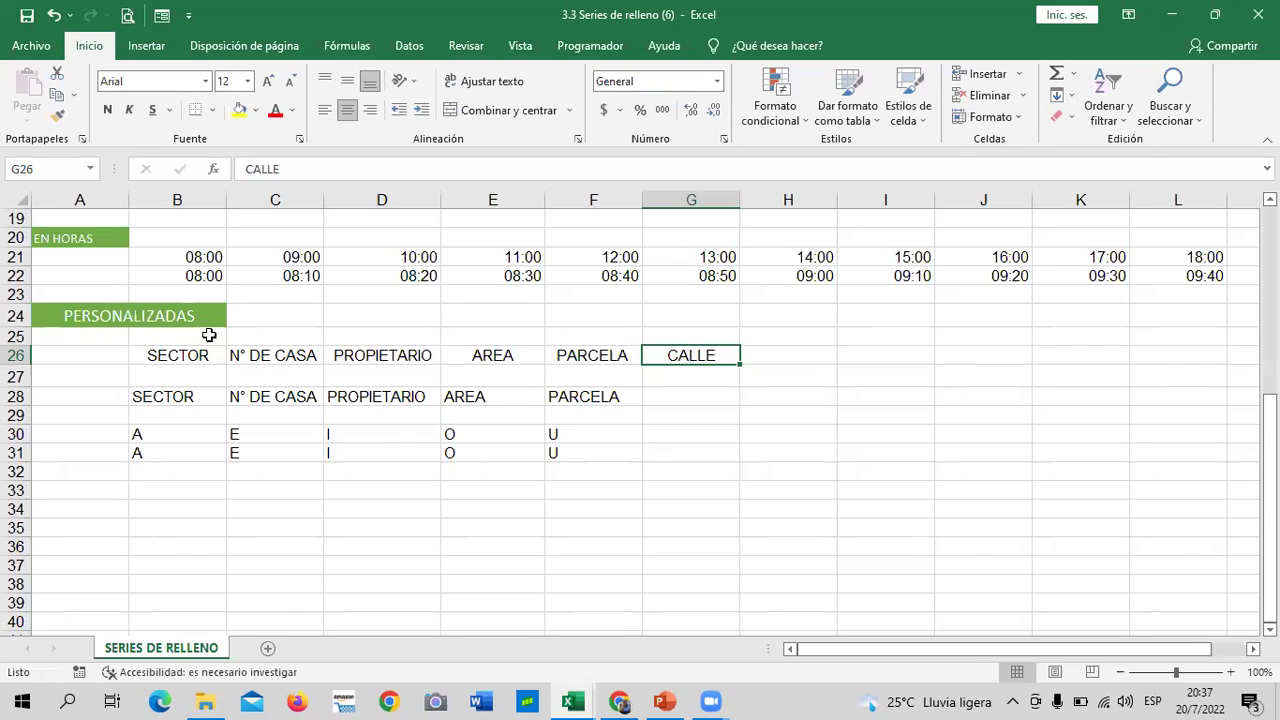
pyautogui.click(805, 464)
pyautogui.click(742, 407)
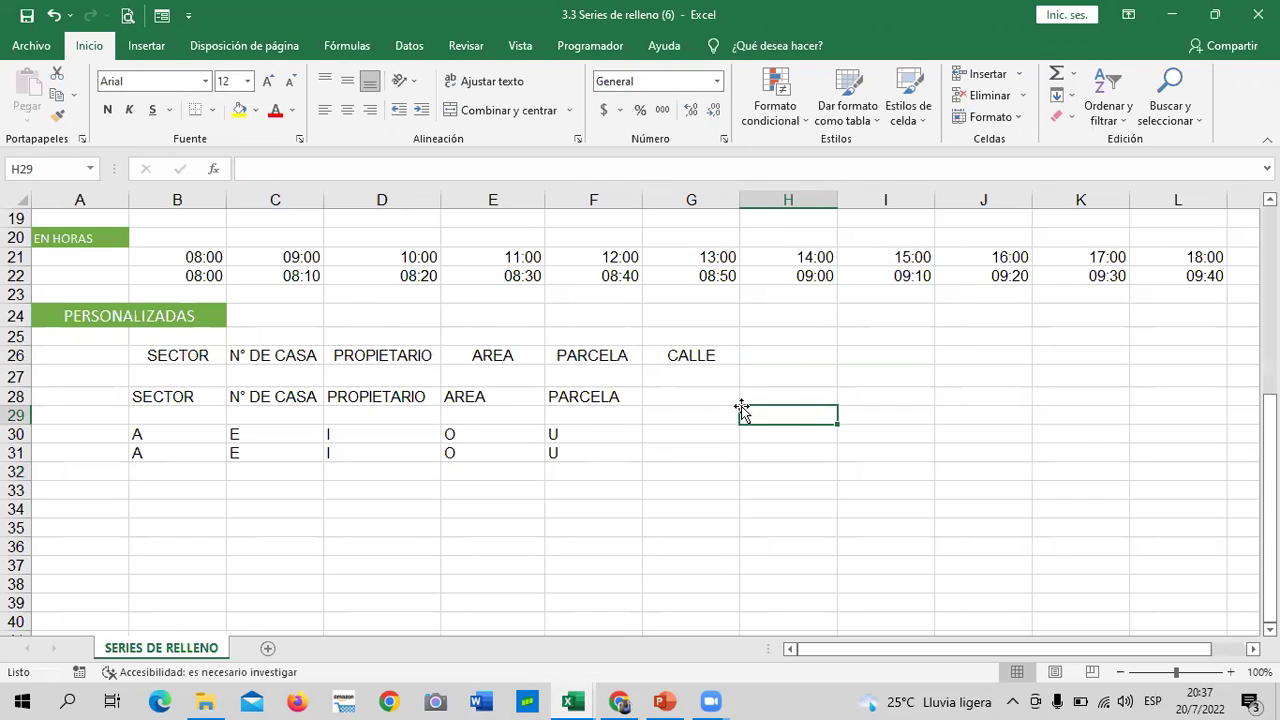
# Review the PERSONALIZADAS headers, briefly selecting SECTOR through PARCELA in row 28.
pyautogui.click(188, 506)
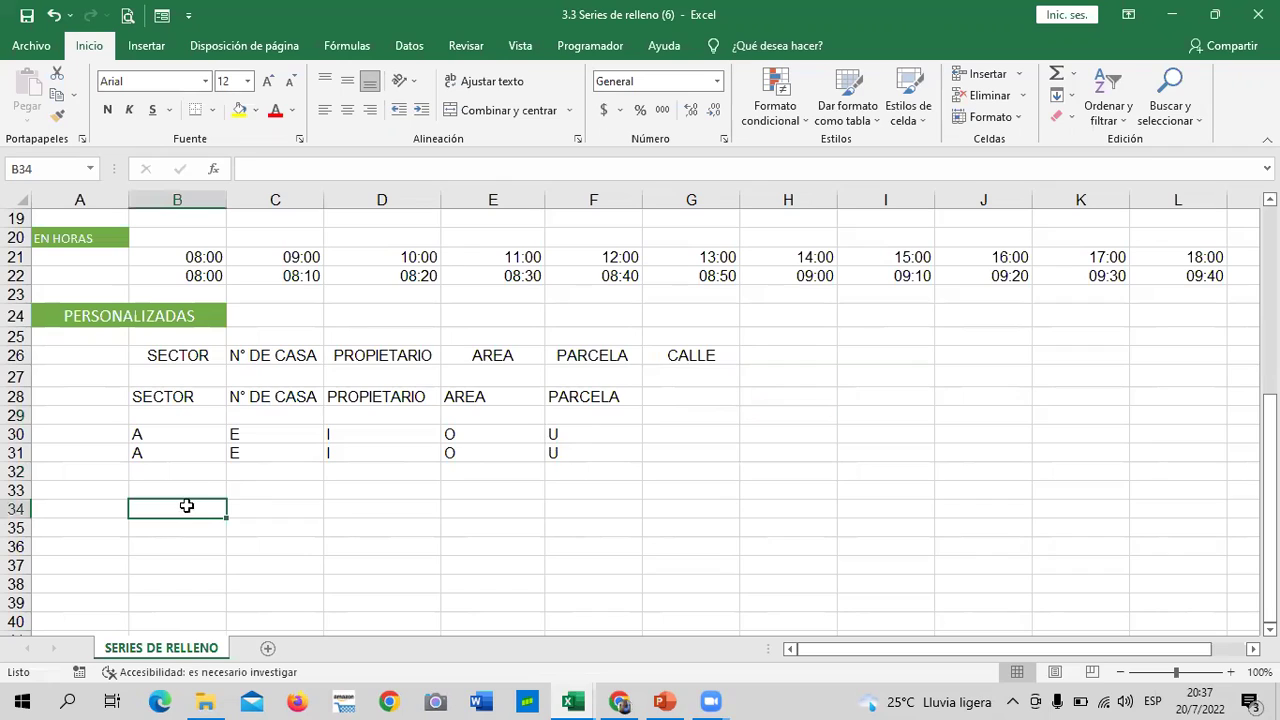
pyautogui.click(664, 400)
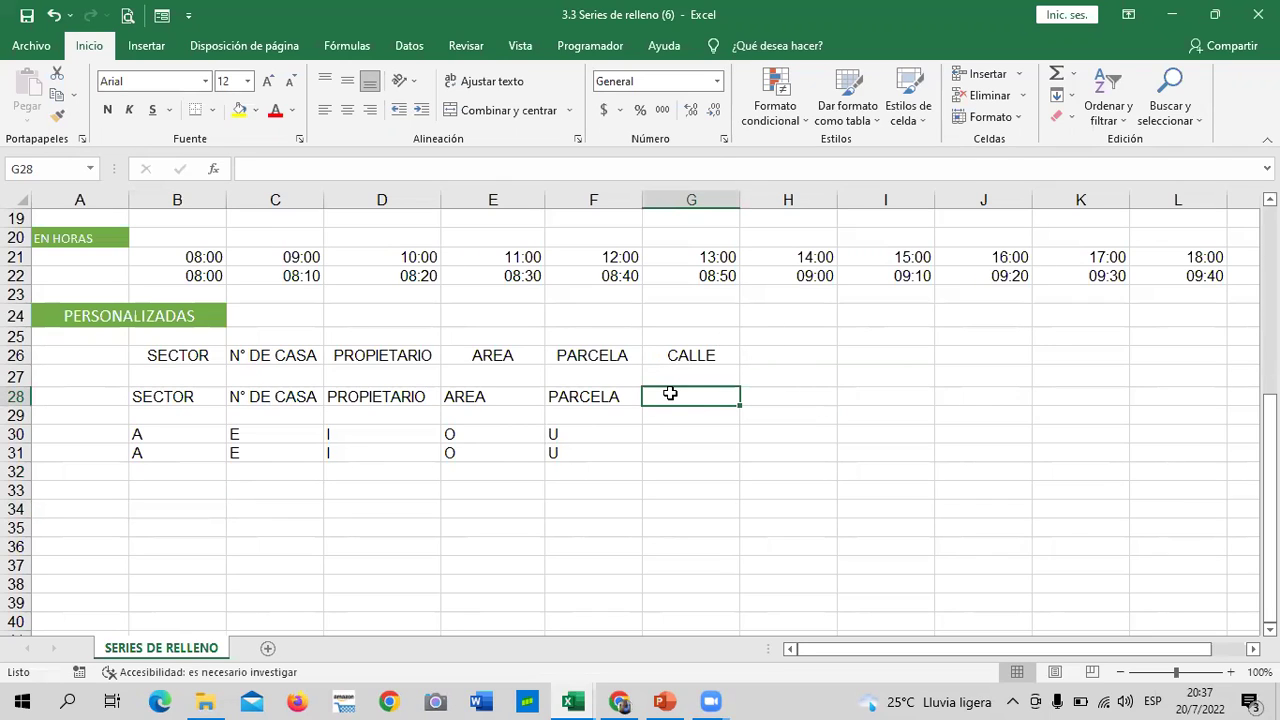
pyautogui.click(354, 393)
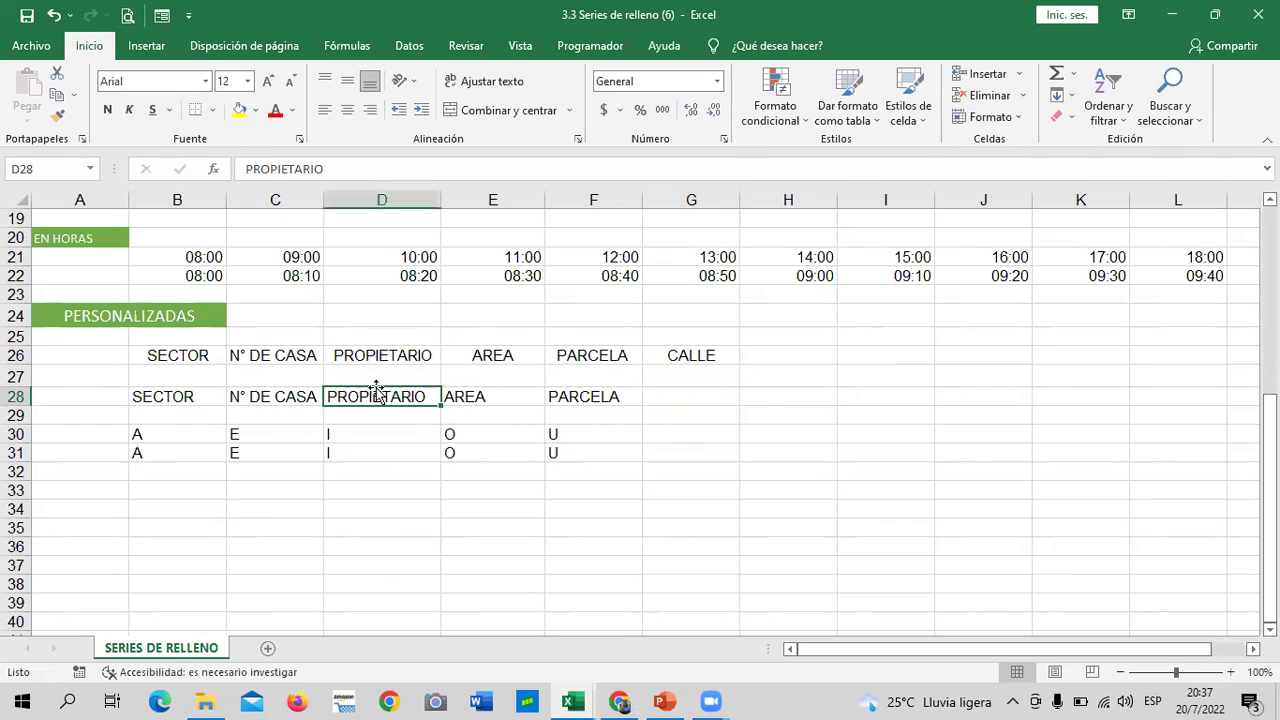
pyautogui.click(696, 441)
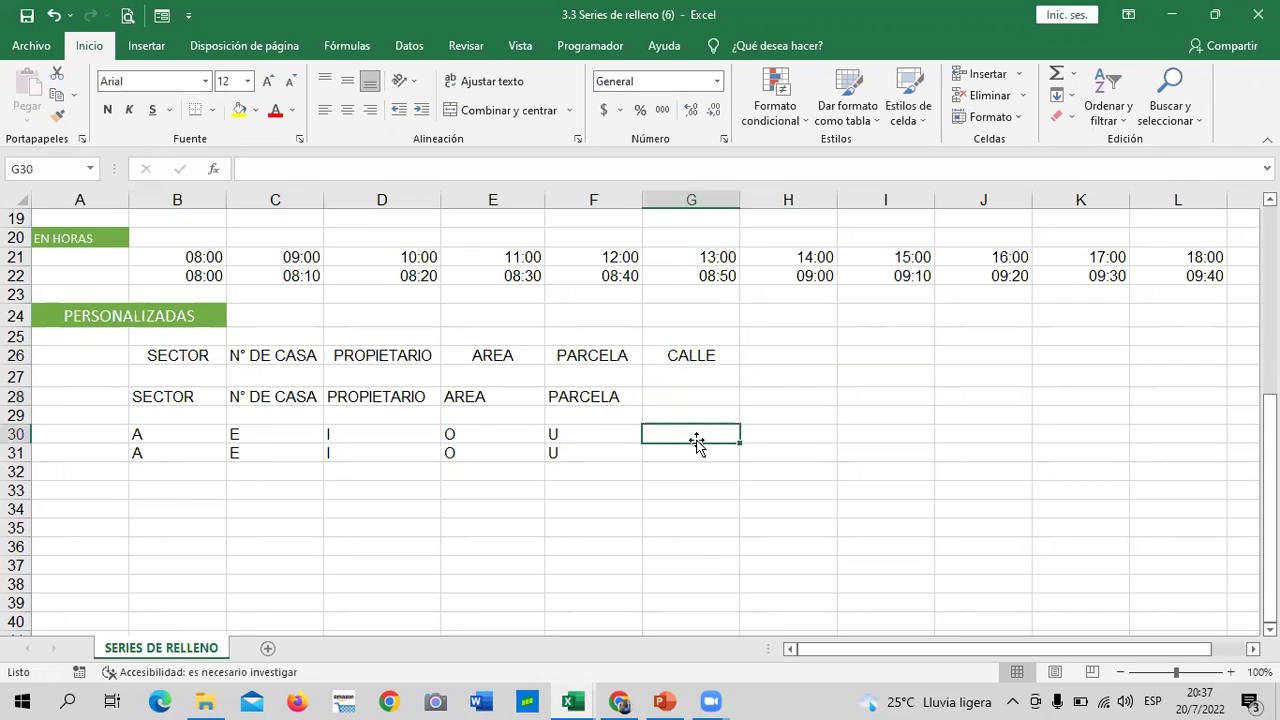
pyautogui.click(688, 360)
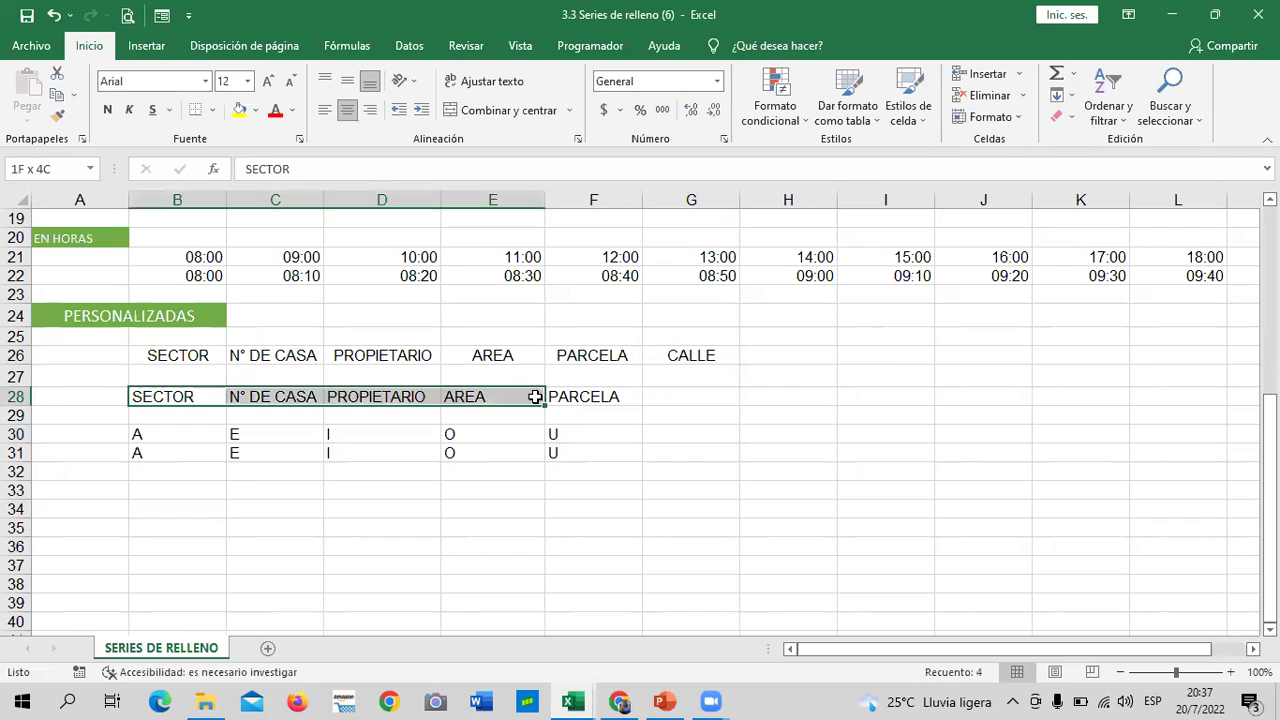
pyautogui.moveTo(161, 397); pyautogui.dragTo(586, 397)
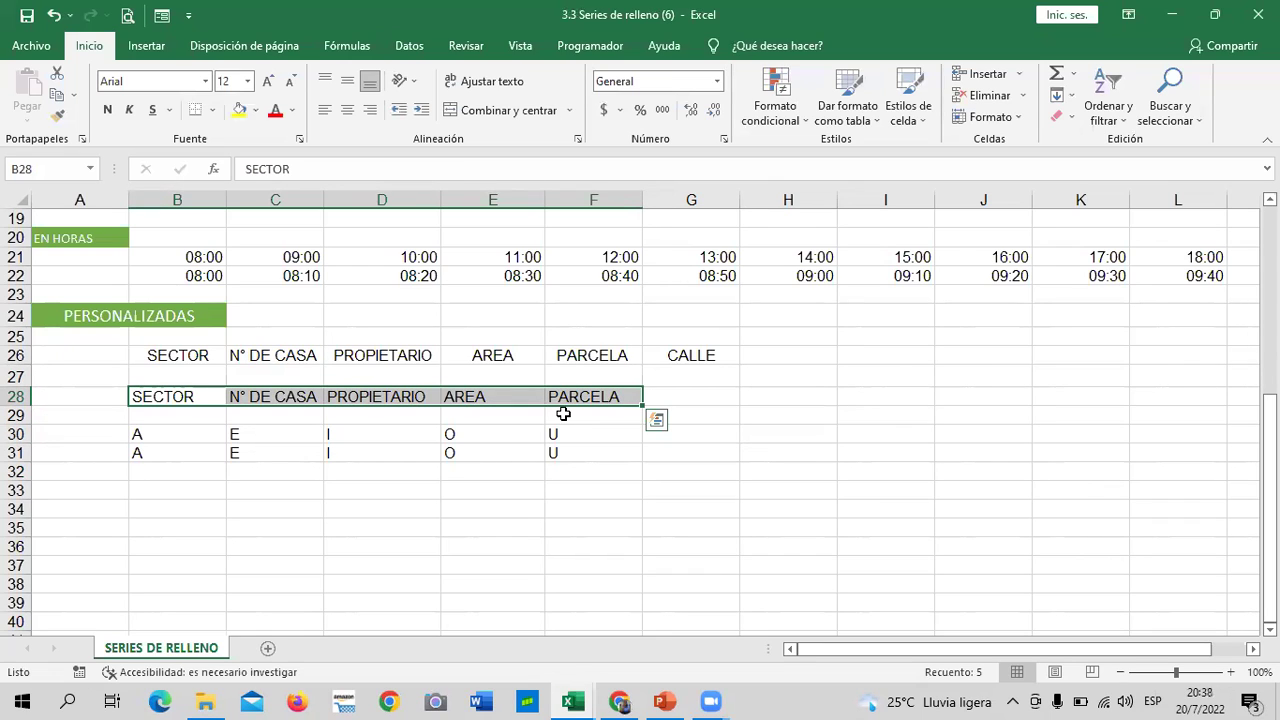
pyautogui.click(385, 342)
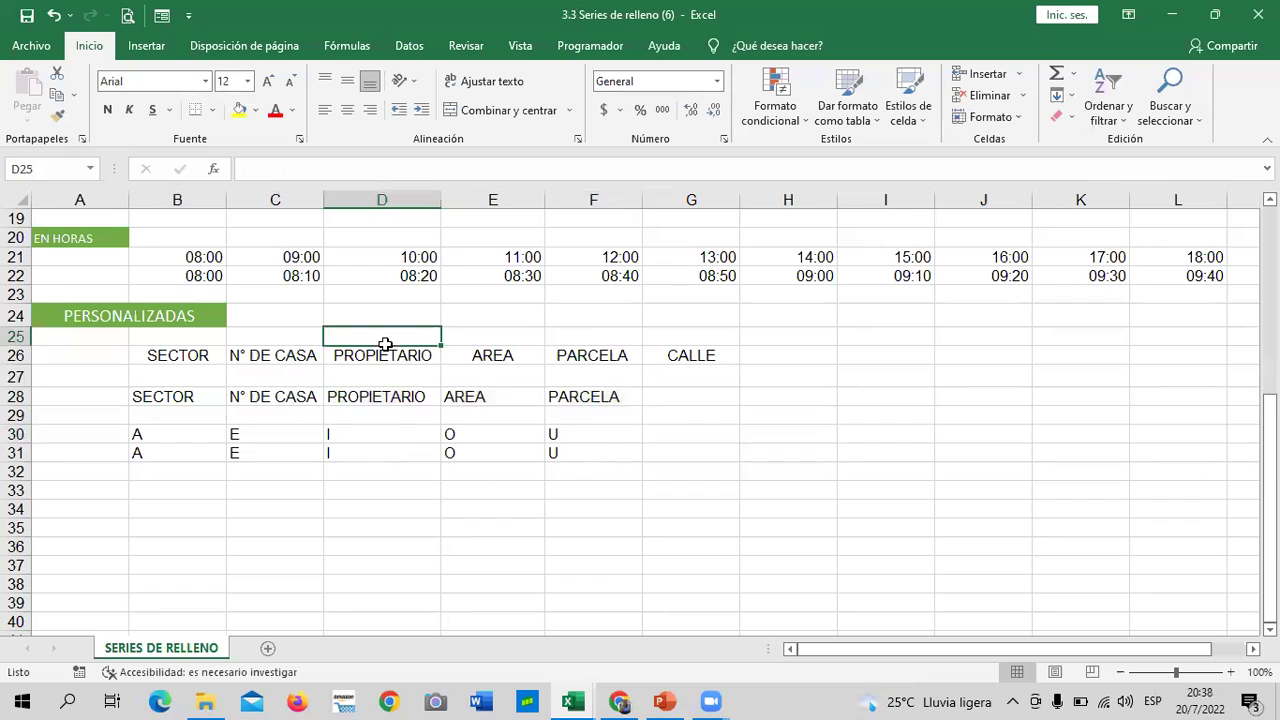
# Fill B30:F31 with the vowel series A, E, I, O, U.
pyautogui.click(724, 362)
pyautogui.click(692, 397)
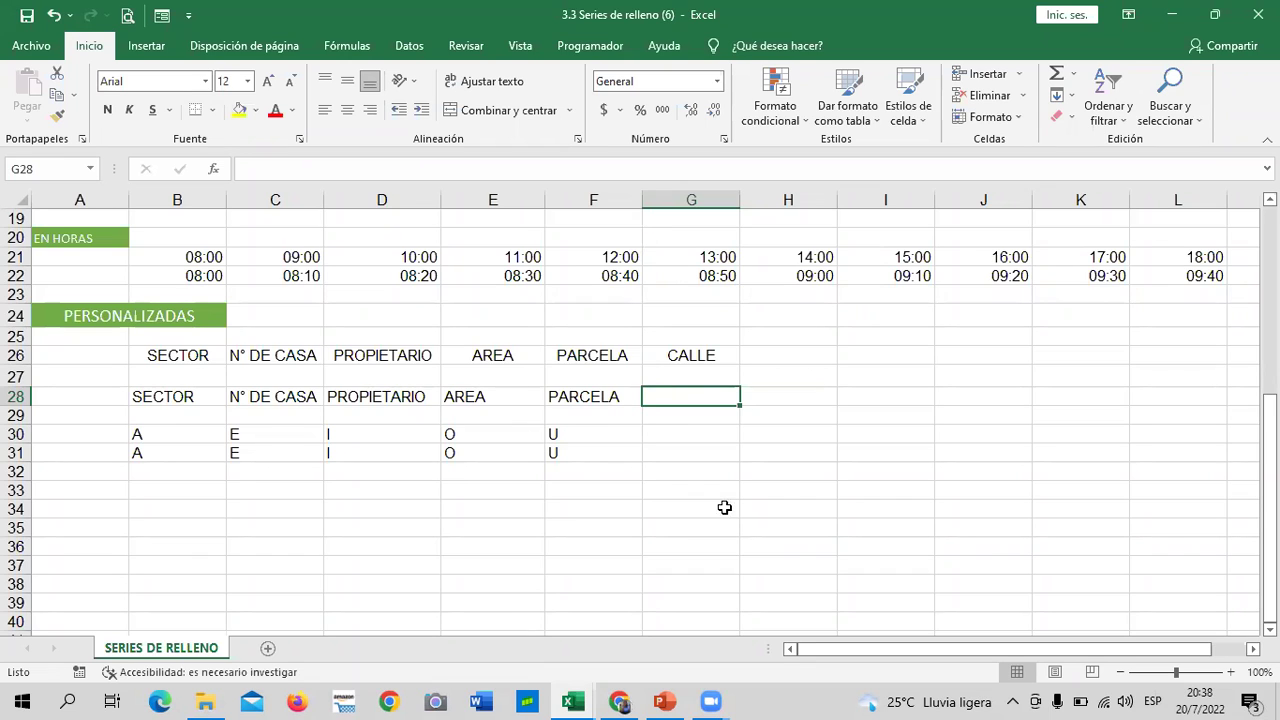
pyautogui.click(190, 500)
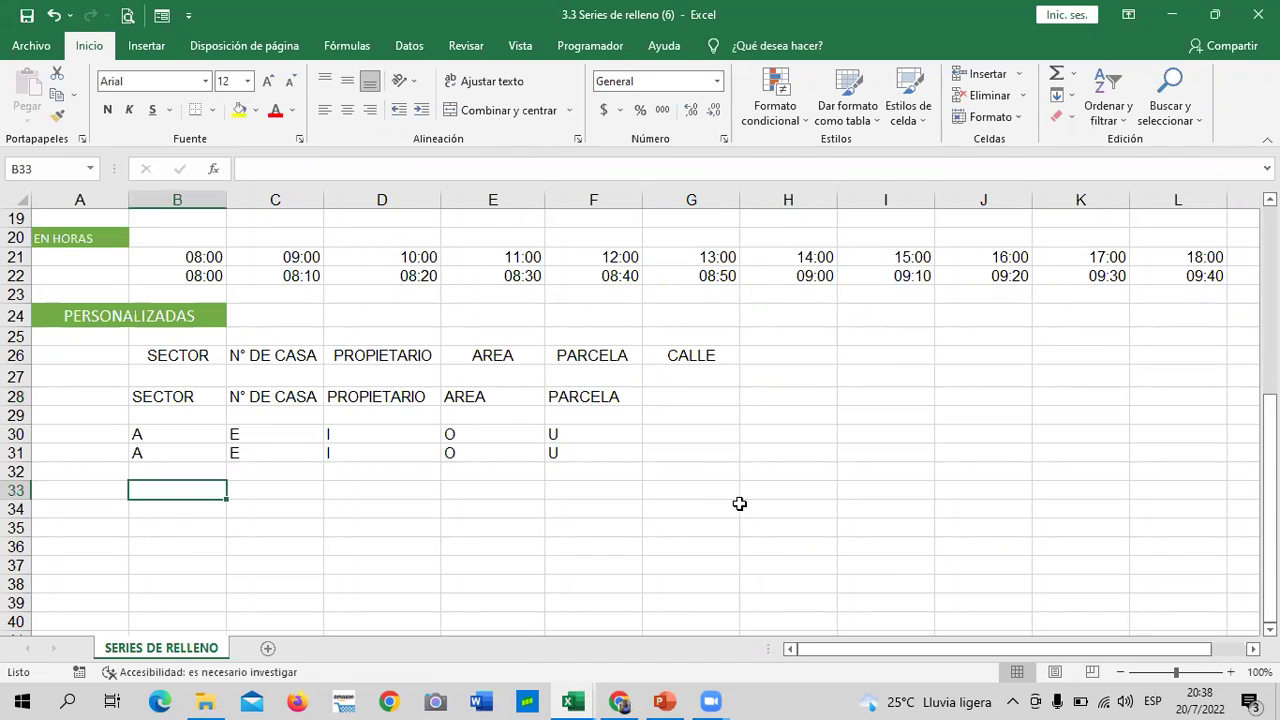
pyautogui.click(779, 477)
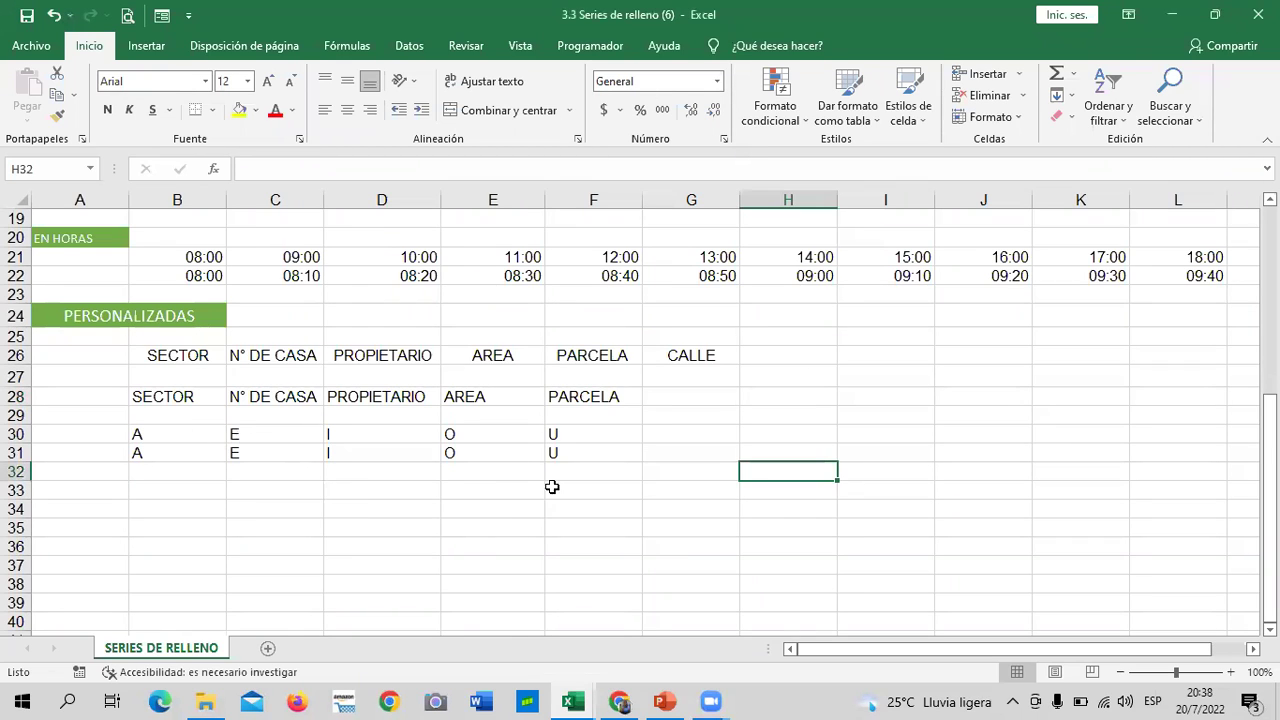
# Enter NOMBRE in B33, then select the CALLE cell G26.
pyautogui.click(178, 490)
pyautogui.write('NO')
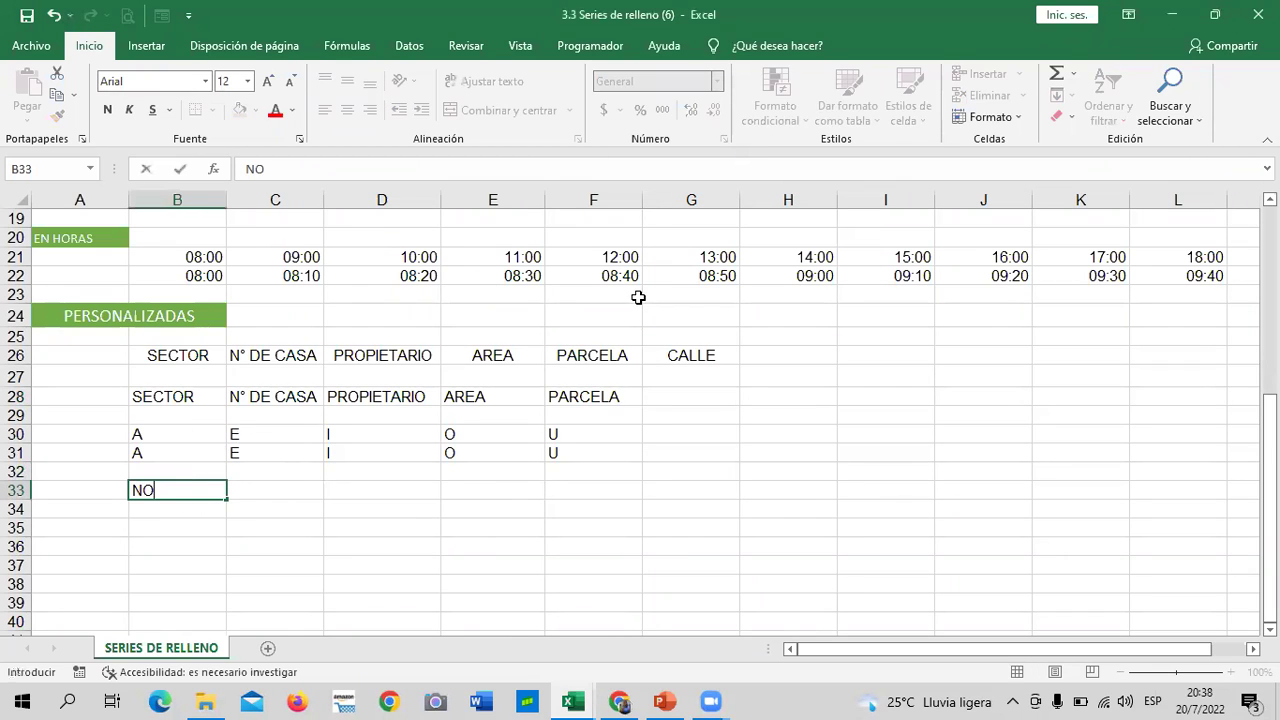
pyautogui.write('MBRE')
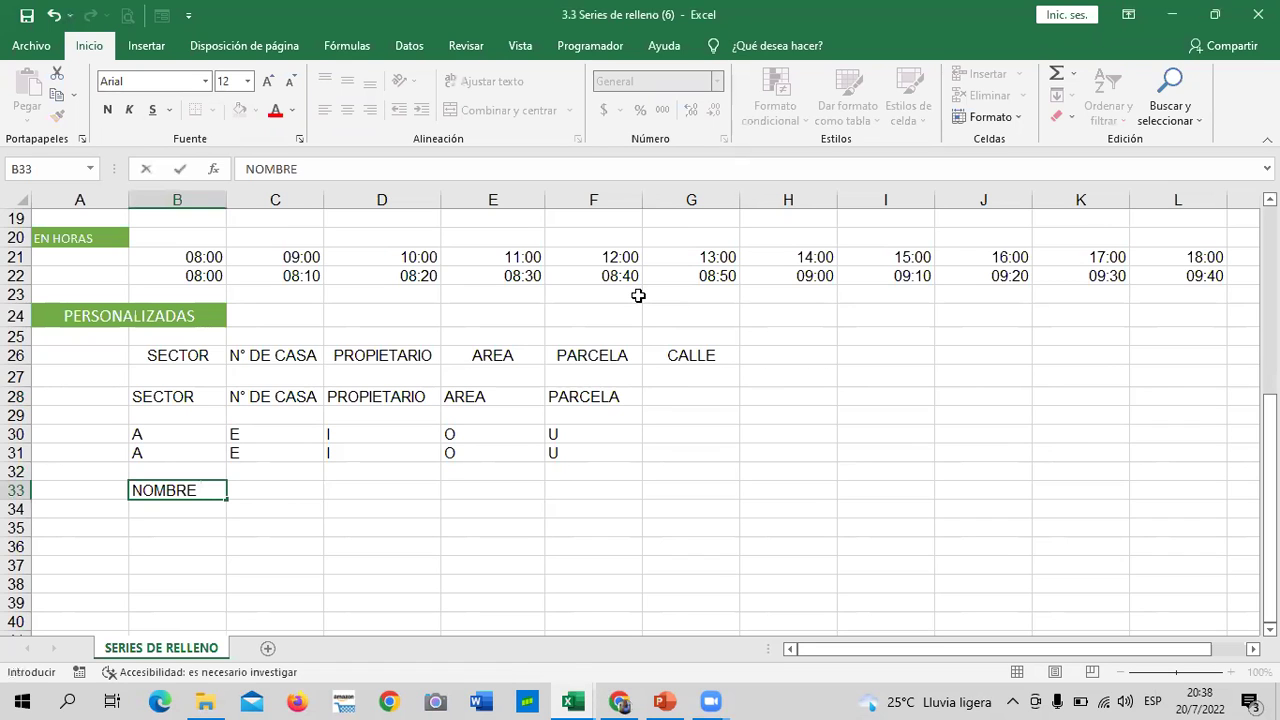
pyautogui.press('Tab')
pyautogui.scroll(-1, 960, 316)
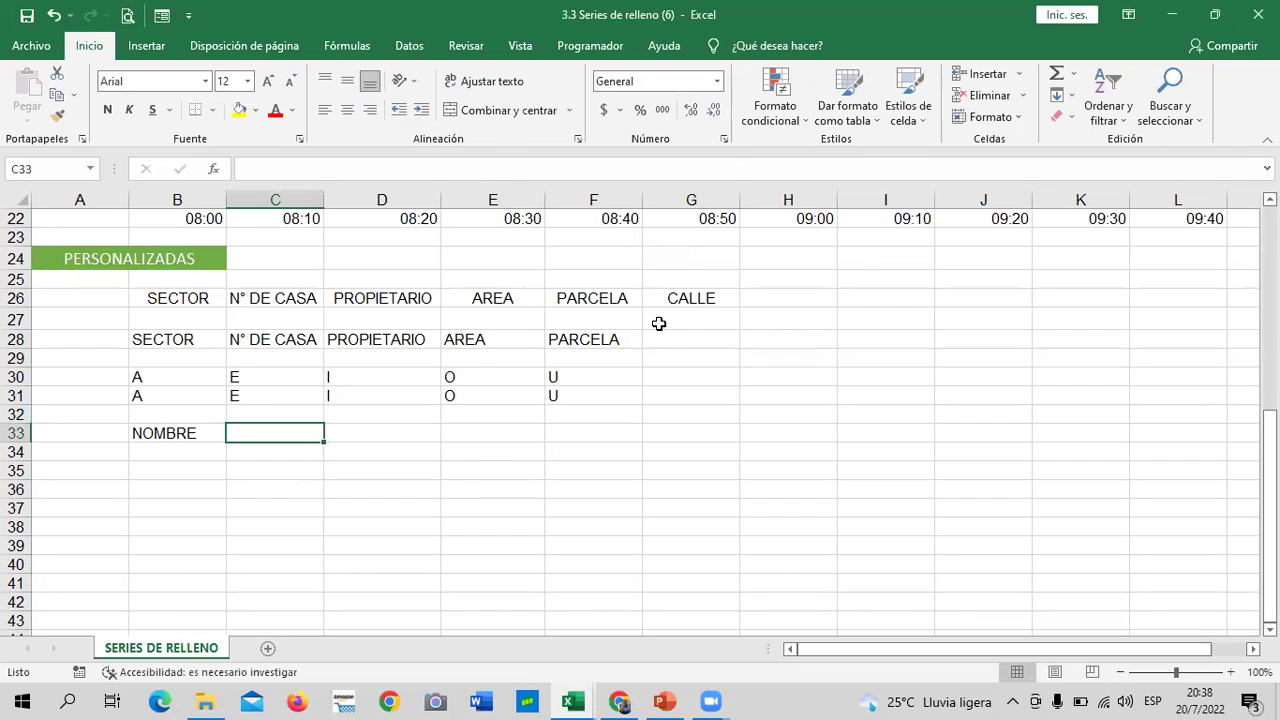
pyautogui.click(689, 303)
# Clear CALLE from G26 and insert an empty column F before PARCELA.
pyautogui.press('Delete')
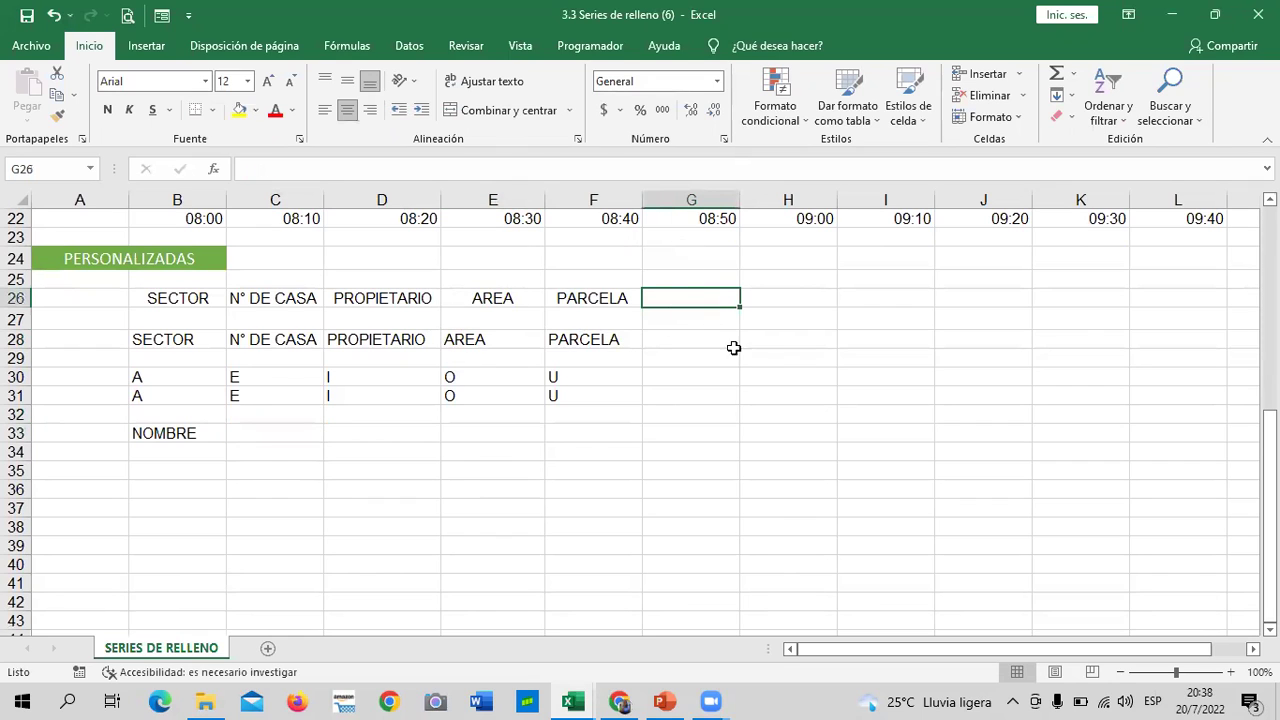
pyautogui.click(776, 370)
pyautogui.click(510, 300)
pyautogui.click(617, 198)
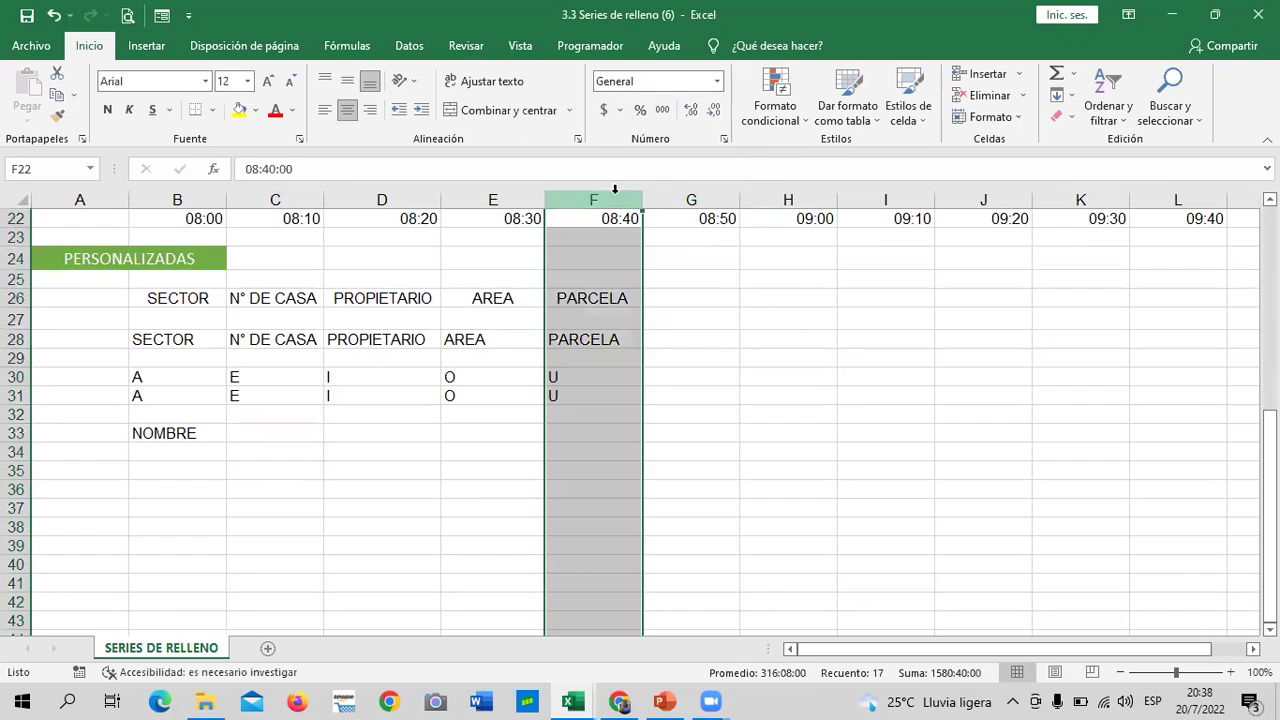
pyautogui.rightClick(614, 200)
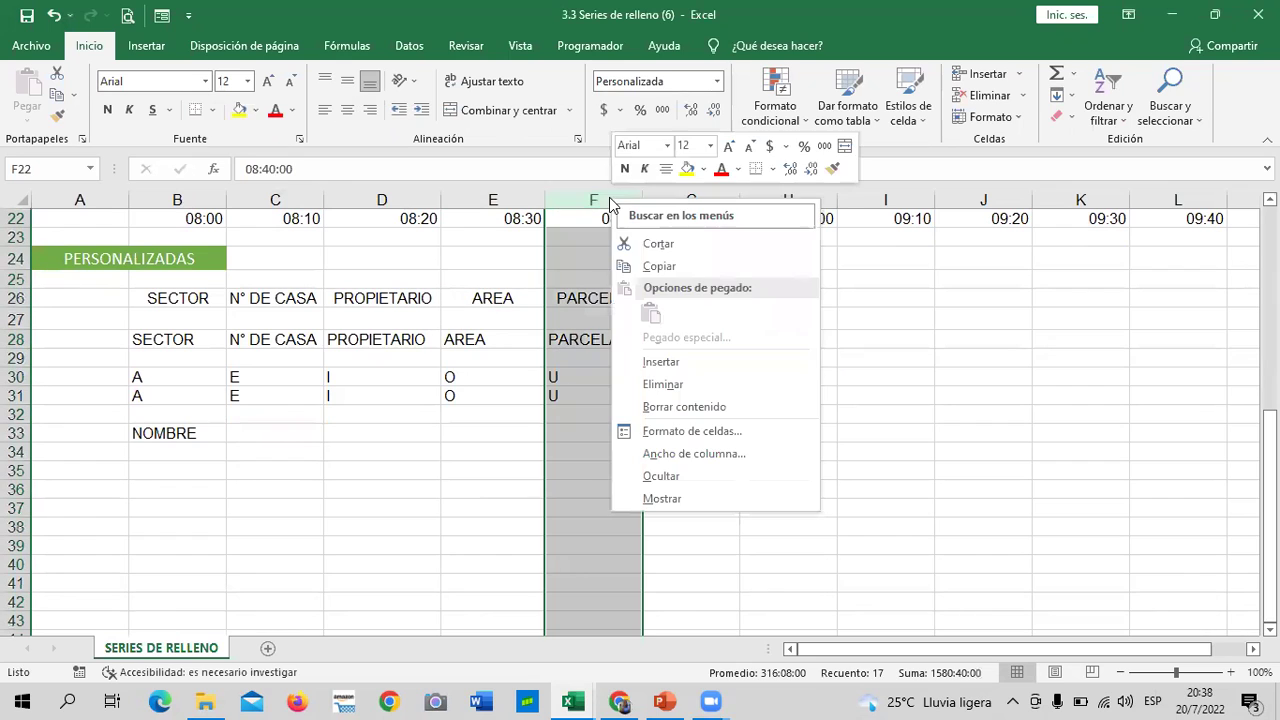
pyautogui.click(659, 362)
# Enter CALLE in the new cell F26, between AREA and PARCELA.
pyautogui.click(777, 377)
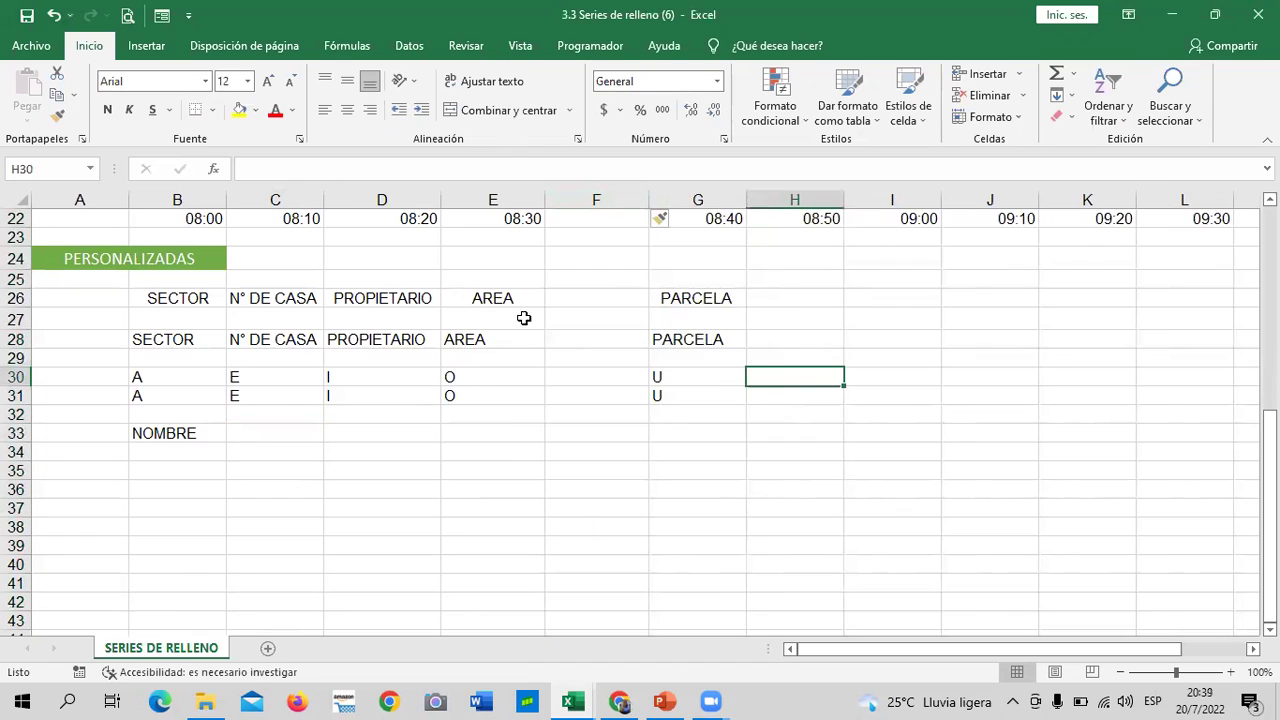
pyautogui.click(580, 293)
pyautogui.write('CALLE')
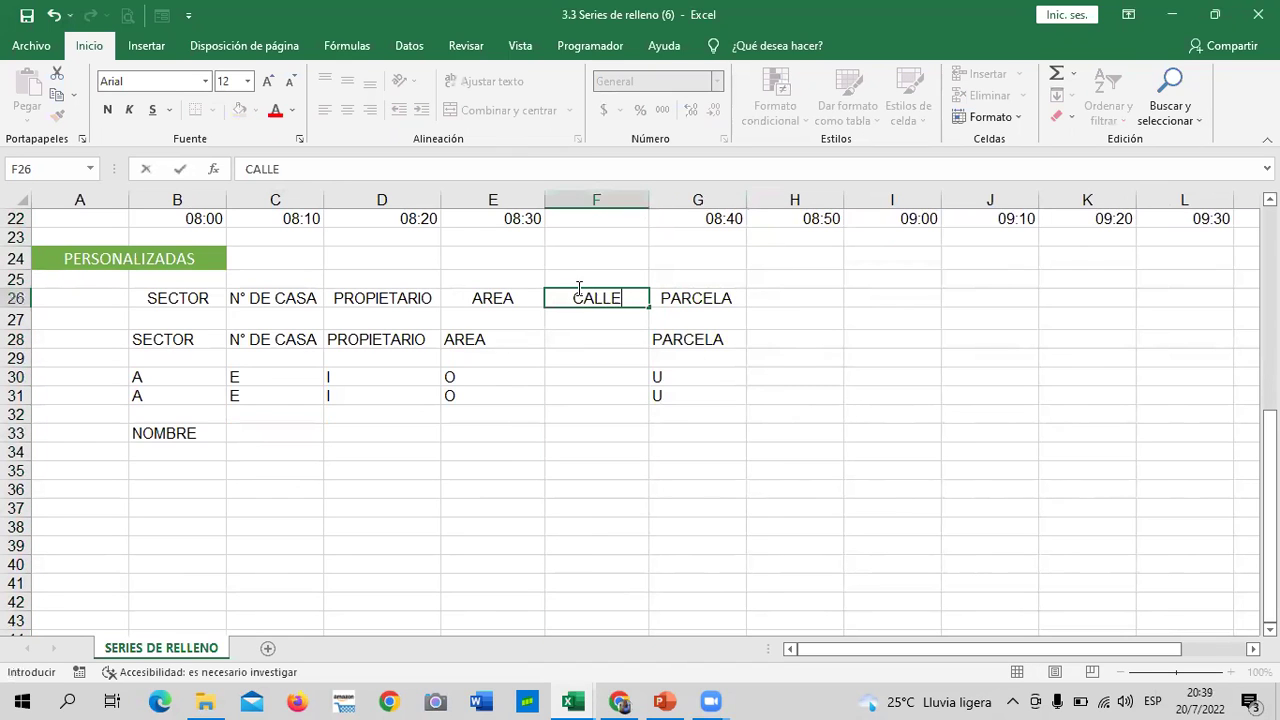
pyautogui.press('Return')
pyautogui.click(570, 342)
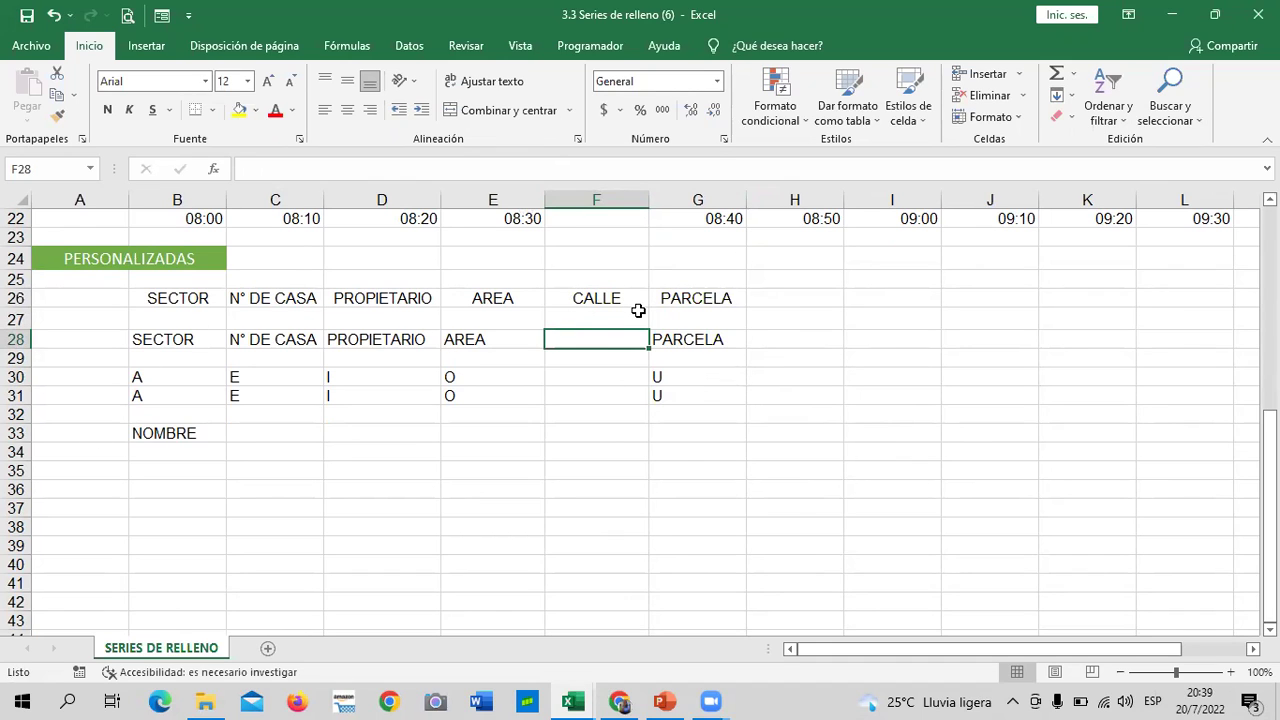
# Open Excel Options on the Advanced page.
pyautogui.click(702, 393)
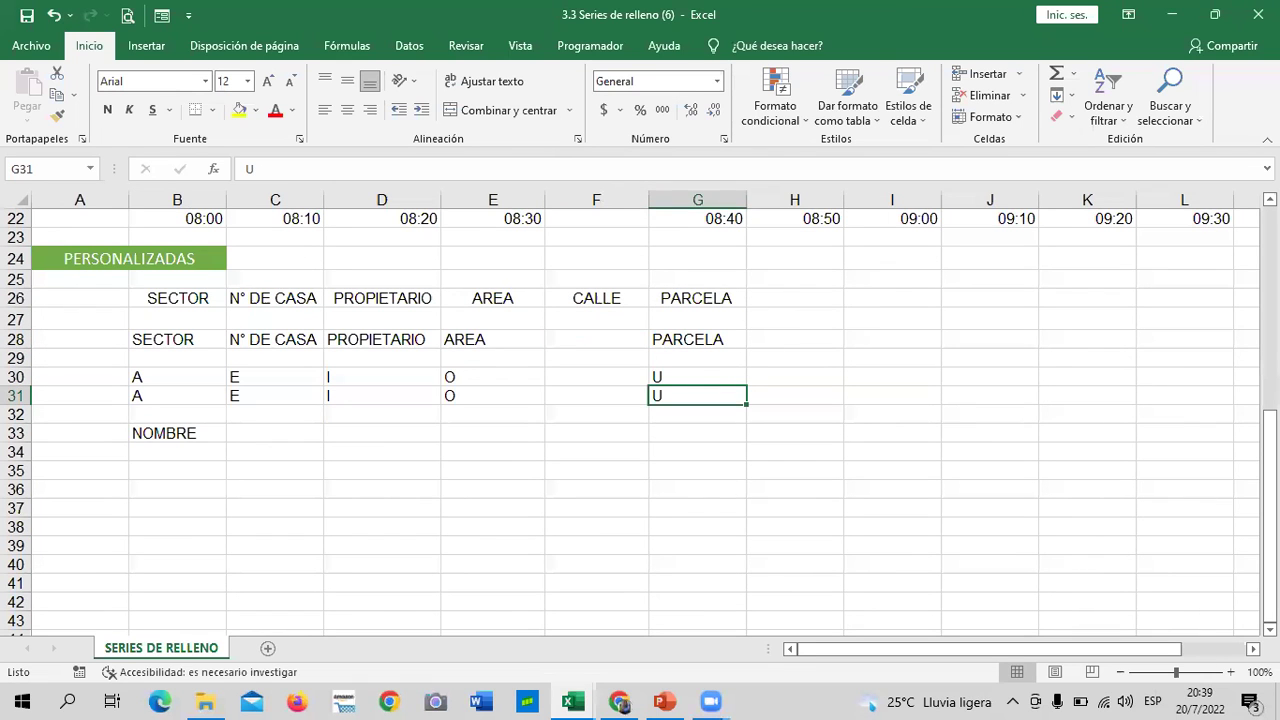
pyautogui.click(38, 55)
pyautogui.click(88, 615)
pyautogui.click(200, 652)
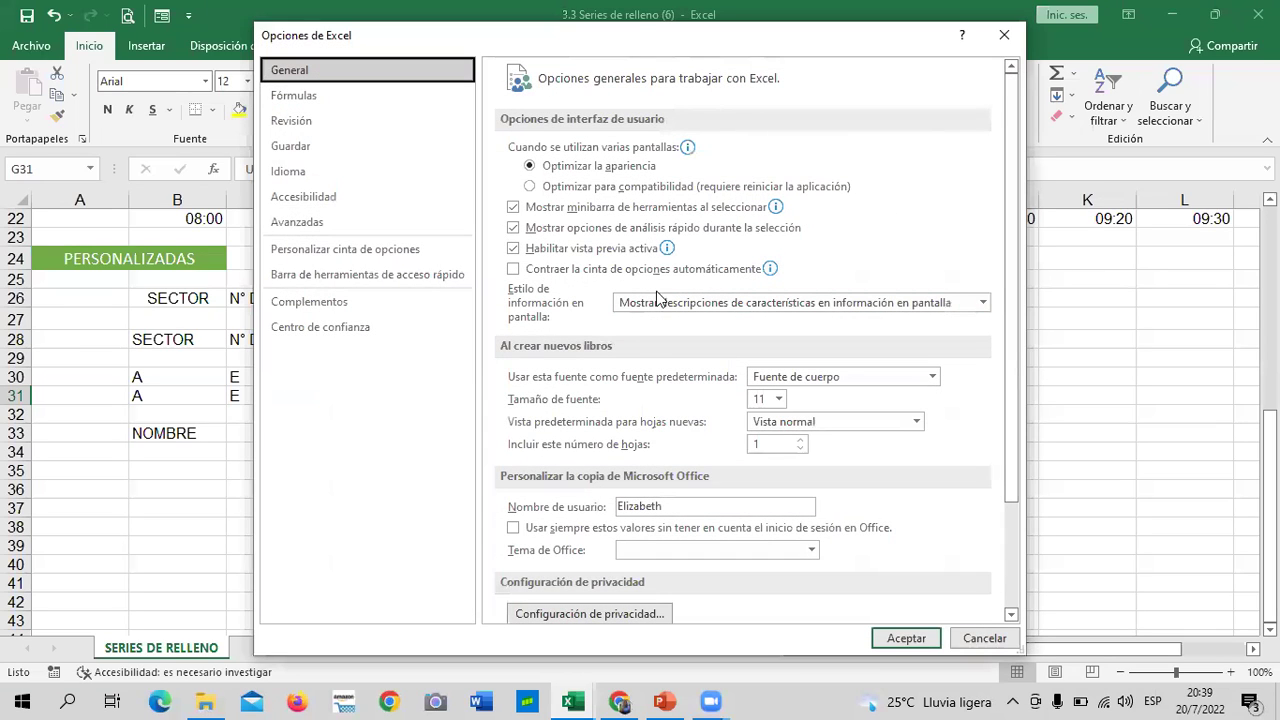
pyautogui.click(335, 228)
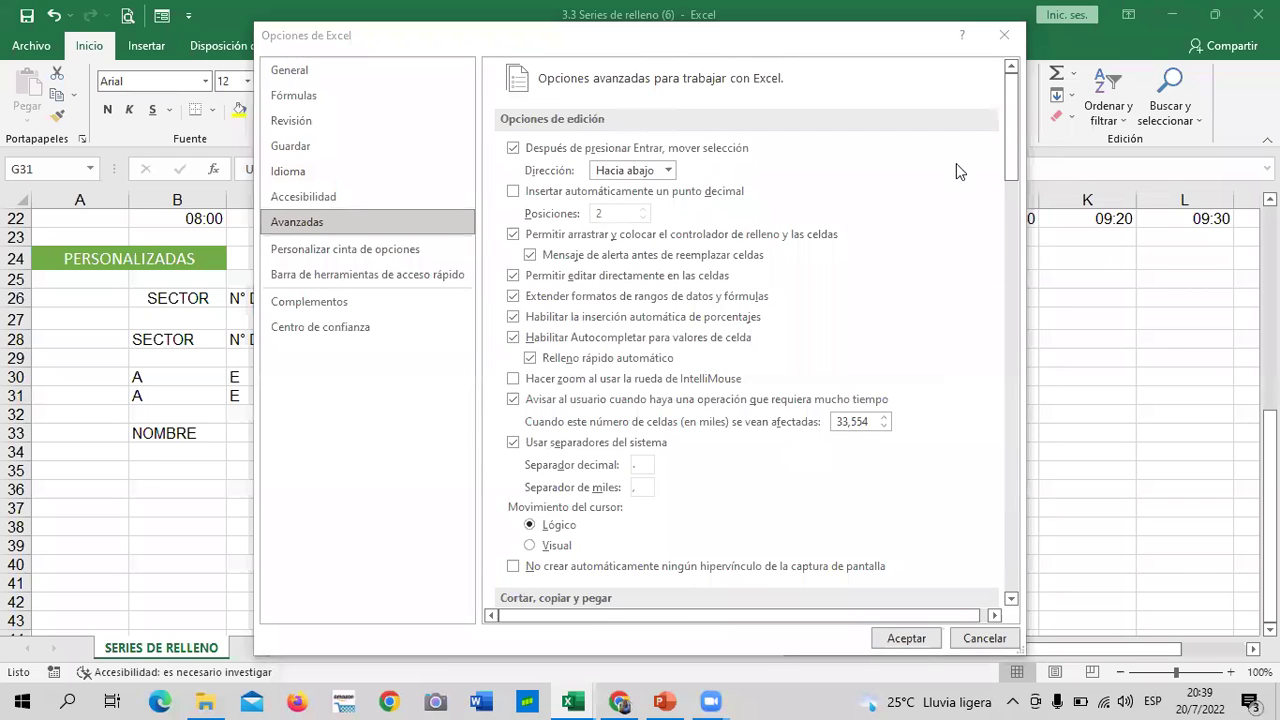
pyautogui.scroll(-20, 970, 400)
# Delete the SECTOR–PARCELA custom list and close the custom lists dialog.
pyautogui.click(898, 182)
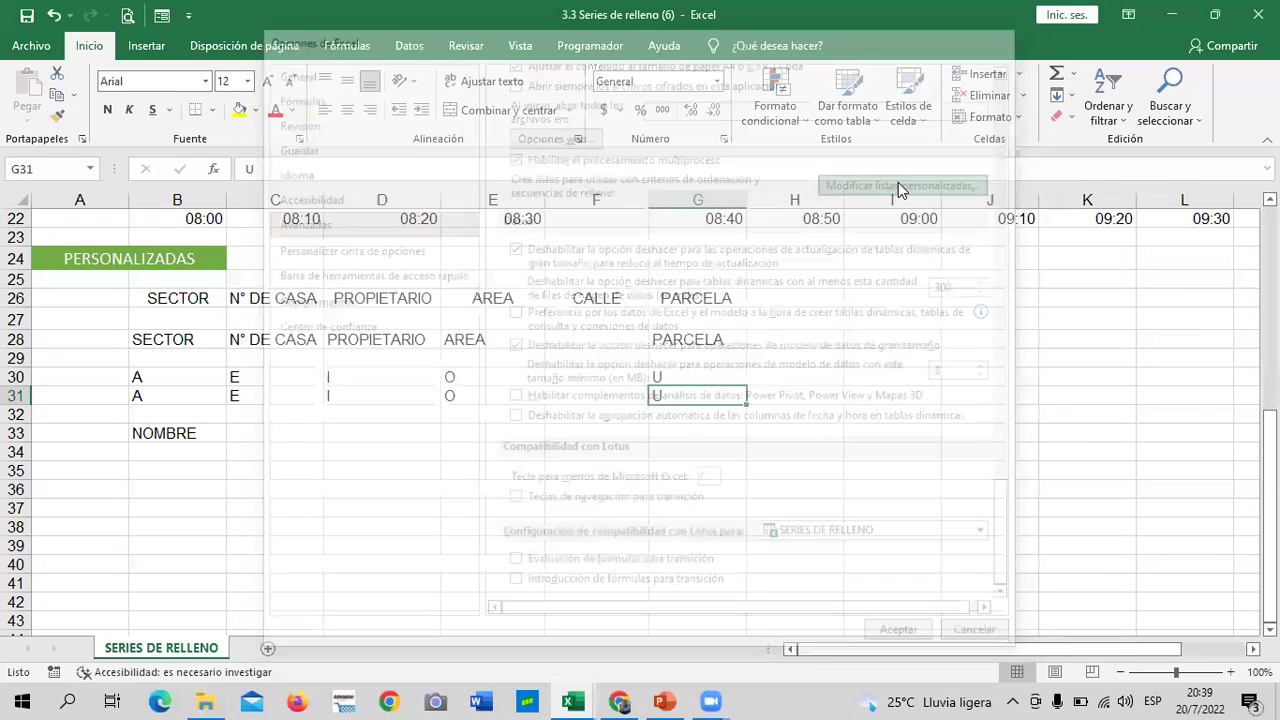
pyautogui.click(650, 319)
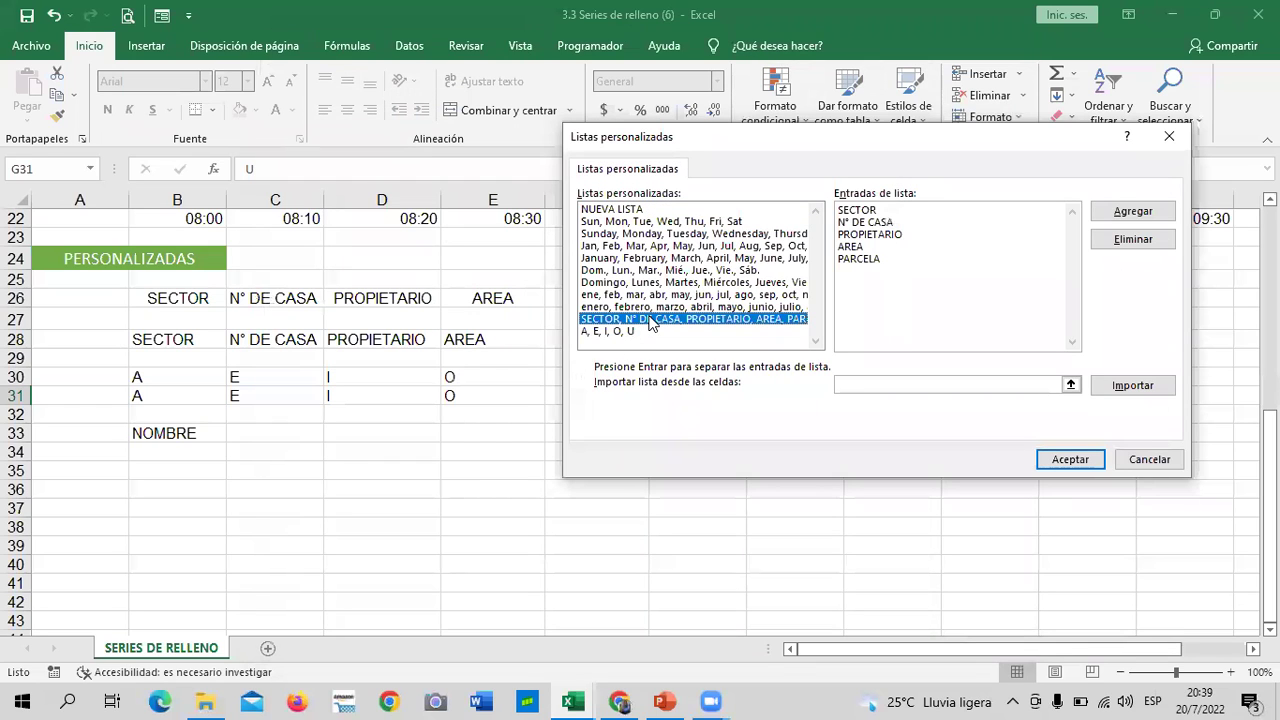
pyautogui.click(918, 384)
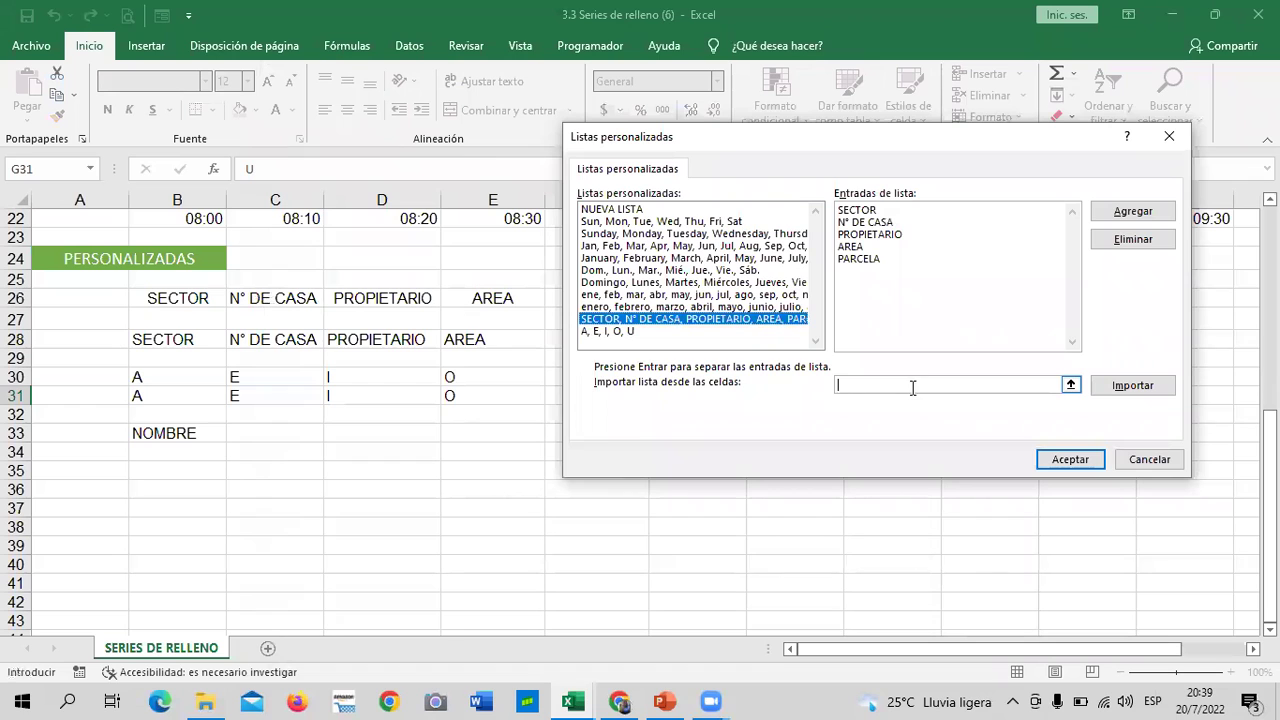
pyautogui.click(1162, 240)
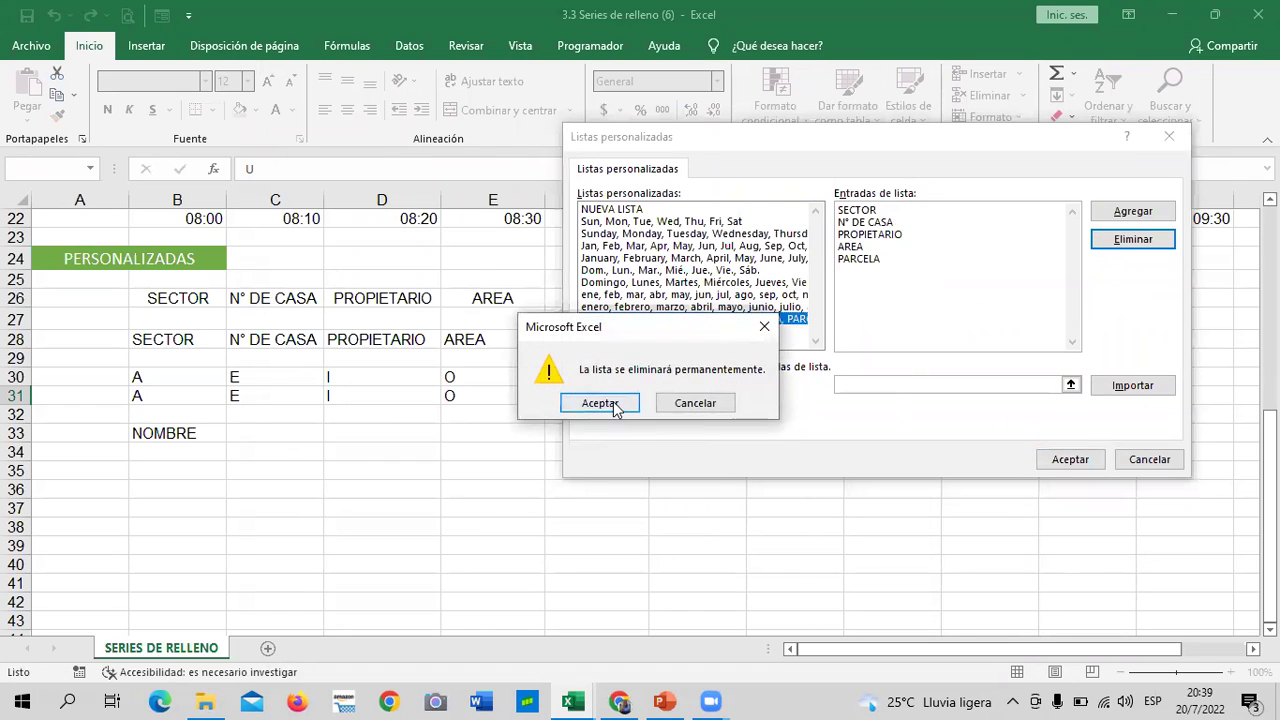
pyautogui.click(613, 401)
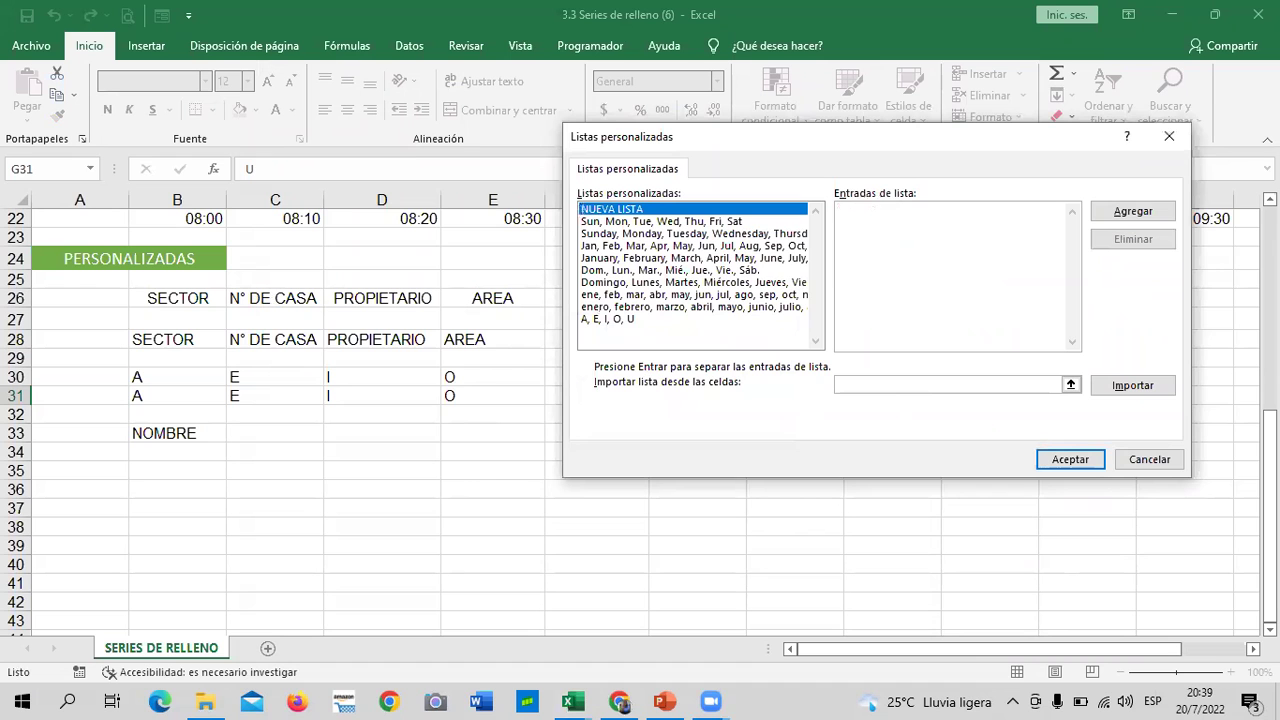
pyautogui.click(1067, 461)
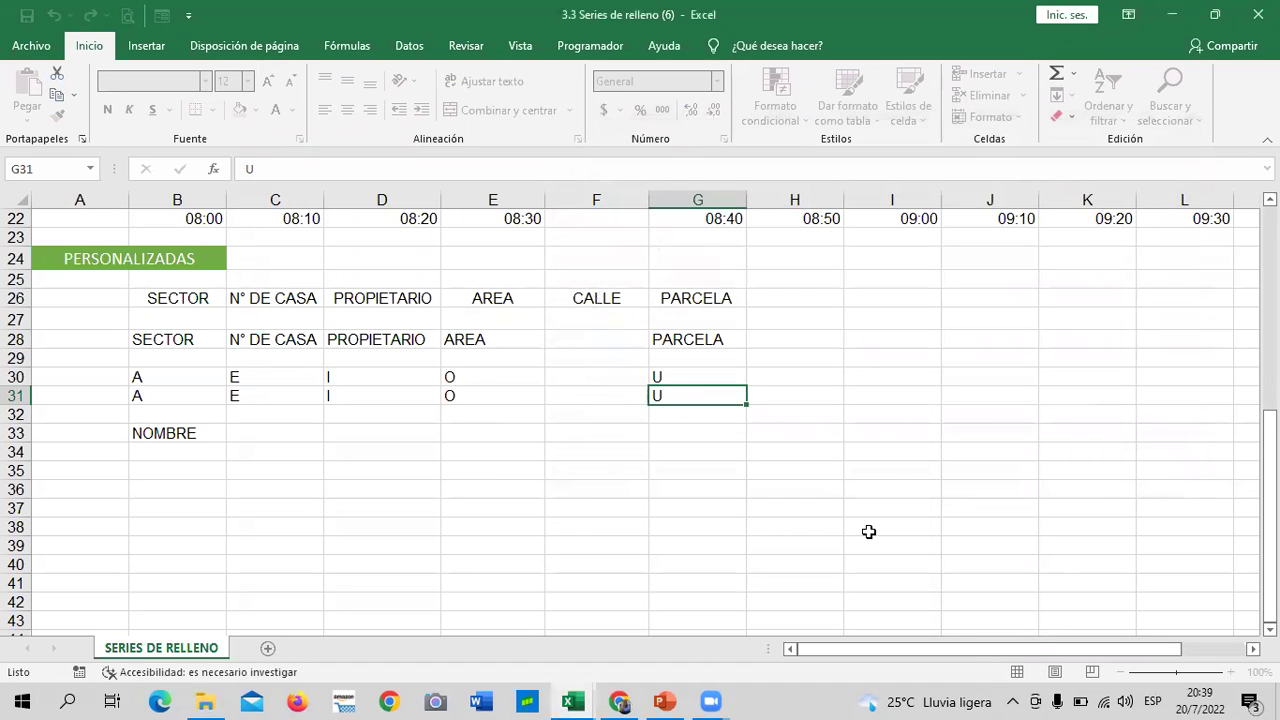
# Close Excel Options and clear NOMBRE from B33.
pyautogui.click(928, 637)
pyautogui.click(987, 433)
pyautogui.click(188, 434)
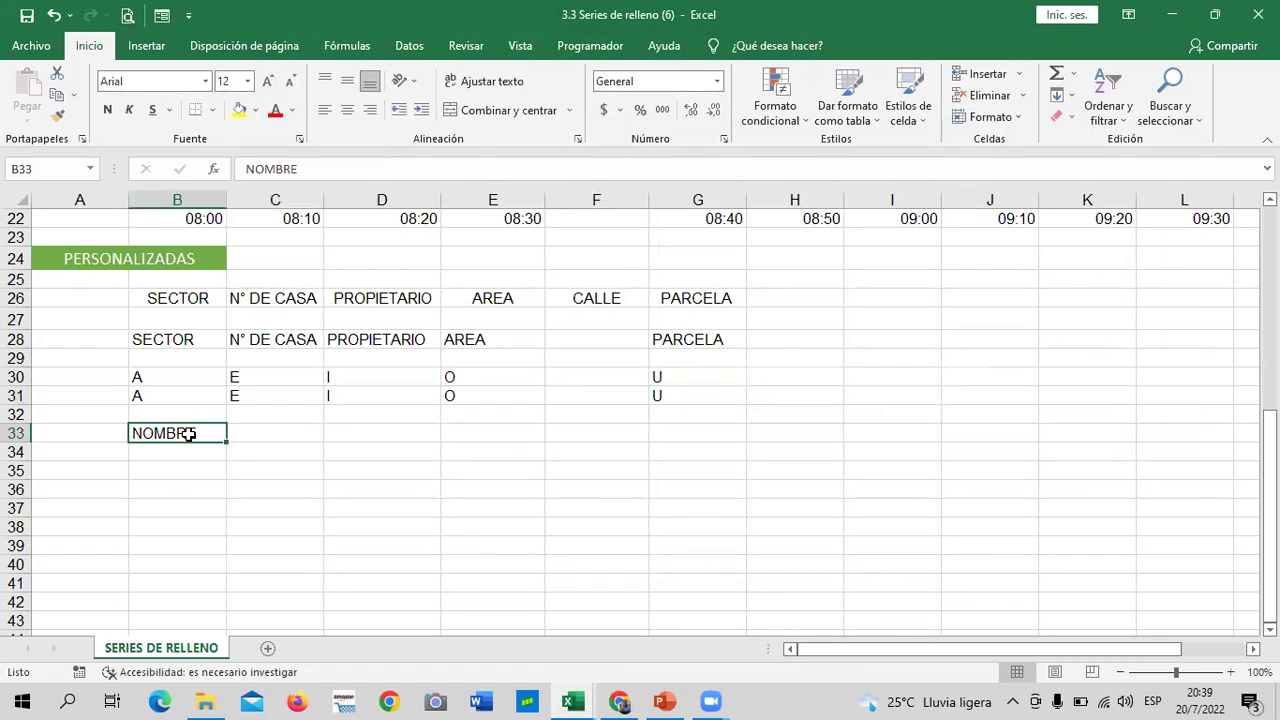
pyautogui.press('Delete')
pyautogui.click(390, 436)
pyautogui.click(205, 428)
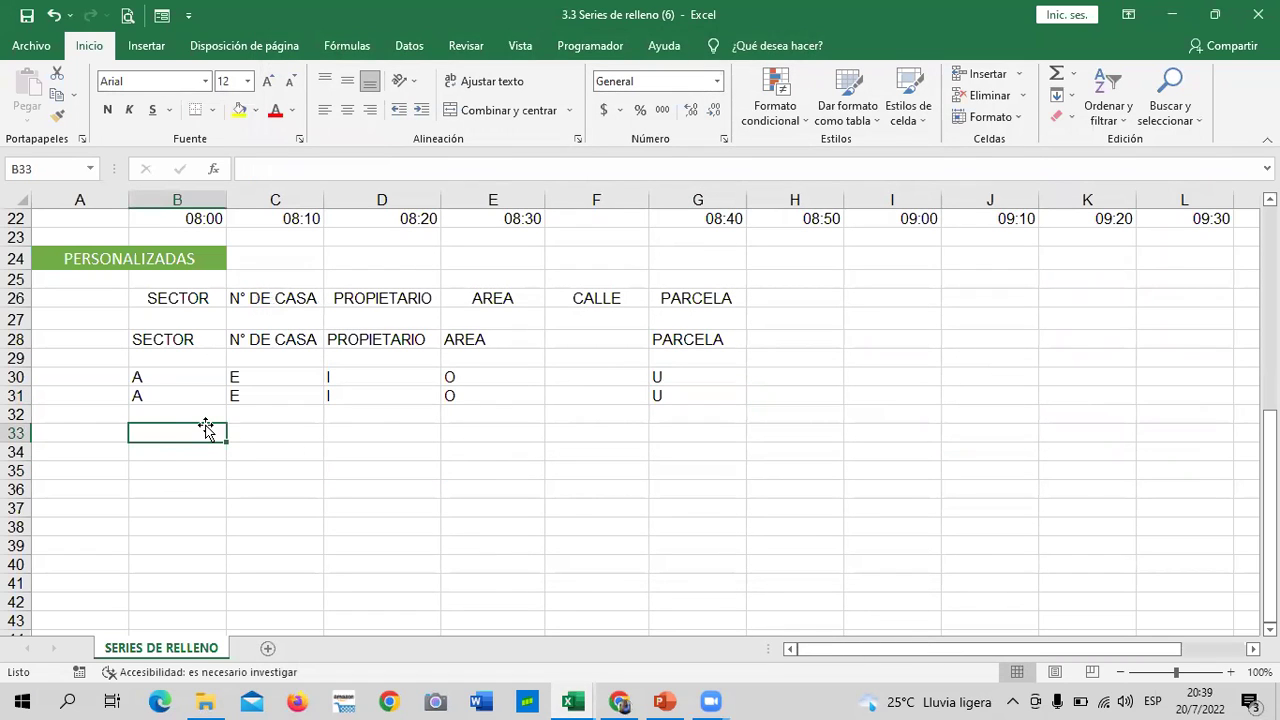
# Type headers SECTOR, N° DE CASA, PROPIETARIO and COLONIA across B33:E33.
pyautogui.write('SECTOR')
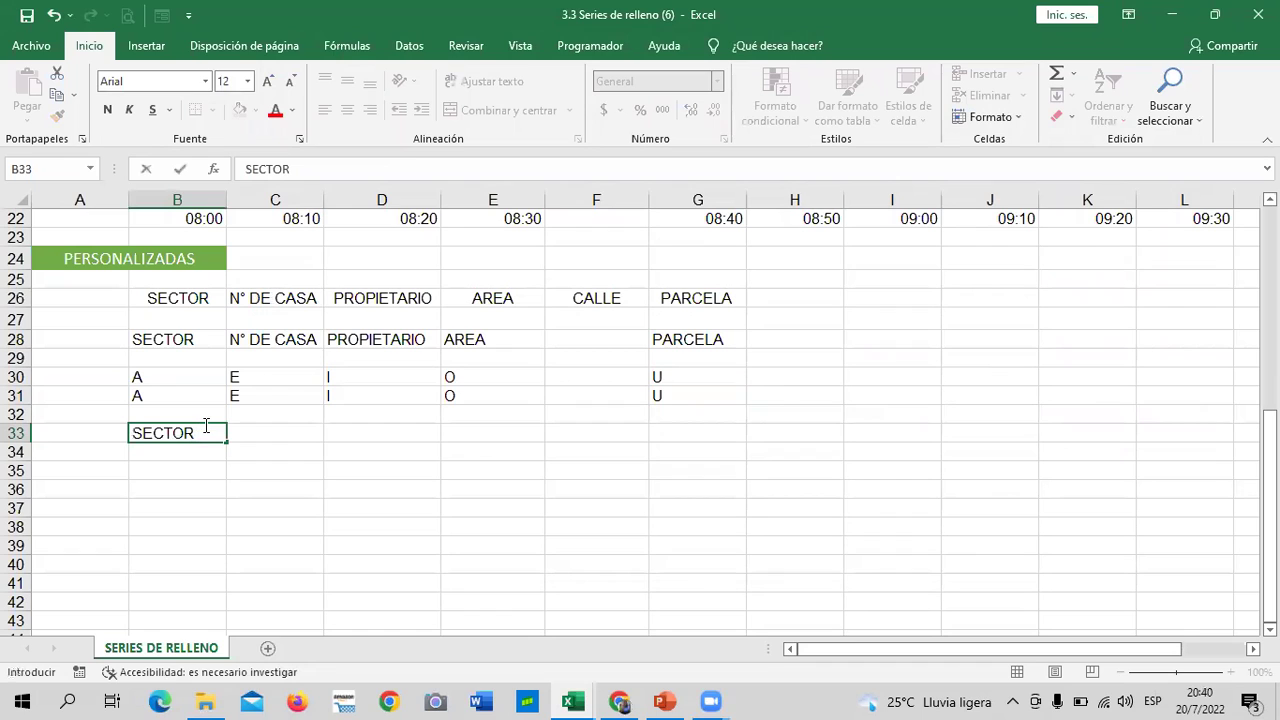
pyautogui.press('Tab')
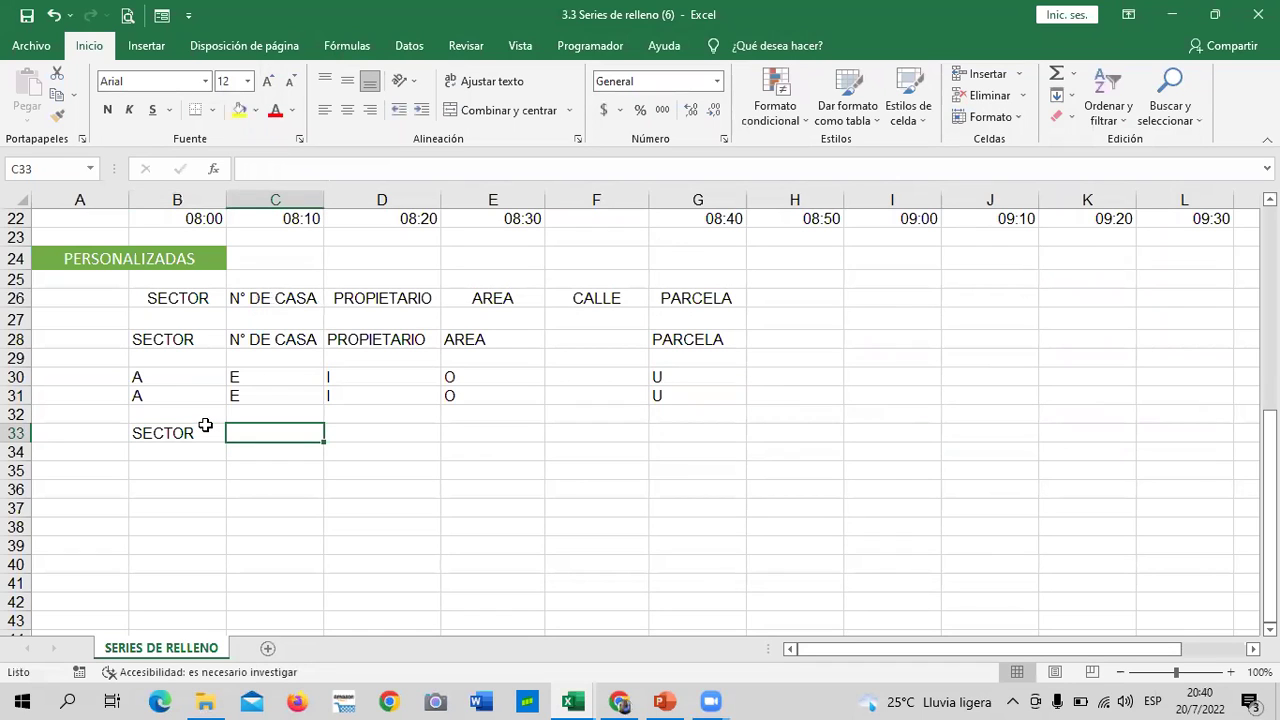
pyautogui.write('n')
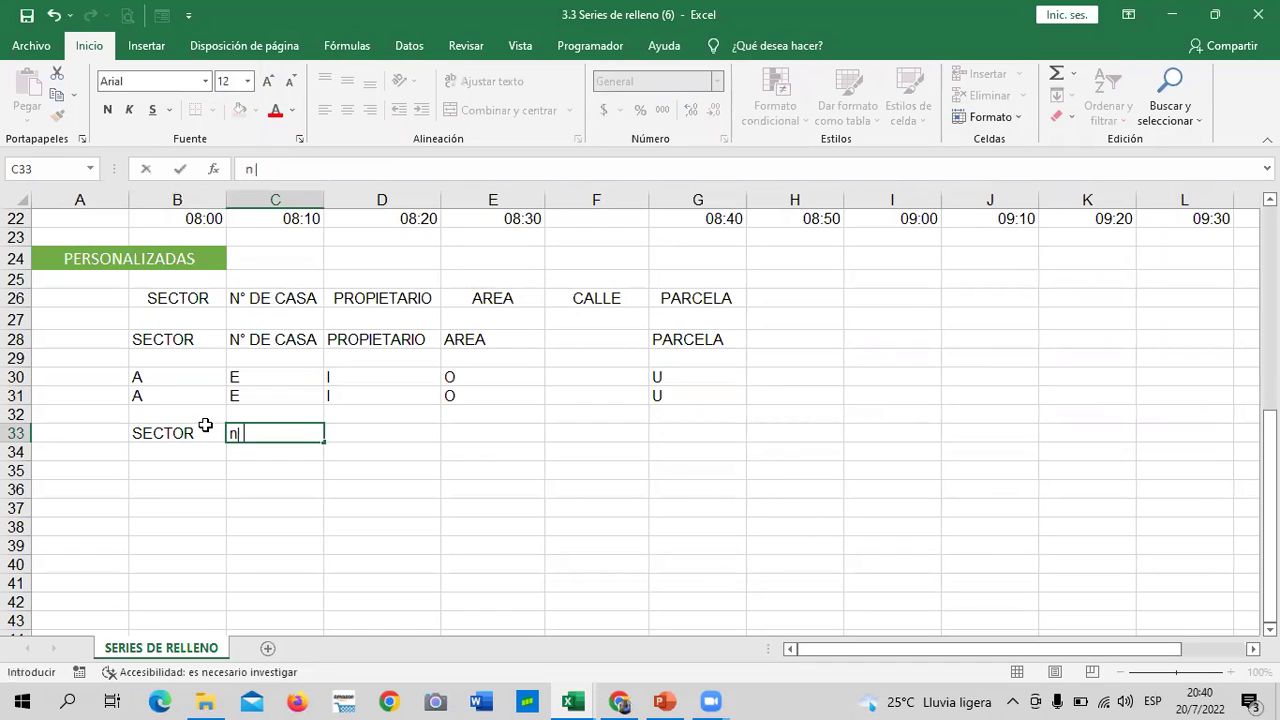
pyautogui.press('capslock')
pyautogui.press('BackSpace')
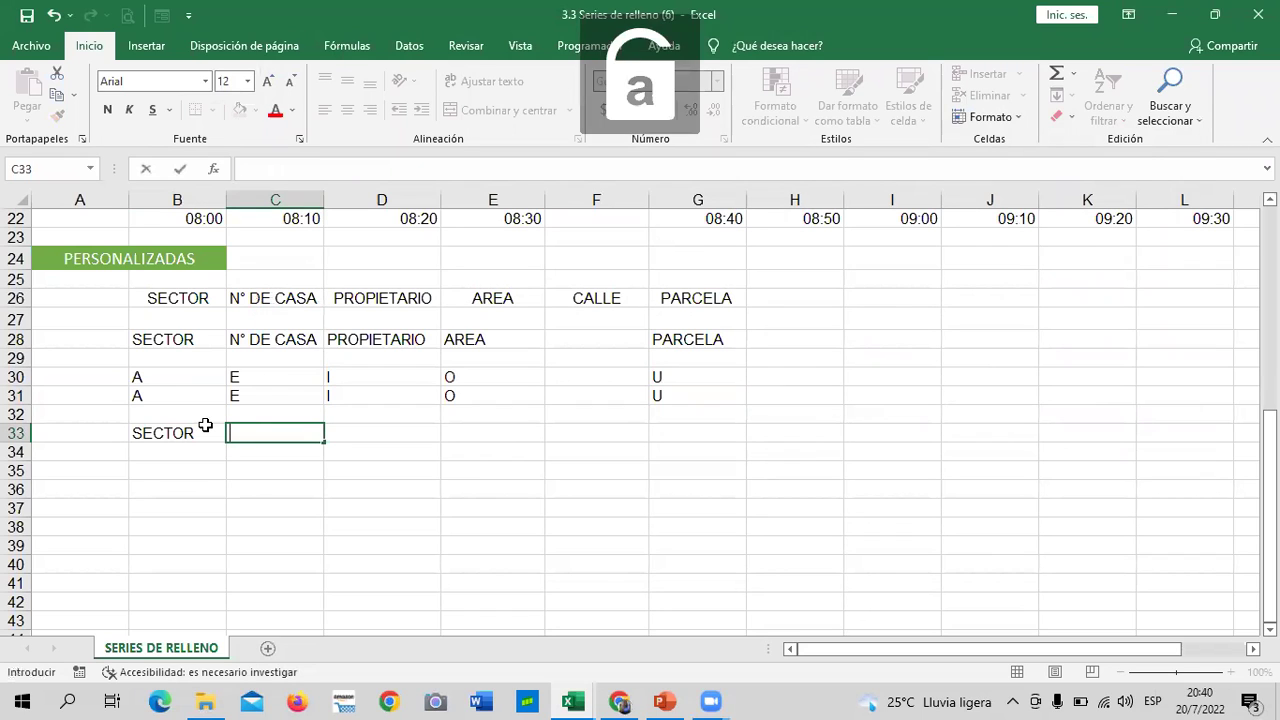
pyautogui.write('n')
pyautogui.press('BackSpace')
pyautogui.press('capslock')
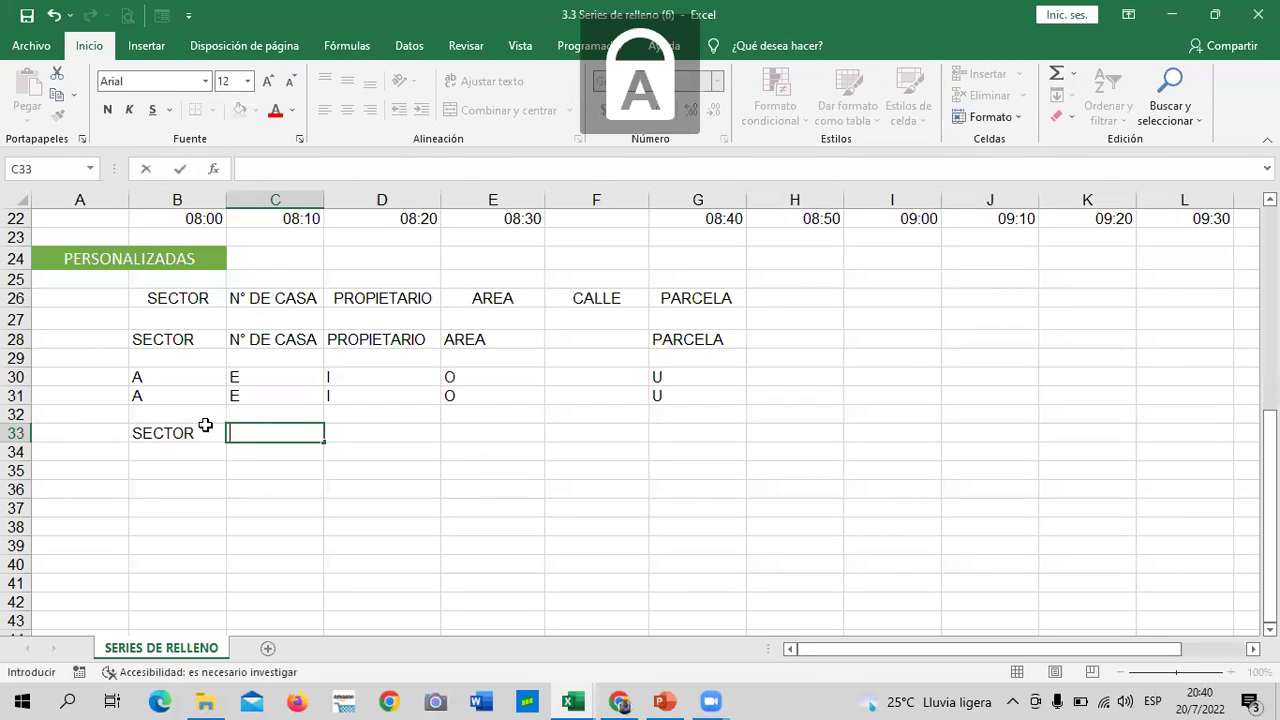
pyautogui.write('N°')
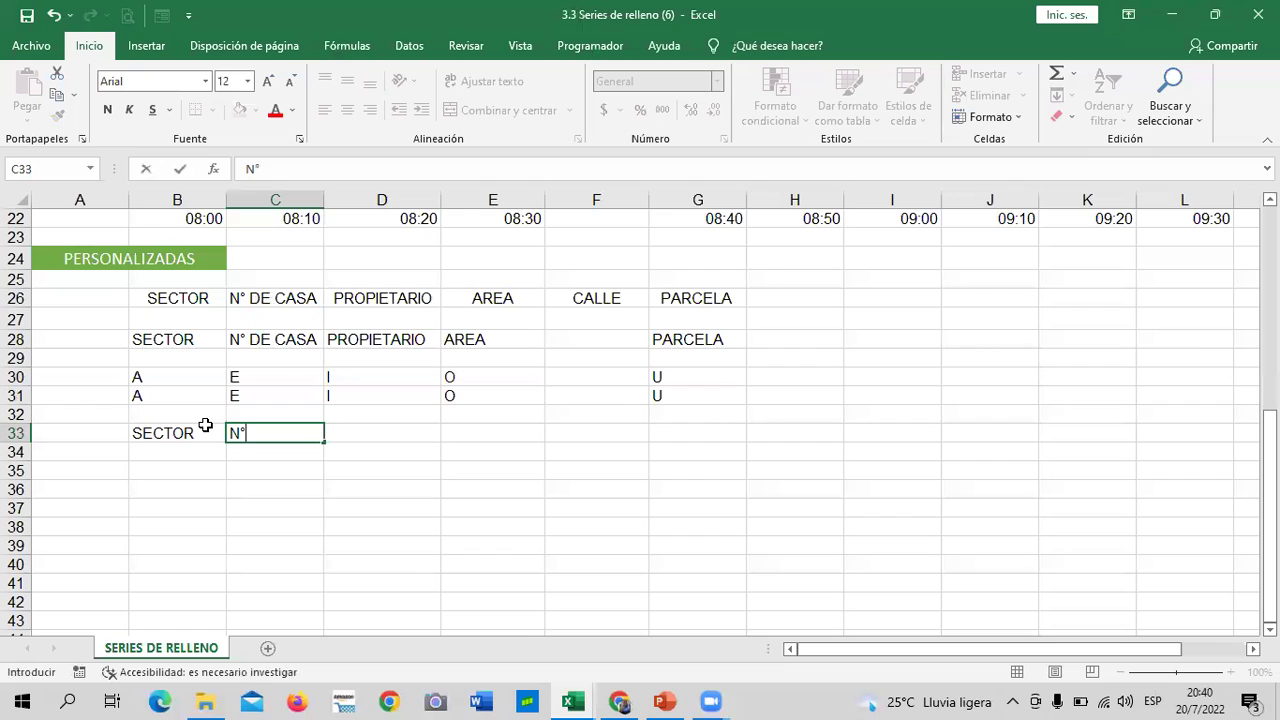
pyautogui.write(' DE CASA')
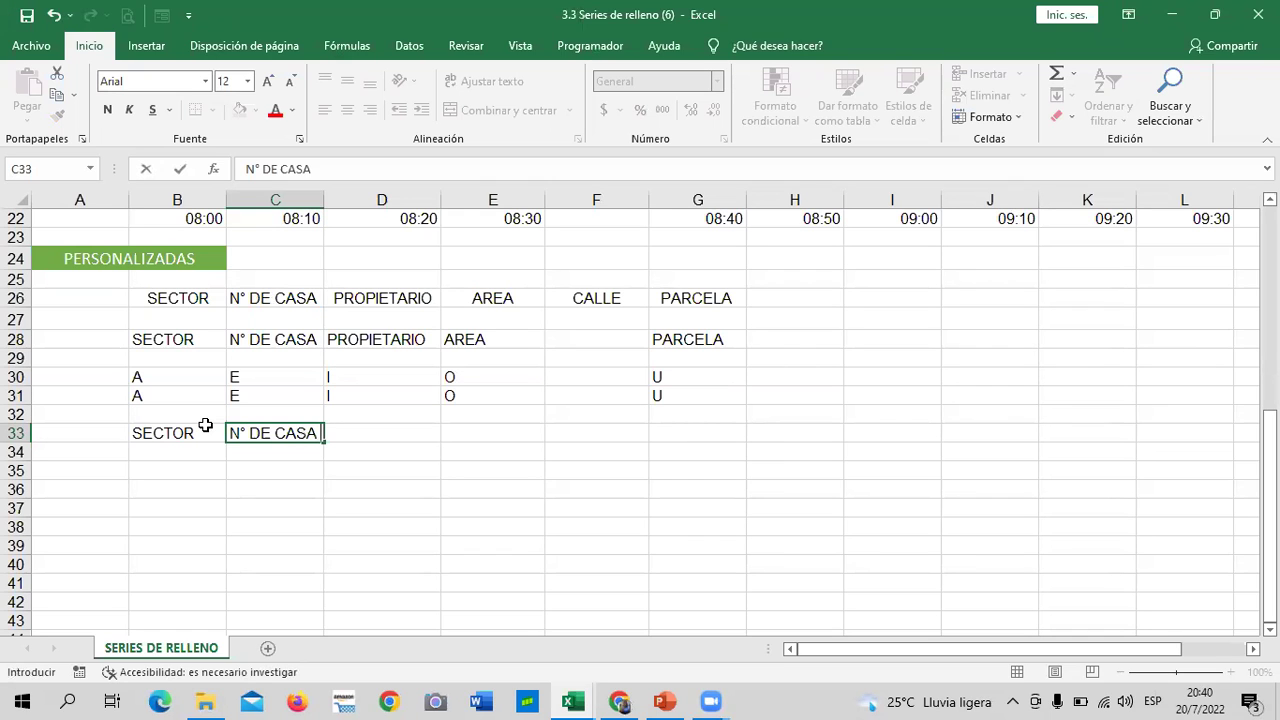
pyautogui.press('Tab')
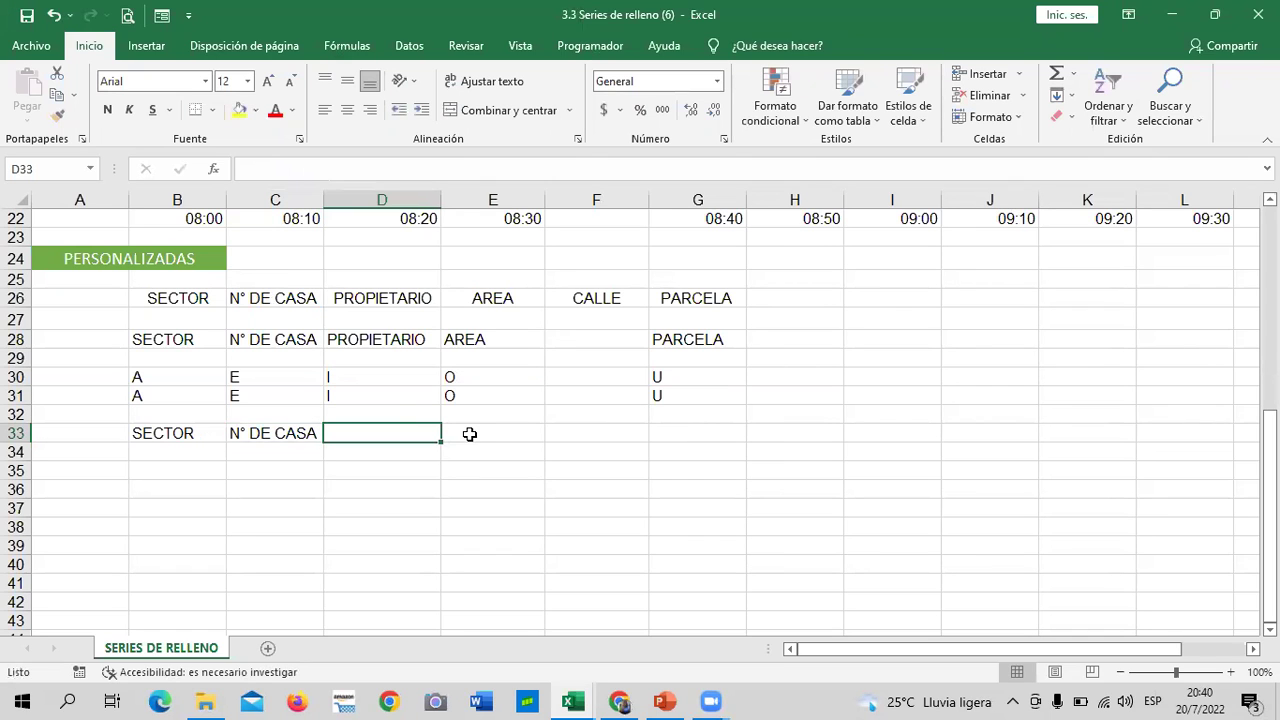
pyautogui.write('PROP')
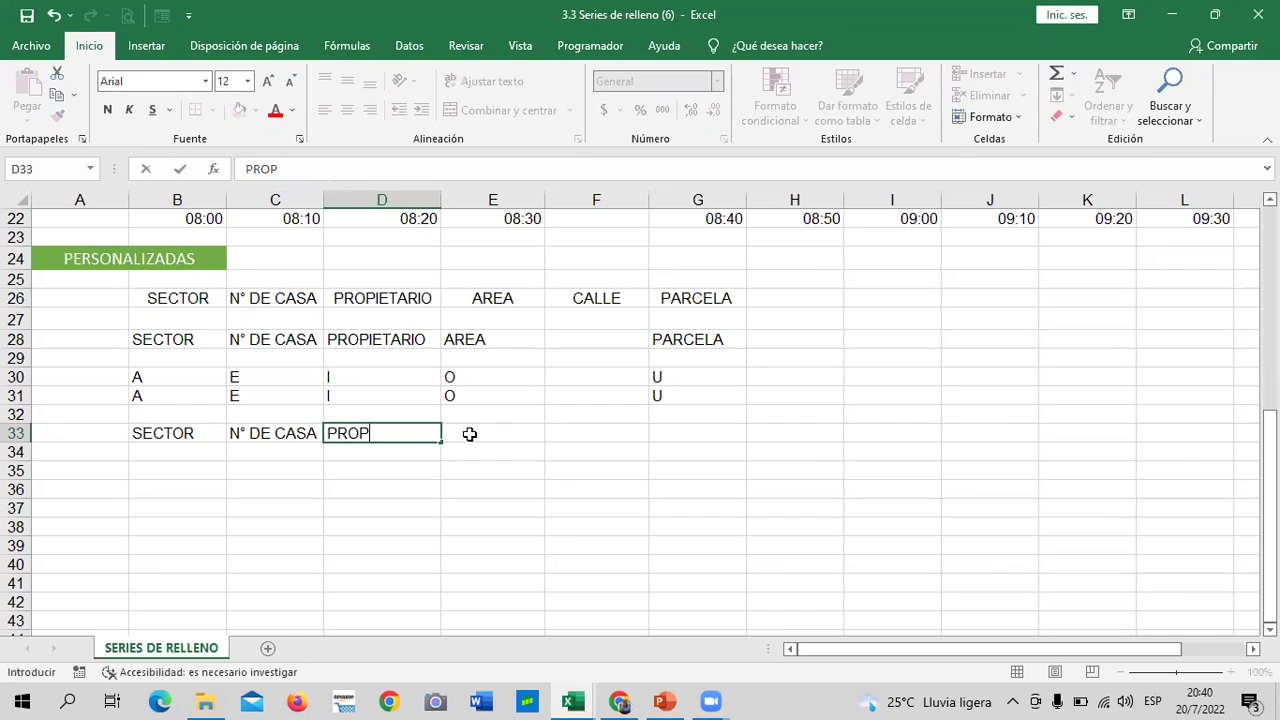
pyautogui.write('IETARIO')
pyautogui.click(469, 433)
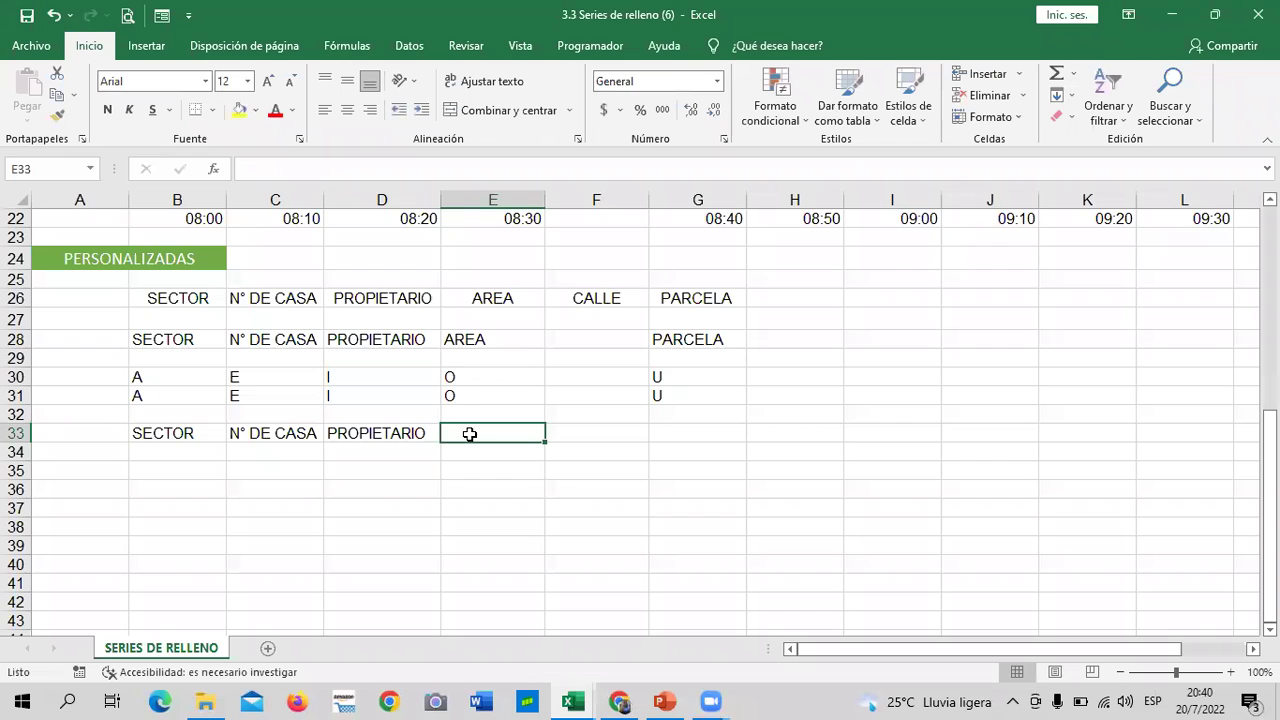
pyautogui.write('COLONIA')
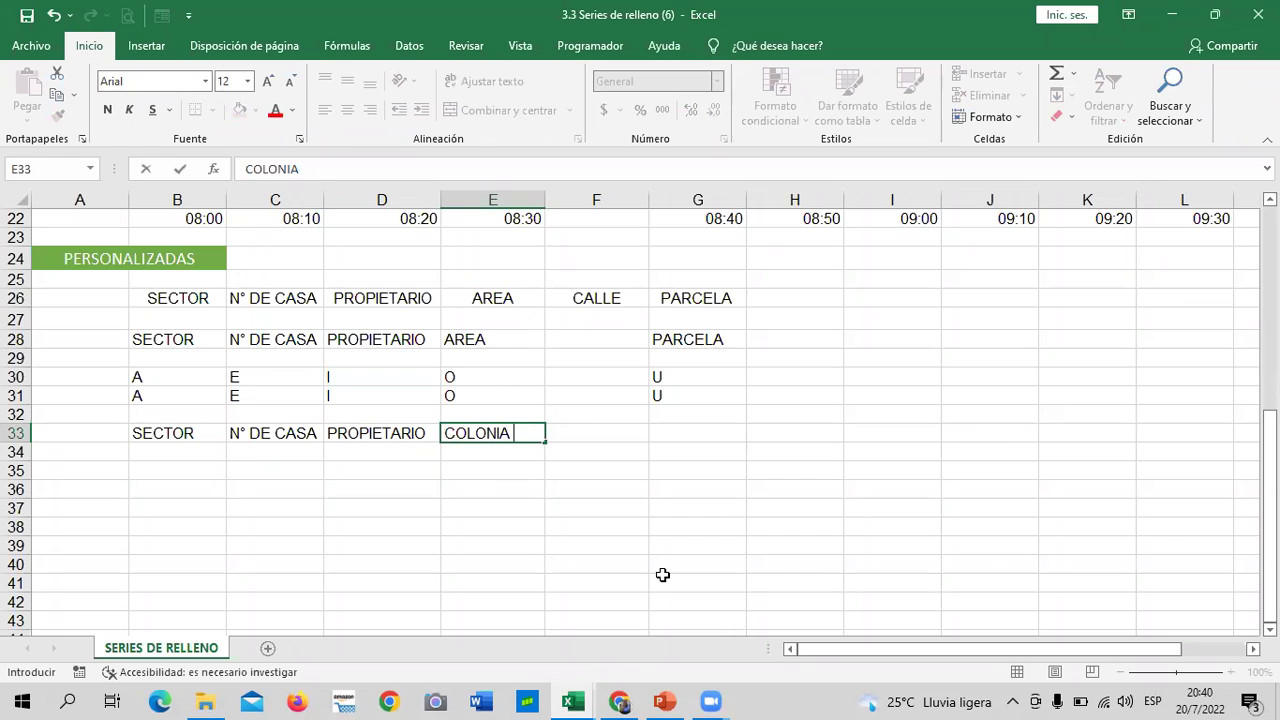
pyautogui.press('Tab')
# Continue row 33 with CALLE, AREA, PARCELA, MUNICIPIO and DEPARTAMENTO in F33:J33.
pyautogui.write('CAL')
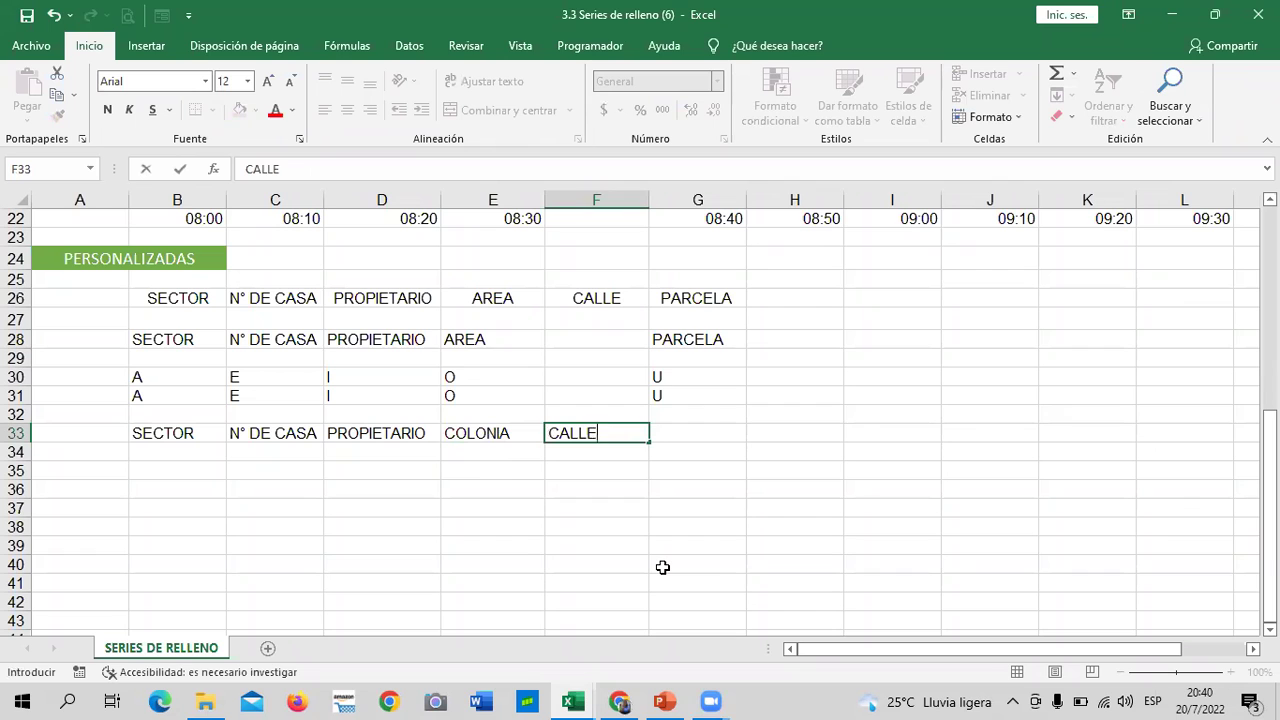
pyautogui.press('Tab')
pyautogui.write('AREA')
pyautogui.press('Tab')
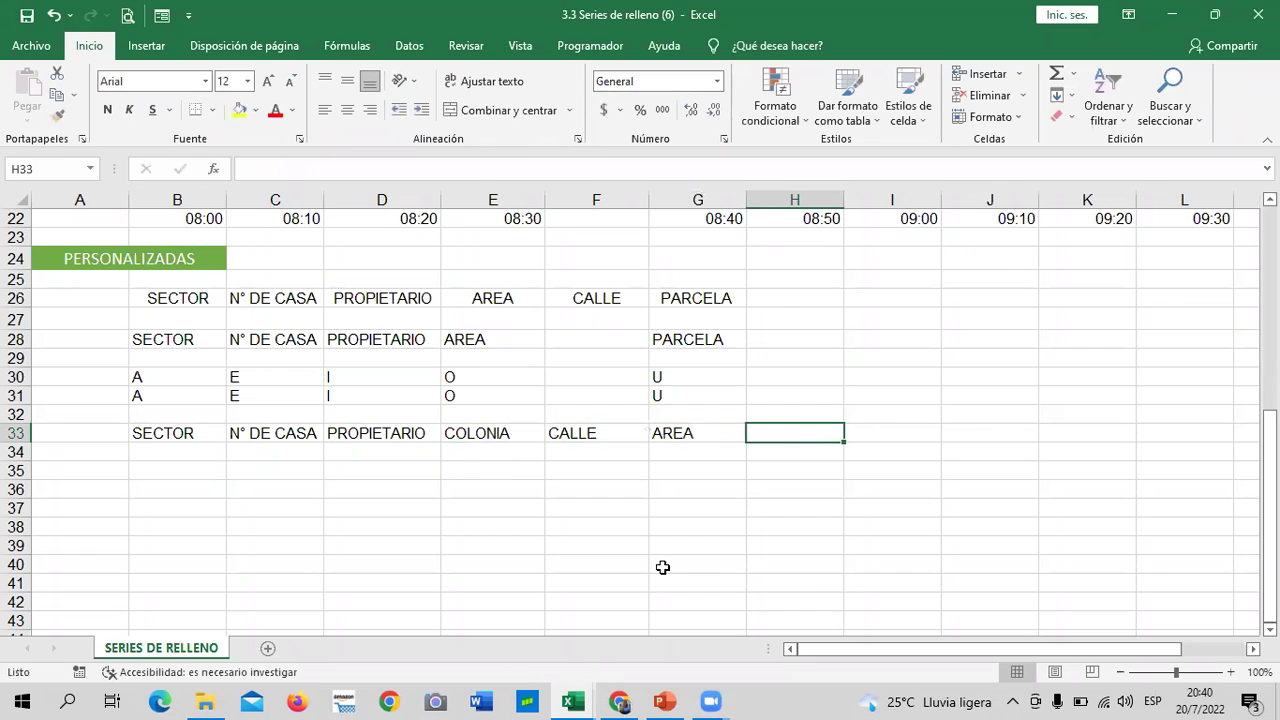
pyautogui.write('PARCELA')
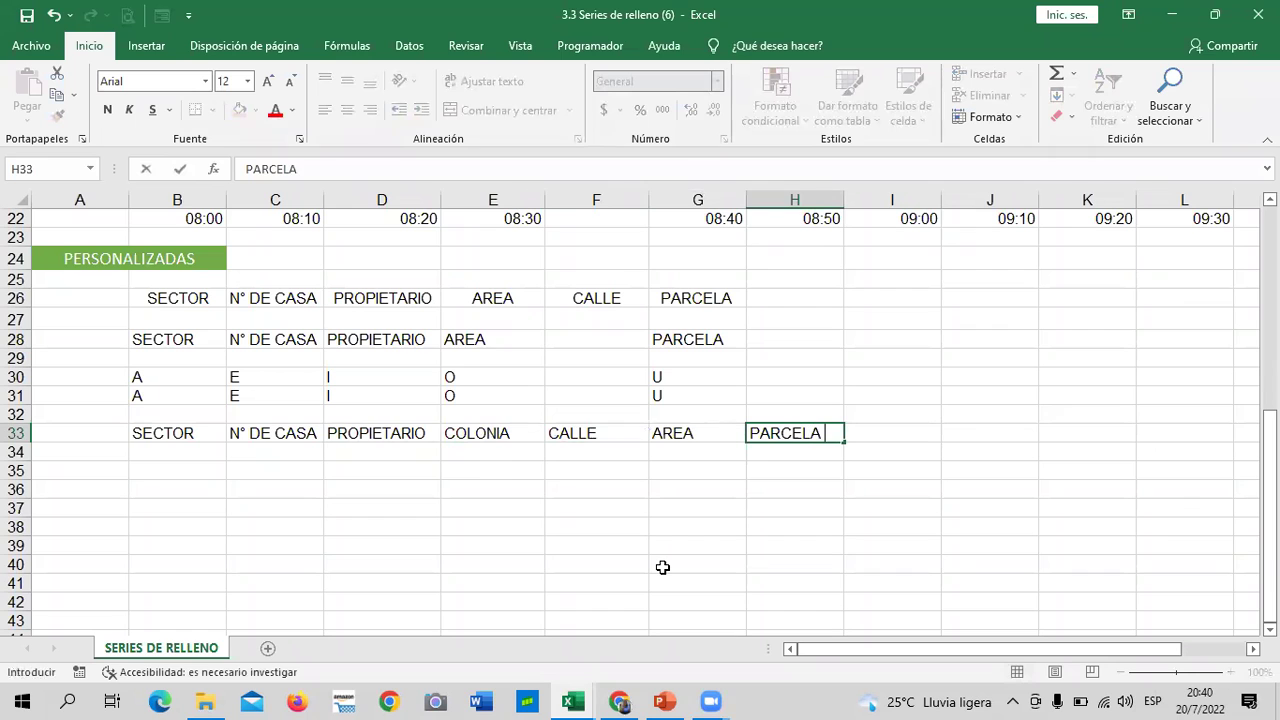
pyautogui.press('Tab')
pyautogui.write('MI')
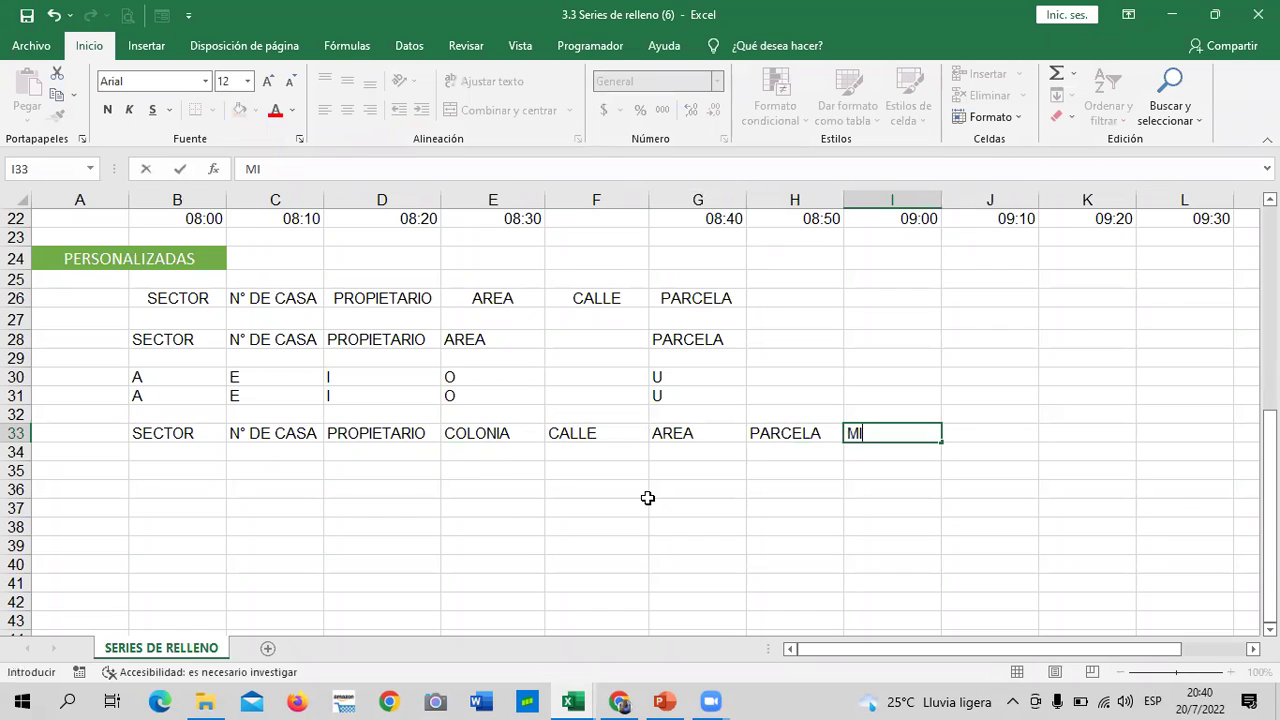
pyautogui.write('UN')
pyautogui.write('ICIPIO')
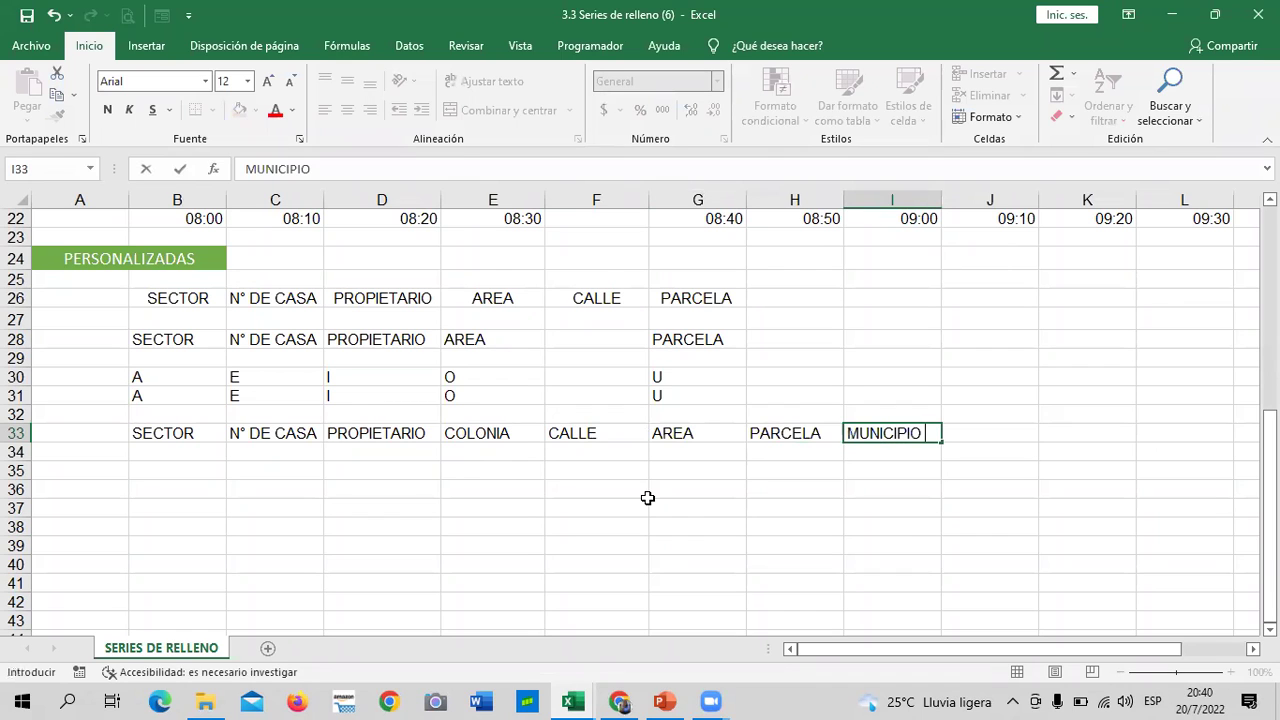
pyautogui.press('Tab')
pyautogui.write('DEPARTAMNETO')
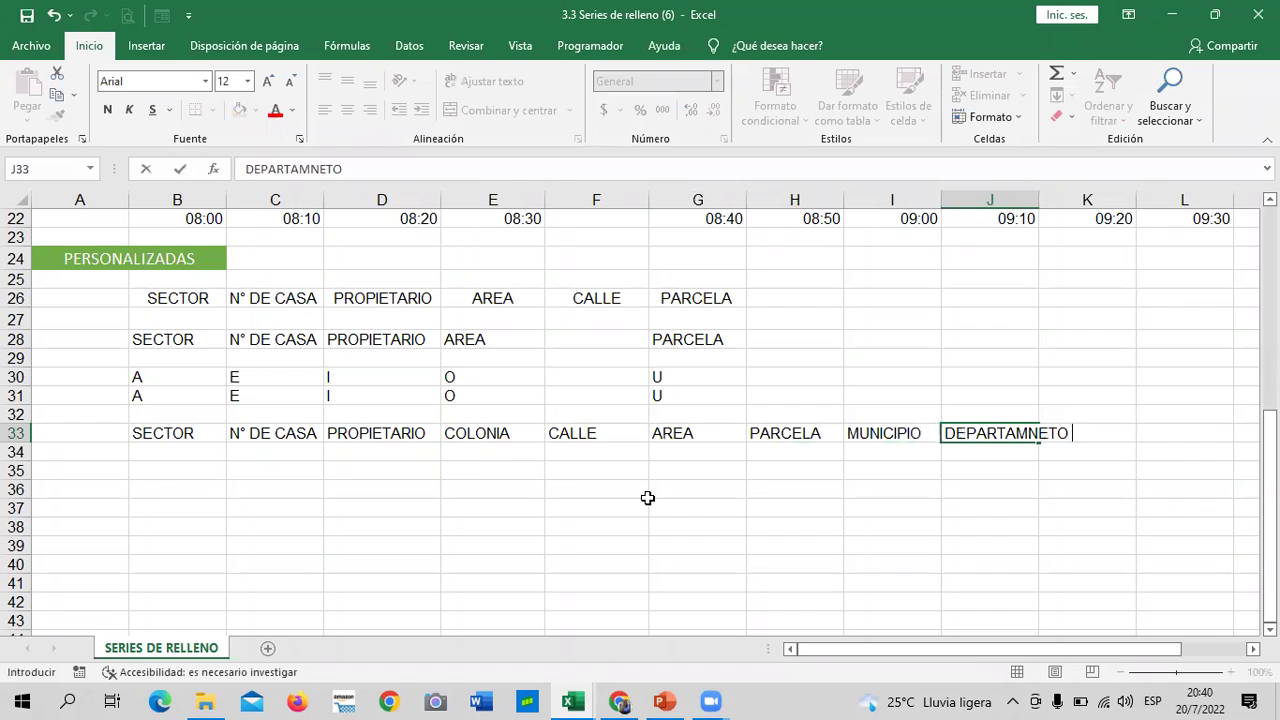
pyautogui.press('Return')
# Widen column J, correct the J33 spelling to DEPARTAMENTO, and select B33:J33.
pyautogui.moveTo(1038, 200); pyautogui.dragTo(1103, 200)
pyautogui.click(1000, 437)
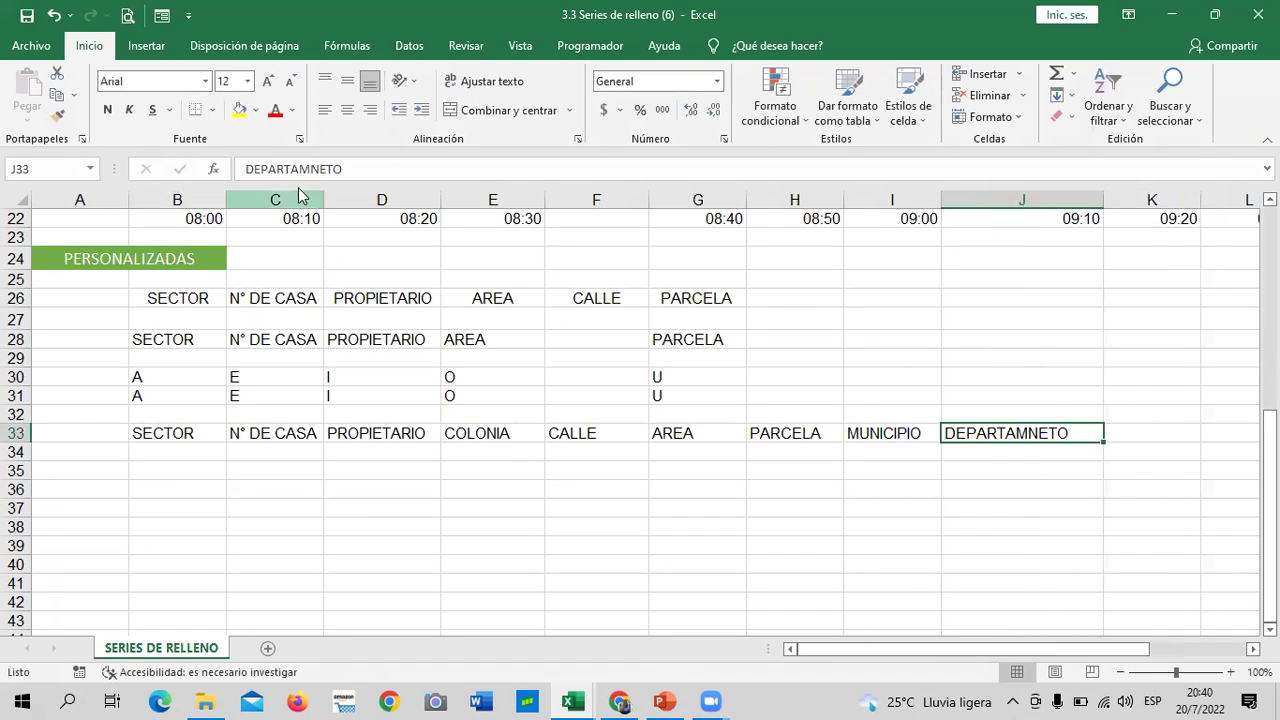
pyautogui.click(372, 170)
pyautogui.press('BackSpace')
pyautogui.press('BackSpace')
pyautogui.press('BackSpace')
pyautogui.press('BackSpace')
pyautogui.write('ENTO')
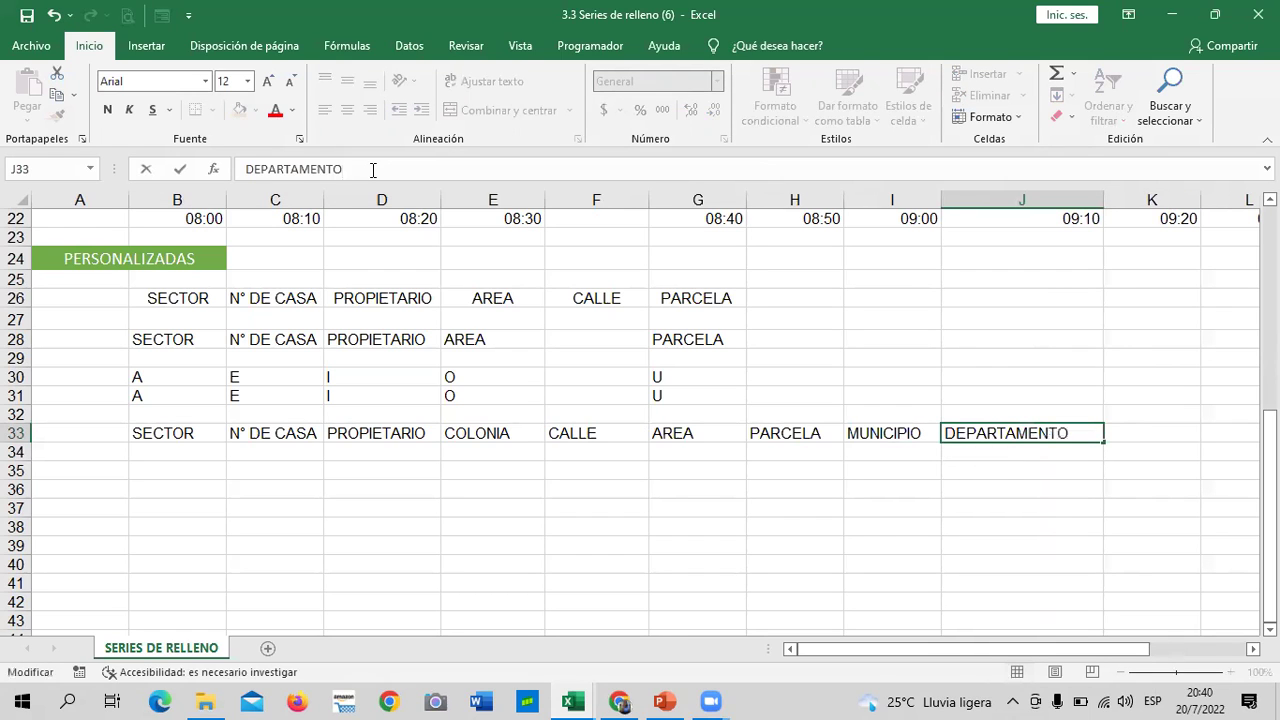
pyautogui.hotkey('ctrl', 'Return')
pyautogui.click(490, 527)
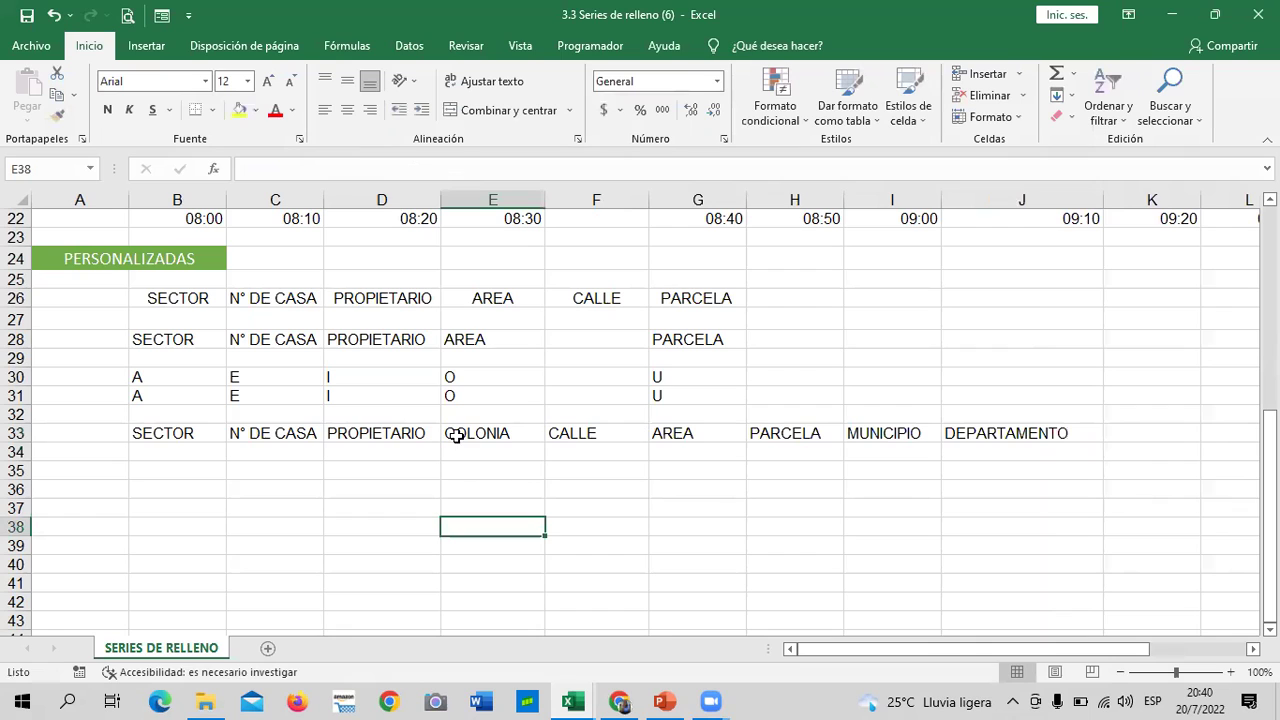
pyautogui.moveTo(165, 435); pyautogui.dragTo(980, 435)
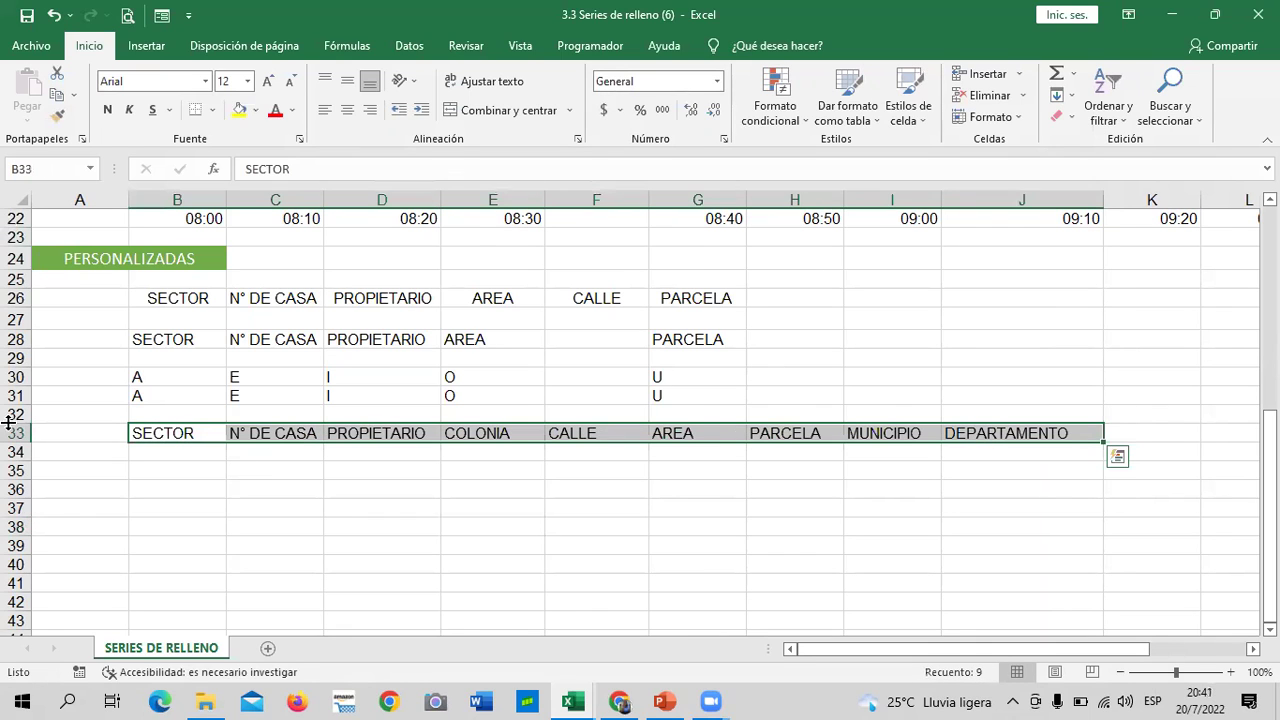
# Import $B$33:$J$33 (SECTOR through DEPARTAMENTO) as a new custom list in Advanced options.
pyautogui.click(40, 47)
pyautogui.click(60, 614)
pyautogui.click(197, 654)
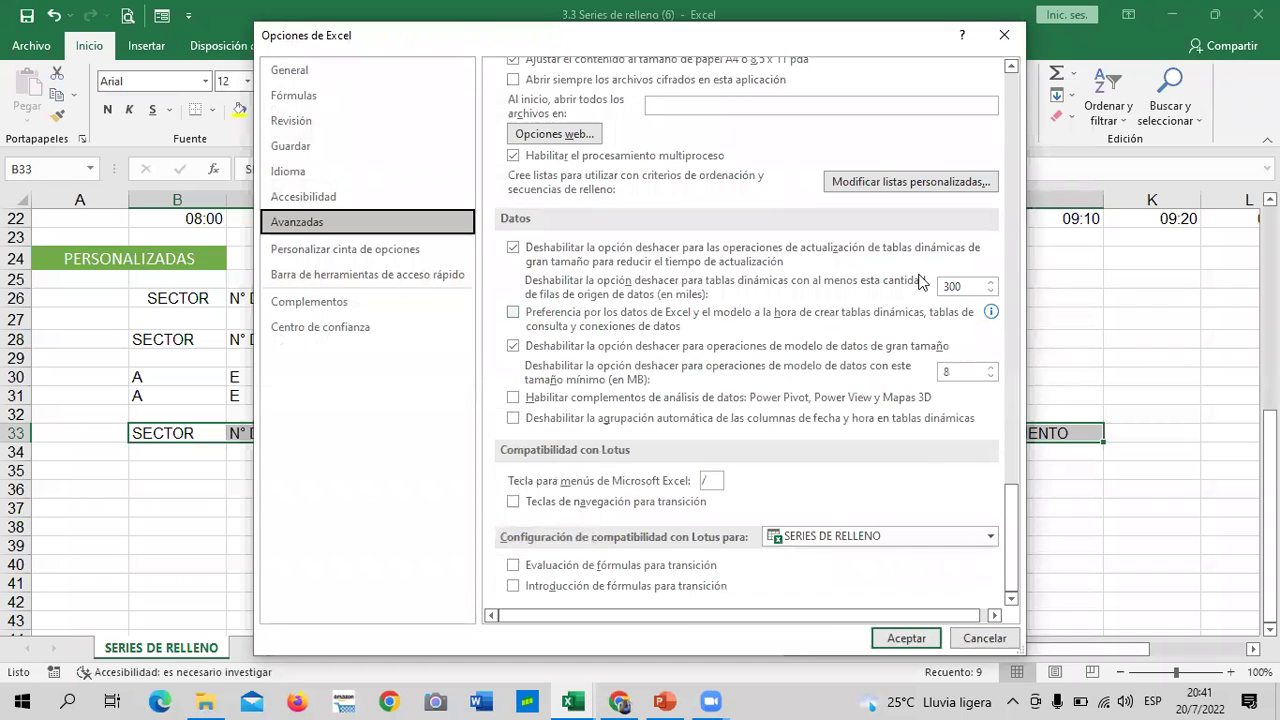
pyautogui.click(885, 181)
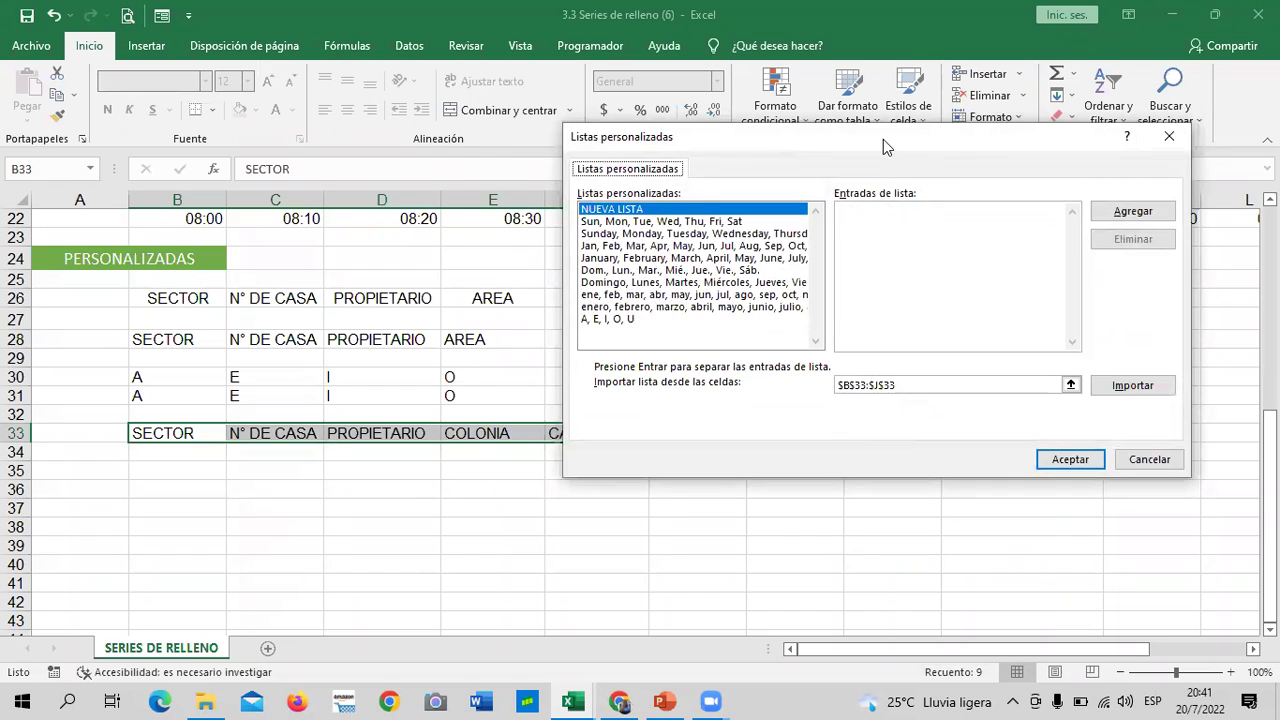
pyautogui.moveTo(883, 139); pyautogui.dragTo(773, 53)
pyautogui.click(890, 300)
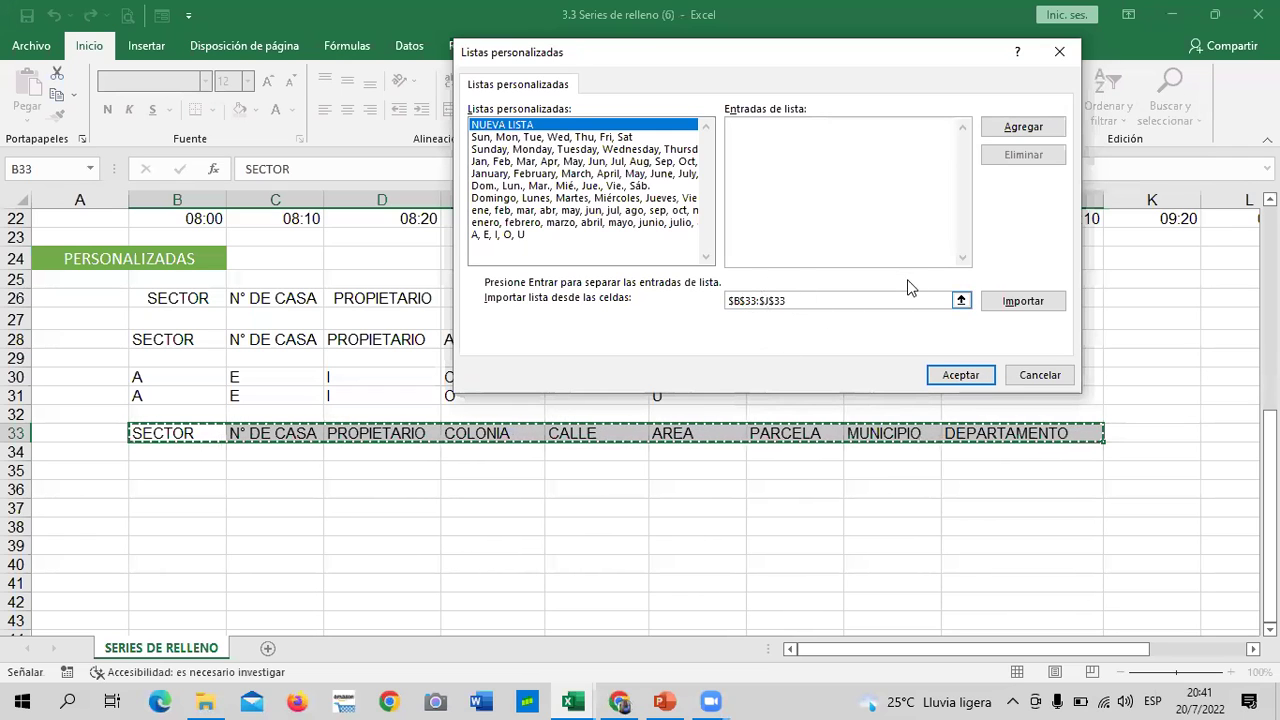
pyautogui.click(1015, 302)
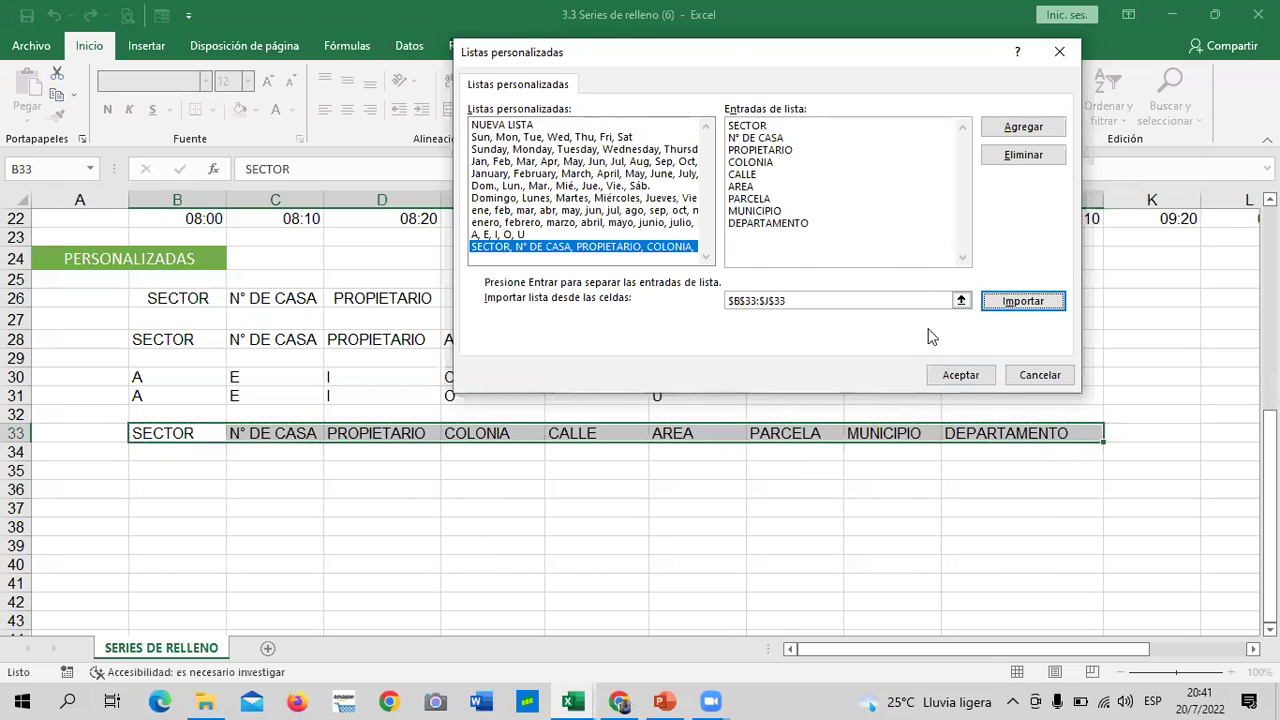
pyautogui.click(960, 379)
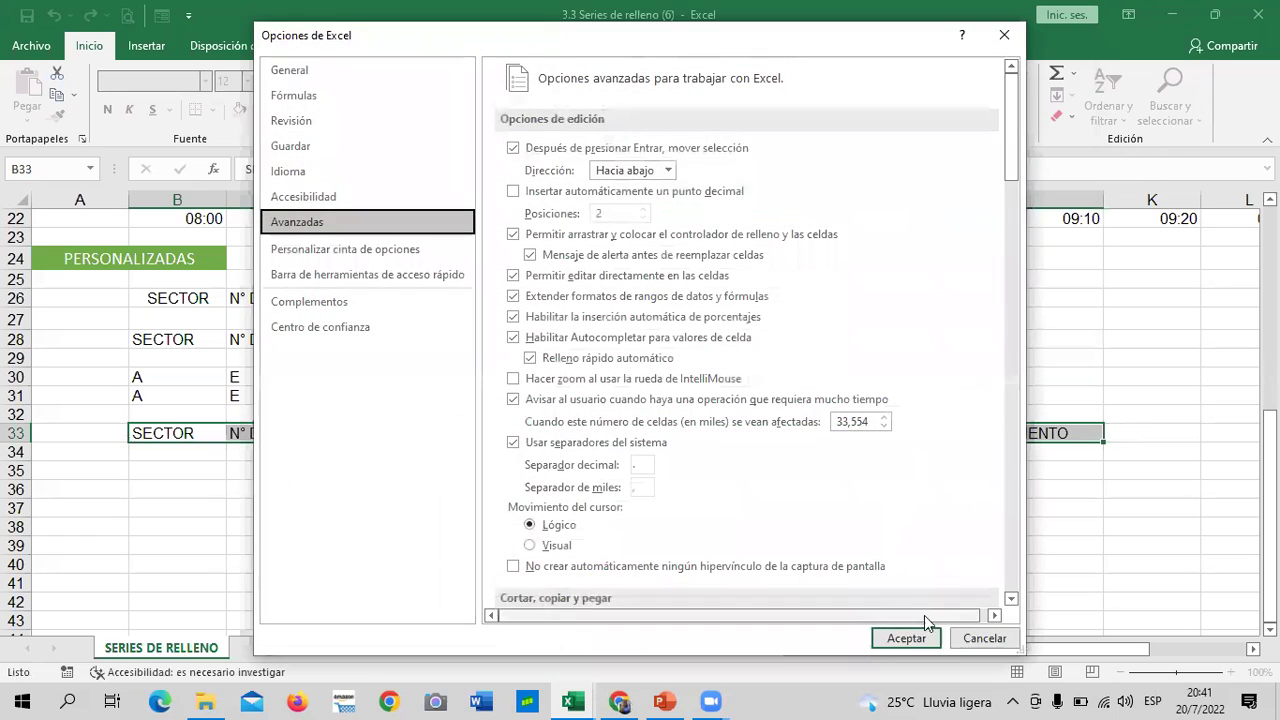
pyautogui.click(920, 638)
pyautogui.click(848, 545)
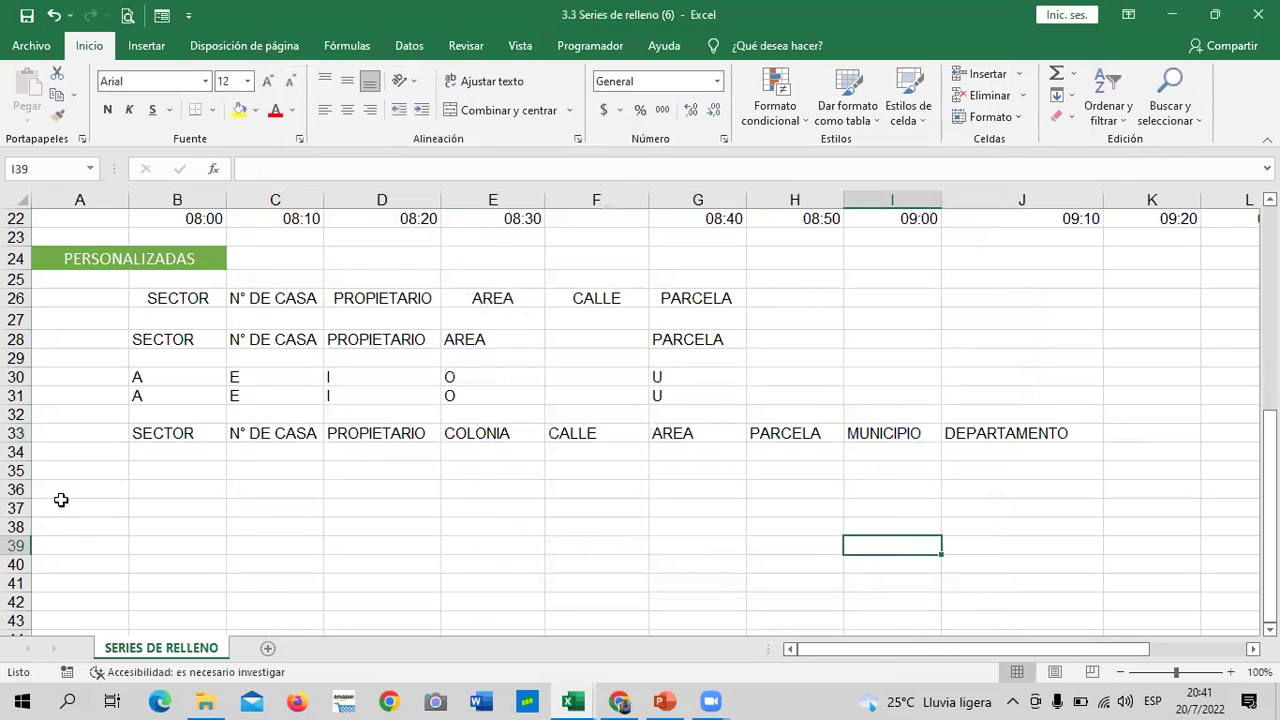
# Test the new list by typing SECTOR in B35 and filling it across row 35.
pyautogui.click(175, 483)
pyautogui.click(178, 466)
pyautogui.write('SEC')
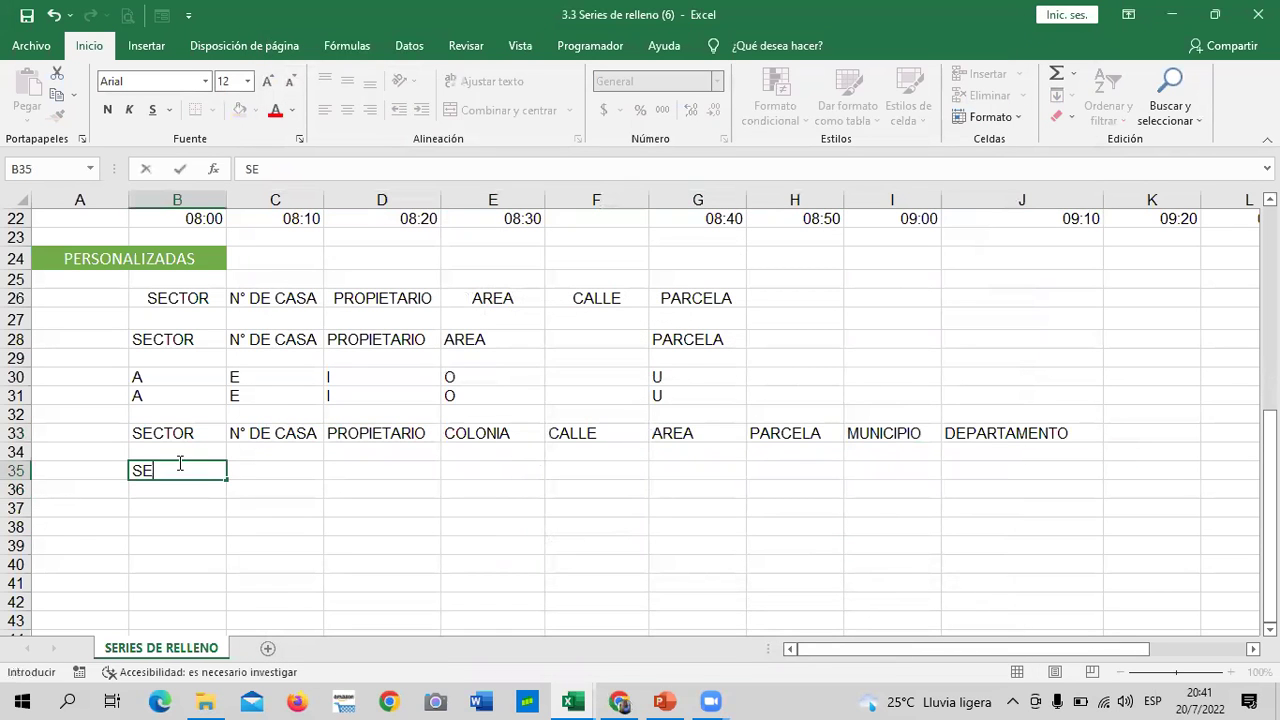
pyautogui.write('TOR')
pyautogui.press('Tab')
pyautogui.click(177, 463)
pyautogui.moveTo(226, 479); pyautogui.dragTo(1045, 471)
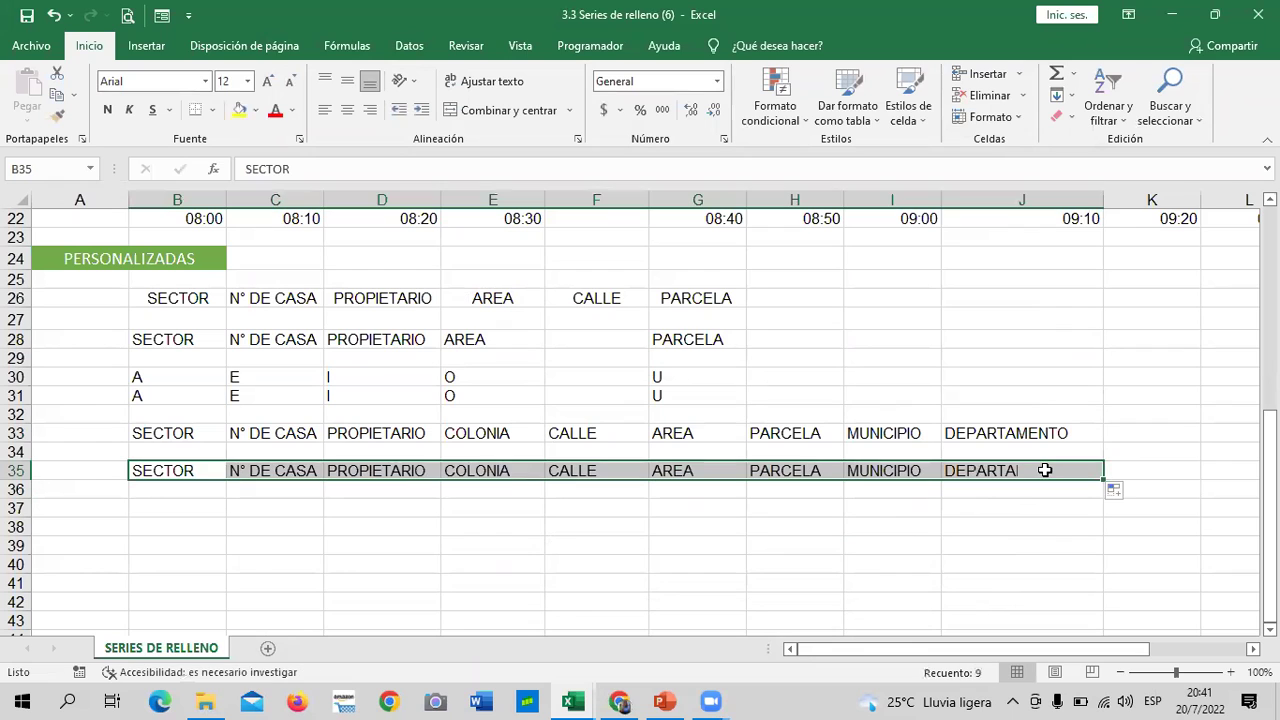
pyautogui.click(615, 540)
# Enter SECTOR in B37 and PROPIETARIO in C37, then widen column C.
pyautogui.click(160, 508)
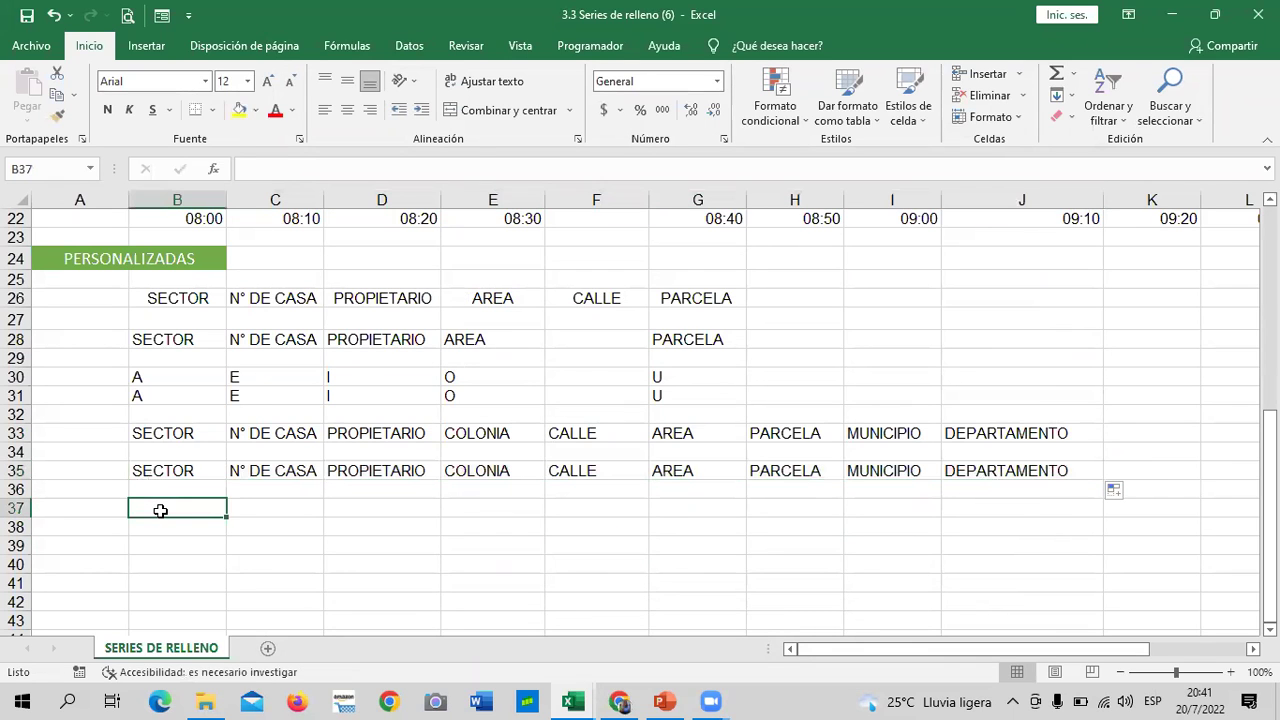
pyautogui.write('SECTOR')
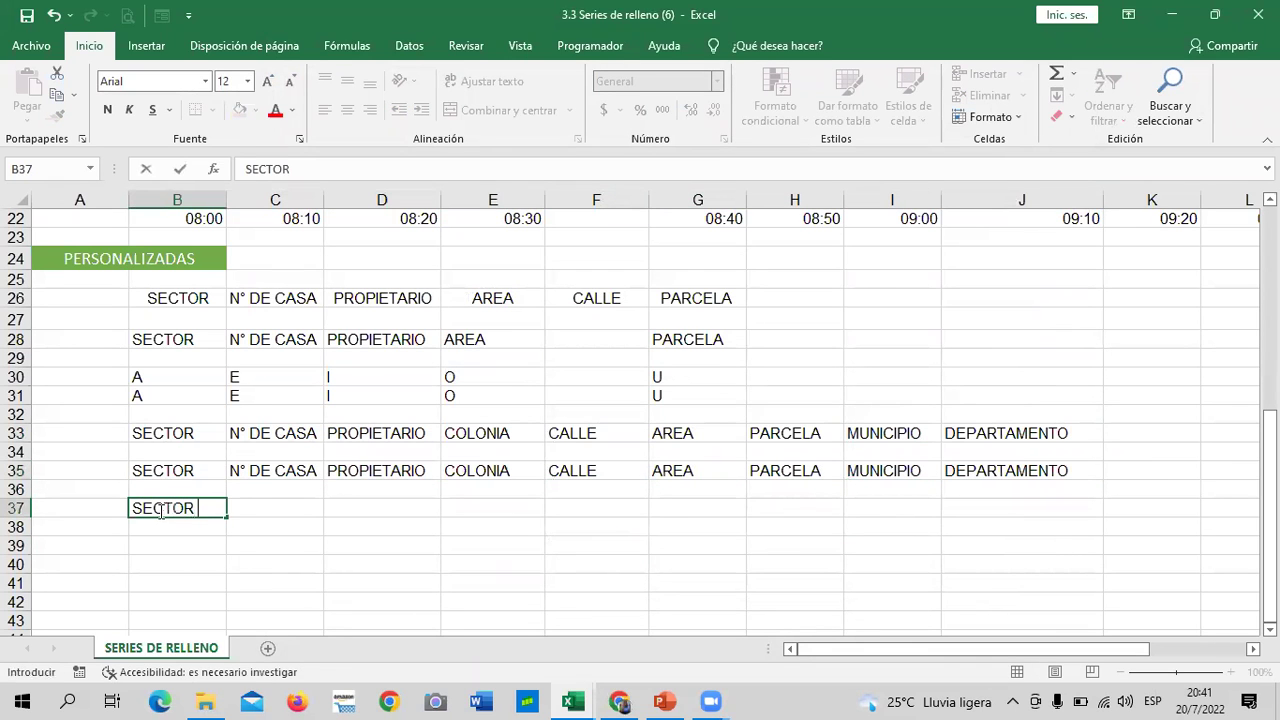
pyautogui.press('Tab')
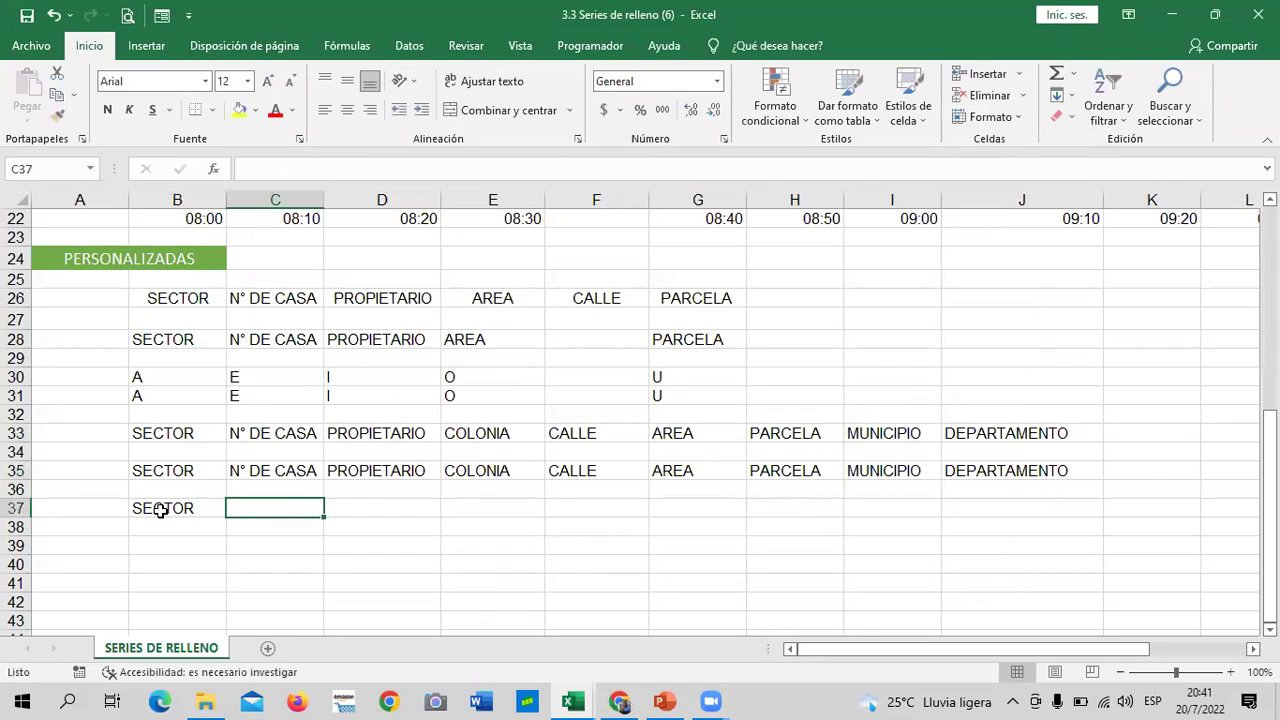
pyautogui.write('PROPIETARI O')
pyautogui.press('Return')
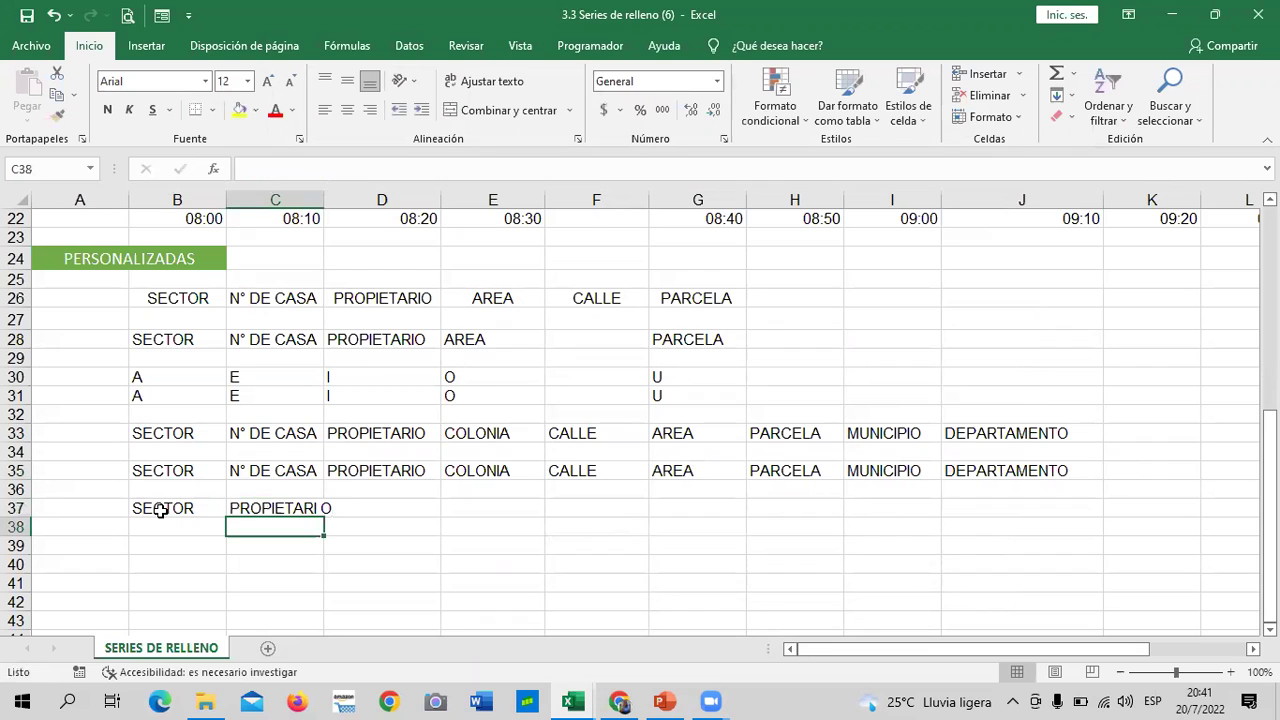
pyautogui.click(285, 505)
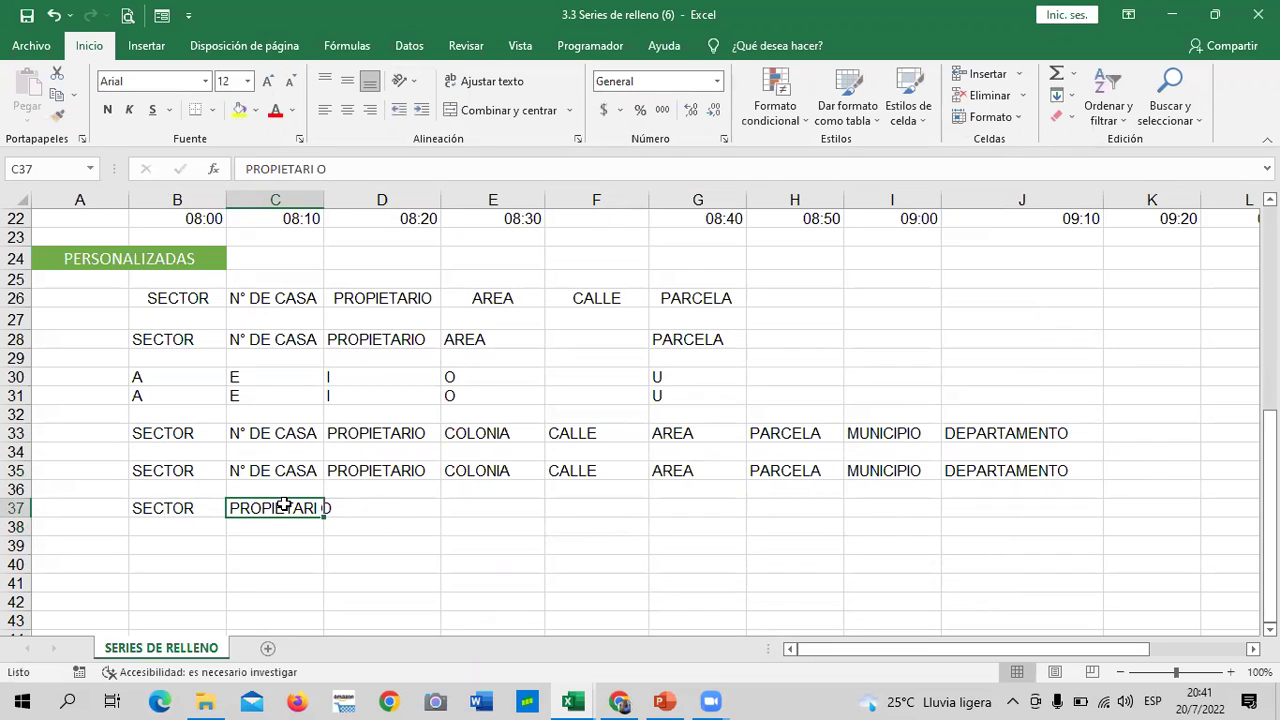
pyautogui.click(320, 168)
pyautogui.press('BackSpace')
pyautogui.press('Return')
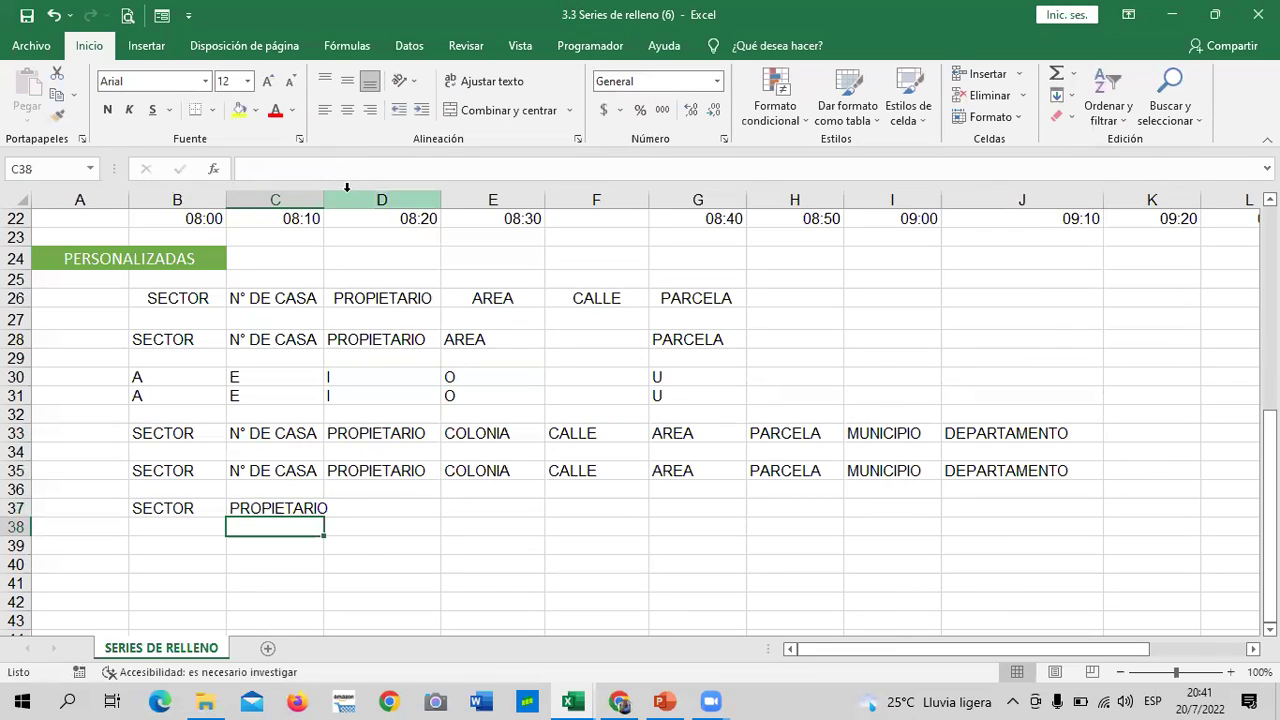
pyautogui.moveTo(189, 506); pyautogui.dragTo(280, 506)
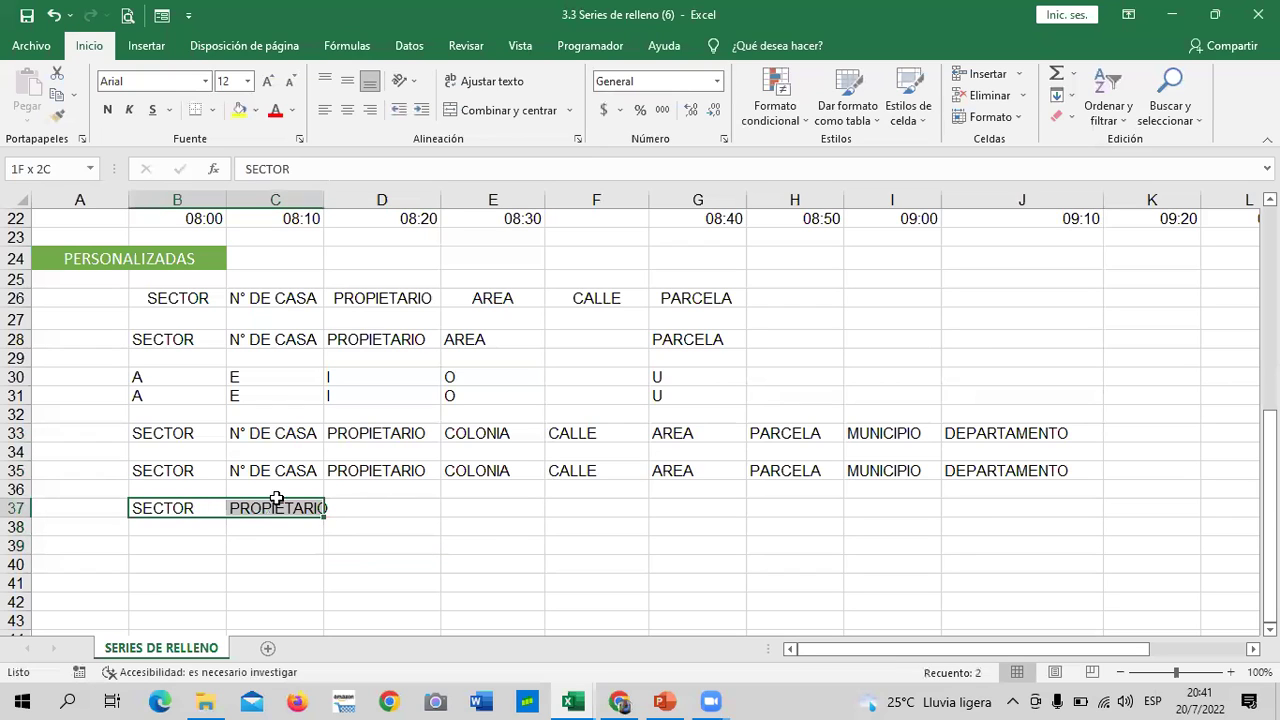
pyautogui.moveTo(324, 194); pyautogui.dragTo(341, 193)
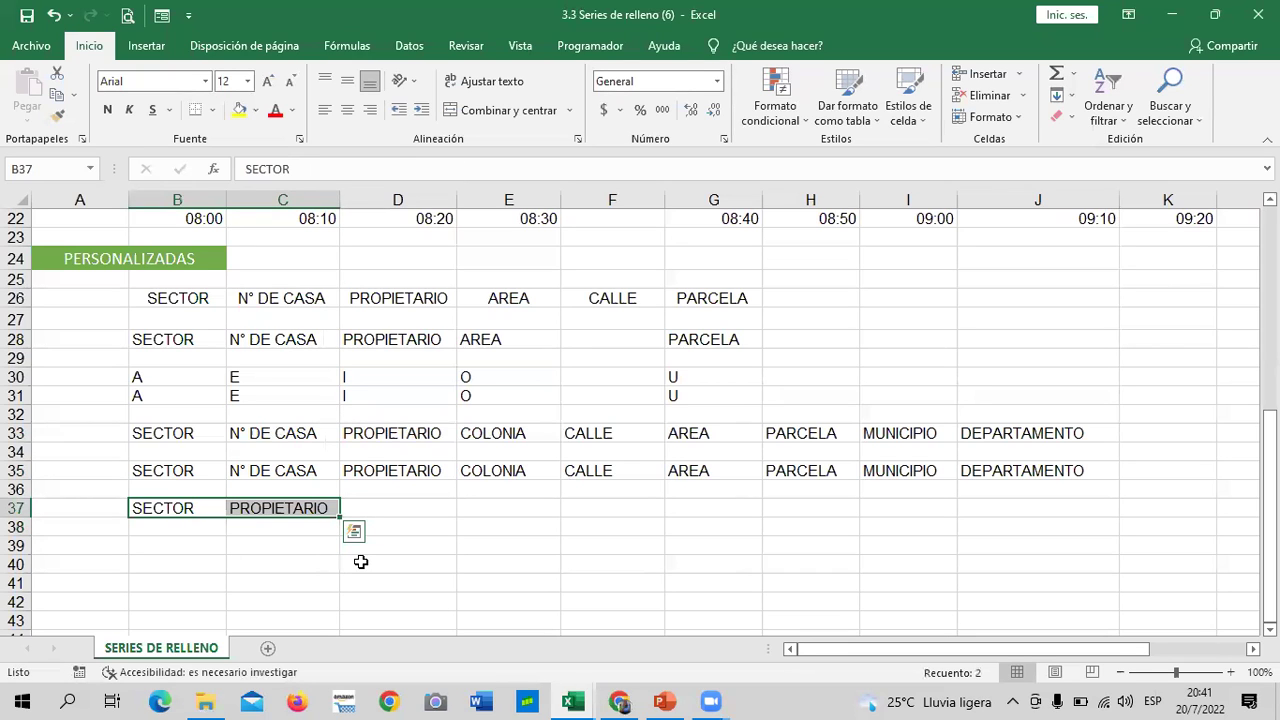
# Extend the every-other-header pattern from B37:C37 across row 37 and check the entries.
pyautogui.moveTo(340, 516); pyautogui.dragTo(1052, 516)
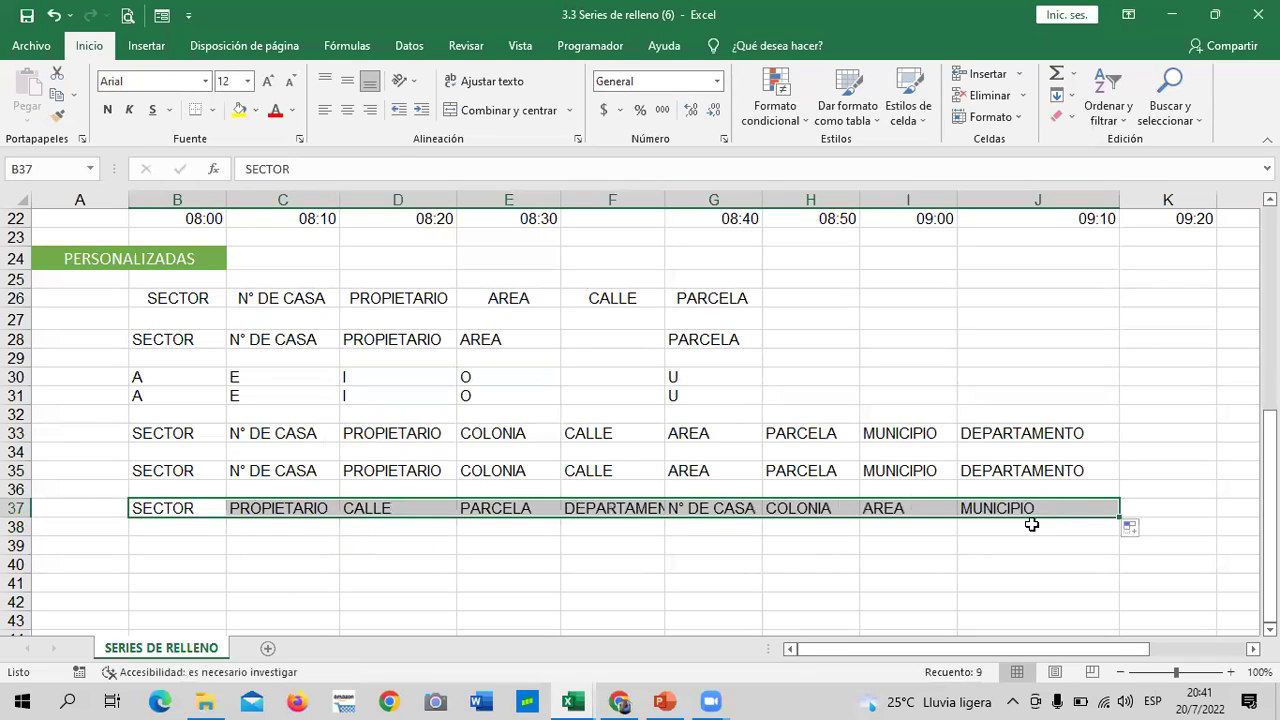
pyautogui.click(182, 516)
pyautogui.click(271, 510)
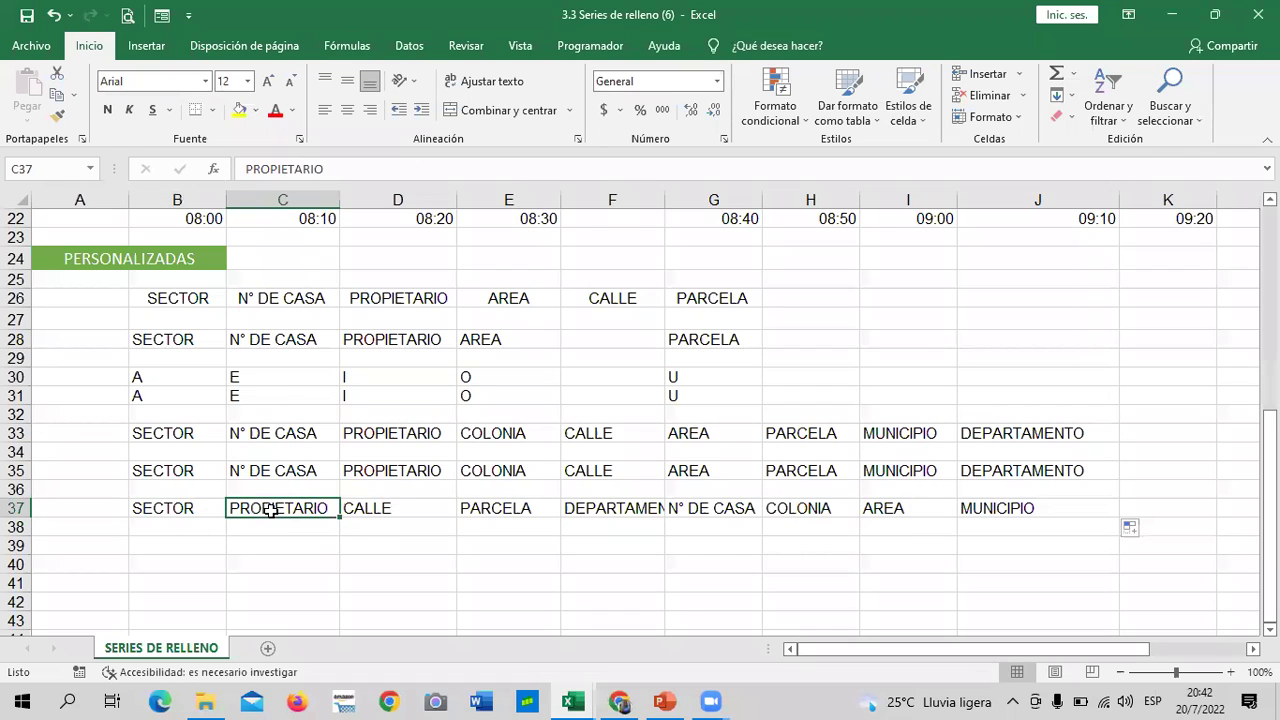
pyautogui.click(383, 506)
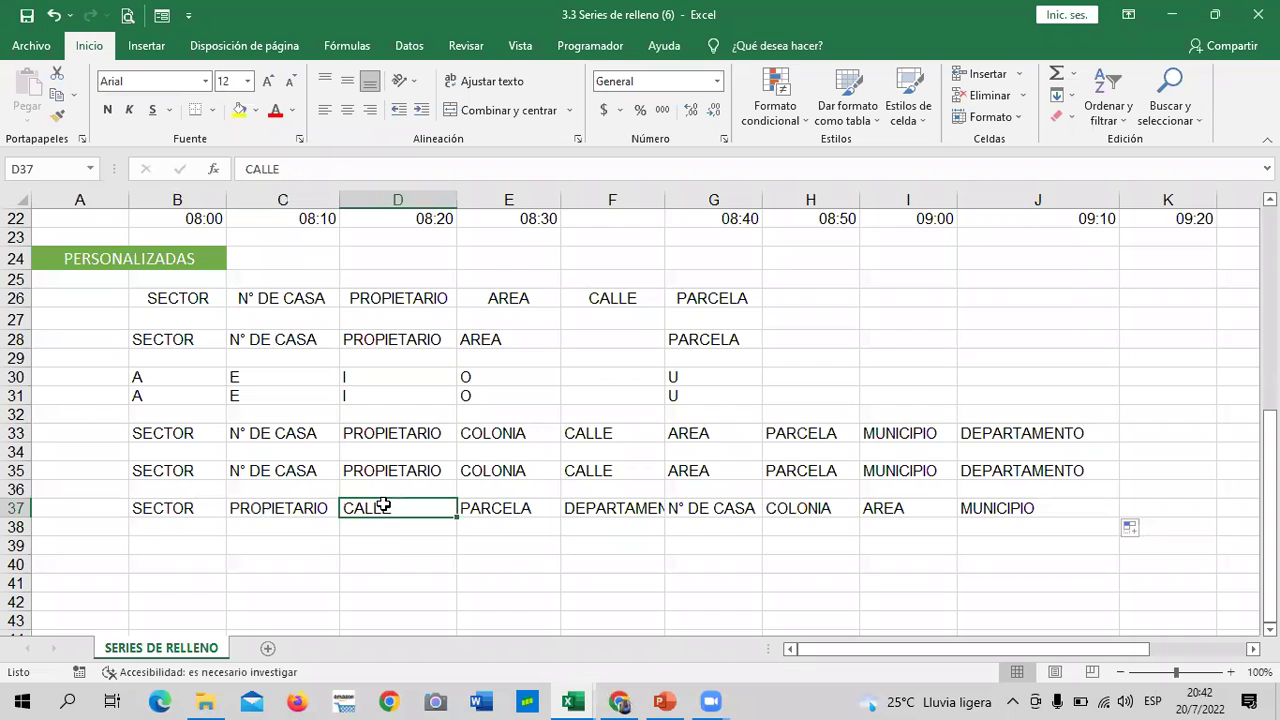
pyautogui.click(515, 508)
# Clear the row 37 entries after DEPARTAMENTO and widen column F to fit it.
pyautogui.click(603, 512)
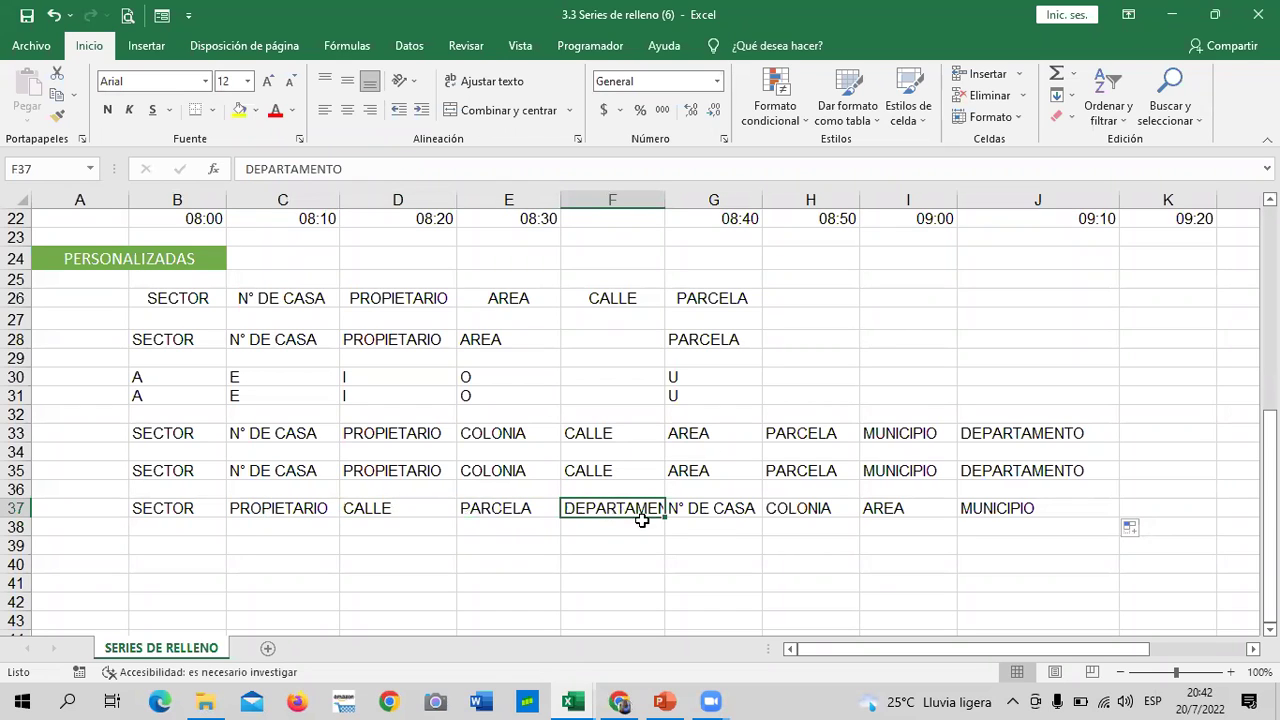
pyautogui.moveTo(696, 514); pyautogui.dragTo(1060, 512)
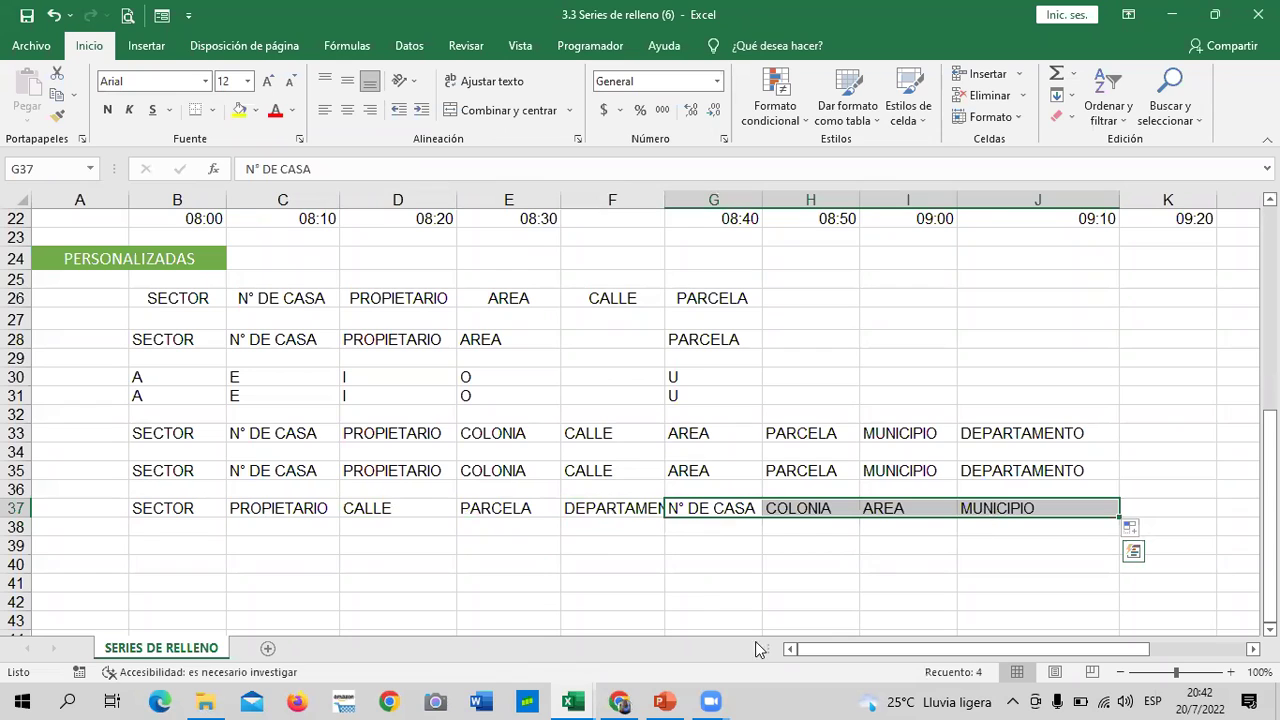
pyautogui.press('Delete')
pyautogui.click(700, 588)
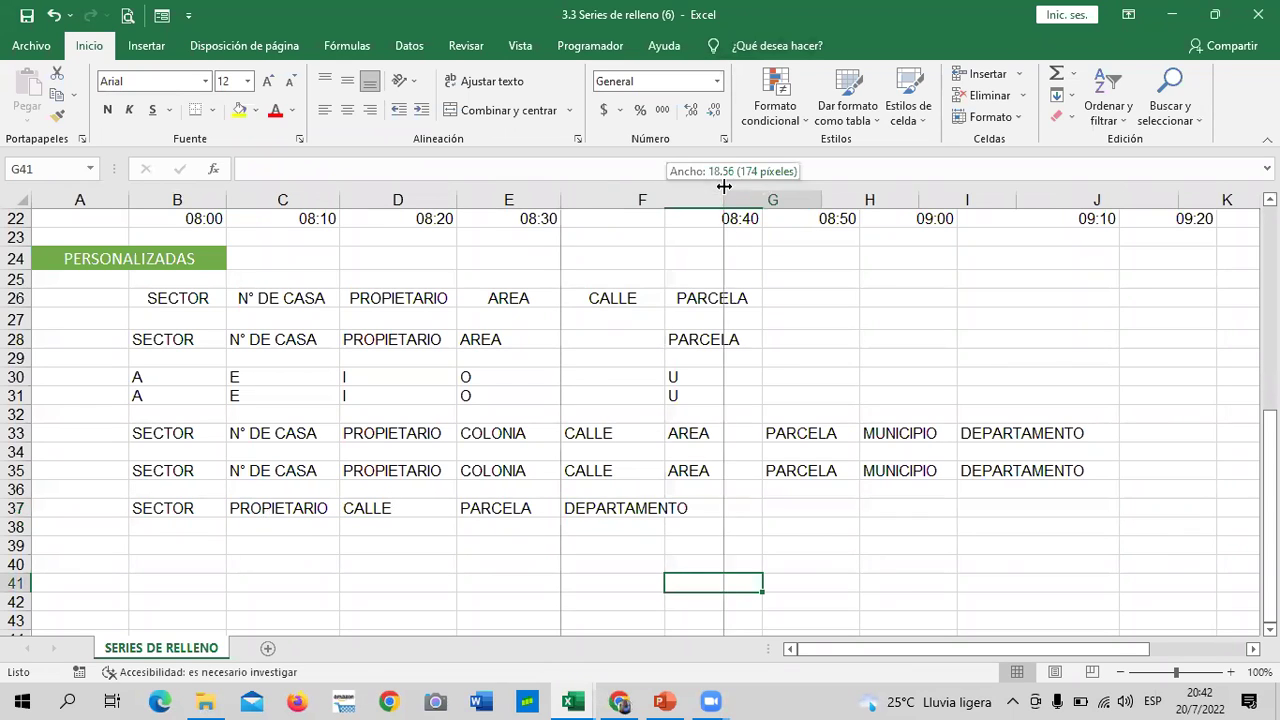
pyautogui.moveTo(667, 193); pyautogui.dragTo(723, 193)
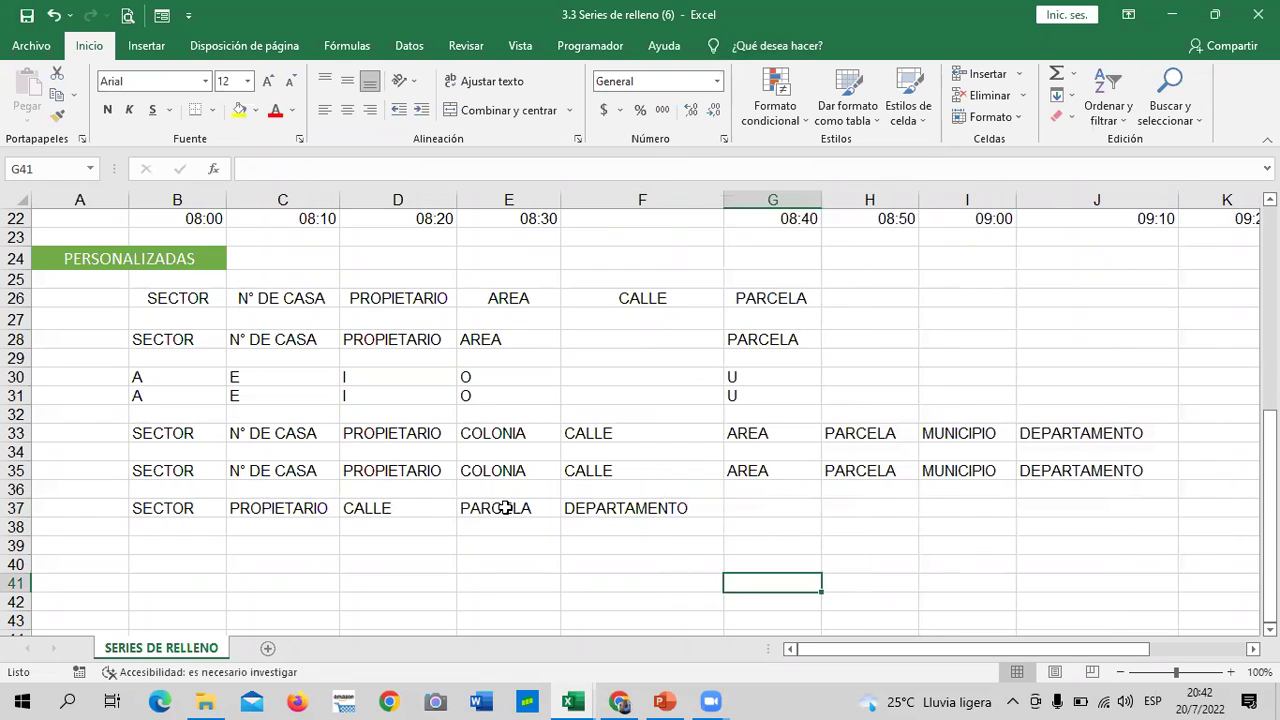
pyautogui.click(440, 584)
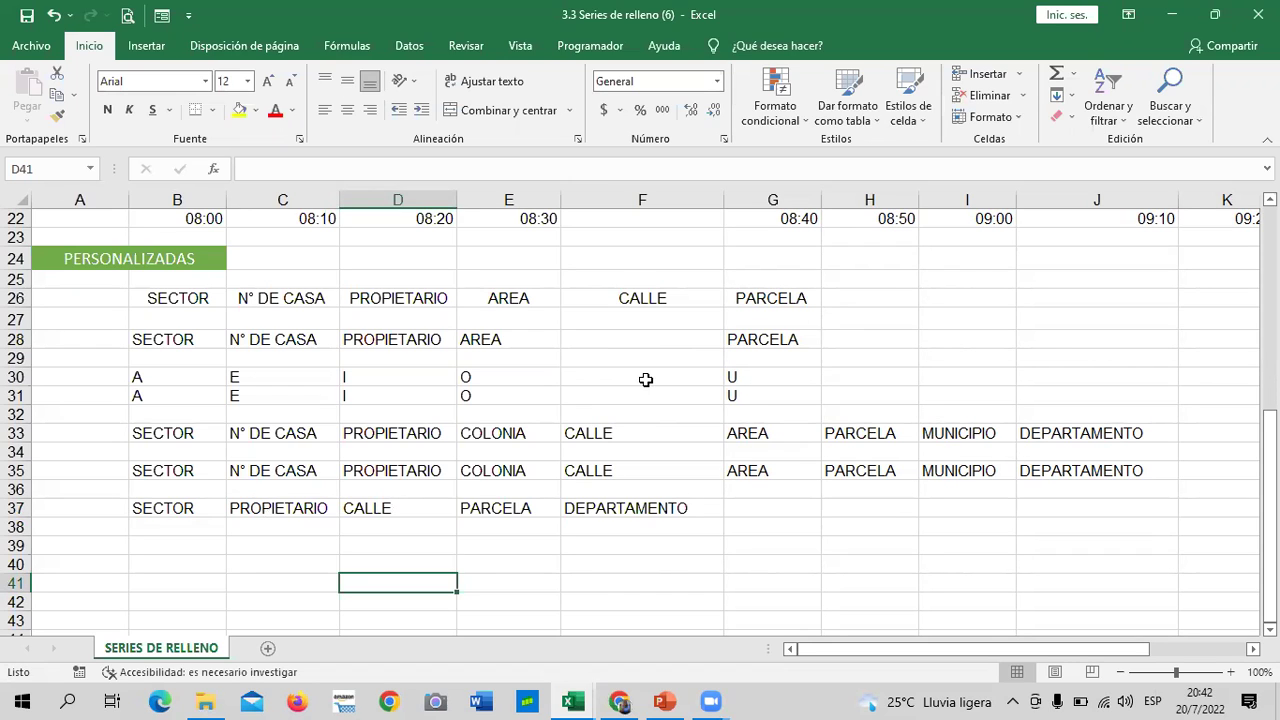
pyautogui.click(1122, 442)
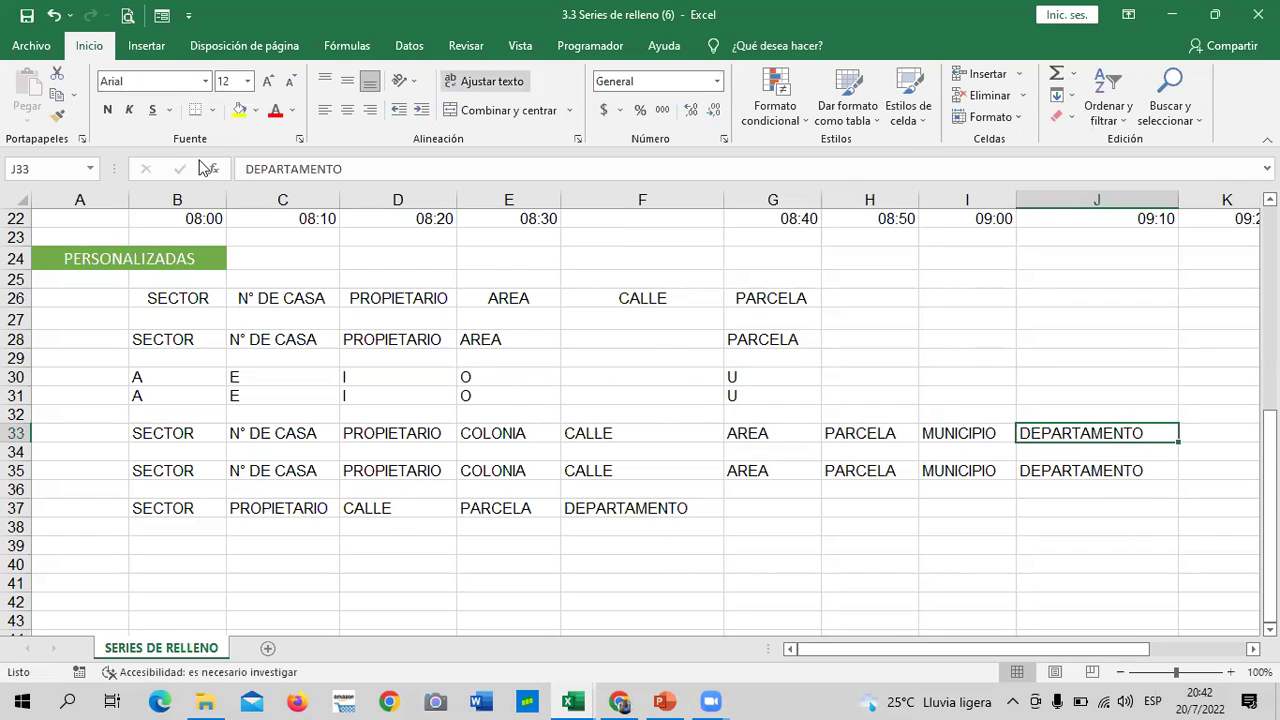
pyautogui.scroll(-2, 734, 449)
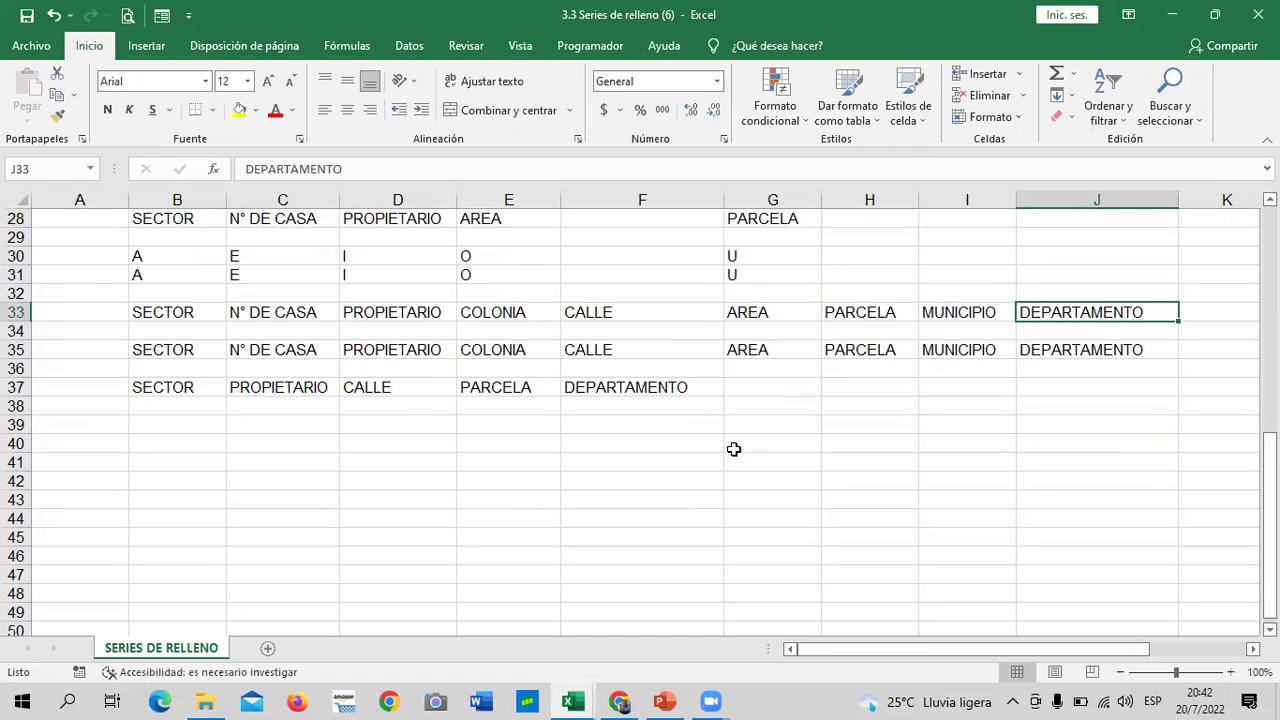
pyautogui.scroll(3, 734, 449)
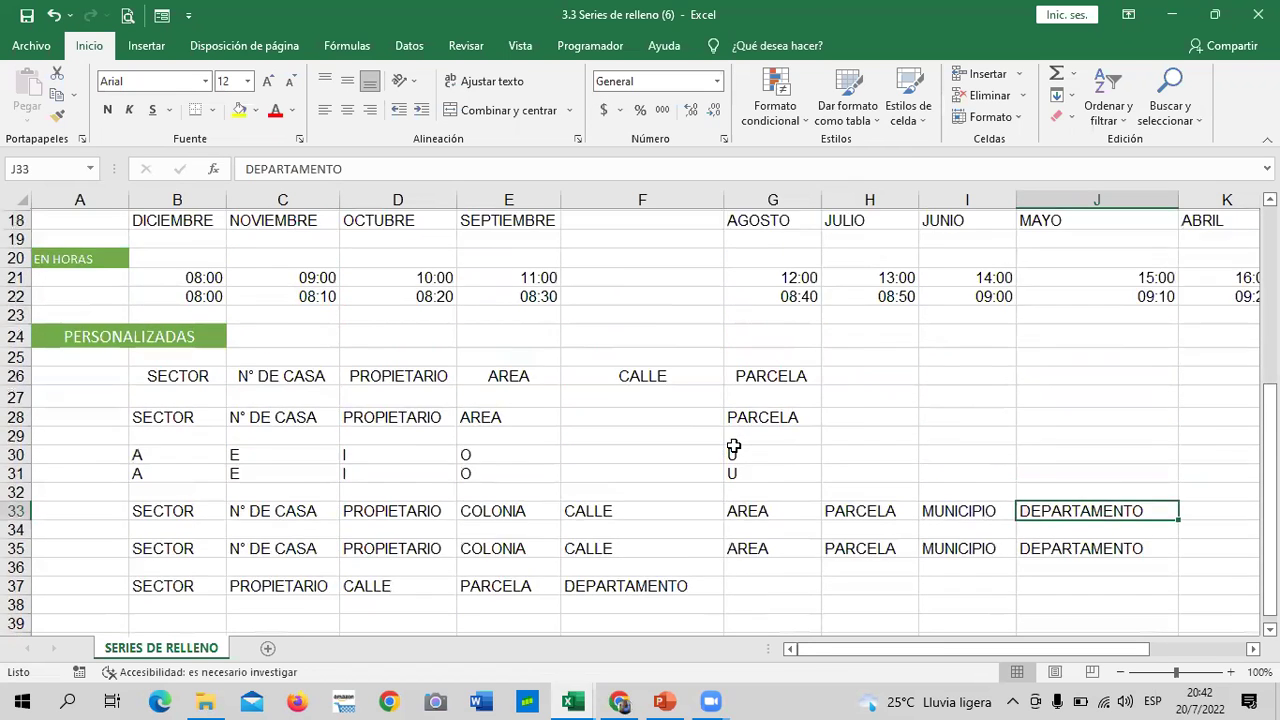
pyautogui.scroll(6, 728, 442)
pyautogui.scroll(-6, 714, 437)
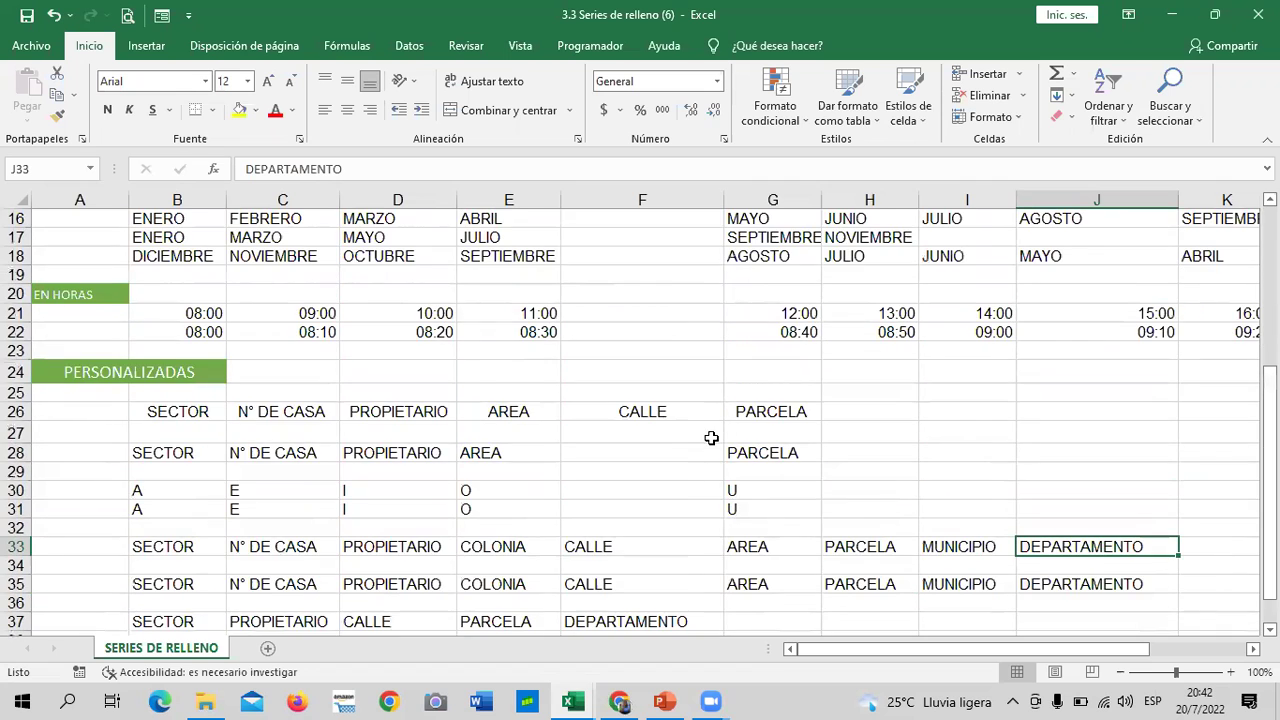
pyautogui.scroll(-2, 709, 436)
pyautogui.scroll(-1, 709, 436)
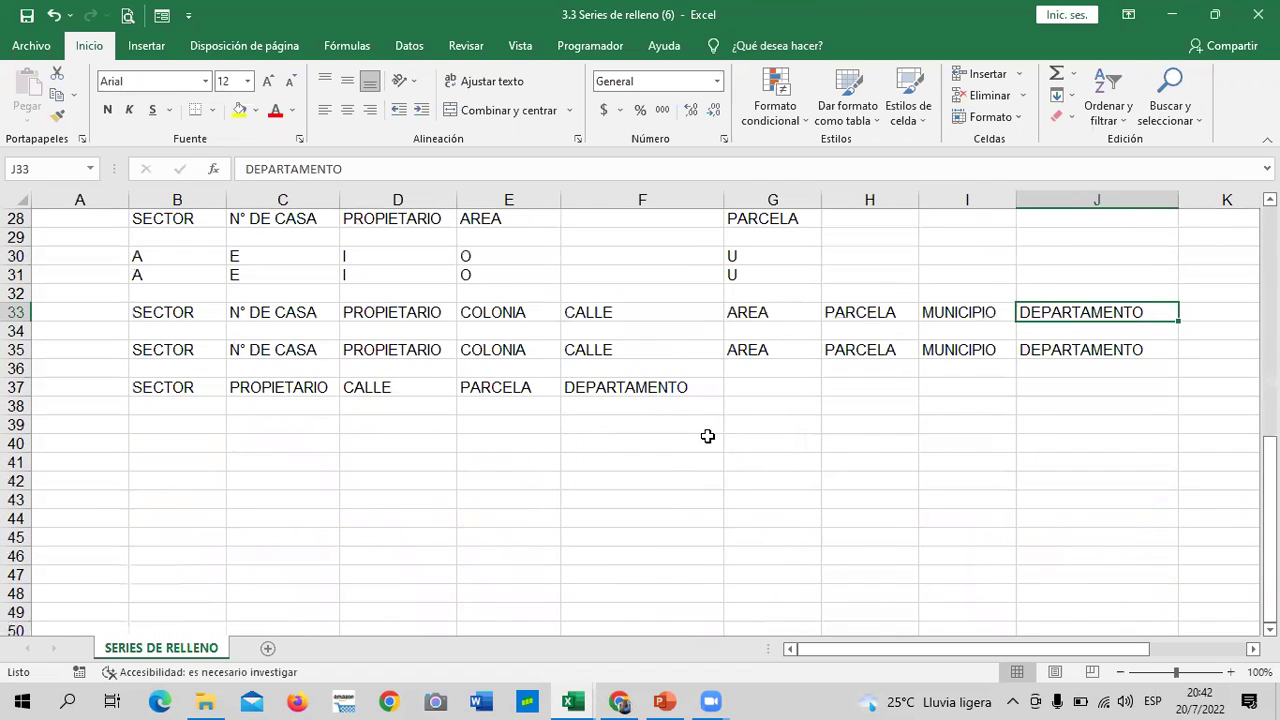
pyautogui.scroll(3, 707, 436)
pyautogui.scroll(4, 707, 436)
pyautogui.scroll(2, 707, 436)
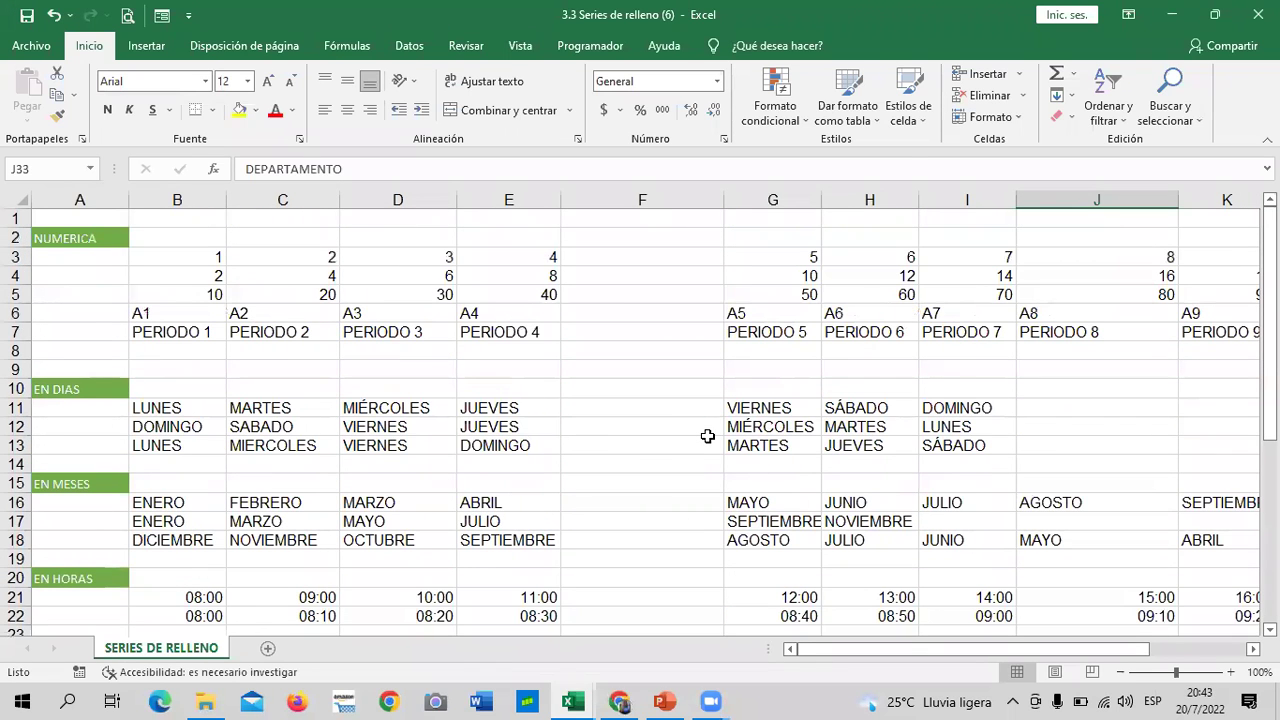
pyautogui.scroll(-4, 707, 436)
pyautogui.scroll(3, 707, 436)
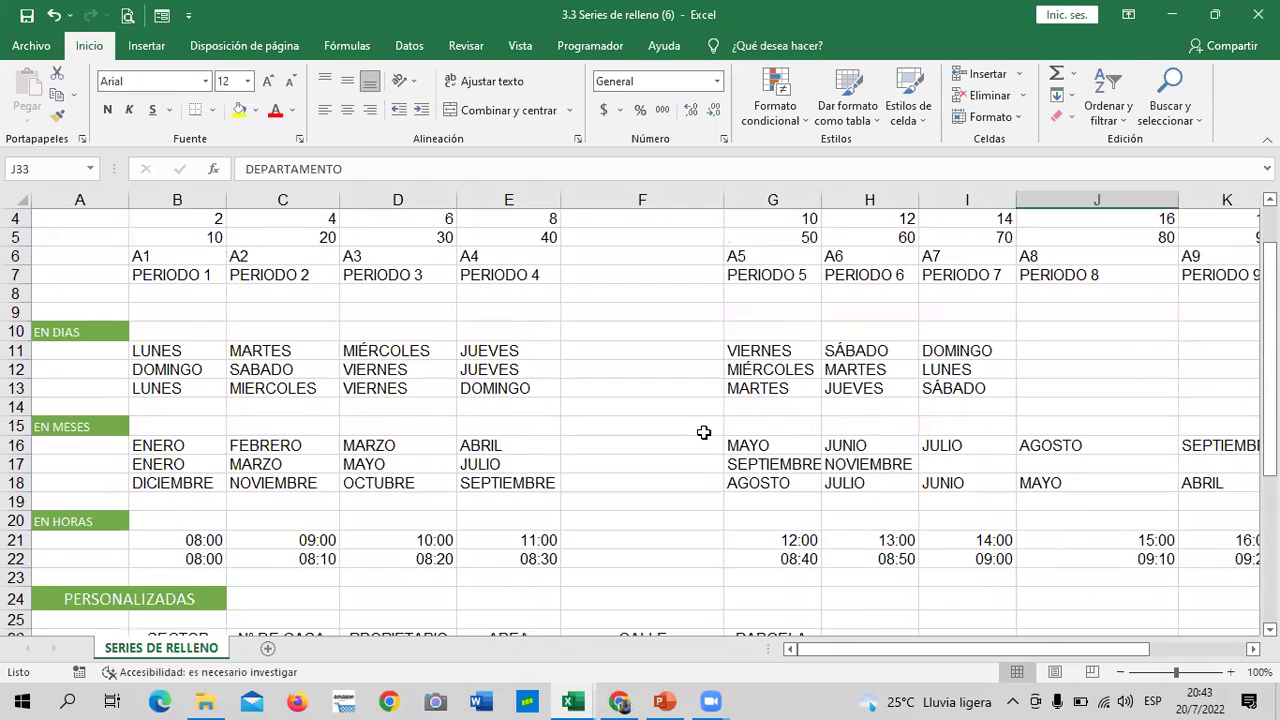
pyautogui.scroll(1, 703, 434)
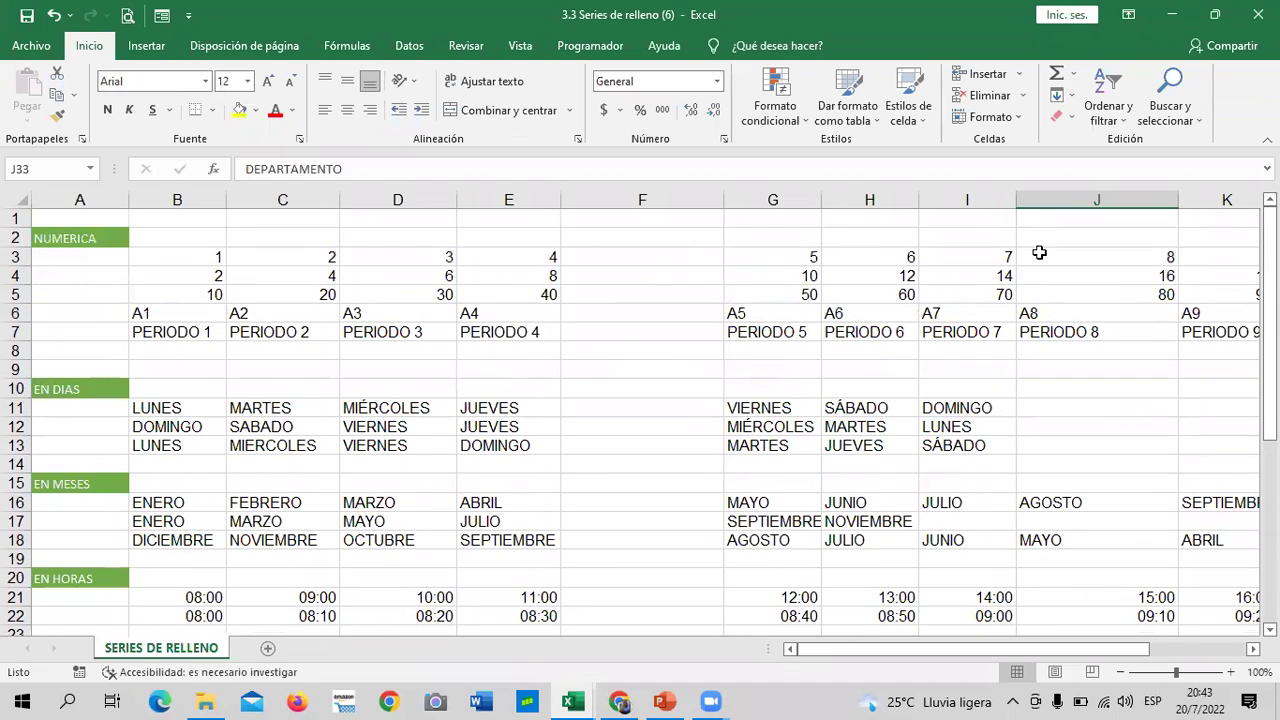
pyautogui.scroll(-3, 542, 397)
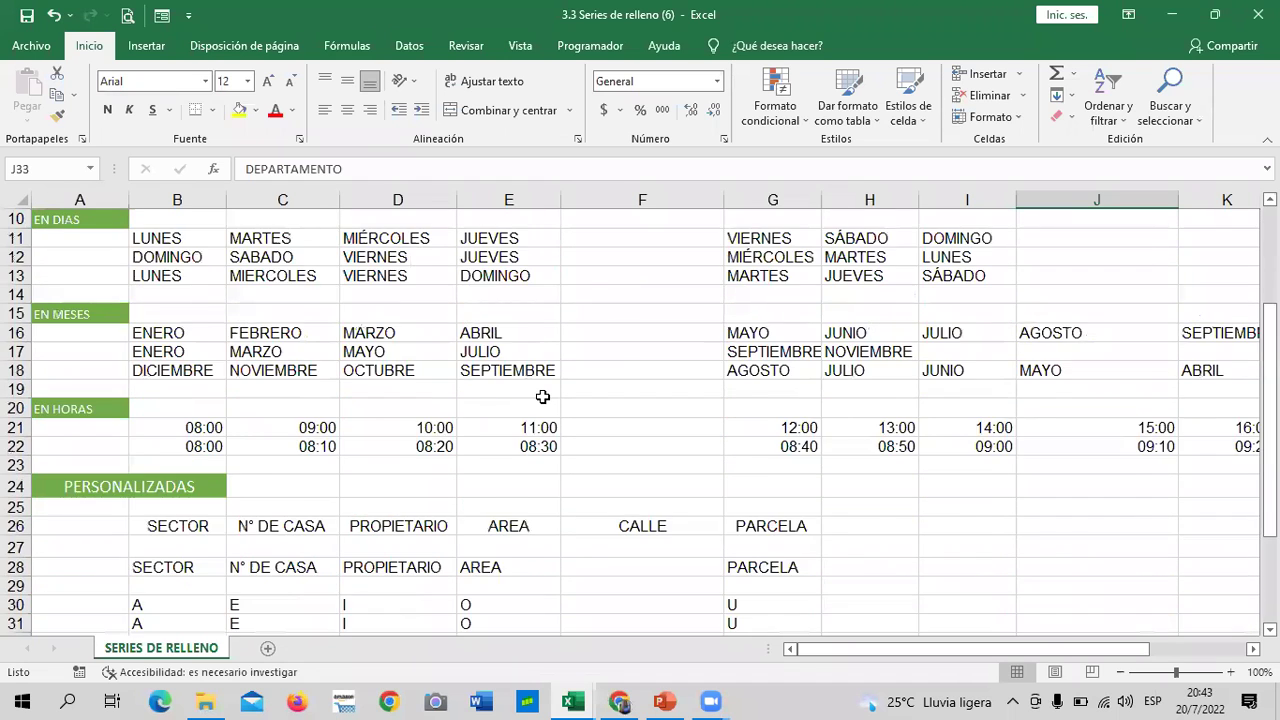
pyautogui.scroll(-3, 542, 397)
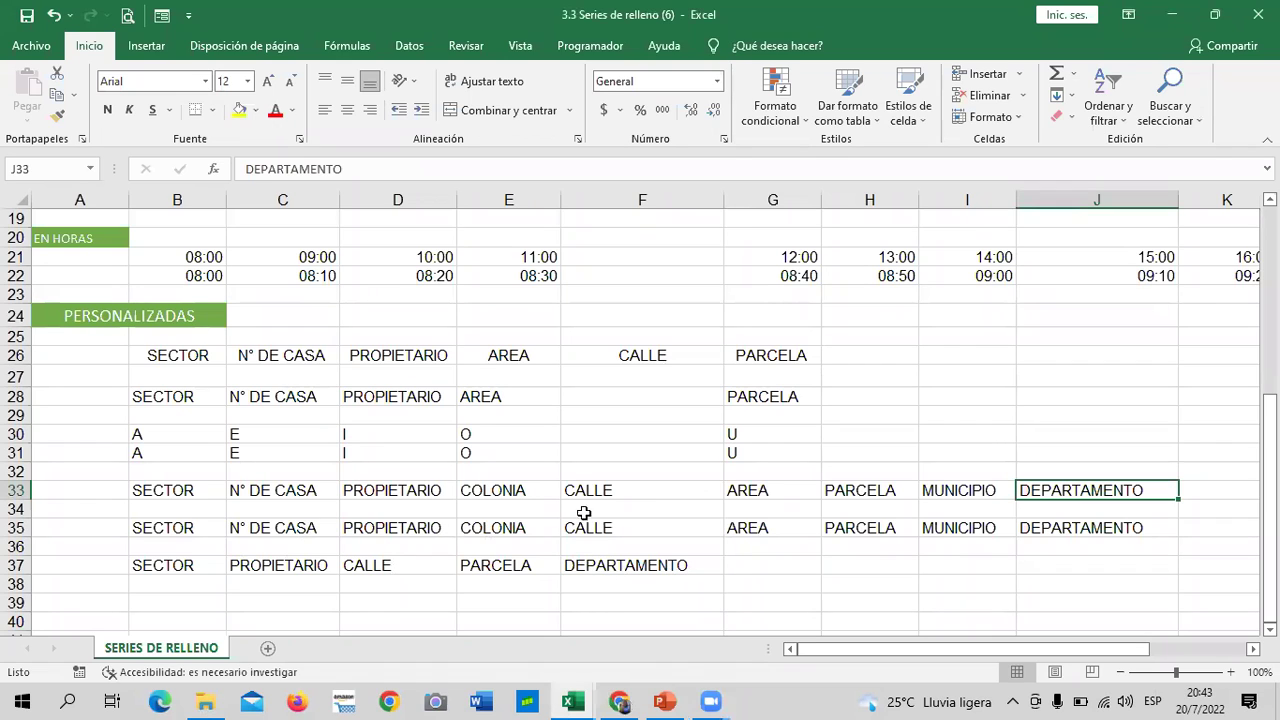
# Clear C37:F37 and refill row 37 from B37's SECTOR through DEPARTAMENTO in column J.
pyautogui.click(200, 568)
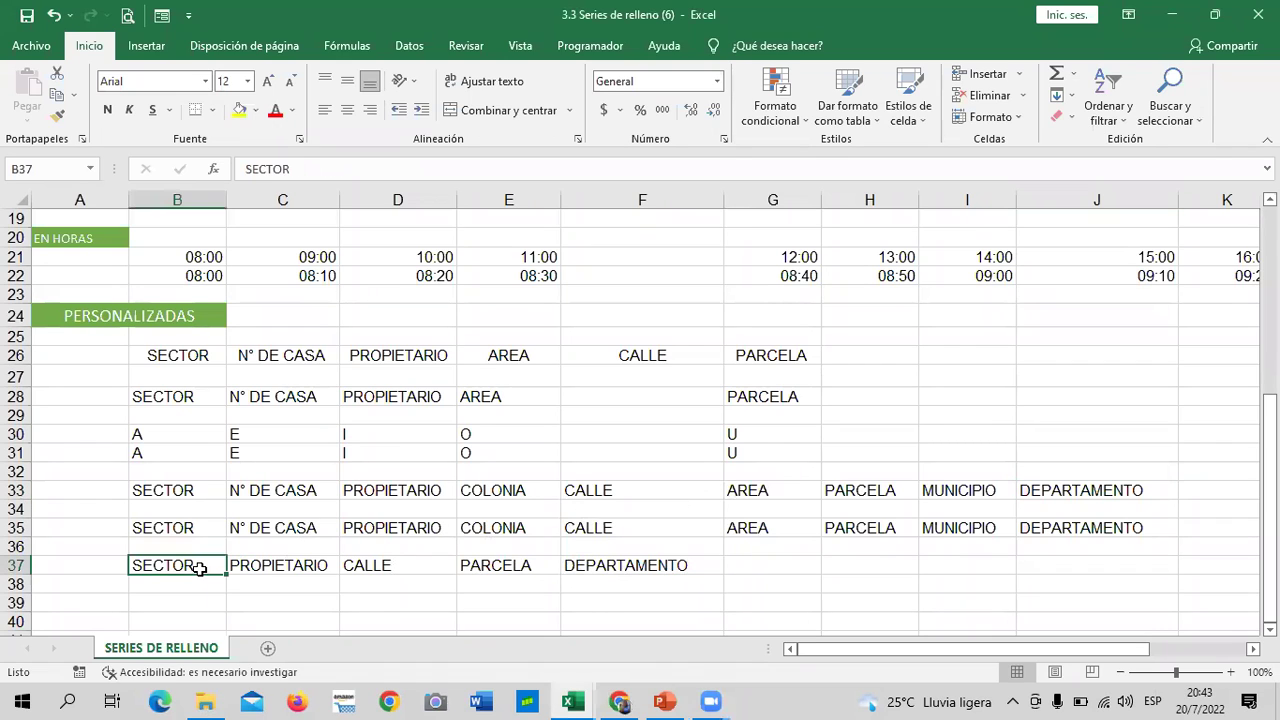
pyautogui.moveTo(262, 568); pyautogui.dragTo(648, 567)
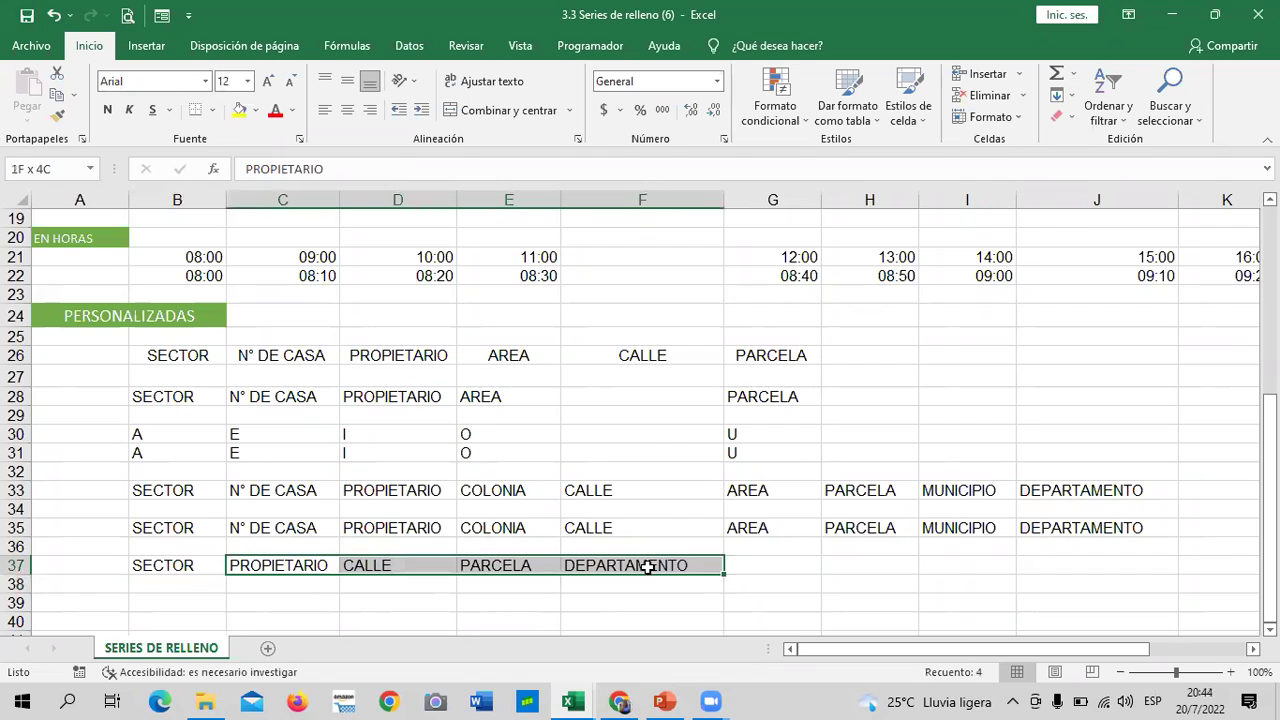
pyautogui.press('Delete')
pyautogui.click(436, 603)
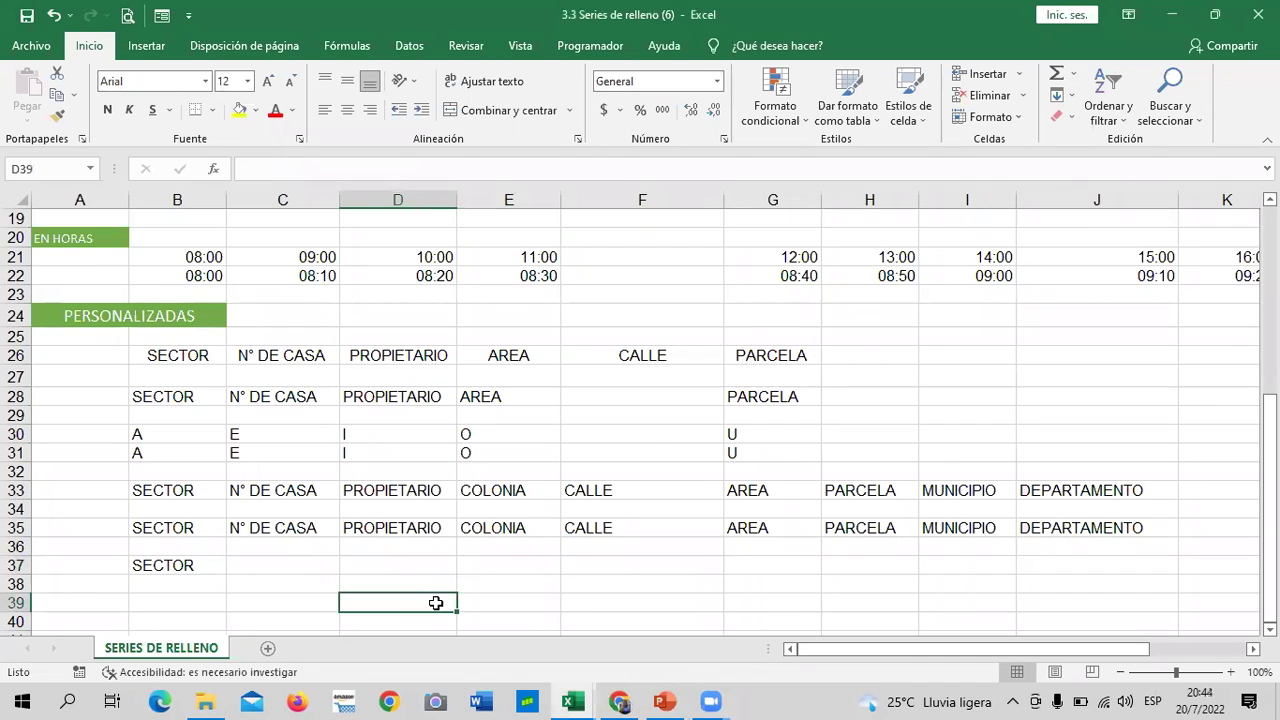
pyautogui.click(177, 565)
pyautogui.moveTo(226, 574); pyautogui.dragTo(1104, 576)
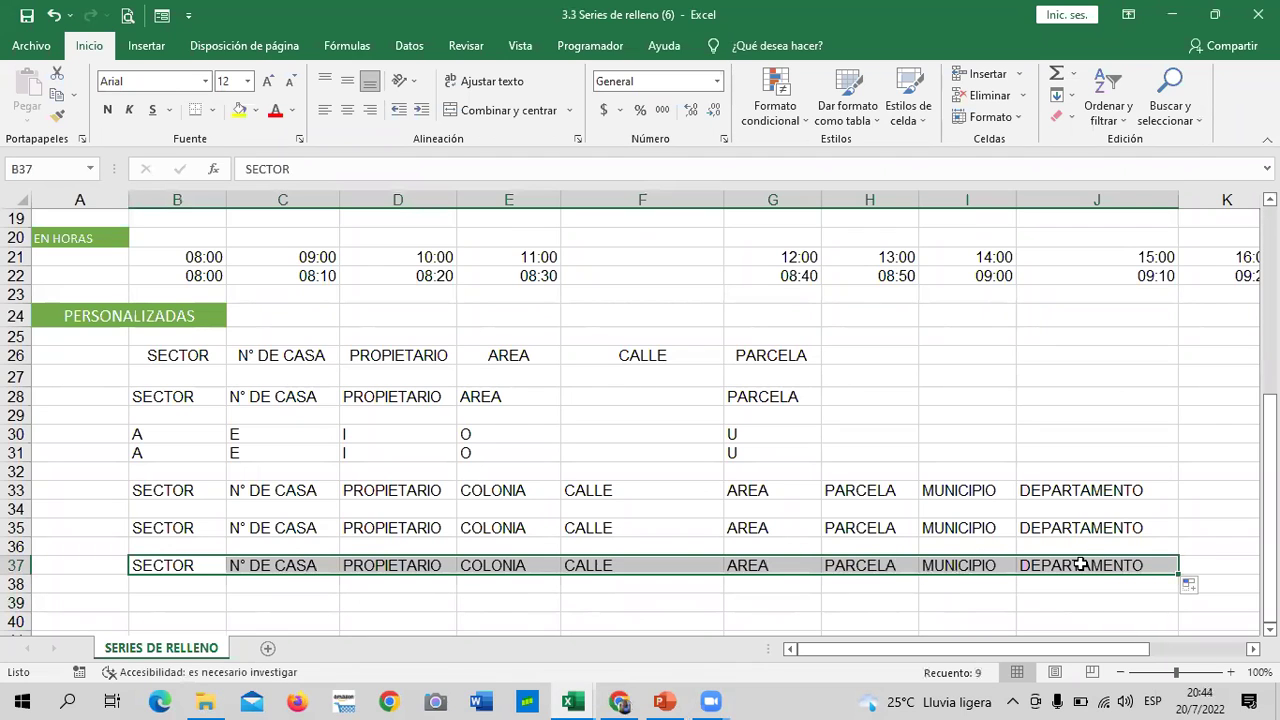
pyautogui.click(1253, 648)
pyautogui.click(1253, 648)
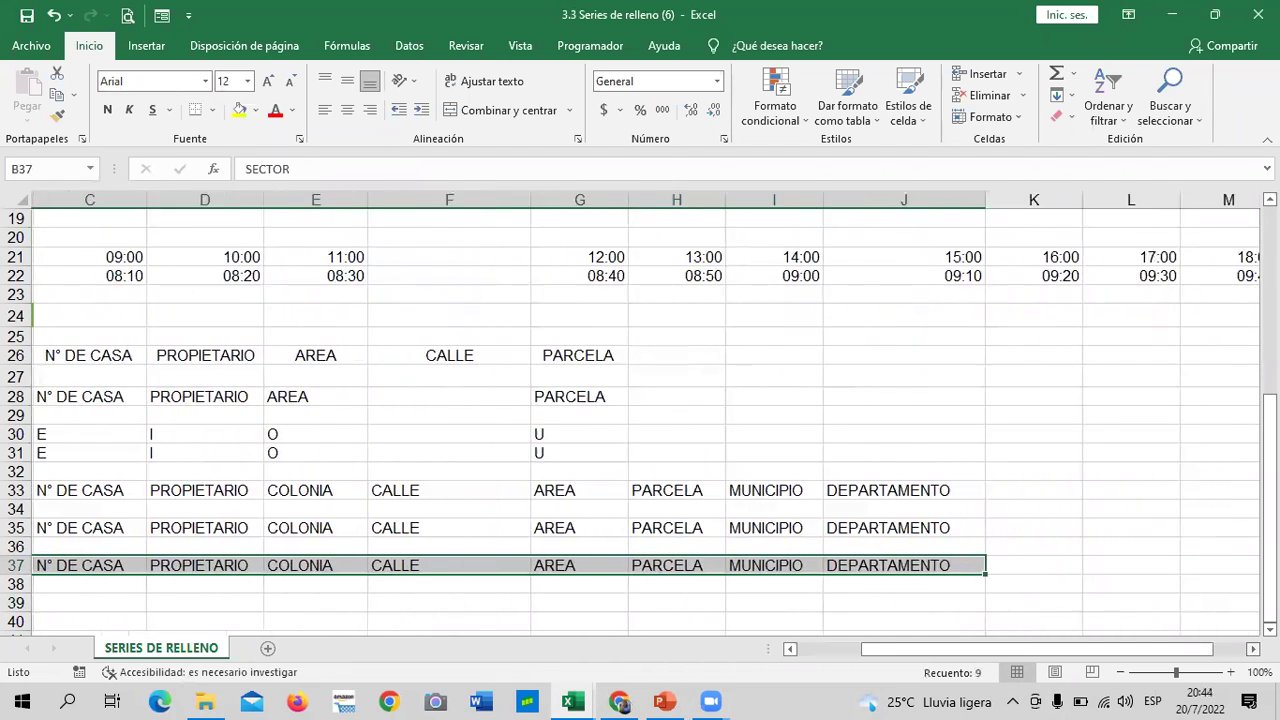
pyautogui.click(1022, 564)
# Type FECHA into K37, then scroll back so column B is visible.
pyautogui.write('FECHA')
pyautogui.press('Return')
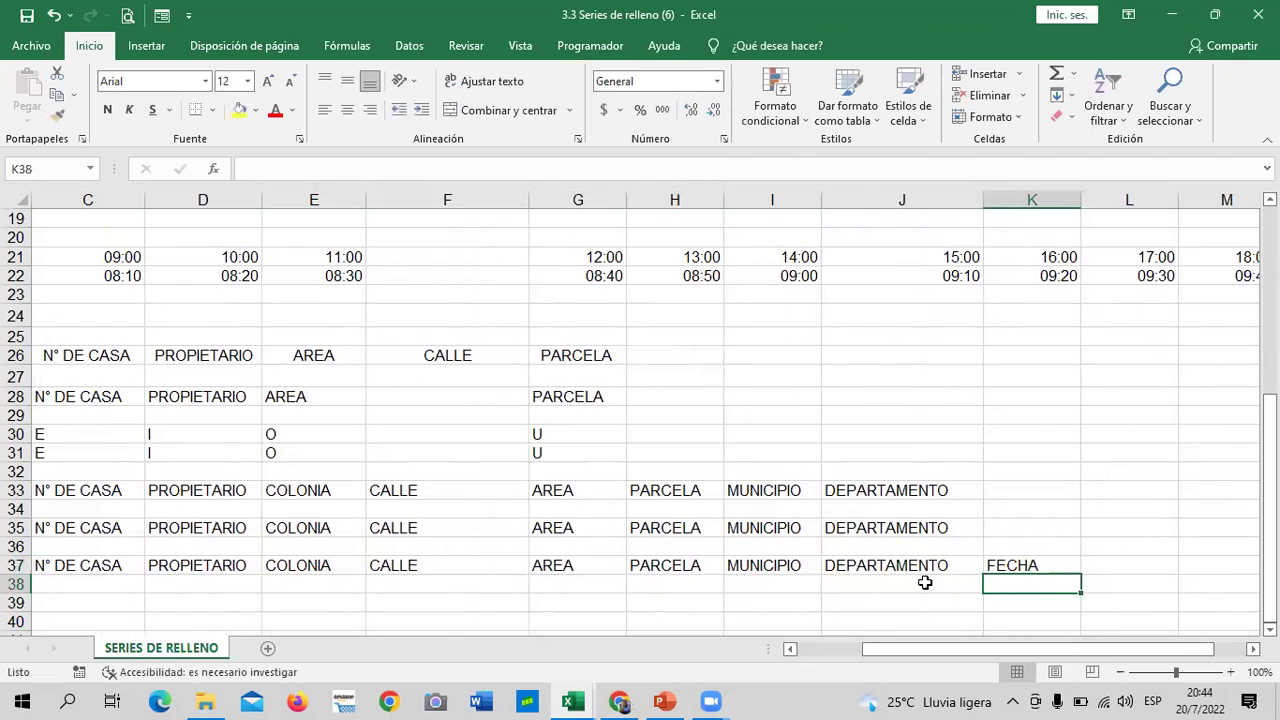
pyautogui.click(1010, 566)
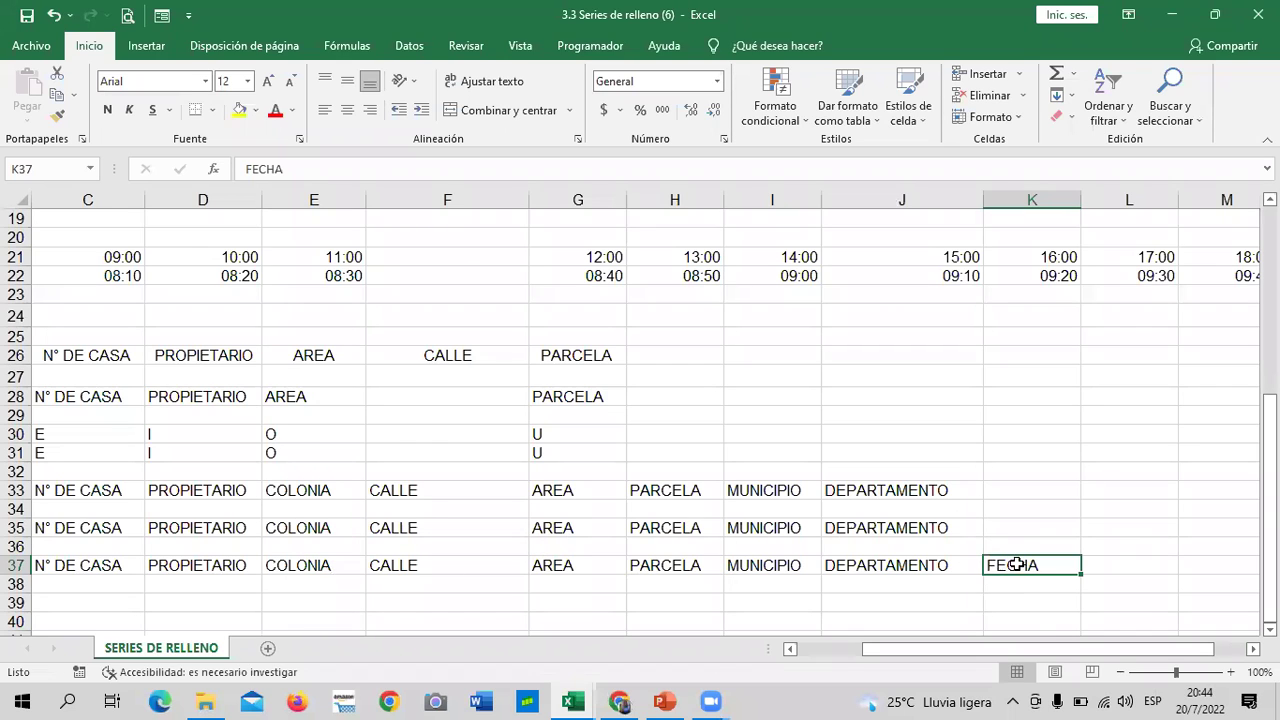
pyautogui.click(1181, 562)
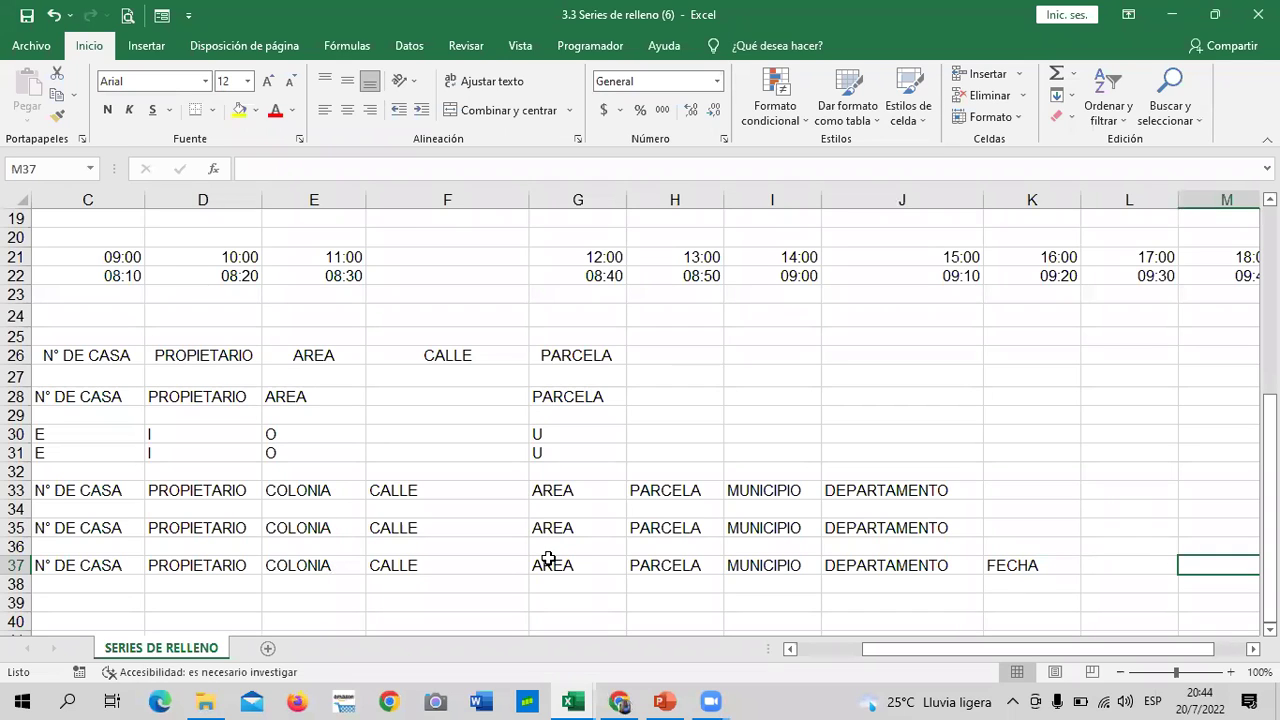
pyautogui.click(996, 568)
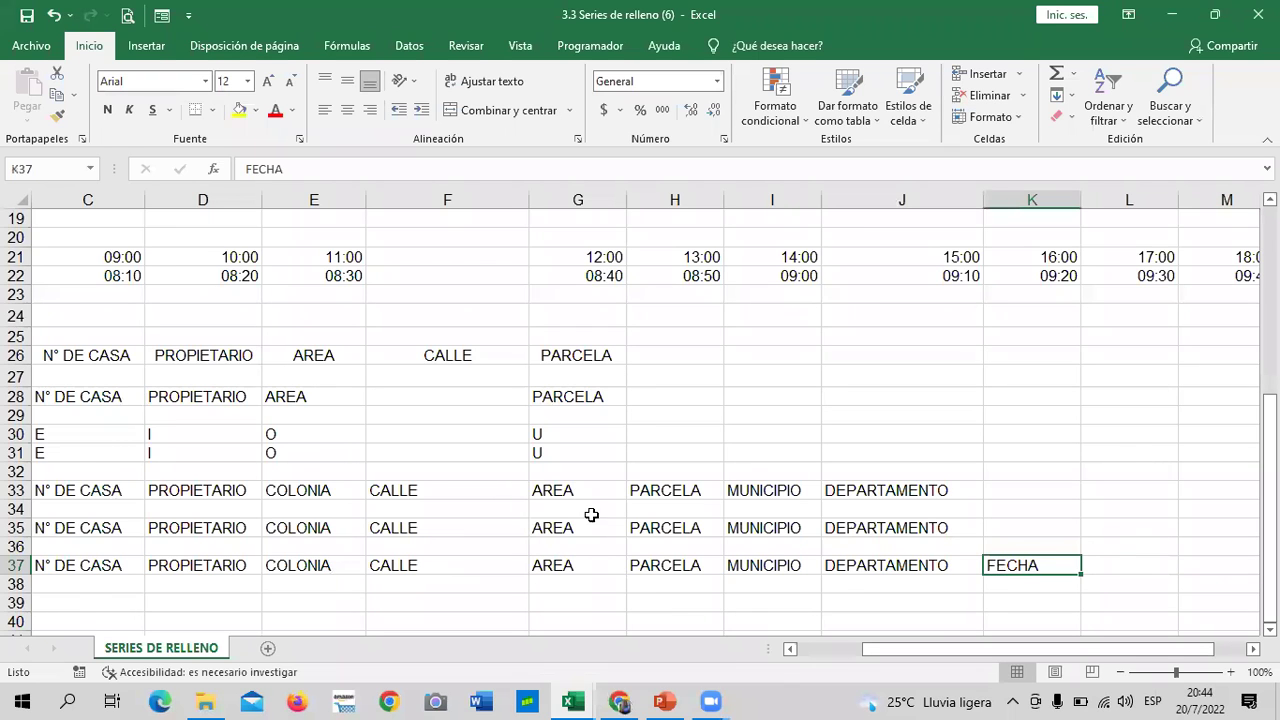
pyautogui.scroll(-1, 640, 420)
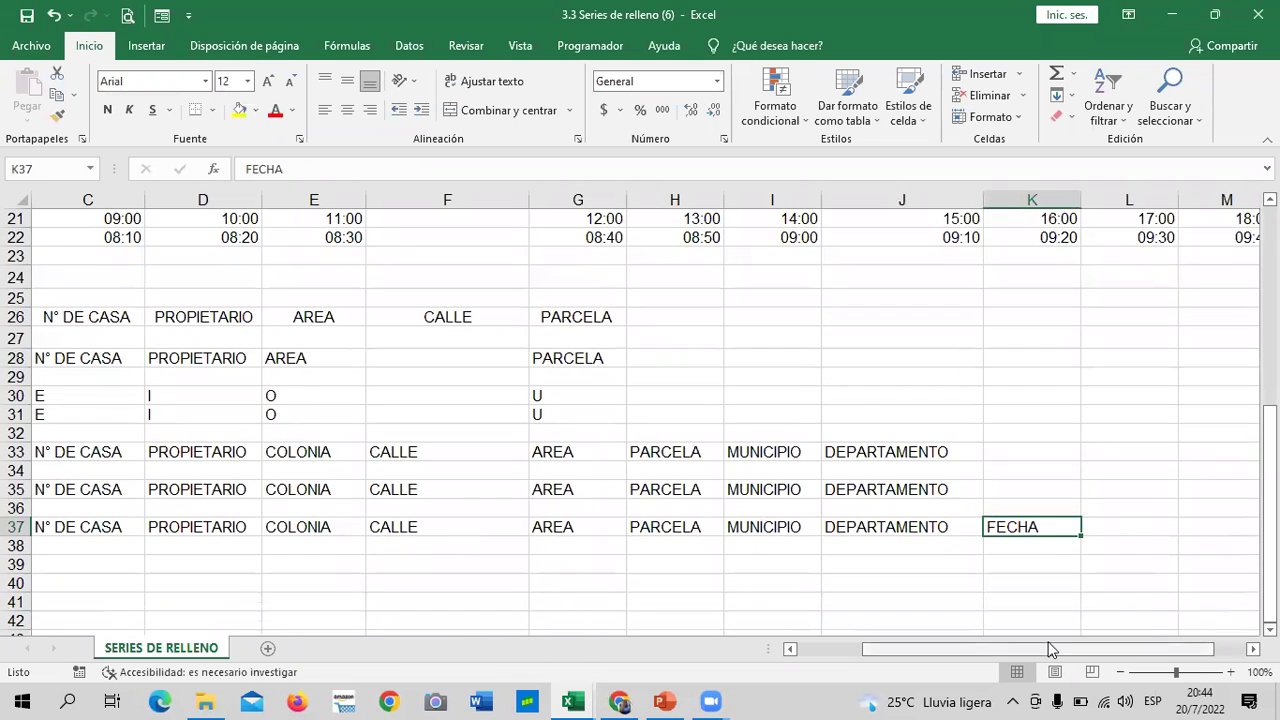
pyautogui.click(791, 651)
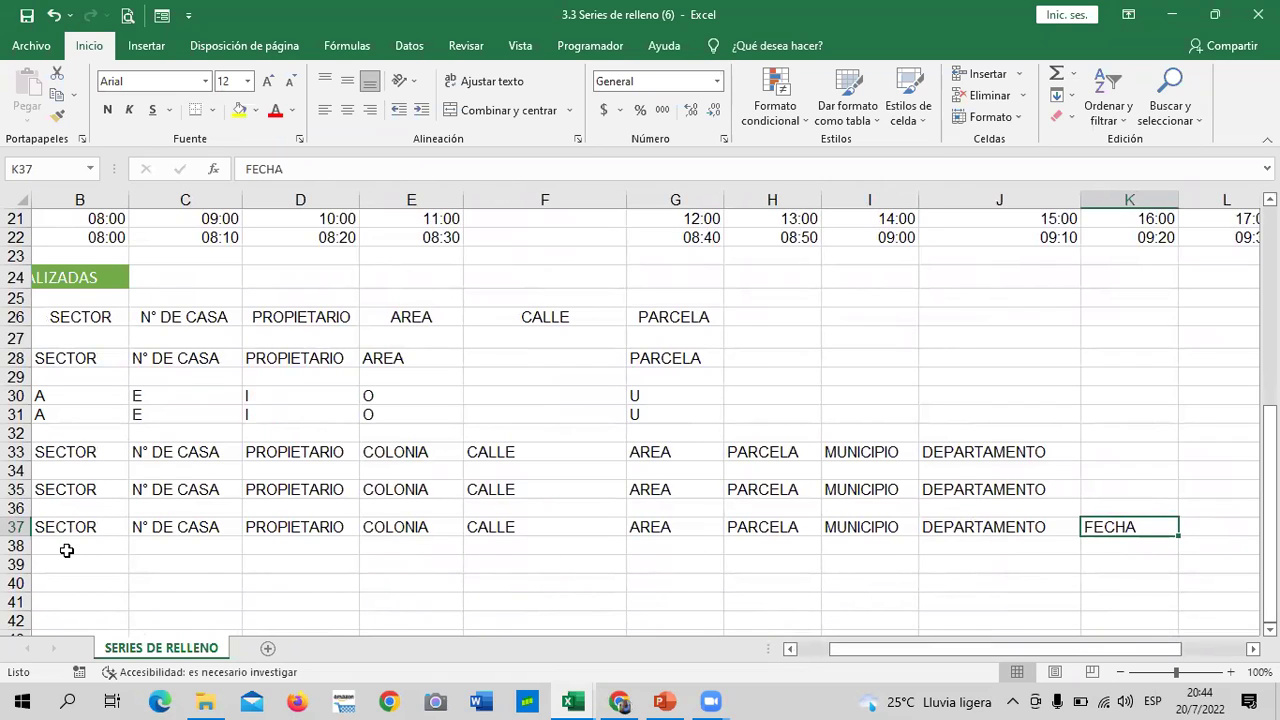
# Enter SECTOR in B38 and fill the custom header list across row 38.
pyautogui.click(64, 546)
pyautogui.write('SECTOR')
pyautogui.click(276, 582)
pyautogui.click(90, 547)
pyautogui.moveTo(128, 557); pyautogui.dragTo(1142, 558)
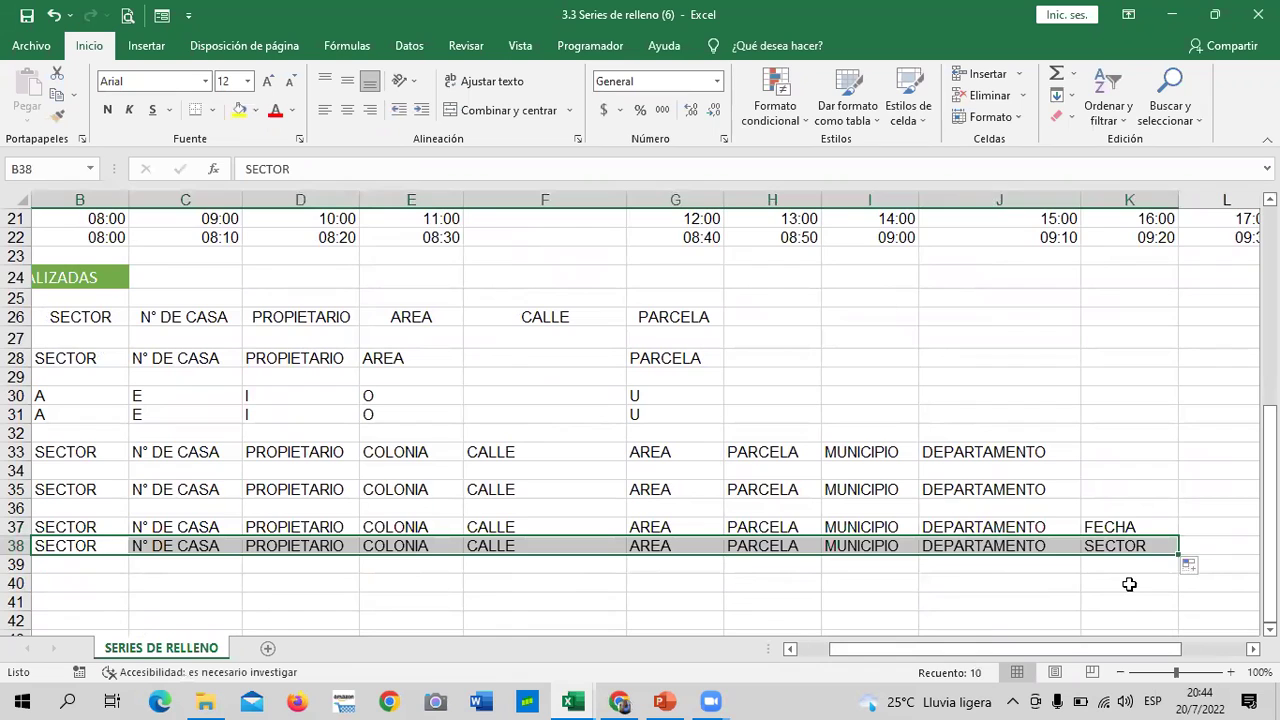
pyautogui.click(1037, 601)
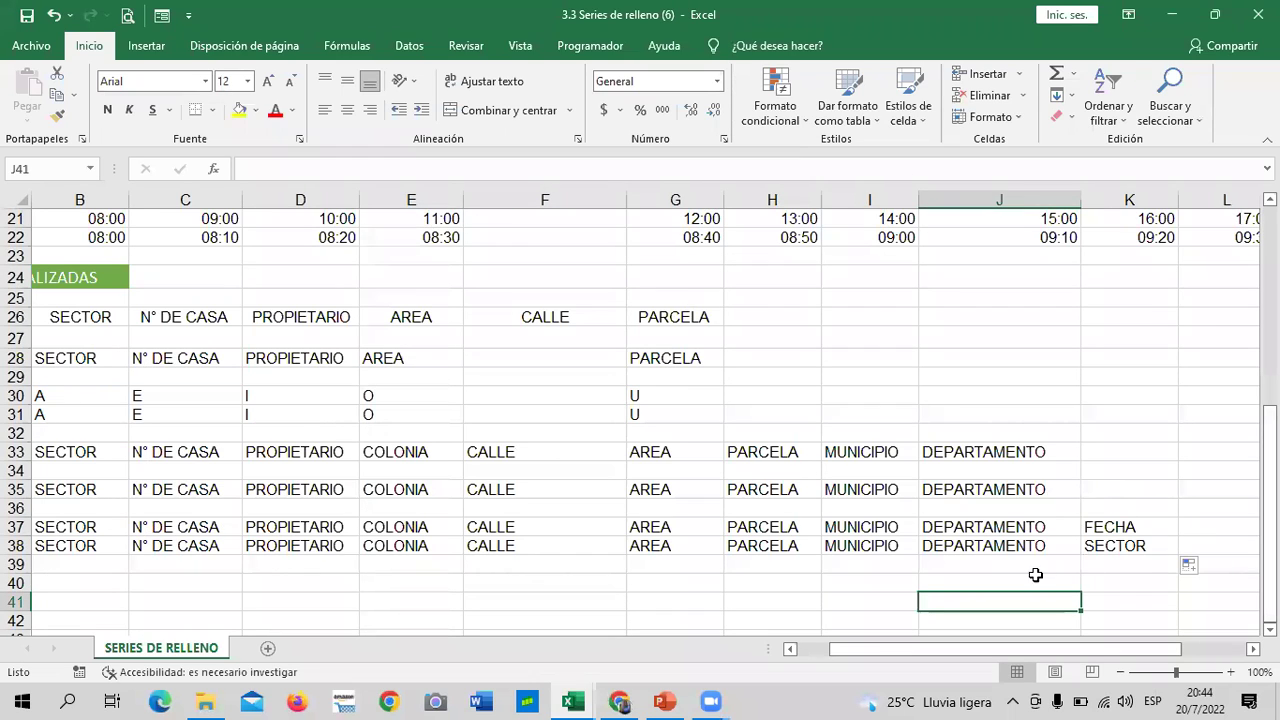
# Delete the extra SECTOR from K38 beneath FECHA.
pyautogui.click(1125, 550)
pyautogui.press('Delete')
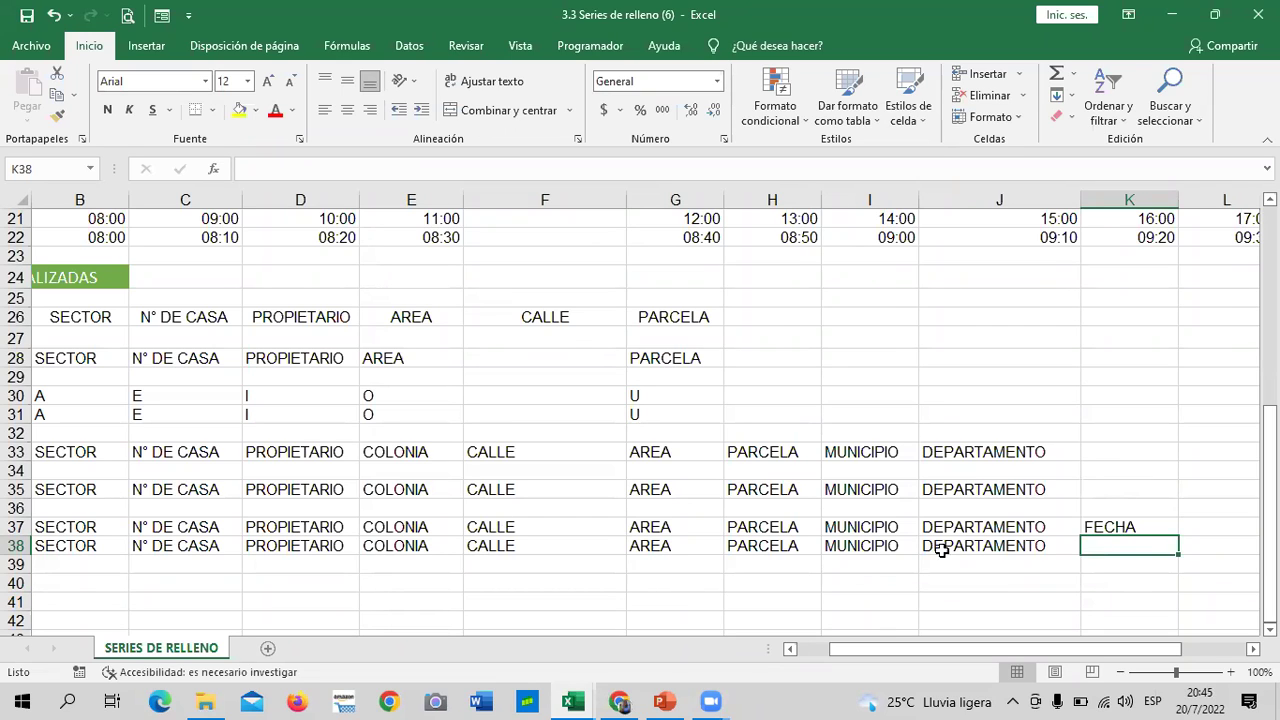
pyautogui.click(1104, 530)
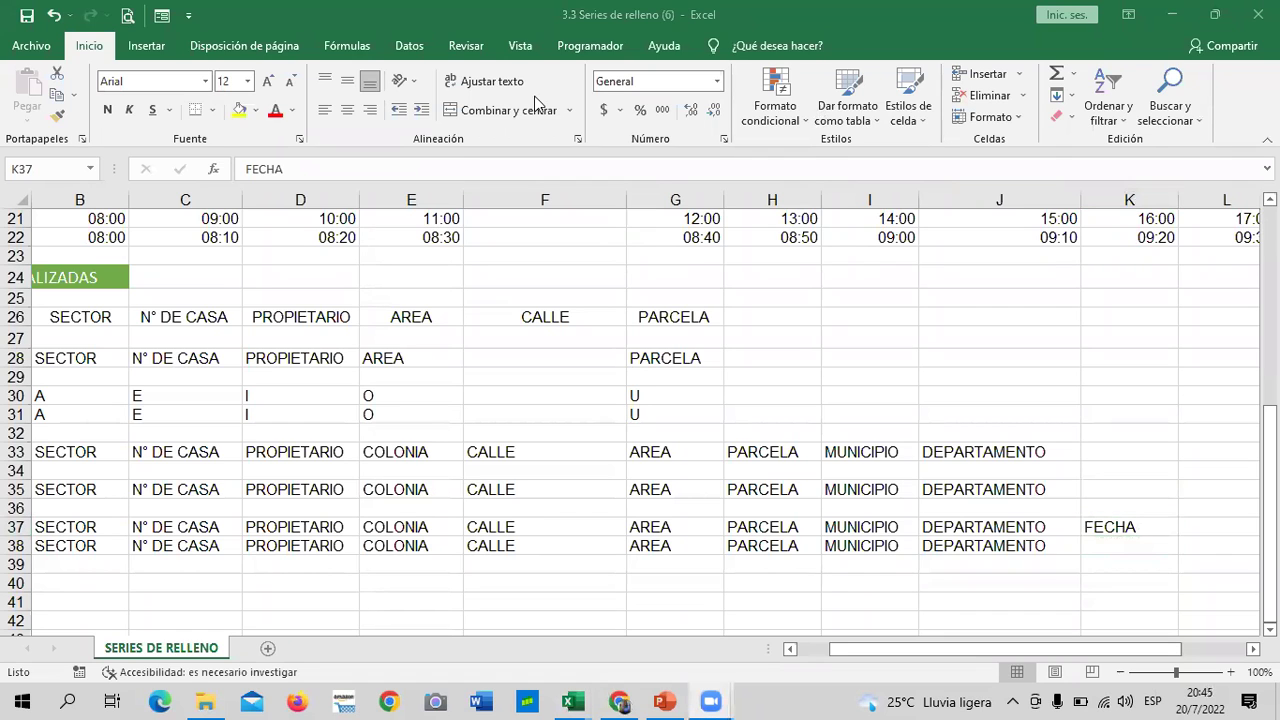
pyautogui.scroll(7, 830, 414)
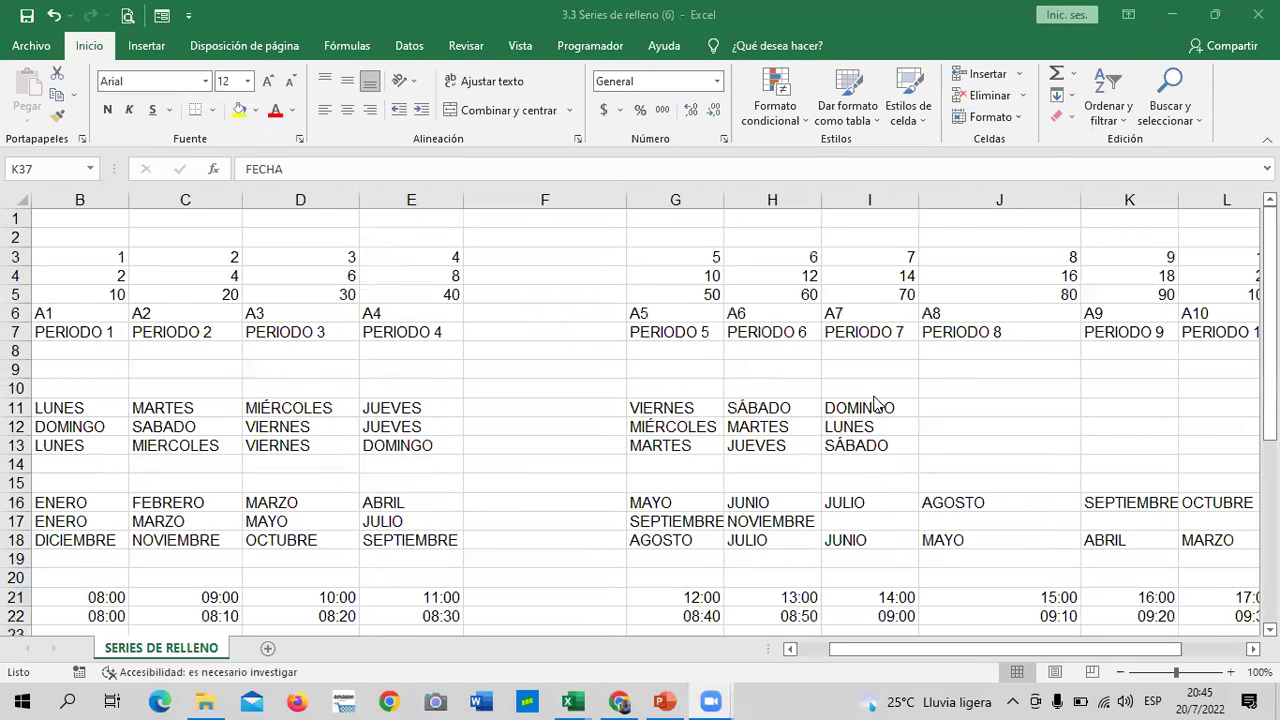
pyautogui.scroll(-4, 573, 445)
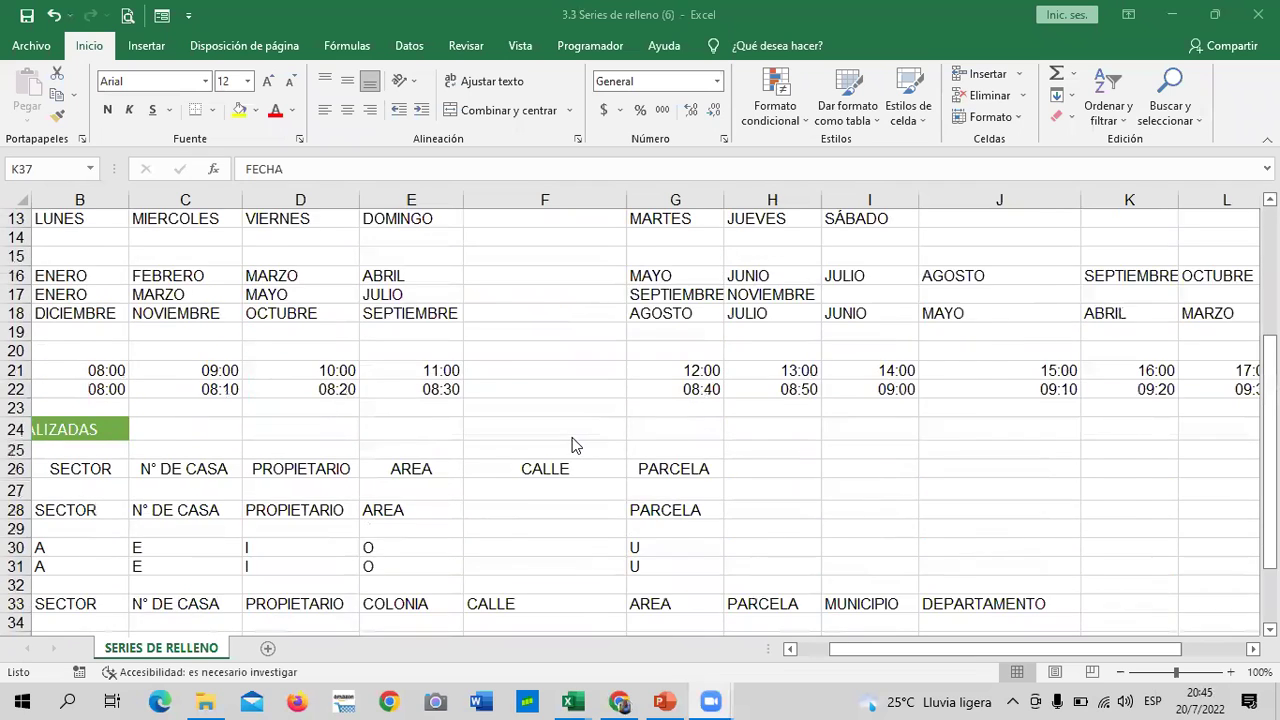
pyautogui.scroll(-4, 573, 440)
pyautogui.scroll(-2, 573, 445)
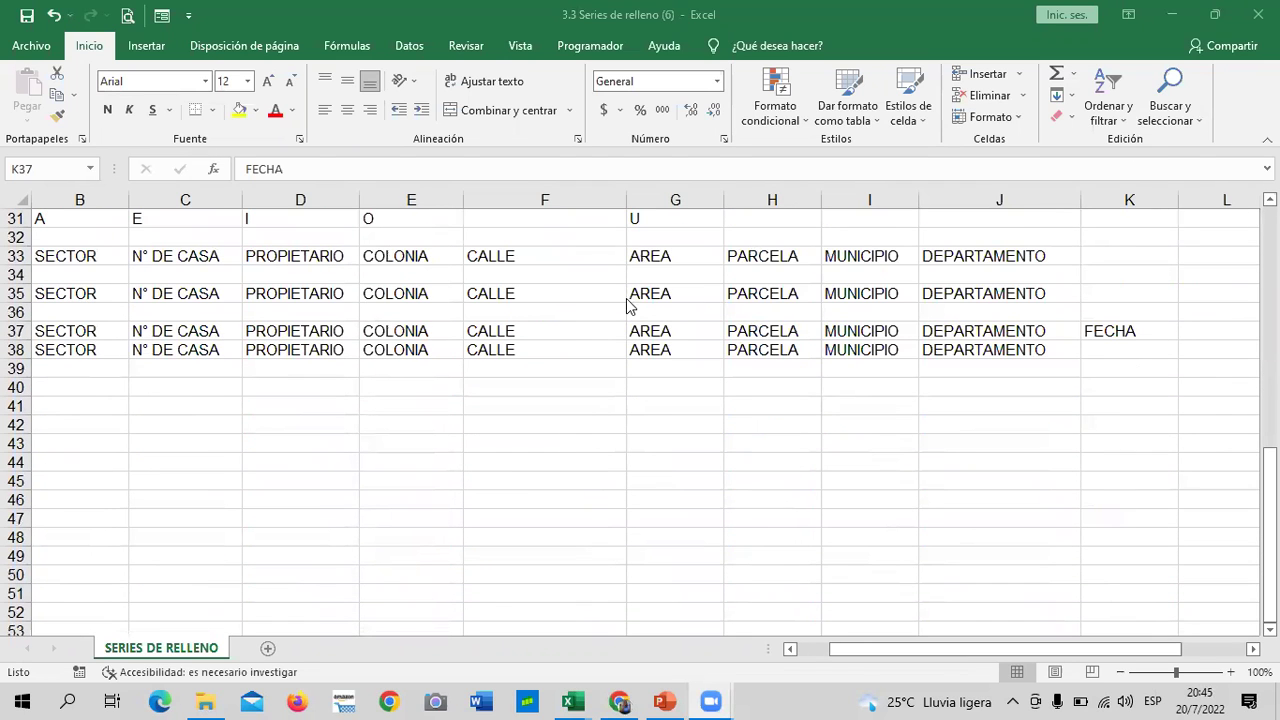
pyautogui.scroll(3, 455, 495)
pyautogui.scroll(3, 452, 484)
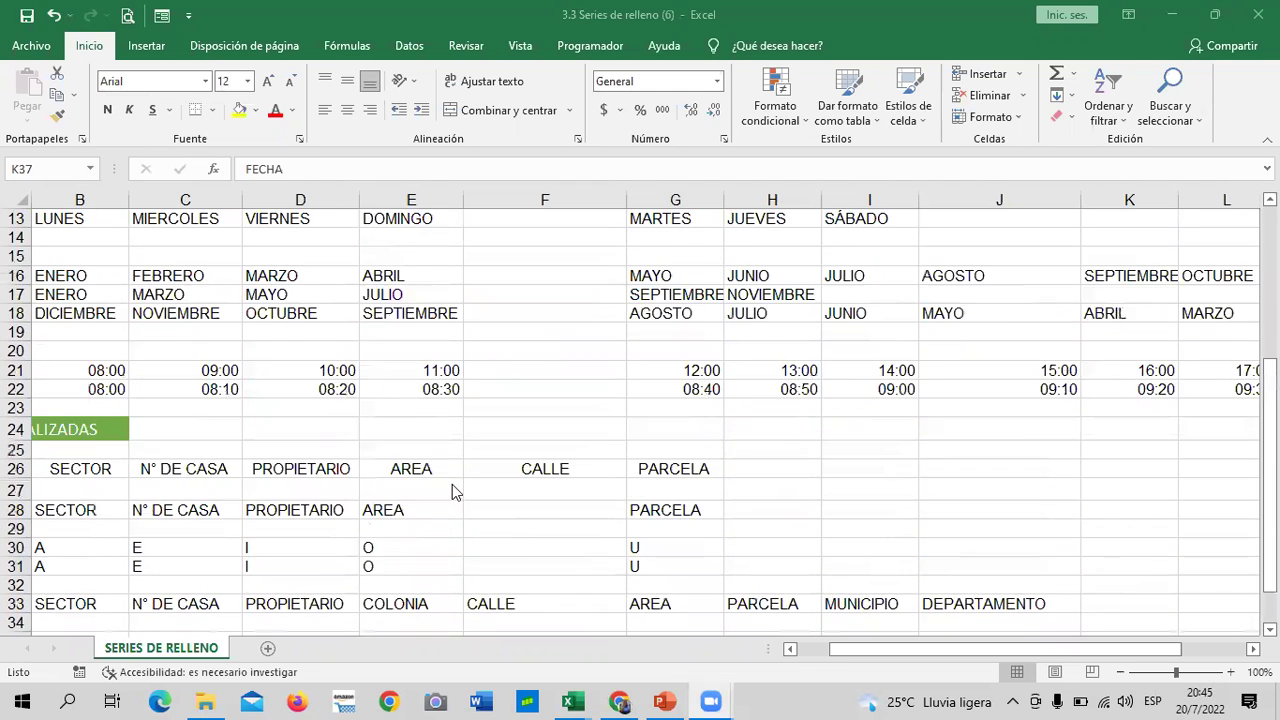
pyautogui.scroll(1, 465, 430)
pyautogui.scroll(3, 461, 420)
pyautogui.click(830, 652)
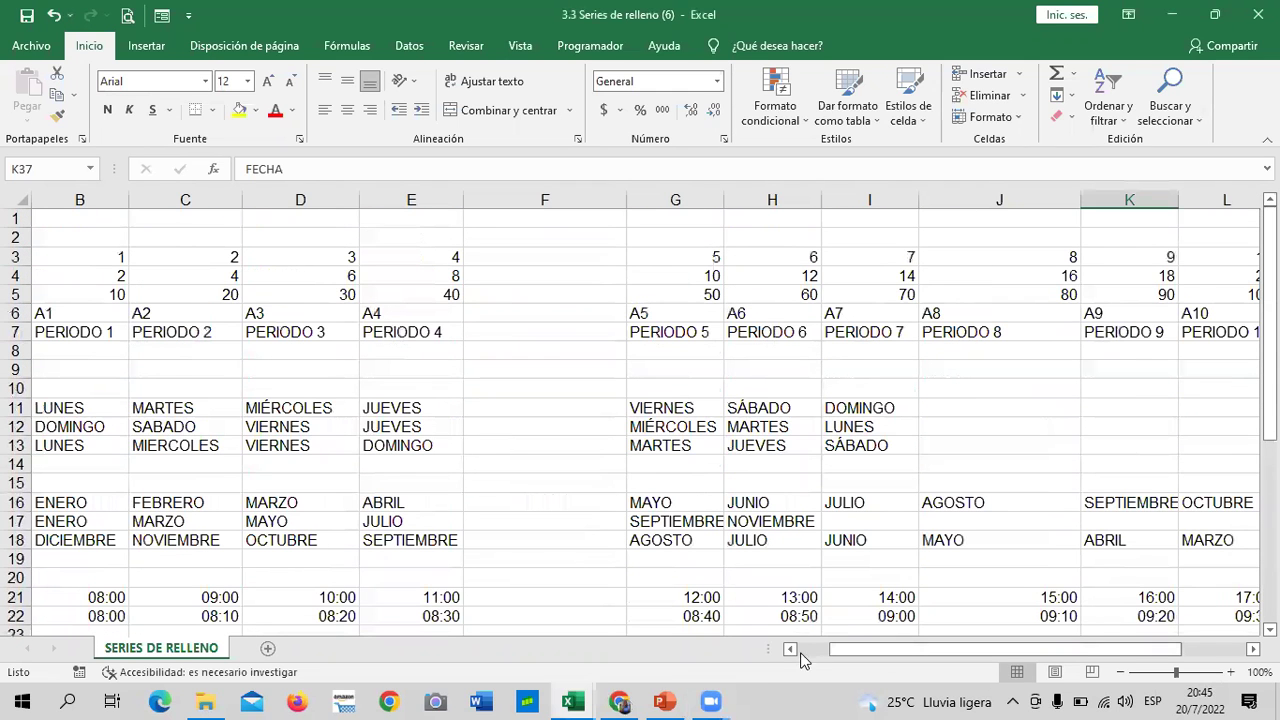
pyautogui.click(790, 649)
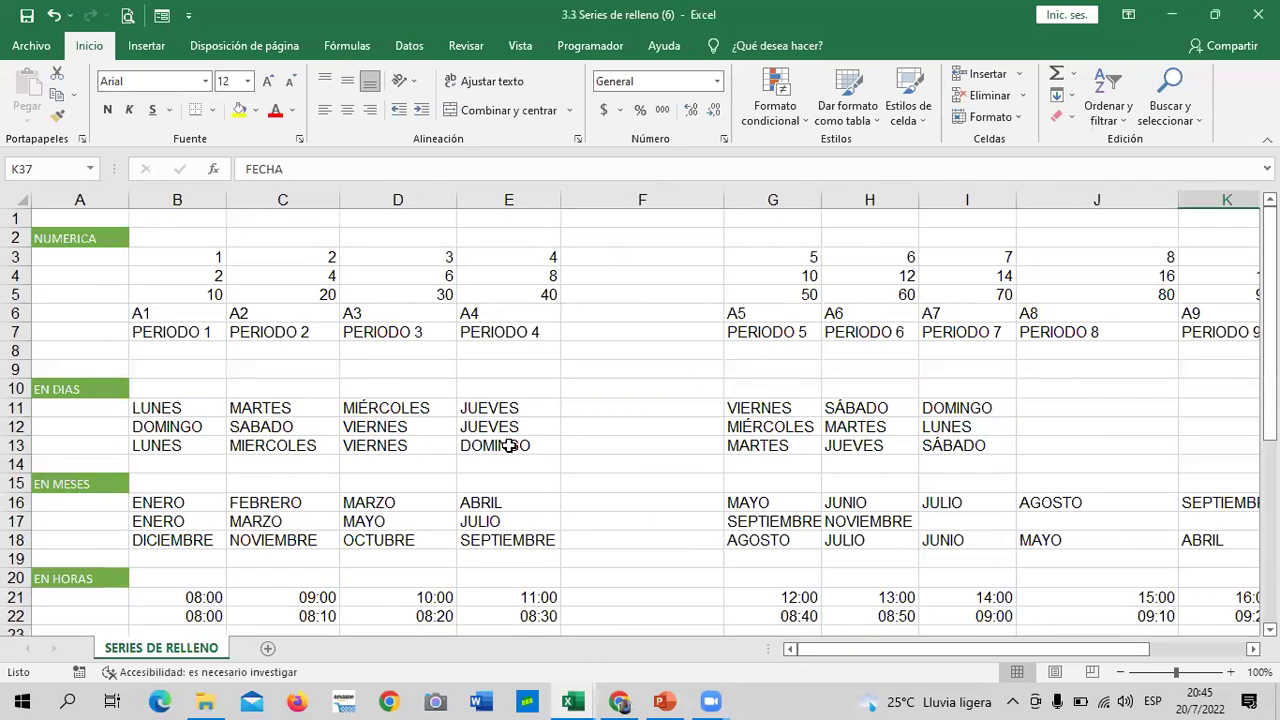
pyautogui.scroll(-2, 470, 420)
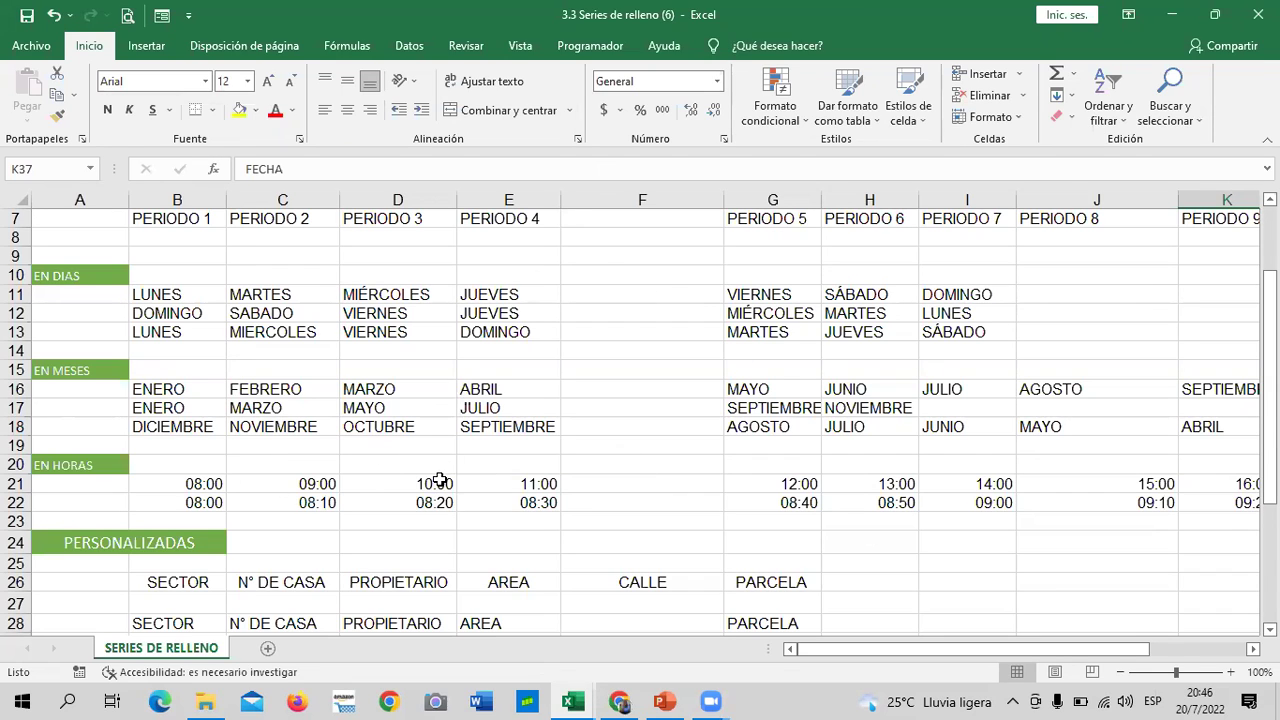
pyautogui.scroll(-1, 440, 482)
pyautogui.scroll(-1, 437, 482)
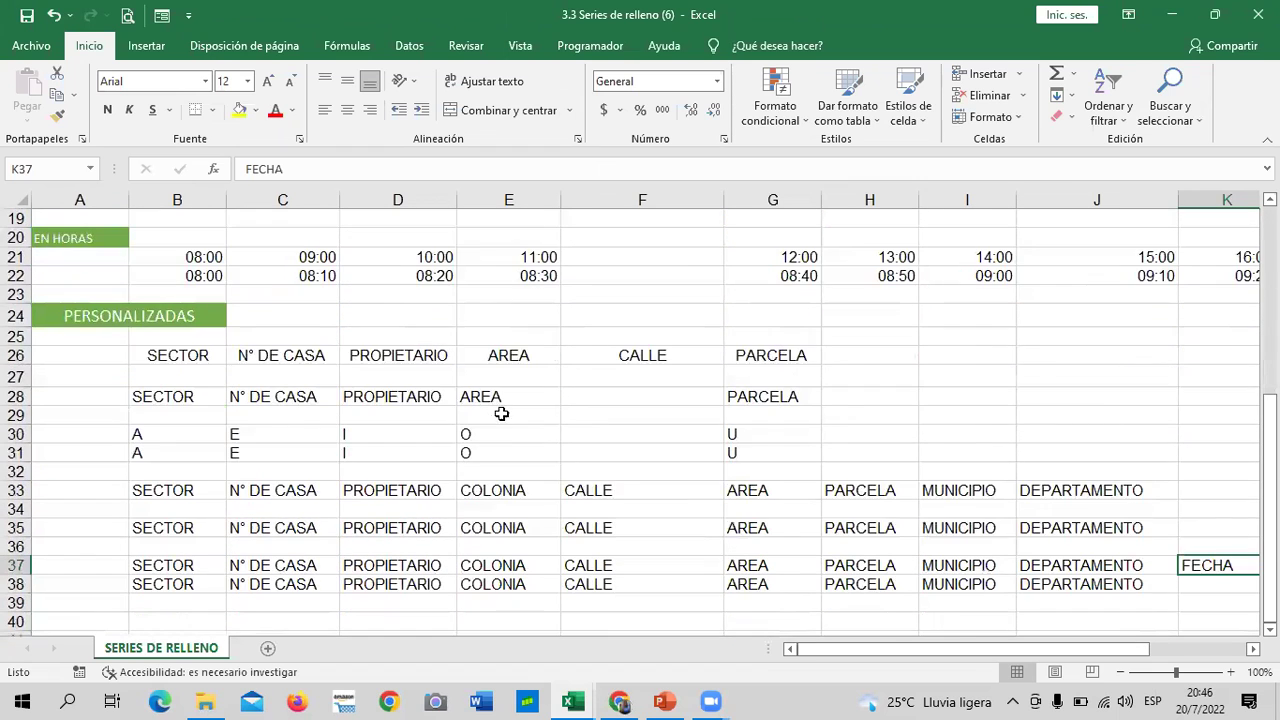
pyautogui.scroll(-1, 523, 520)
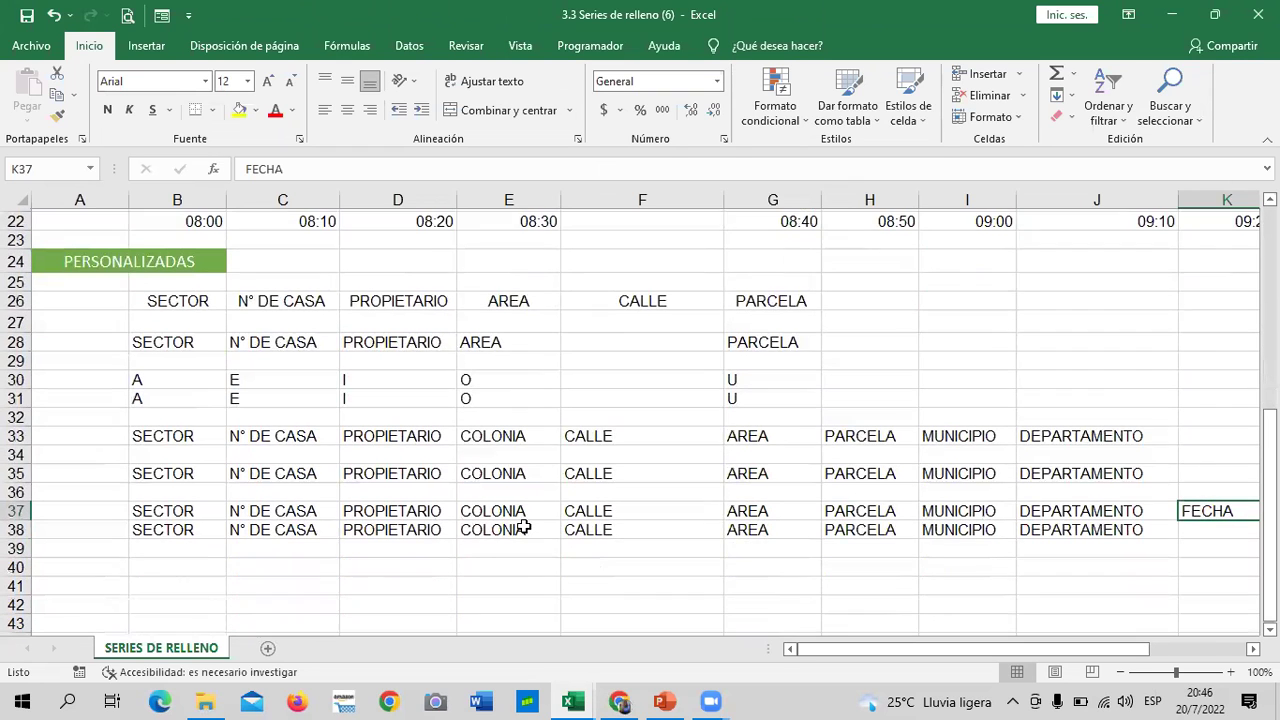
pyautogui.scroll(-1, 523, 522)
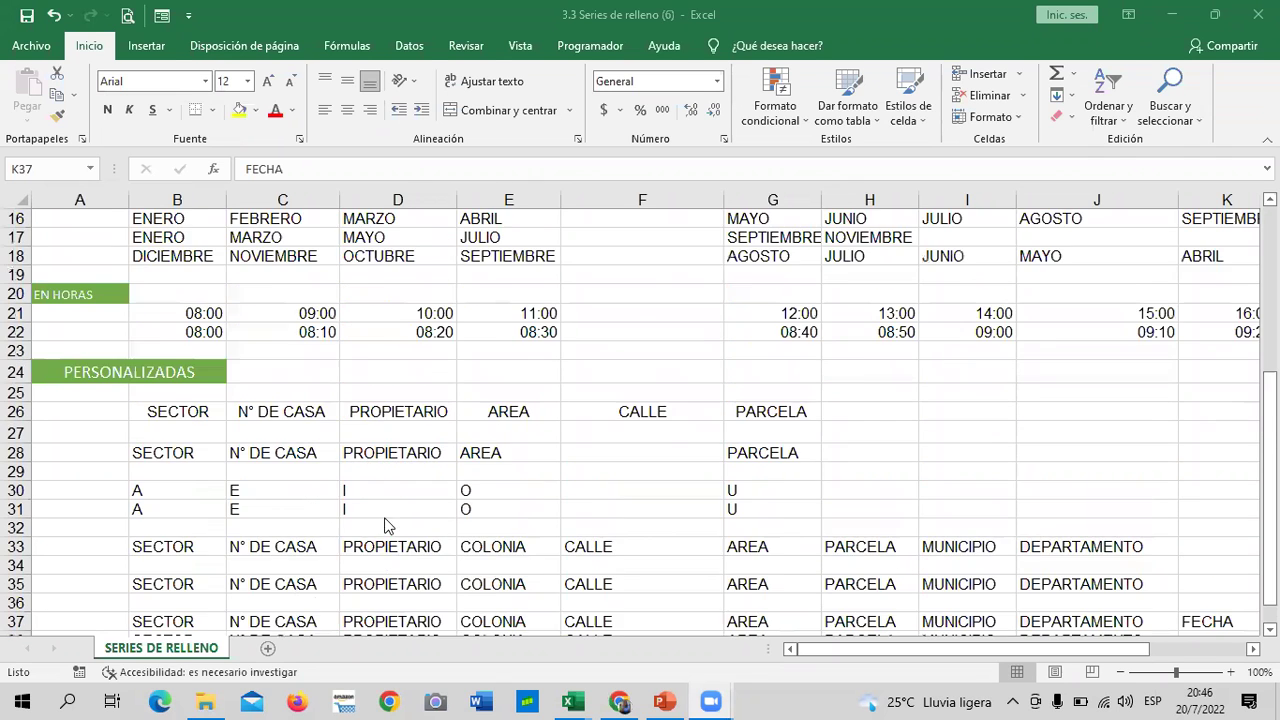
pyautogui.scroll(8, 390, 520)
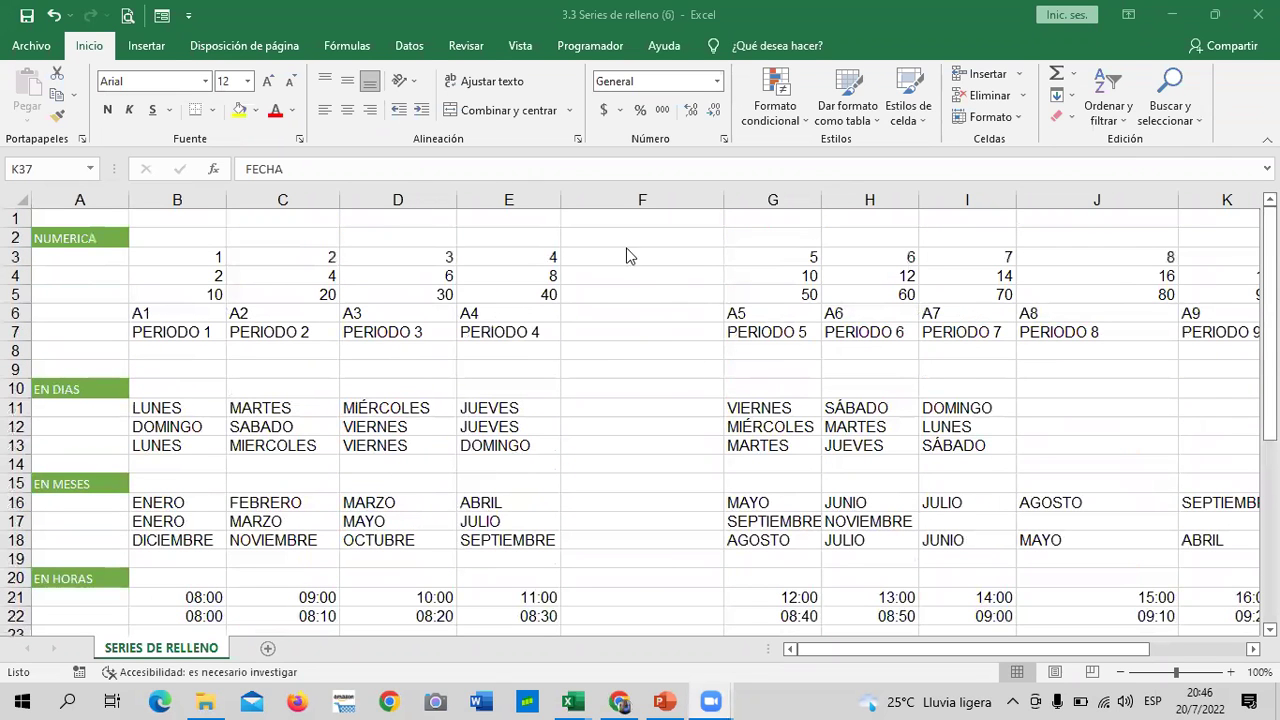
pyautogui.click(194, 237)
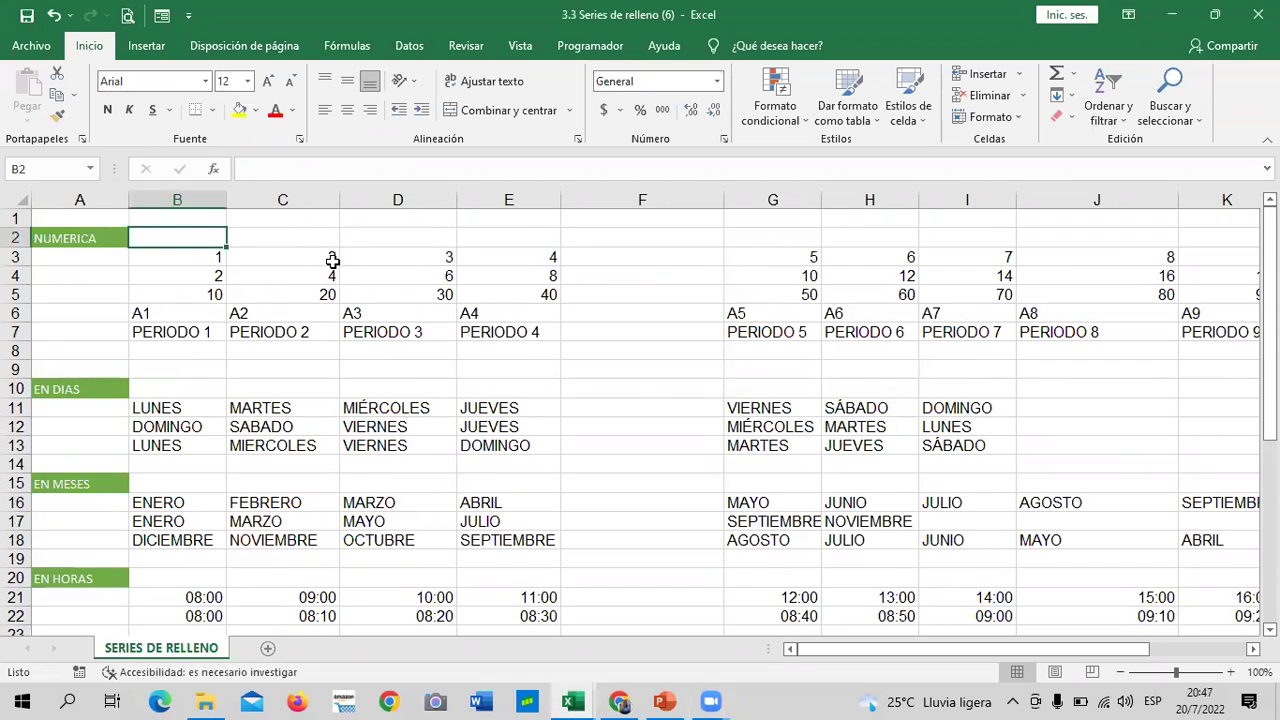
# Enter 10 in B2 and 20 in C2 beside NUMERICA, then select the pair.
pyautogui.click(646, 386)
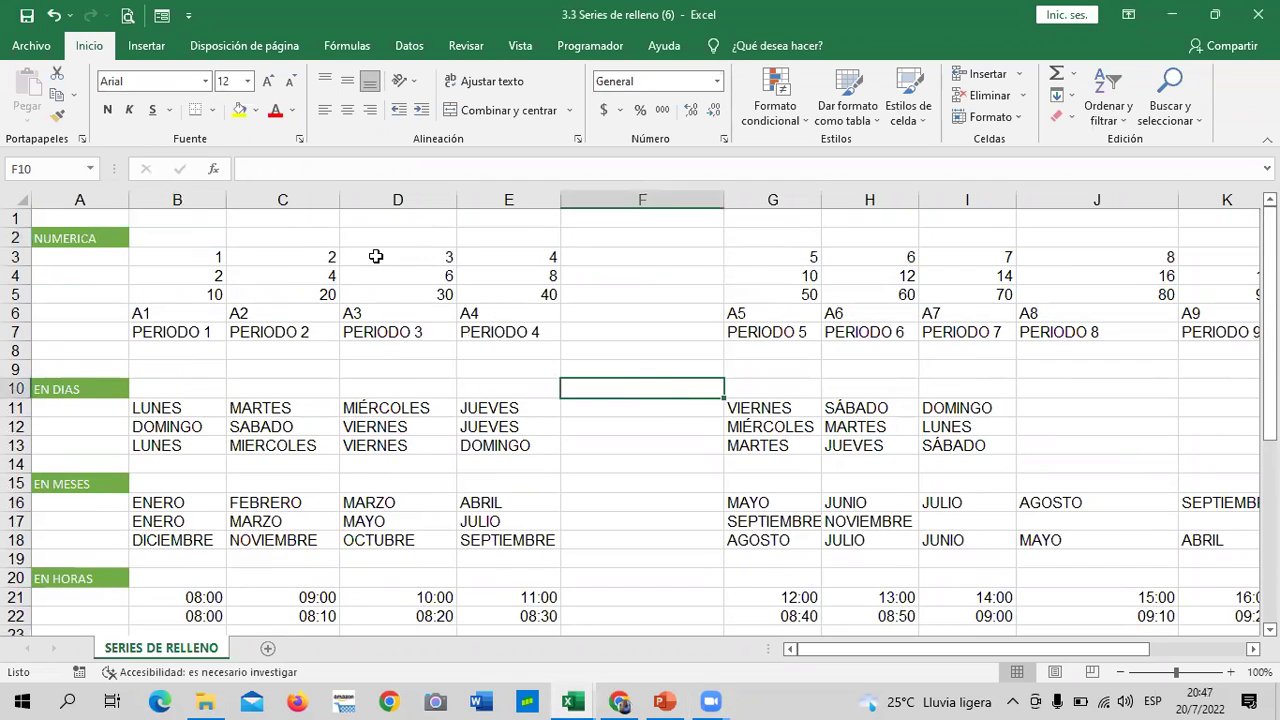
pyautogui.click(188, 242)
pyautogui.write('10')
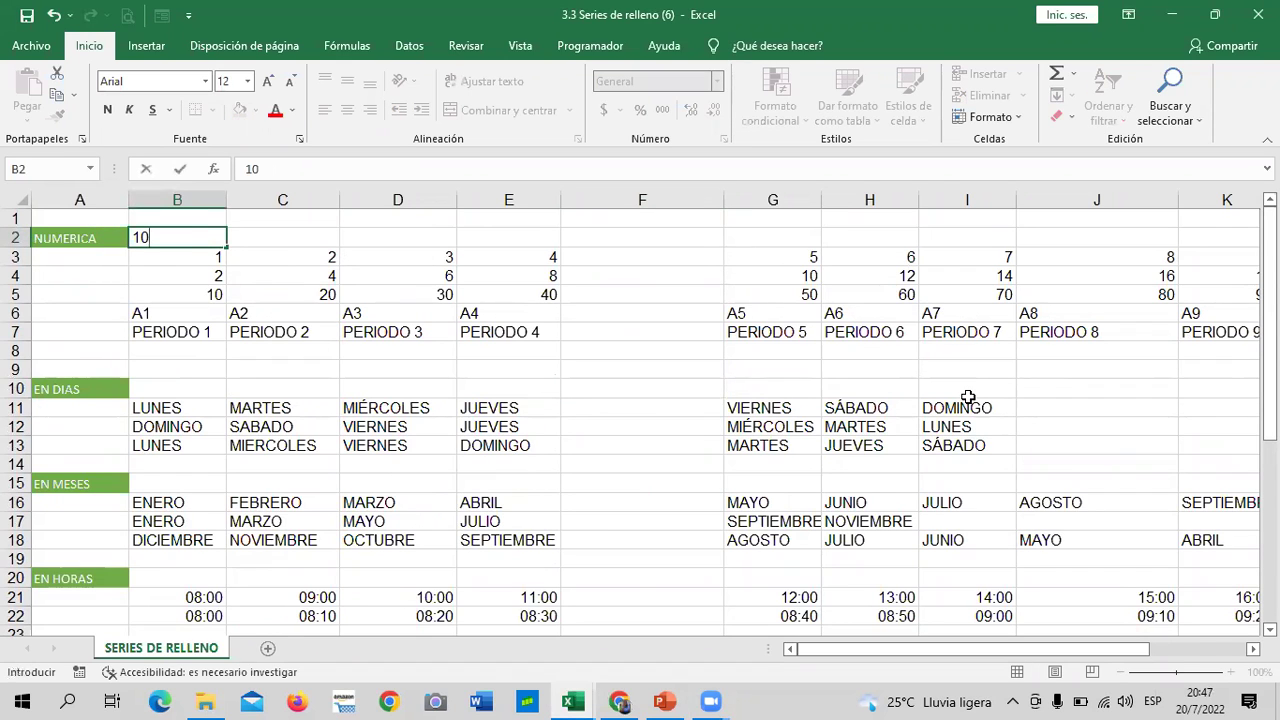
pyautogui.press('Tab')
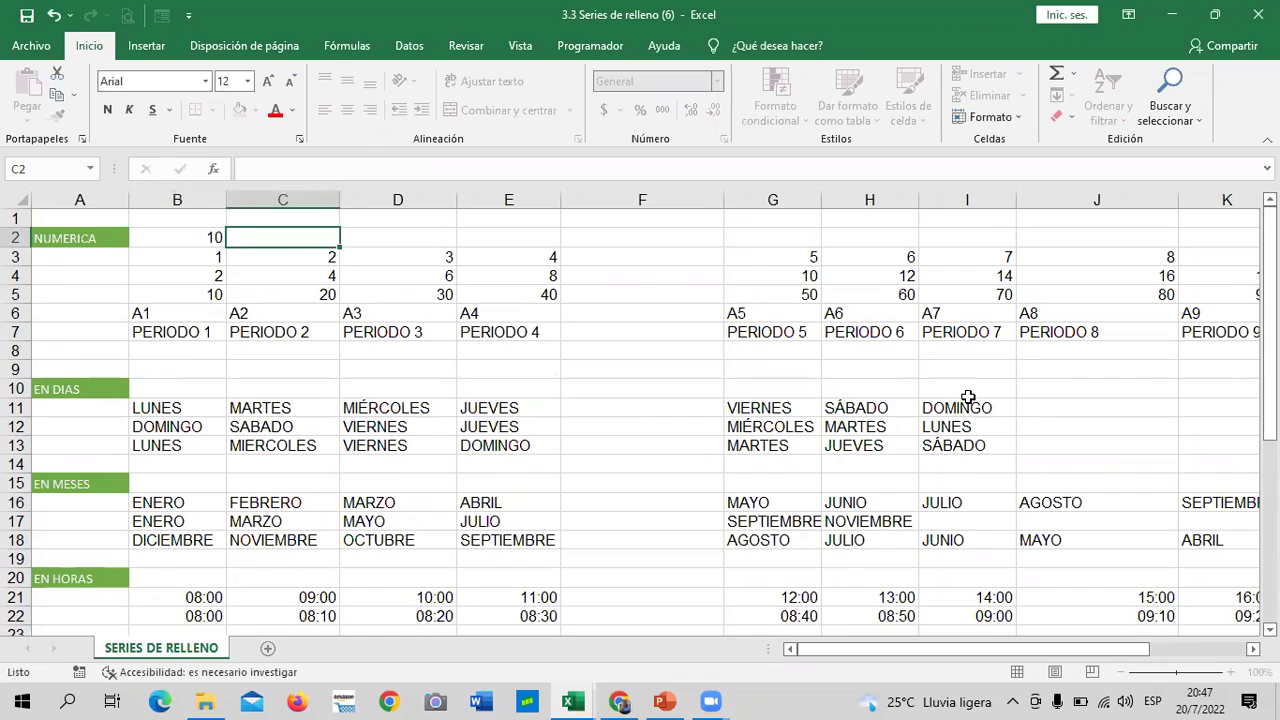
pyautogui.write('20')
pyautogui.press('Tab')
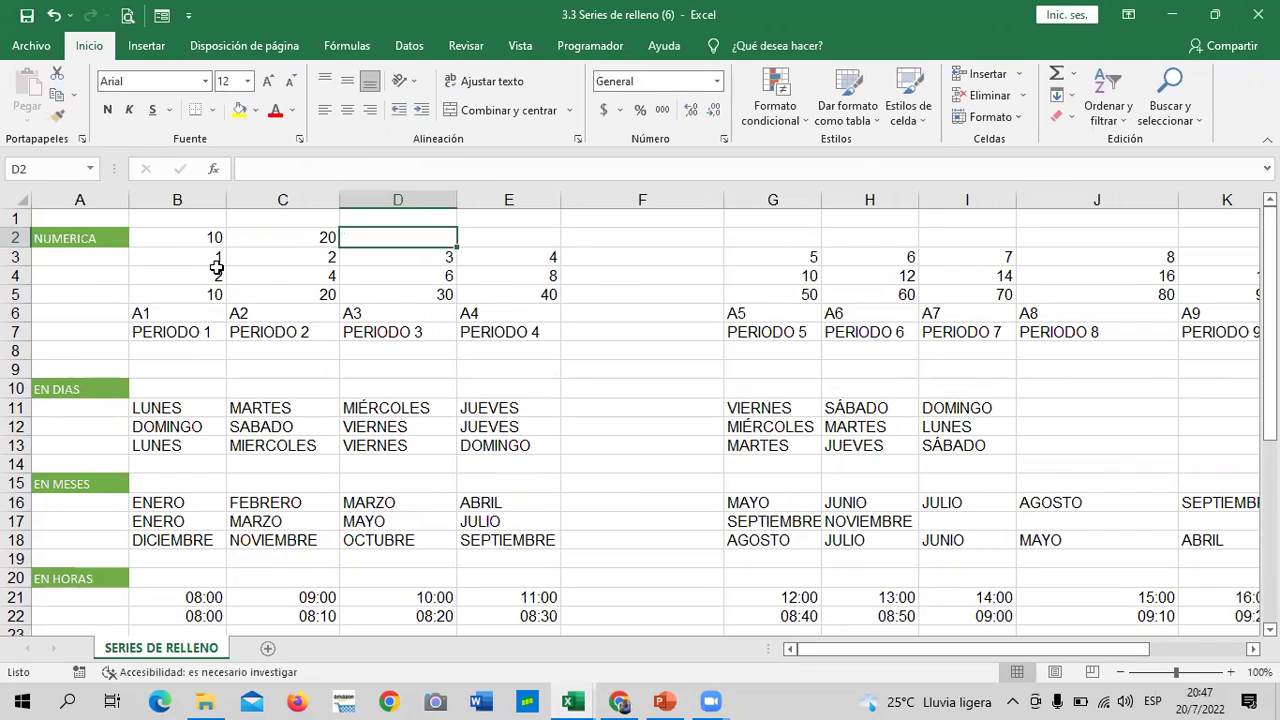
pyautogui.moveTo(214, 240); pyautogui.dragTo(337, 241)
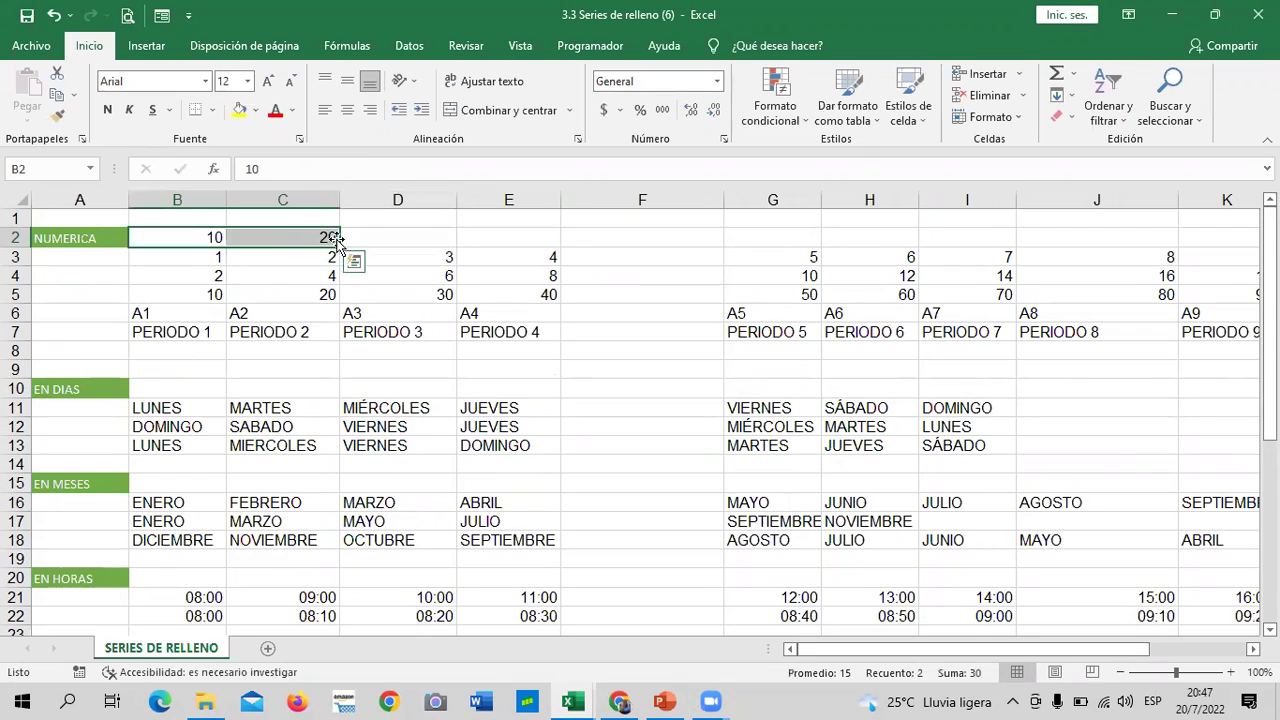
pyautogui.click(400, 235)
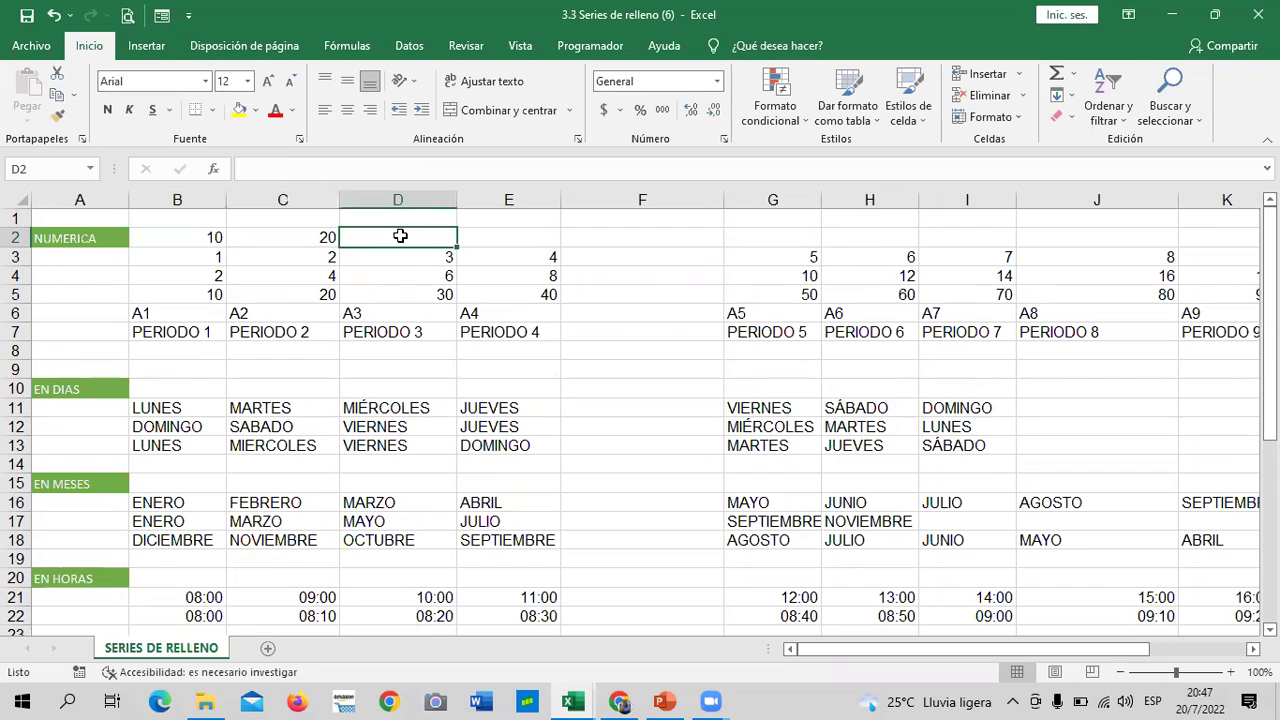
# Enter 10 in B43 and 20 in C43 as the start of a new series.
pyautogui.scroll(-9, 343, 390)
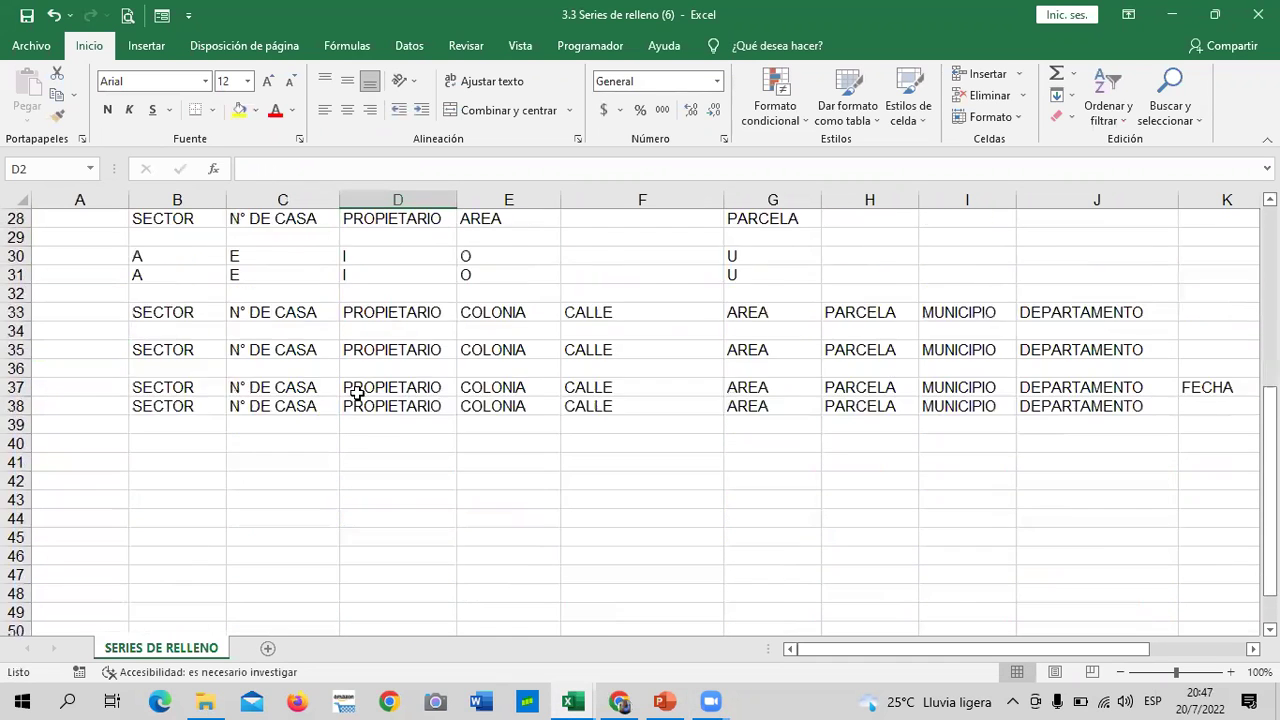
pyautogui.scroll(-6, 321, 361)
pyautogui.click(262, 318)
pyautogui.scroll(3, 266, 354)
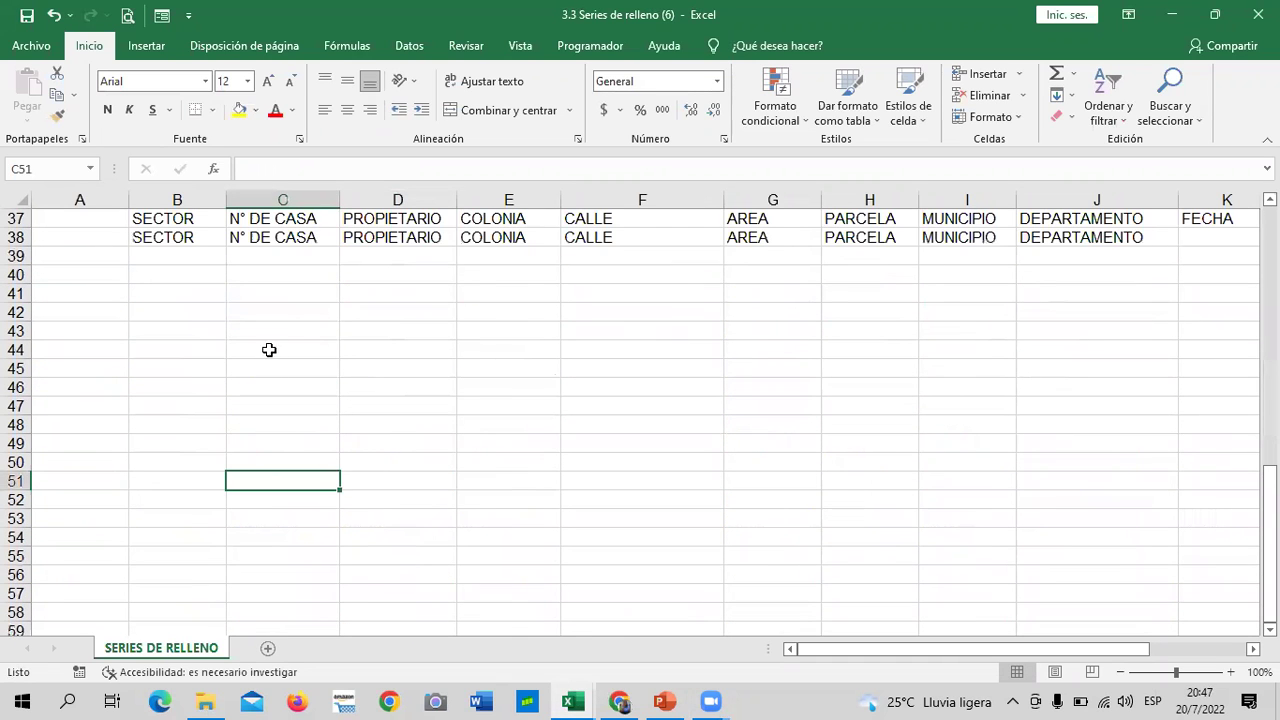
pyautogui.click(203, 344)
pyautogui.click(190, 329)
pyautogui.write('10')
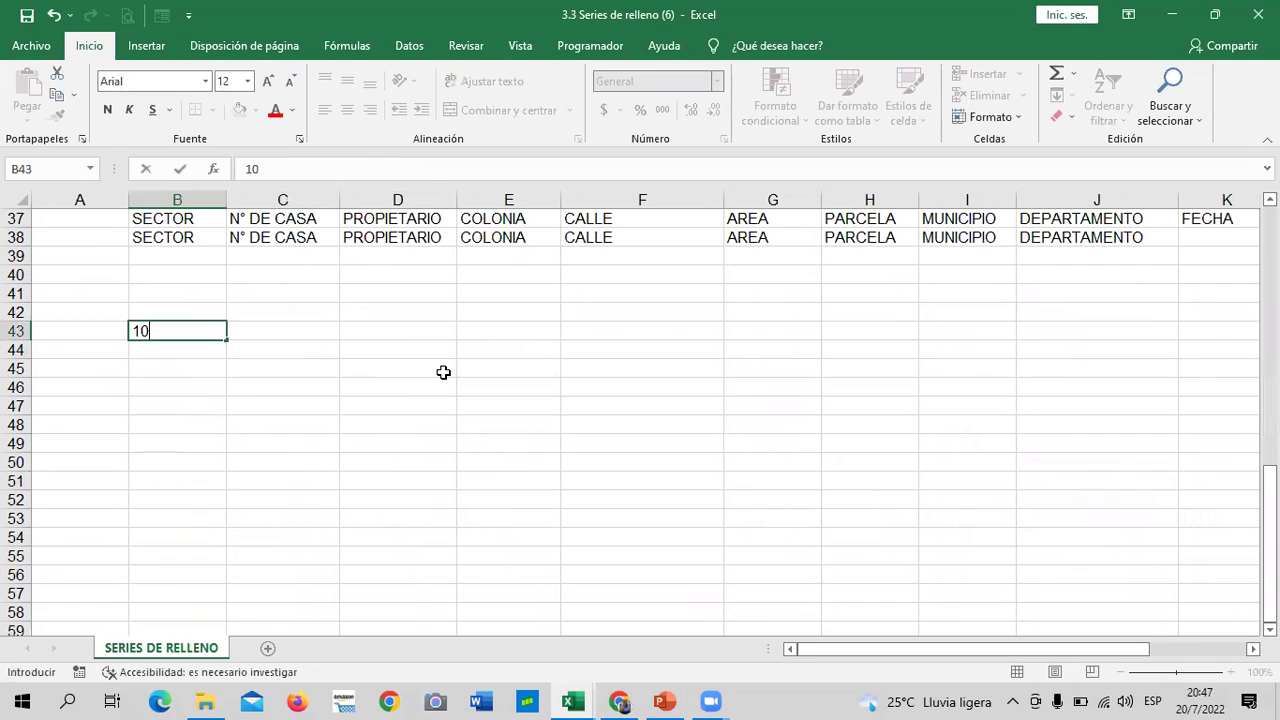
pyautogui.press('Tab')
pyautogui.write('20')
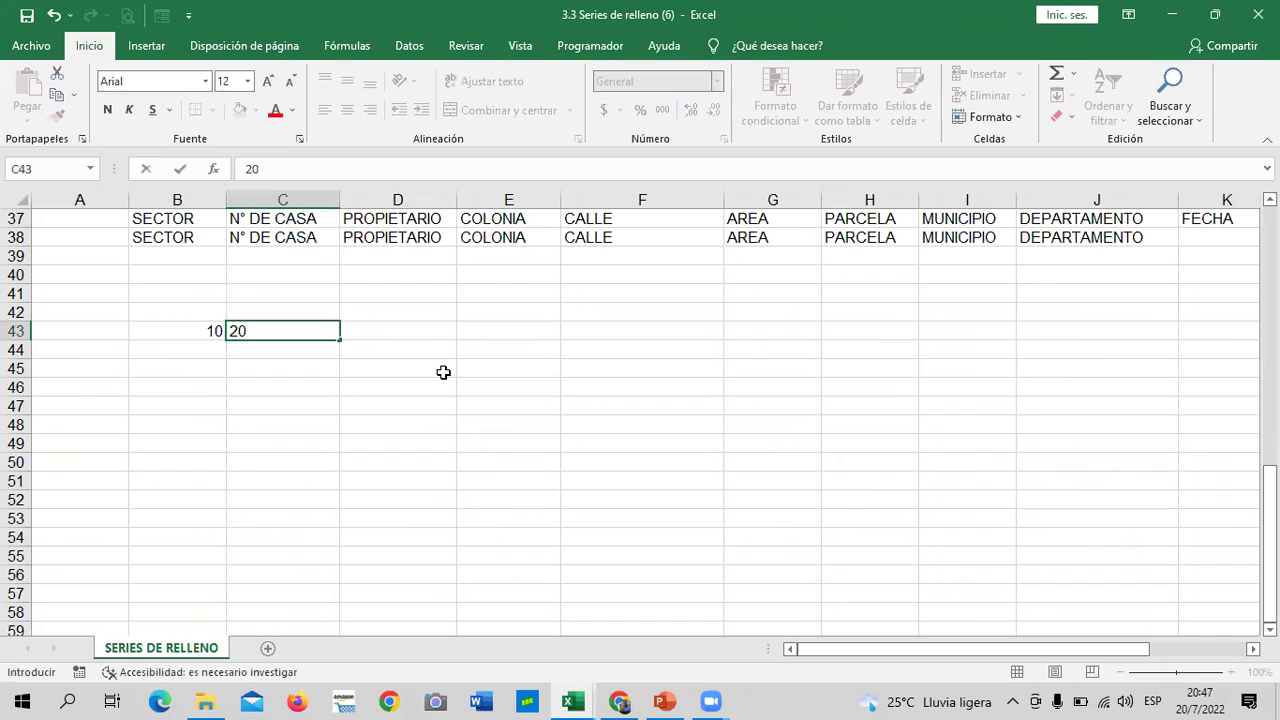
pyautogui.press('Return')
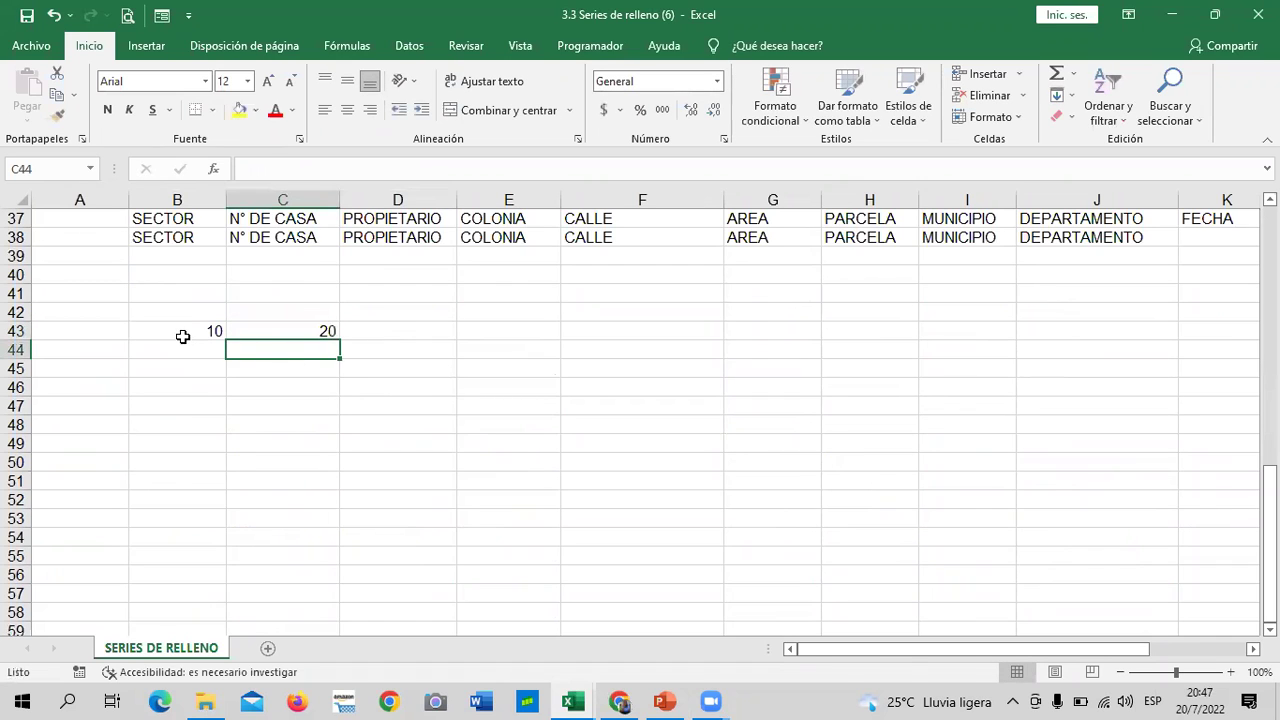
# Fill the 10, 20 pair right along row 43 so it ends at 80 in I43.
pyautogui.moveTo(183, 337); pyautogui.dragTo(267, 334)
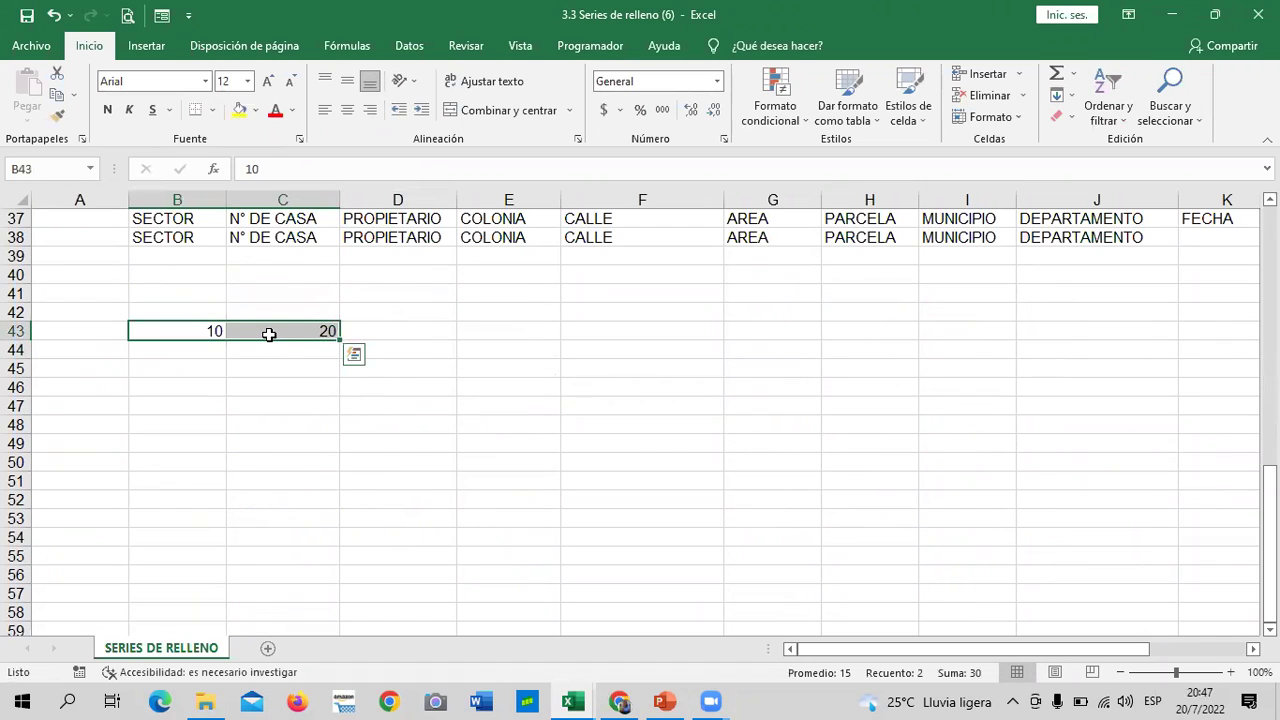
pyautogui.click(220, 423)
pyautogui.moveTo(186, 333); pyautogui.dragTo(267, 340)
pyautogui.moveTo(181, 331)
pyautogui.mouseDown()
pyautogui.moveTo(913, 324)
pyautogui.moveTo(905, 332)
pyautogui.mouseUp()
pyautogui.click(806, 404)
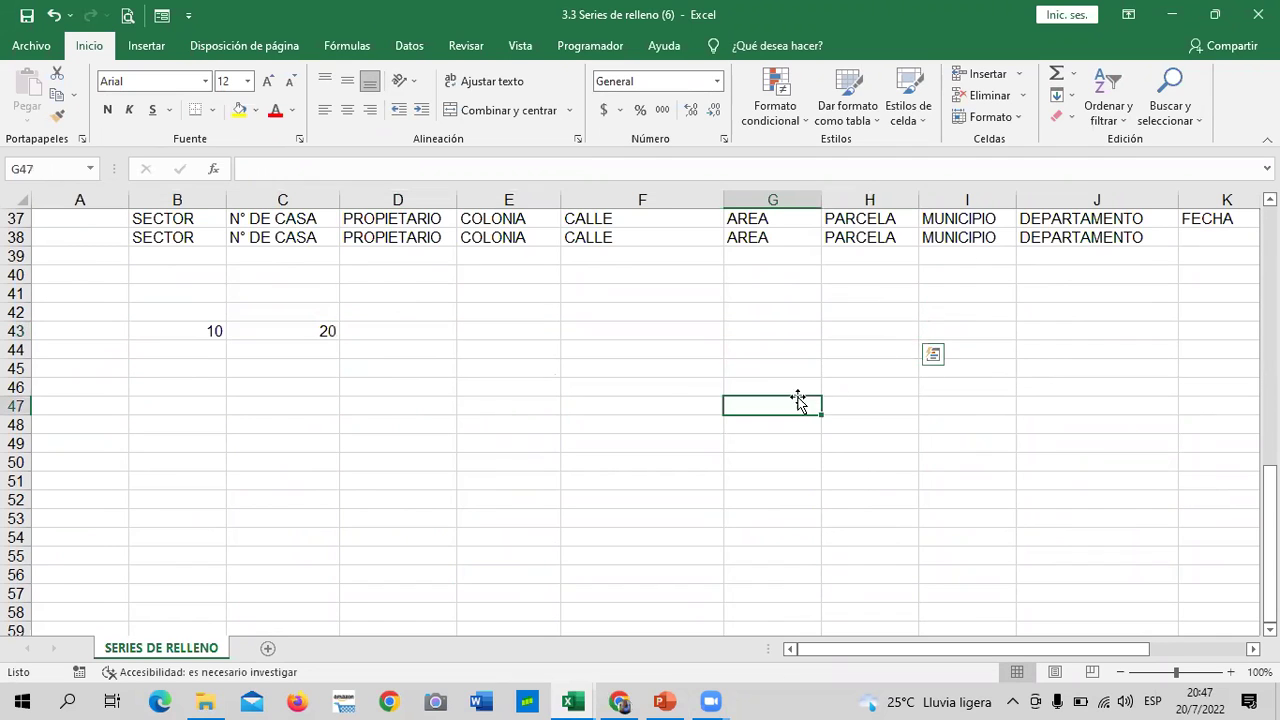
pyautogui.moveTo(153, 331); pyautogui.dragTo(320, 333)
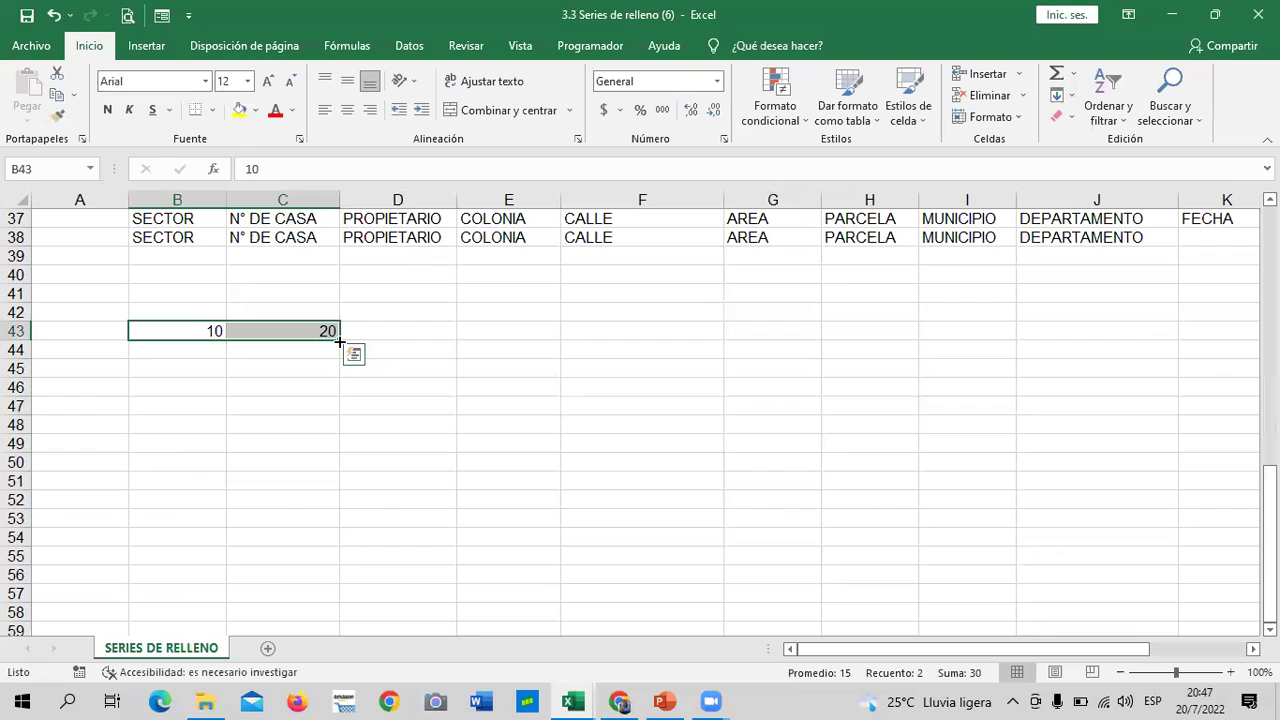
pyautogui.moveTo(340, 342)
pyautogui.mouseDown()
pyautogui.moveTo(964, 349)
pyautogui.moveTo(1085, 333)
pyautogui.moveTo(1020, 341)
pyautogui.mouseUp()
pyautogui.click(772, 424)
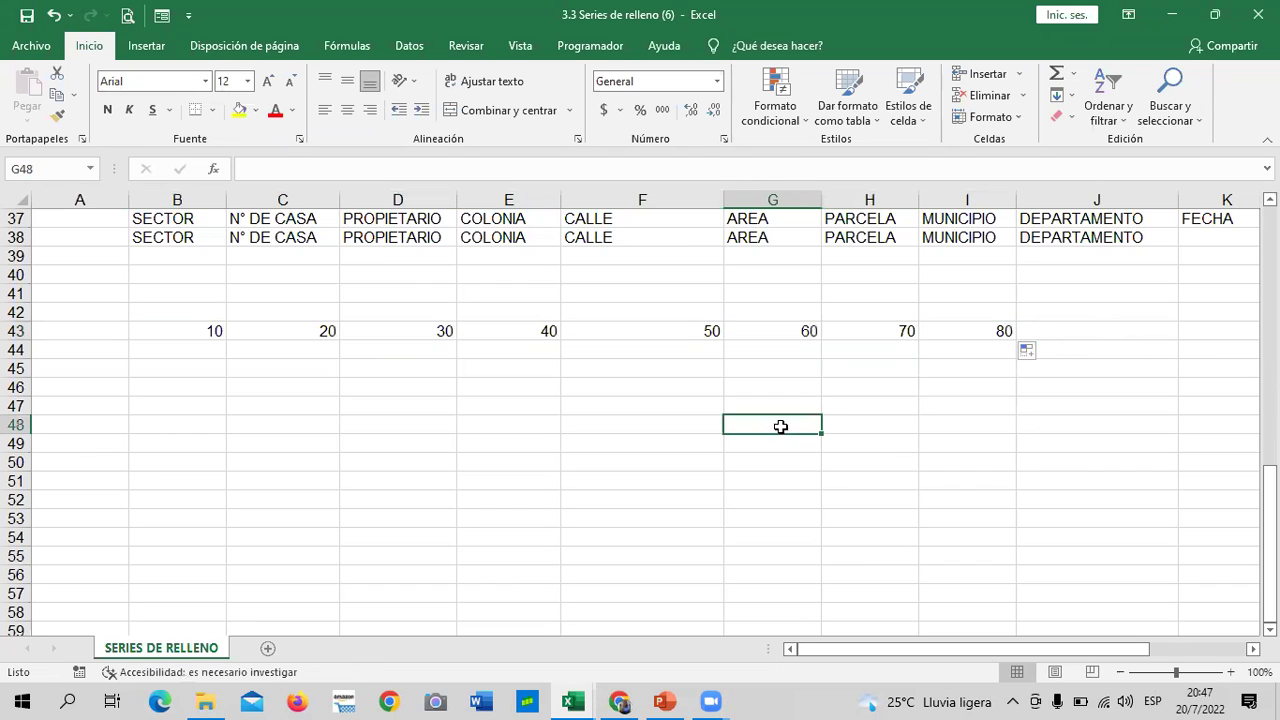
pyautogui.click(1001, 331)
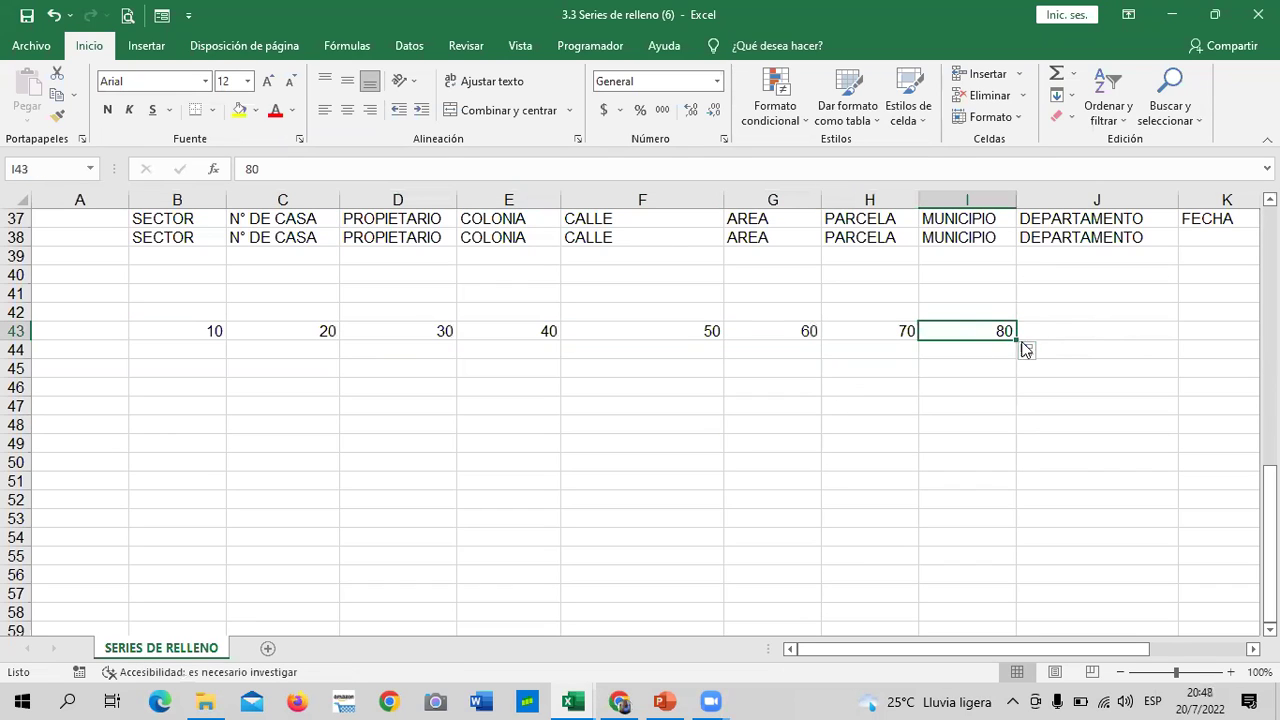
pyautogui.click(222, 401)
# Enter 5 in B44 and 10 in C44.
pyautogui.click(180, 348)
pyautogui.write('5')
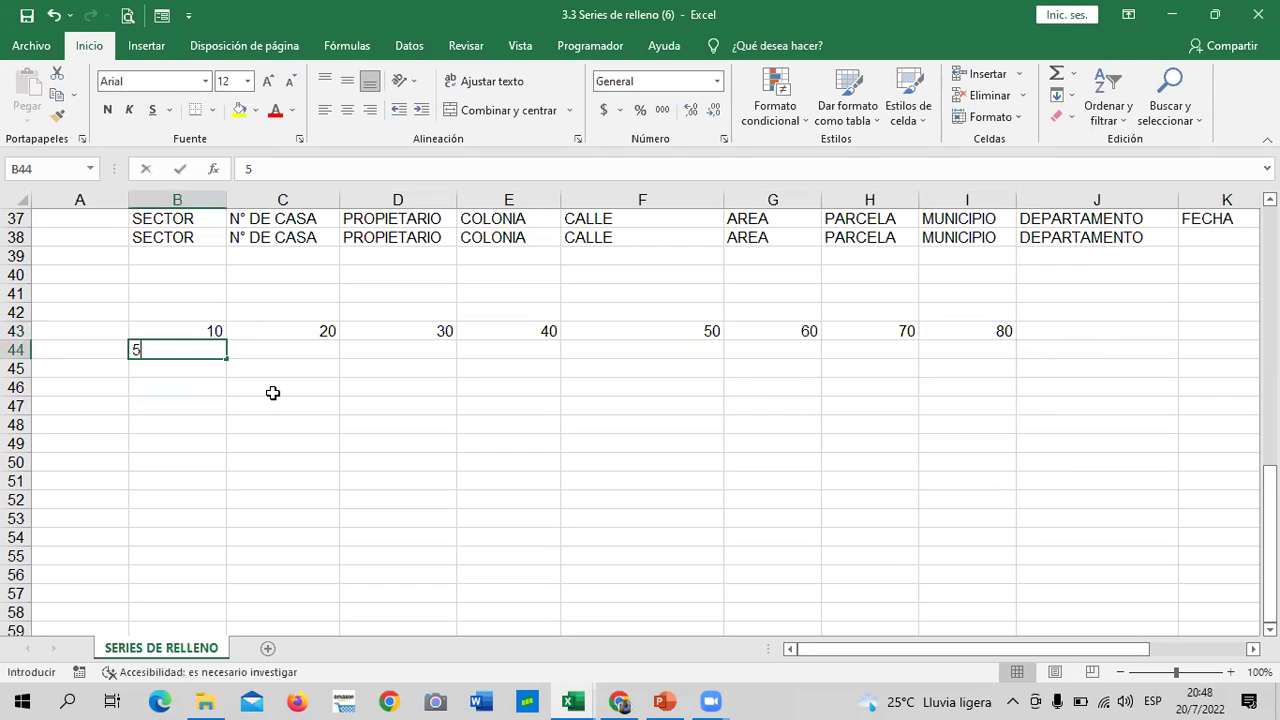
pyautogui.press('Tab')
pyautogui.write('5')
pyautogui.write('10')
pyautogui.press('Tab')
# Extend the 5, 10 pair across row 44 to reach 40 in column I.
pyautogui.moveTo(177, 349); pyautogui.dragTo(966, 337)
pyautogui.moveTo(194, 347); pyautogui.dragTo(820, 337)
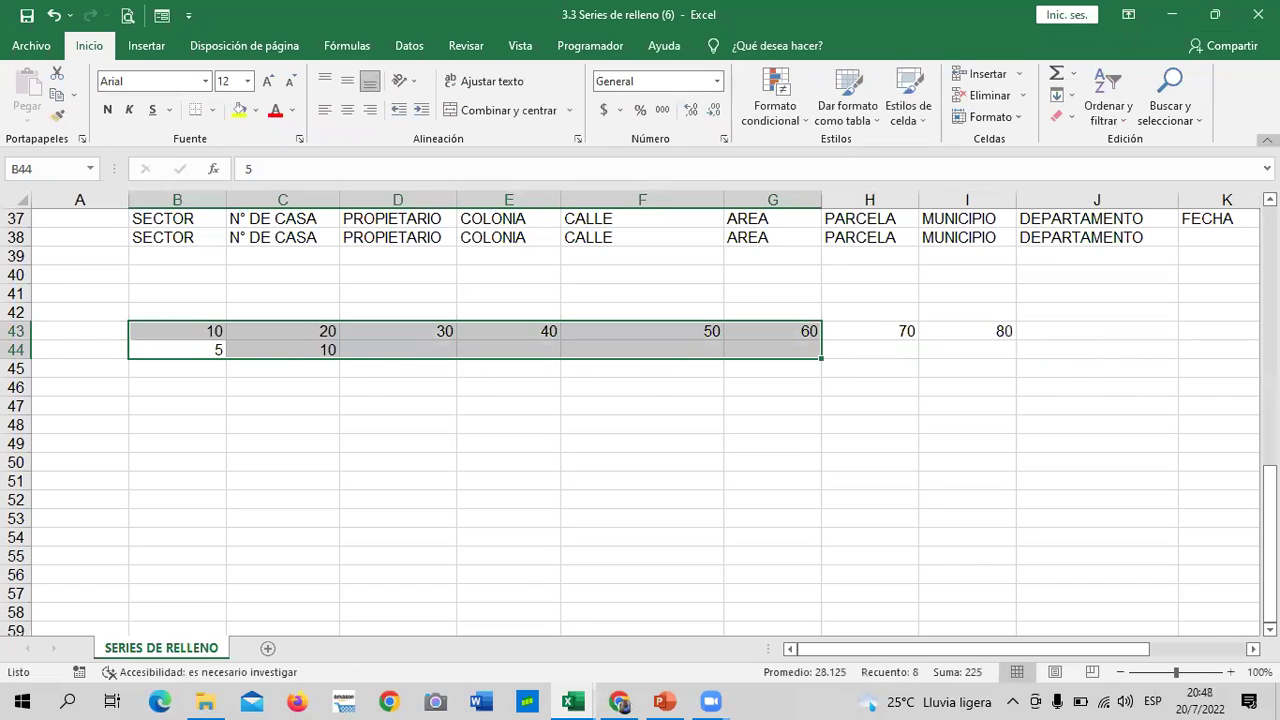
pyautogui.click(143, 556)
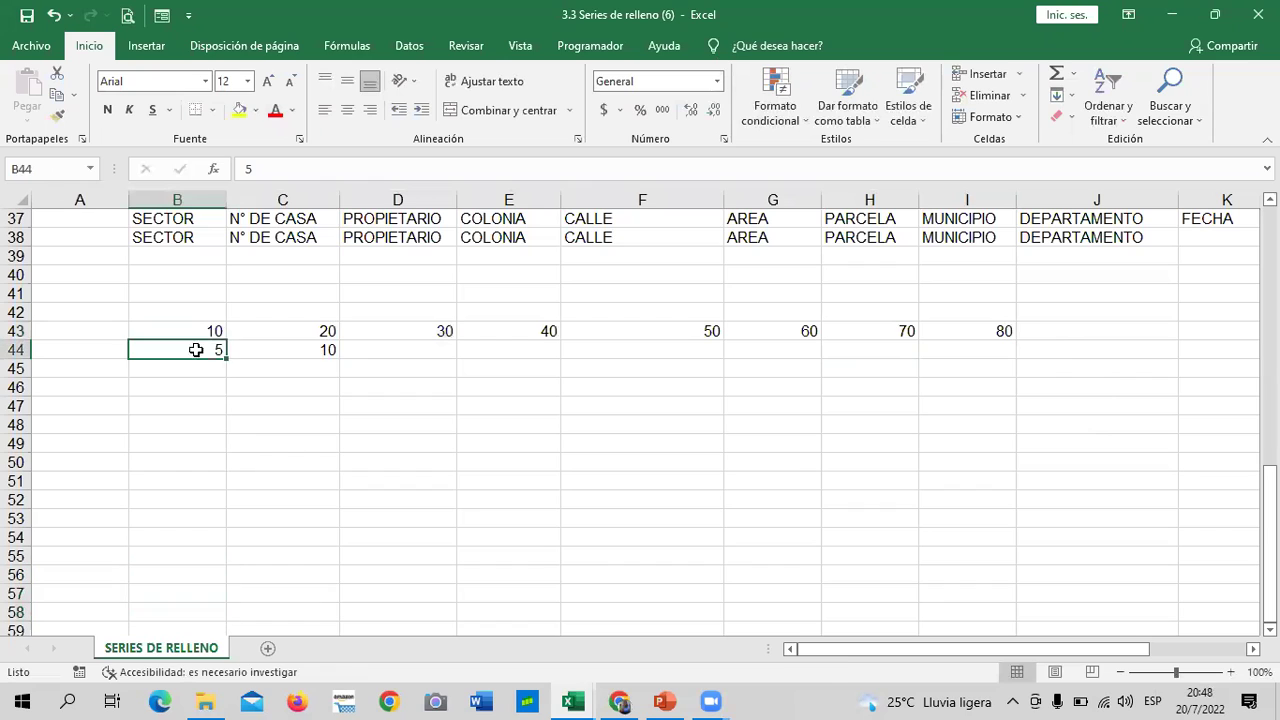
pyautogui.moveTo(186, 346); pyautogui.dragTo(323, 358)
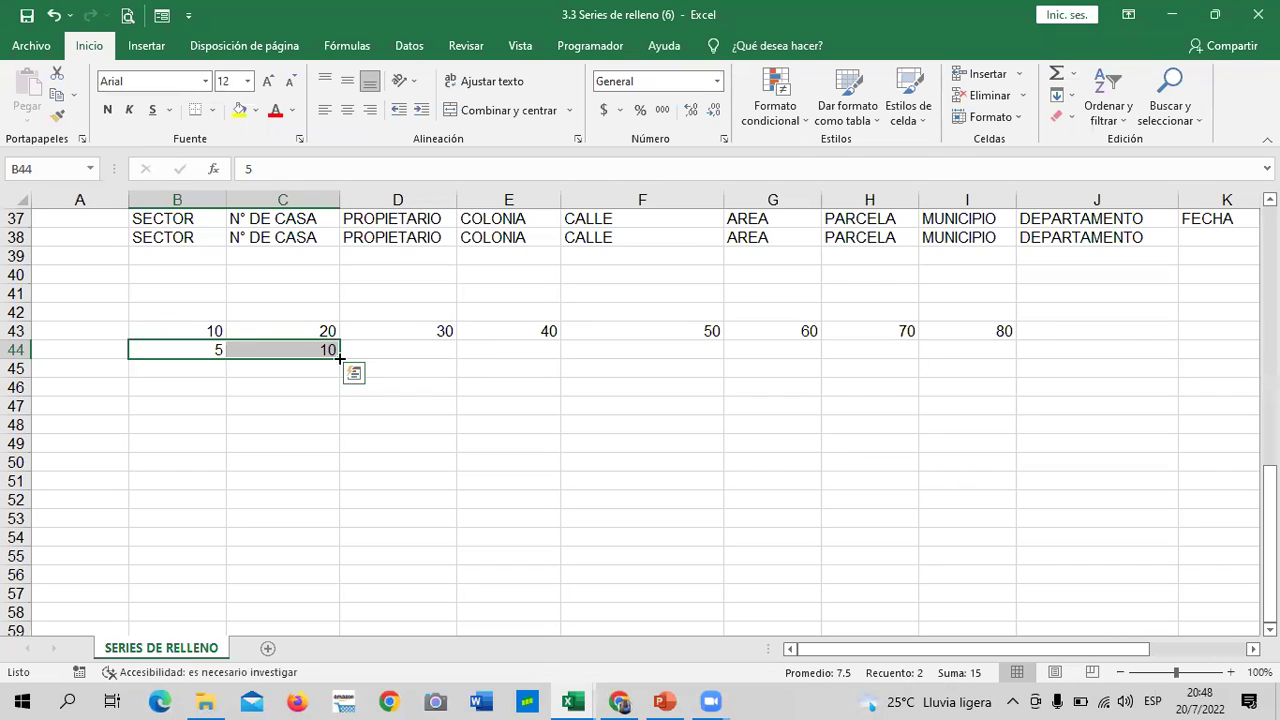
pyautogui.click(352, 384)
pyautogui.moveTo(200, 348); pyautogui.dragTo(1010, 358)
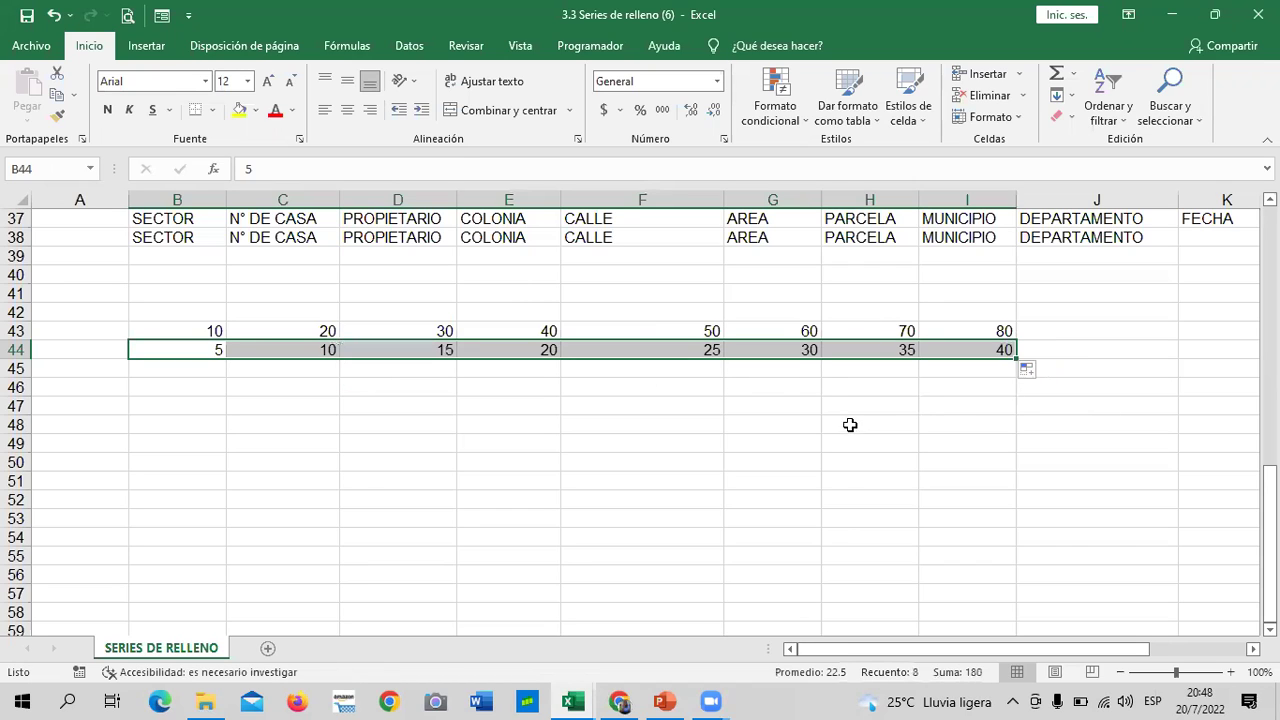
pyautogui.click(812, 421)
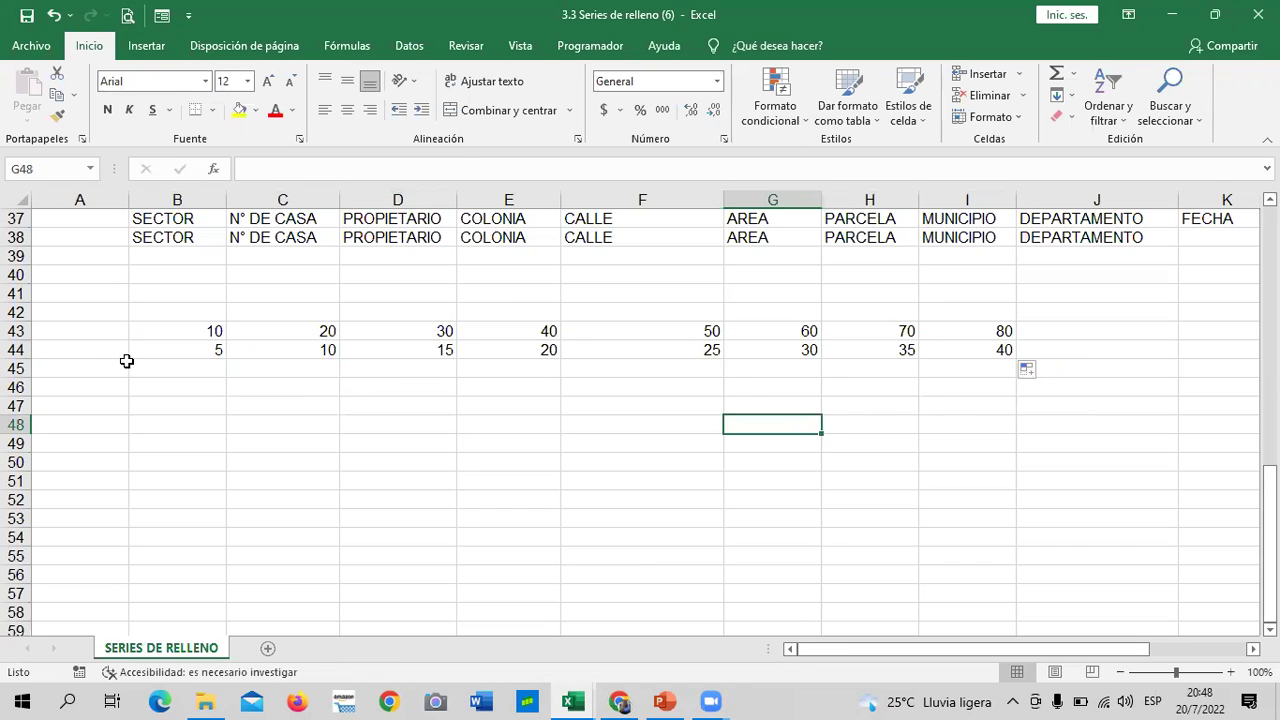
pyautogui.click(162, 370)
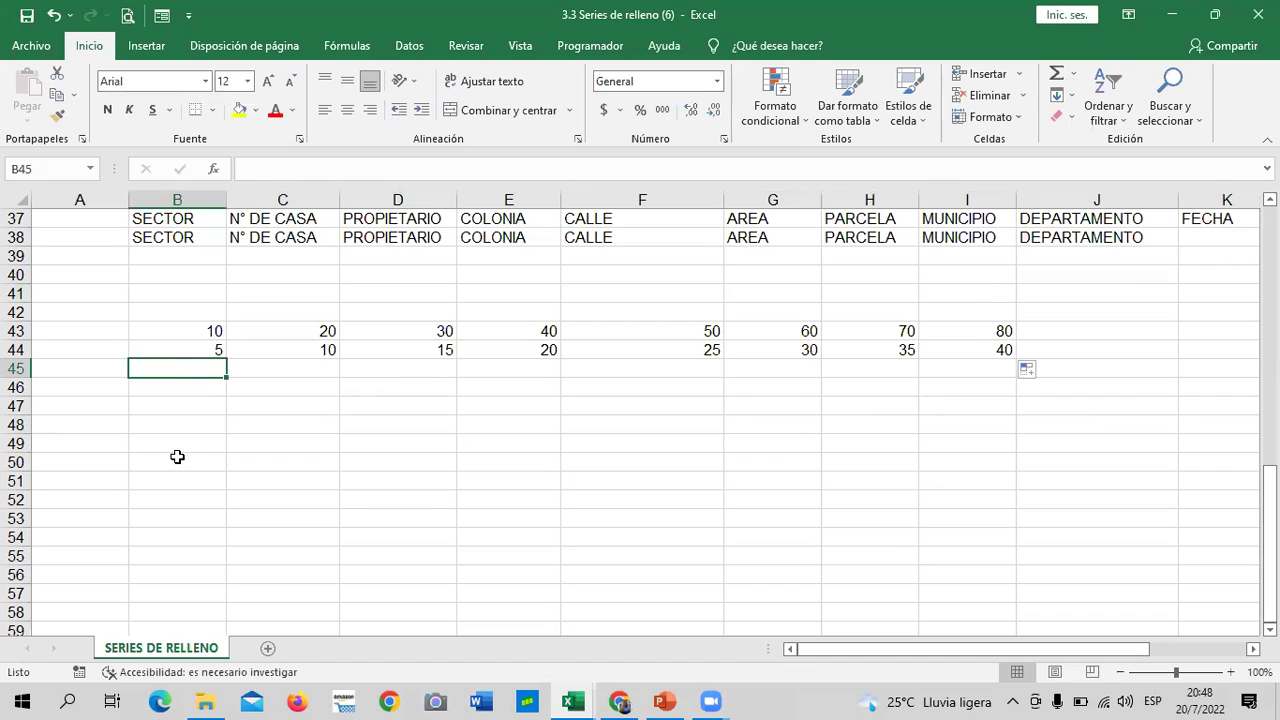
# Enter 2 in B45 and 4 in C45.
pyautogui.click(270, 437)
pyautogui.click(207, 377)
pyautogui.write('2')
pyautogui.press('Tab')
pyautogui.write('4')
pyautogui.press('Tab')
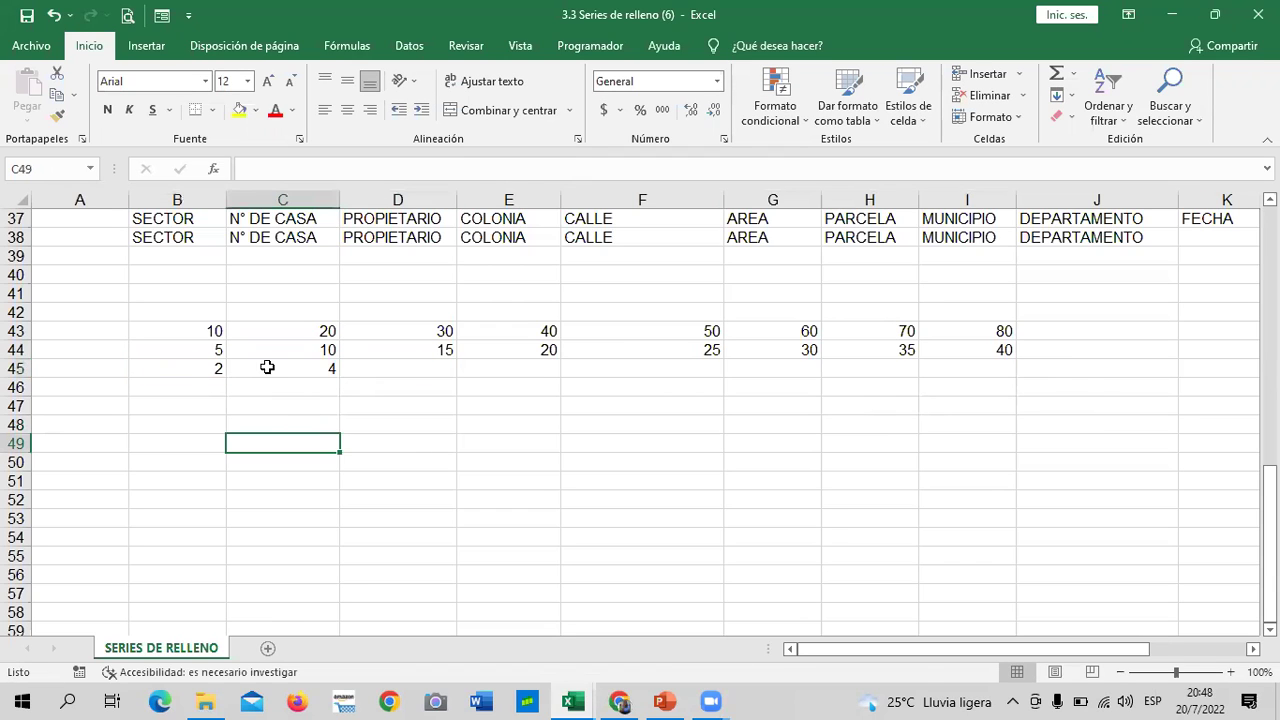
# Fill the 2, 4 pair right along row 45 through 16 in column I.
pyautogui.moveTo(218, 368); pyautogui.dragTo(300, 390)
pyautogui.moveTo(210, 369); pyautogui.dragTo(340, 379)
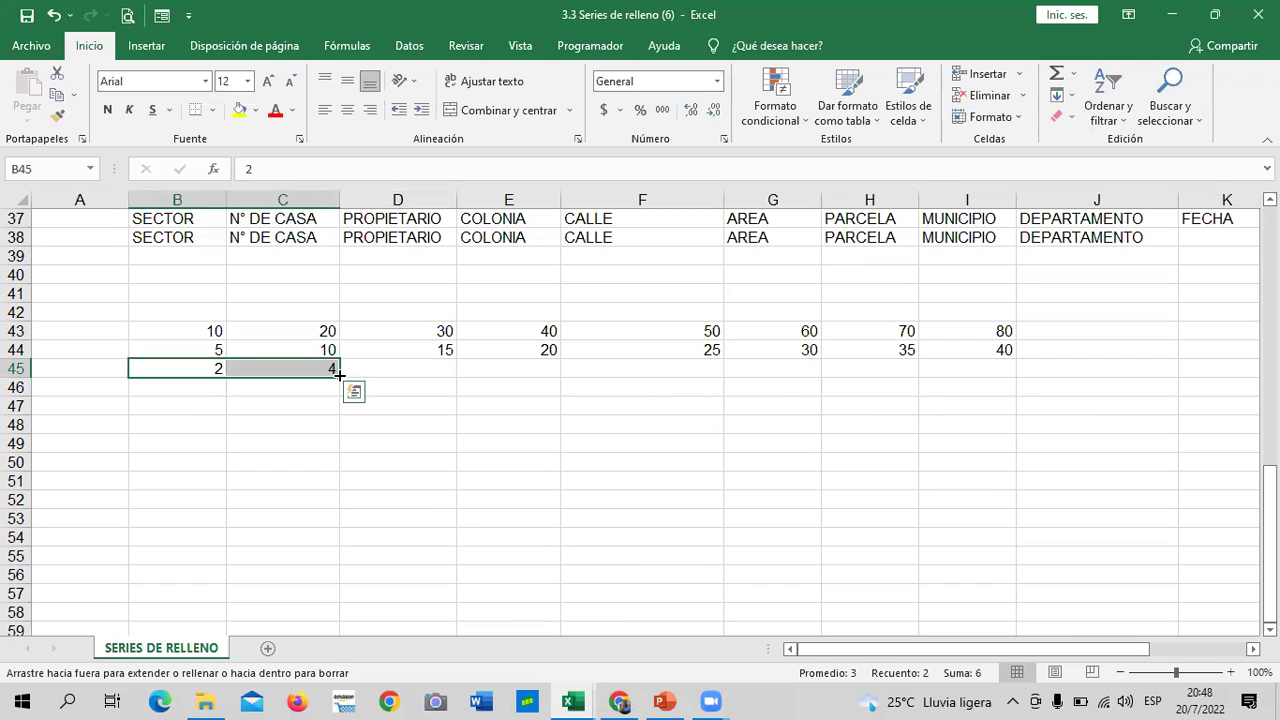
pyautogui.moveTo(340, 374); pyautogui.dragTo(686, 388)
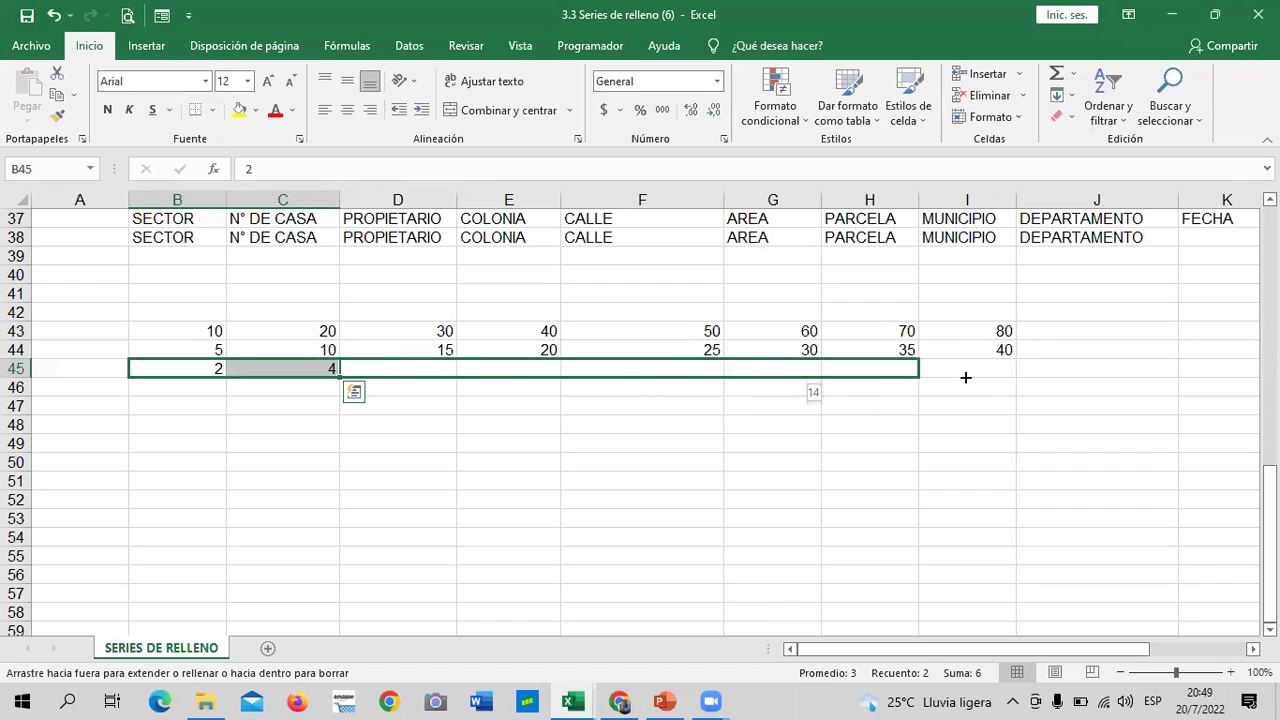
pyautogui.moveTo(686, 388); pyautogui.dragTo(990, 382)
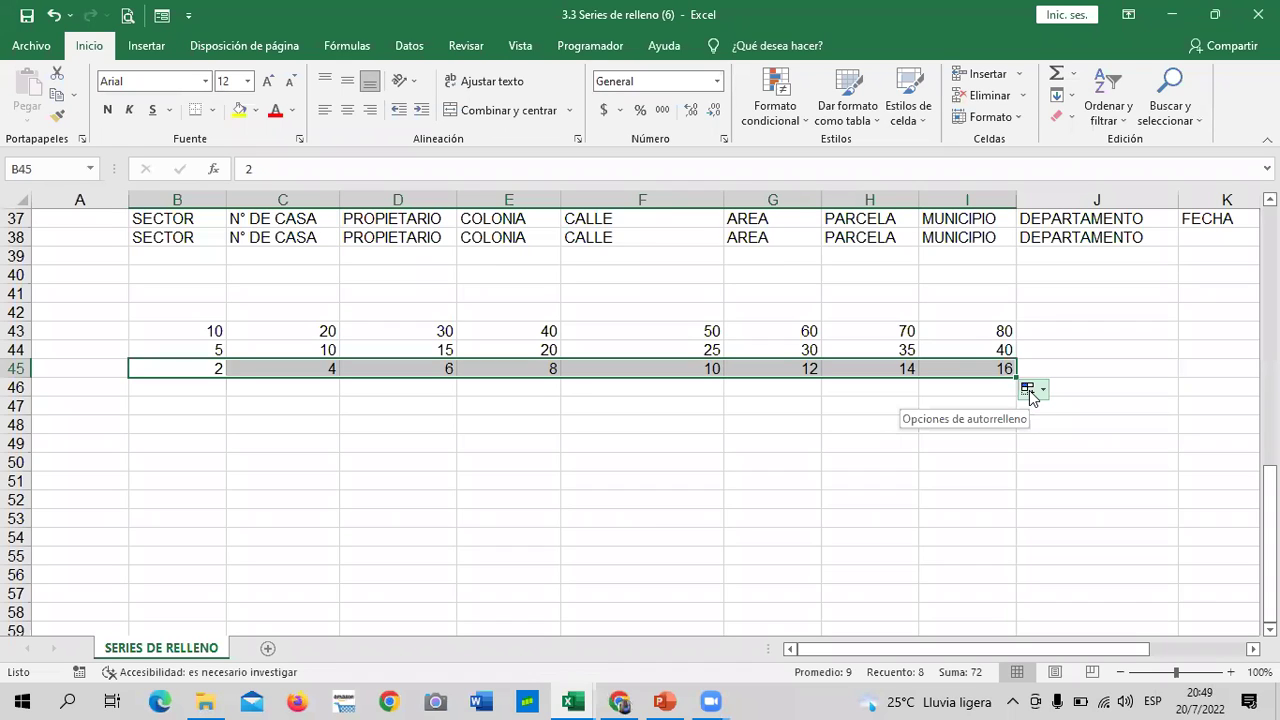
pyautogui.click(332, 442)
pyautogui.click(177, 393)
pyautogui.write('1')
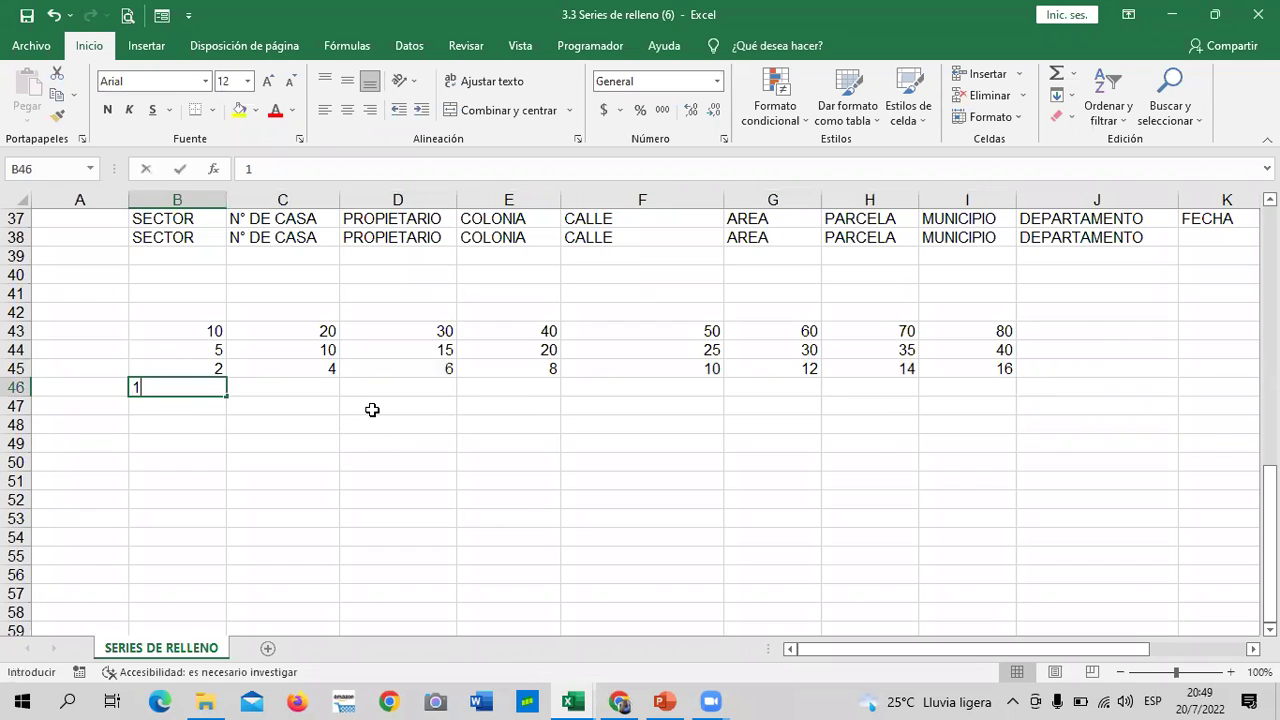
pyautogui.press('Tab')
pyautogui.write('2')
pyautogui.press('Tab')
pyautogui.click(198, 389)
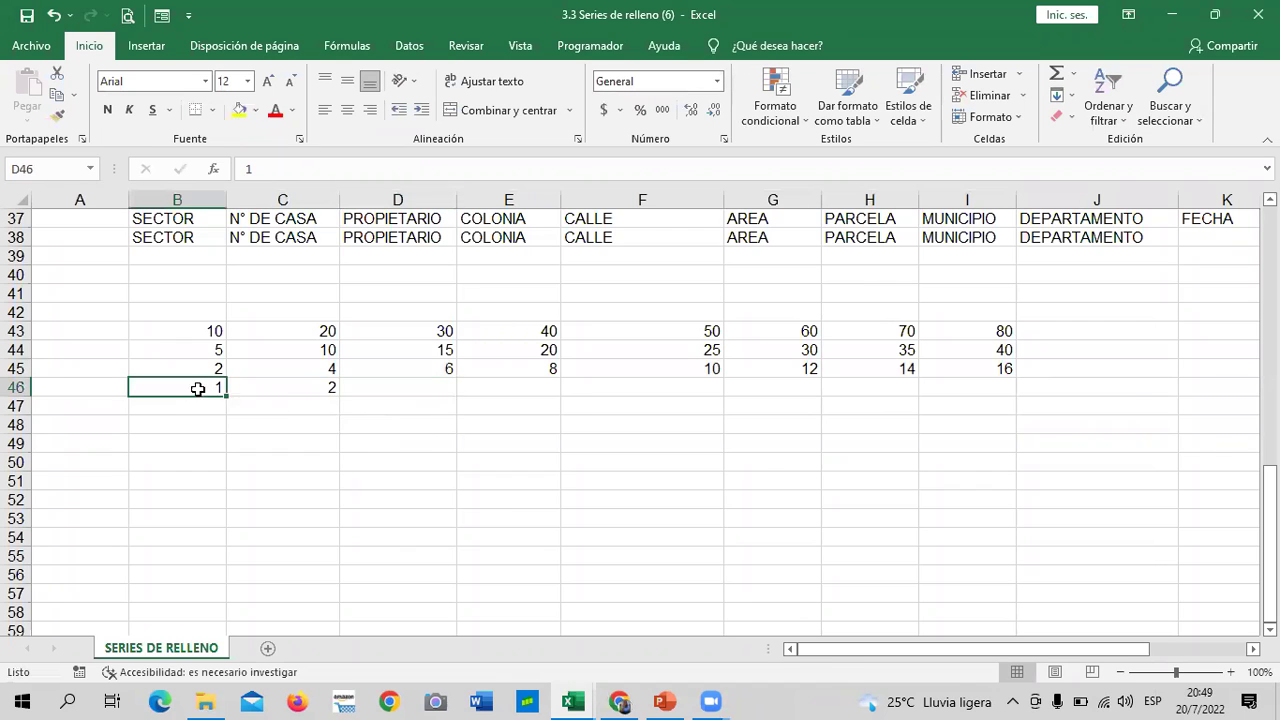
pyautogui.moveTo(198, 389); pyautogui.dragTo(299, 389)
pyautogui.press('Delete')
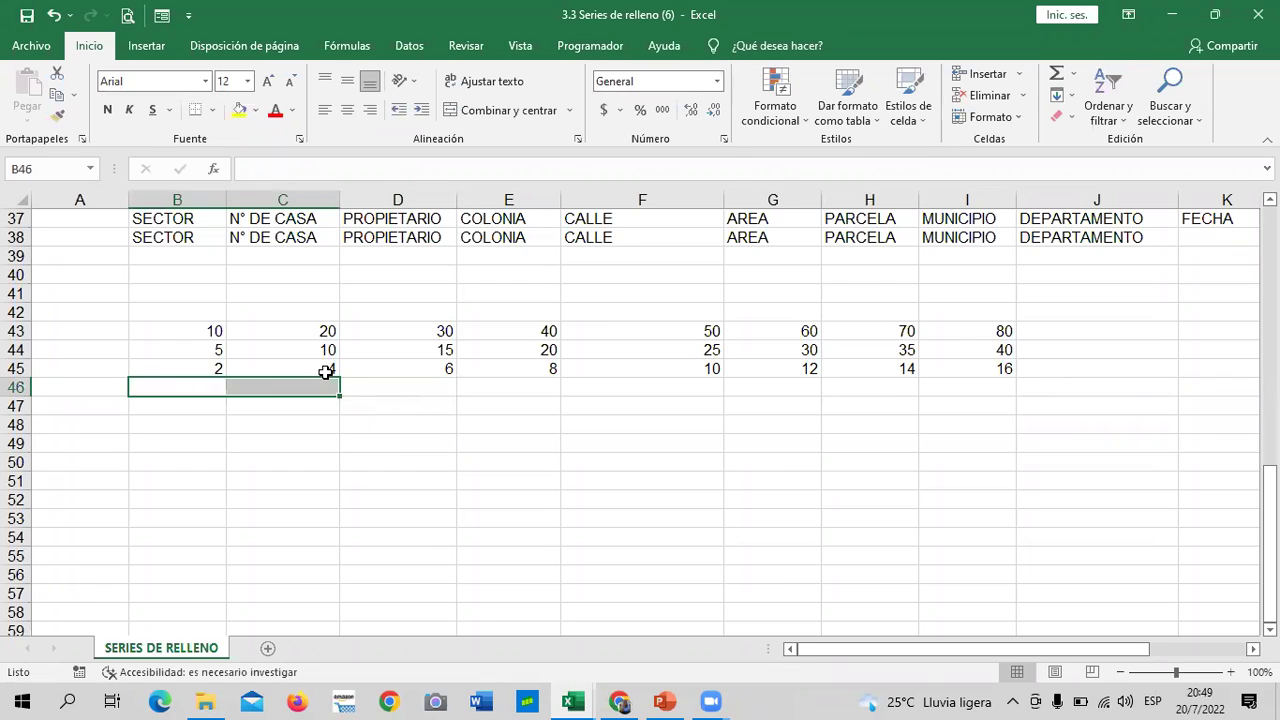
pyautogui.click(384, 442)
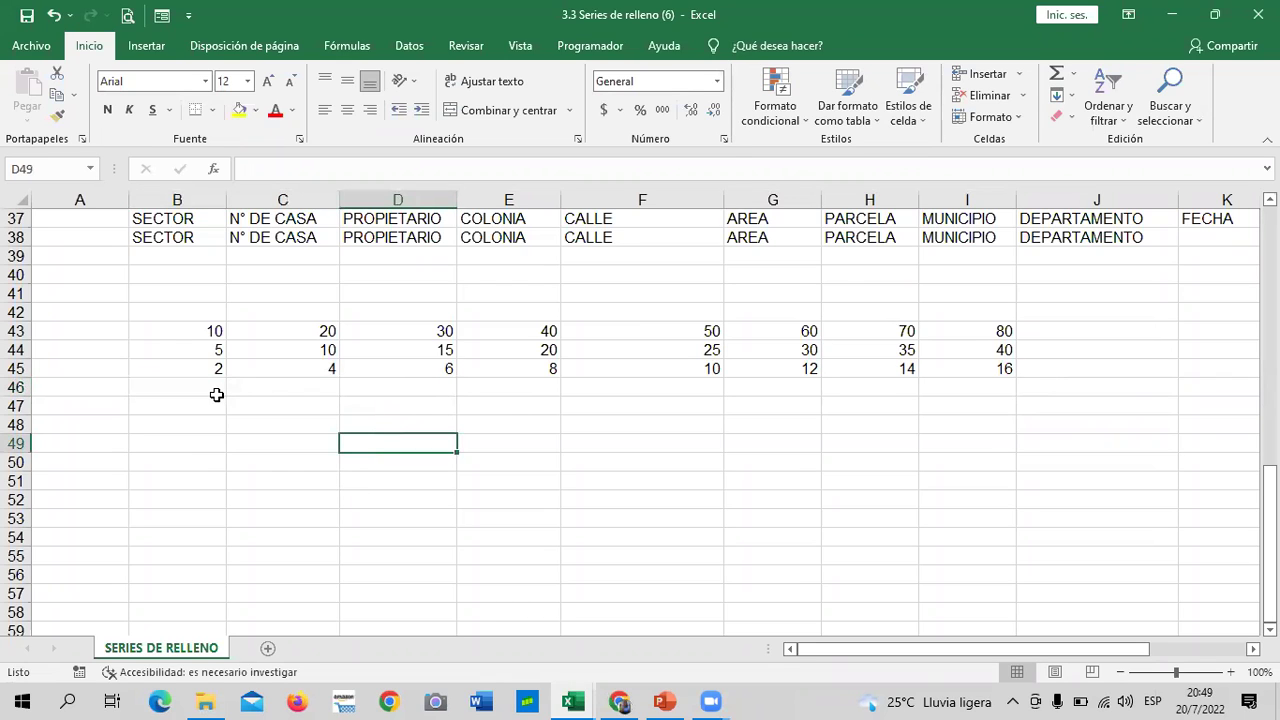
pyautogui.click(215, 370)
pyautogui.click(192, 409)
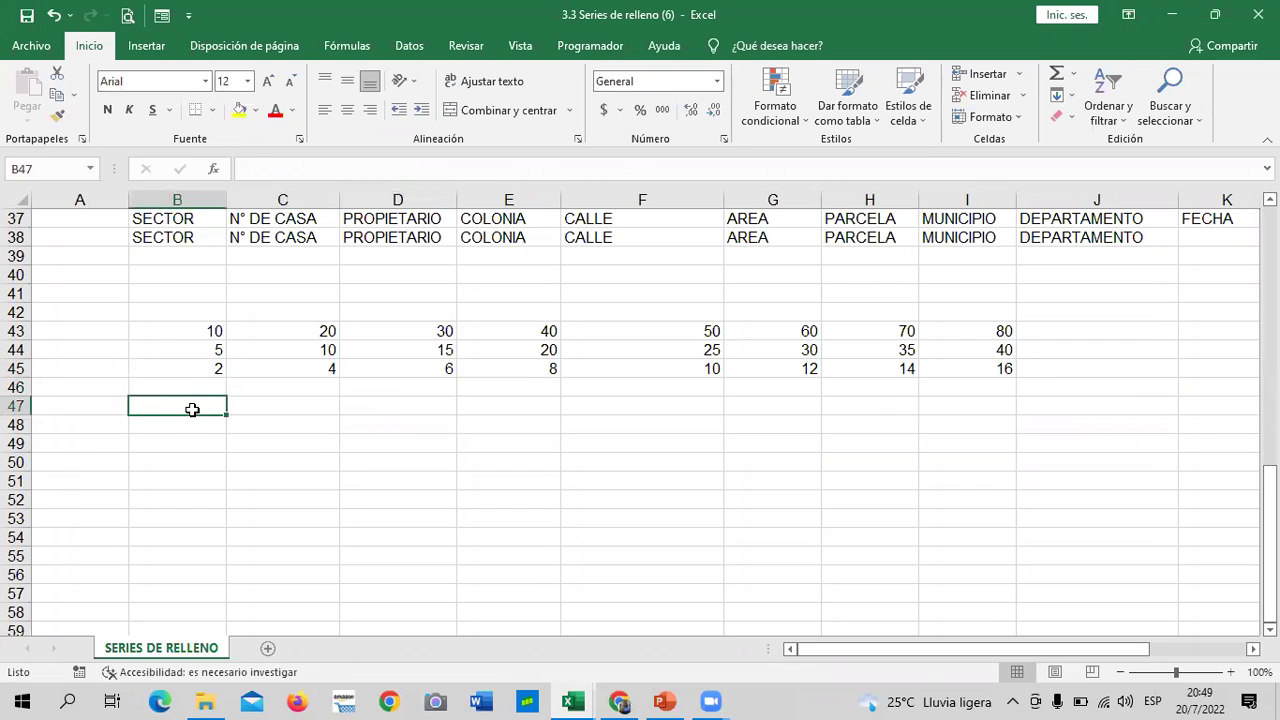
pyautogui.moveTo(200, 383); pyautogui.dragTo(333, 383)
pyautogui.click(385, 389)
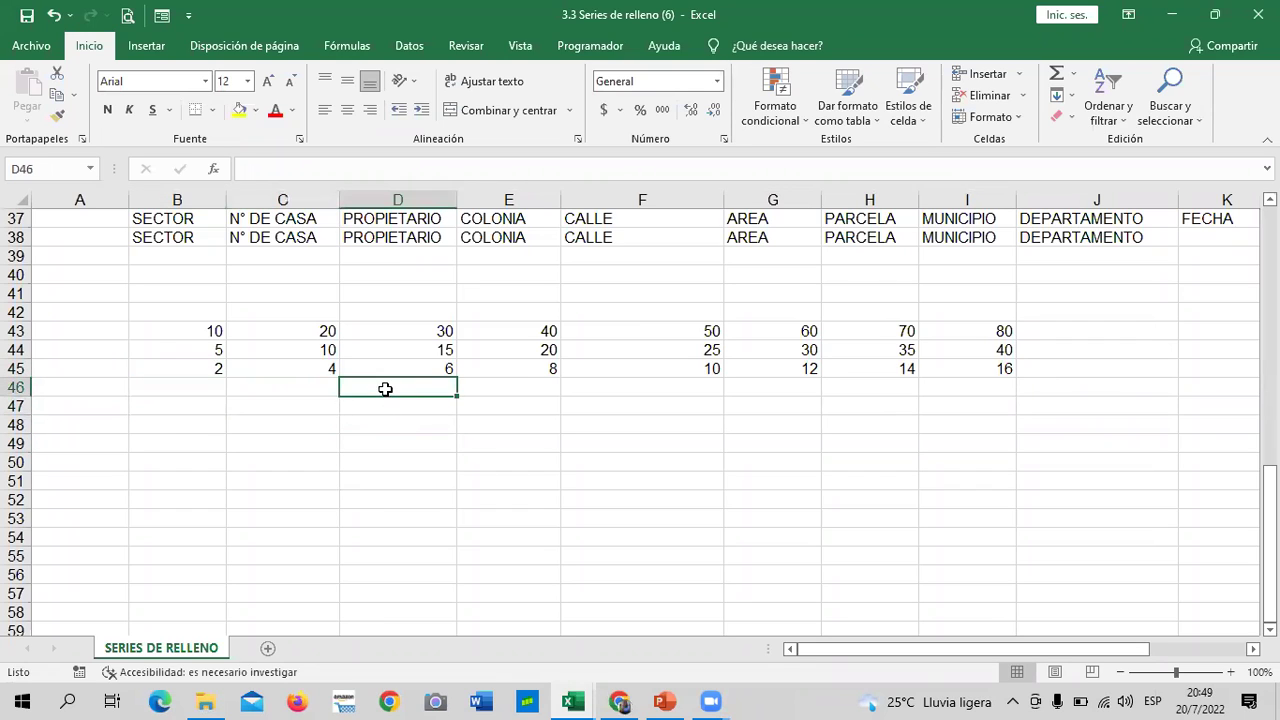
pyautogui.moveTo(208, 390); pyautogui.dragTo(285, 386)
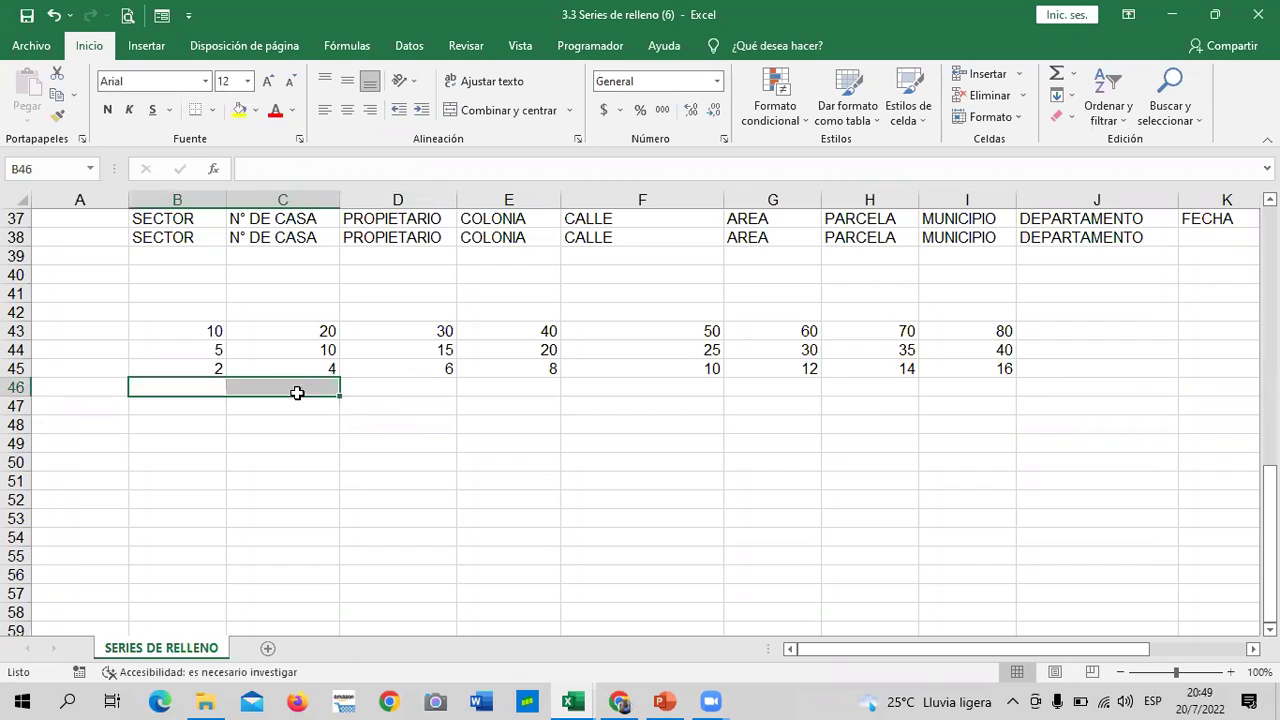
pyautogui.click(420, 438)
pyautogui.moveTo(209, 403); pyautogui.dragTo(1049, 402)
pyautogui.click(499, 477)
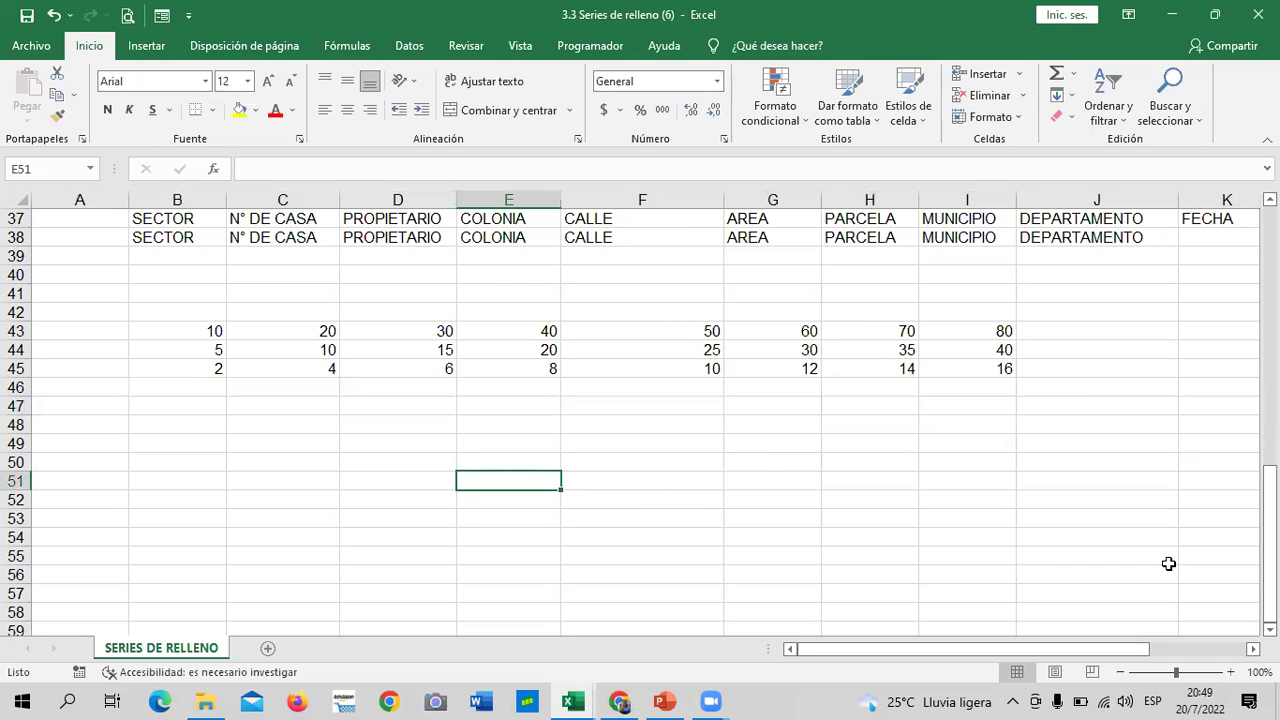
pyautogui.moveTo(220, 410); pyautogui.dragTo(905, 412)
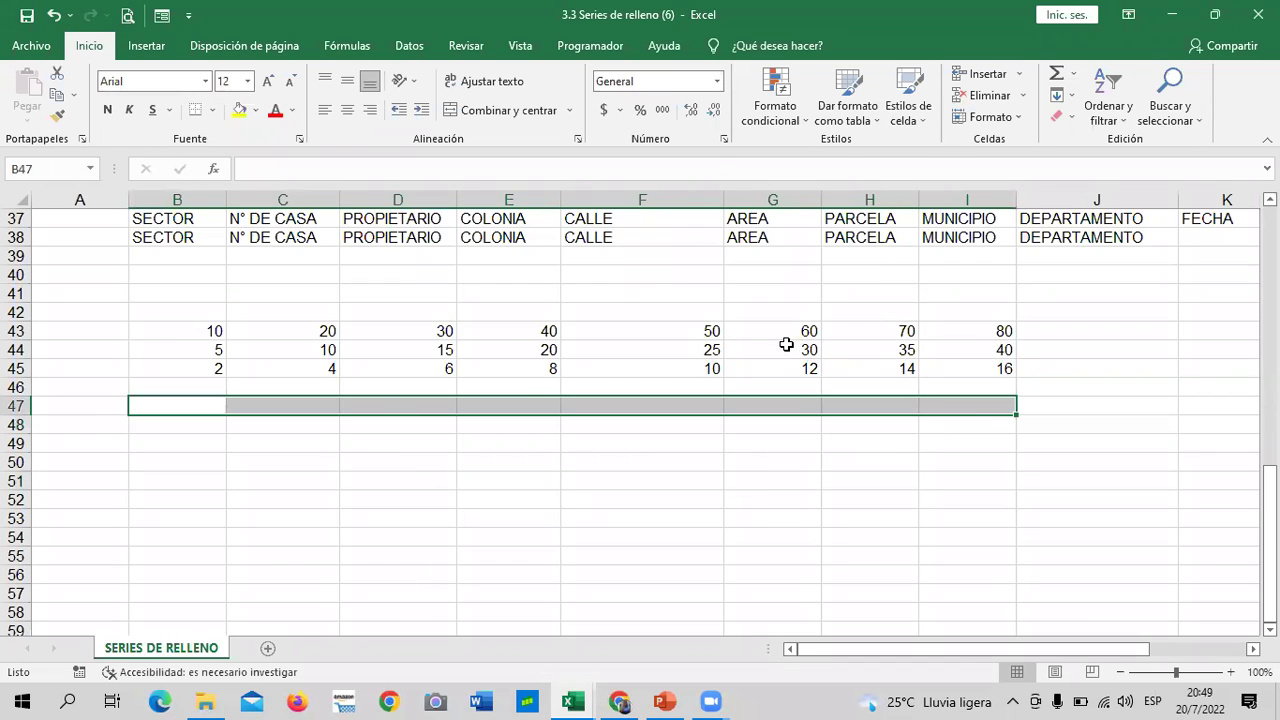
pyautogui.click(440, 457)
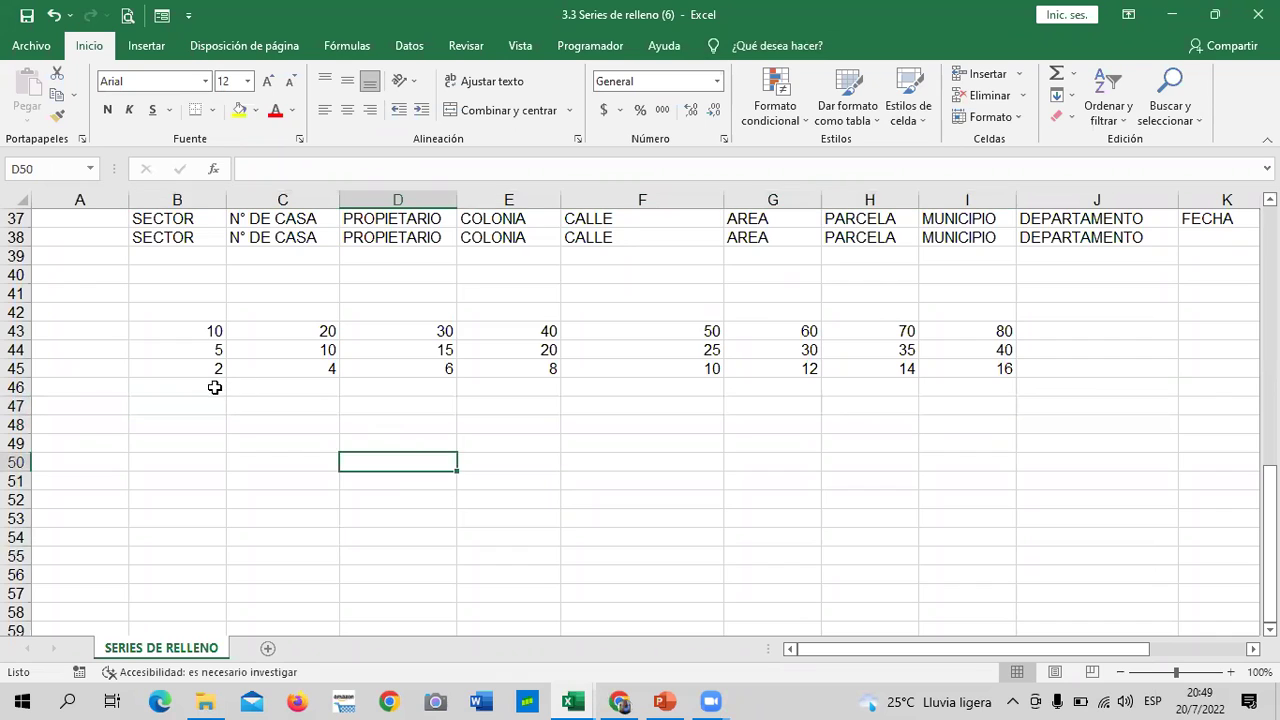
pyautogui.click(205, 388)
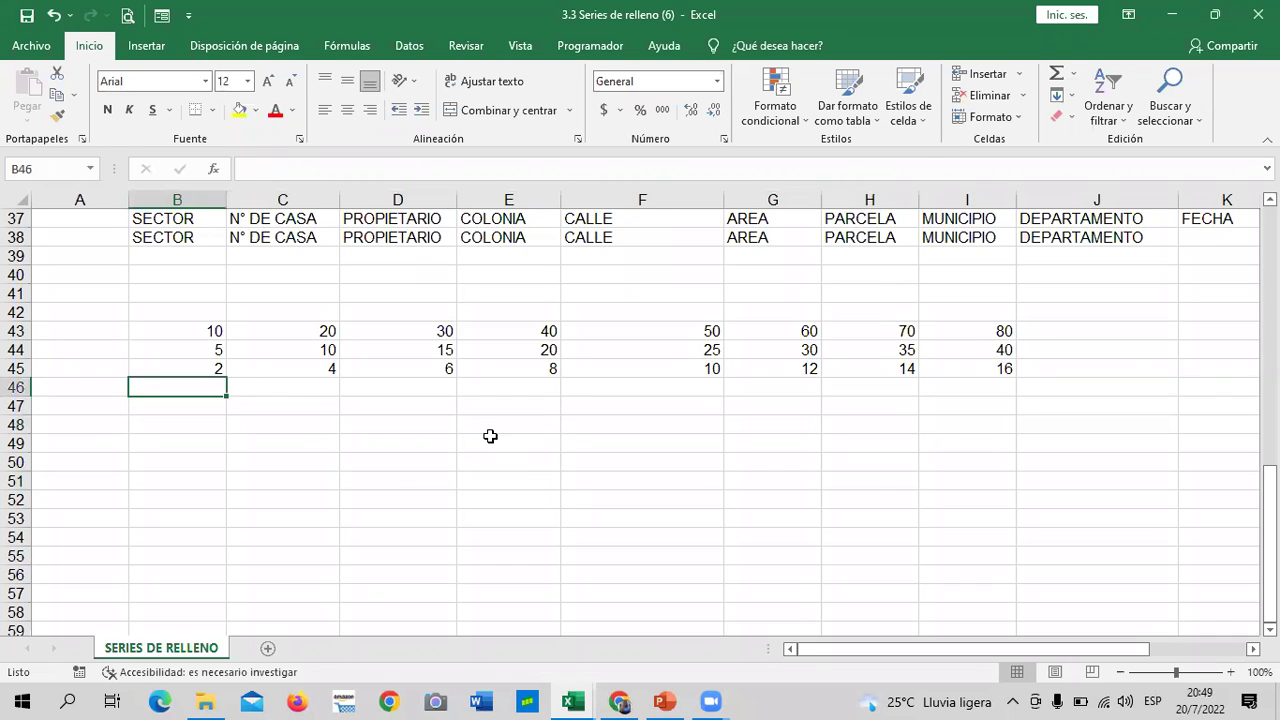
# Enter 2 and 4 in B46:C46 and fill them right to 16 in column I.
pyautogui.write('2')
pyautogui.press('Tab')
pyautogui.write('4')
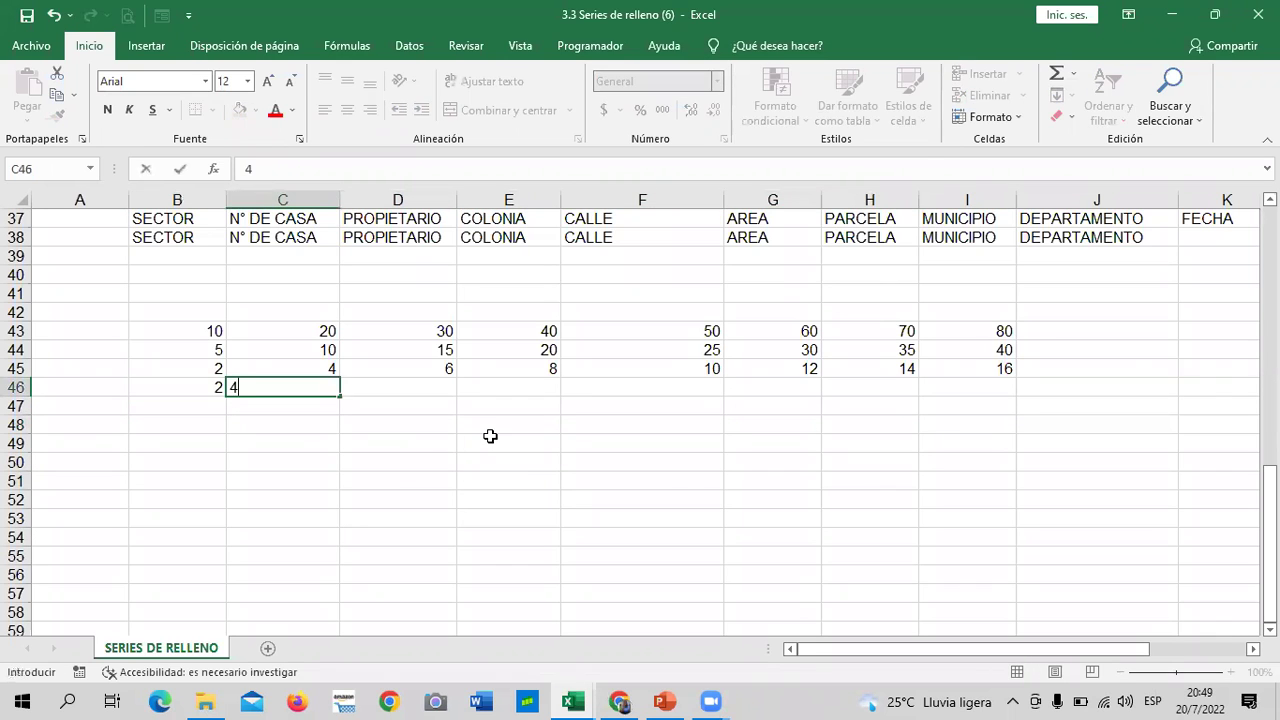
pyautogui.press('Tab')
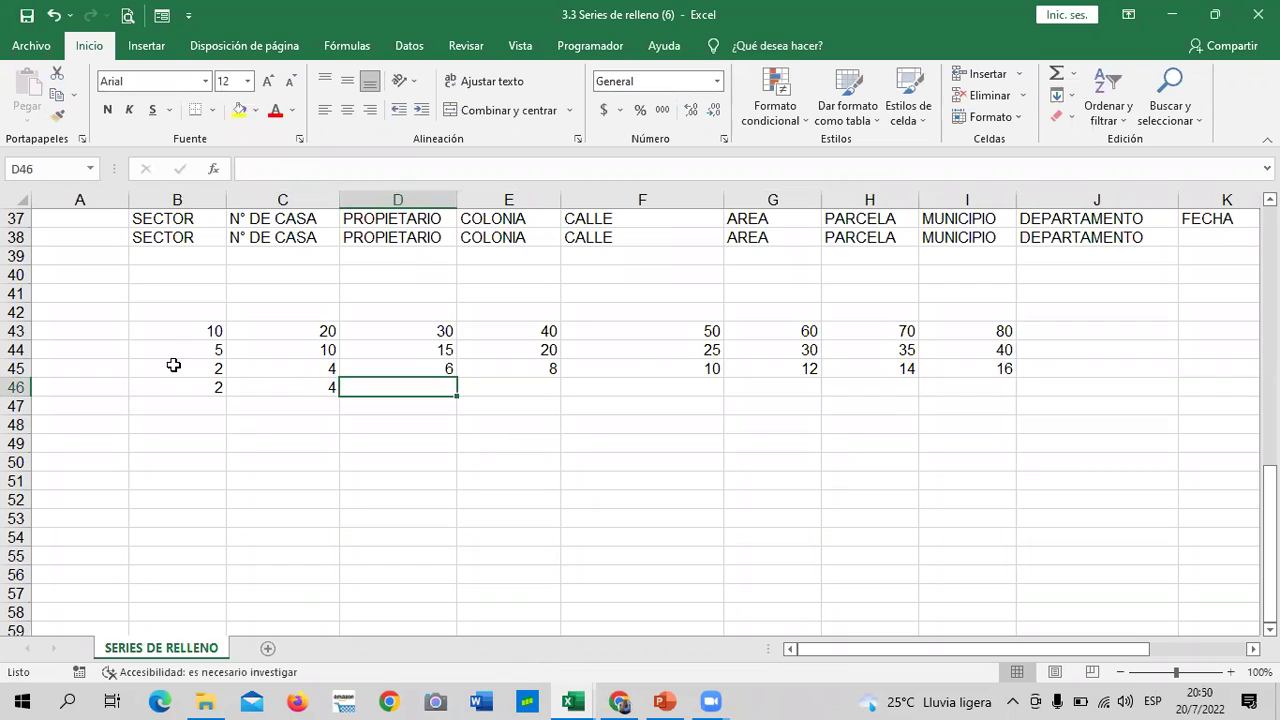
pyautogui.click(181, 387)
pyautogui.moveTo(181, 387)
pyautogui.mouseDown()
pyautogui.moveTo(343, 399)
pyautogui.moveTo(806, 384)
pyautogui.mouseUp()
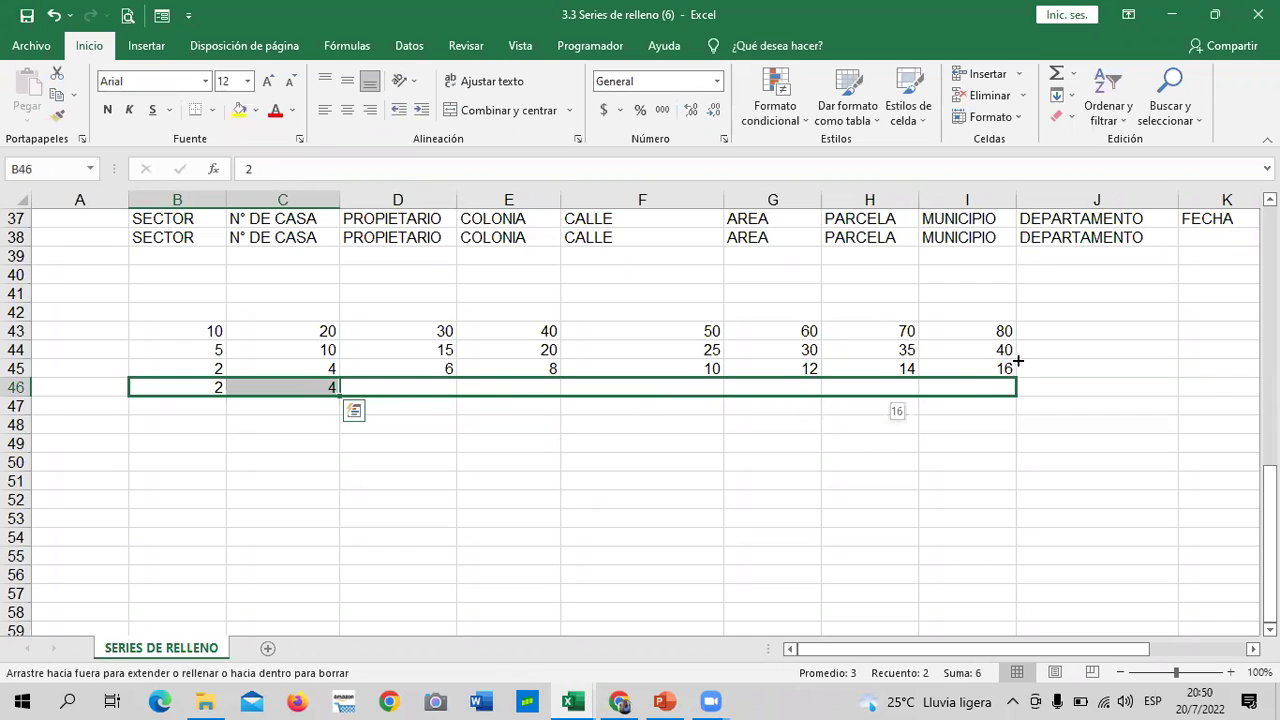
pyautogui.moveTo(806, 384); pyautogui.dragTo(1016, 358)
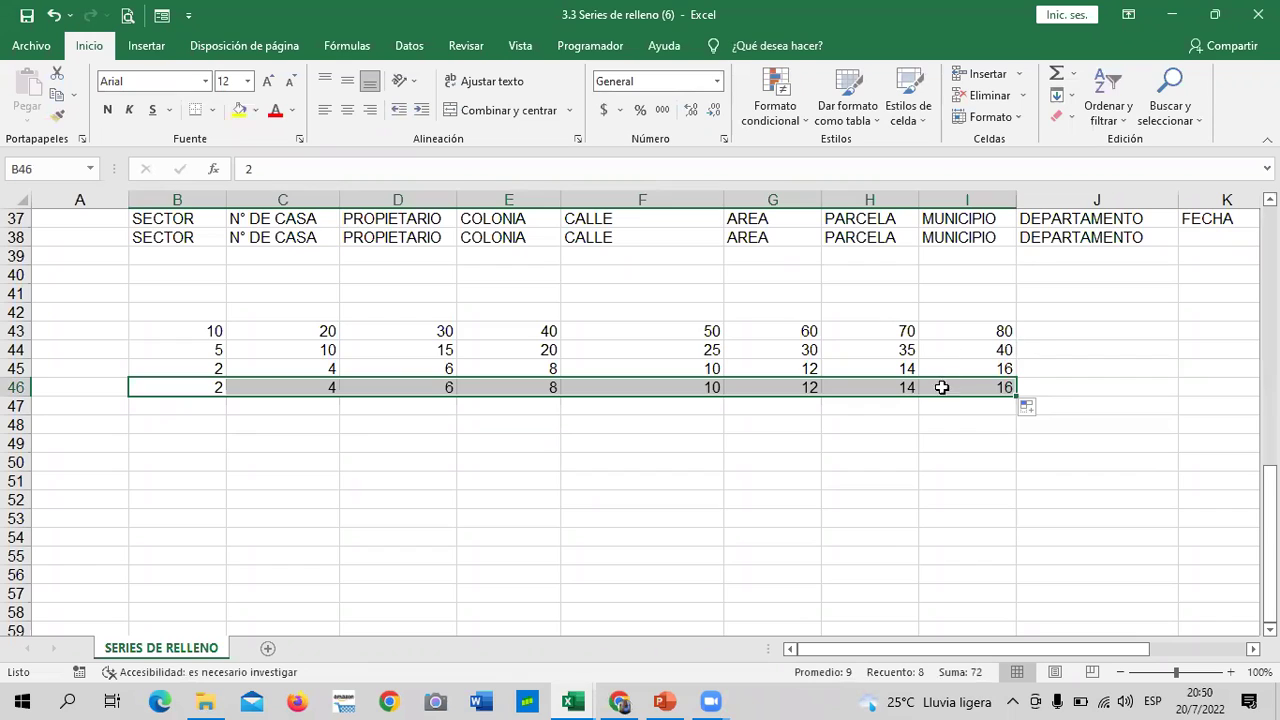
pyautogui.click(780, 496)
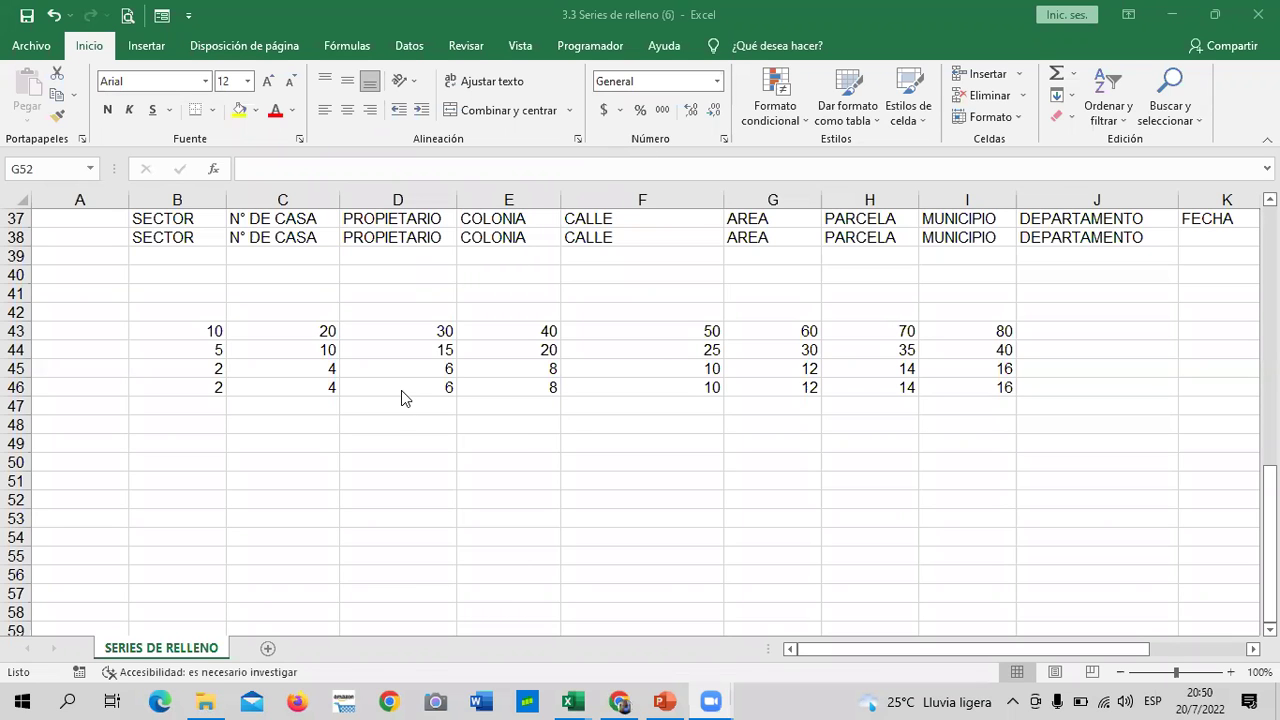
pyautogui.hotkey('alt', 'Tab')
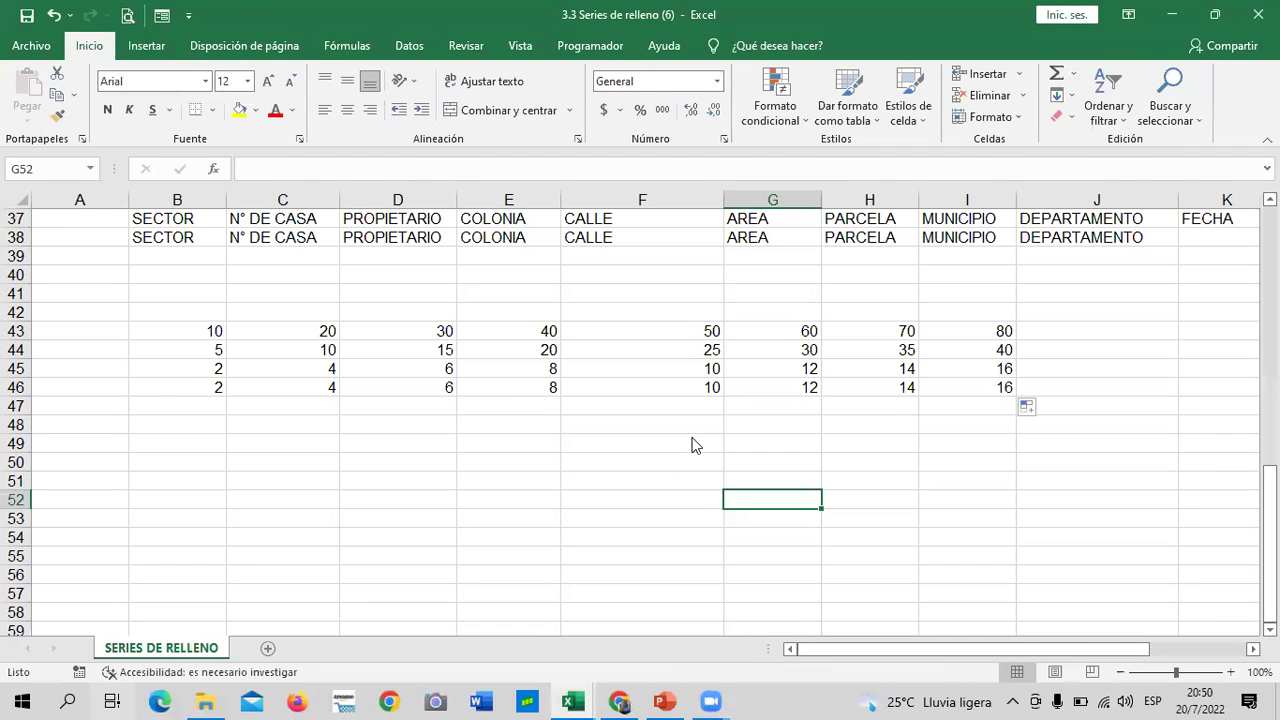
pyautogui.press('super+Tab')
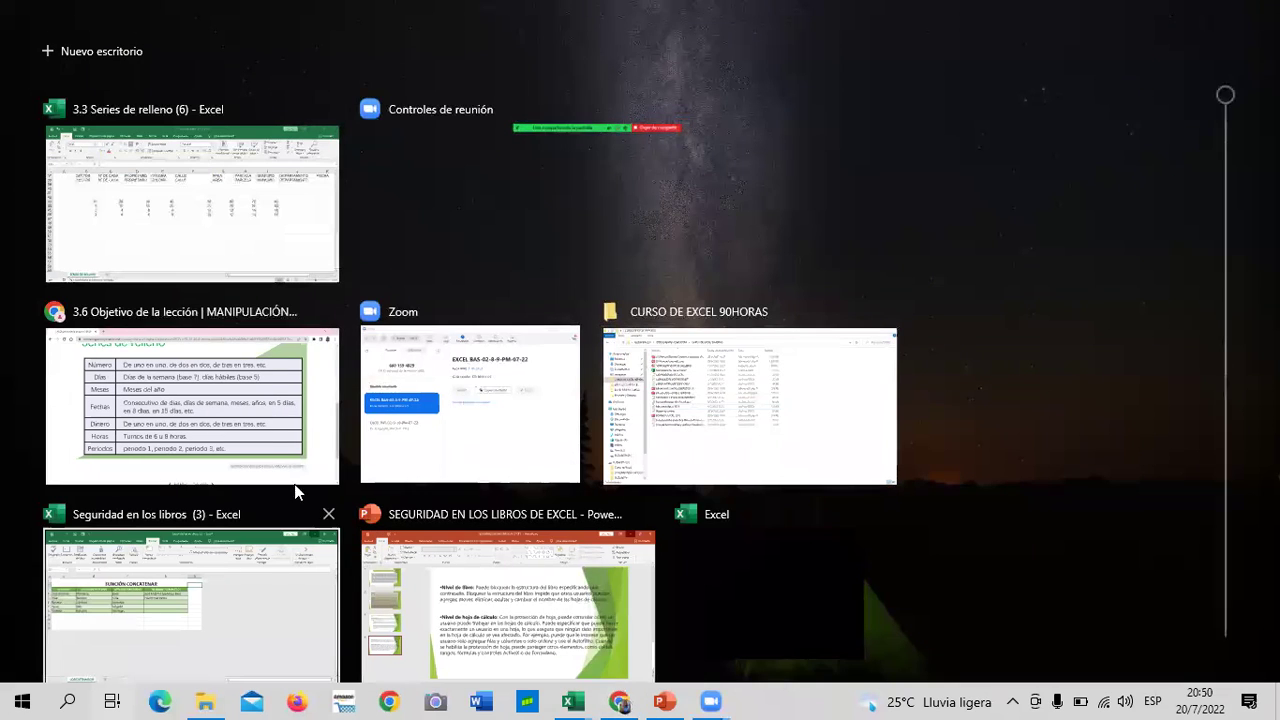
pyautogui.click(270, 220)
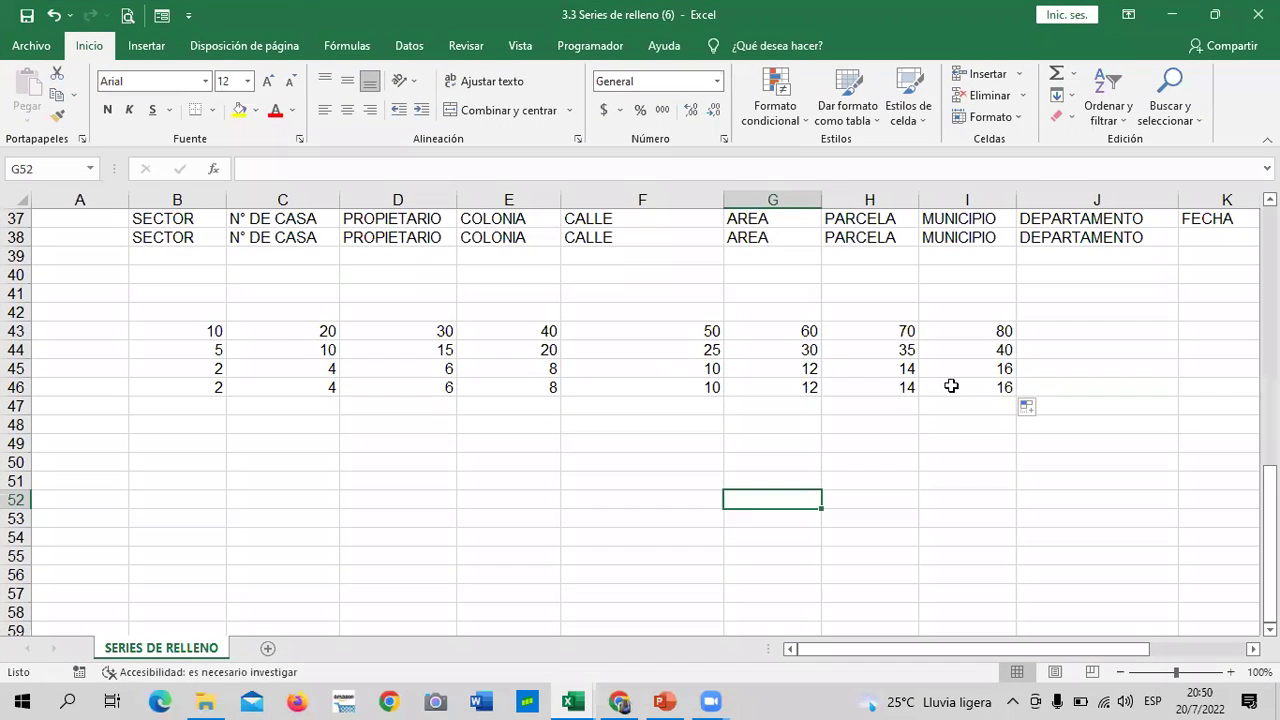
pyautogui.click(512, 436)
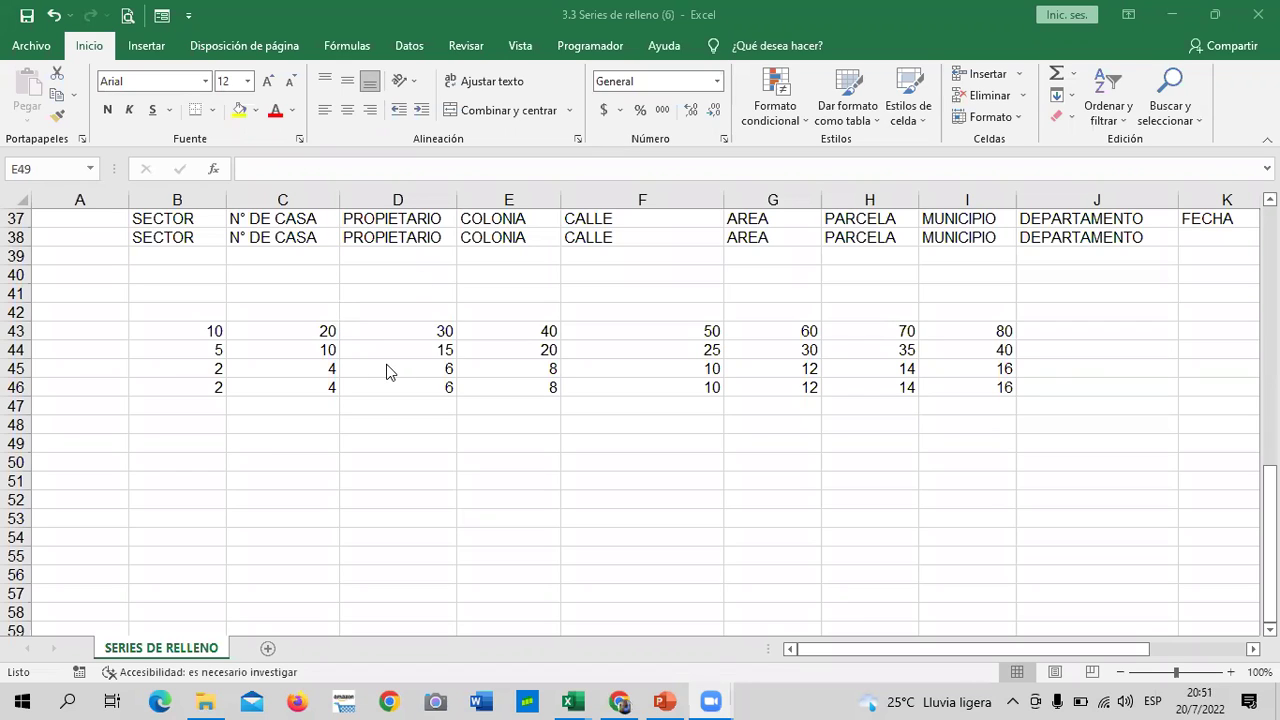
pyautogui.click(205, 404)
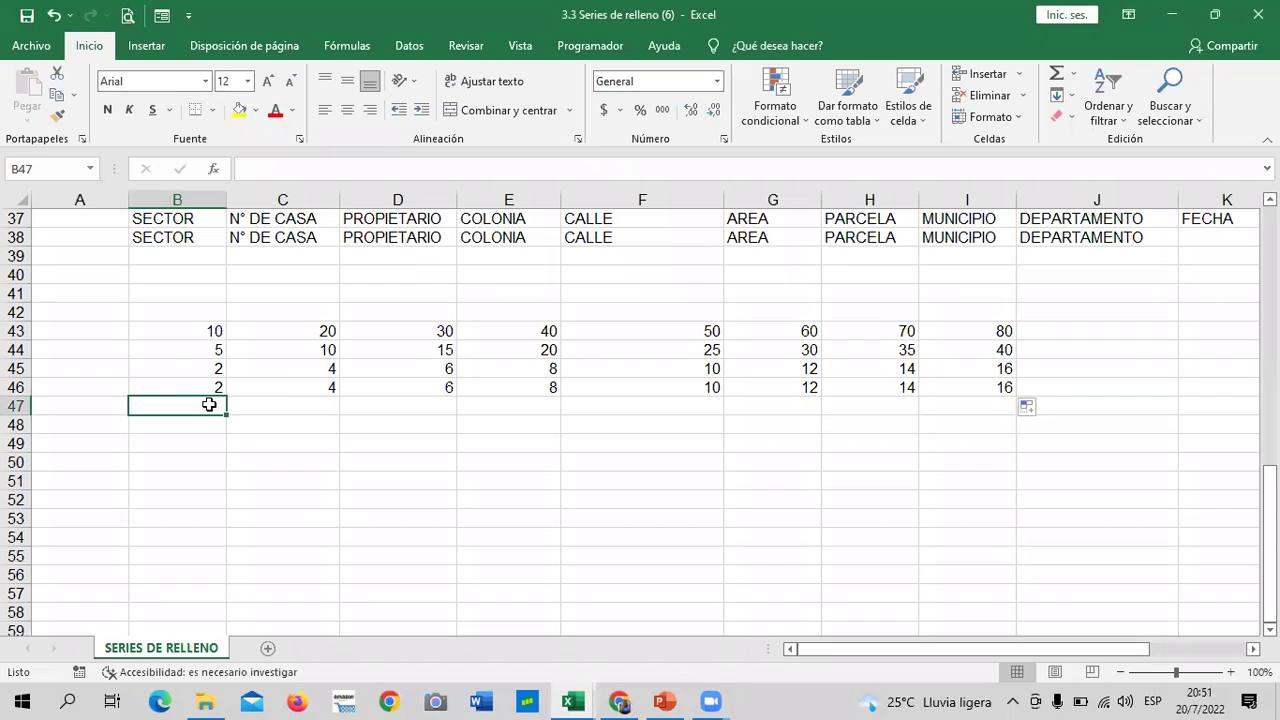
pyautogui.click(293, 447)
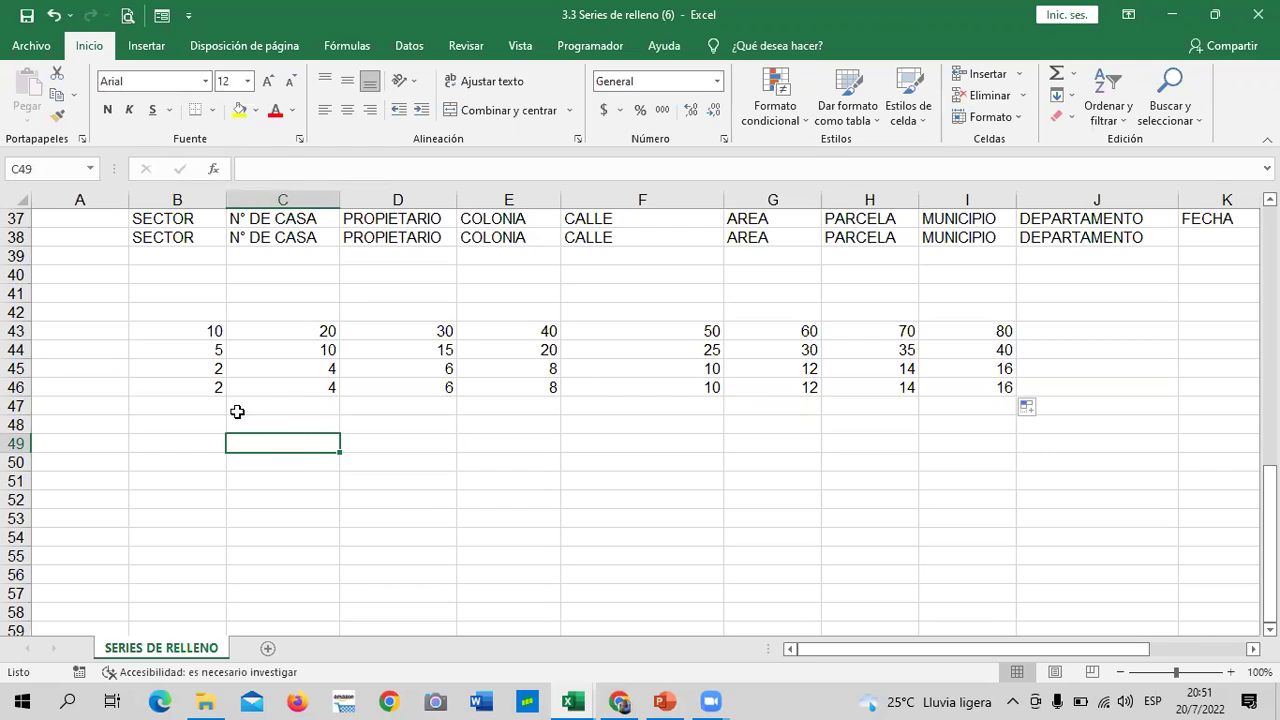
pyautogui.click(204, 410)
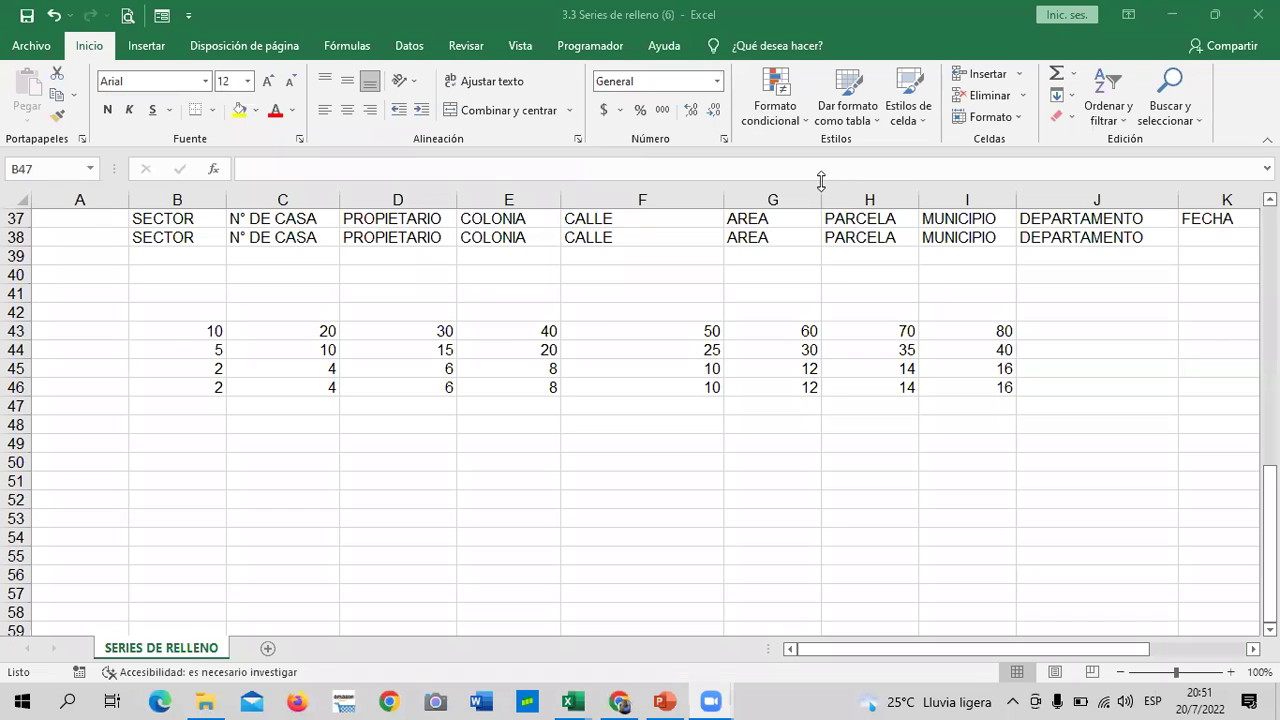
pyautogui.click(189, 412)
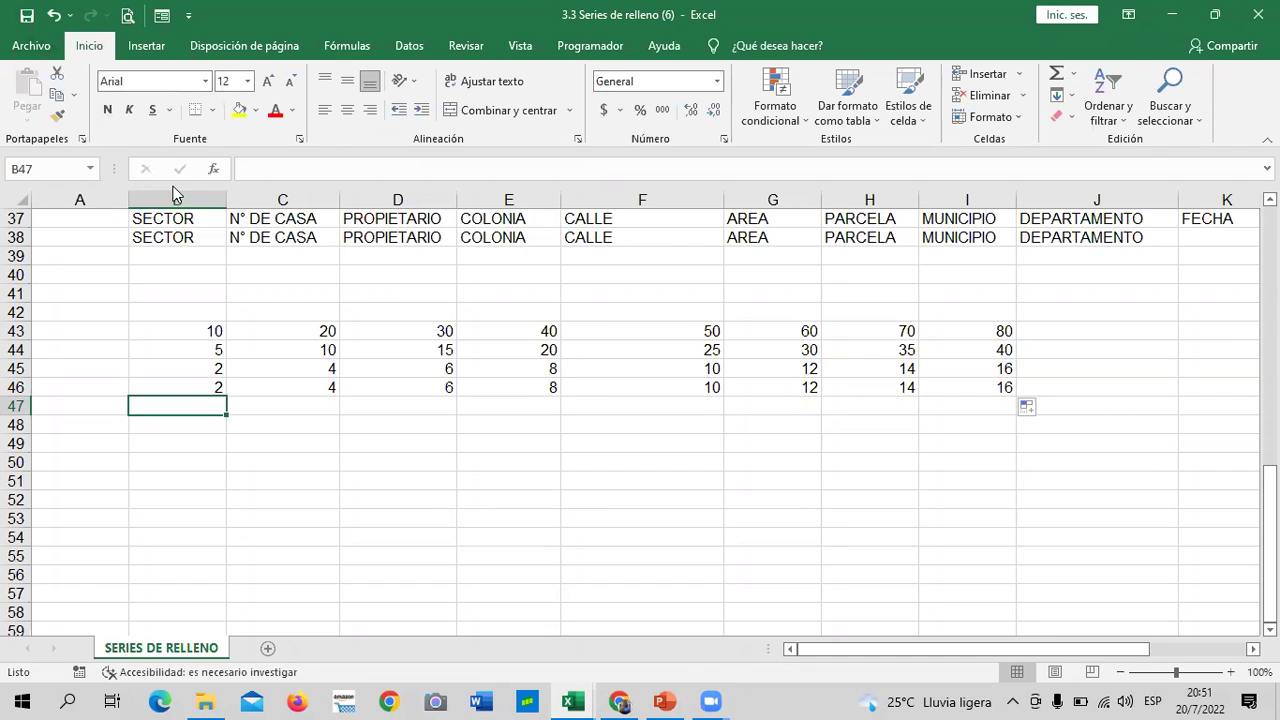
pyautogui.click(254, 317)
pyautogui.click(274, 395)
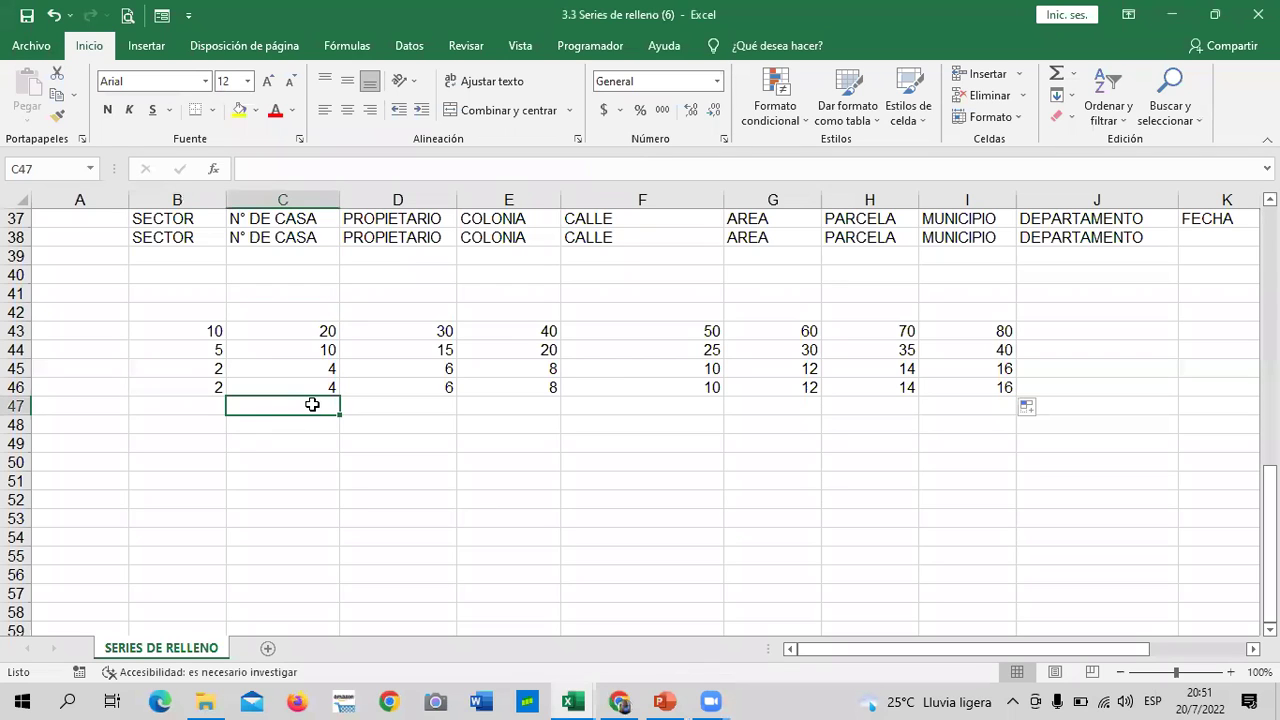
pyautogui.click(190, 400)
pyautogui.click(275, 399)
pyautogui.scroll(4, 413, 391)
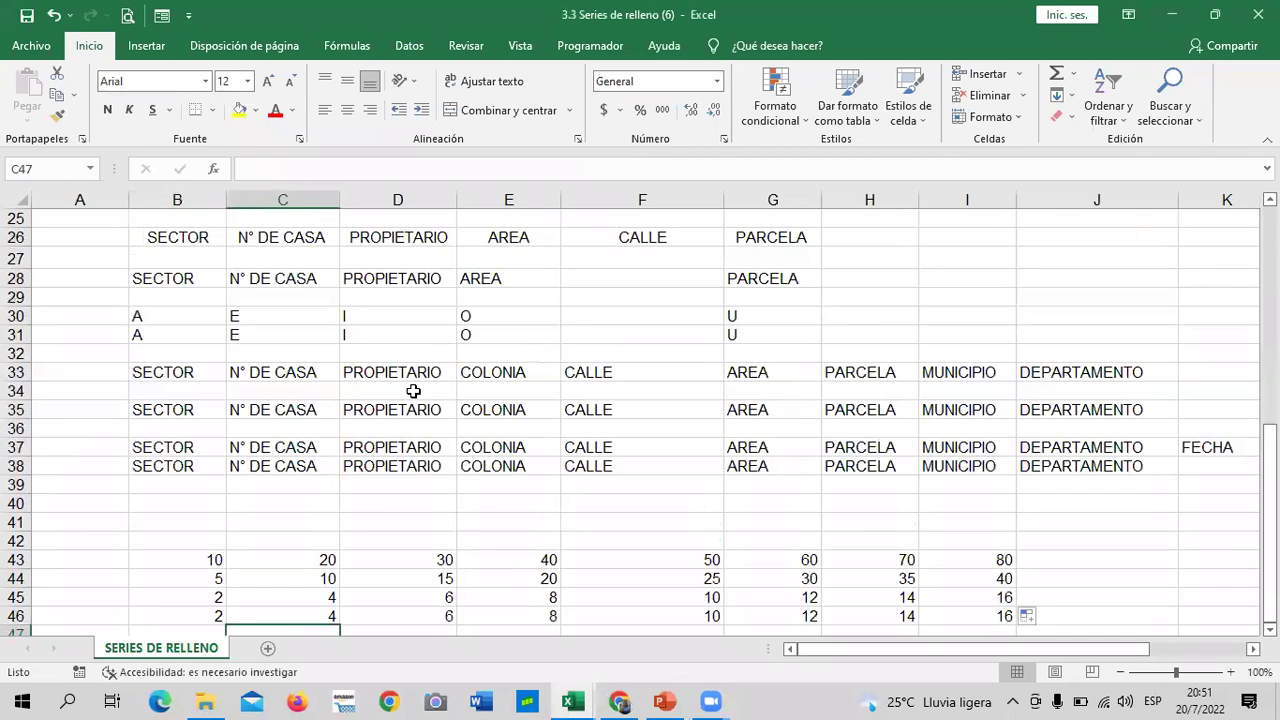
pyautogui.scroll(5, 468, 362)
pyautogui.scroll(3, 480, 358)
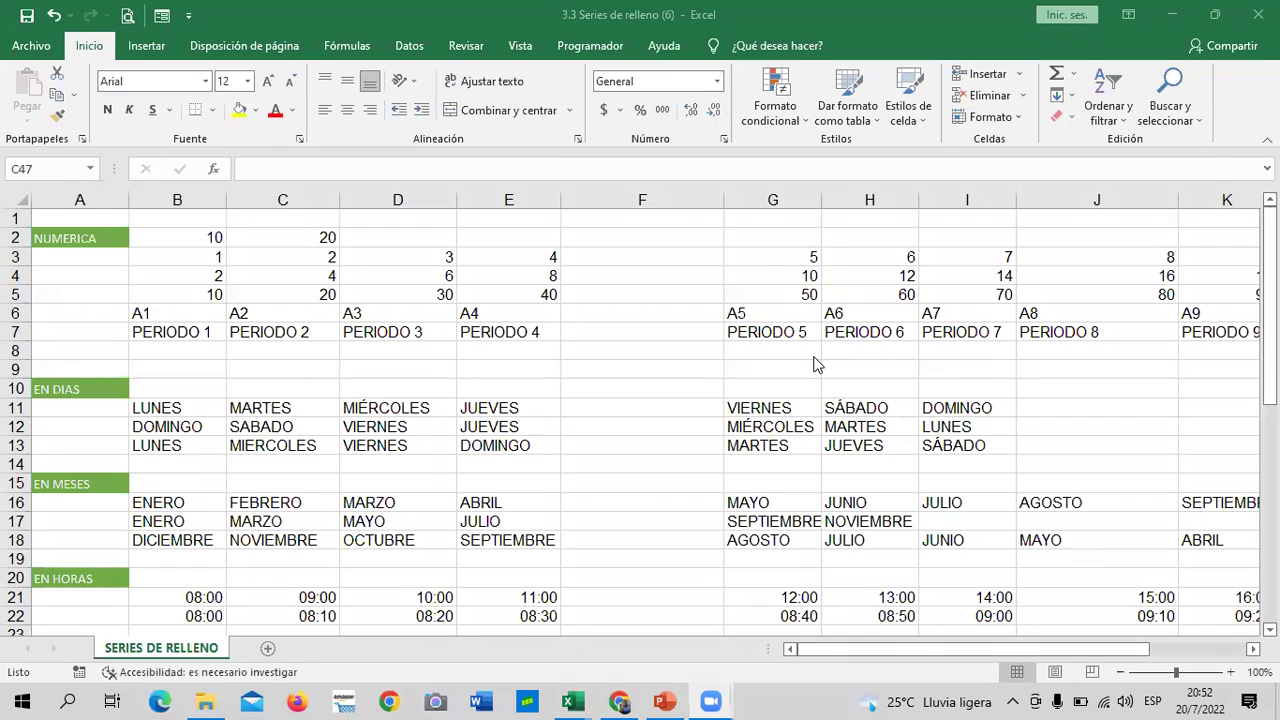
pyautogui.scroll(-5, 446, 507)
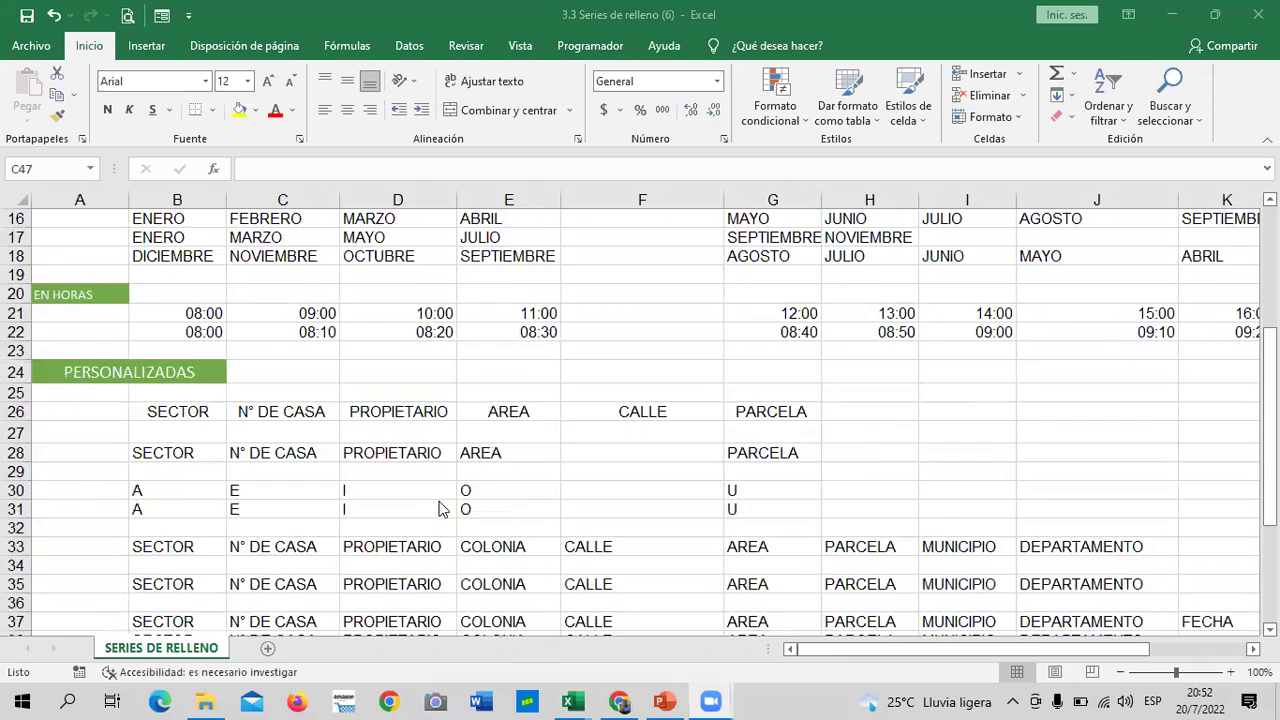
pyautogui.scroll(-3, 446, 507)
pyautogui.scroll(-8, 446, 507)
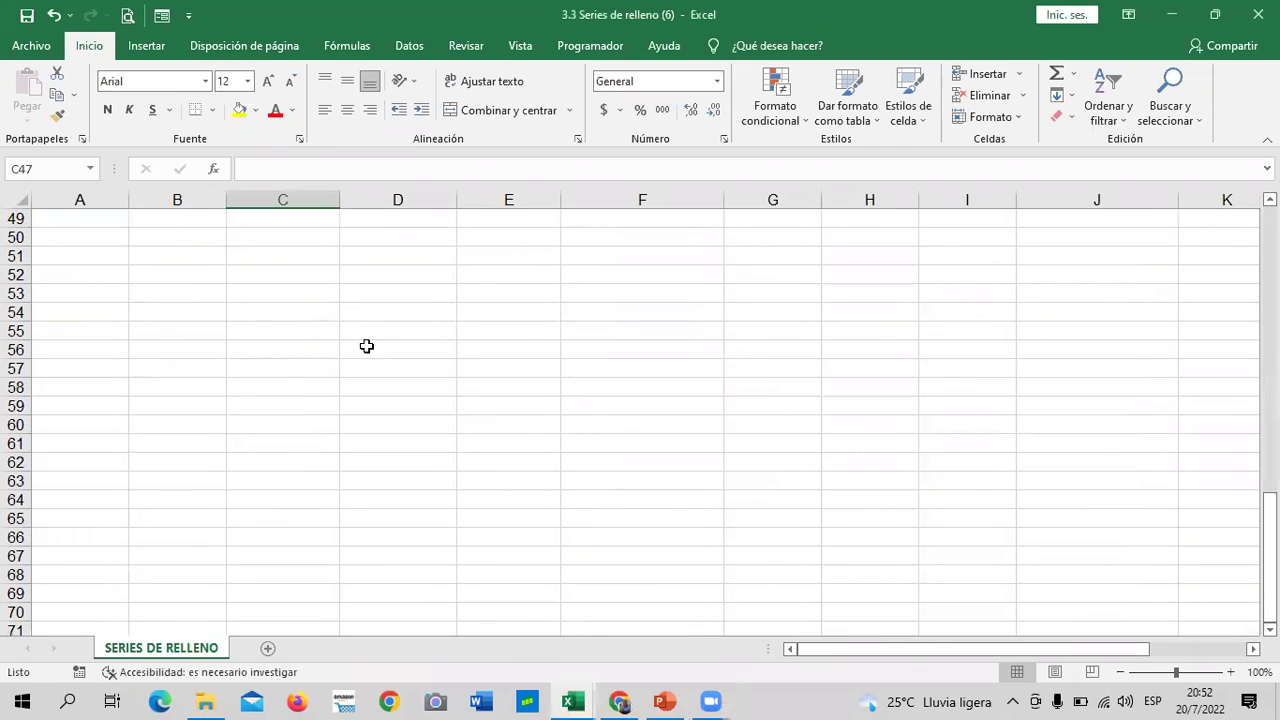
pyautogui.click(286, 272)
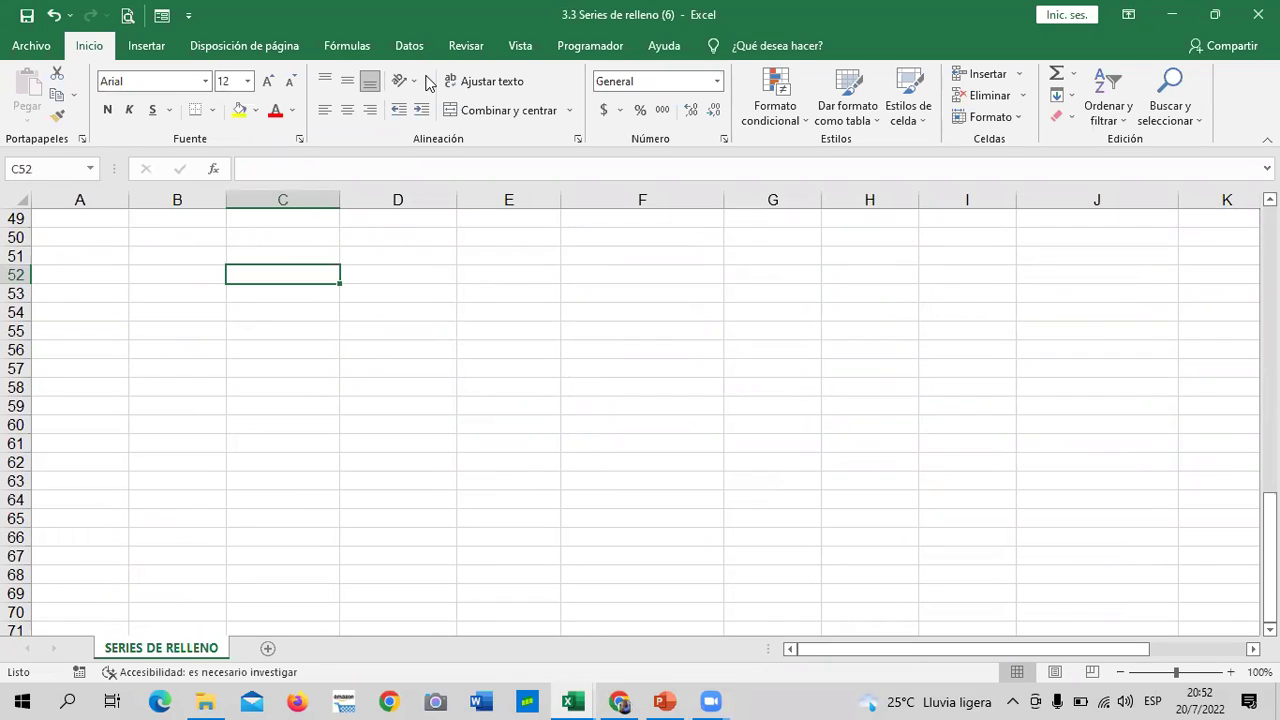
pyautogui.click(488, 81)
pyautogui.moveTo(665, 700)
pyautogui.moveTo(709, 699)
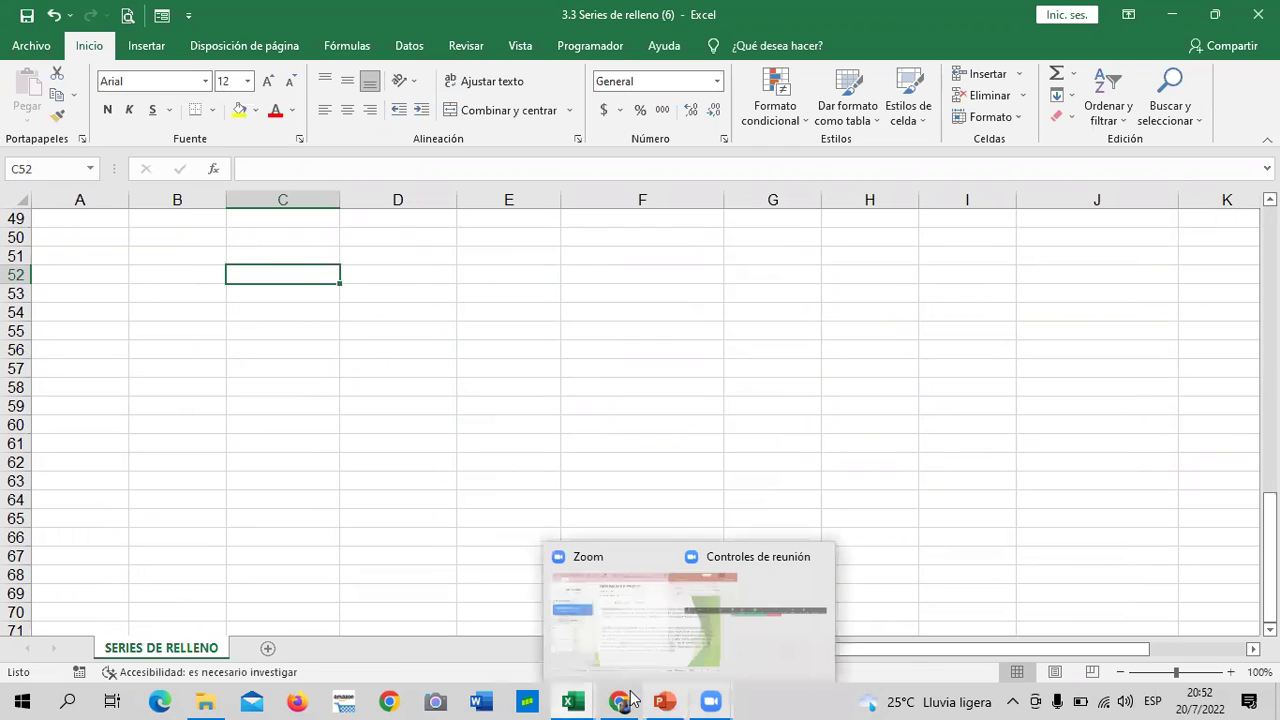
# Switch to the course in Chrome, open the 3.8 Laboratorio quiz via lesson 3.7, and look through its questions.
pyautogui.click(625, 700)
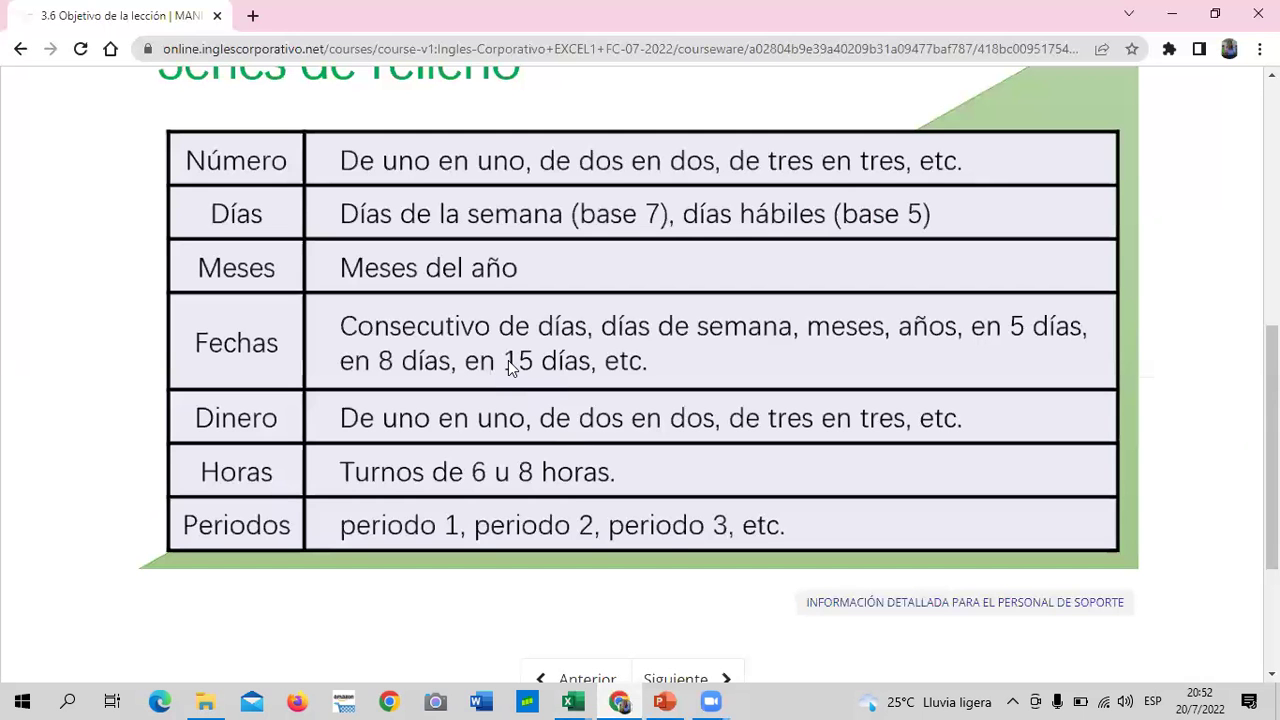
pyautogui.scroll(6, 654, 471)
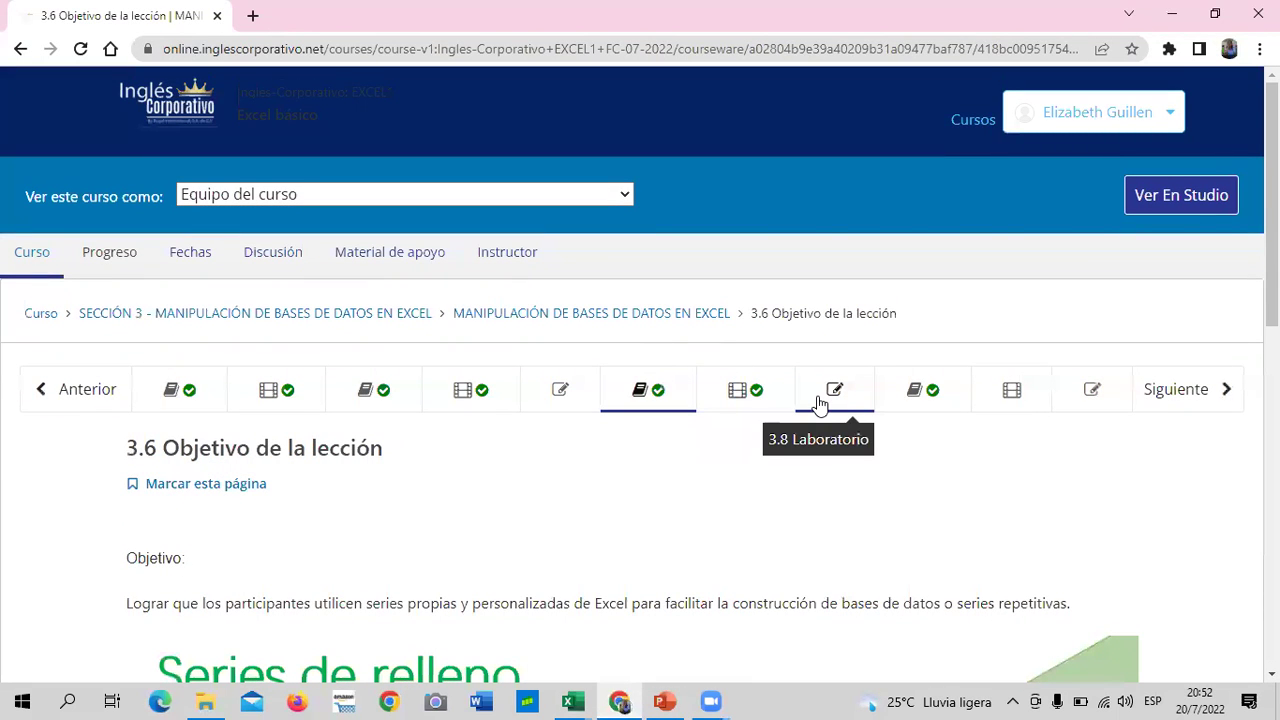
pyautogui.click(715, 397)
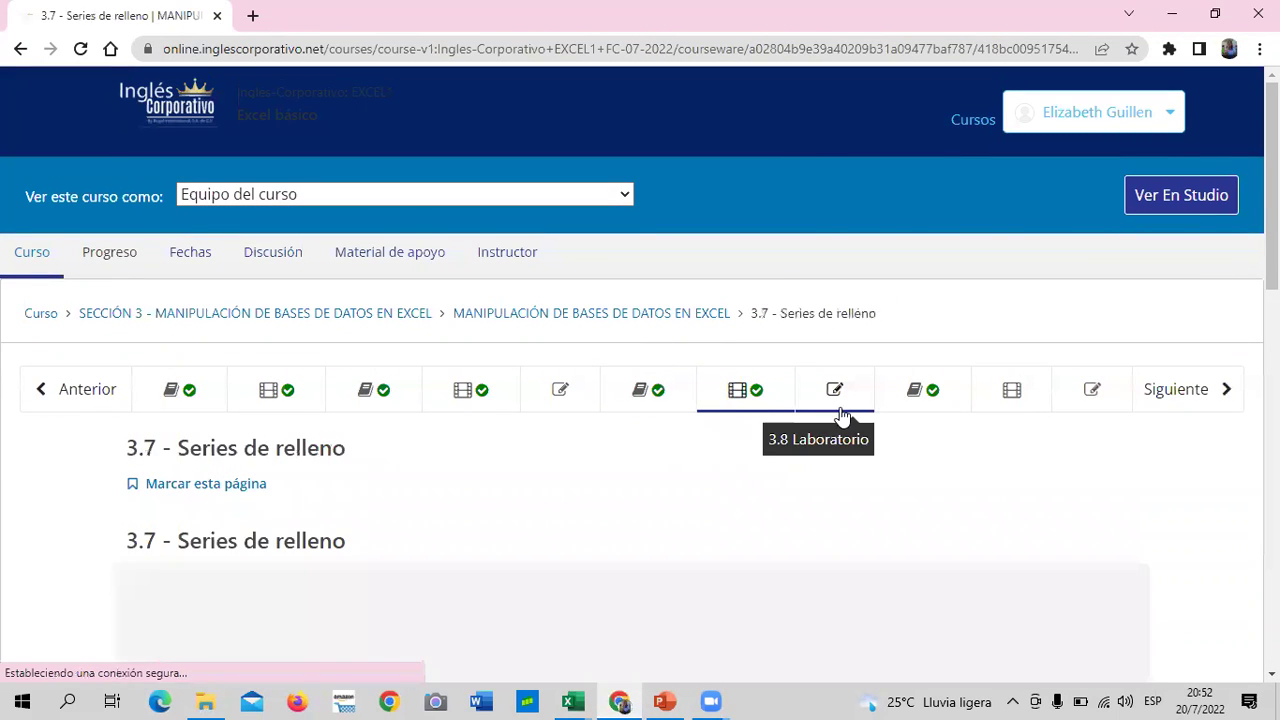
pyautogui.click(811, 396)
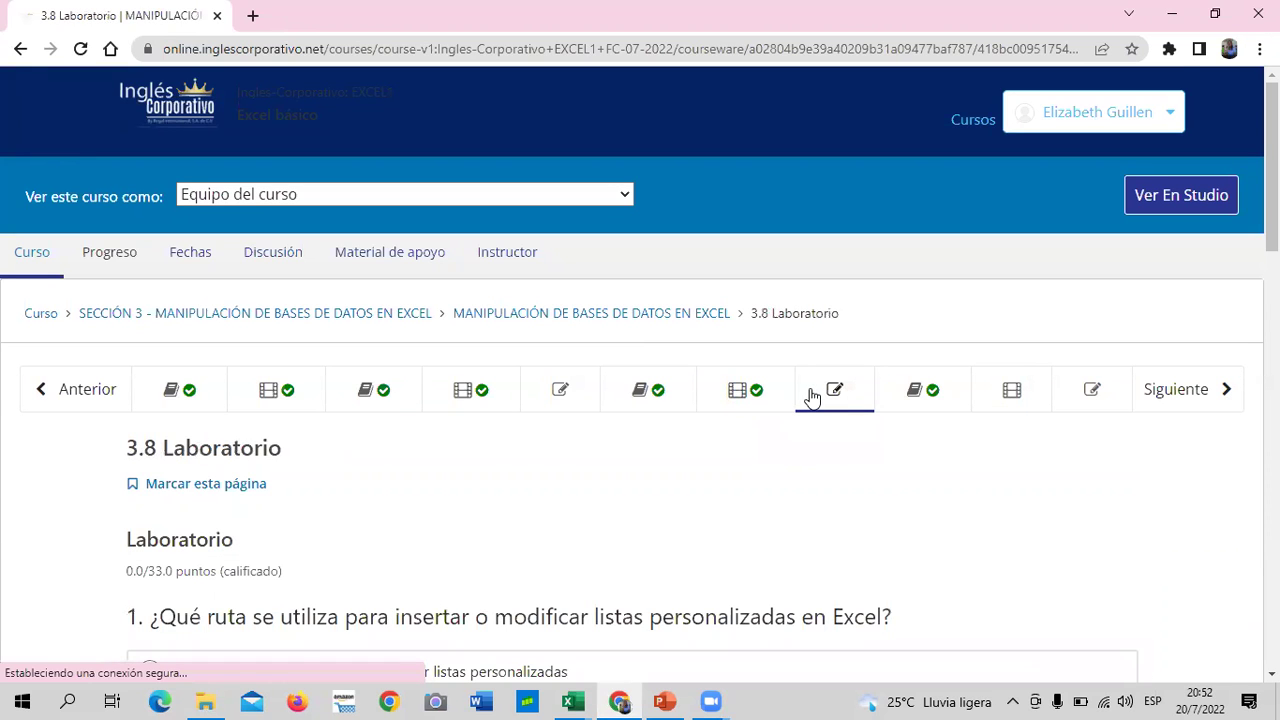
pyautogui.scroll(-3, 728, 400)
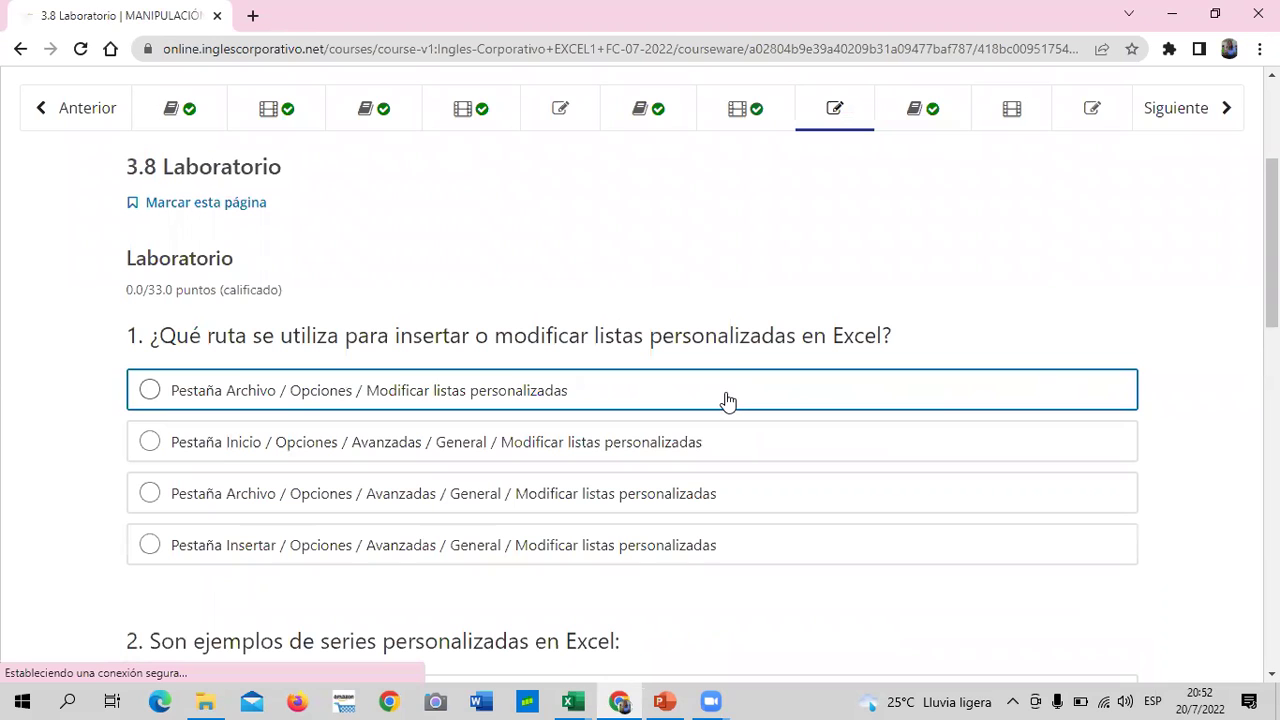
pyautogui.scroll(-3, 287, 340)
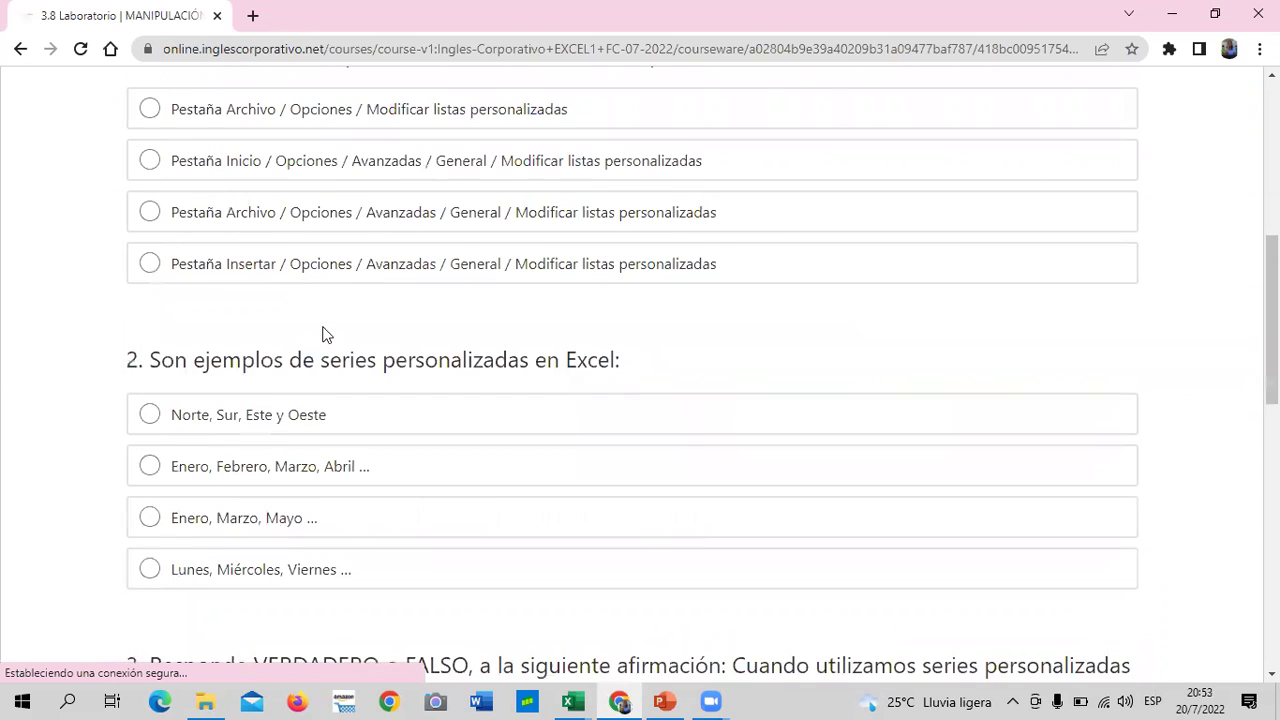
pyautogui.scroll(-3, 386, 343)
pyautogui.scroll(-1, 390, 345)
pyautogui.scroll(-3, 386, 349)
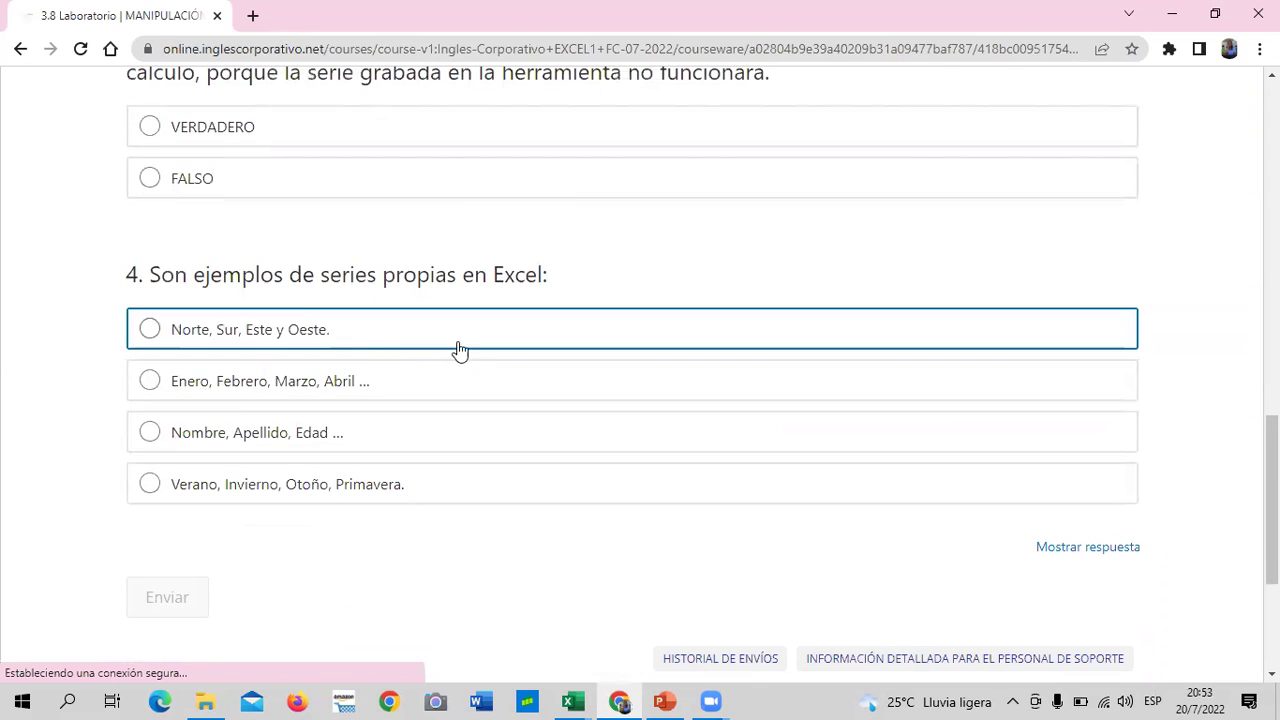
pyautogui.scroll(2, 523, 430)
pyautogui.scroll(4, 523, 430)
pyautogui.scroll(2, 520, 426)
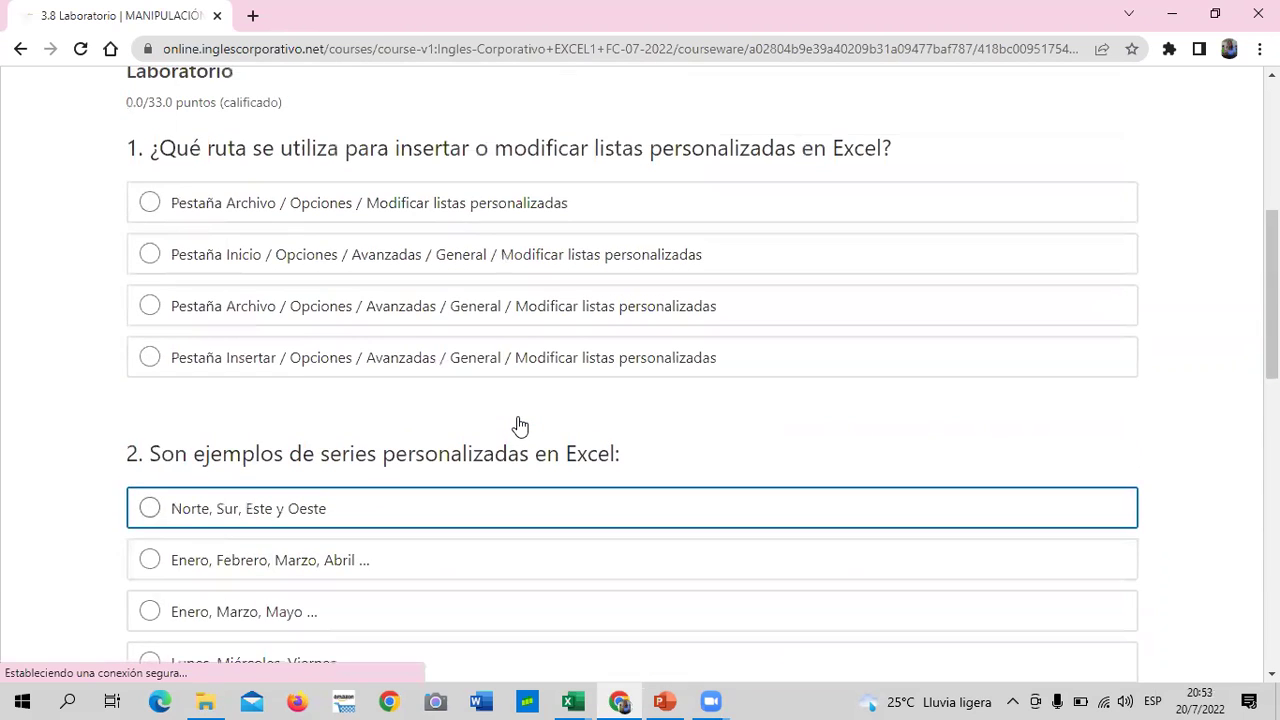
pyautogui.scroll(1, 519, 426)
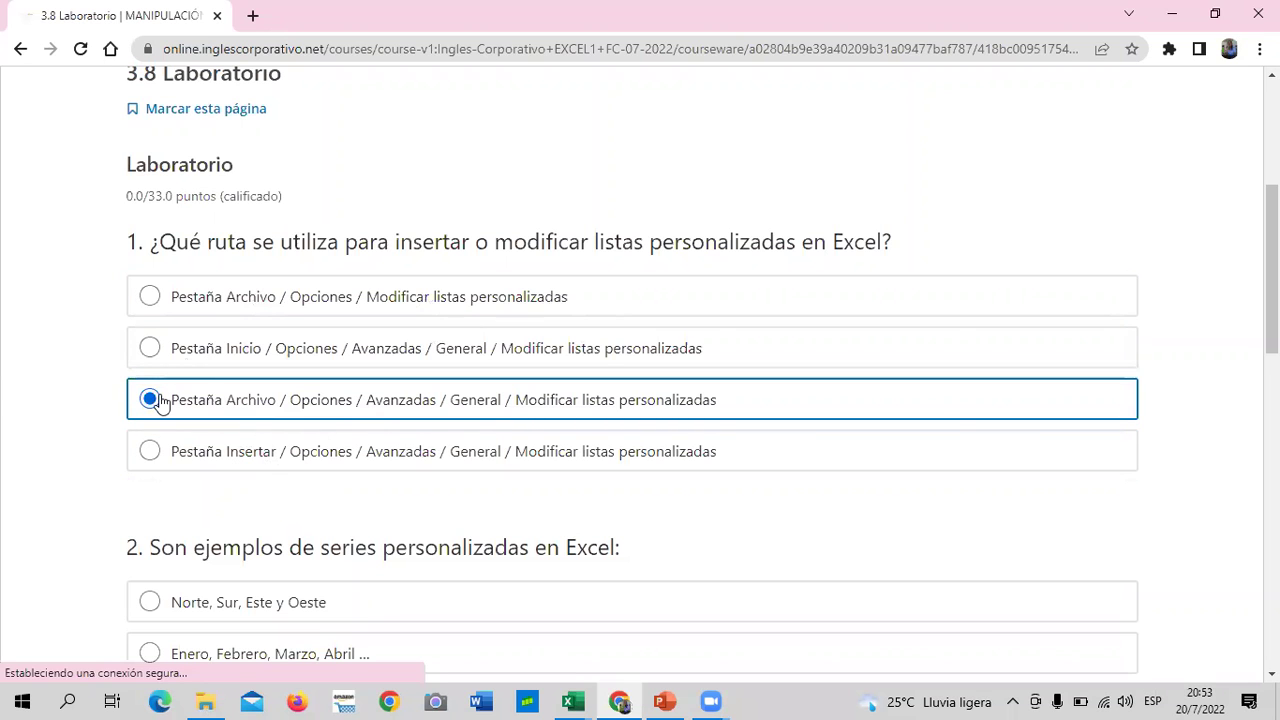
# Choose 'Norte, Sur, Este y Oeste' as the custom-series example for question 2.
pyautogui.scroll(-1, 340, 390)
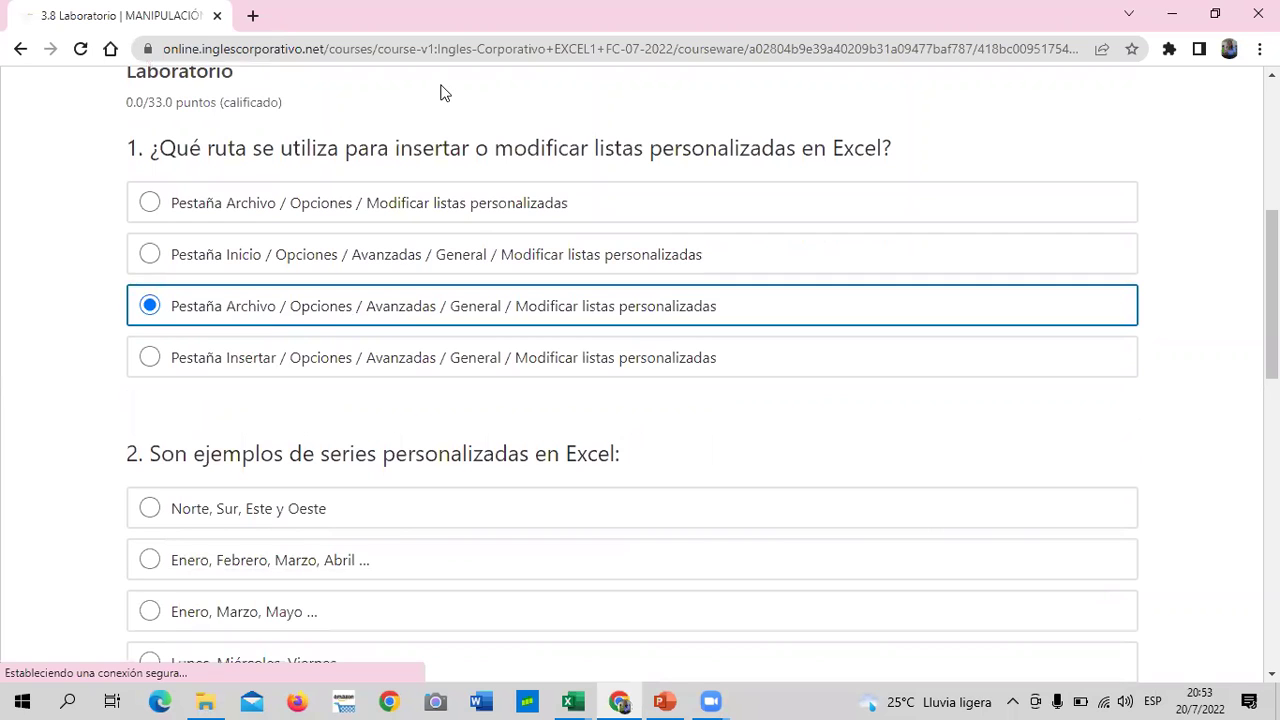
pyautogui.scroll(-1, 911, 424)
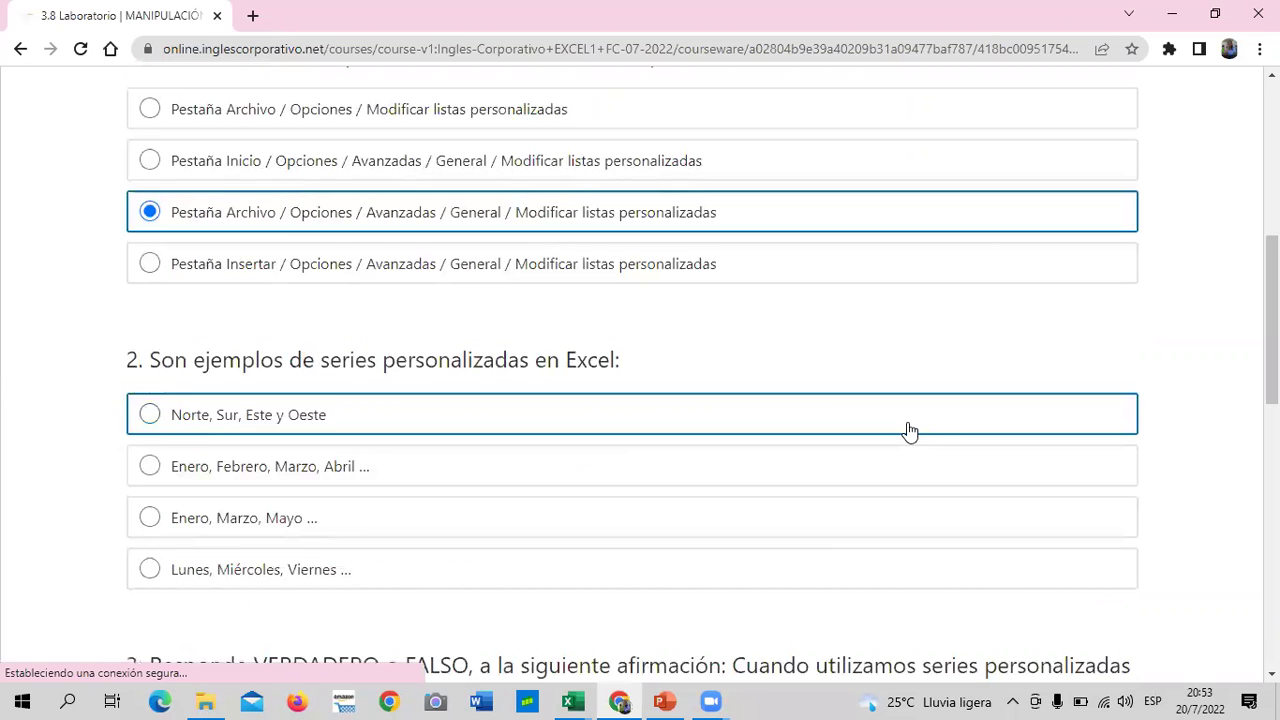
pyautogui.scroll(-1, 909, 430)
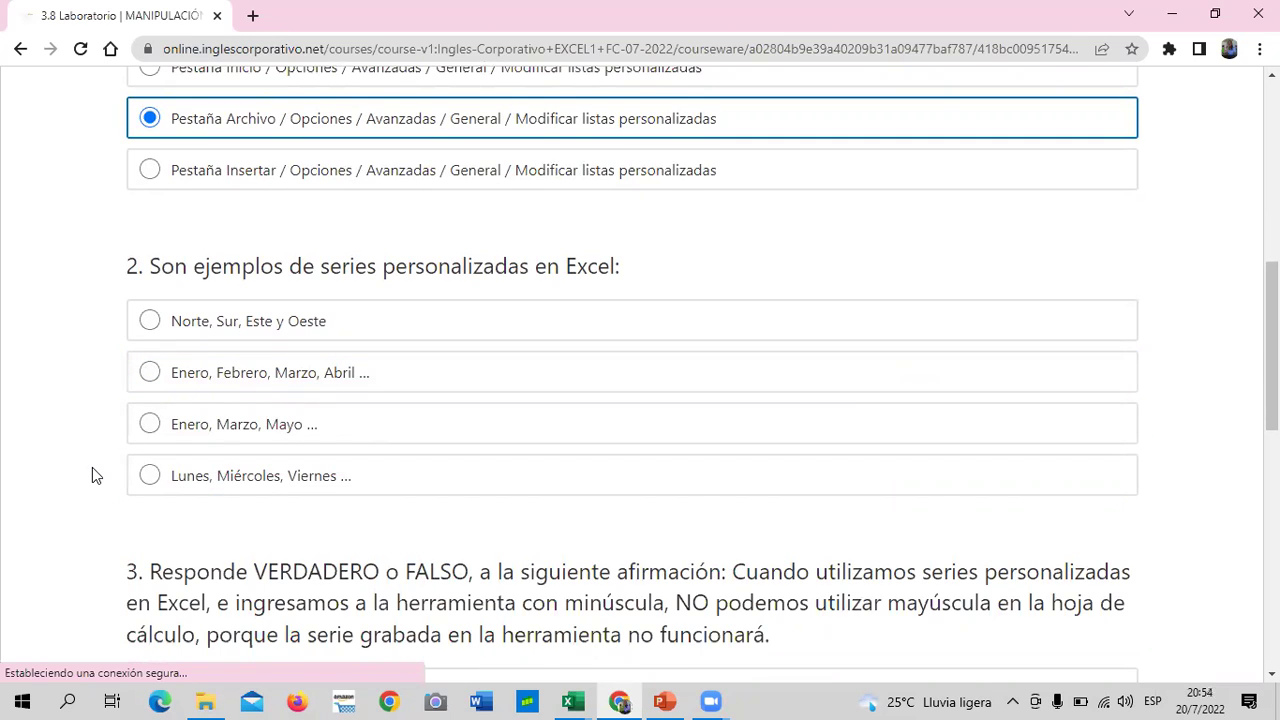
pyautogui.click(150, 322)
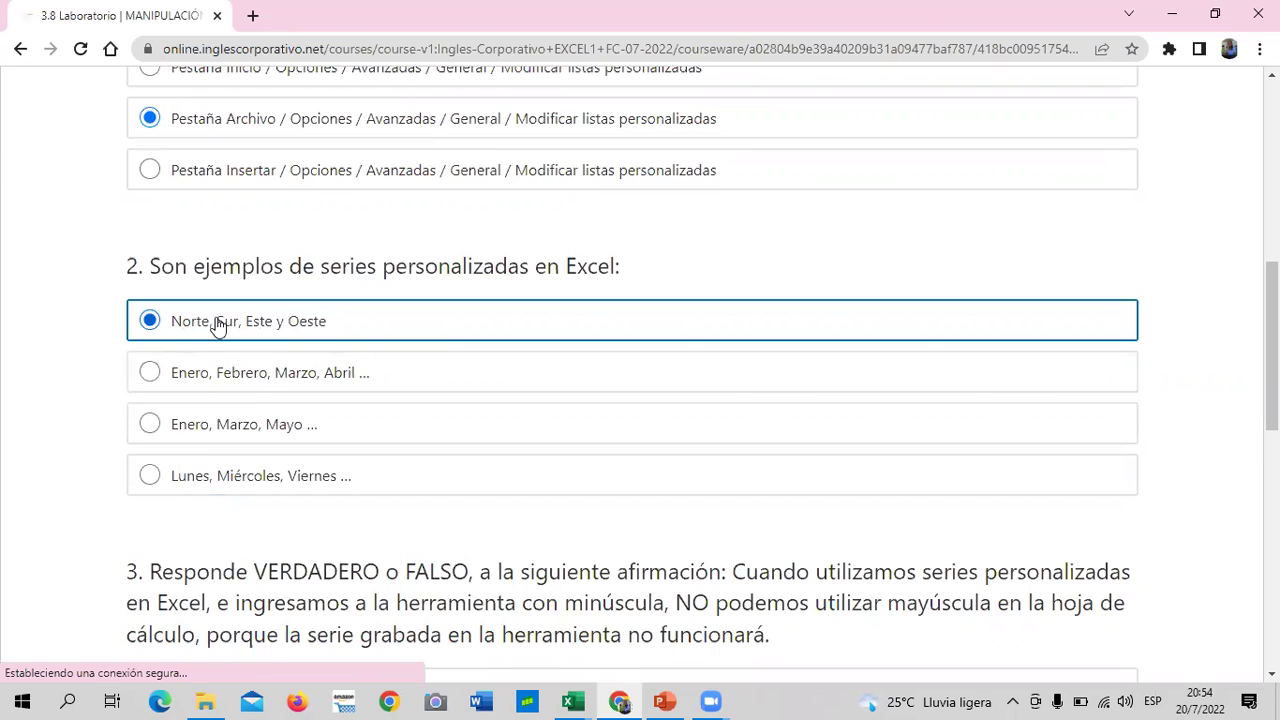
pyautogui.scroll(-2, 337, 429)
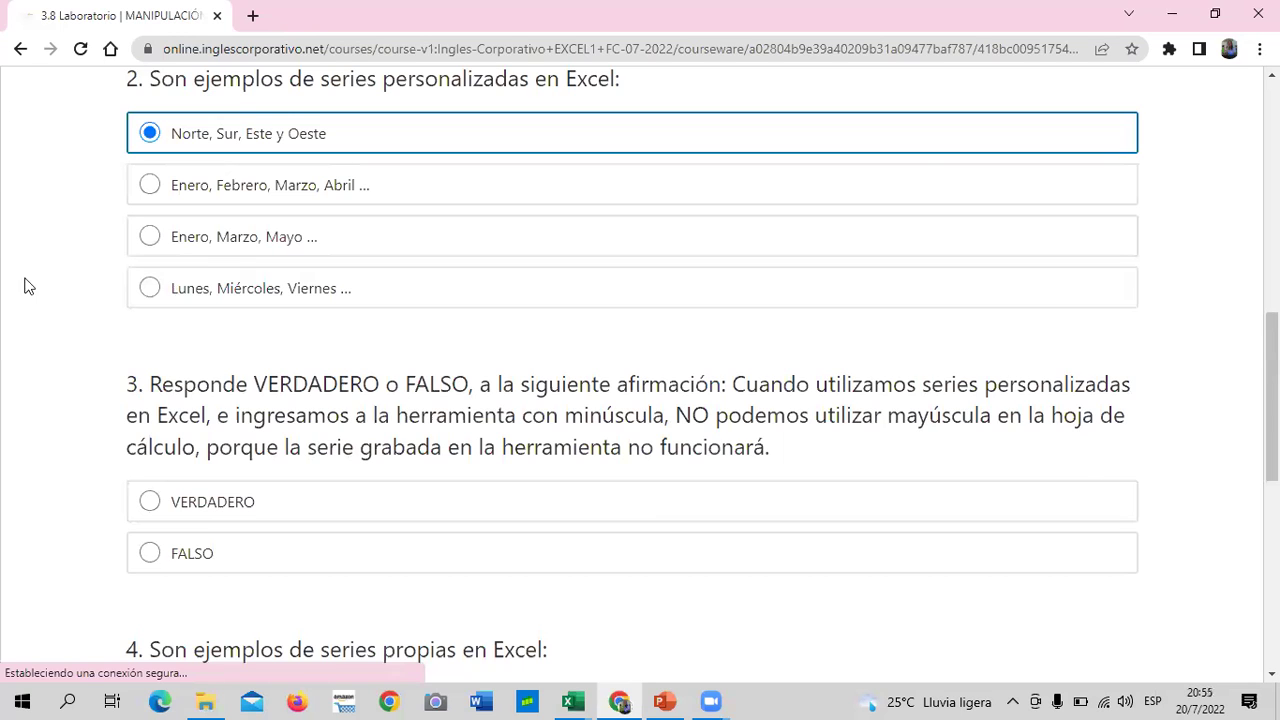
pyautogui.scroll(-1, 297, 405)
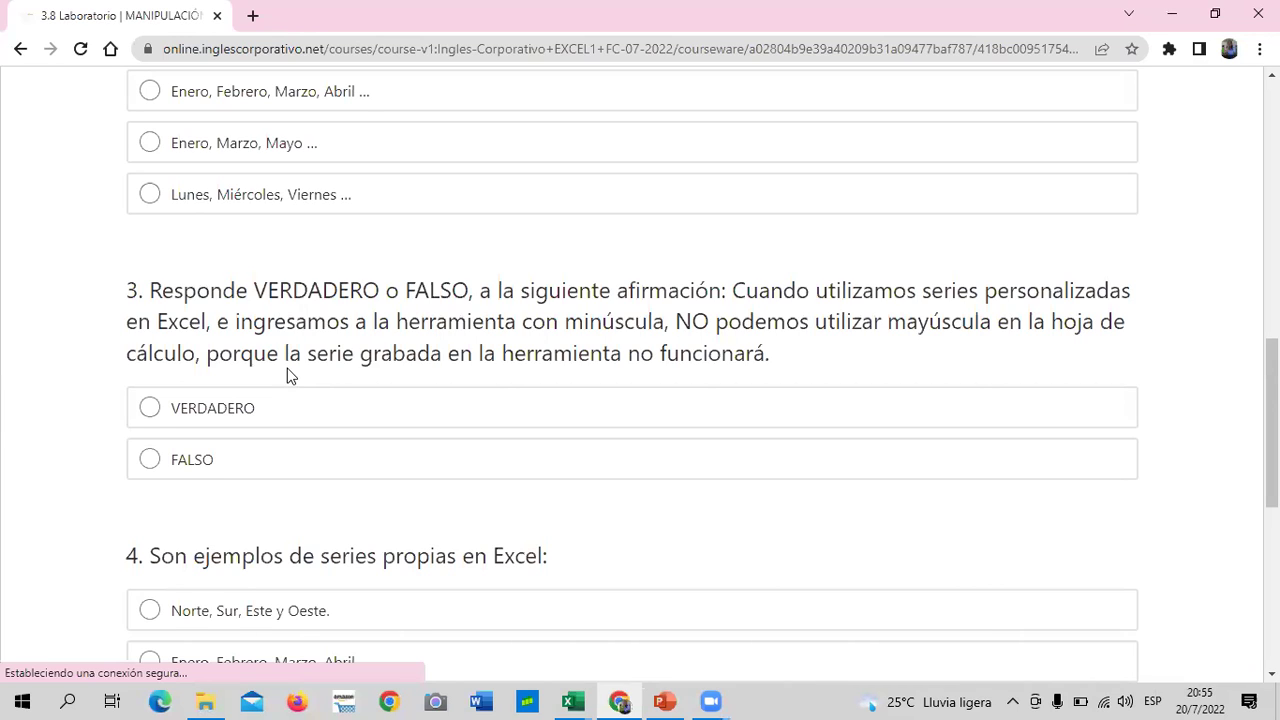
# Mark FALSO for question 3, then pick 'Enero, Febrero, Marzo, Abril ...' for question 4.
pyautogui.click(152, 462)
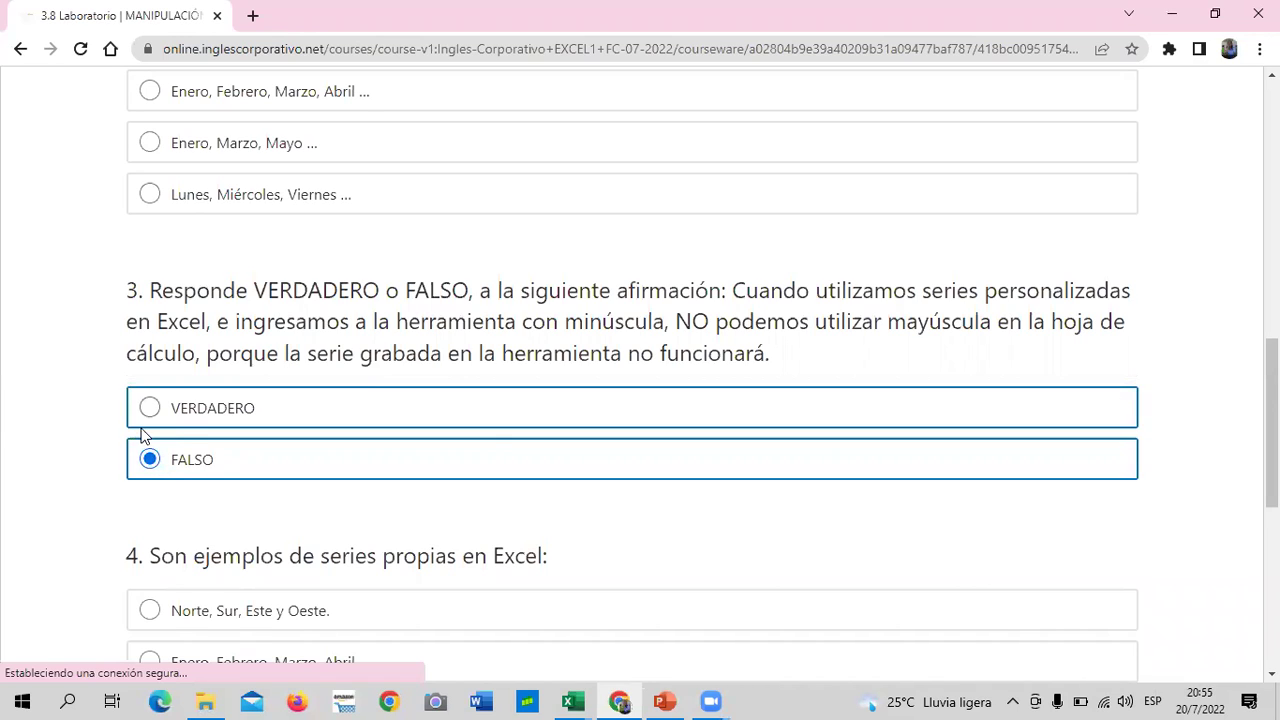
pyautogui.scroll(-1, 497, 430)
pyautogui.scroll(-1, 680, 462)
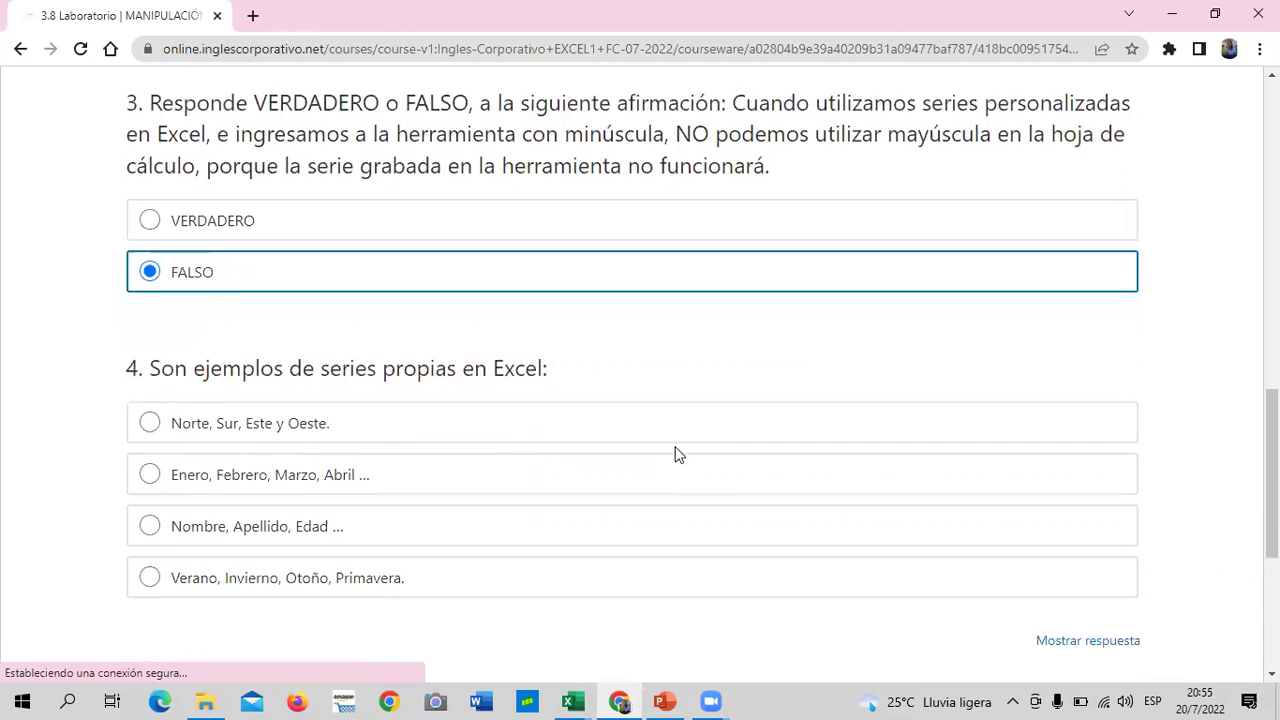
pyautogui.scroll(-2, 671, 394)
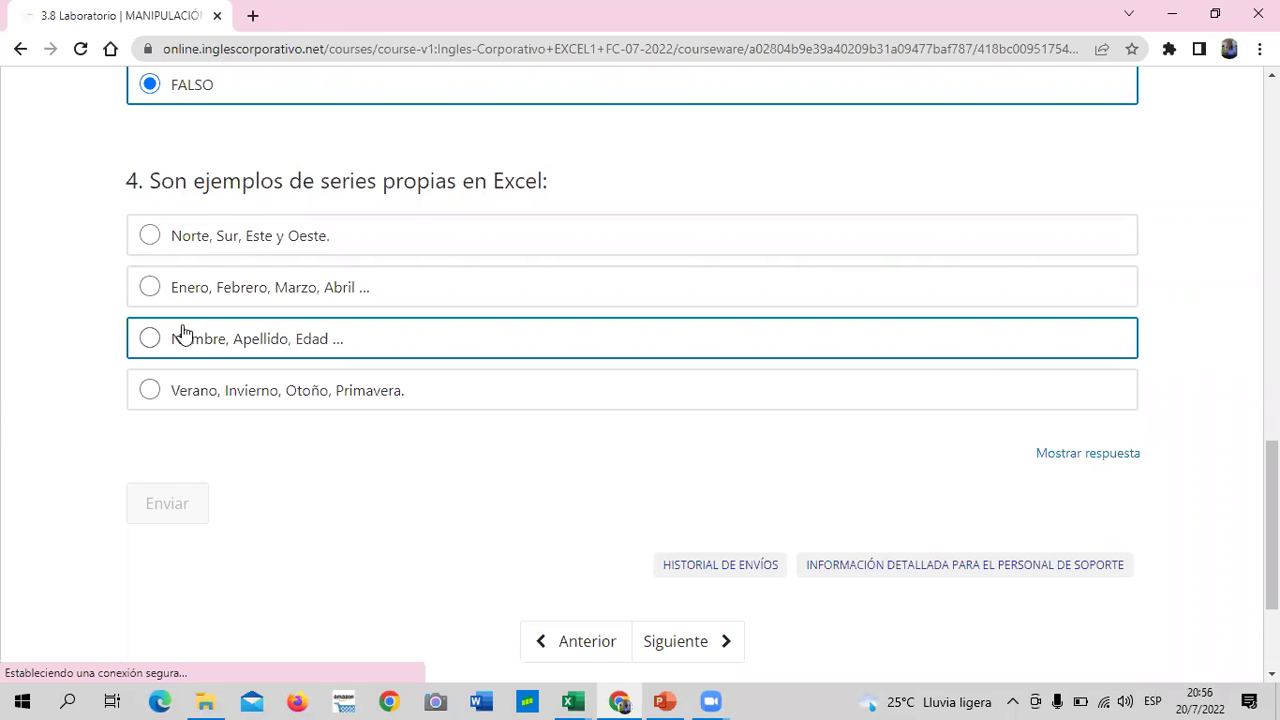
pyautogui.click(149, 287)
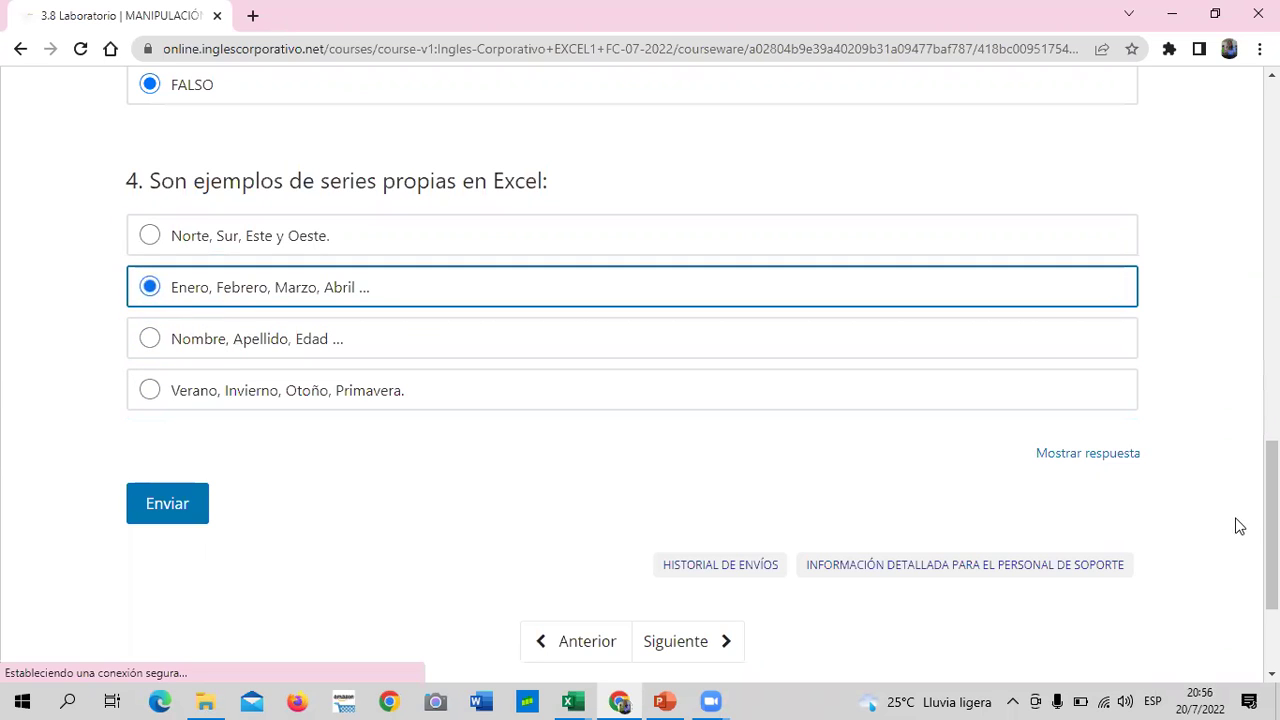
# Show the answers with Mostrar respuesta and review the green check marks back up to question 1.
pyautogui.click(1105, 455)
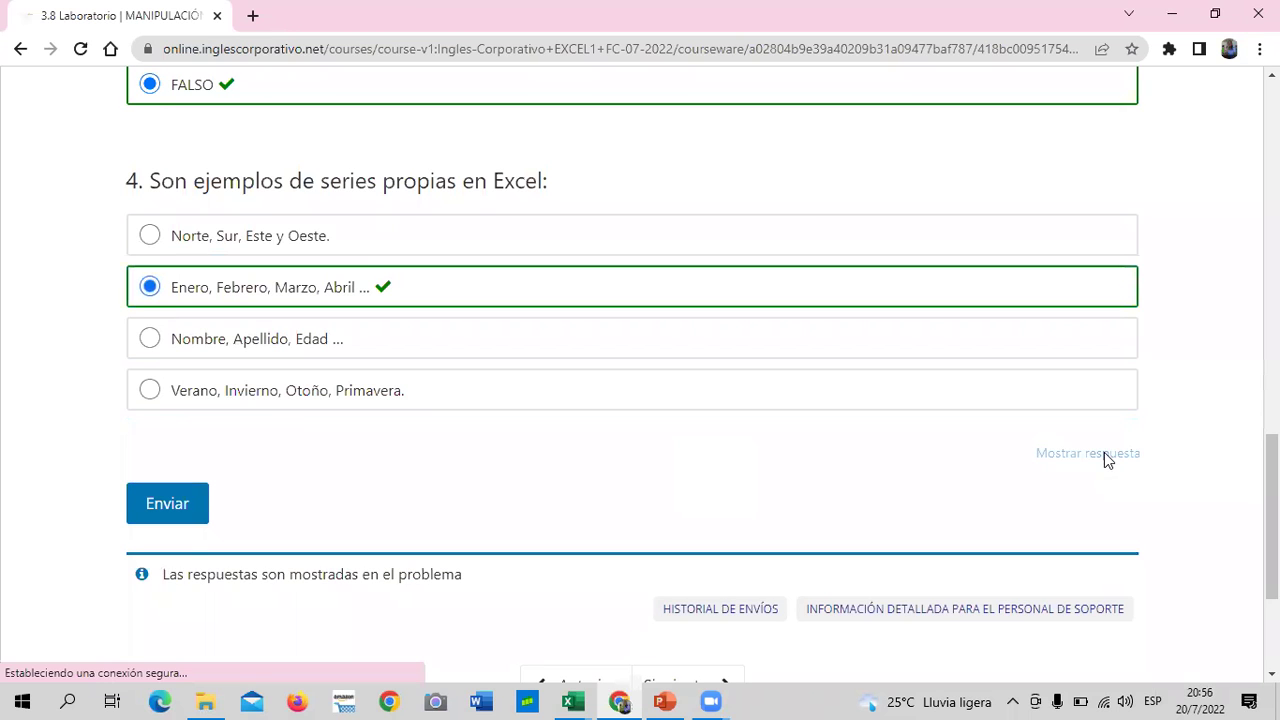
pyautogui.scroll(2, 999, 508)
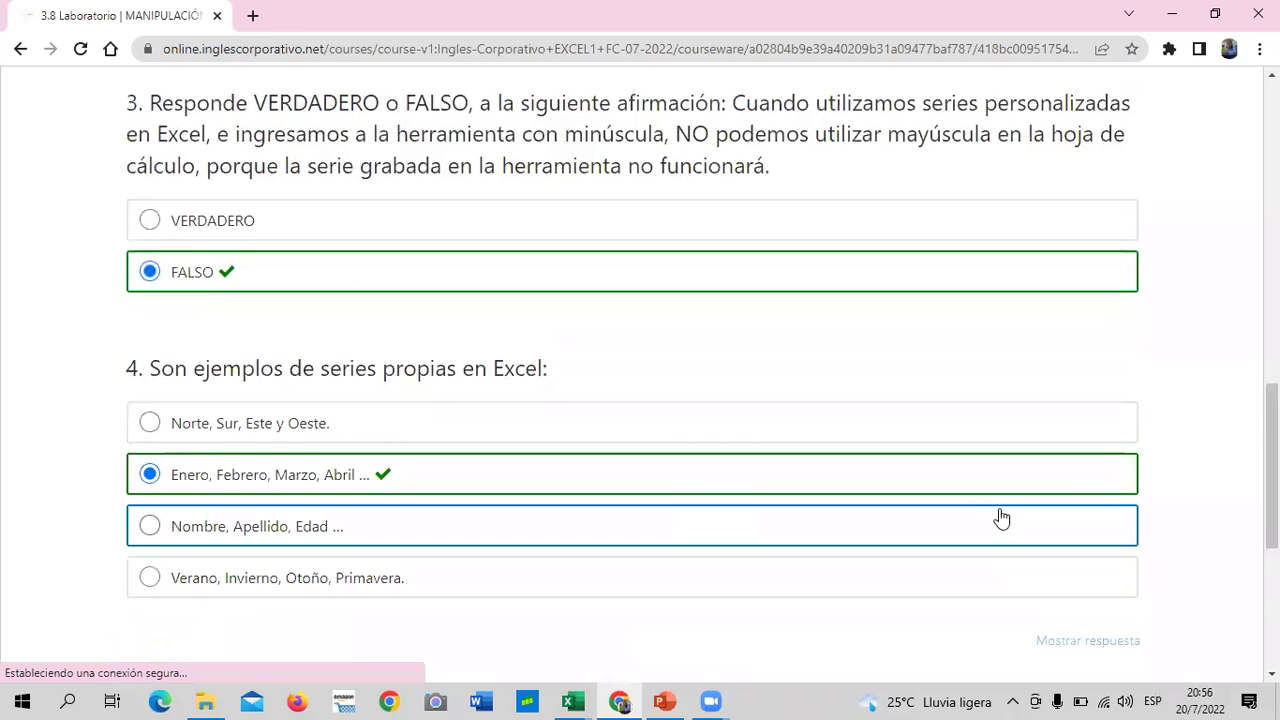
pyautogui.scroll(2, 362, 414)
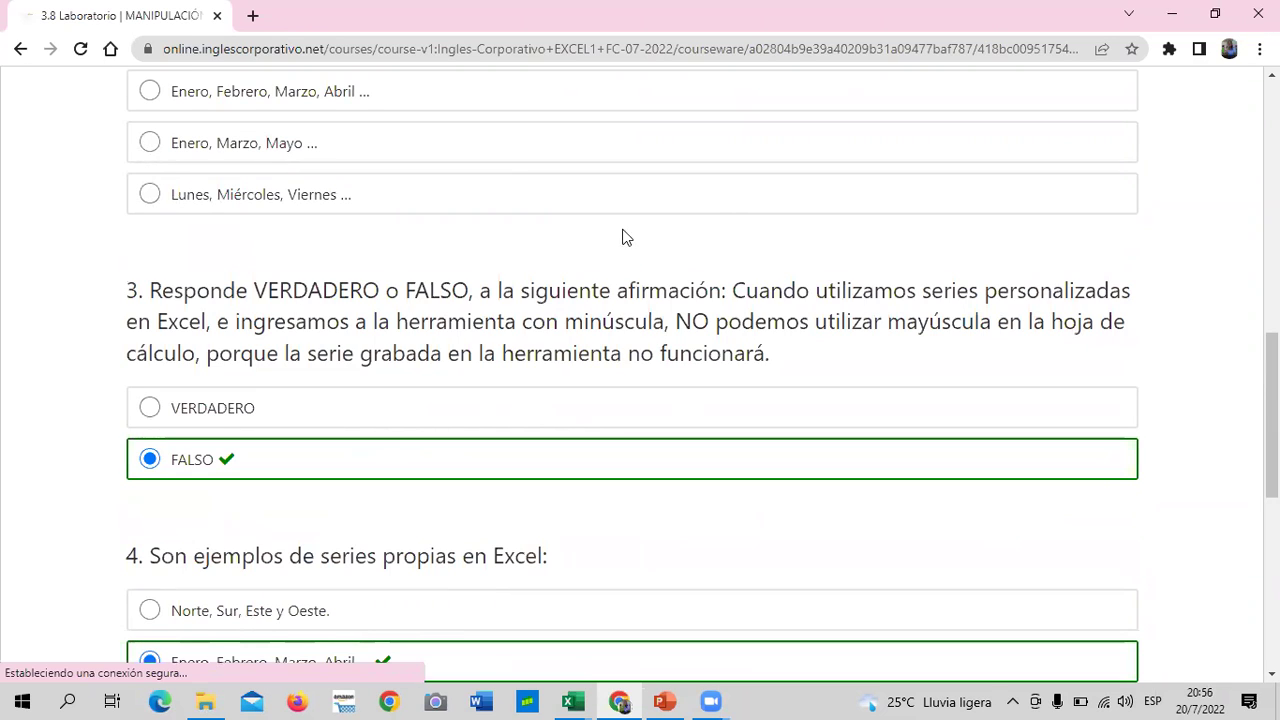
pyautogui.scroll(1, 612, 260)
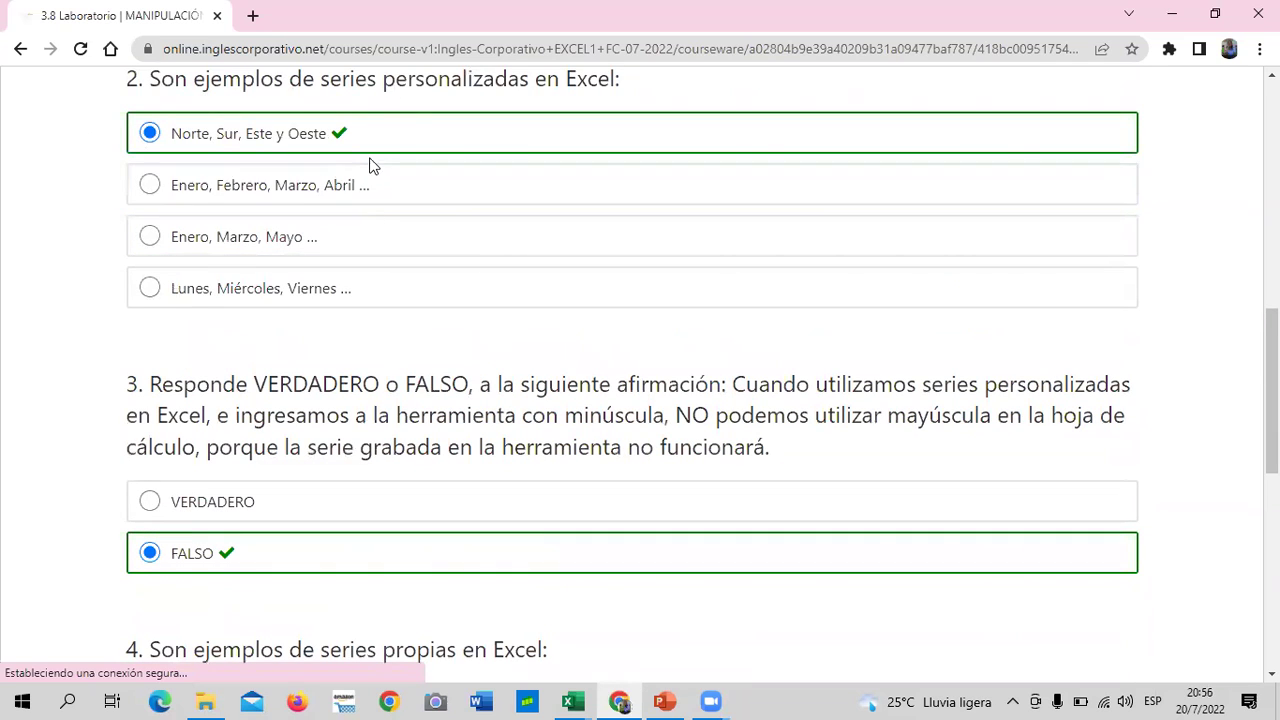
pyautogui.scroll(2, 375, 170)
pyautogui.scroll(1, 617, 290)
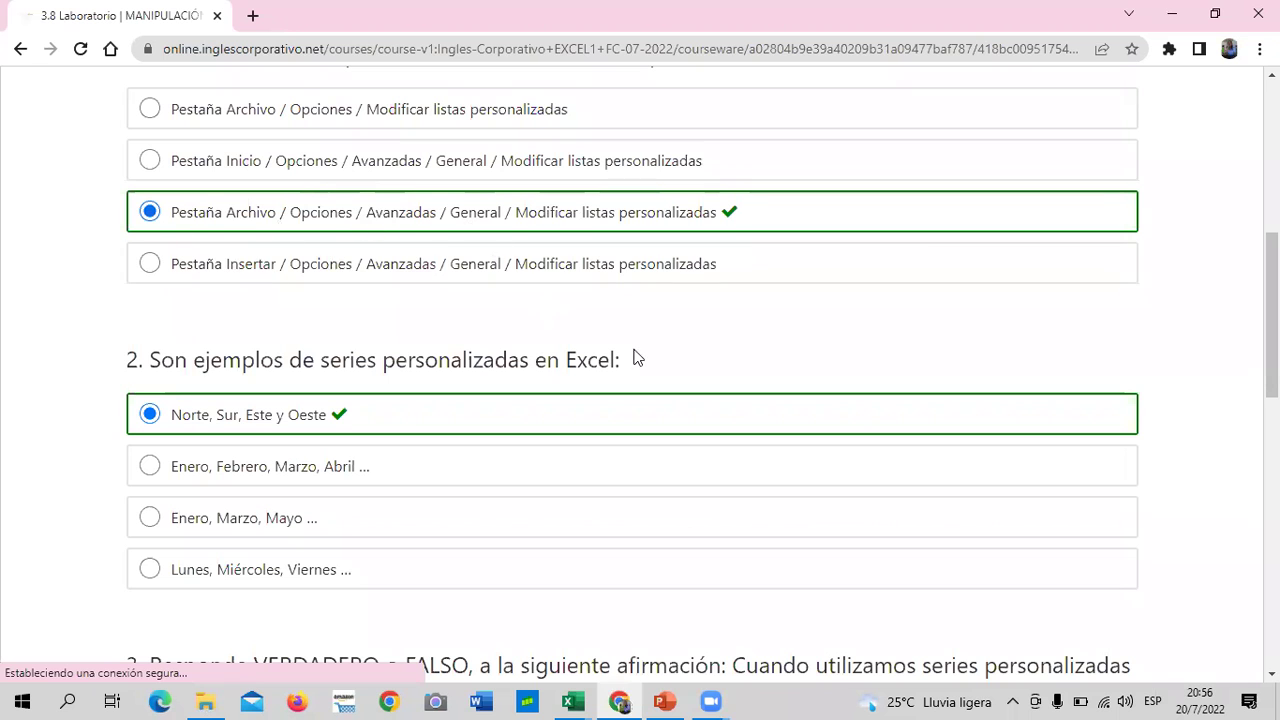
pyautogui.scroll(-15, 628, 377)
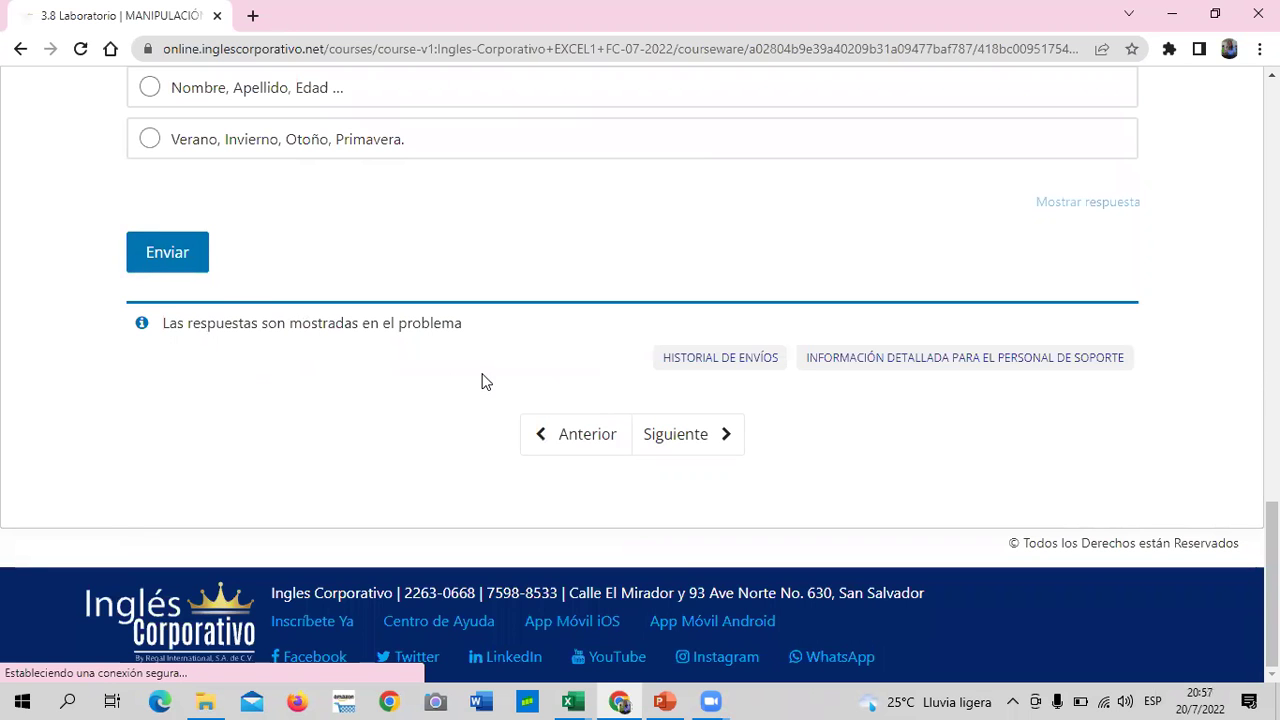
pyautogui.scroll(2, 497, 390)
pyautogui.scroll(5, 514, 408)
pyautogui.scroll(2, 512, 414)
pyautogui.scroll(1, 510, 410)
pyautogui.scroll(3, 510, 407)
pyautogui.scroll(2, 495, 415)
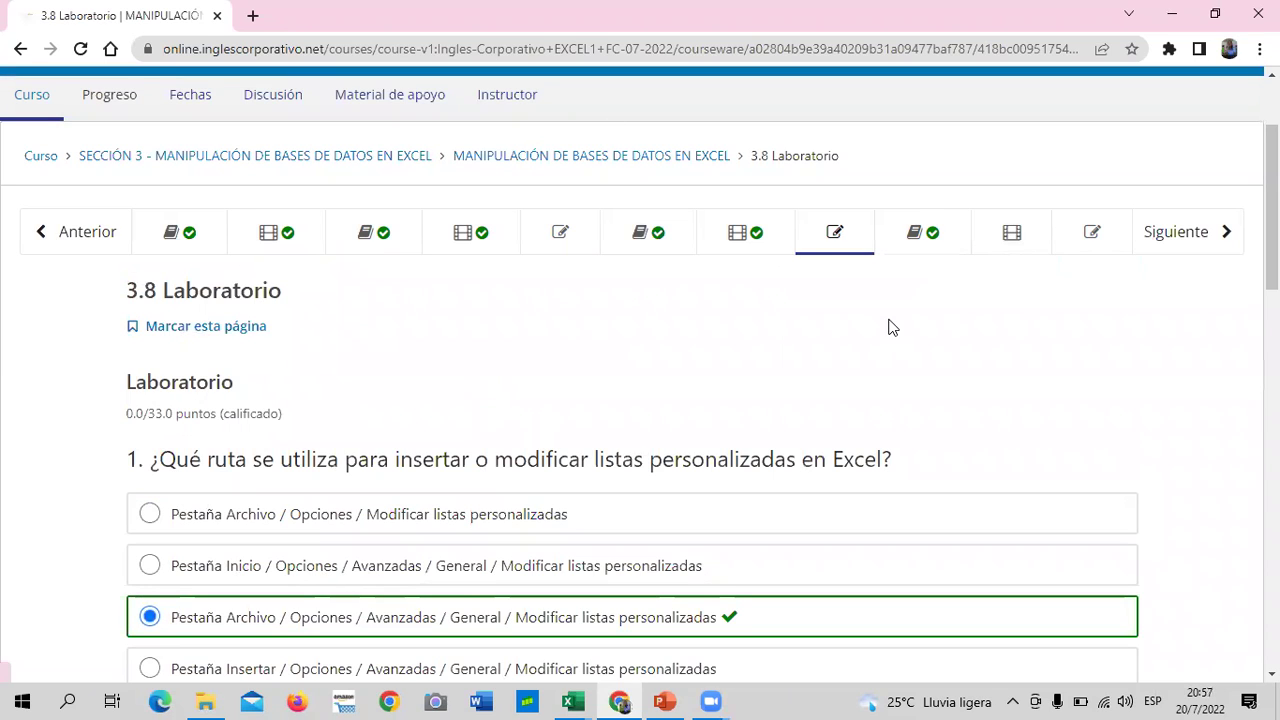
# Go to lesson 3.9 and read through the Lista de validación slide.
pyautogui.click(947, 227)
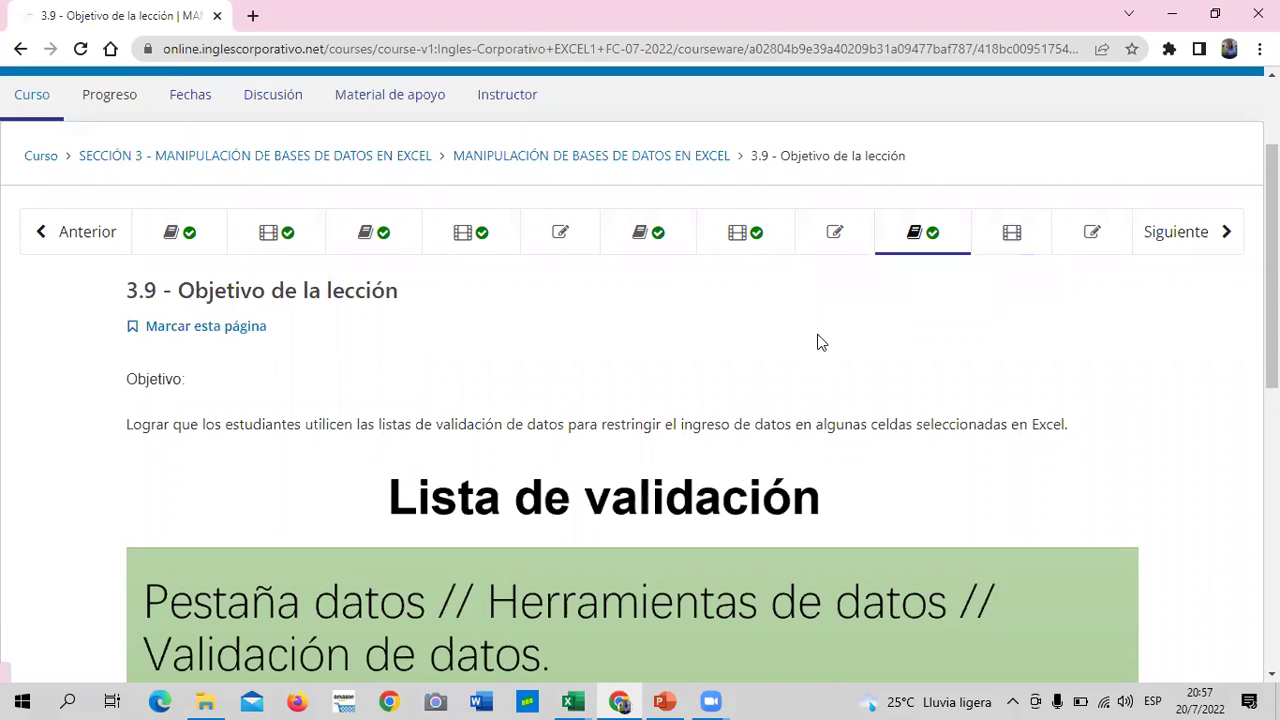
pyautogui.scroll(-1, 817, 343)
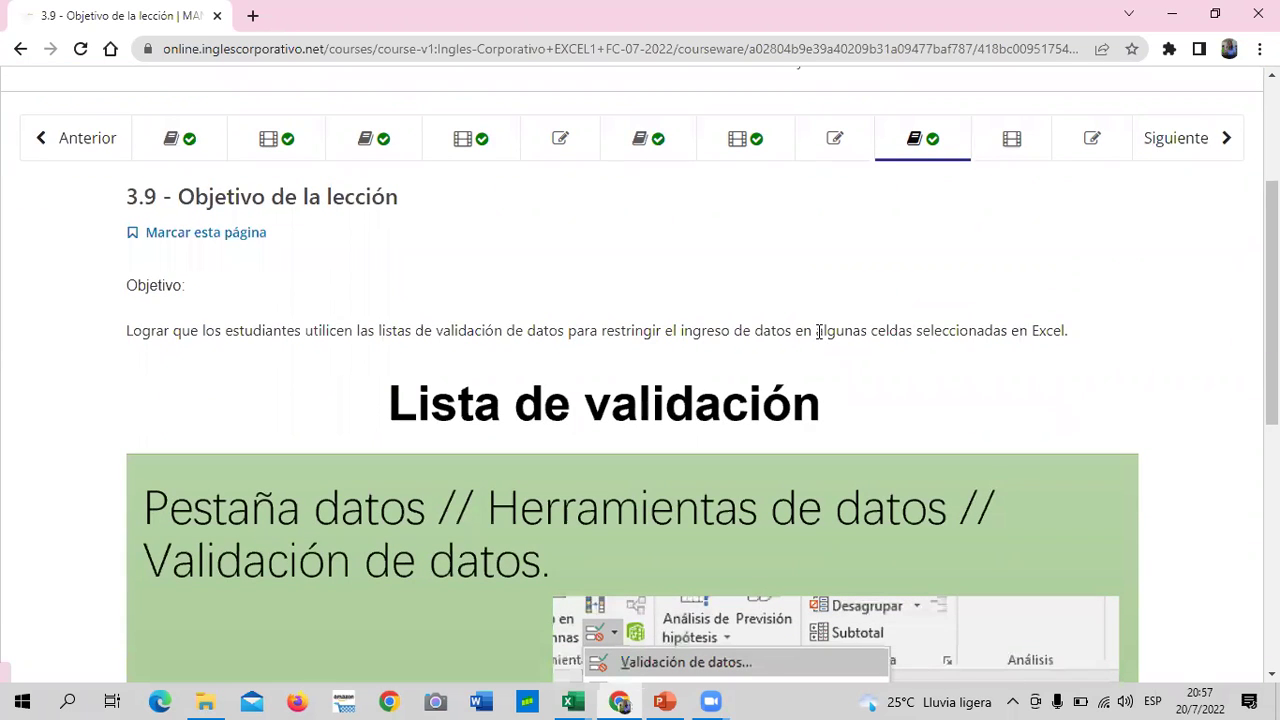
pyautogui.scroll(-1, 785, 368)
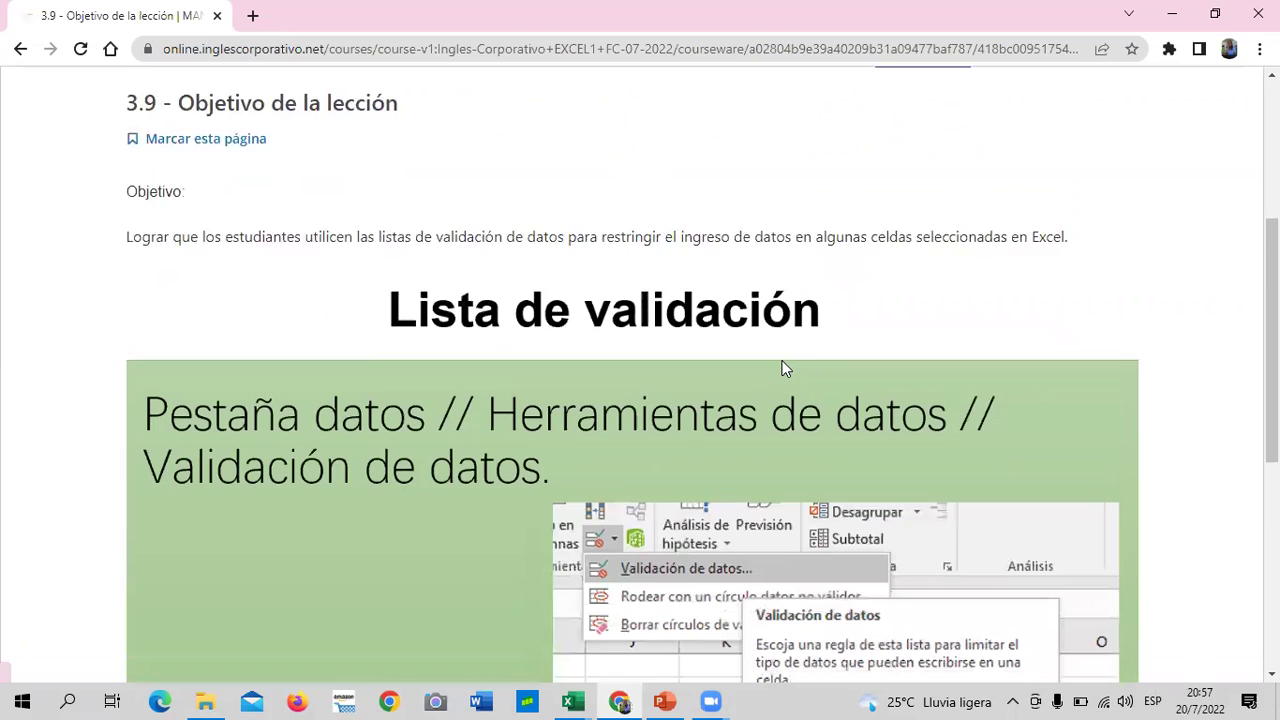
pyautogui.scroll(-2, 785, 368)
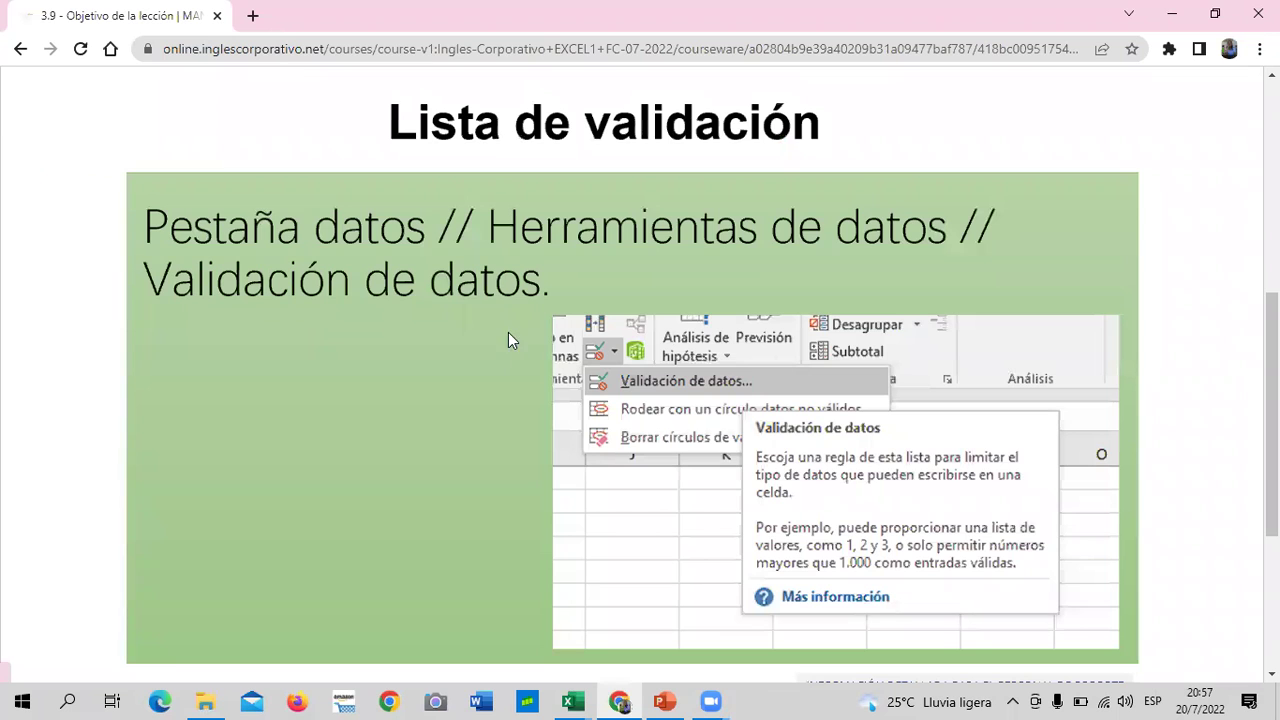
pyautogui.scroll(-2, 465, 421)
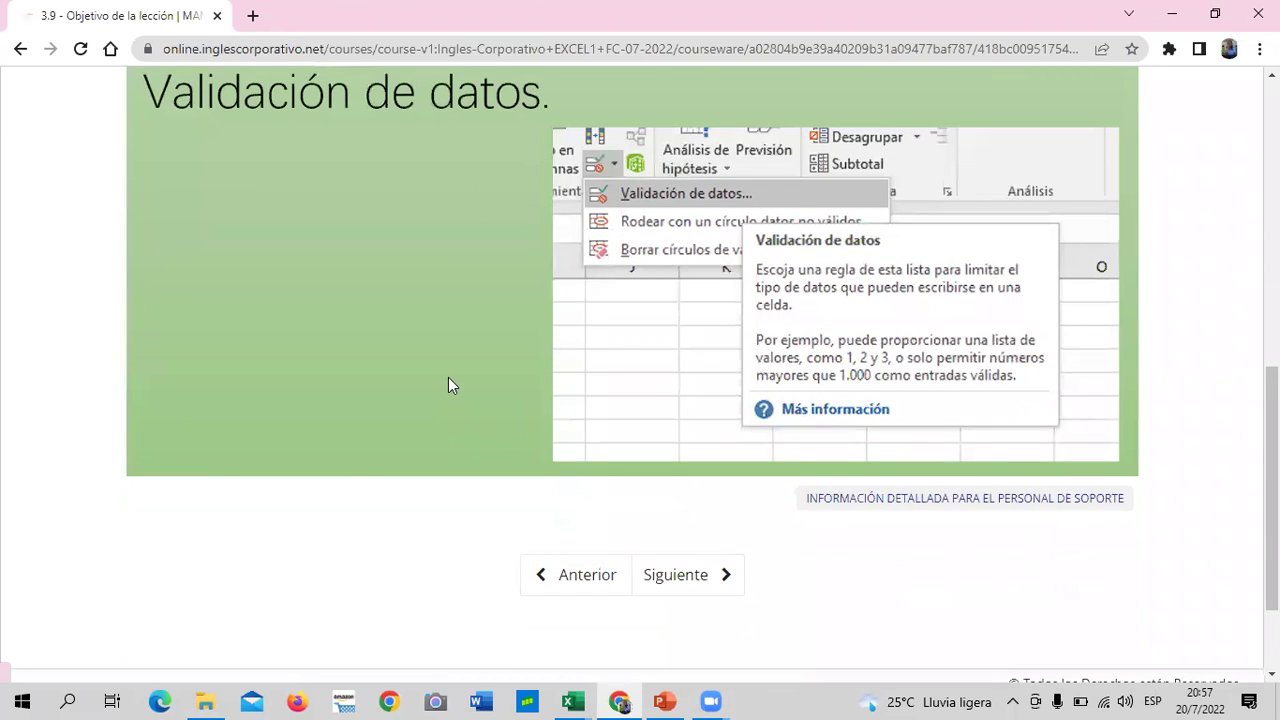
pyautogui.scroll(1, 448, 377)
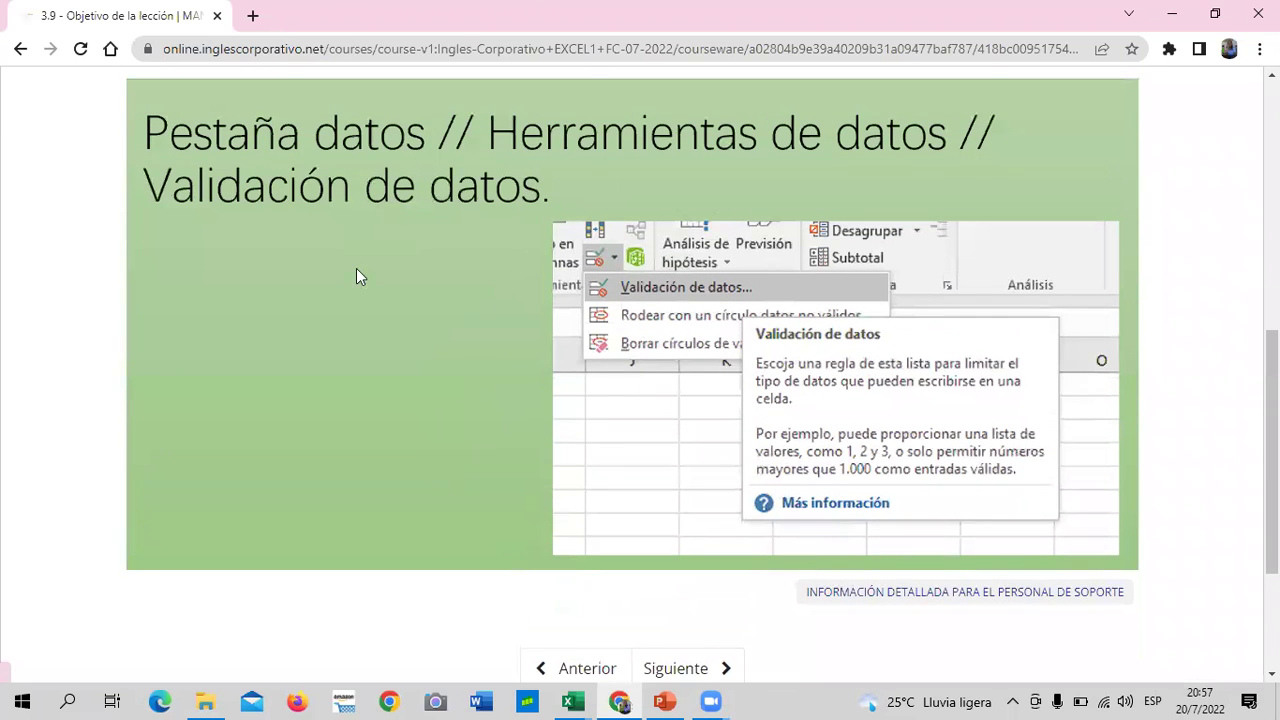
pyautogui.scroll(1, 465, 218)
pyautogui.scroll(2, 480, 293)
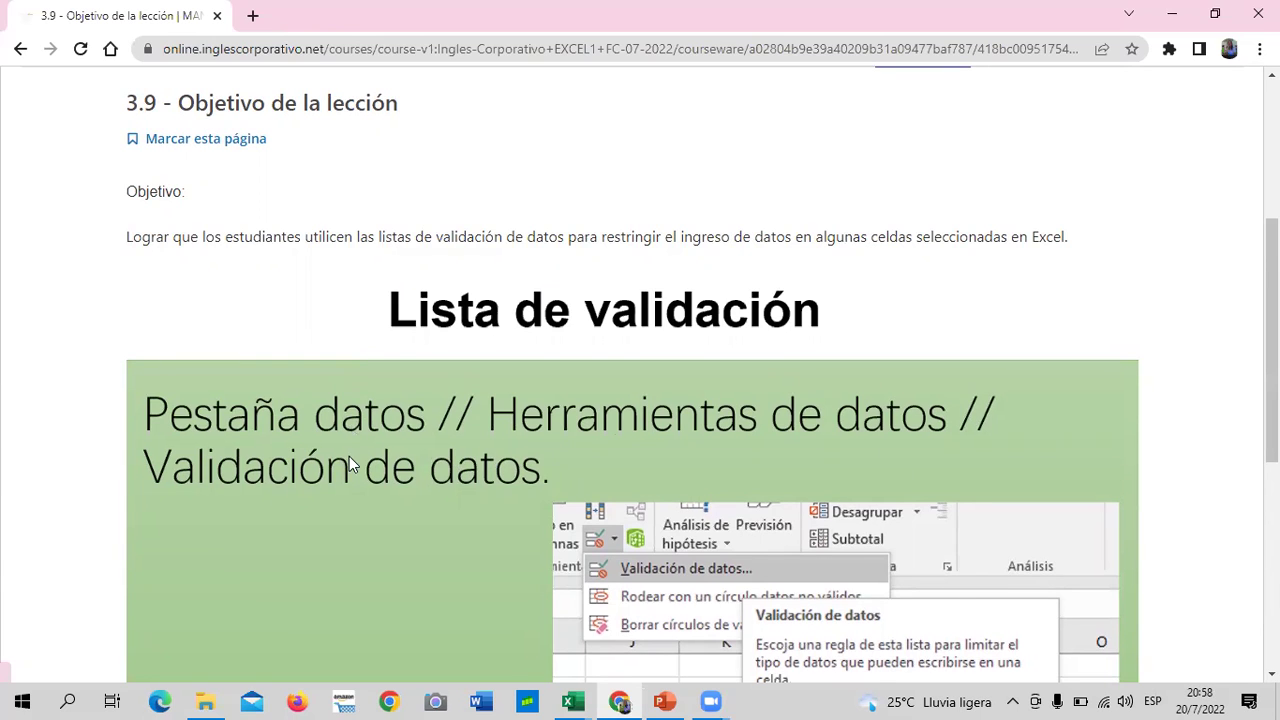
# Advance from the end of lesson 3.9 to lesson 3.10 'Listas de validación de datos' with Siguiente.
pyautogui.scroll(-1, 349, 456)
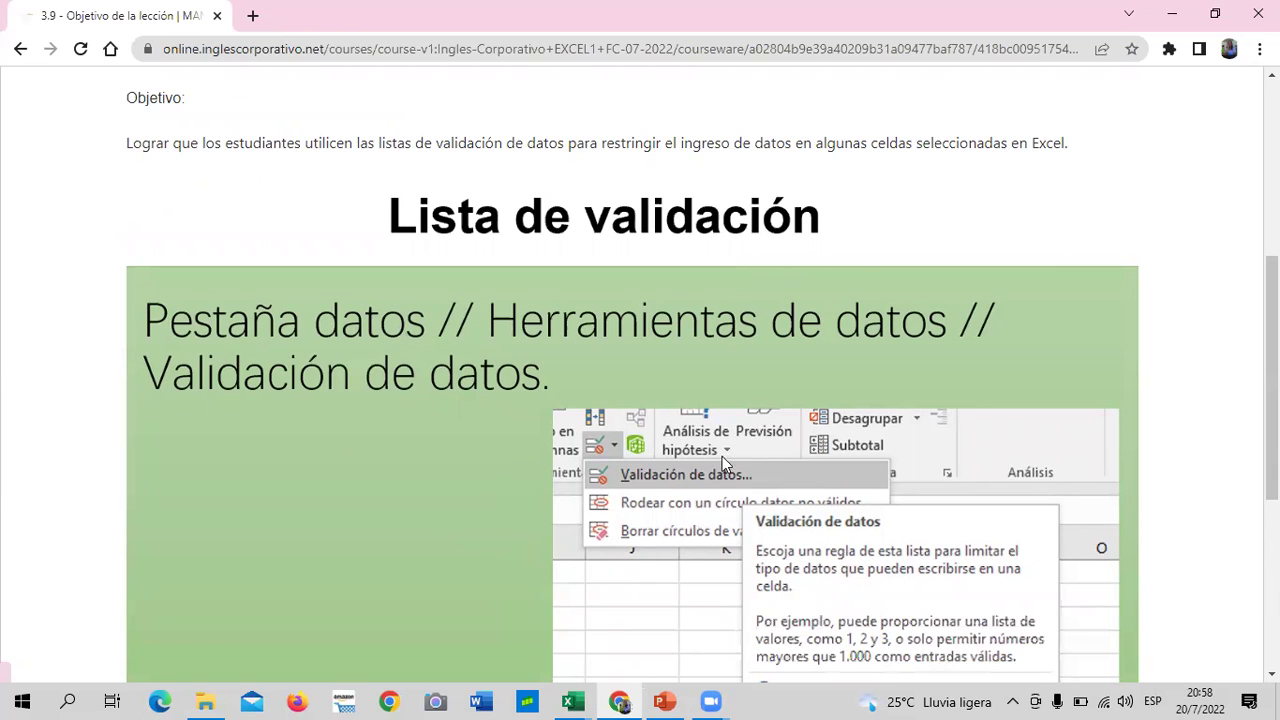
pyautogui.scroll(-1, 622, 478)
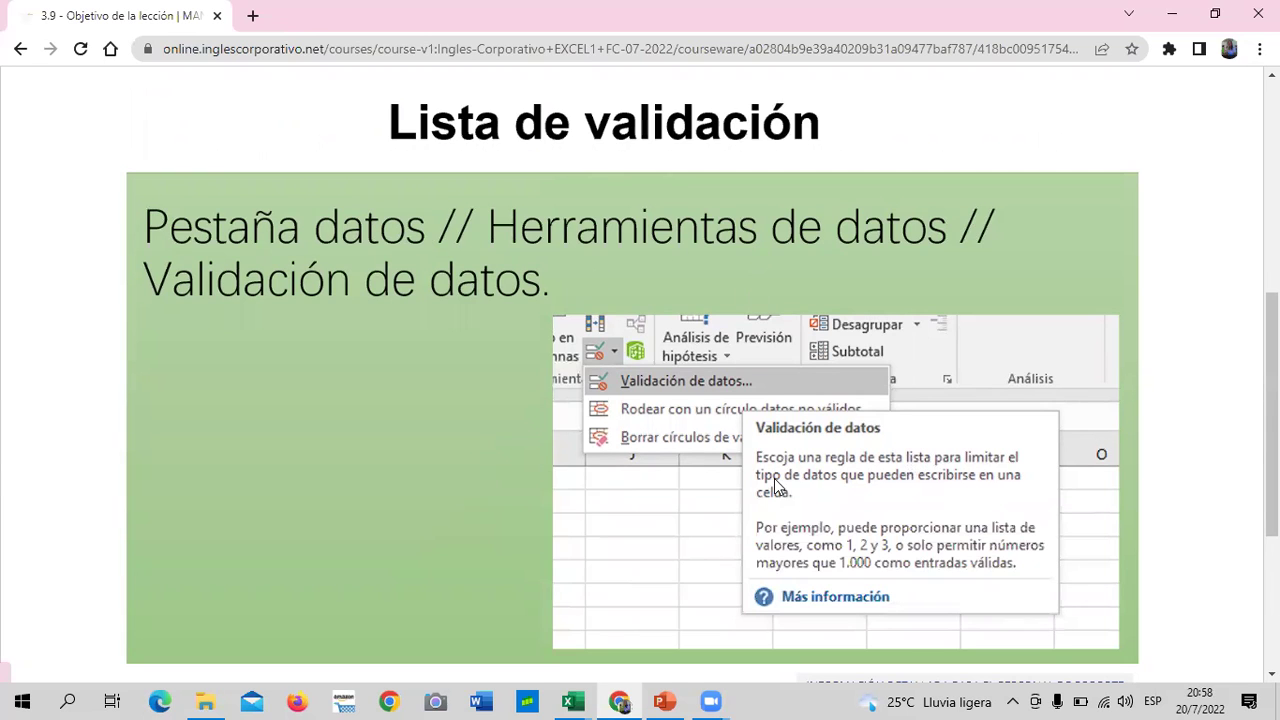
pyautogui.scroll(-1, 776, 487)
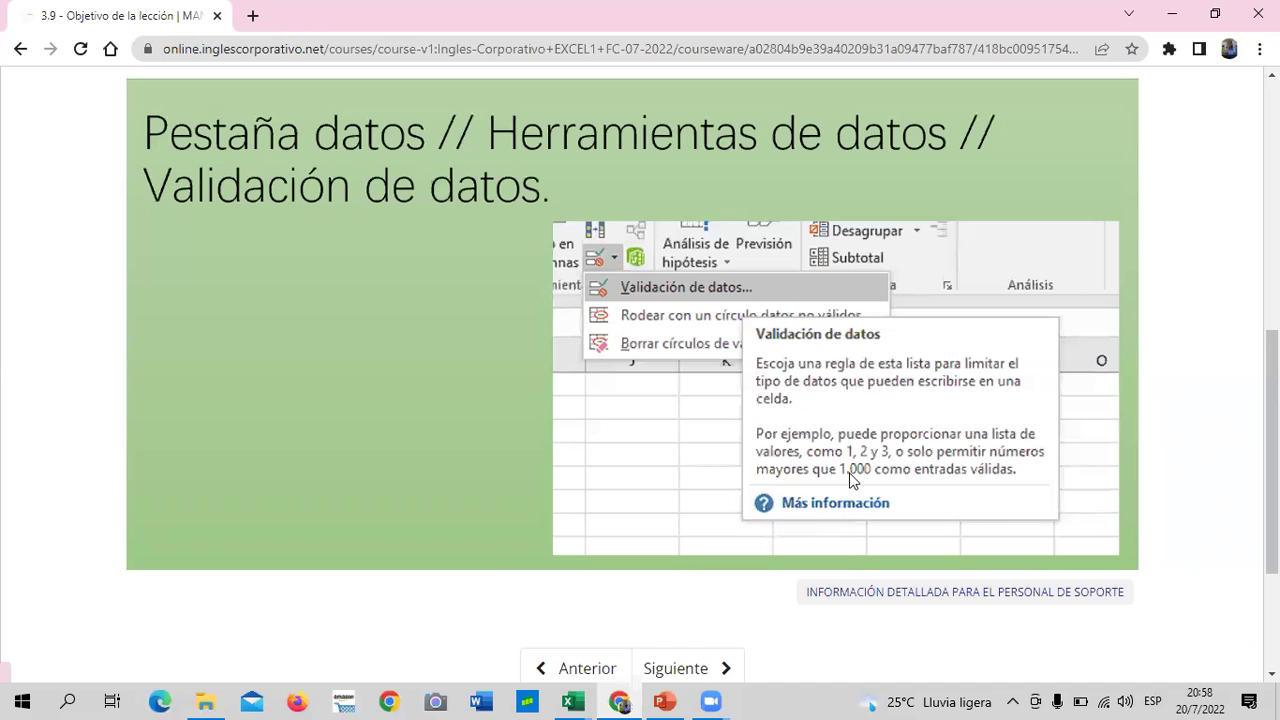
pyautogui.scroll(4, 678, 532)
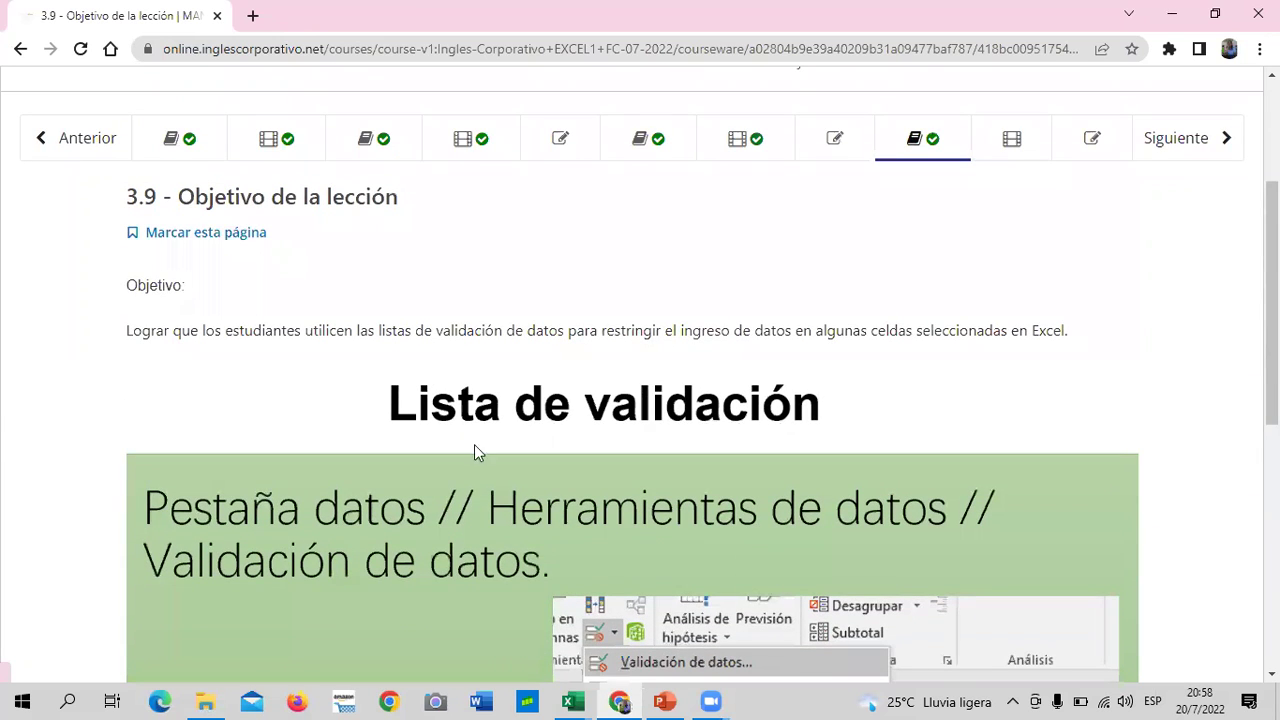
pyautogui.scroll(-1, 636, 376)
pyautogui.scroll(-2, 632, 377)
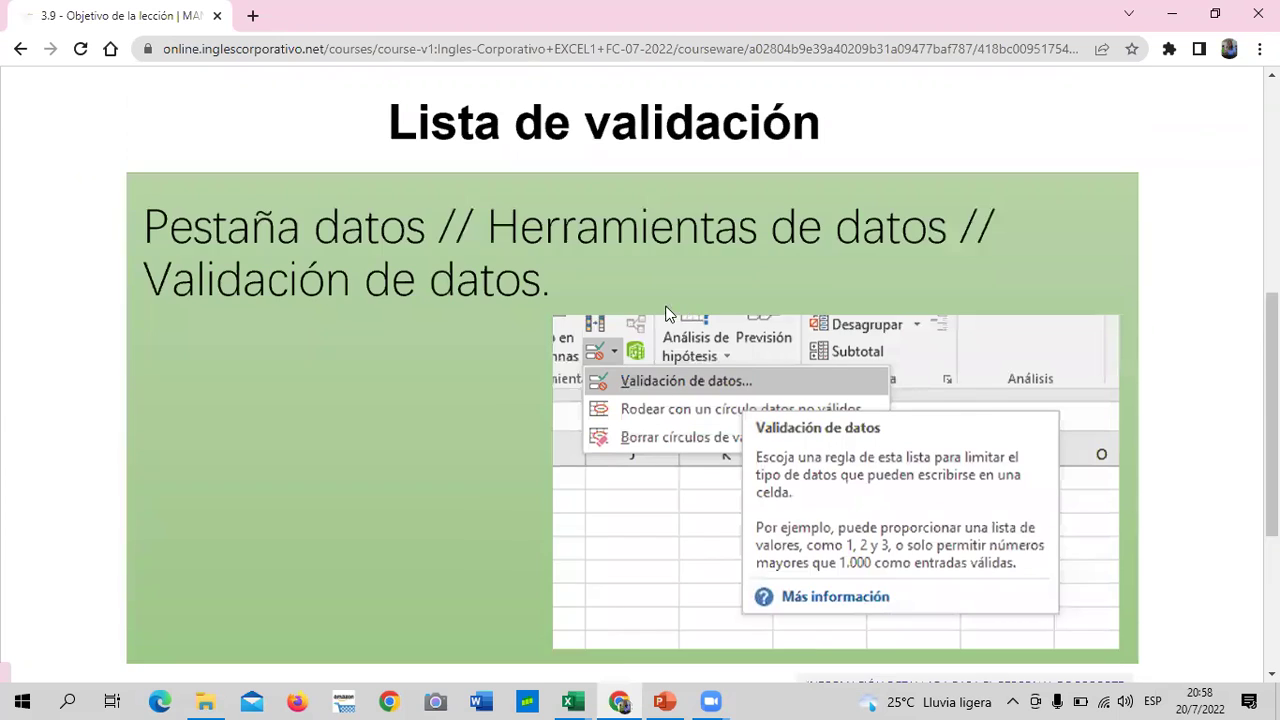
pyautogui.scroll(-2, 529, 558)
pyautogui.click(703, 582)
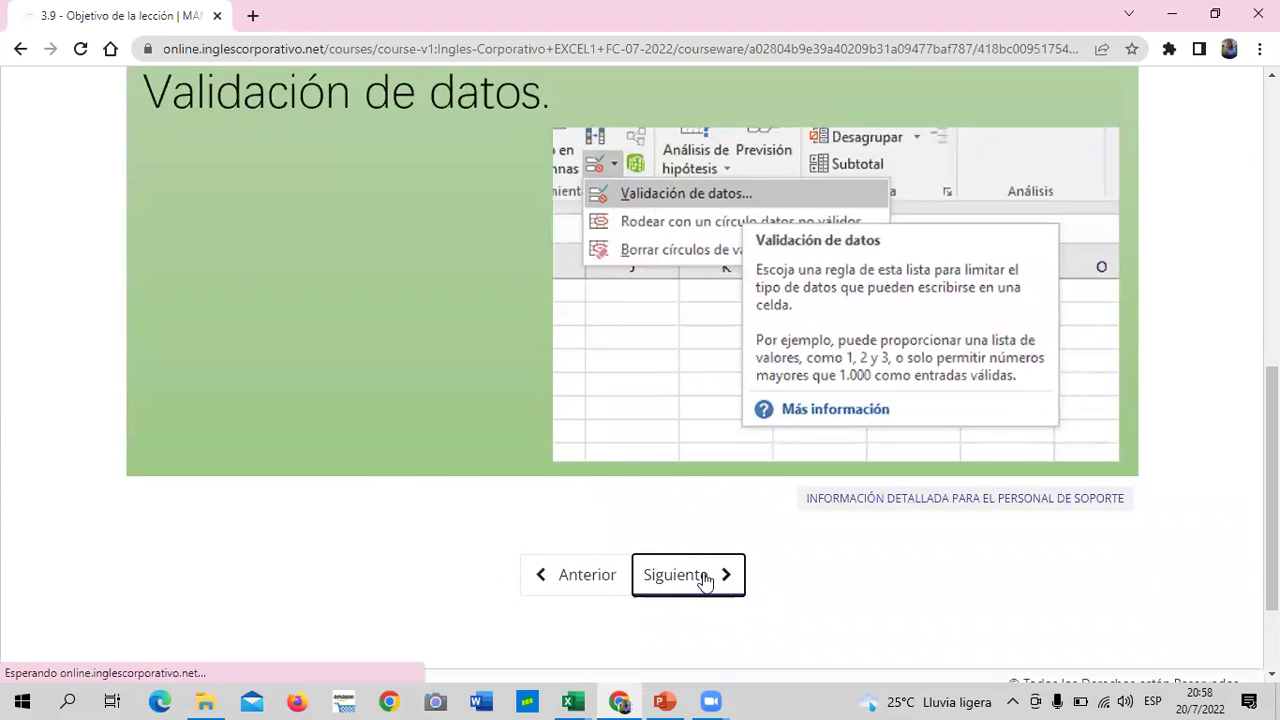
pyautogui.scroll(-4, 557, 460)
pyautogui.scroll(-2, 309, 623)
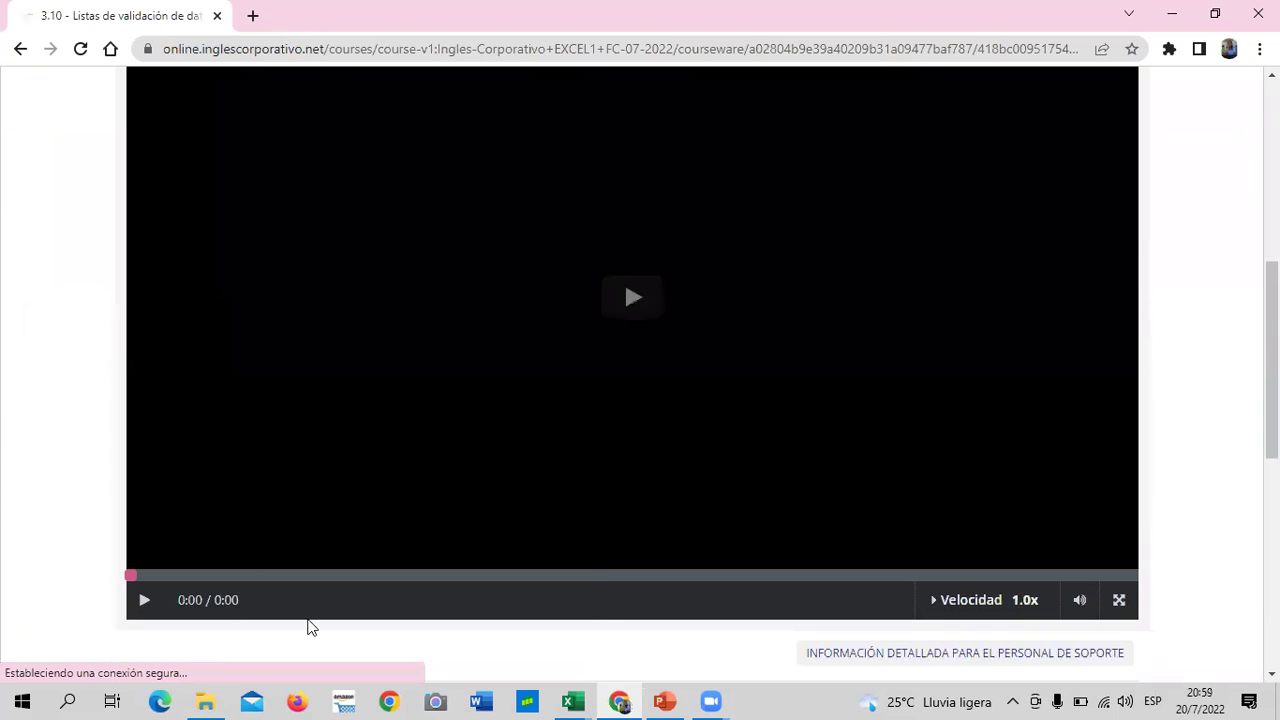
pyautogui.scroll(-2, 255, 596)
pyautogui.scroll(2, 489, 414)
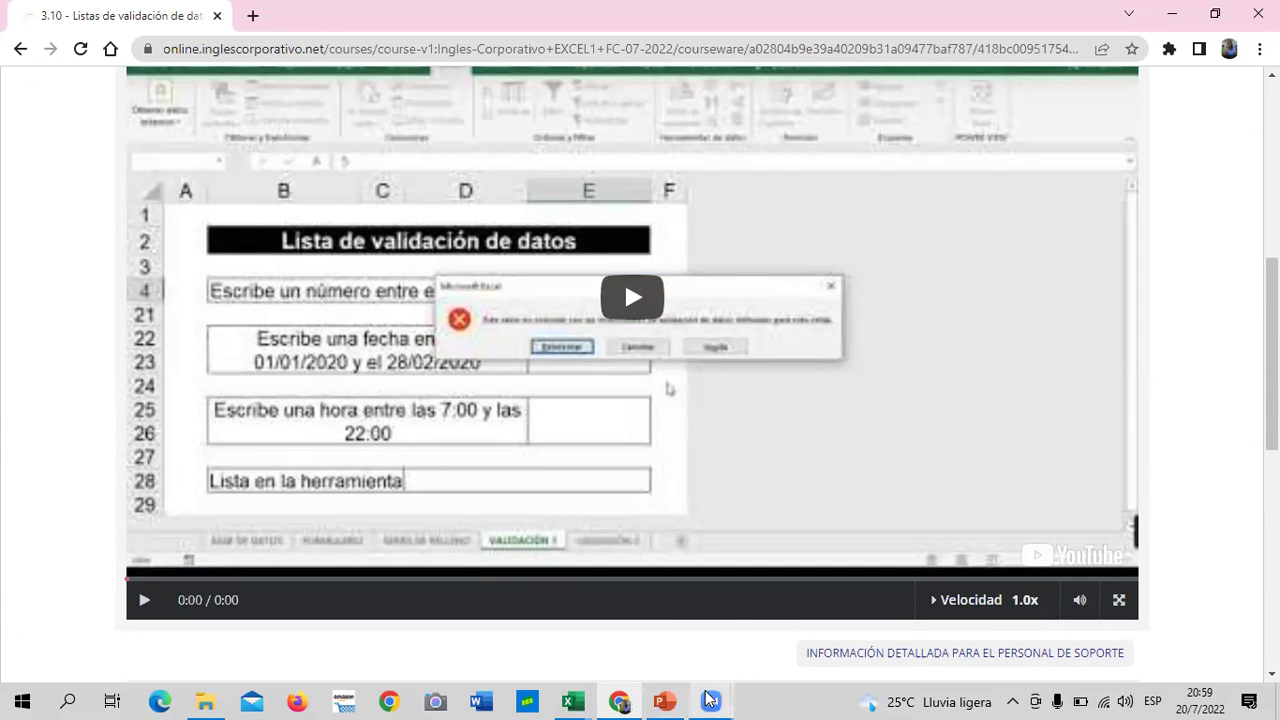
pyautogui.moveTo(708, 698)
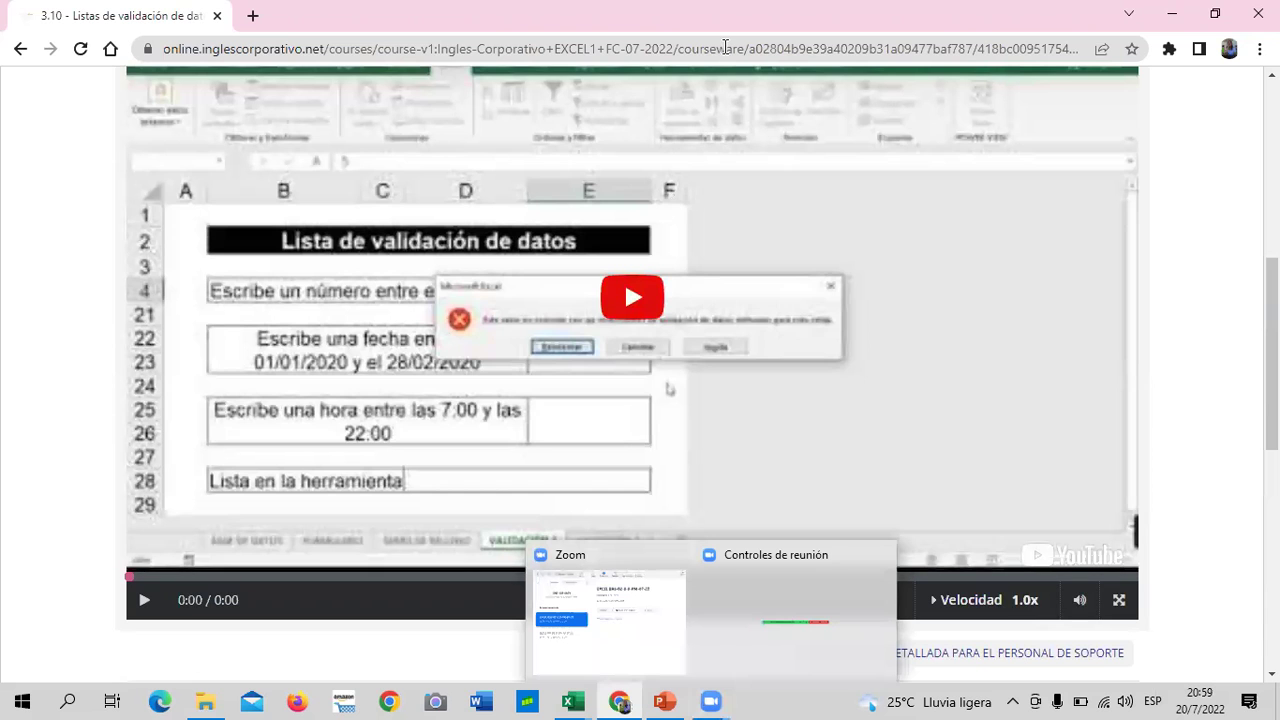